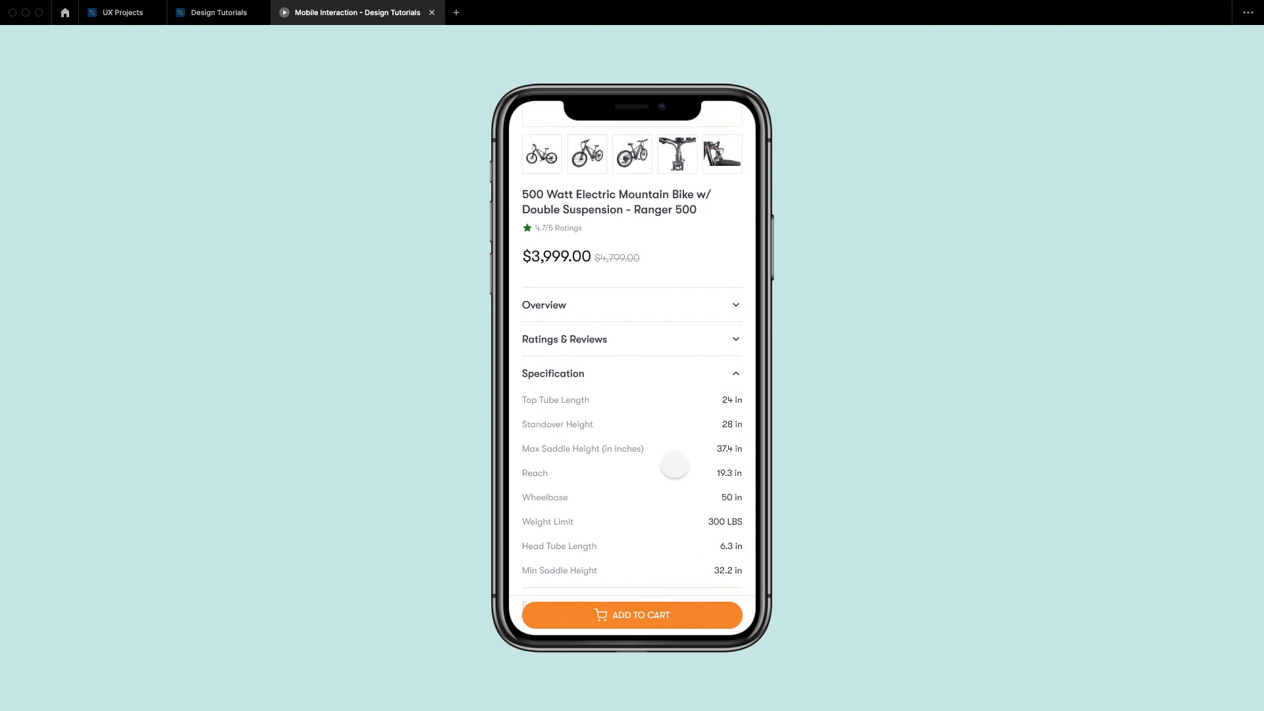
scroll(681, 451, up, 2)
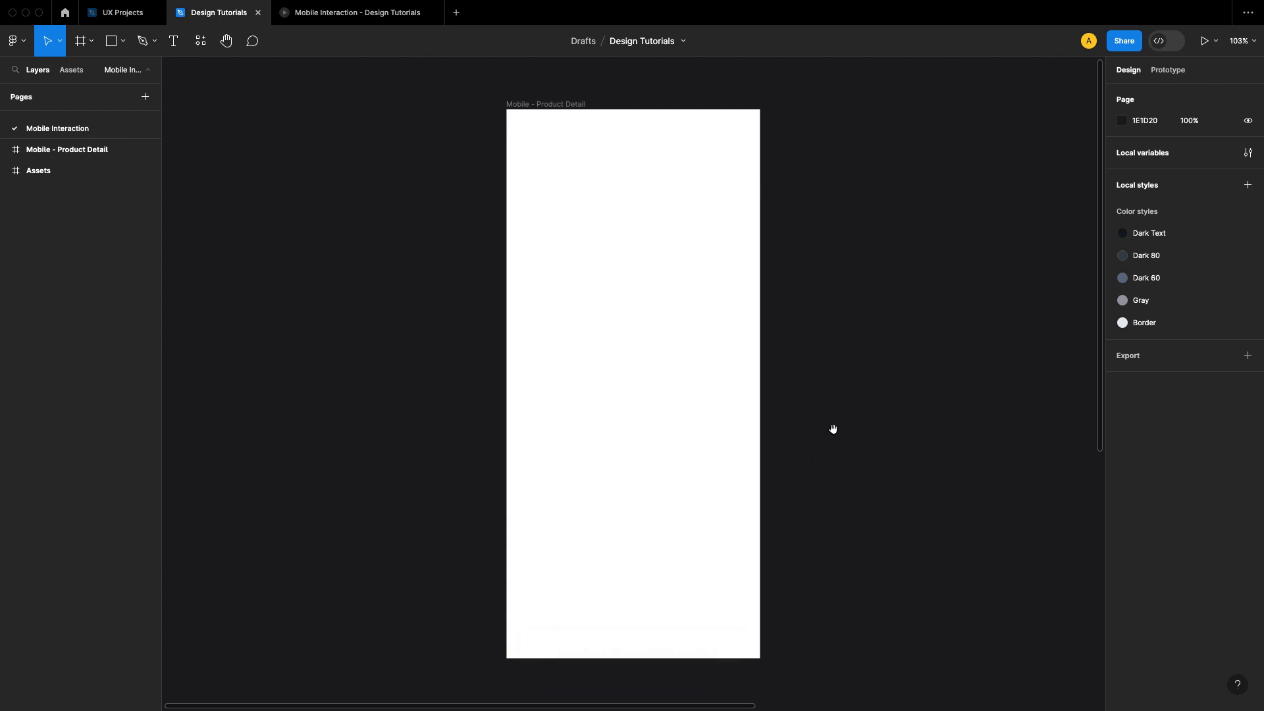
scroll(818, 425, down, 1)
scroll(827, 403, up, 1)
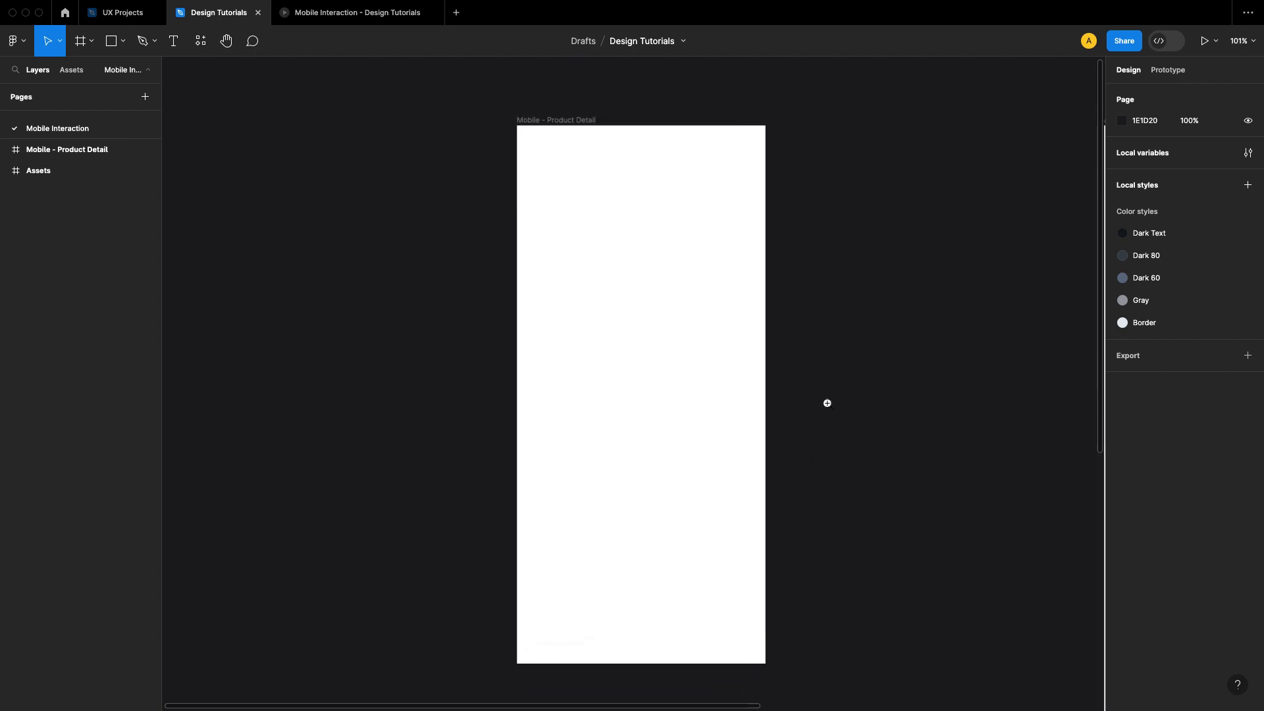
Step: Move the empty Mobile - Product Detail frame closer to the Assets frame
click(573, 127)
scroll(657, 231, right, 5)
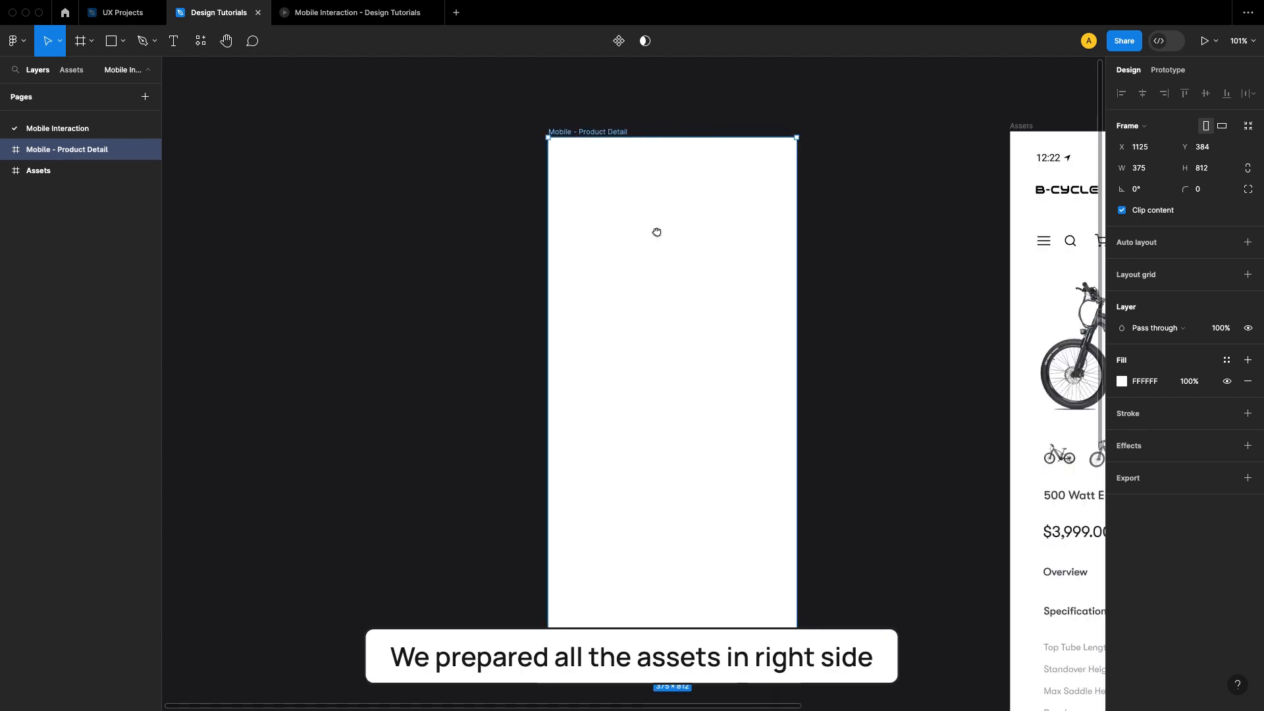
scroll(571, 231, left, 3)
scroll(570, 231, up, 1)
drag(380, 136, 476, 130)
click(721, 91)
scroll(607, 168, up, 5)
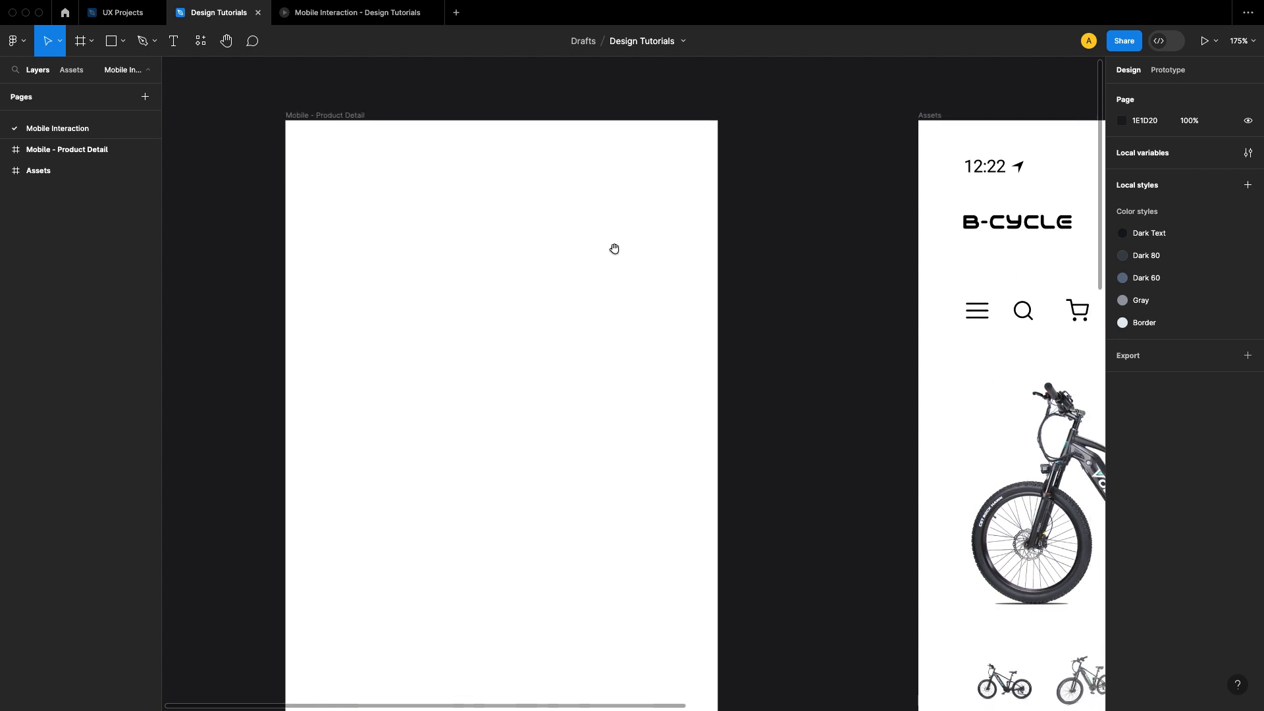
Step: Copy the iPhone status bar from the Assets frame and paste it into the Mobile - Product Detail frame
drag(615, 249, 383, 259)
right_click(783, 191)
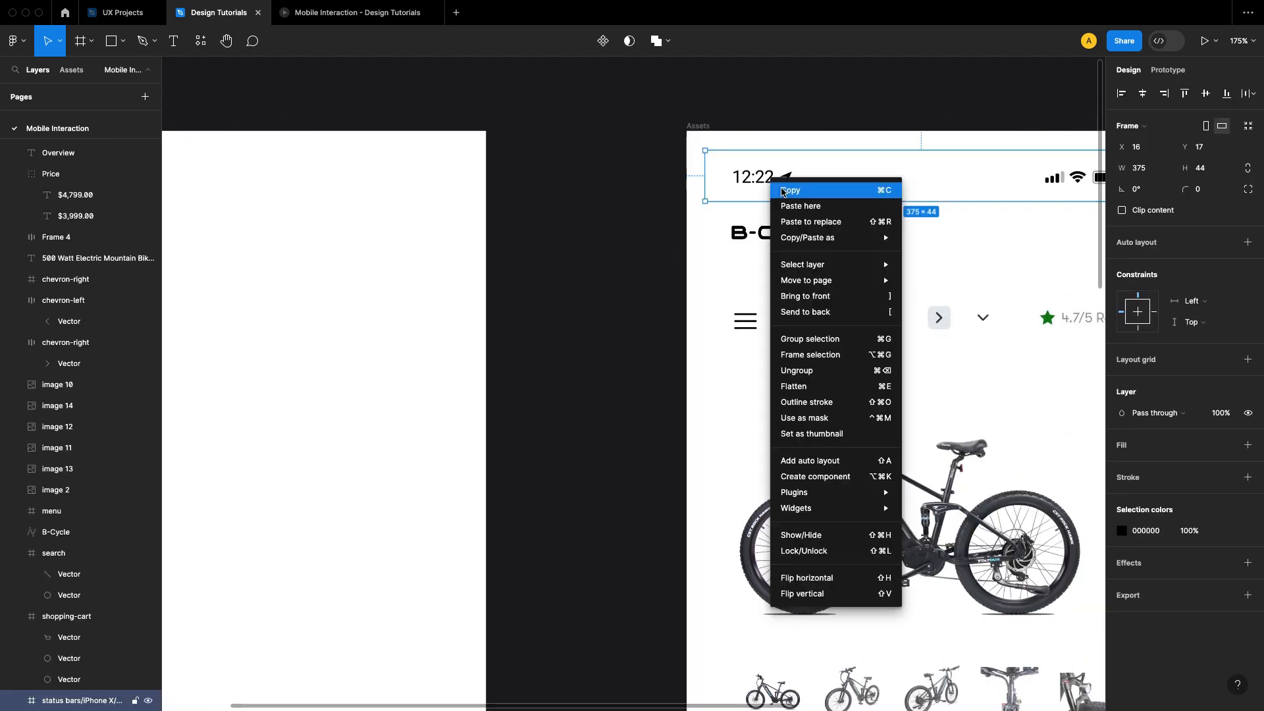
click(791, 190)
click(604, 169)
scroll(560, 155, left, 5)
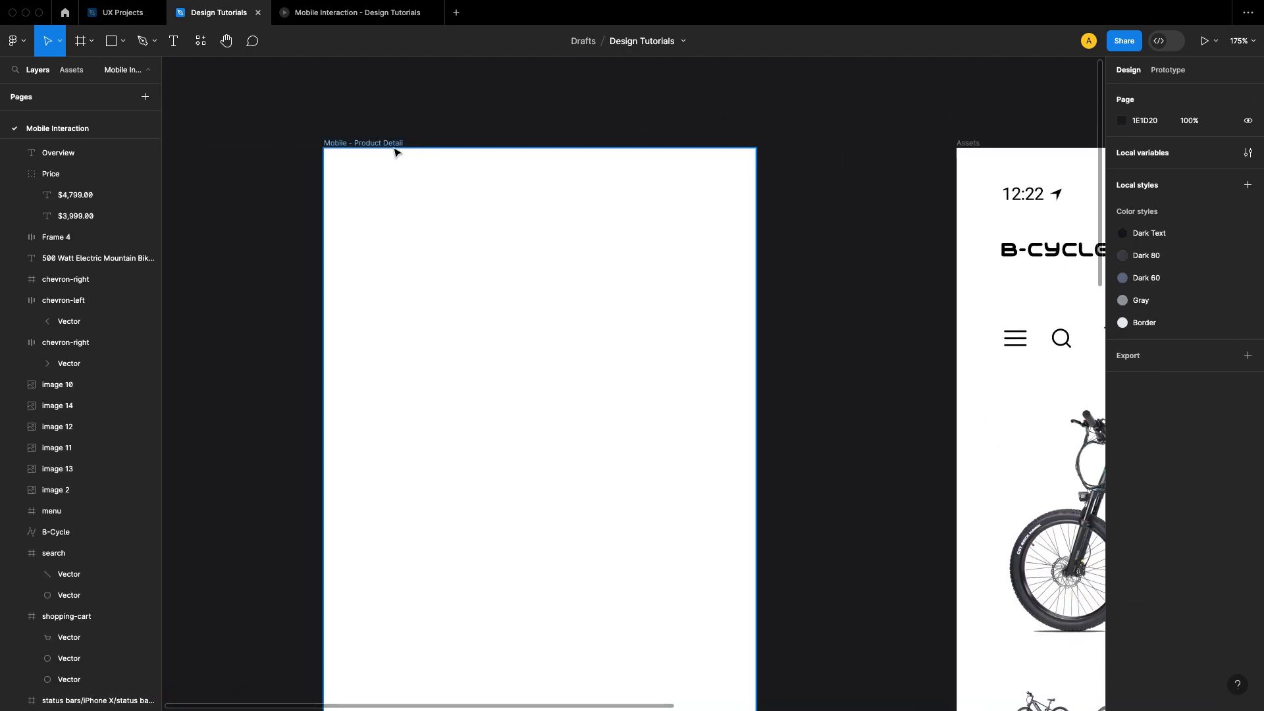
click(395, 149)
key(ctrl+v)
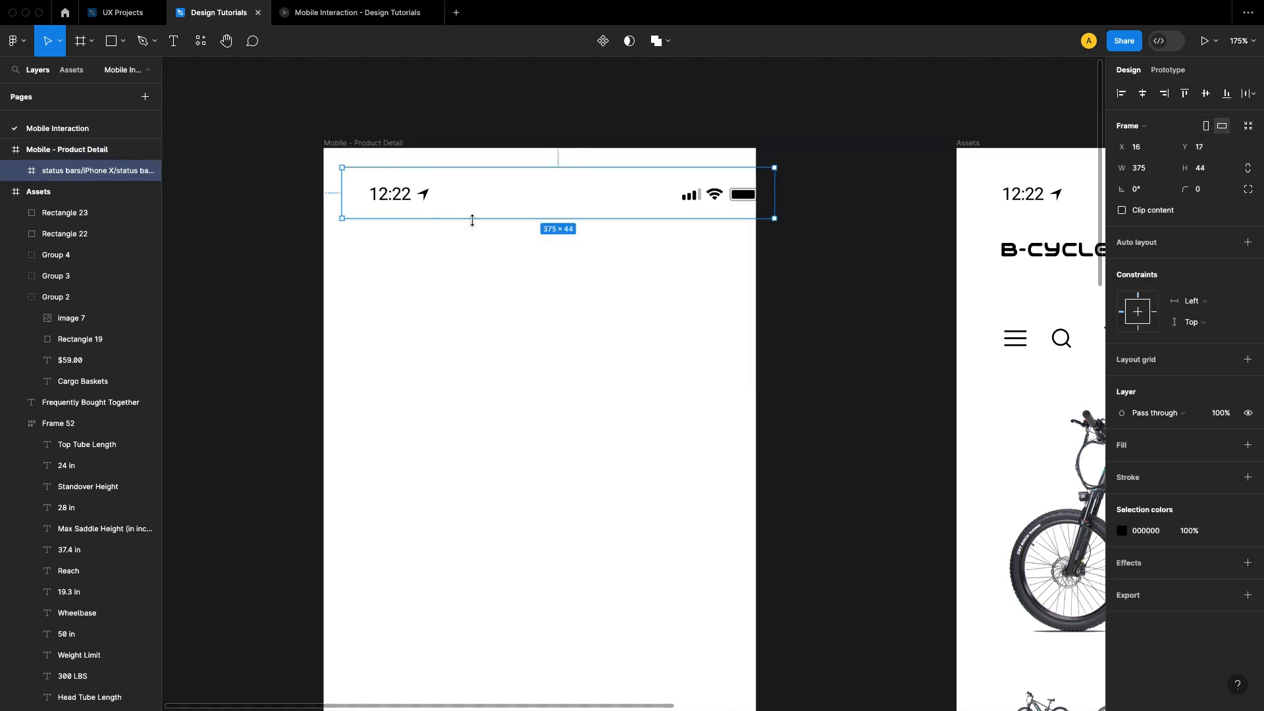
Step: Align the pasted status bar to the left and top edges of the Mobile - Product Detail frame
click(1122, 94)
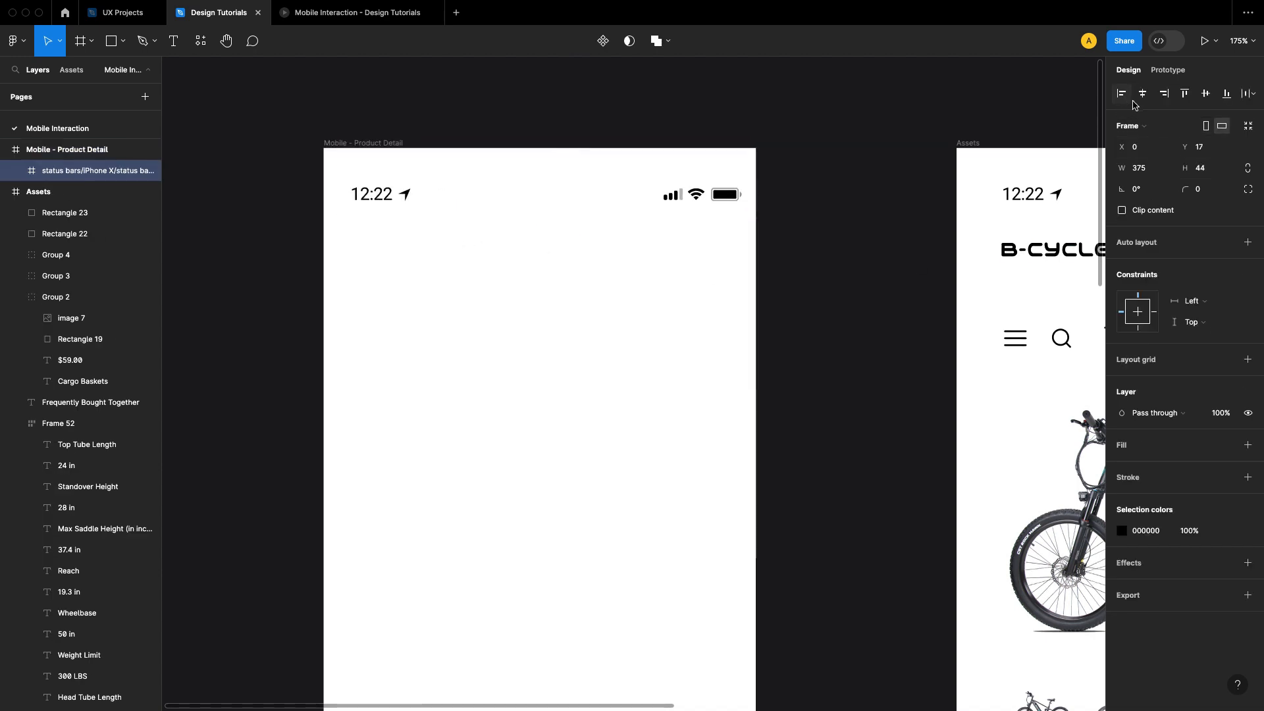
click(1183, 94)
click(846, 241)
Step: Draw a rectangle across the frame's full 375 px width below the status bar and set its height to 50
scroll(840, 247, down, 2)
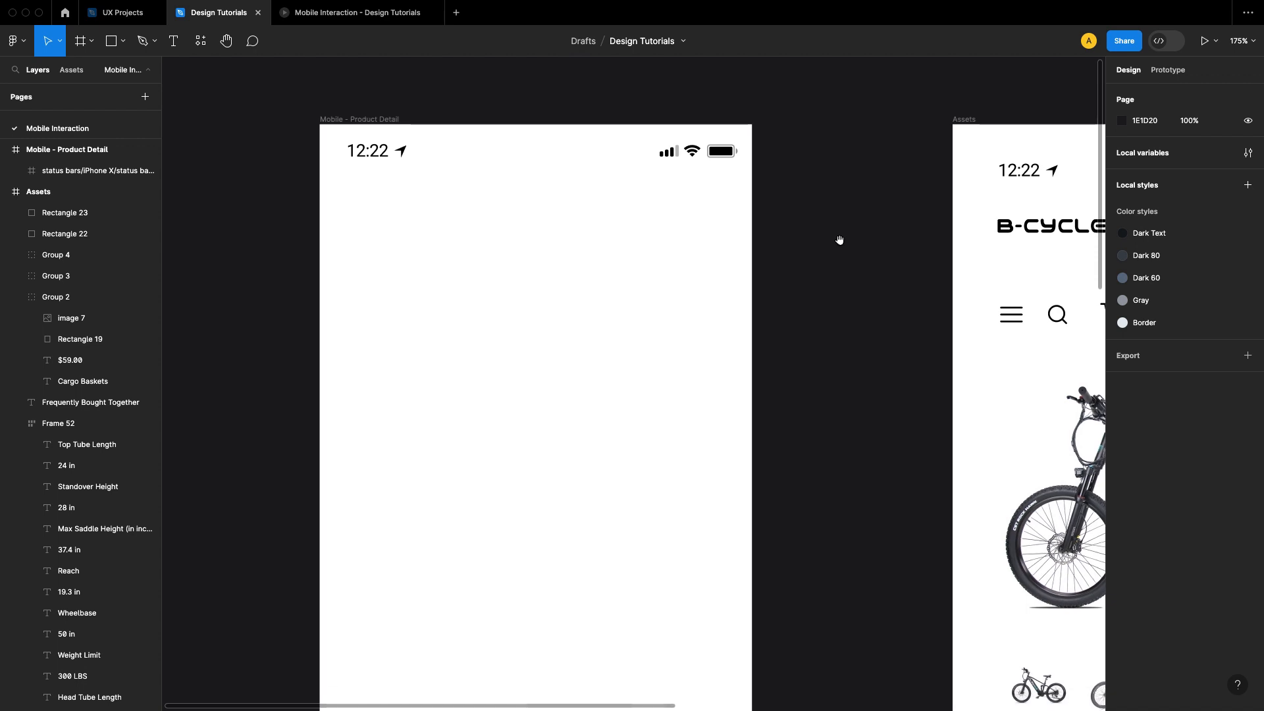
scroll(839, 240, down, 4)
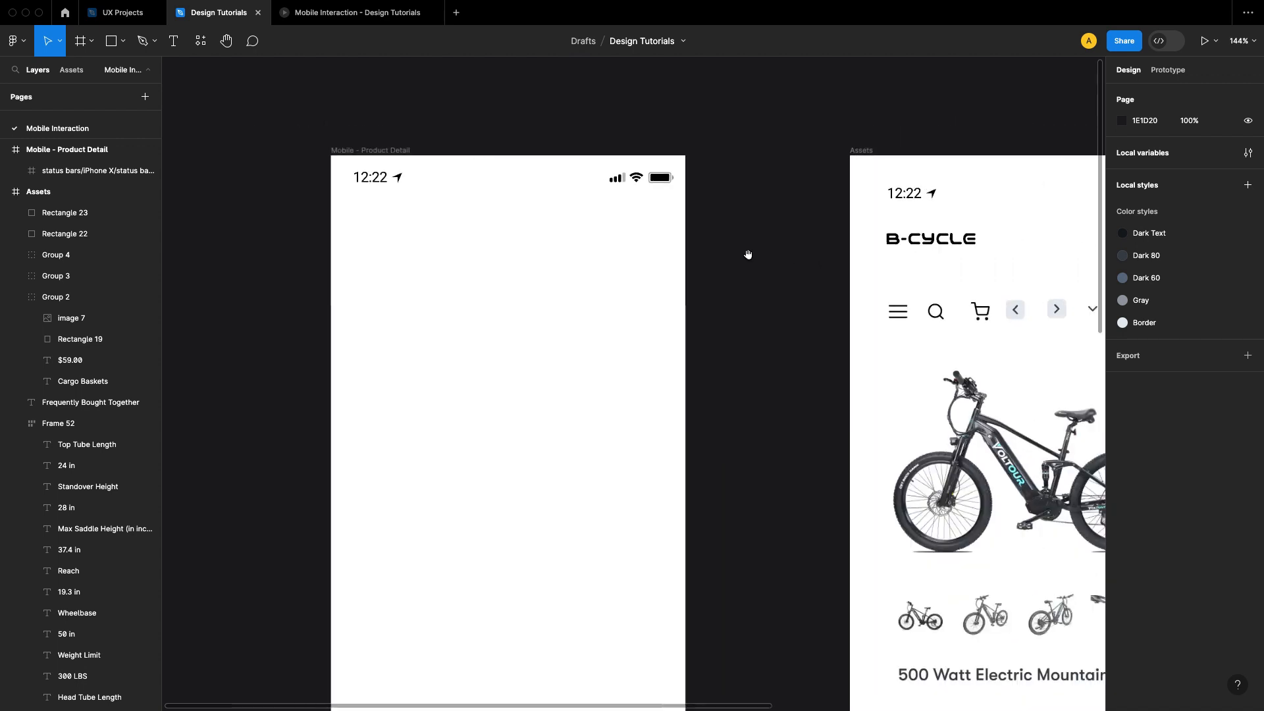
scroll(748, 254, right, 5)
scroll(749, 269, left, 4)
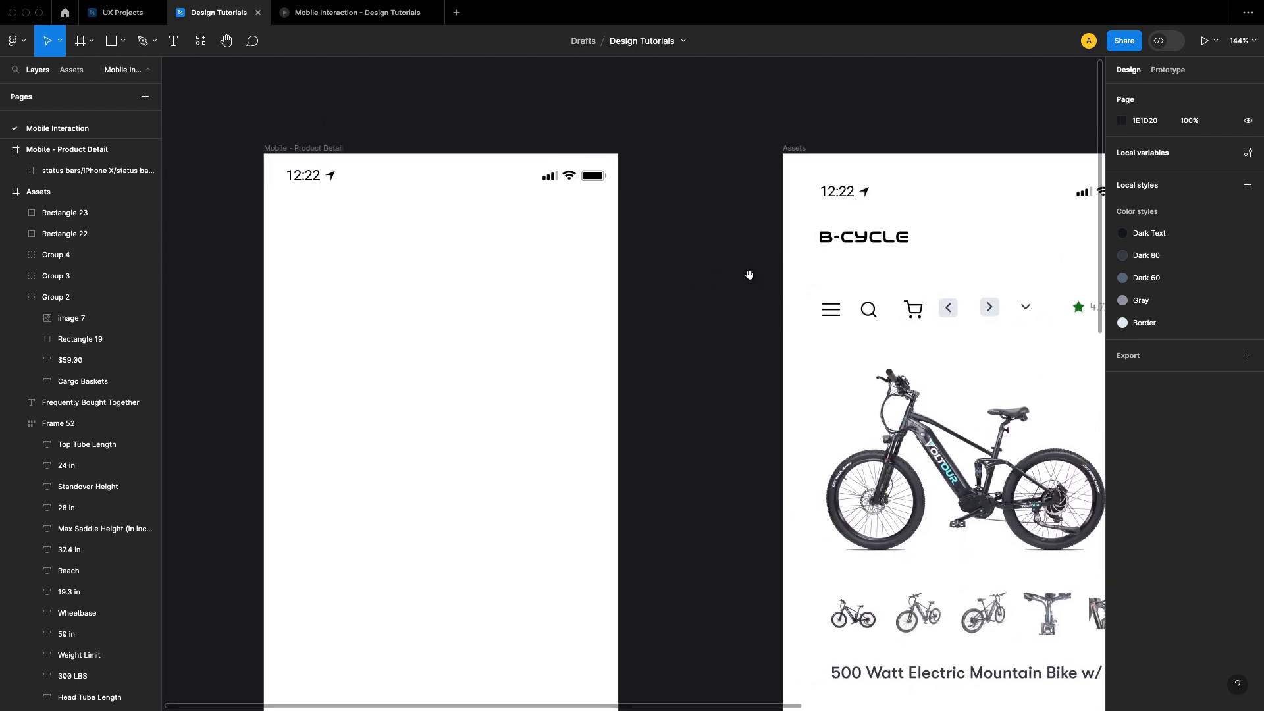
scroll(452, 226, up, 1)
drag(446, 240, 479, 253)
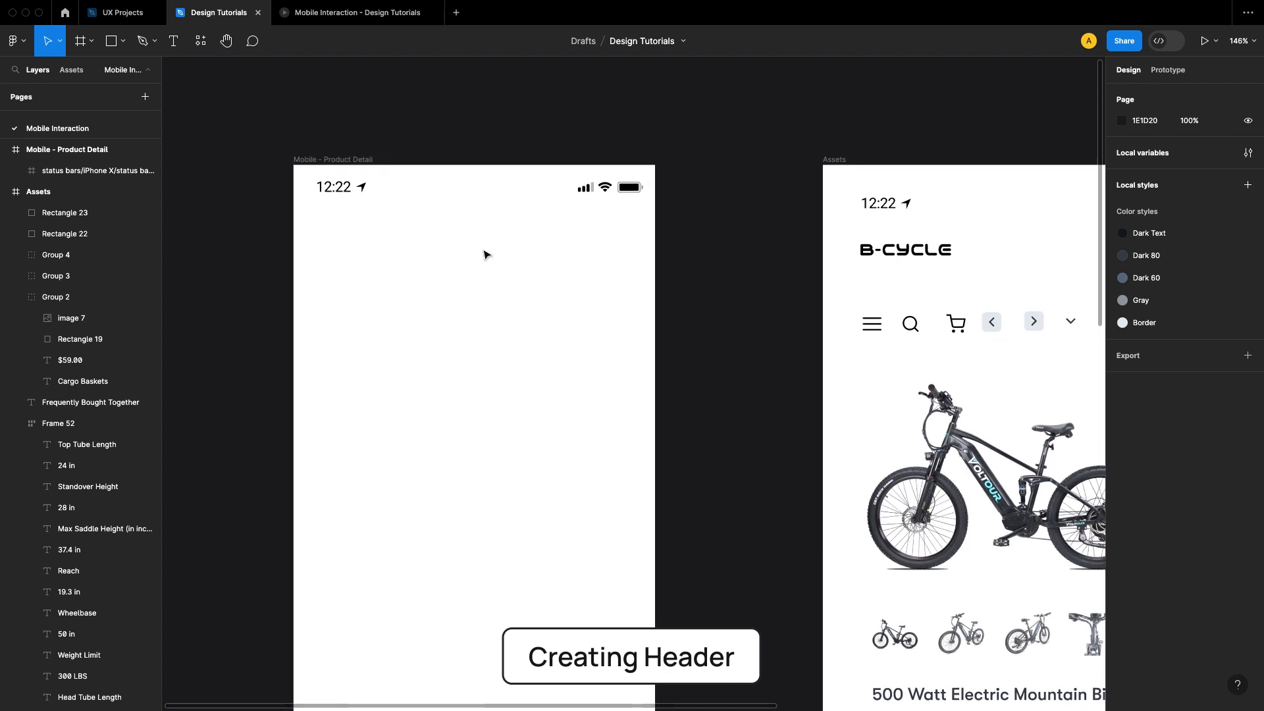
key(r)
drag(324, 235, 655, 269)
drag(324, 251, 294, 251)
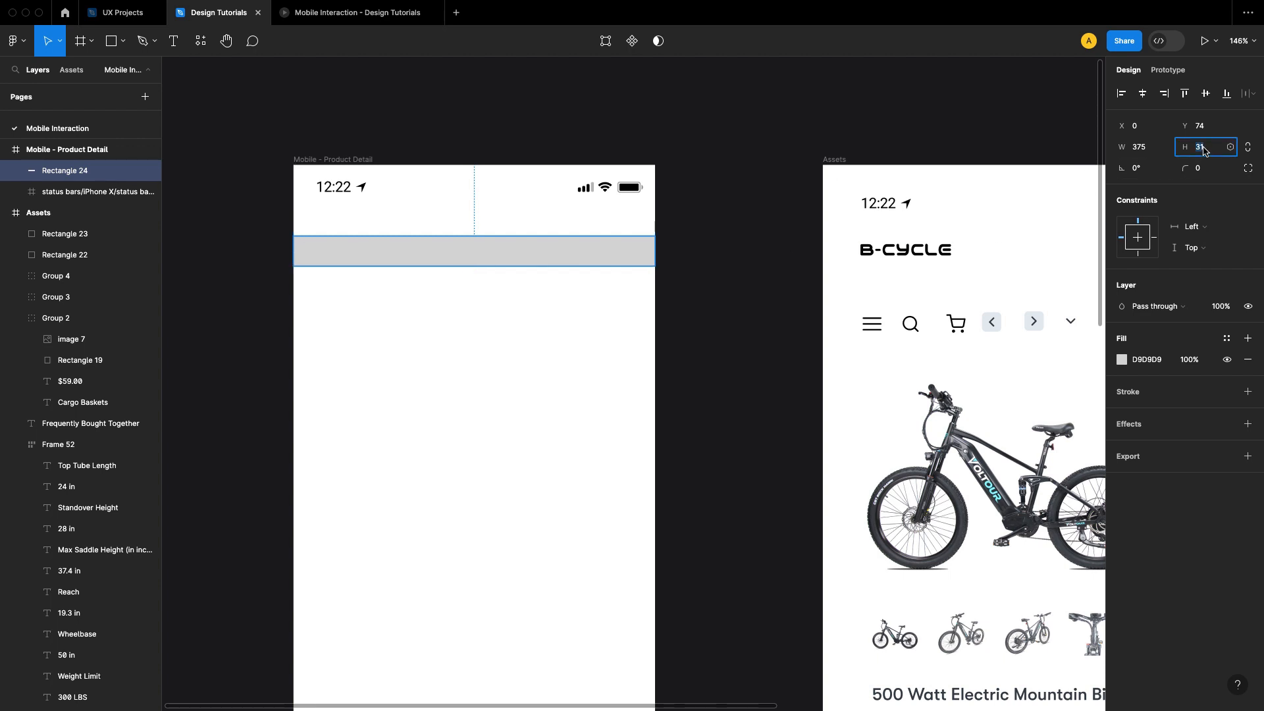
key(Return)
click(680, 268)
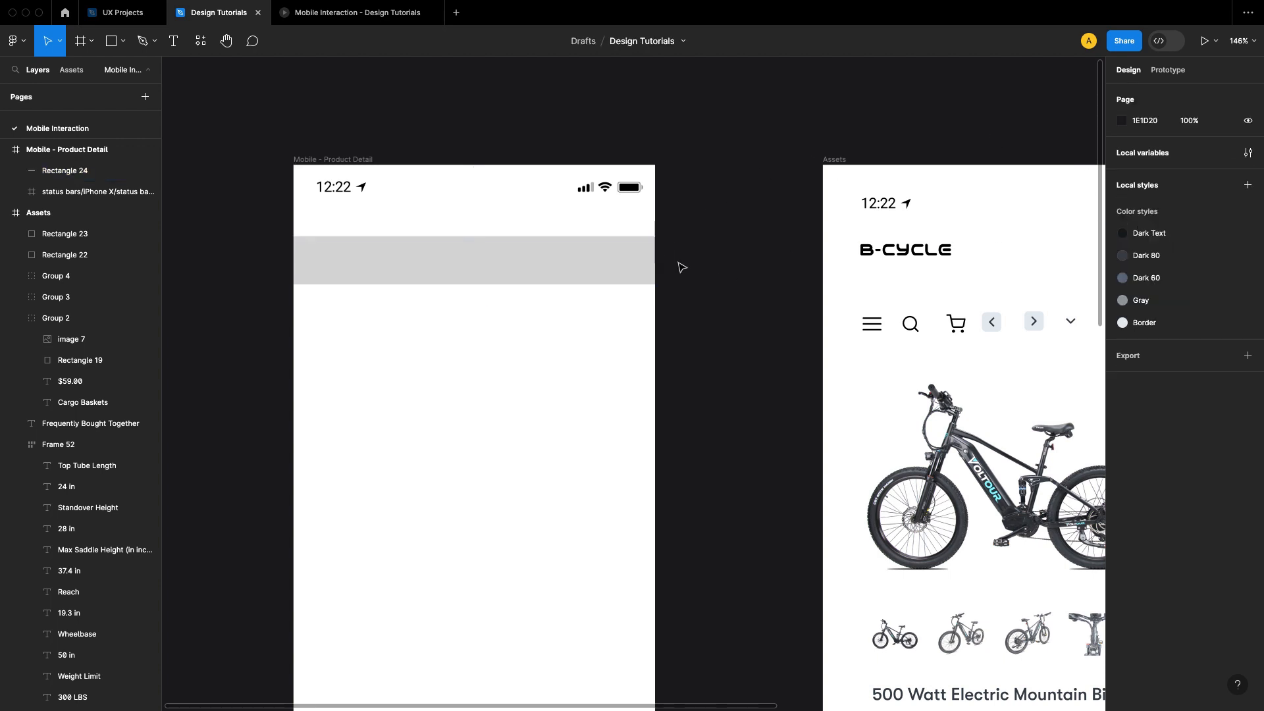
Step: Set the vertical spacing between the status bar and the gray rectangle to 0
click(631, 259)
shift+click(625, 189)
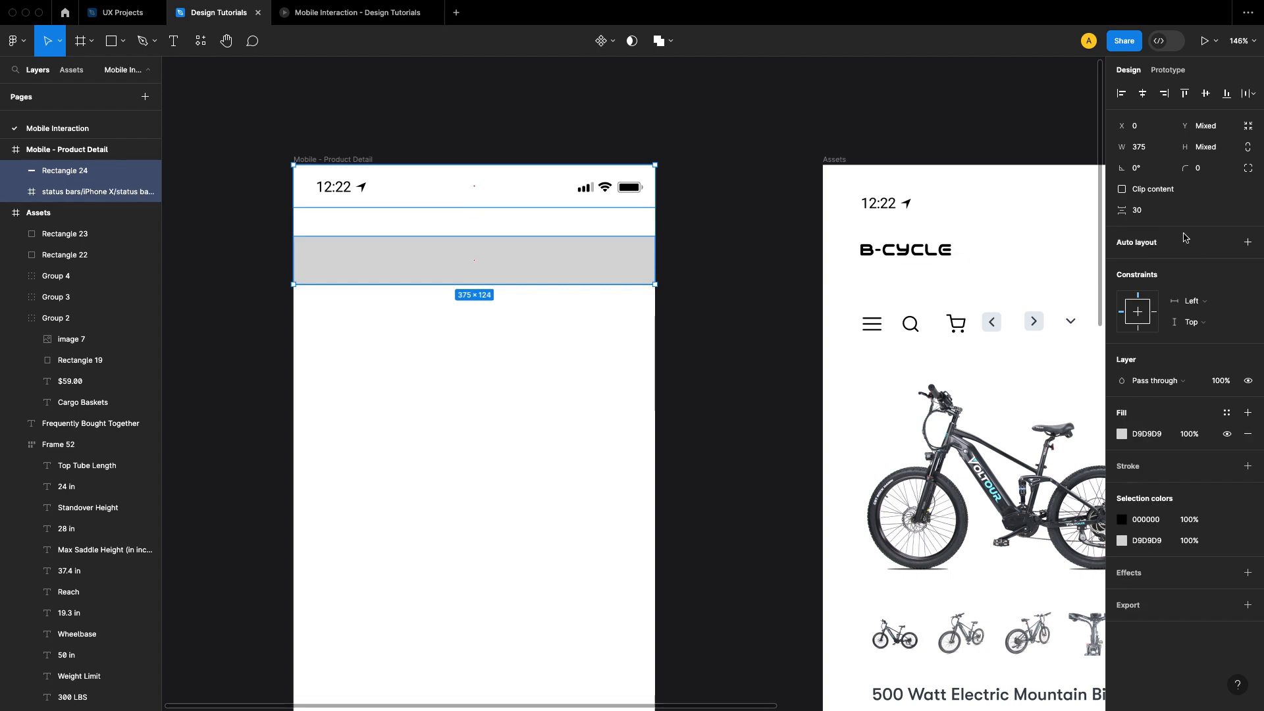
text(0)
key(Return)
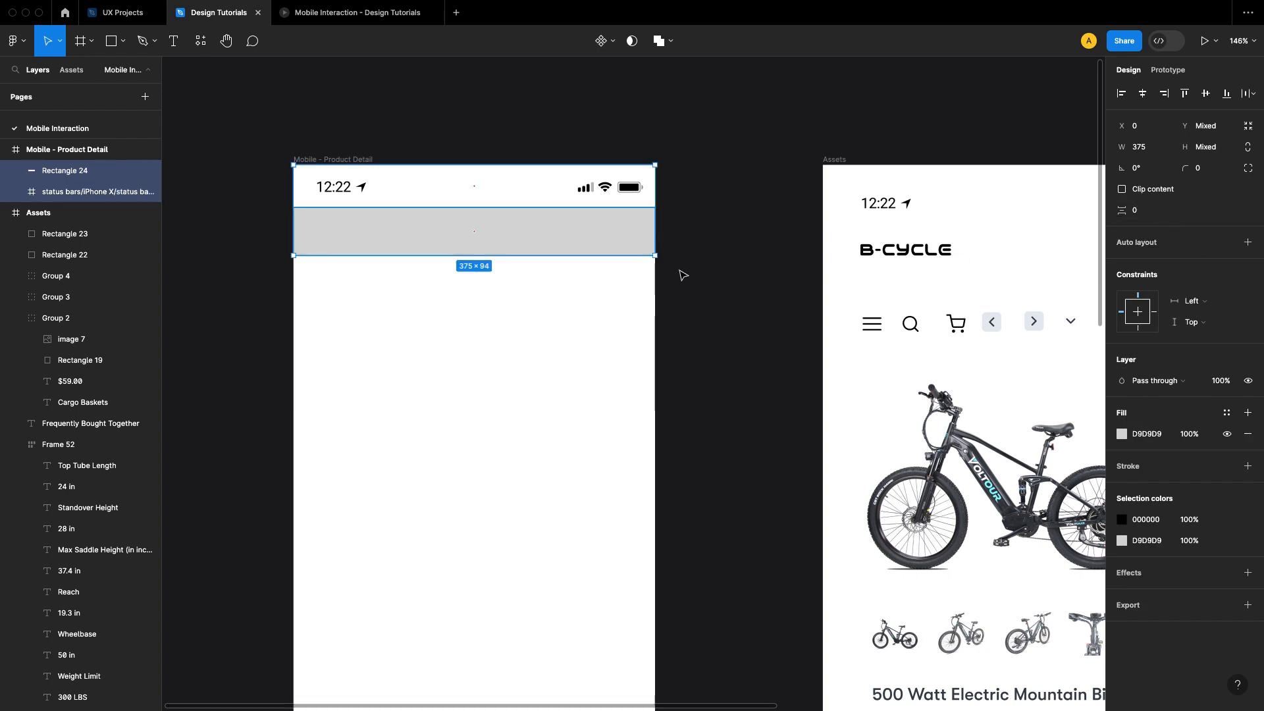
click(682, 273)
Step: Move the gray rectangle one level behind the status bar in the layer order
click(635, 247)
key(super+bracketleft)
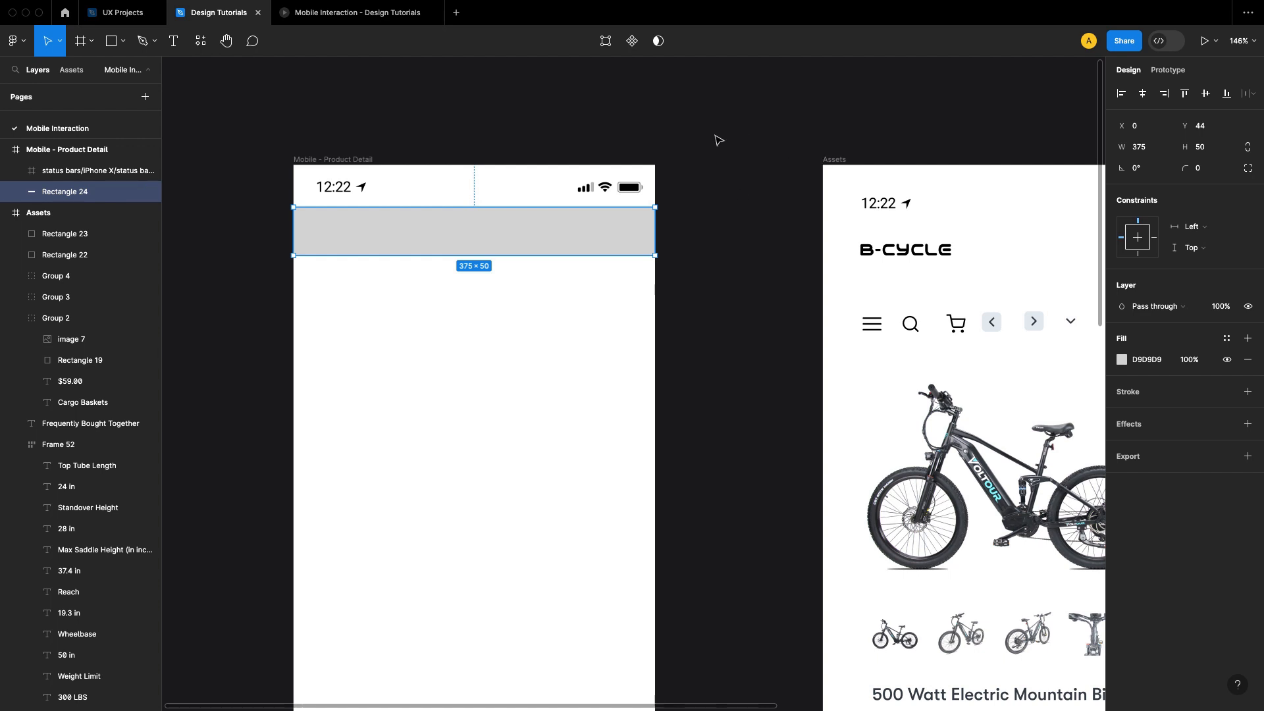
click(651, 123)
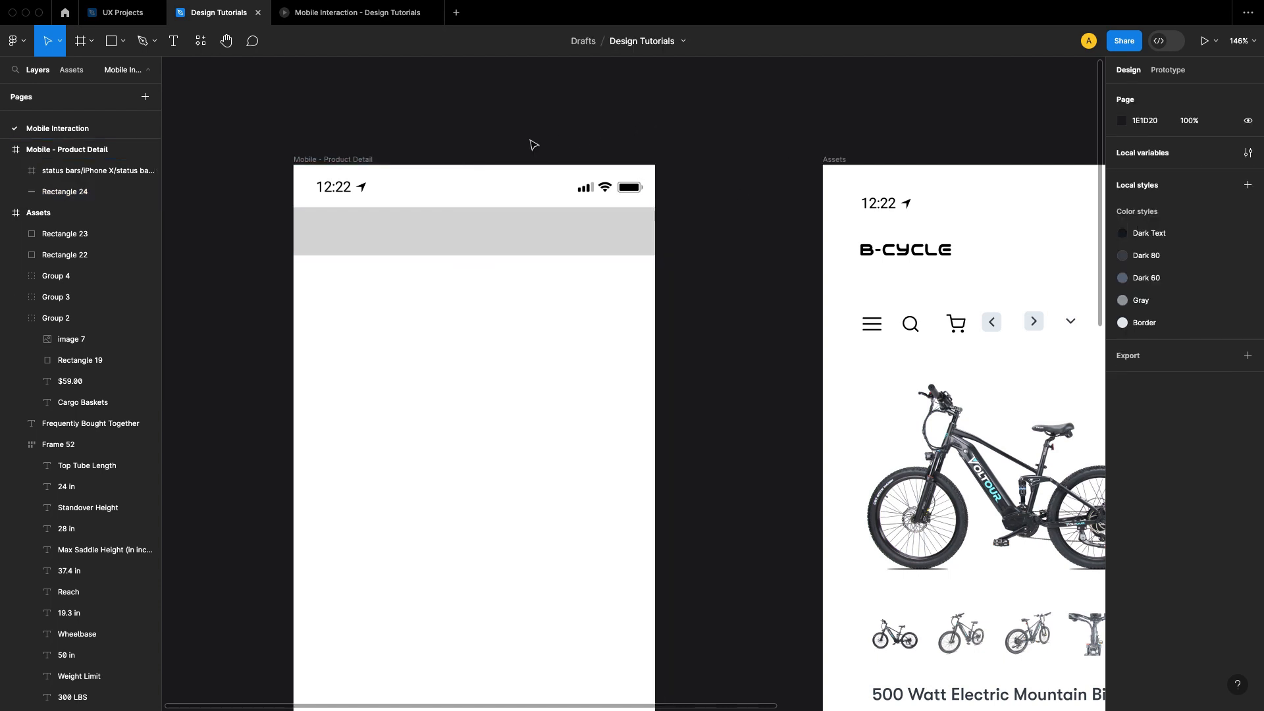
Step: Collapse the Assets layers and extend the gray rectangle up to the frame's top edge, making it 94 px high
click(8, 213)
click(604, 232)
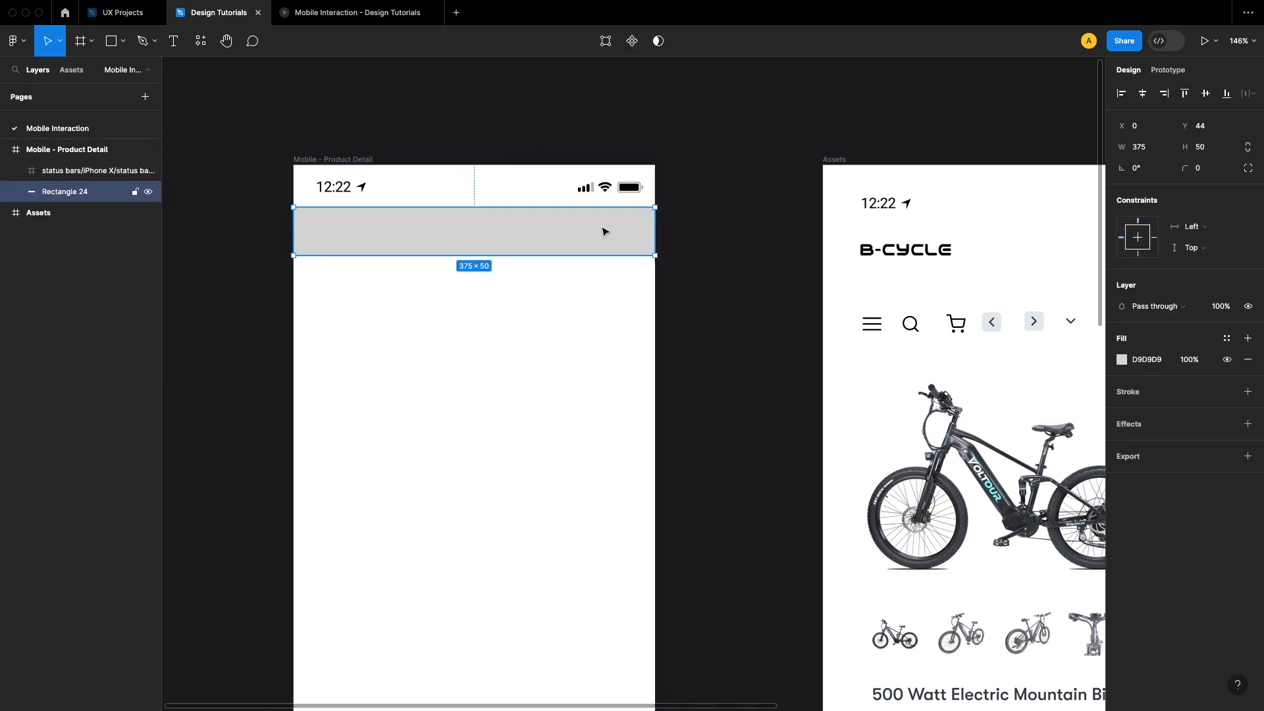
drag(590, 204, 591, 164)
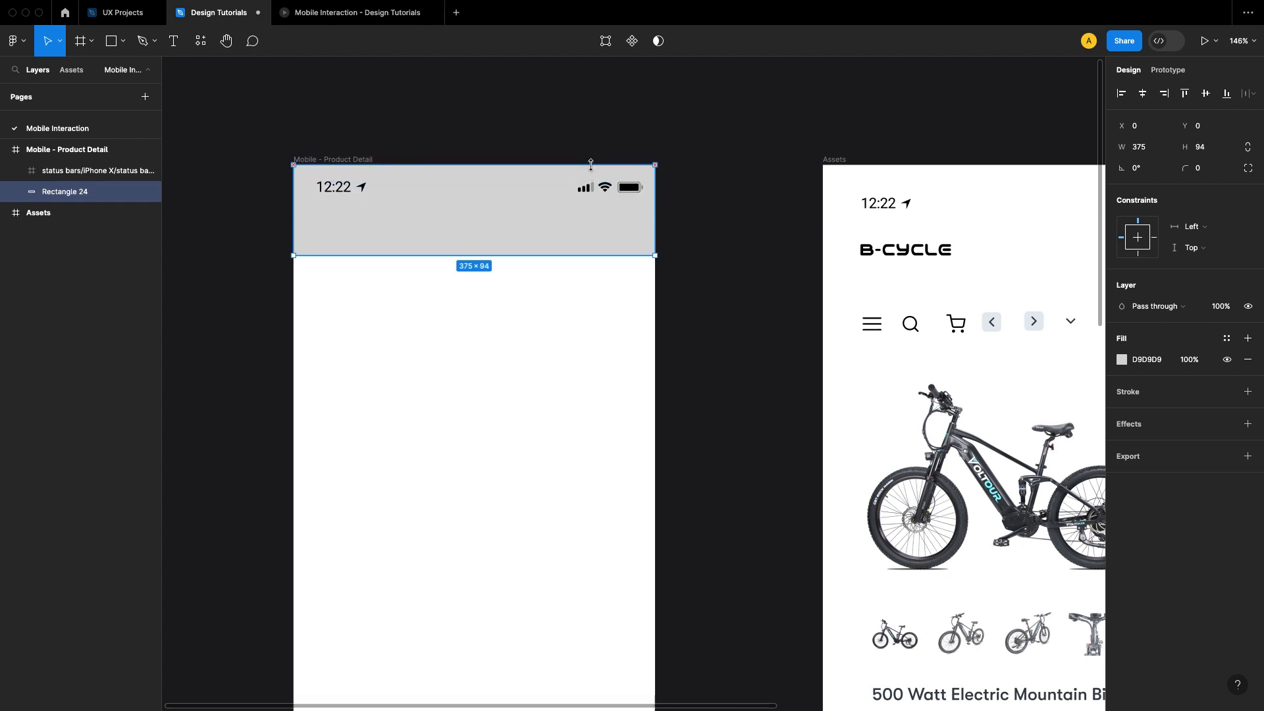
click(741, 260)
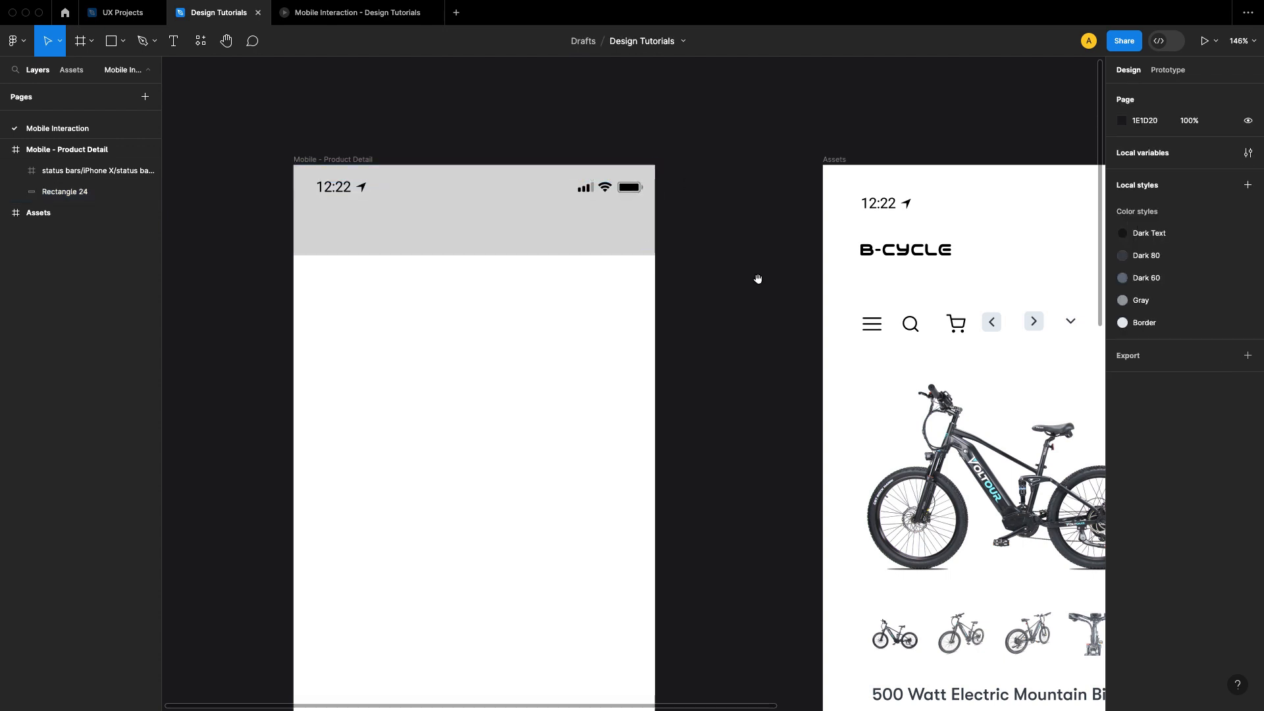
Step: Fill the header rectangle with the teal color sampled from the swatch in the Assets frame
drag(756, 279, 609, 281)
click(500, 253)
scroll(735, 288, right, 5)
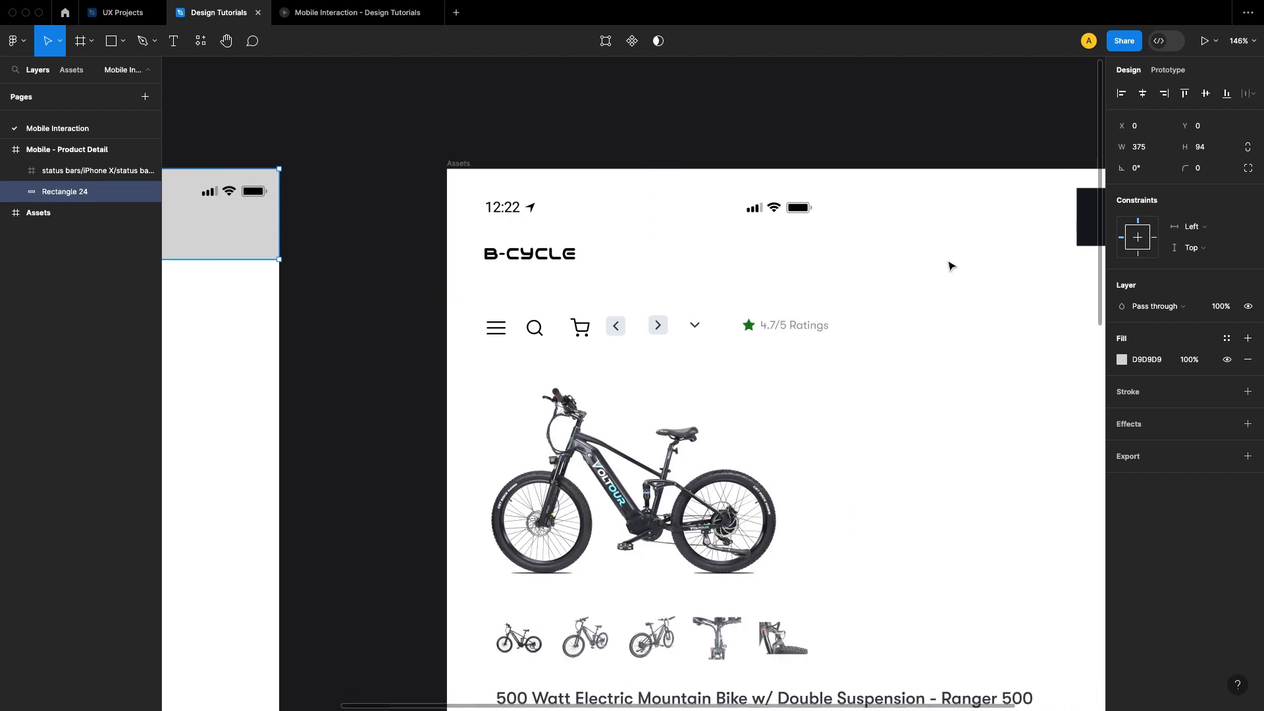
key(i)
scroll(583, 249, right, 6)
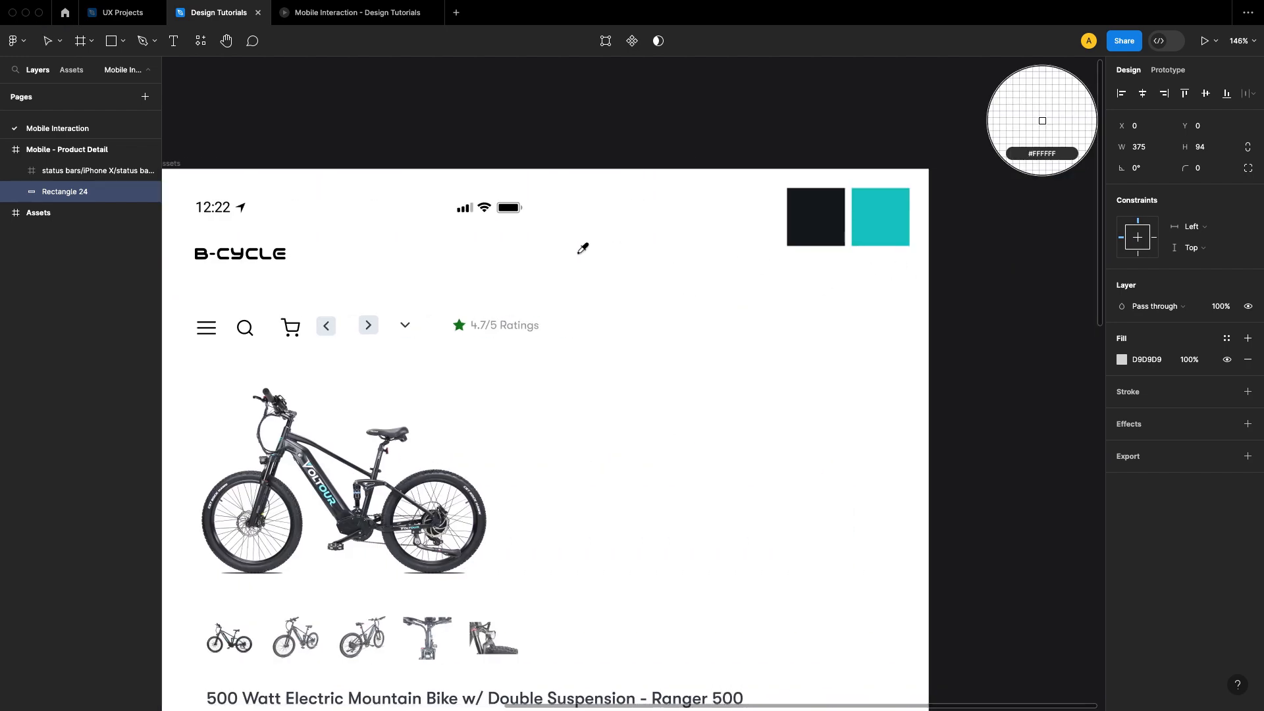
click(889, 219)
click(845, 317)
Step: Change the color of the status bar's clock and icons to FFFFFF
scroll(845, 317, left, 15)
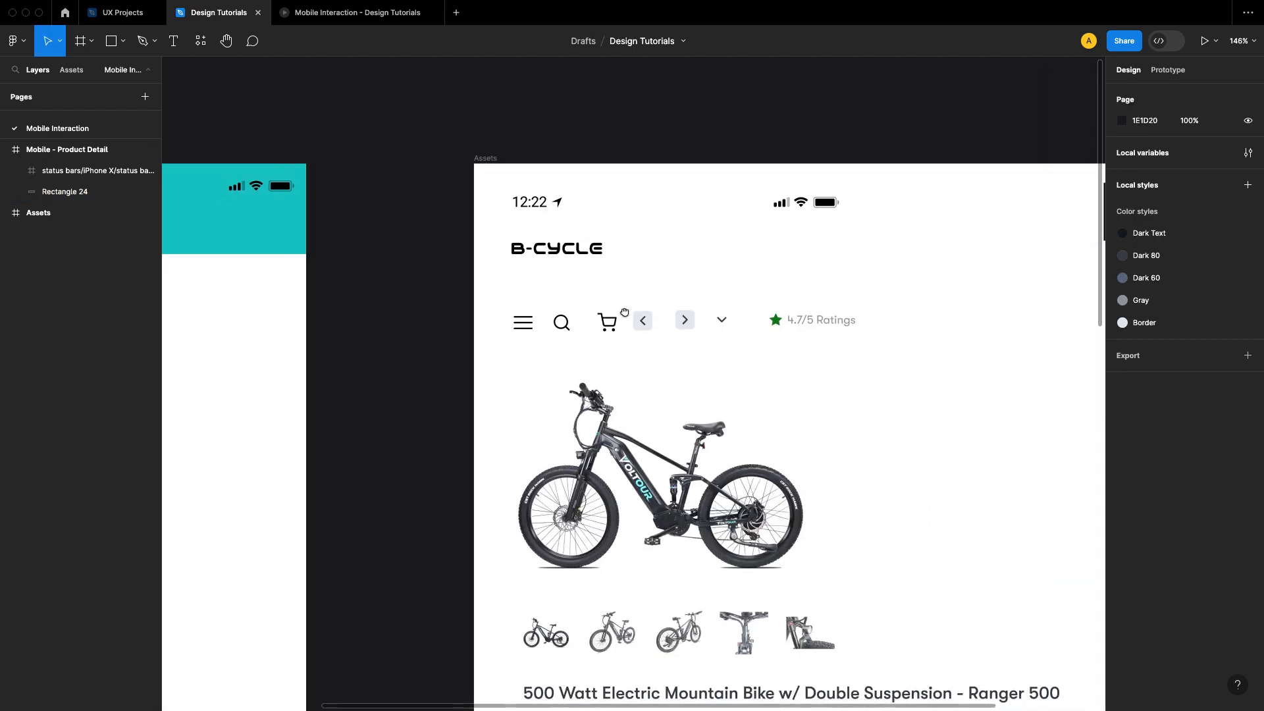
ctrl+scroll(505, 215, up, 3)
scroll(591, 304, up, 2)
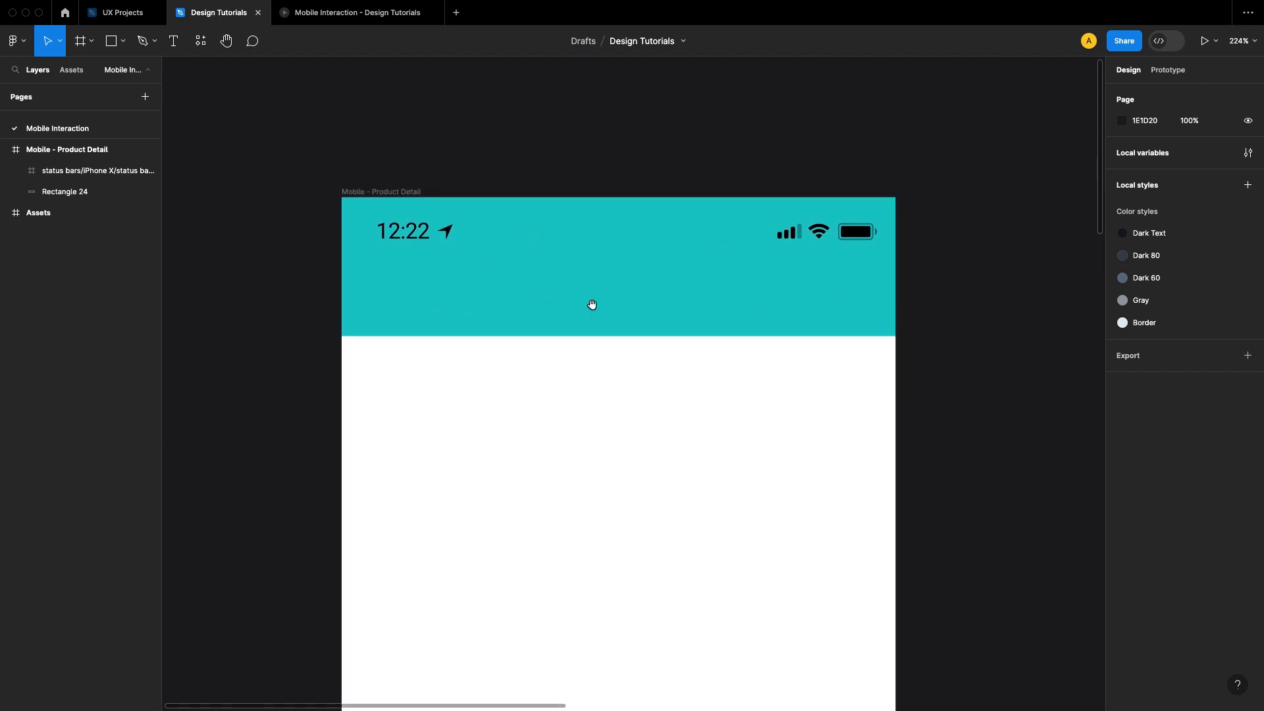
click(437, 243)
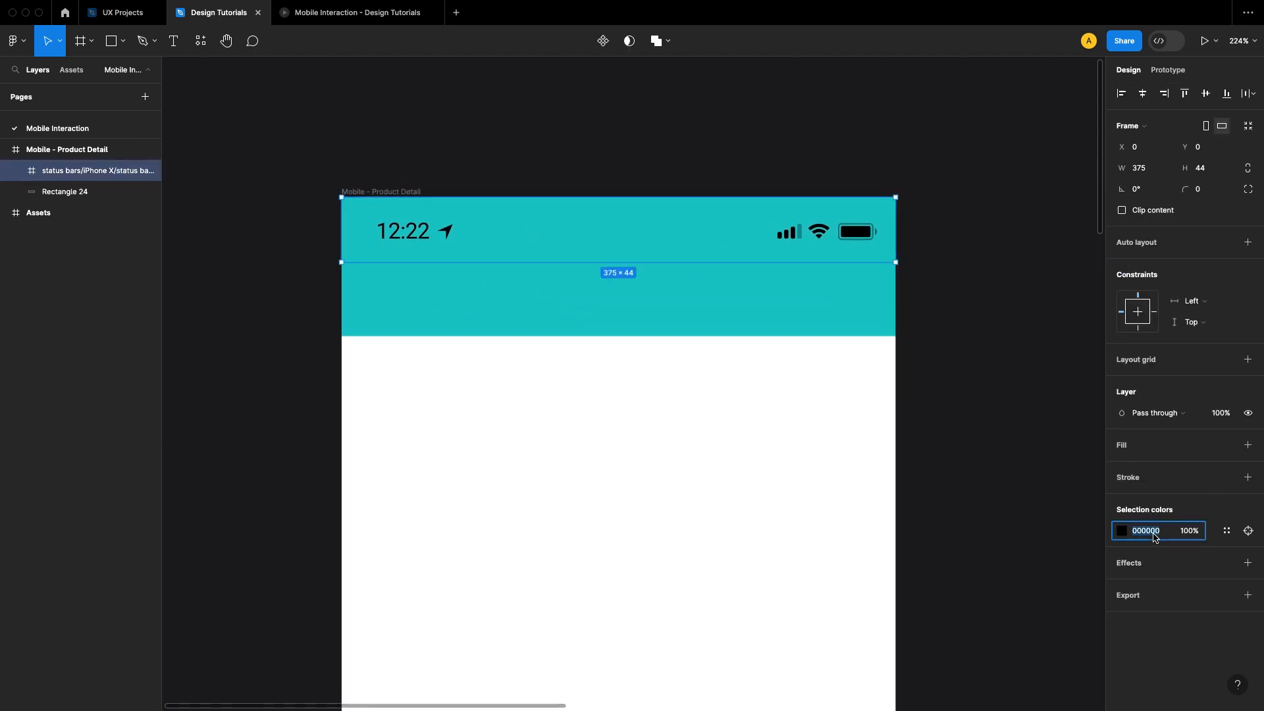
text(ffffff)
key(Return)
click(983, 398)
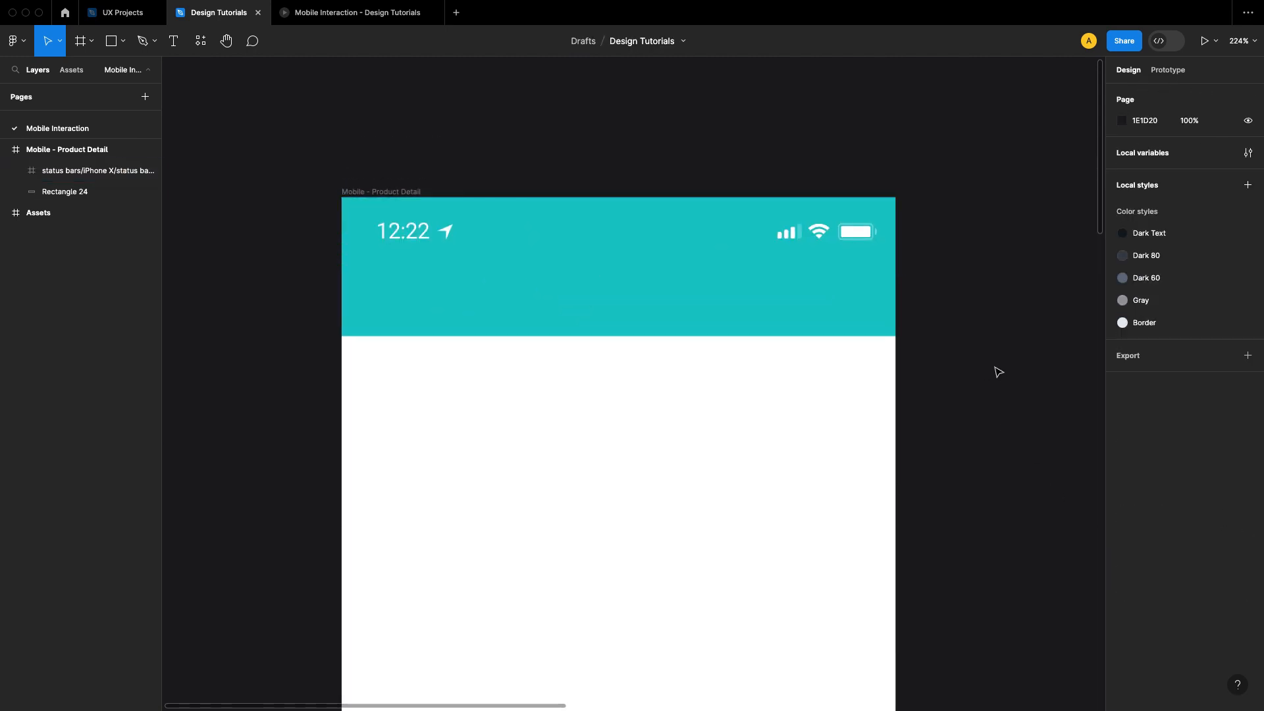
Step: Preview the header in the phone prototype, and return to the design file
click(335, 15)
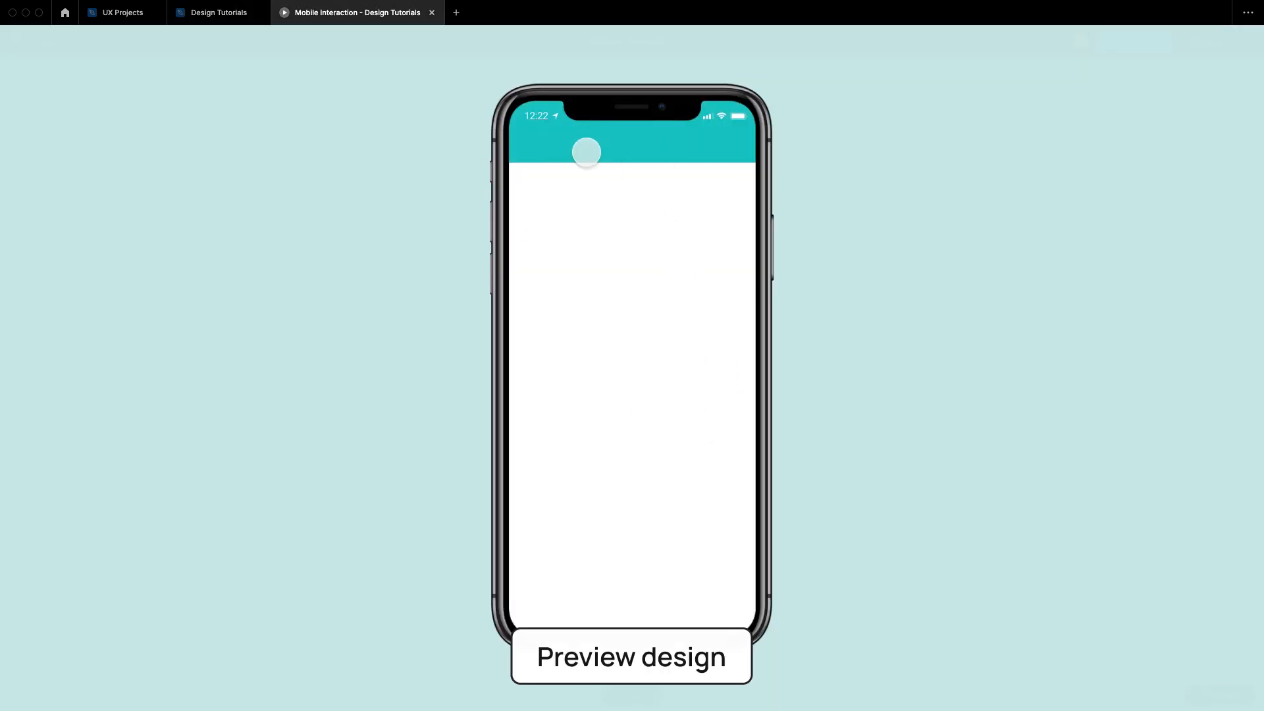
click(212, 17)
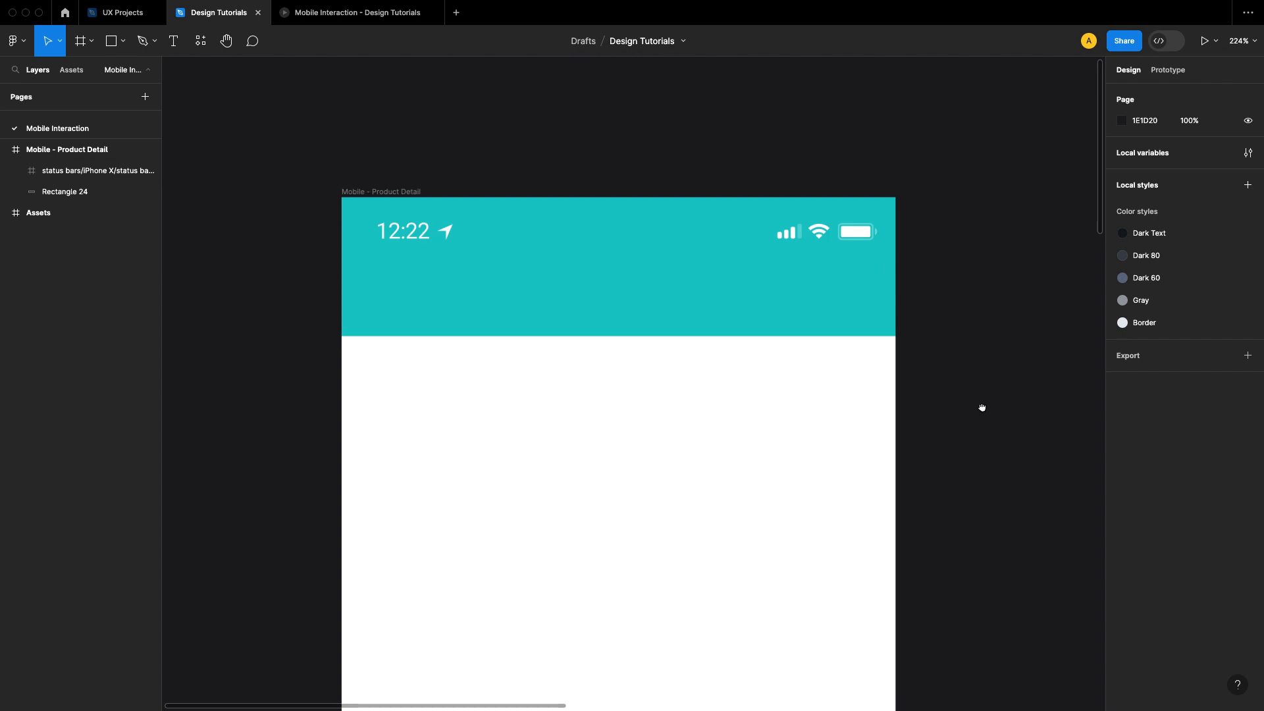
scroll(982, 407, down, 2)
scroll(909, 383, right, 5)
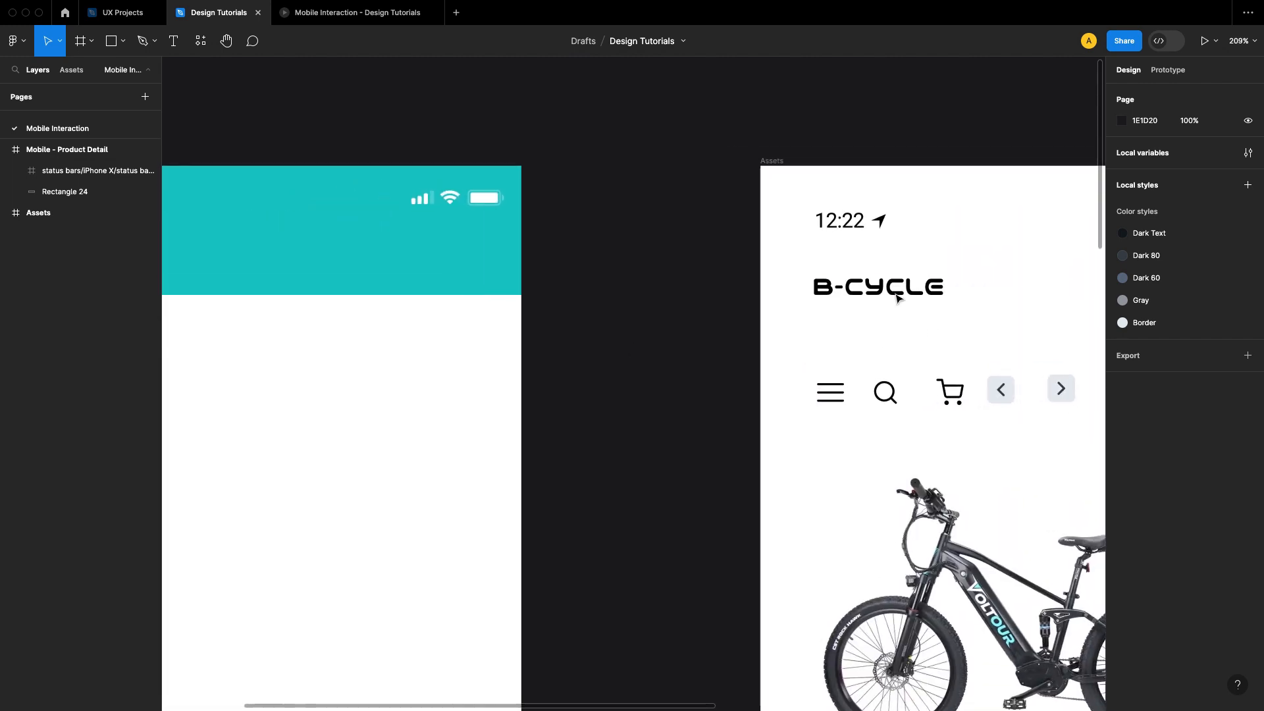
click(898, 298)
click(663, 367)
scroll(608, 362, left, 5)
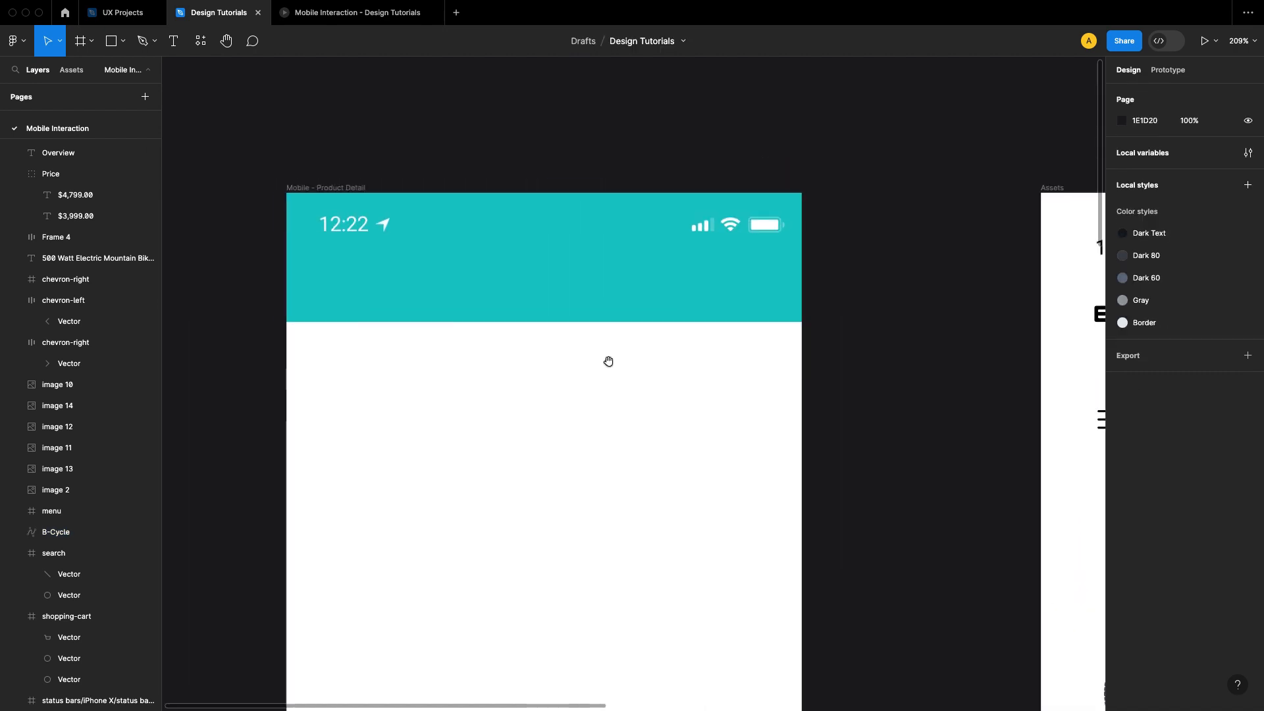
drag(608, 361, 636, 369)
Step: Copy the B-Cycle logo from the Assets frame and paste it into the Mobile - Product Detail frame
drag(1016, 367, 804, 367)
click(1001, 327)
right_click(1000, 327)
click(1019, 320)
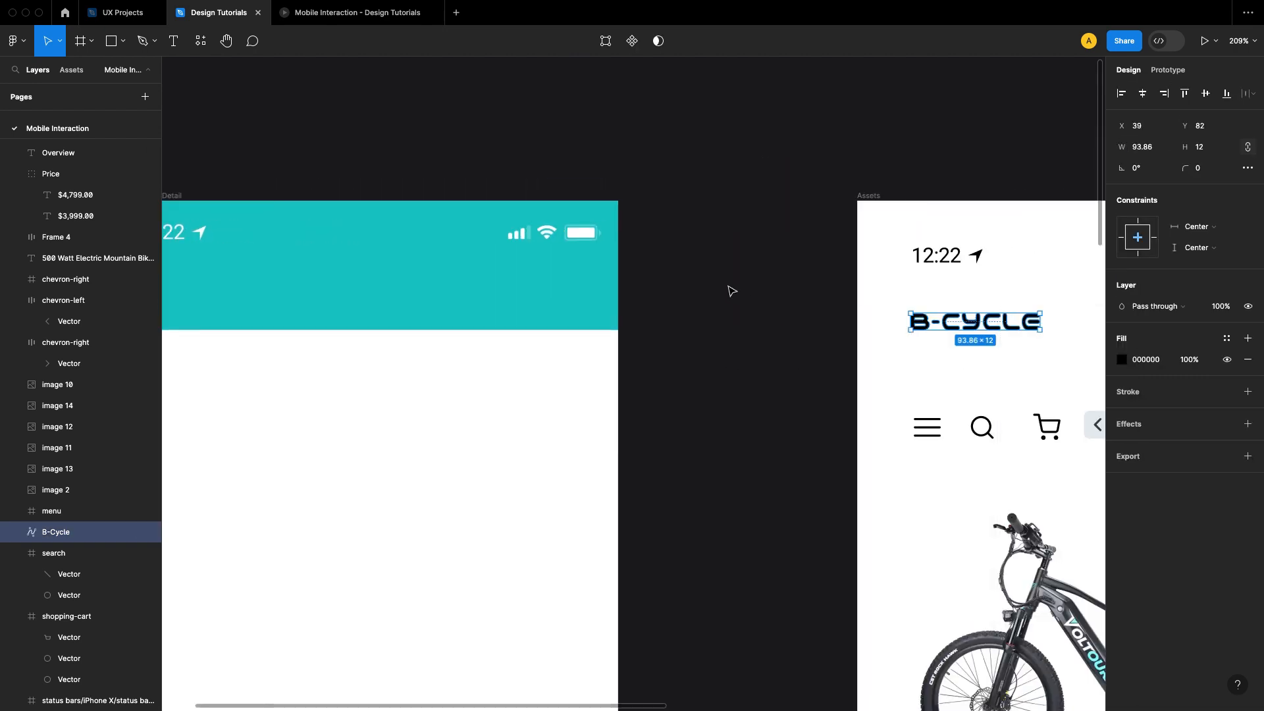
click(731, 291)
scroll(859, 359, left, 5)
right_click(482, 389)
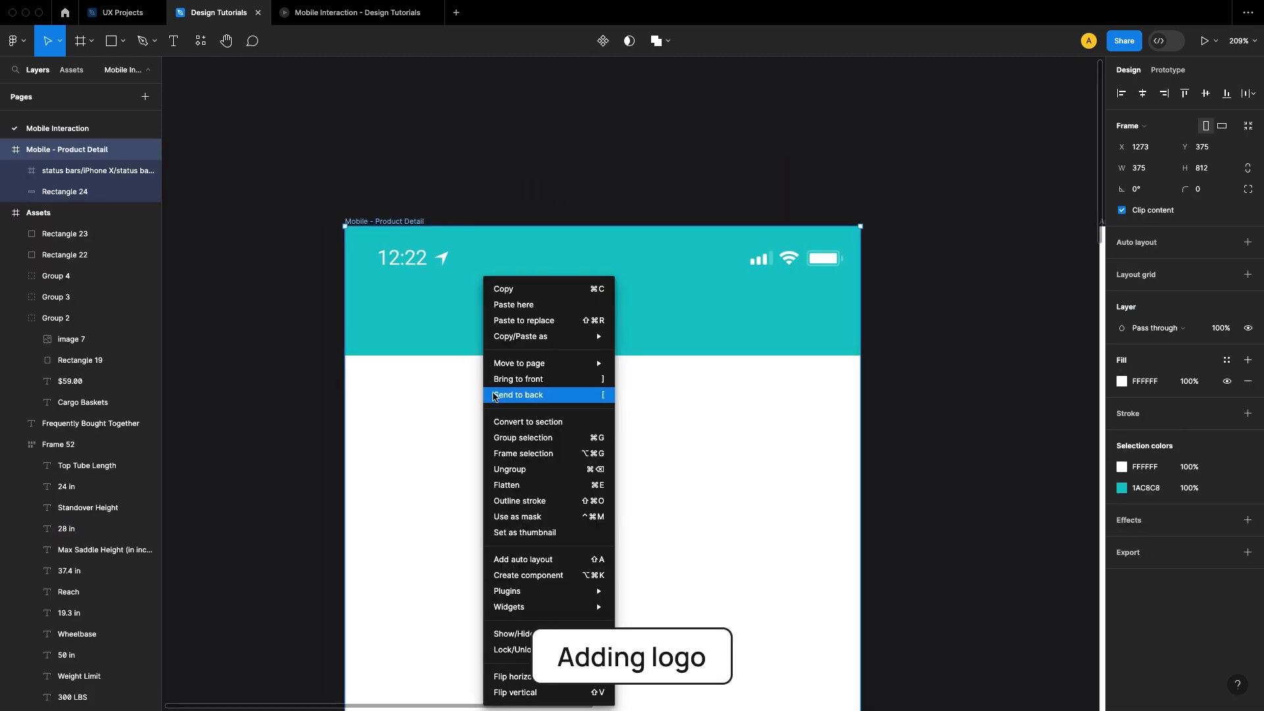
click(520, 304)
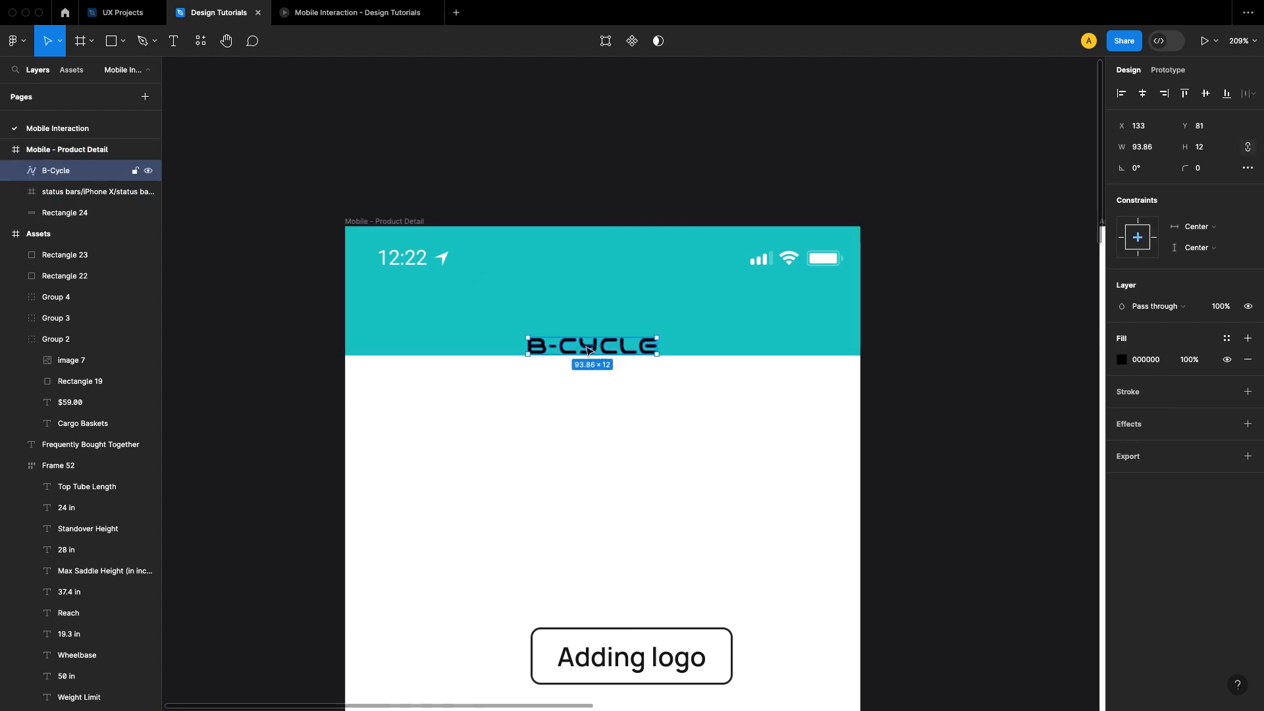
Step: Position the B-Cycle logo beneath the clock in the teal header at X 23, Y 67, and check its spacing
drag(588, 349, 451, 335)
key(alt)
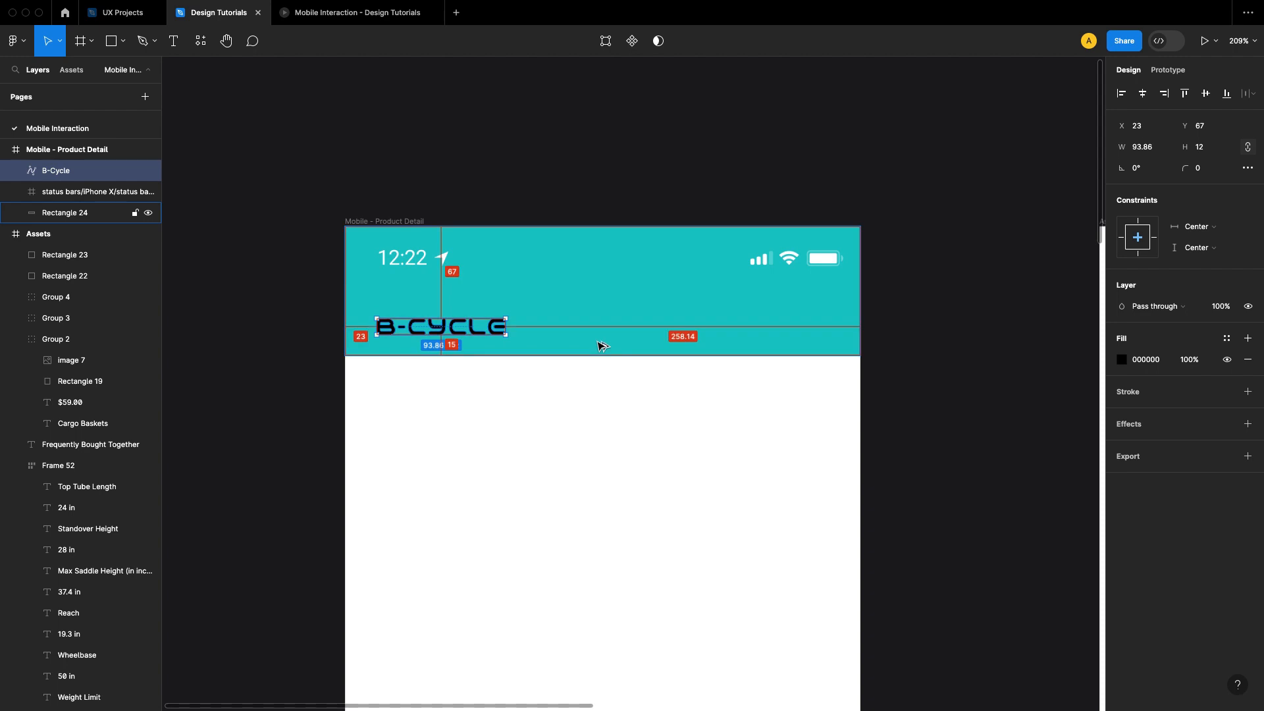
Step: Try the B-Cycle logo lower in the teal header at Y 70 and preview it in the phone prototype
key(Down)
key(Down)
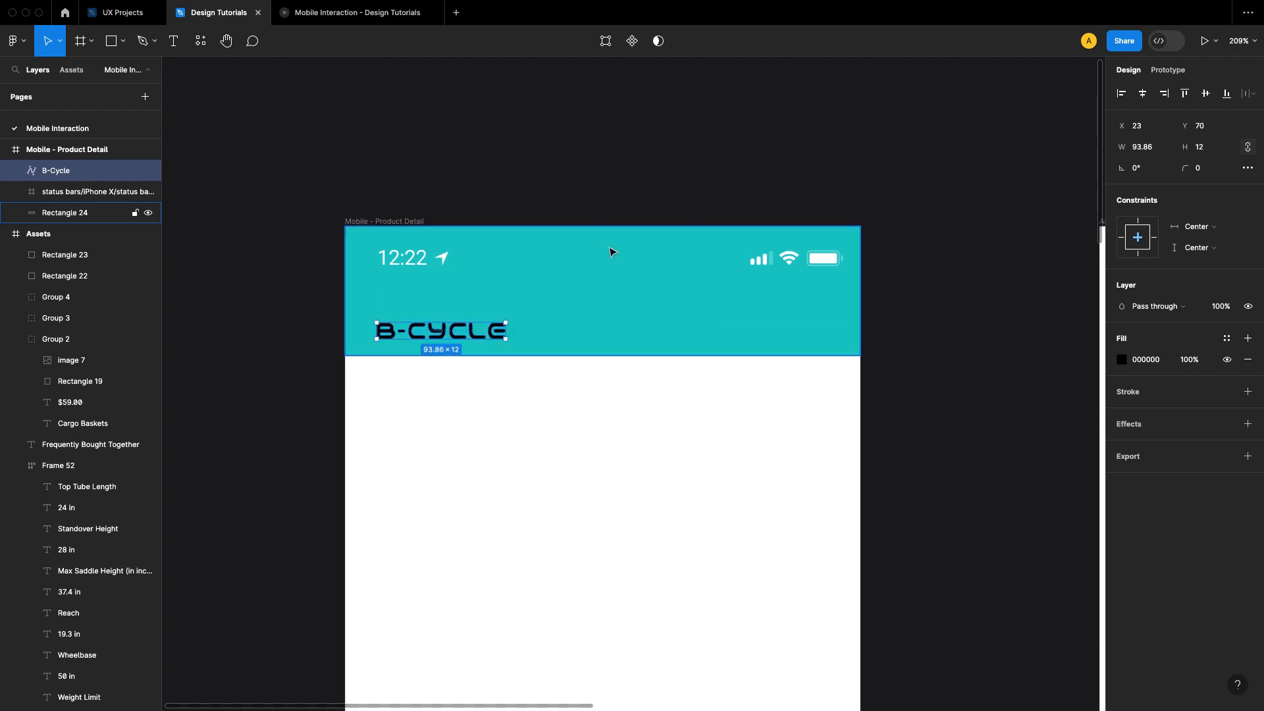
click(328, 17)
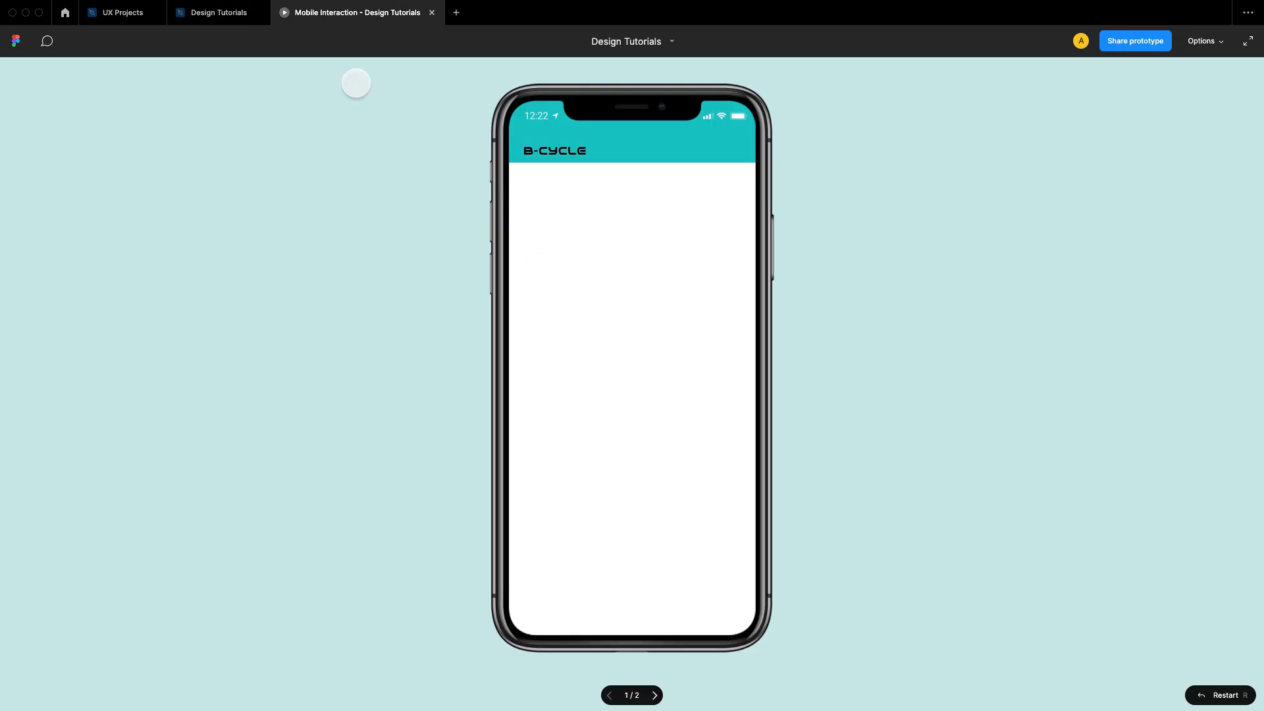
click(219, 14)
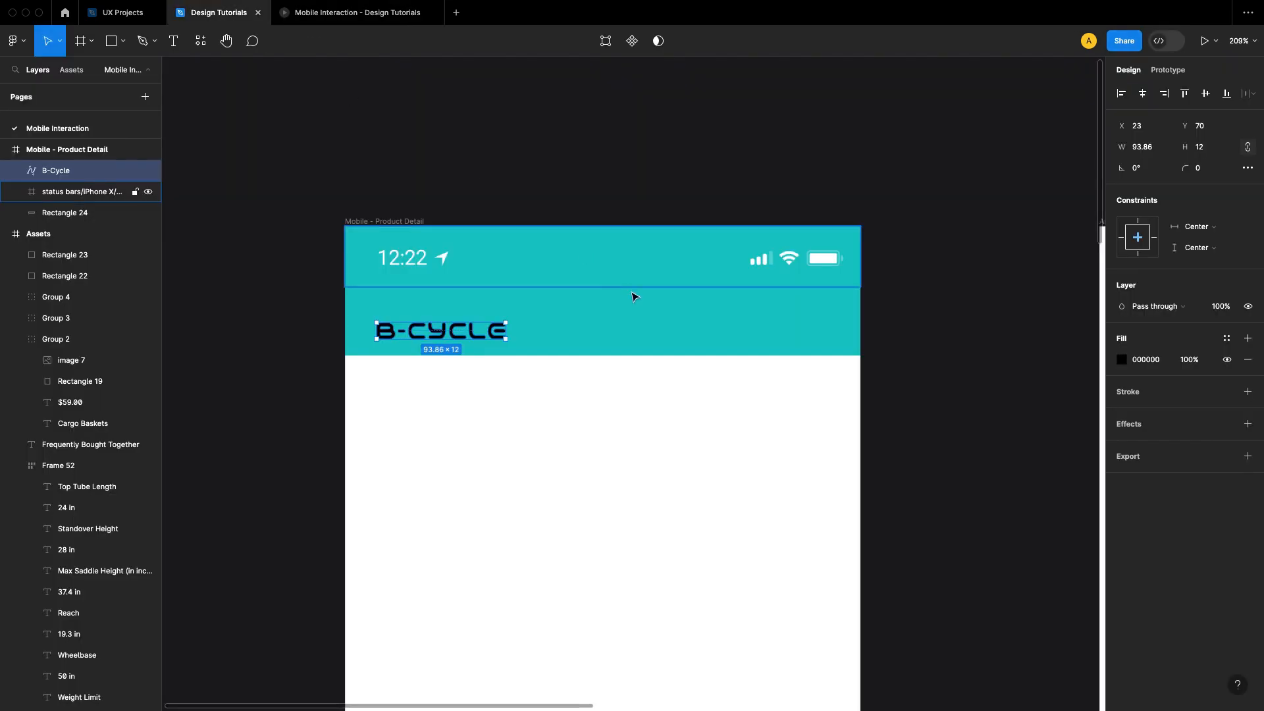
Step: Nudge the B-Cycle logo to Y 66 in the teal header and check it in the phone prototype
key(Up)
key(Up)
key(Up)
key(Up)
key(Up)
key(Up)
key(Up)
key(Up)
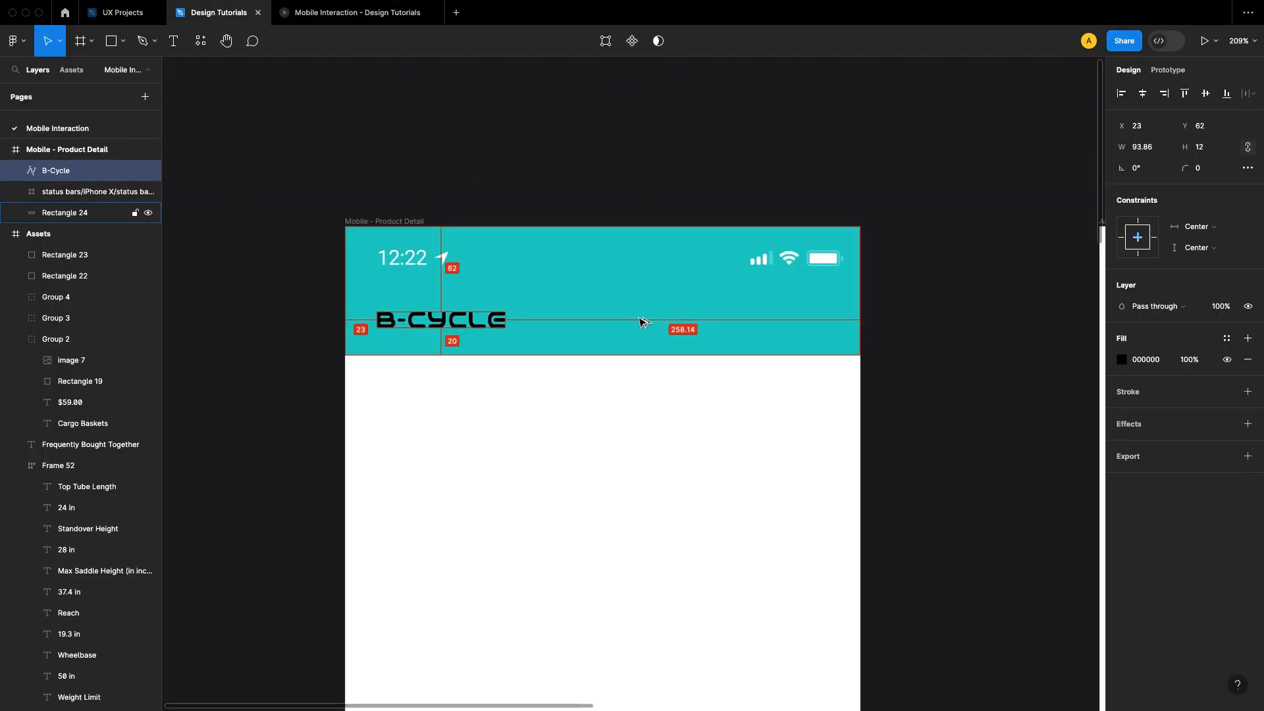
key(Down)
key(Down)
key(Down)
key(Down)
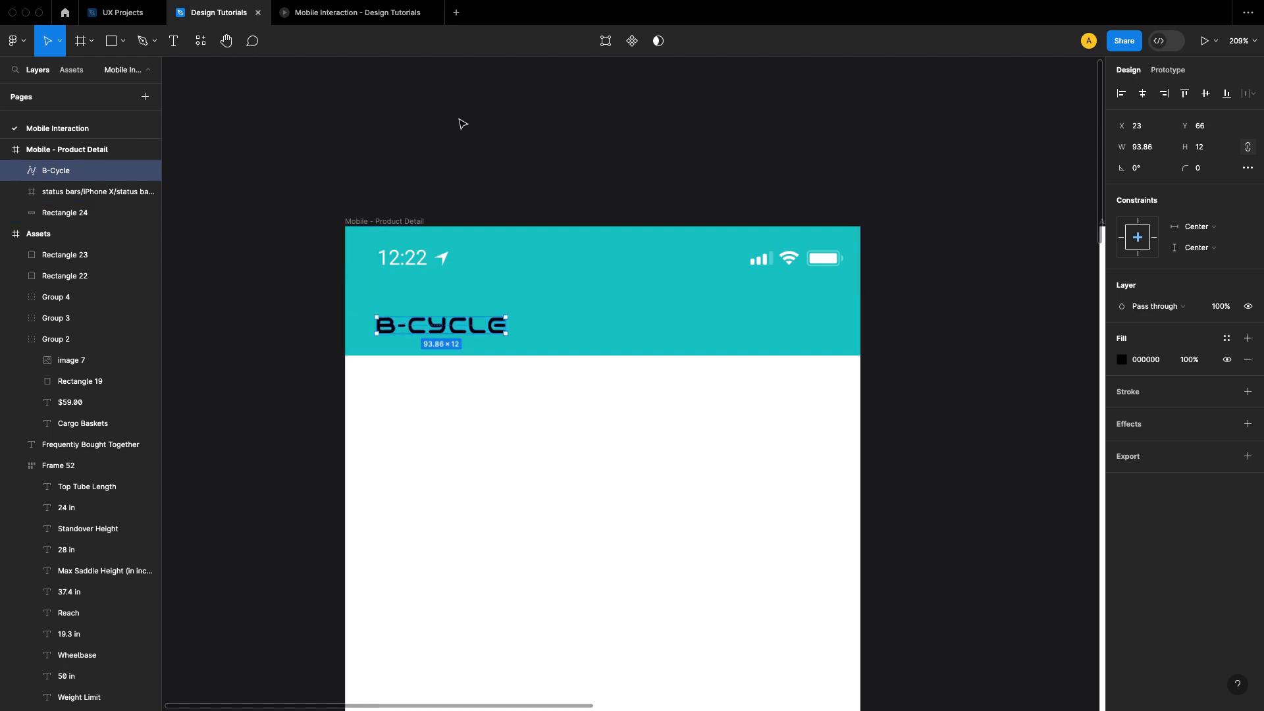
click(327, 16)
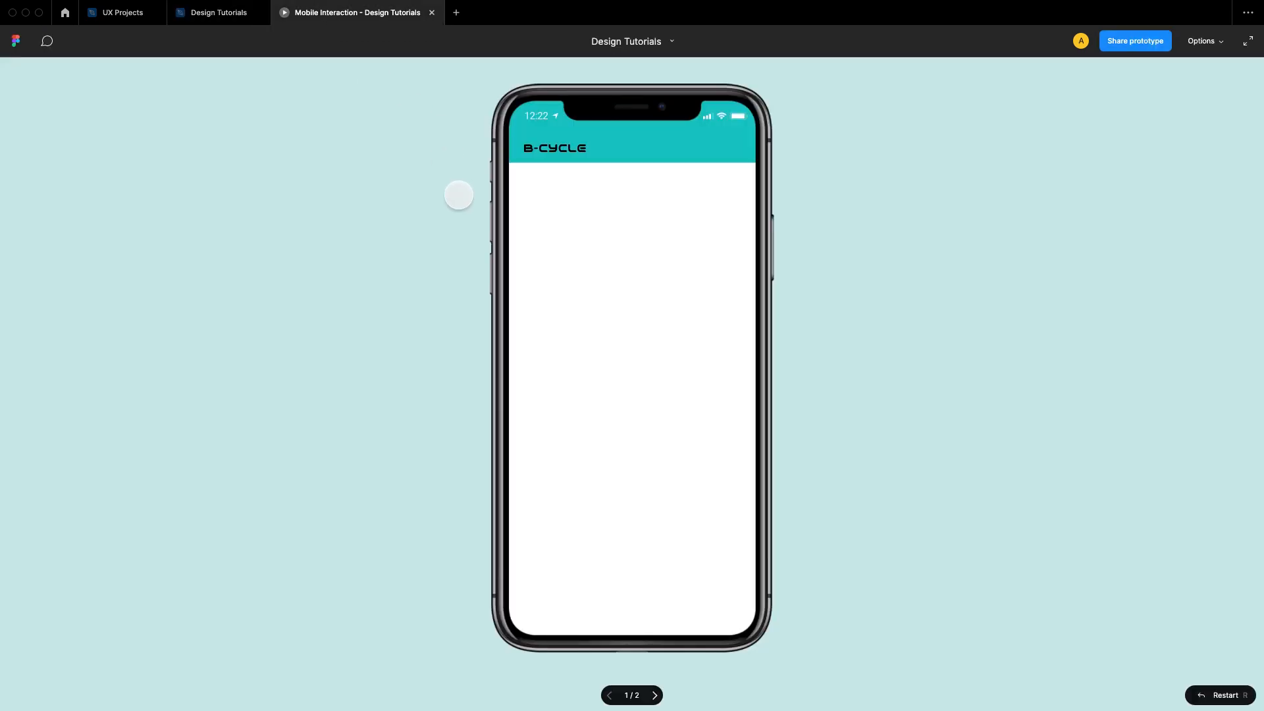
click(217, 13)
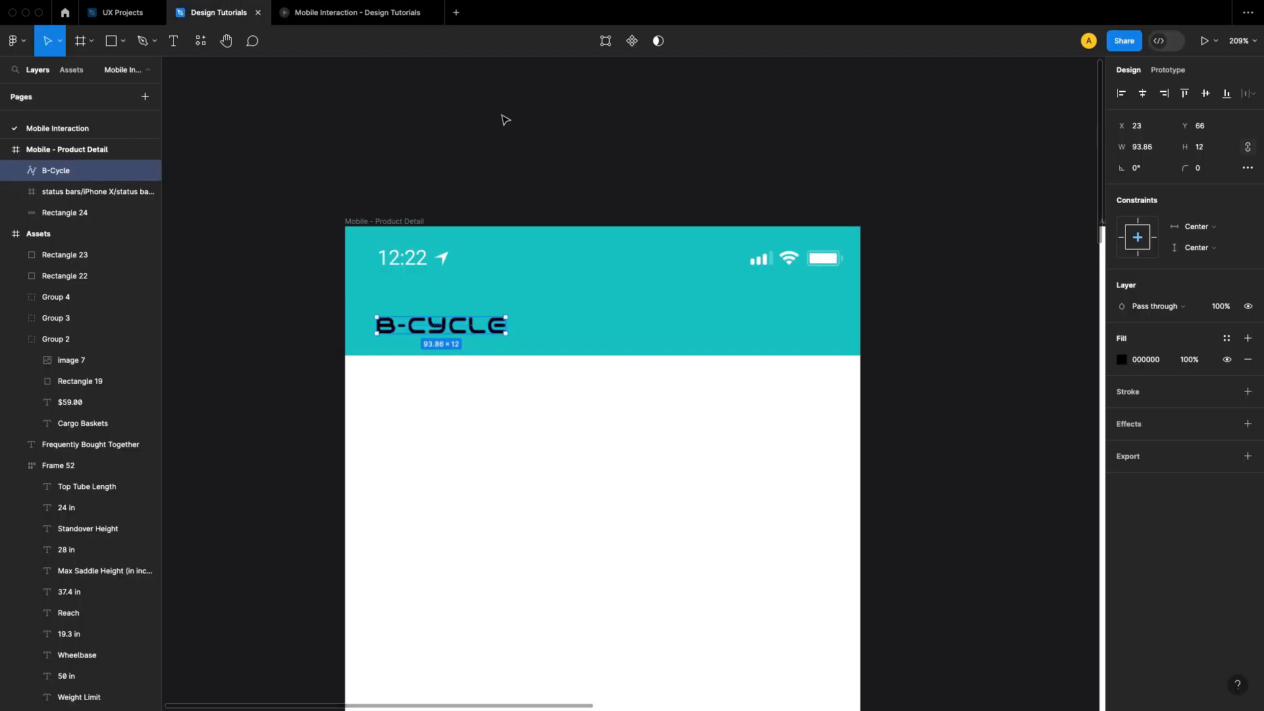
Step: Change the B-Cycle logo's fill in the header to white, FFFFFF
click(1124, 362)
drag(960, 395, 560, 362)
click(1093, 338)
click(1009, 368)
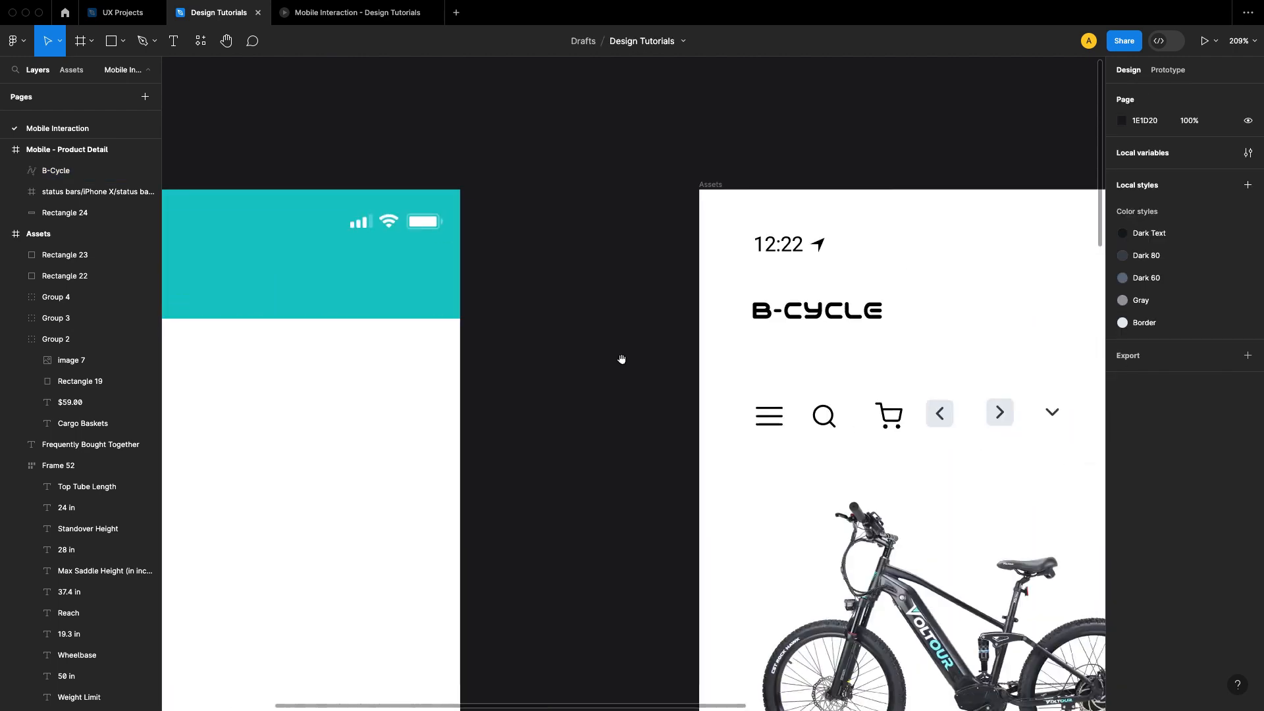
Step: Copy the hamburger menu icon from the Assets frame and paste it into the Mobile - Product Detail frame
drag(829, 349, 829, 297)
right_click(772, 364)
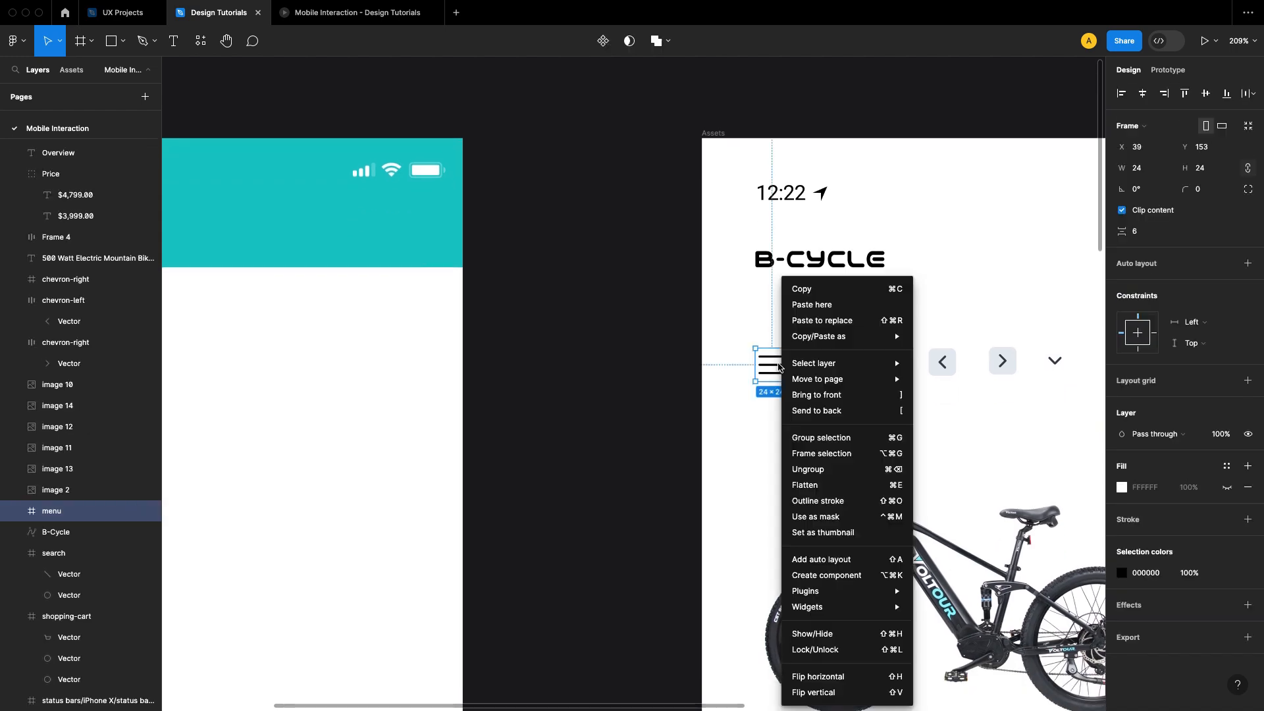
click(809, 290)
click(638, 310)
drag(661, 327, 1068, 357)
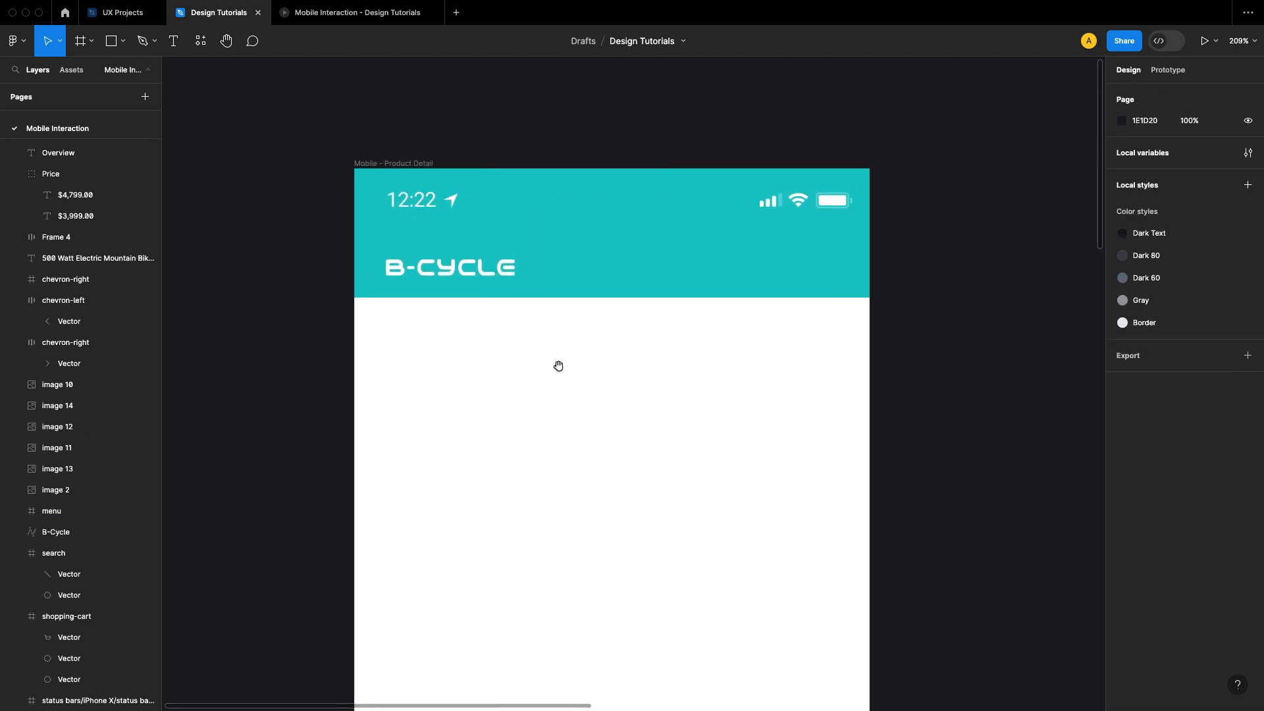
right_click(514, 357)
click(546, 305)
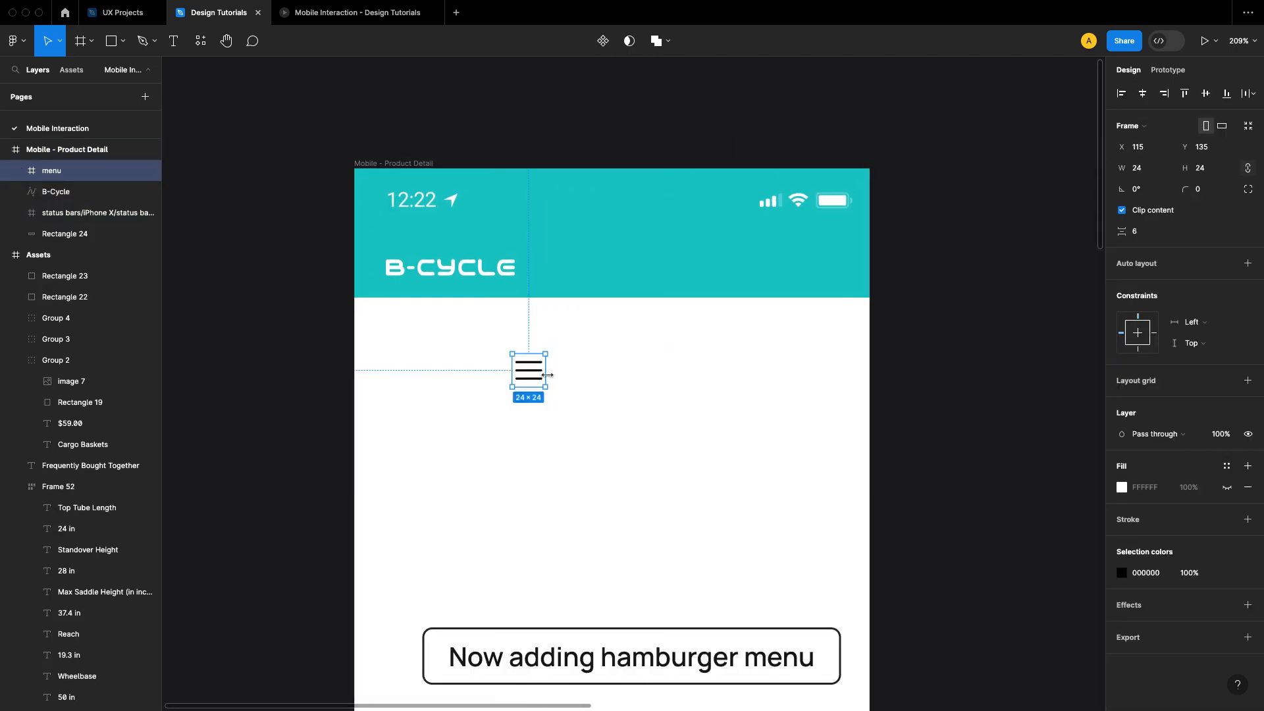
Step: Shift the B-Cycle logo right and place the menu icon before it in the header at X 20, Y 60
drag(437, 274, 504, 276)
drag(525, 369, 401, 270)
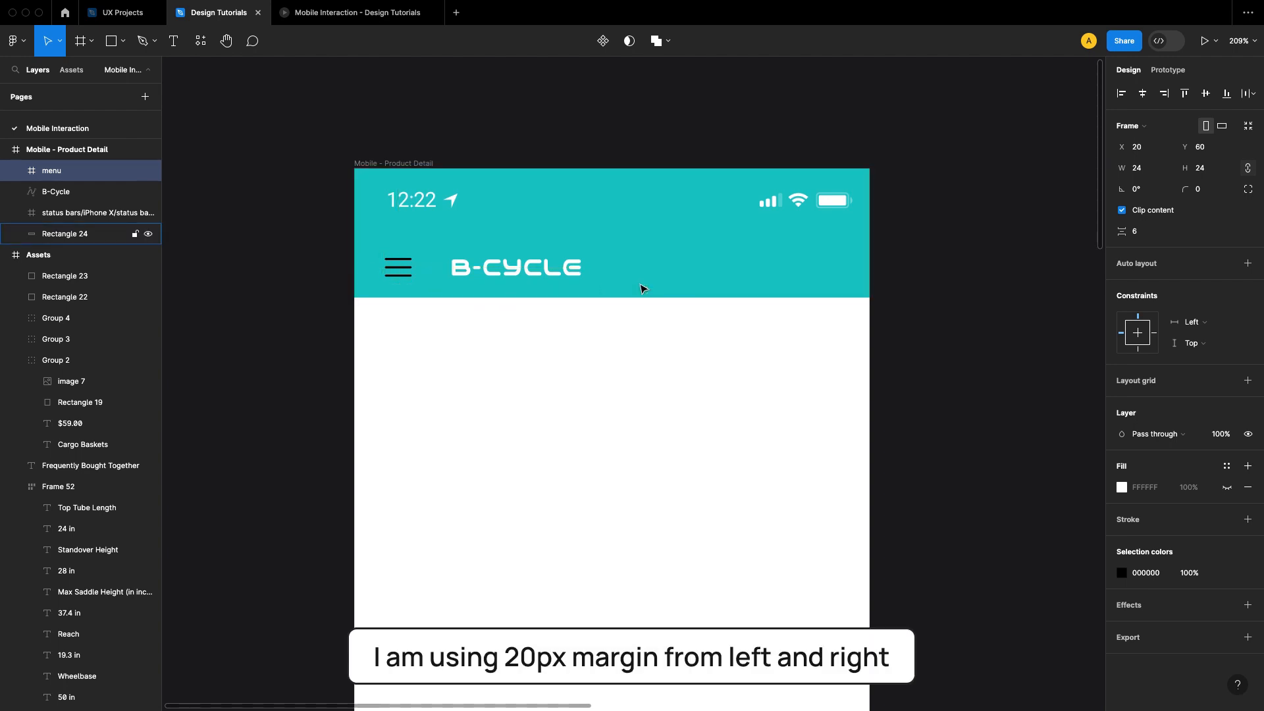
click(809, 345)
Step: Set the horizontal spacing between the menu icon and the B-Cycle logo to 10
scroll(479, 286, left, 1)
scroll(479, 286, up, 1)
scroll(480, 286, up, 2)
click(433, 301)
shift+click(622, 301)
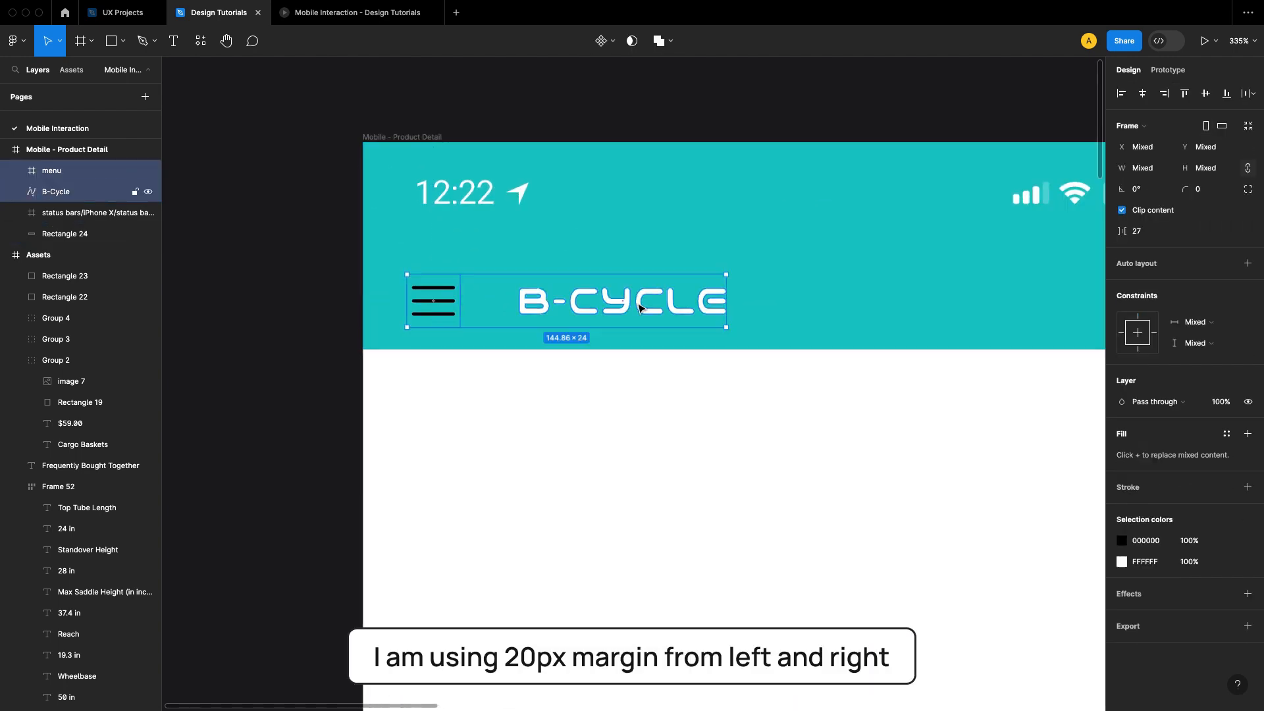
click(1151, 216)
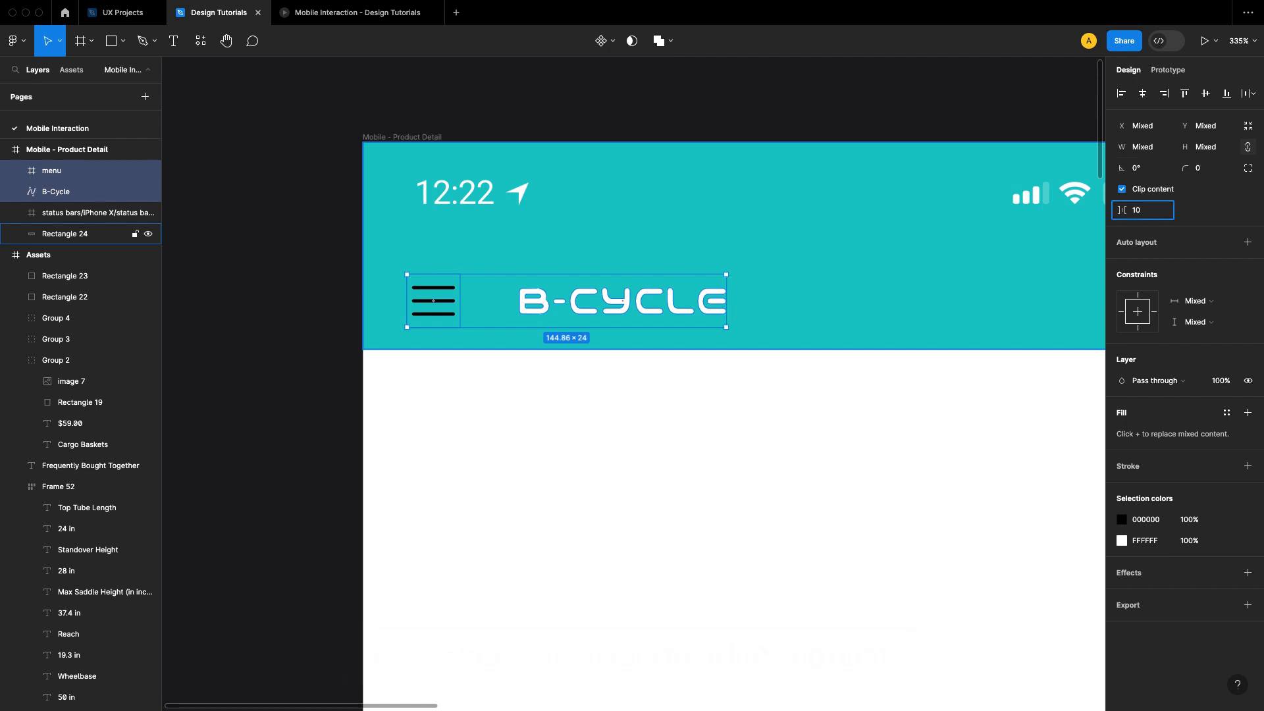
key(Return)
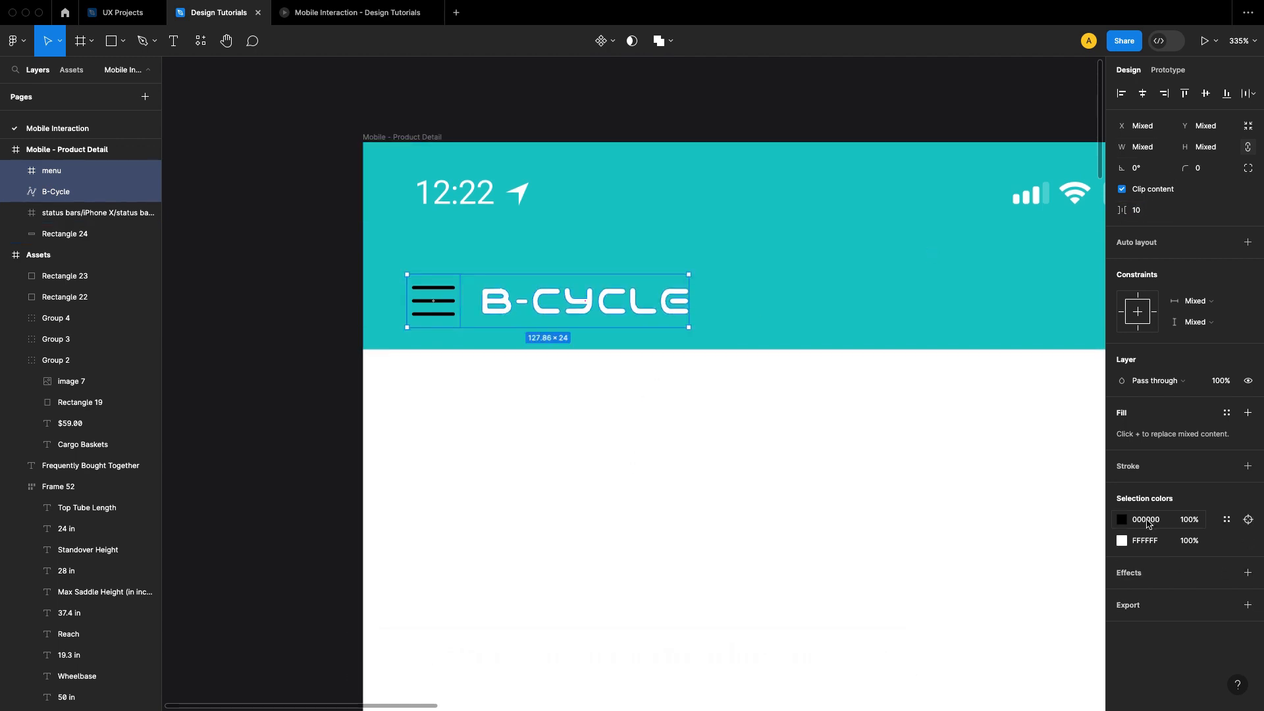
Step: Change the hamburger menu icon's color from black to FFFFFF
text(fff)
key(Return)
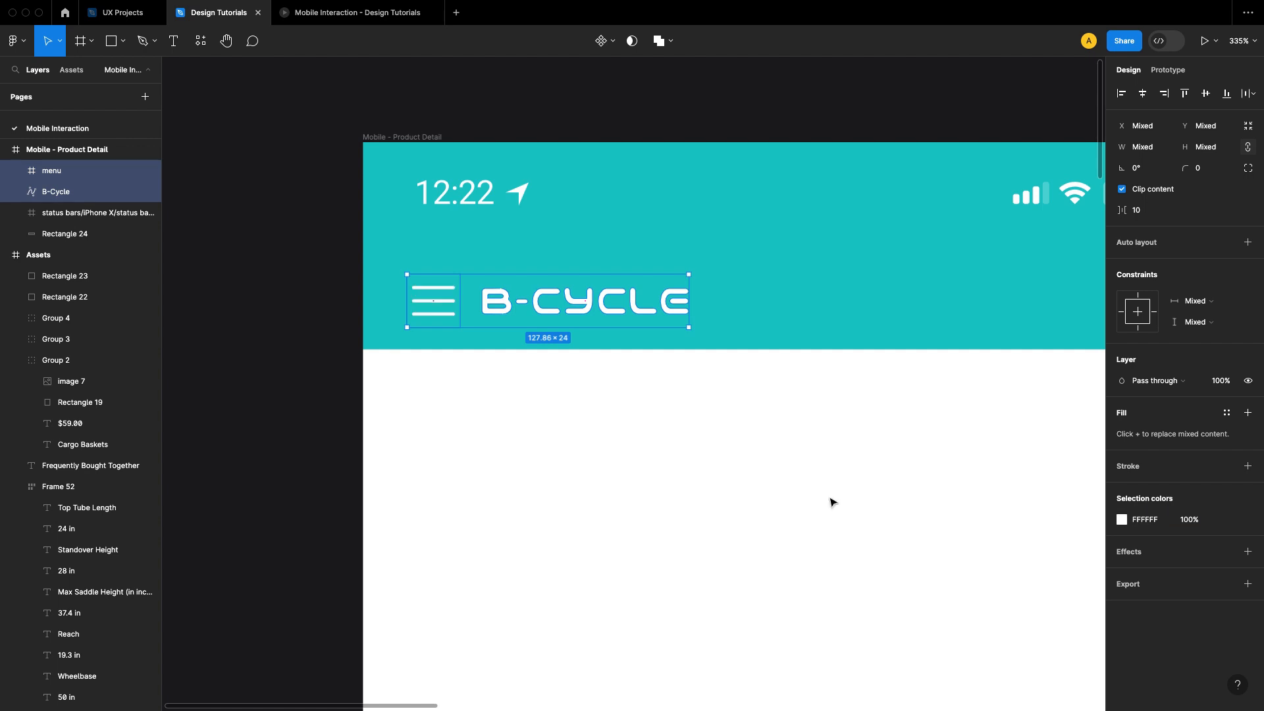
click(751, 489)
Step: Copy the search and shopping cart icons from the Assets frame and paste them into the Mobile - Product Detail frame
drag(881, 491, 740, 463)
scroll(652, 458, down, 5)
drag(860, 423, 598, 335)
drag(999, 403, 723, 387)
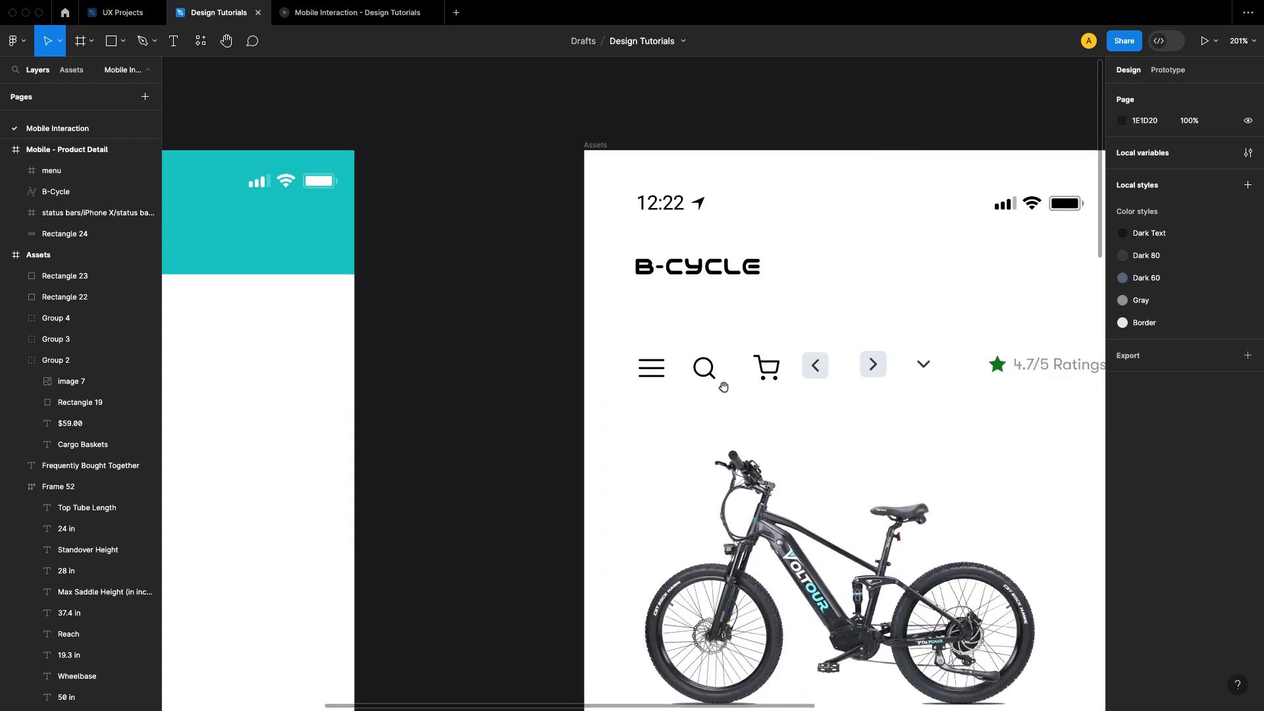
drag(877, 422, 850, 429)
drag(687, 413, 785, 421)
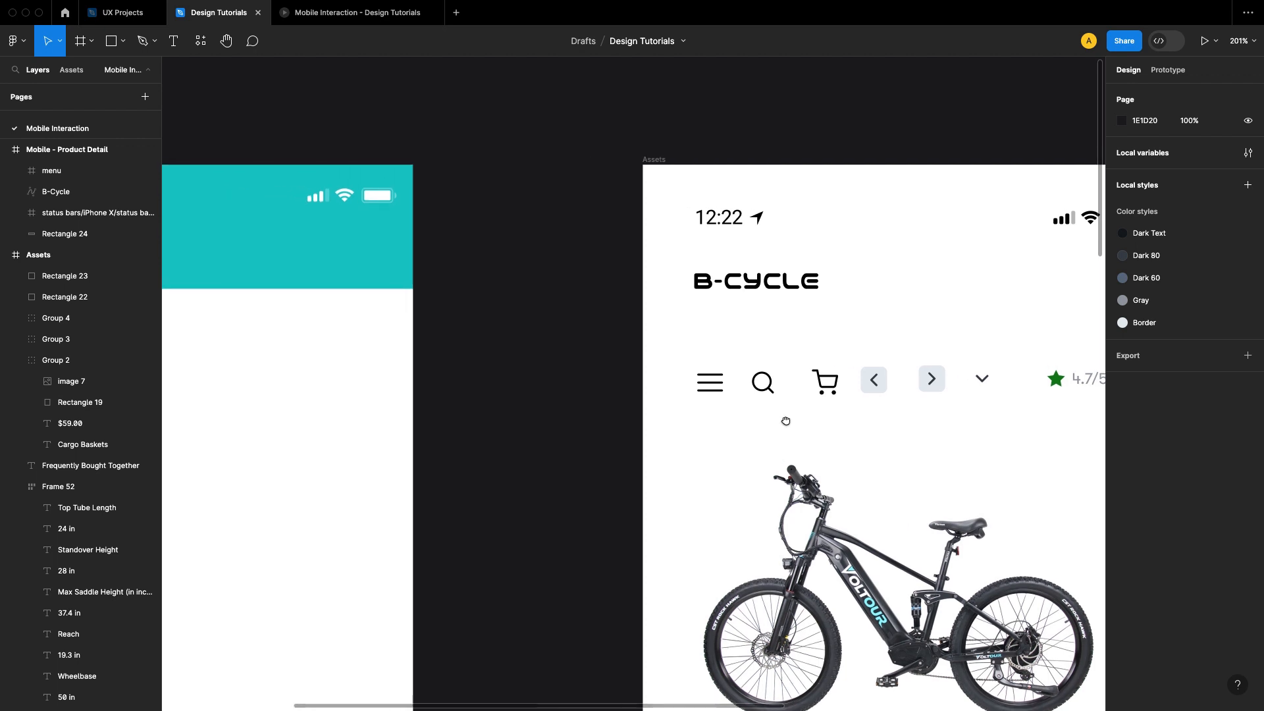
click(765, 391)
shift+click(825, 384)
right_click(832, 388)
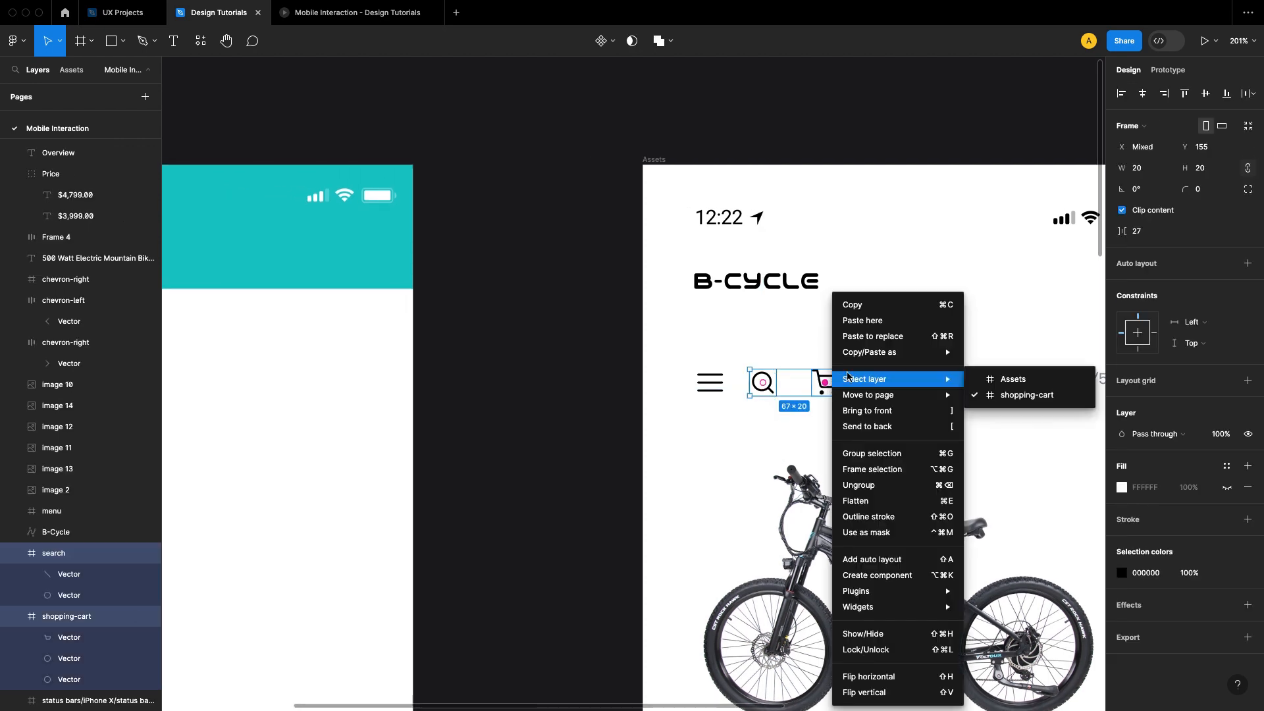
click(851, 305)
click(646, 346)
drag(312, 325, 765, 403)
scroll(765, 403, up, 3)
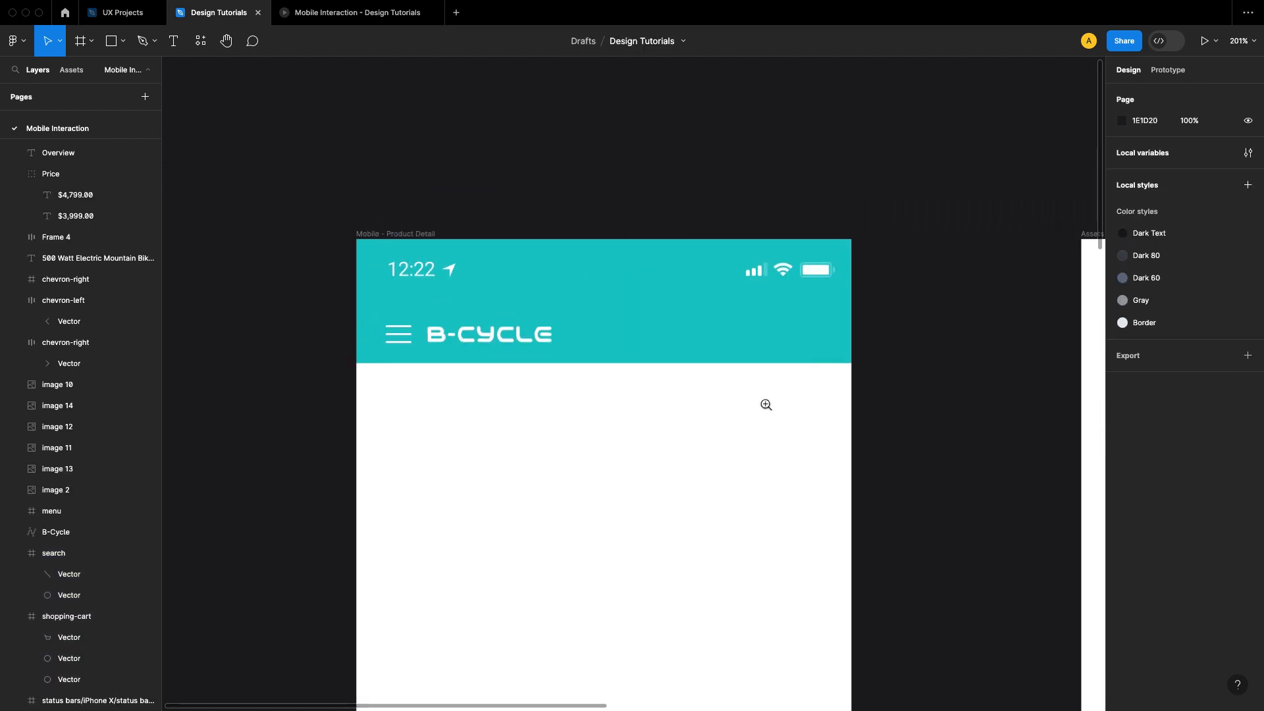
right_click(702, 399)
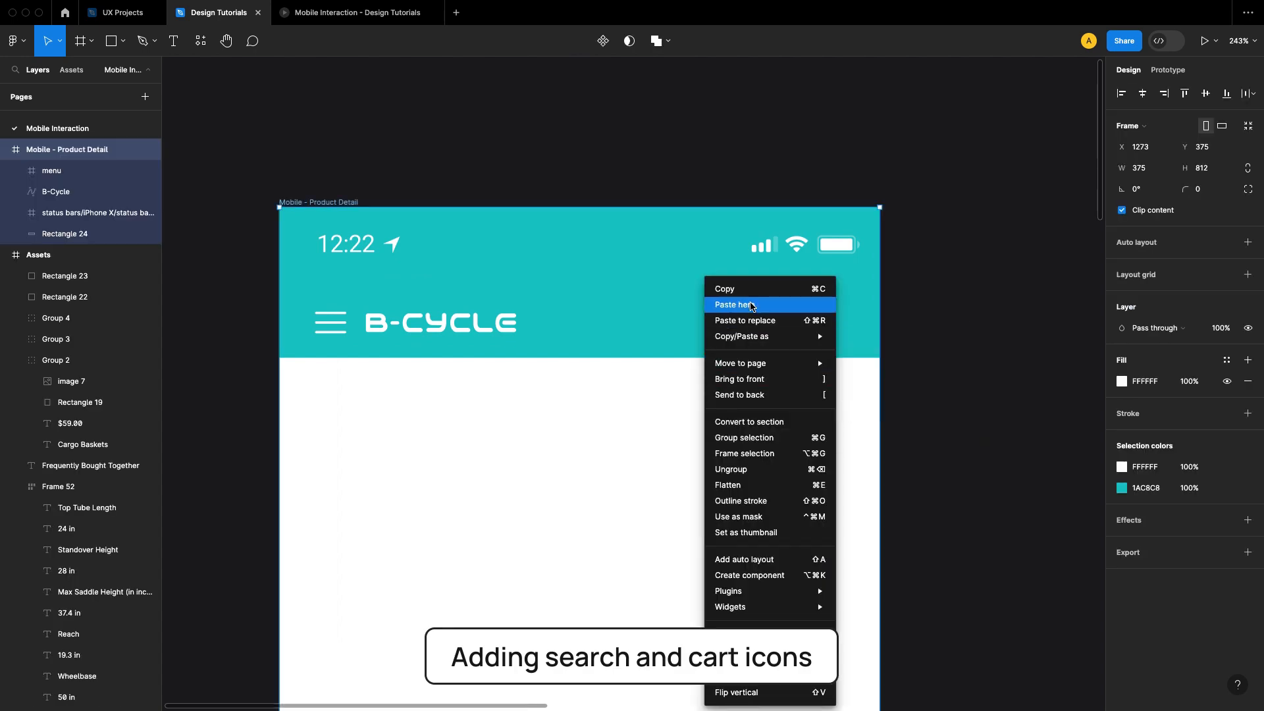
click(731, 307)
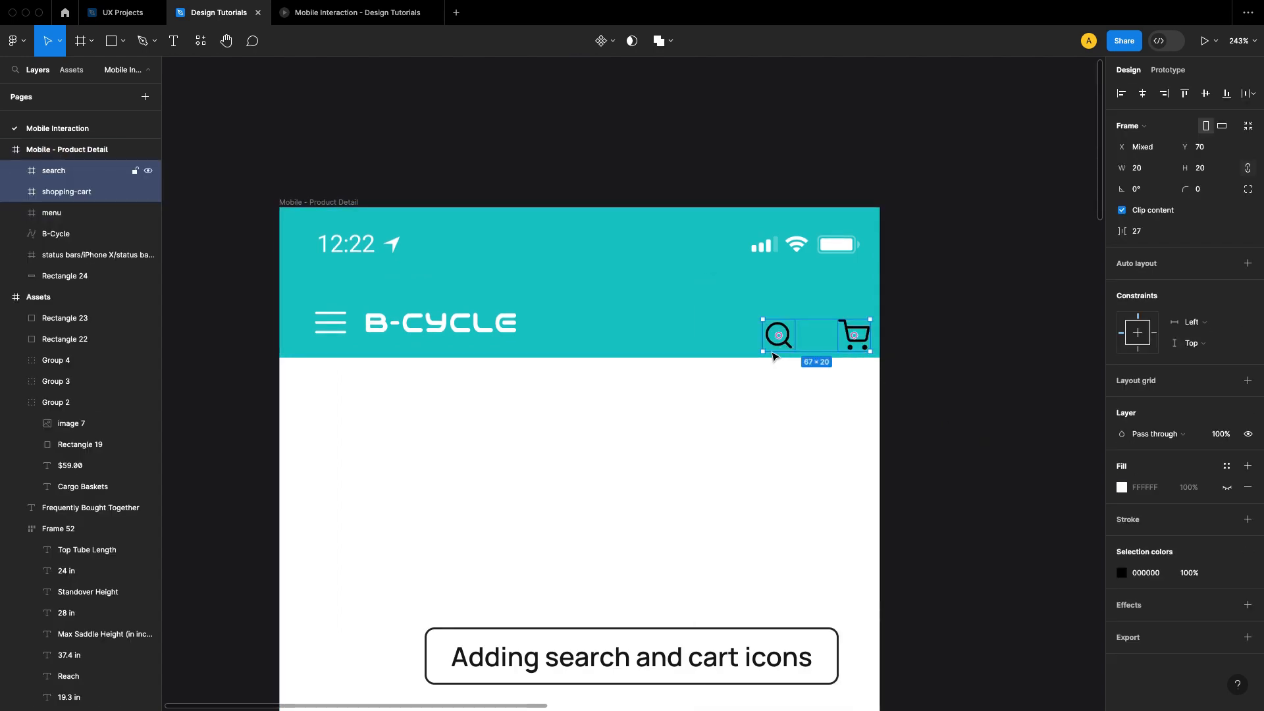
Step: Arrange the search and cart icons side by side in the teal header at Y 66 with a spacing of 10
drag(772, 356, 698, 340)
click(936, 426)
click(691, 425)
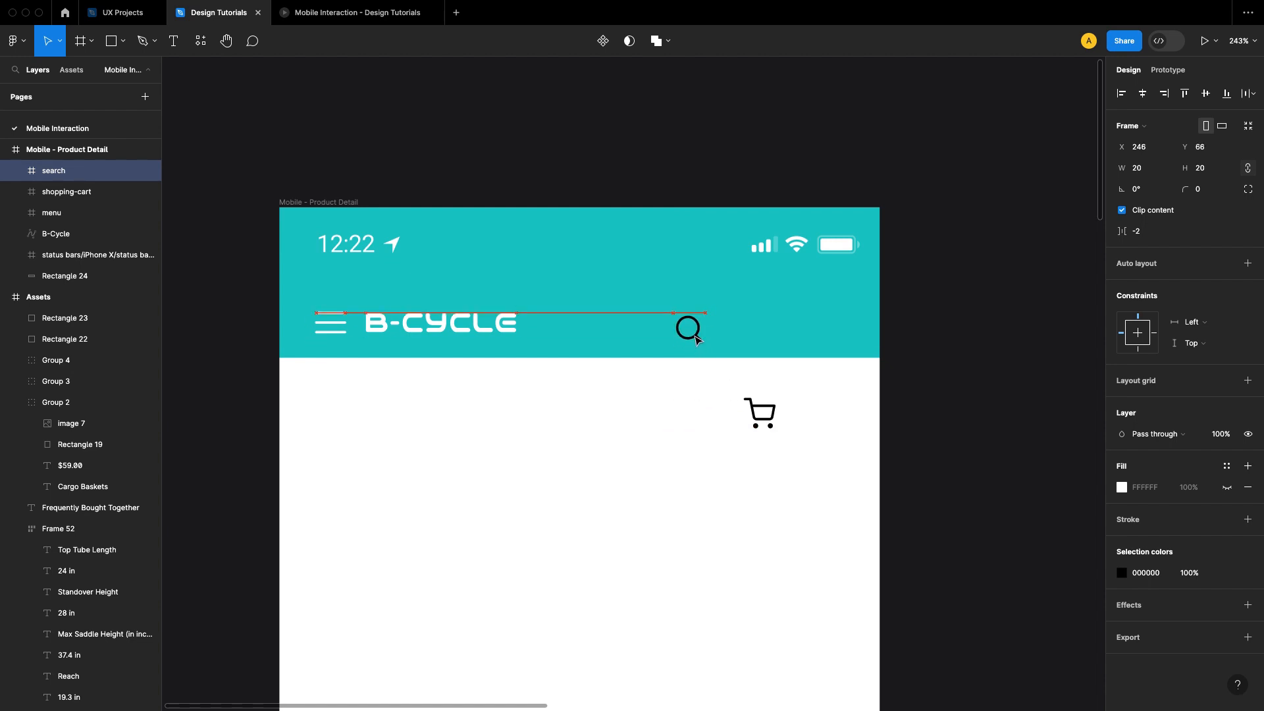
drag(759, 413, 747, 338)
shift+click(687, 331)
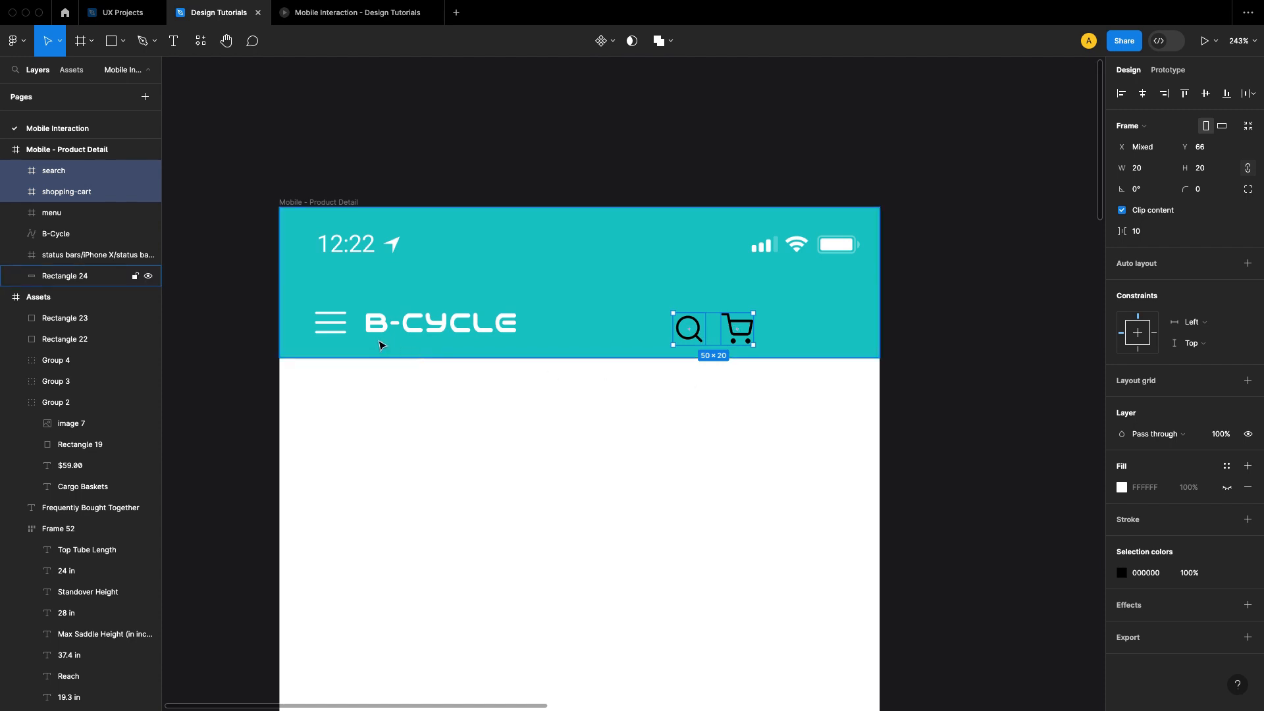
Step: Align the search and cart icons with the menu icon along their vertical centers
shift+click(324, 337)
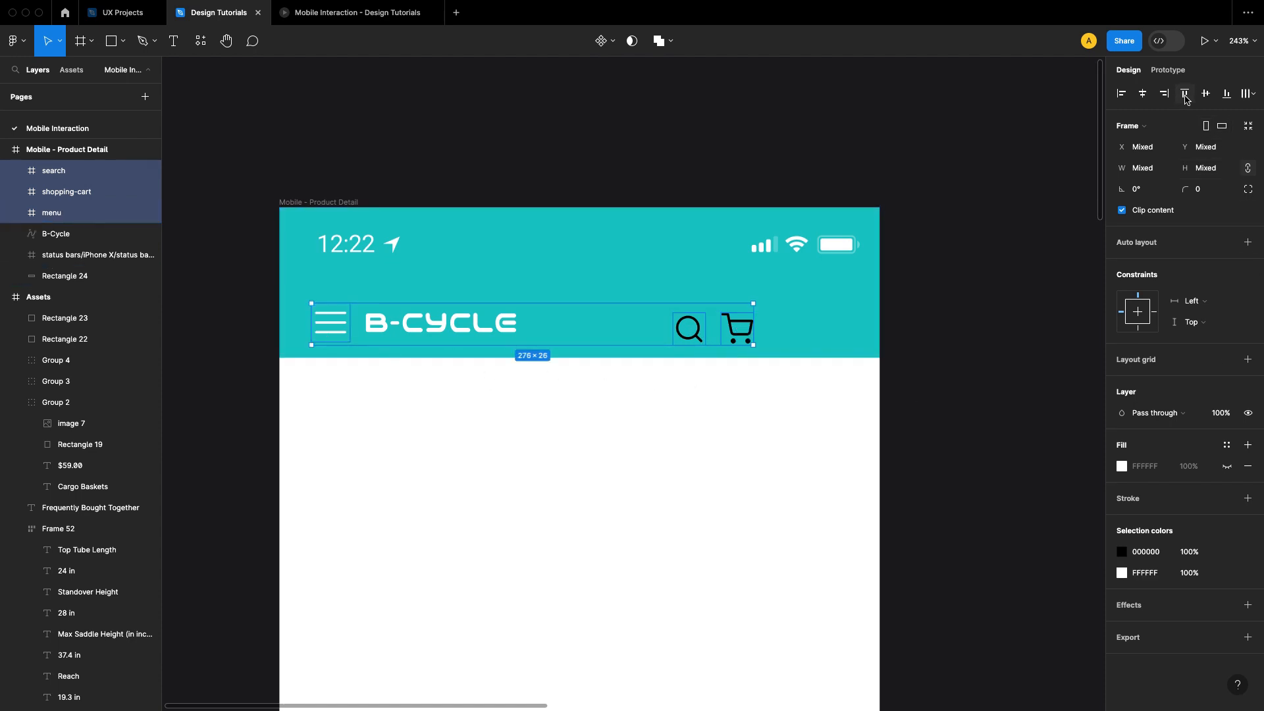
click(1206, 94)
click(996, 316)
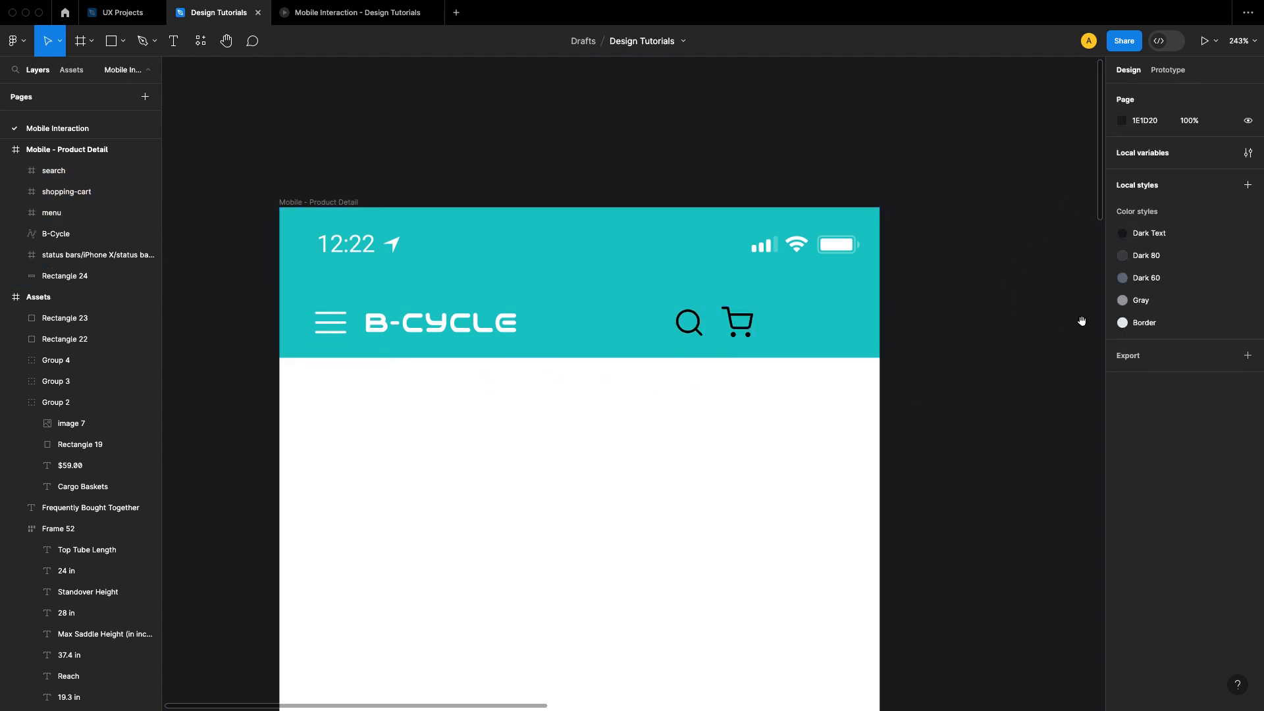
Step: Check the gap between the search and cart icons, and move both right to leave a 20 px margin at the header's right edge
scroll(1082, 320, right, 3)
click(591, 341)
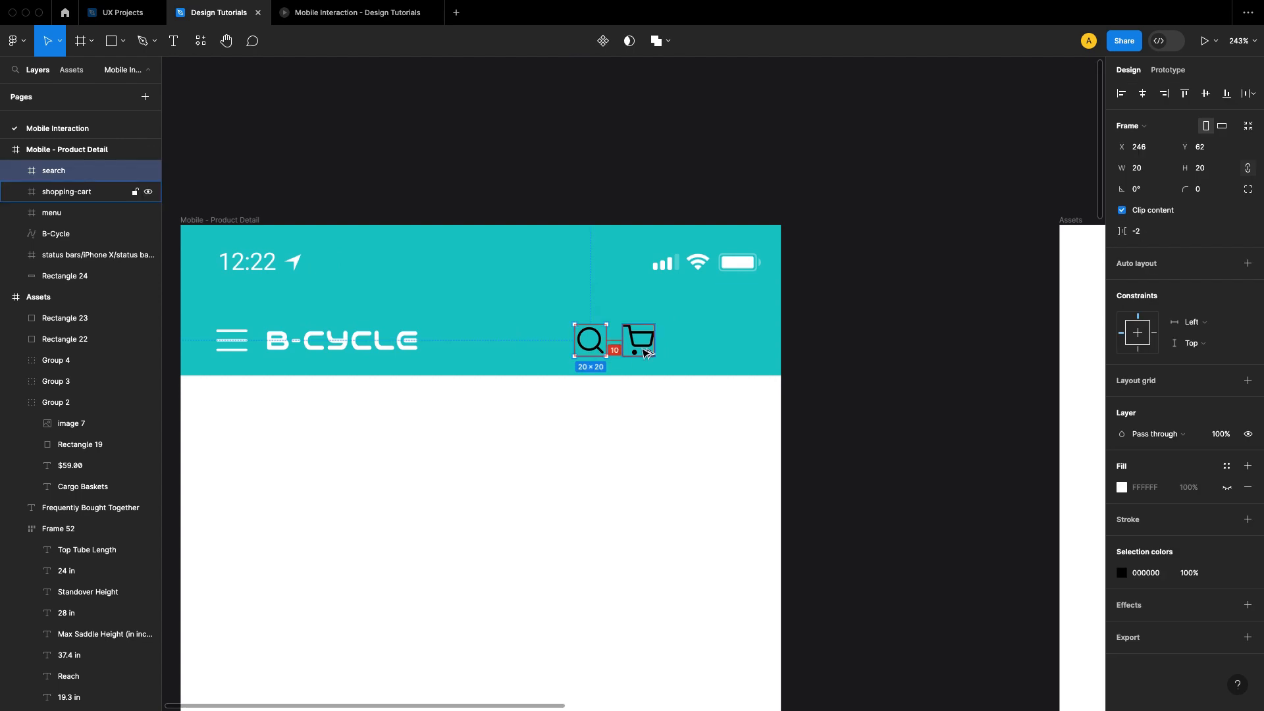
click(832, 358)
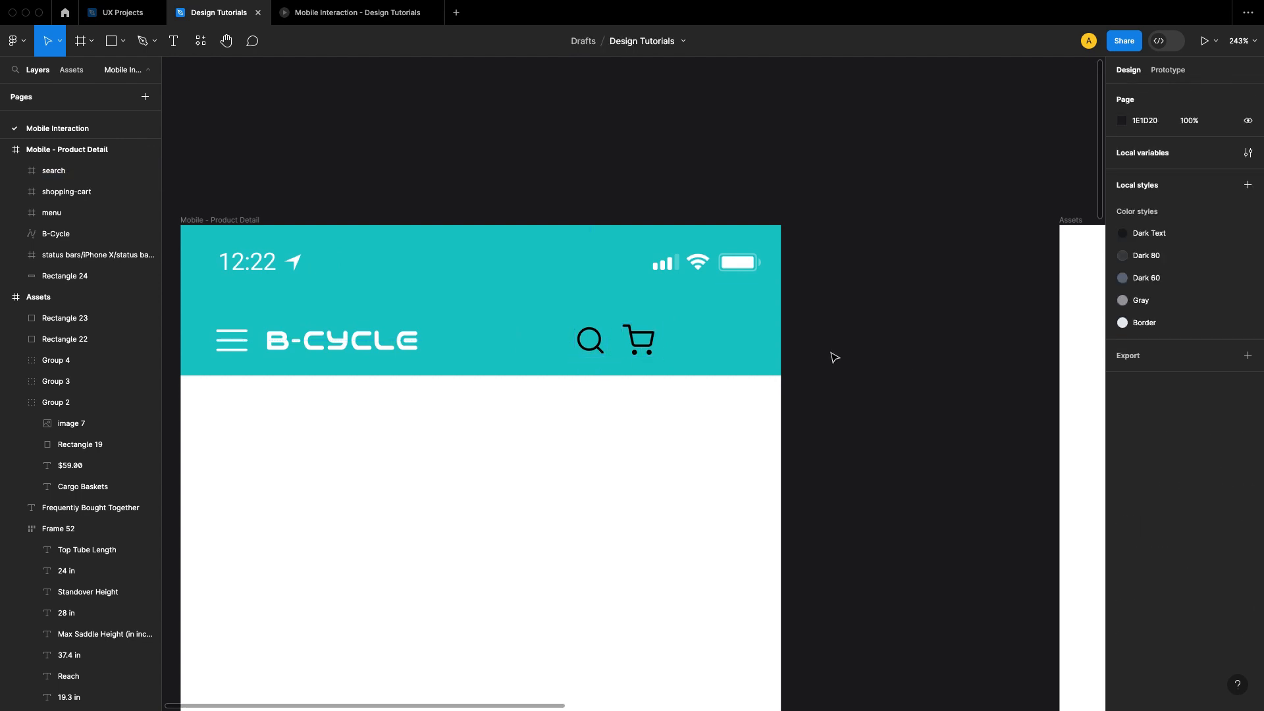
click(646, 349)
shift+click(600, 349)
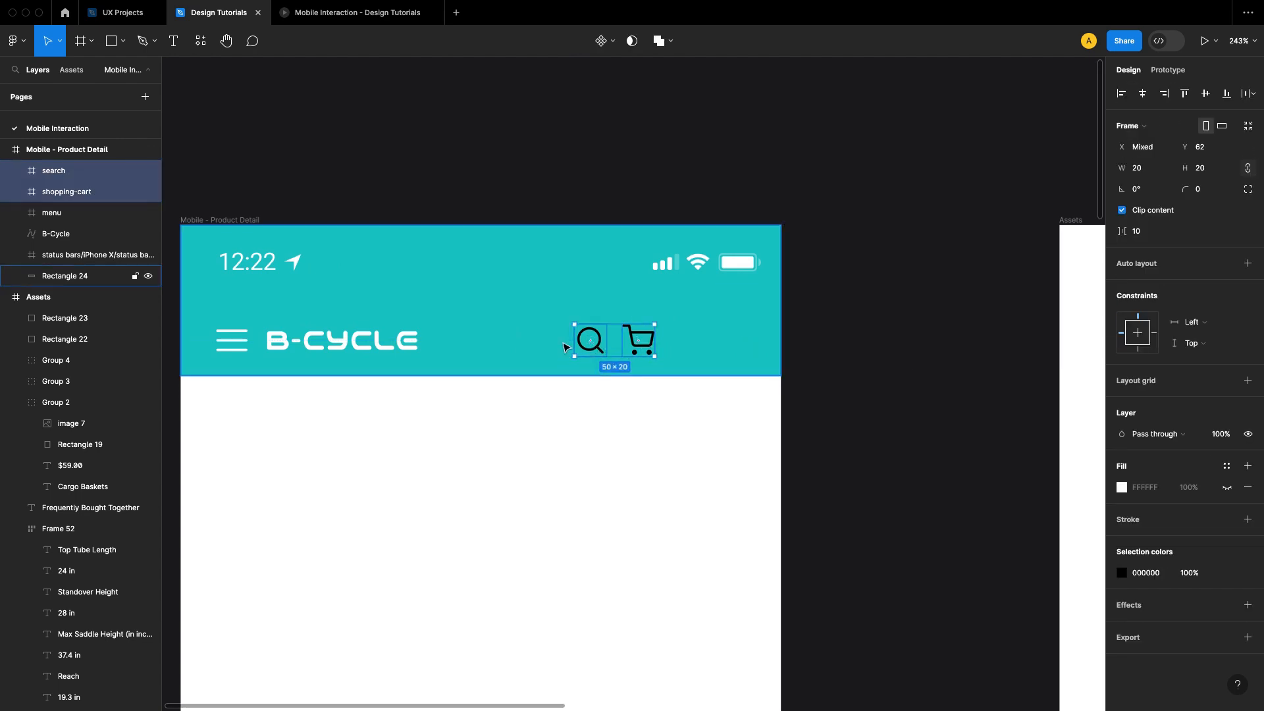
key(shift+Right)
key(shift+Right)
key(shift+Right)
key(shift+Right)
key(shift+Right)
key(shift+Right)
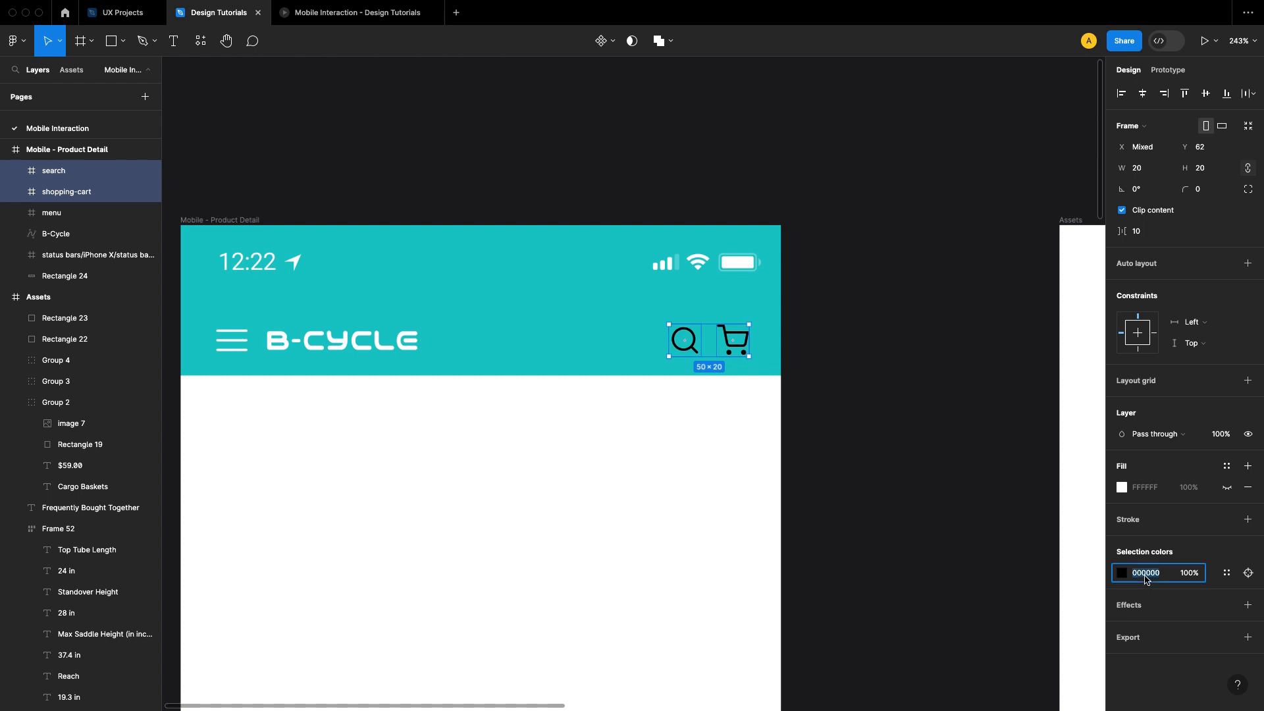
Step: Change the color of the search and cart icons in the header to FFFFFF
key(Return)
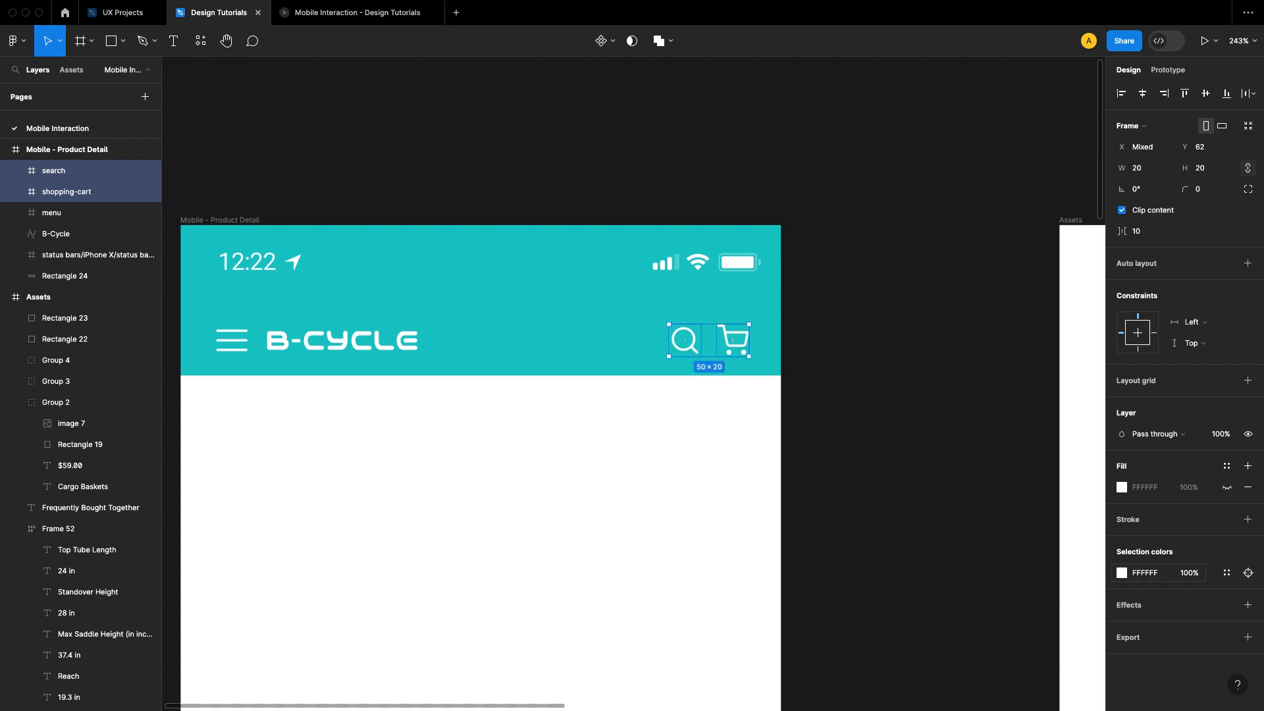
click(903, 388)
drag(871, 437, 981, 416)
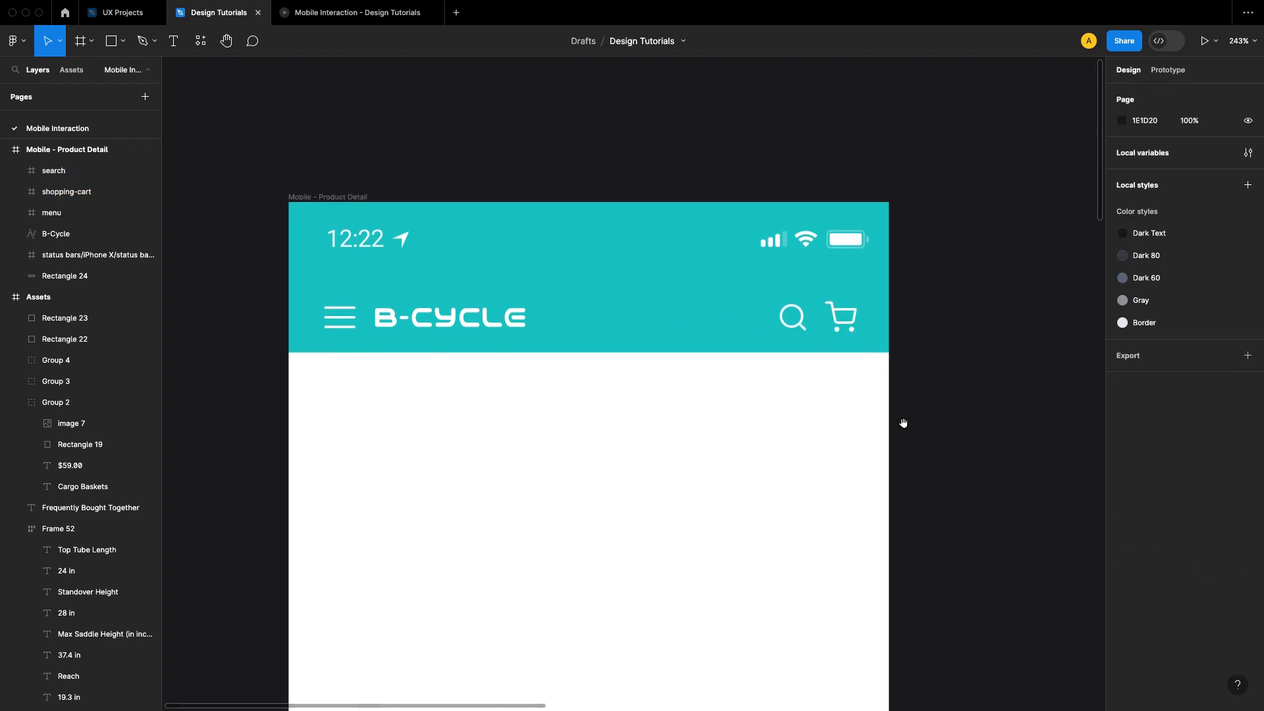
Step: Examine the large bike image and the chevron icons in the Assets frame
drag(903, 423, 799, 395)
drag(898, 401, 680, 320)
drag(1008, 441, 774, 337)
drag(607, 313, 664, 317)
scroll(664, 317, right, 10)
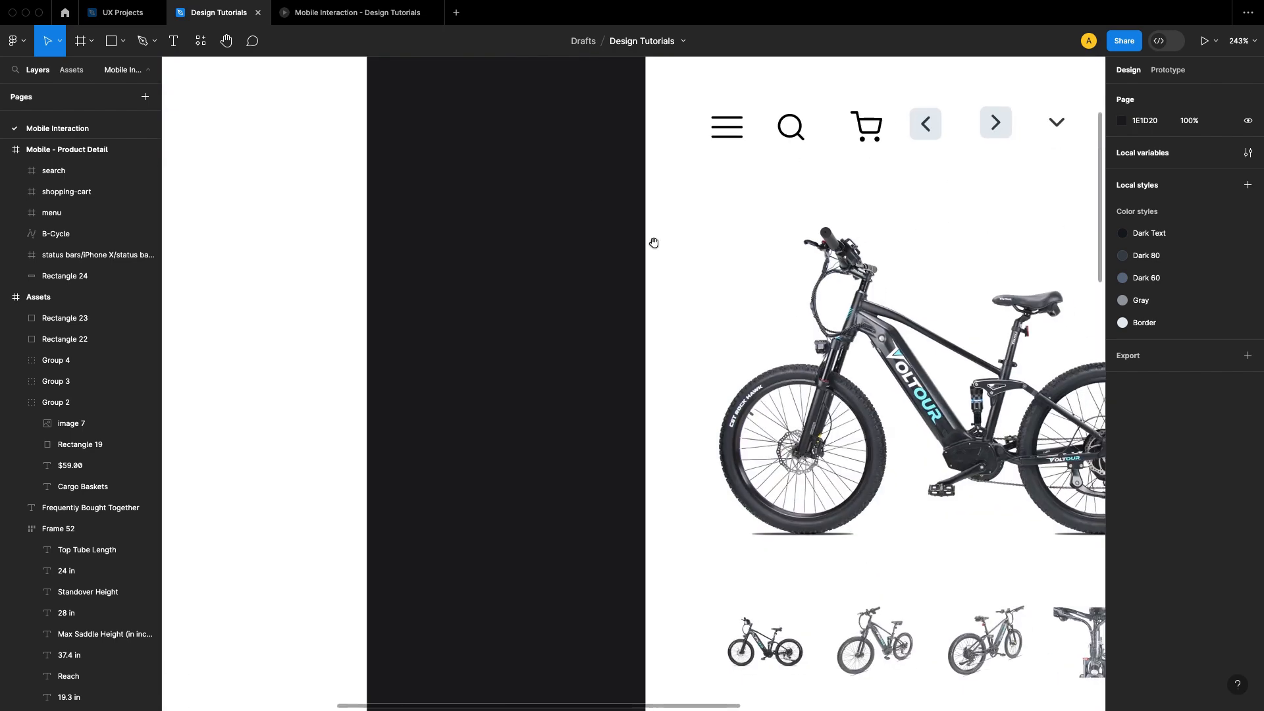
click(855, 425)
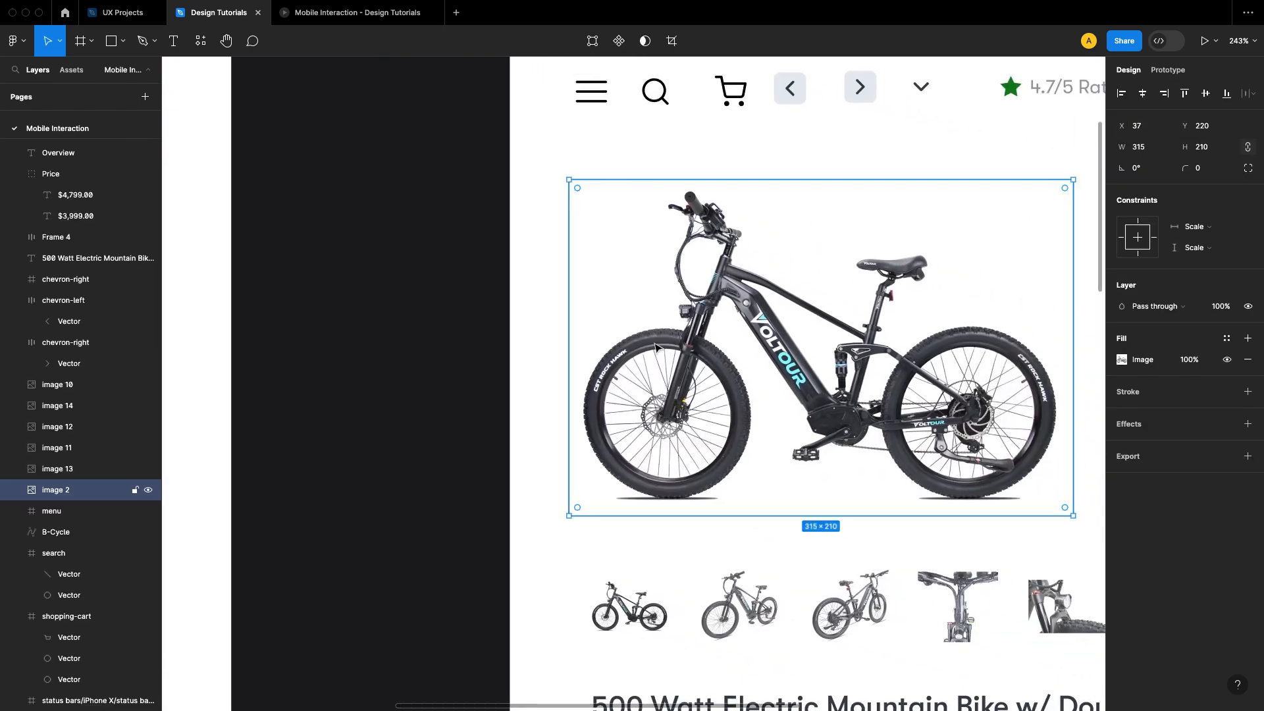
click(411, 288)
Step: Draw a rectangle about 338 × 158 below the teal header, with its left edge at X 20
drag(433, 287, 827, 367)
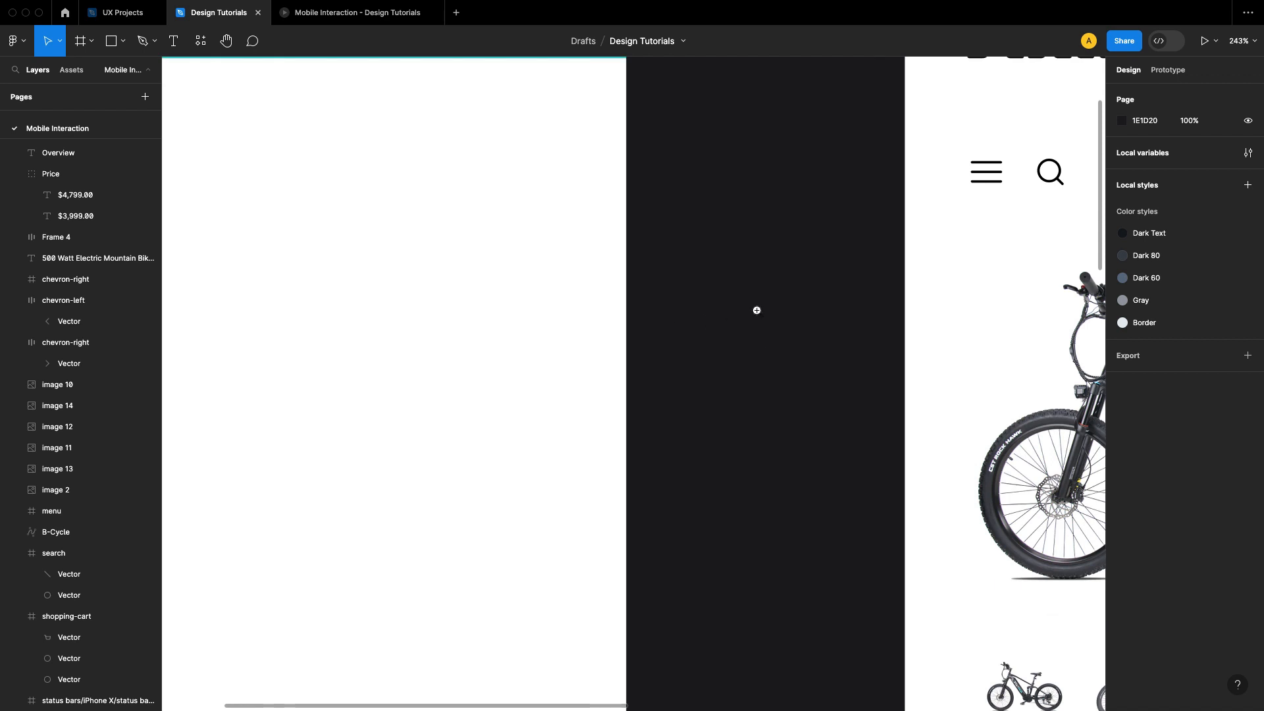
scroll(756, 310, down, 2)
drag(635, 296, 780, 385)
scroll(566, 316, up, 2)
drag(541, 299, 611, 355)
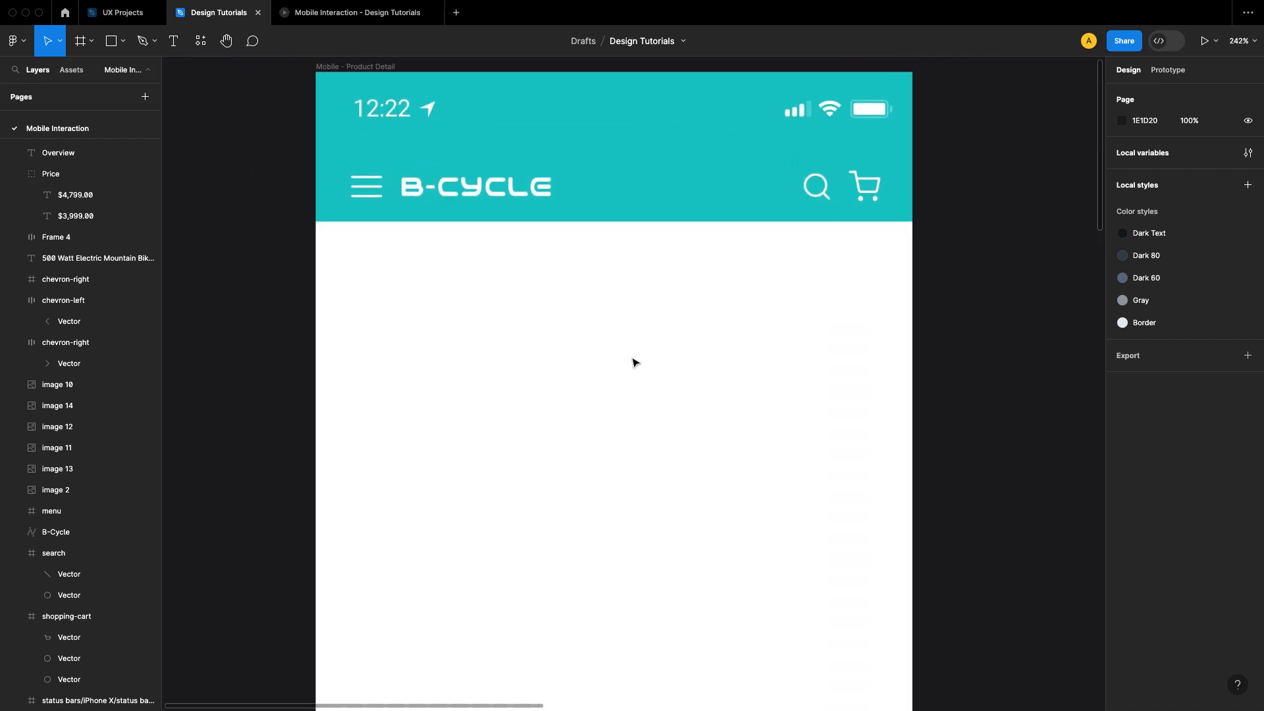
key(r)
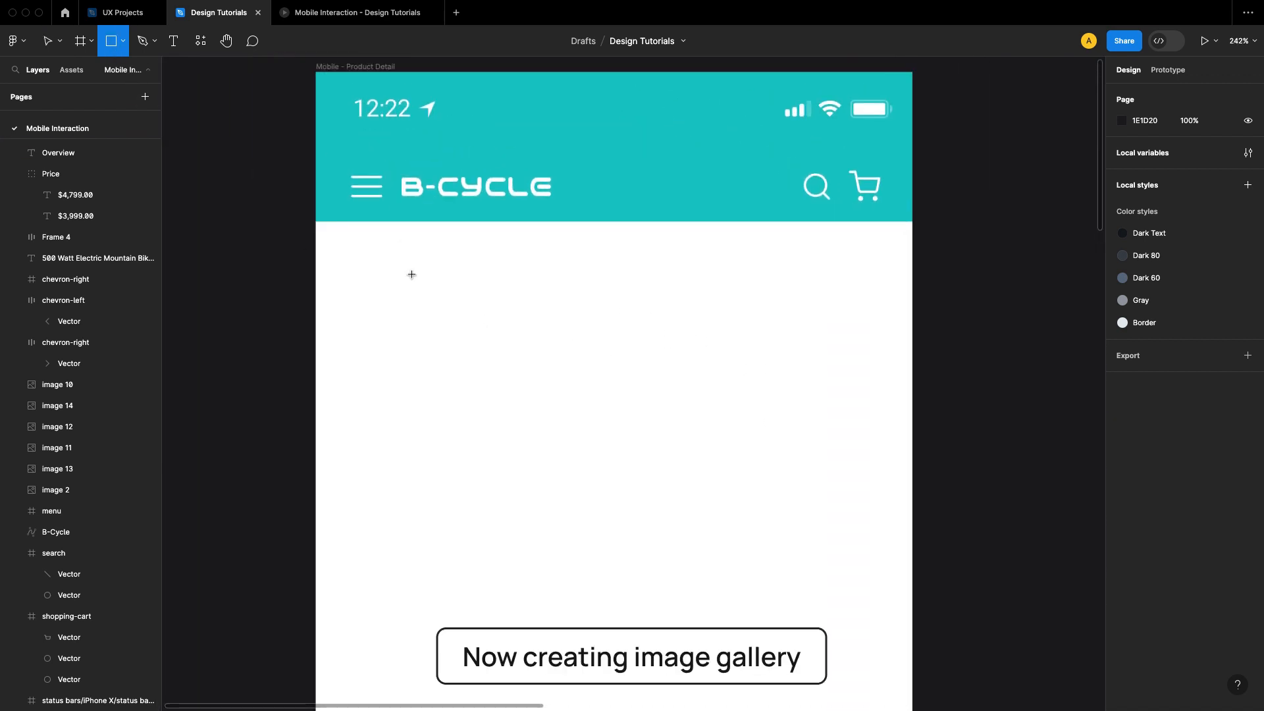
drag(343, 255, 890, 510)
drag(890, 509, 886, 507)
drag(341, 327, 345, 327)
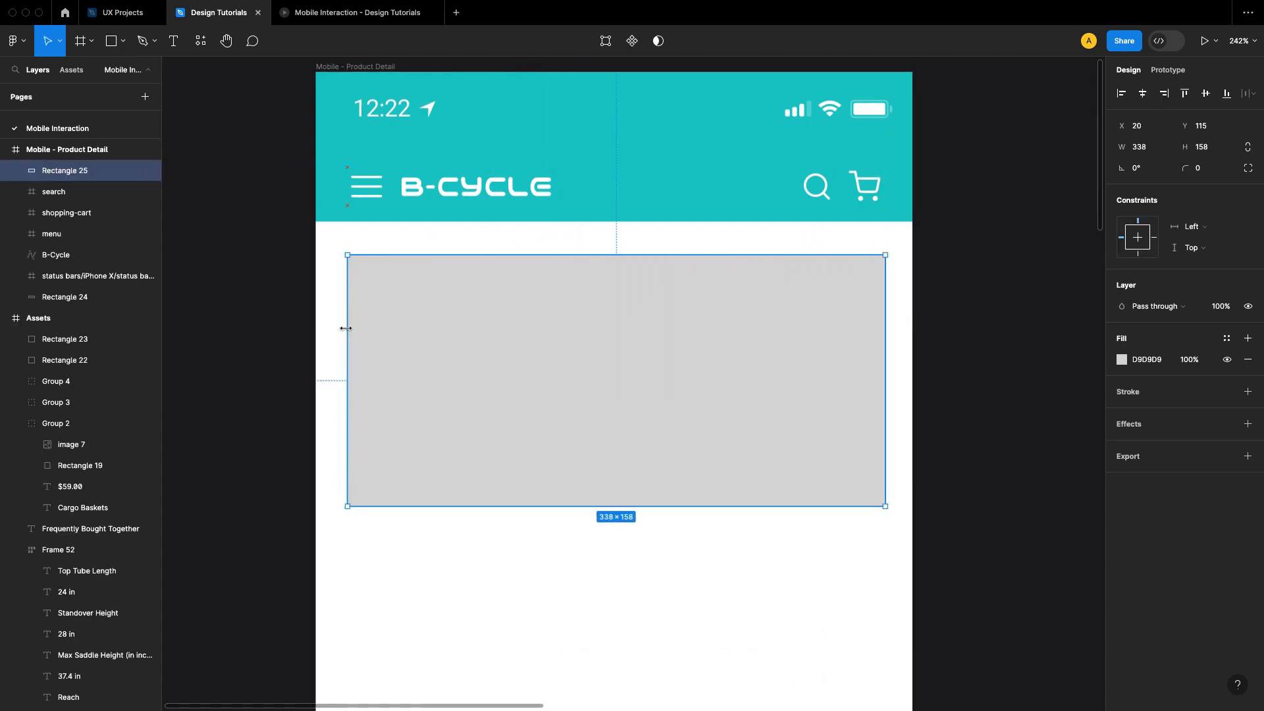
Step: Narrow the gray rectangle to a width of 335 and move it to Y 114, 20 px below the header
key(alt)
drag(884, 420, 882, 420)
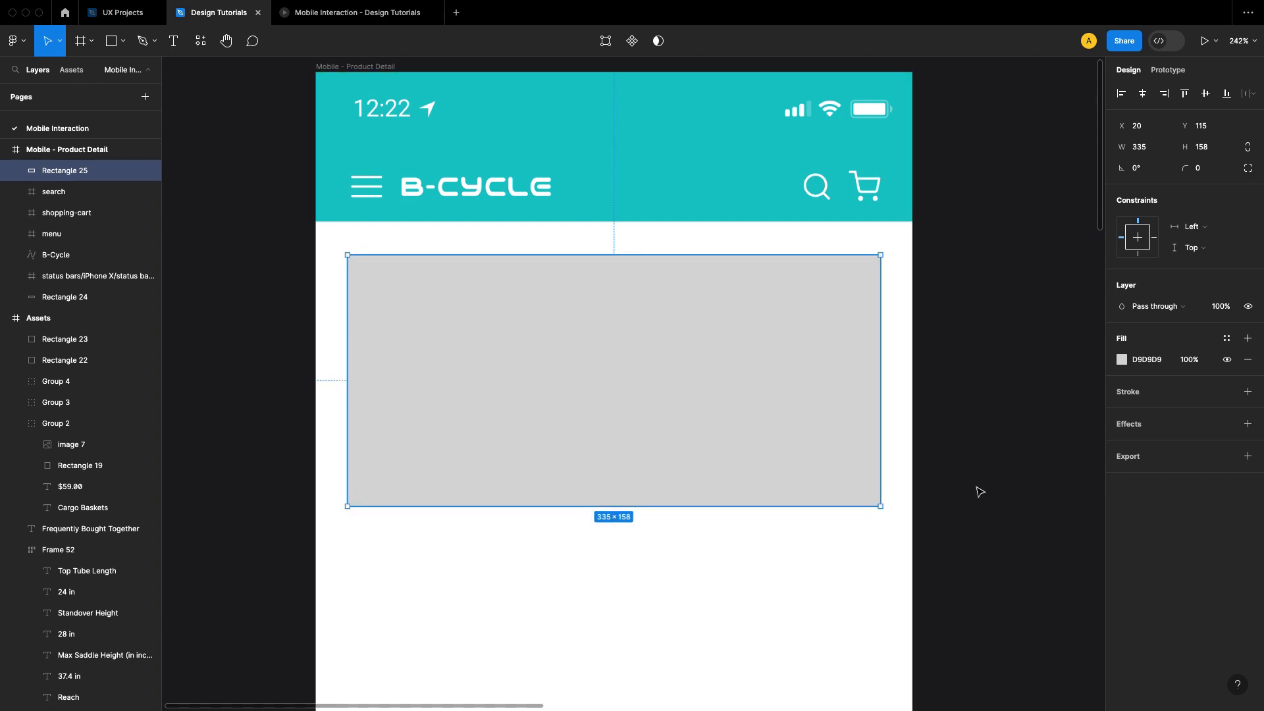
key(alt)
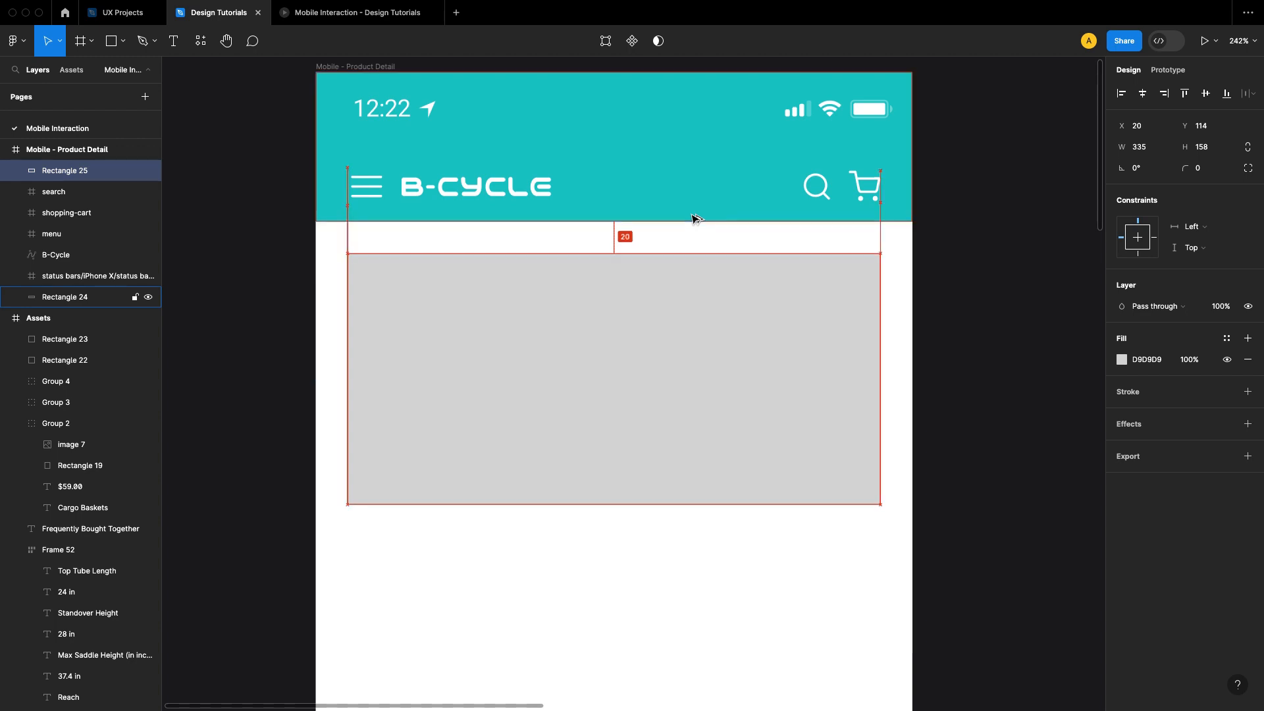
click(957, 378)
scroll(736, 370, down, 1)
drag(739, 457, 744, 499)
key(super+z)
click(979, 349)
drag(850, 401, 835, 367)
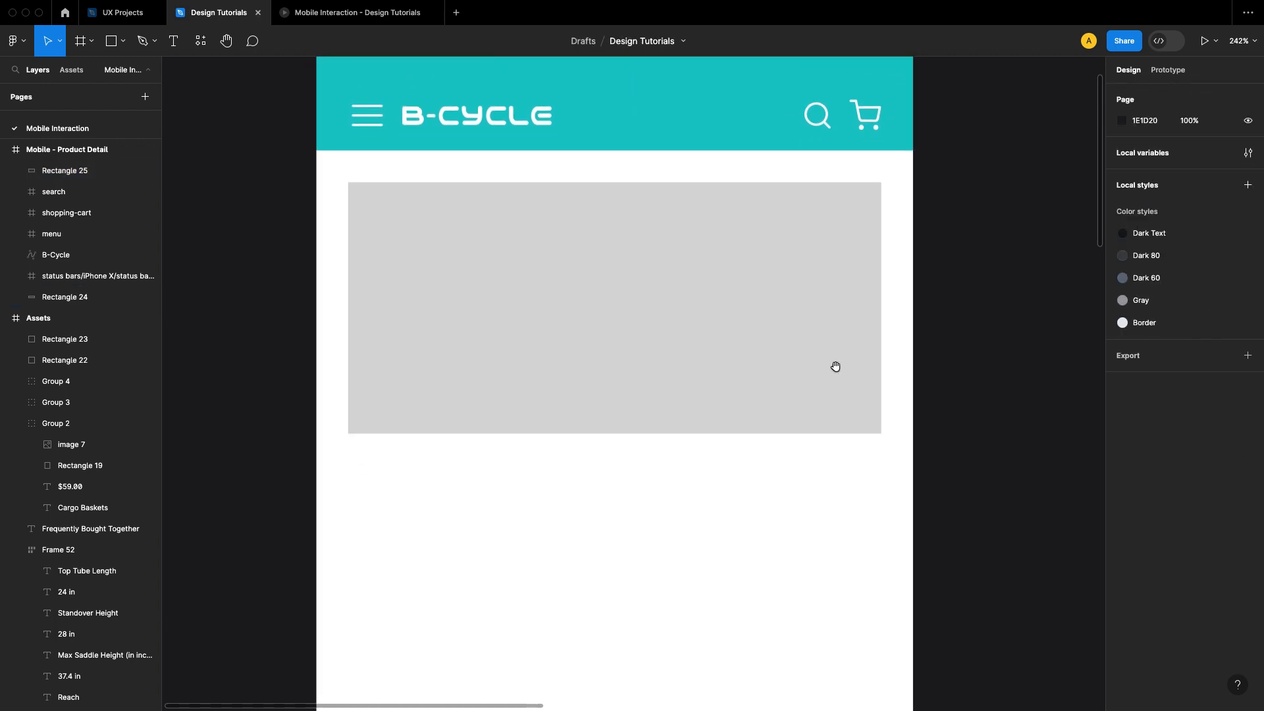
Step: Set the gray rectangle's height to 335 to make it a square
click(774, 334)
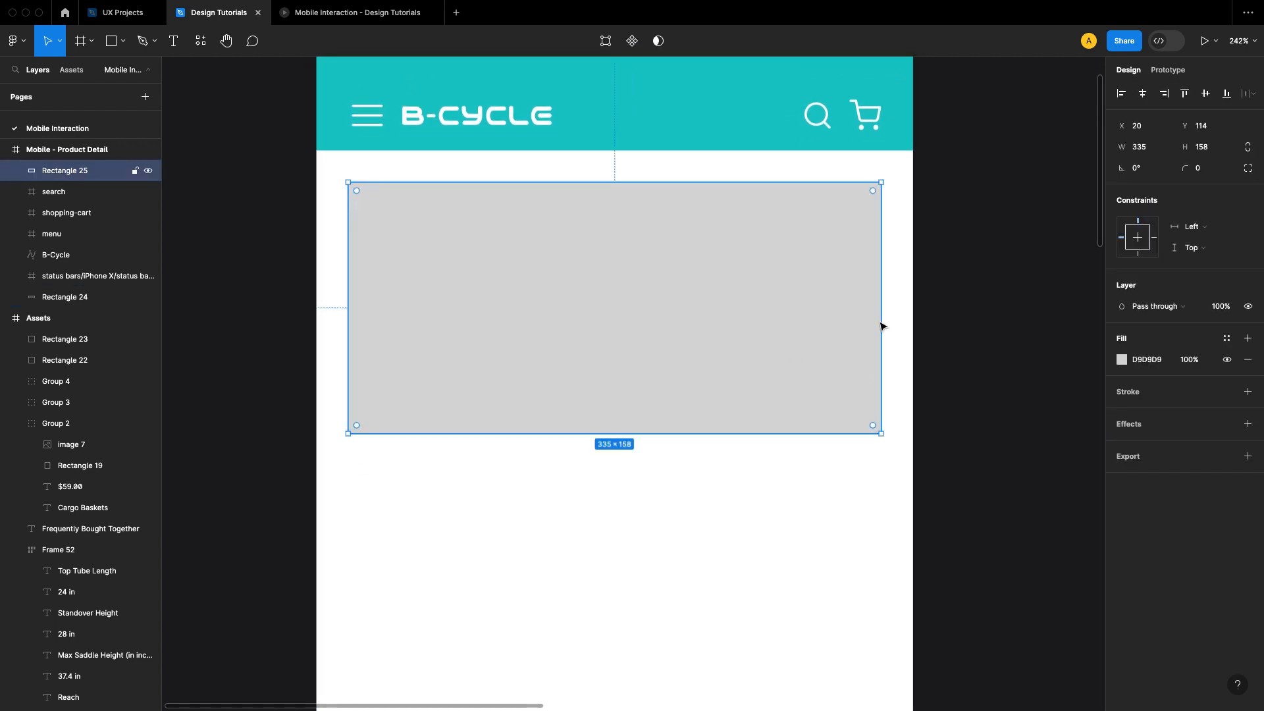
click(1209, 156)
text(335)
key(Return)
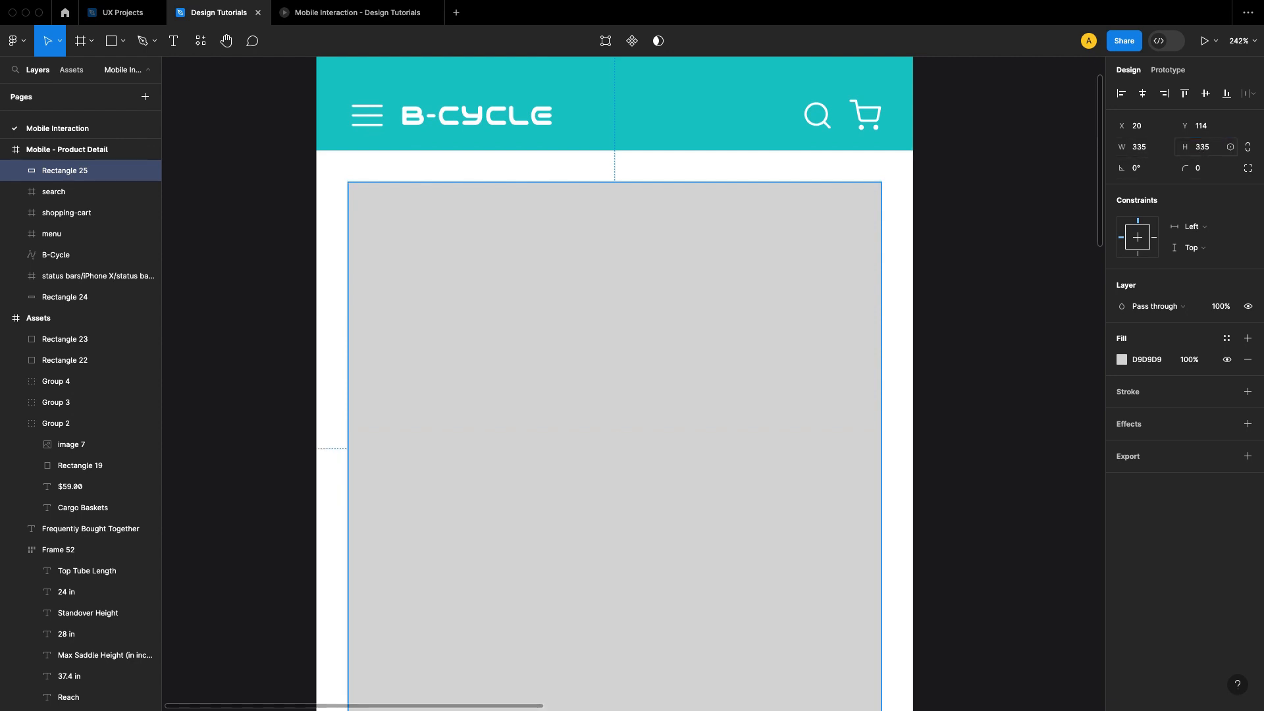
click(958, 340)
drag(1019, 363, 963, 332)
scroll(979, 311, down, 2)
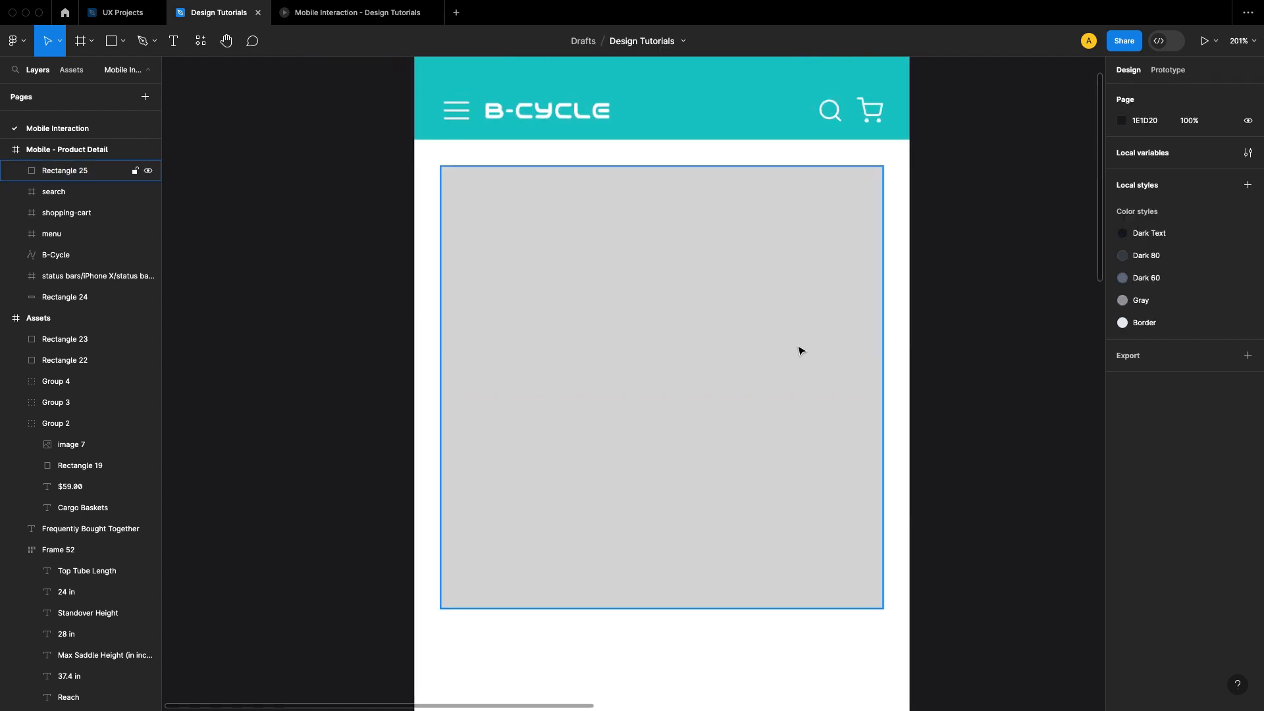
Step: Change the square's fill color to FFFFFF
click(798, 348)
click(1122, 362)
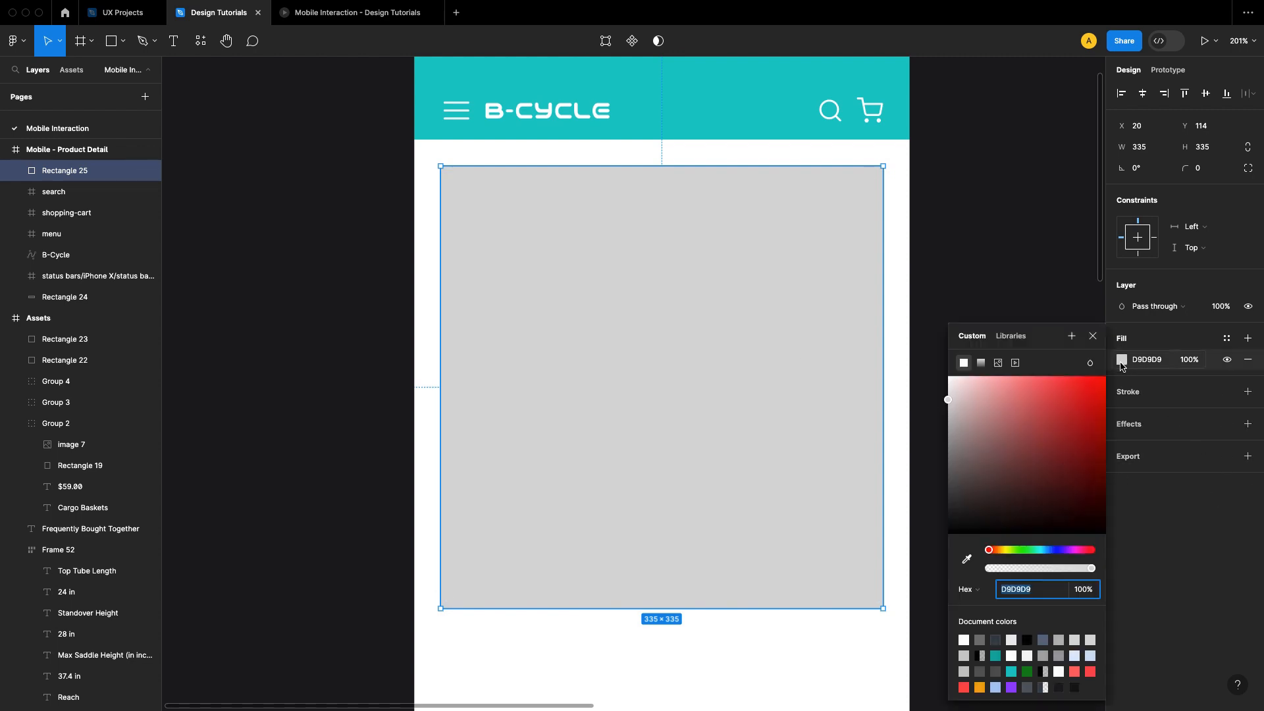
drag(984, 399, 945, 370)
click(1092, 337)
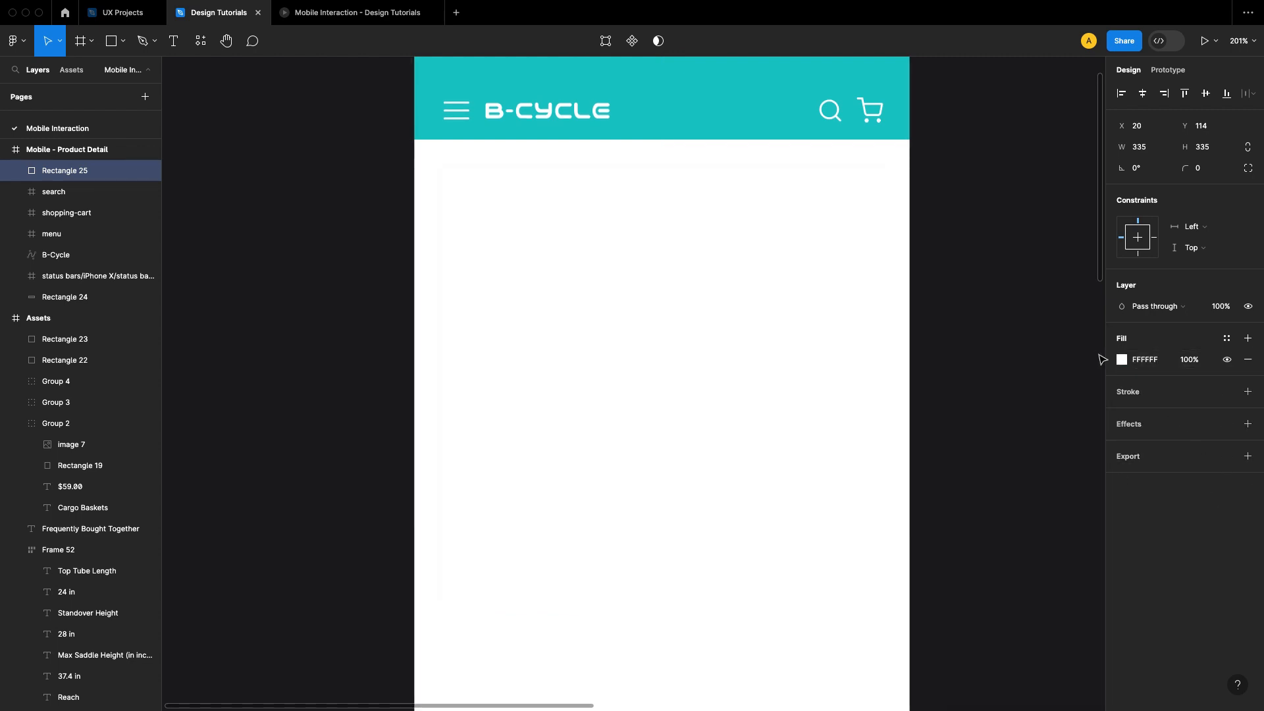
Step: Add an inside stroke of width 1 to the square and apply the Border color style to it
click(1248, 393)
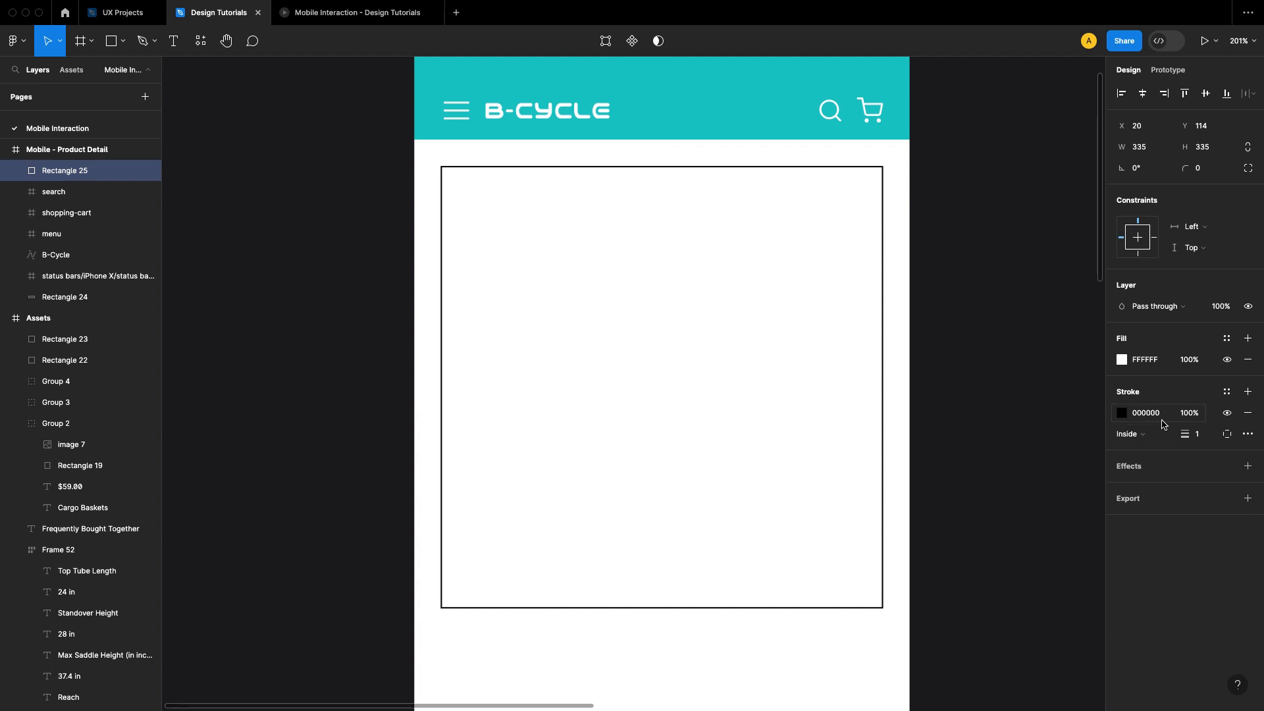
click(1227, 393)
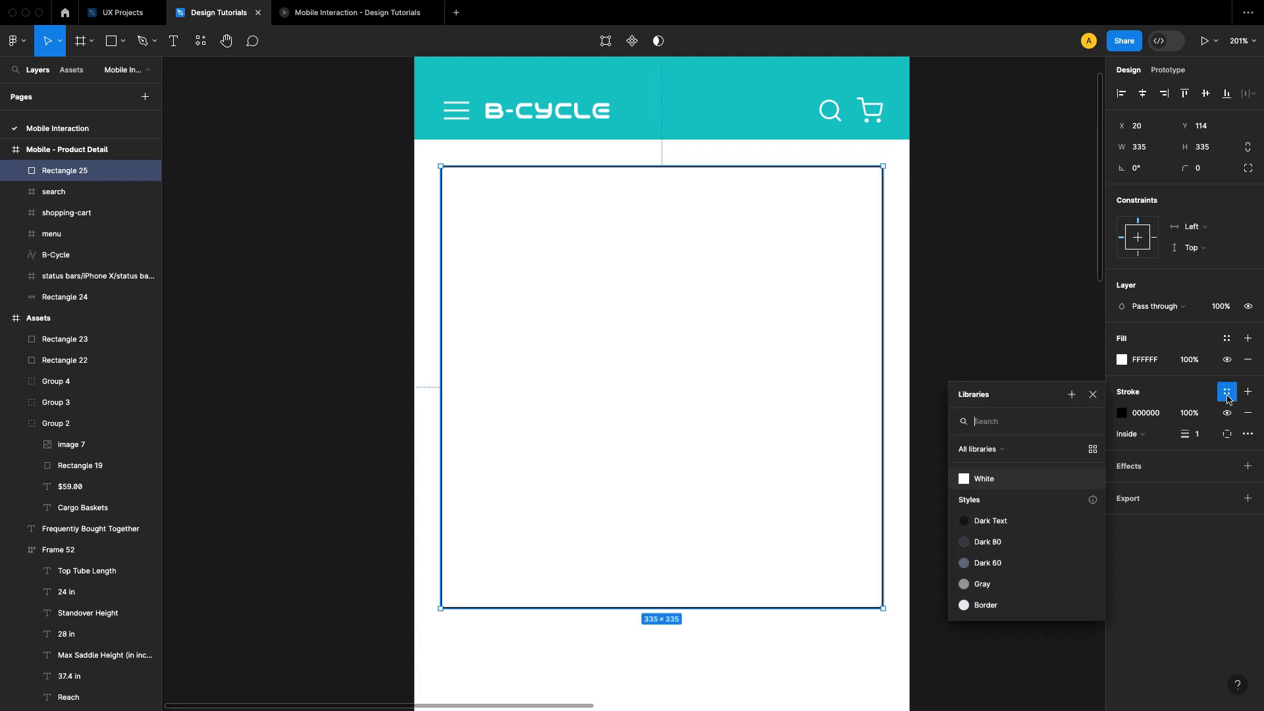
click(1002, 604)
click(992, 408)
Step: Copy the large bike image from the Assets frame and paste it into the Mobile - Product Detail frame
drag(993, 408, 614, 305)
scroll(673, 338, down, 3)
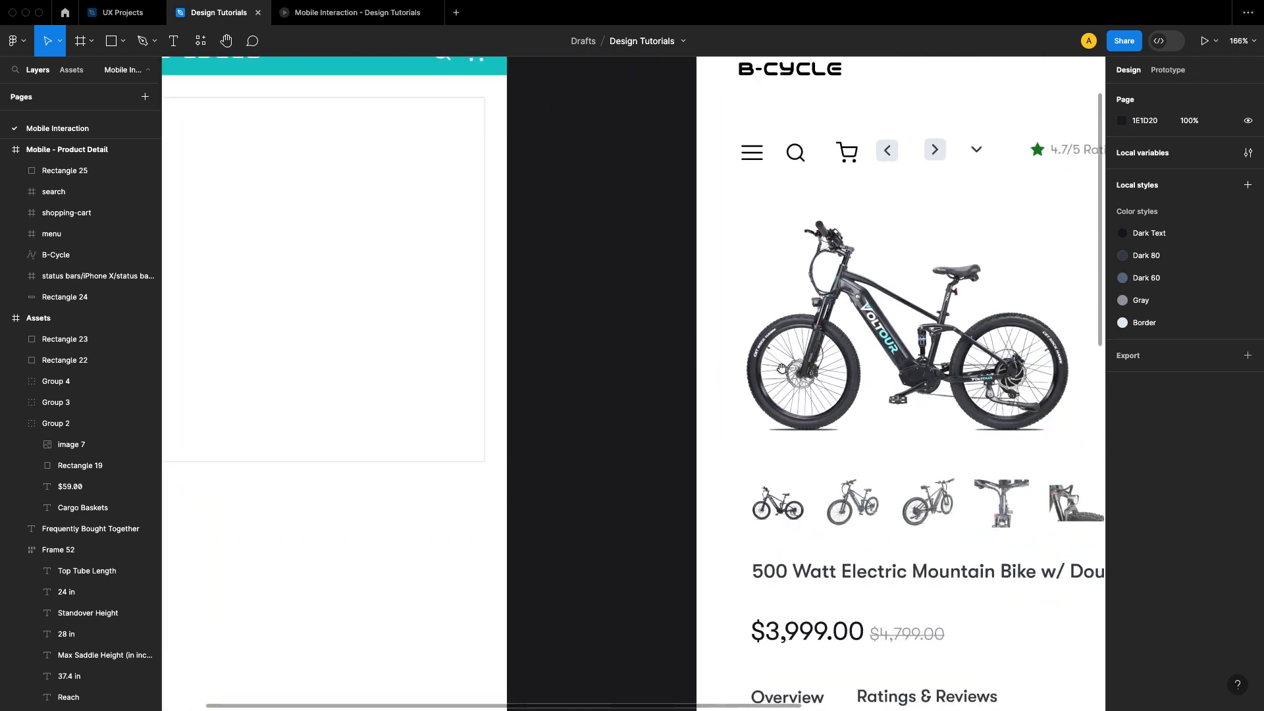
click(897, 349)
right_click(898, 349)
click(909, 322)
click(657, 316)
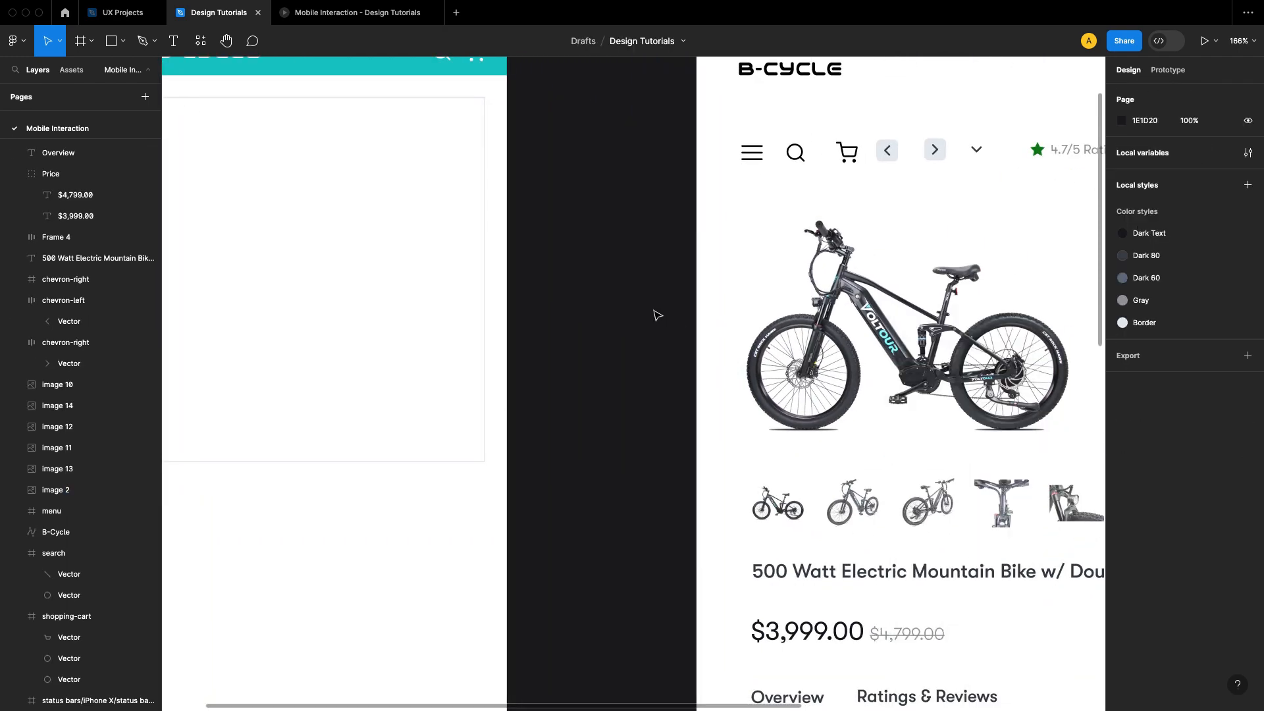
drag(467, 310, 762, 386)
scroll(699, 511, down, 4)
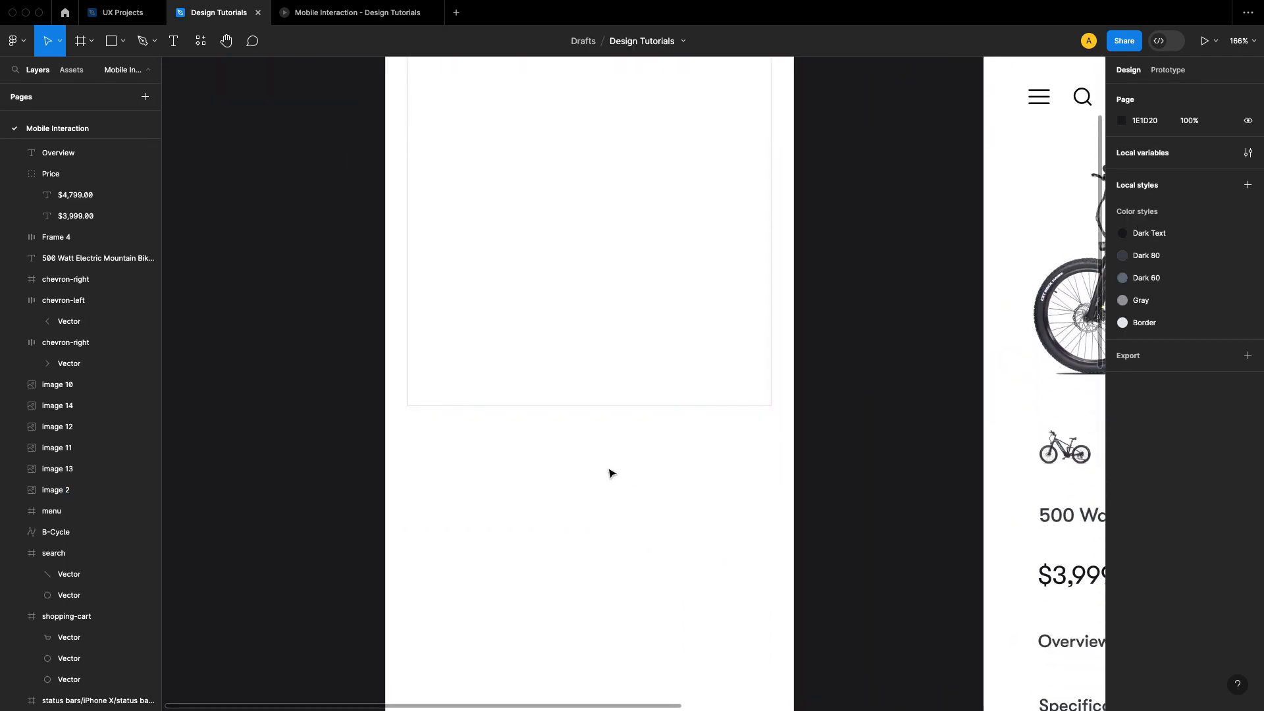
right_click(611, 473)
click(658, 305)
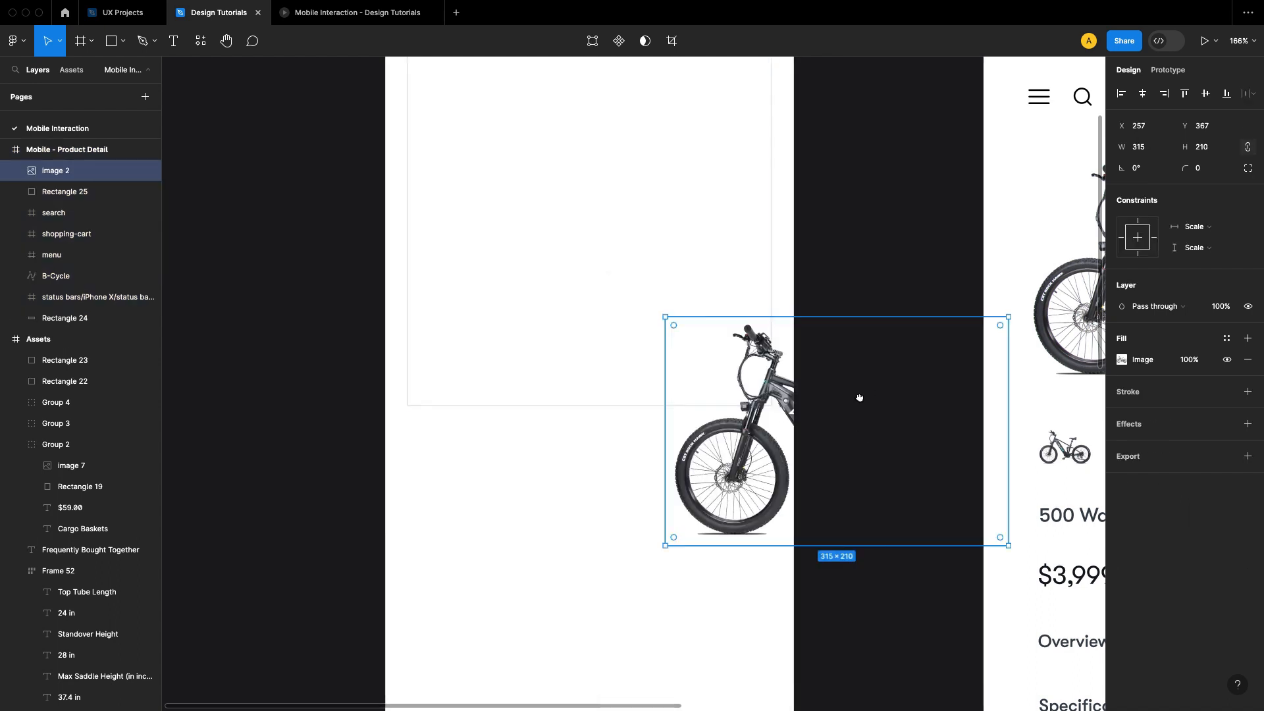
Step: Move the pasted bike image into the bordered square and center it there horizontally and vertically
drag(859, 398, 838, 513)
drag(762, 572, 563, 386)
drag(626, 577, 684, 611)
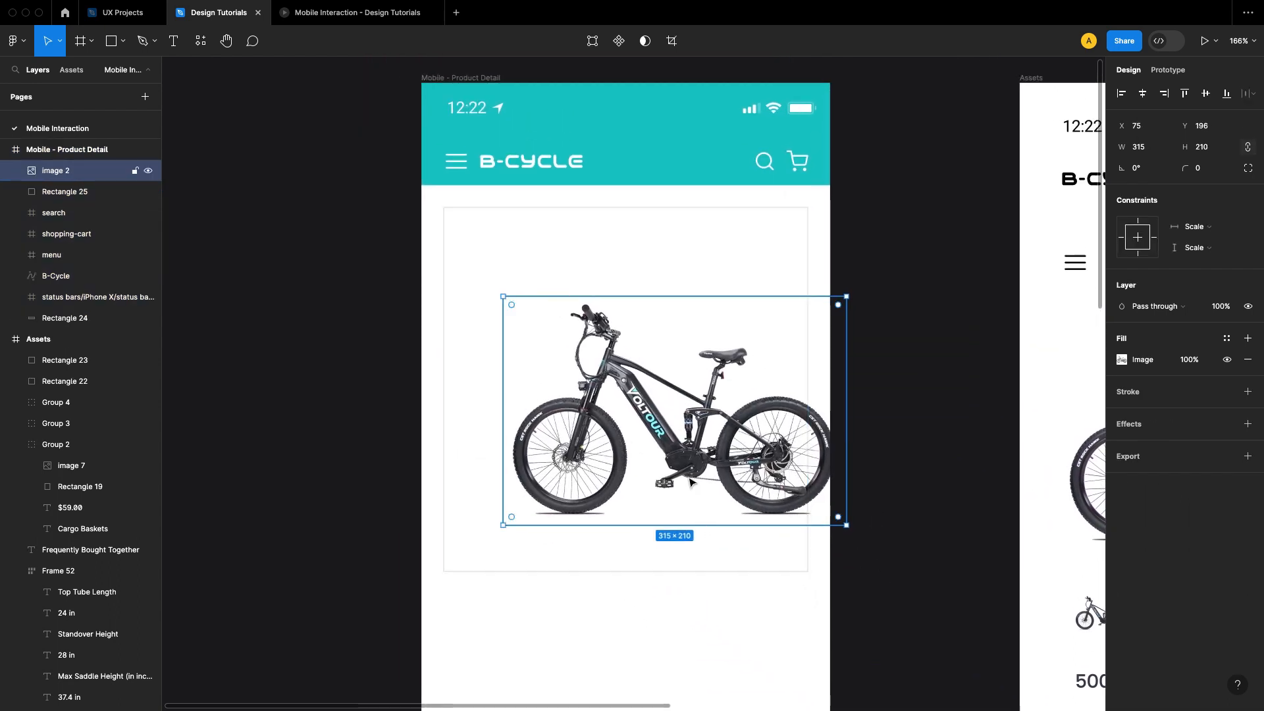
drag(689, 482, 631, 427)
shift+click(684, 564)
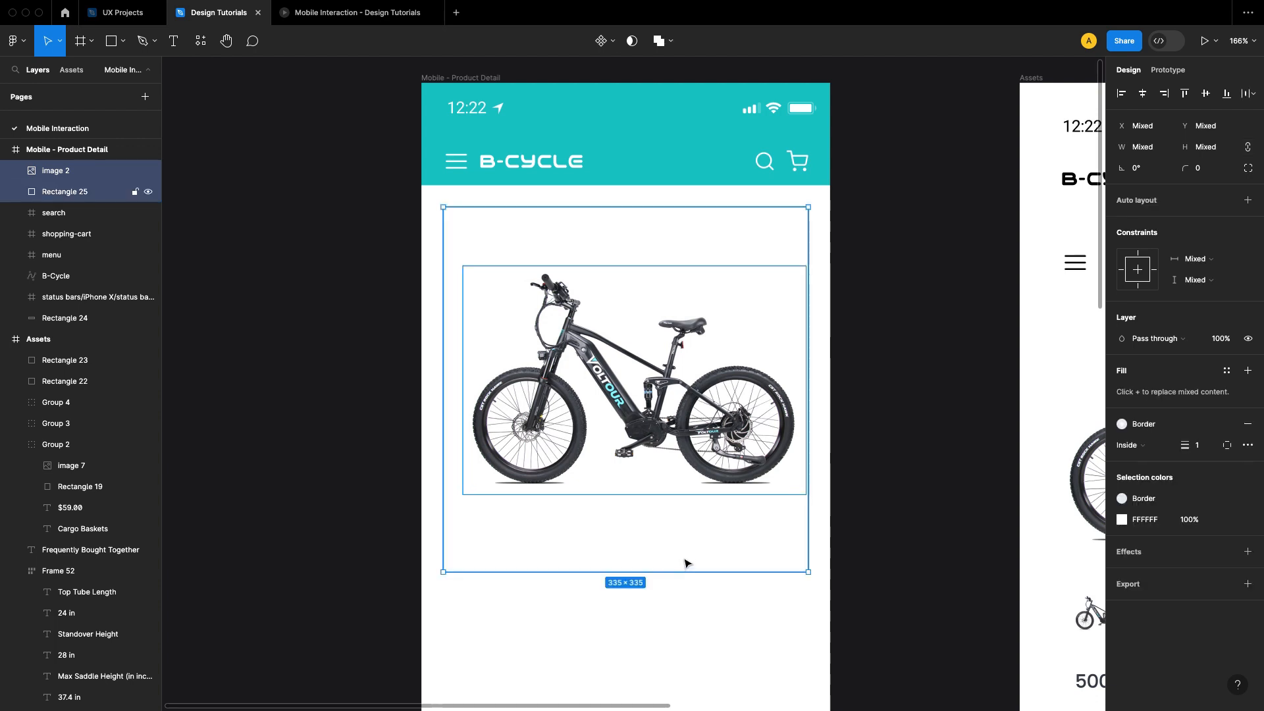
click(1143, 98)
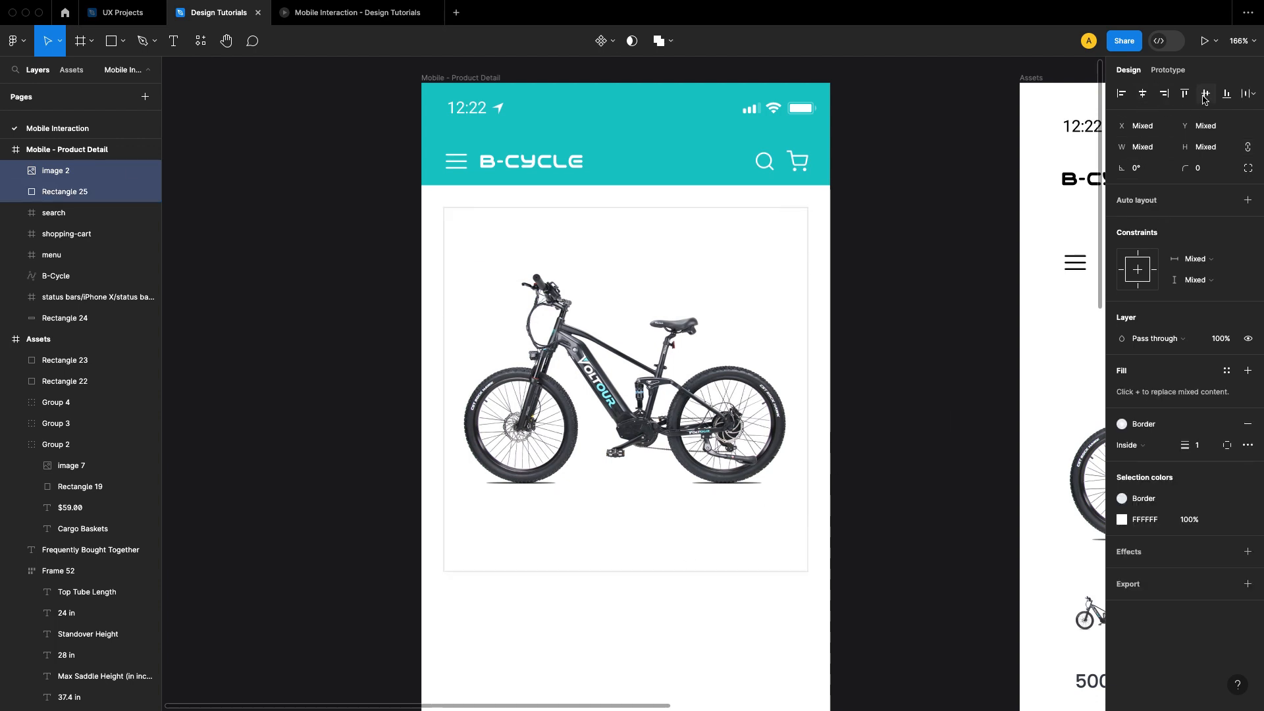
click(1206, 95)
click(903, 307)
Step: Copy the left and right chevron buttons from the Assets frame
scroll(954, 342, right, 5)
scroll(954, 342, down, 2)
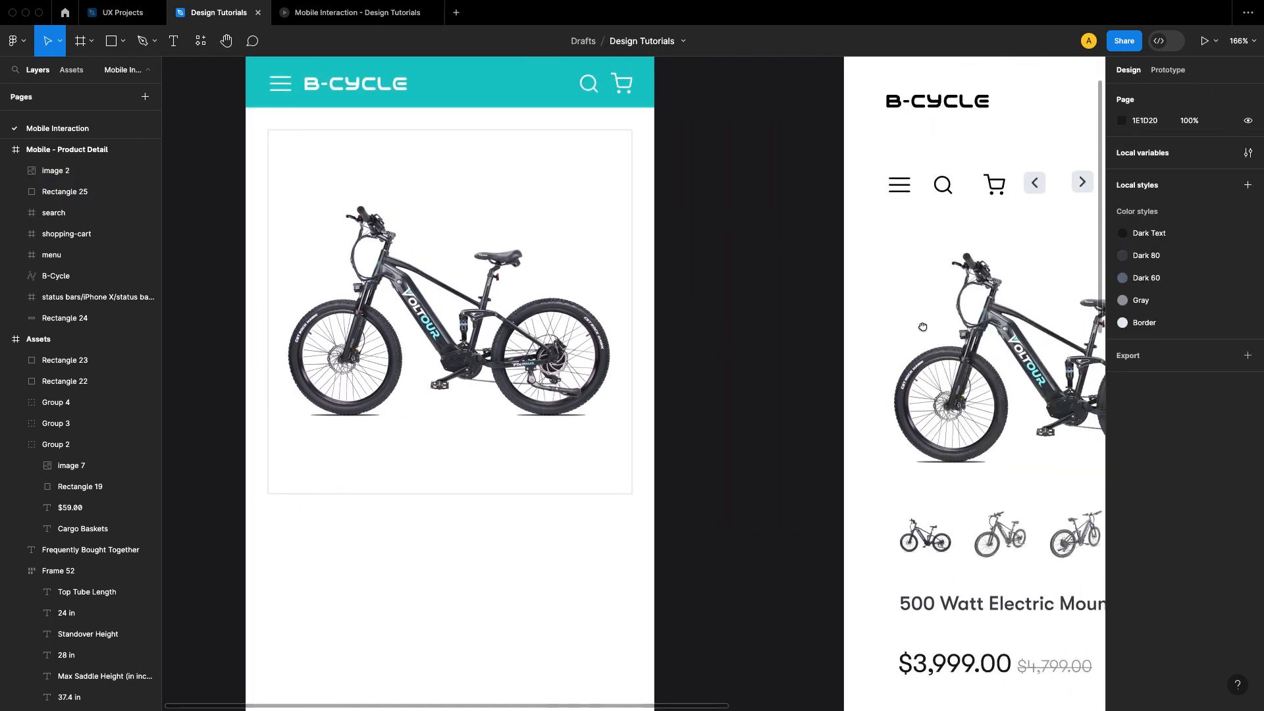
scroll(923, 328, right, 5)
scroll(923, 327, up, 1)
scroll(893, 336, up, 3)
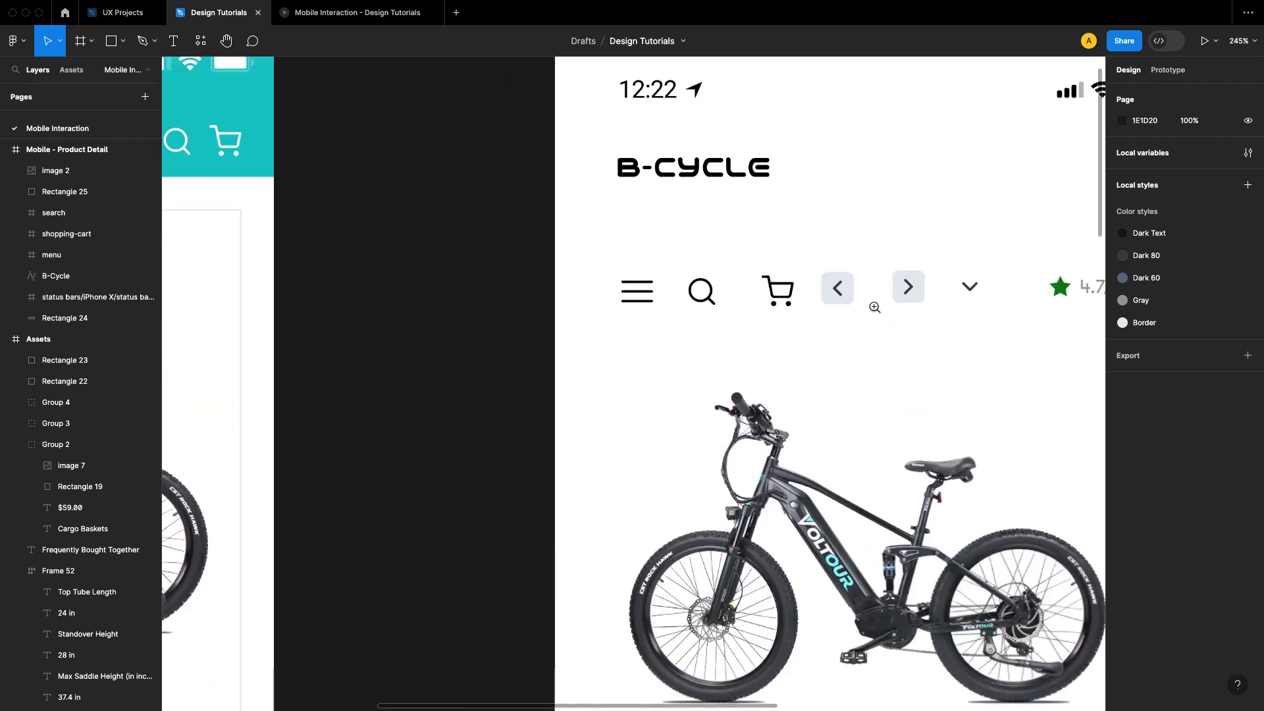
click(839, 302)
shift+click(909, 298)
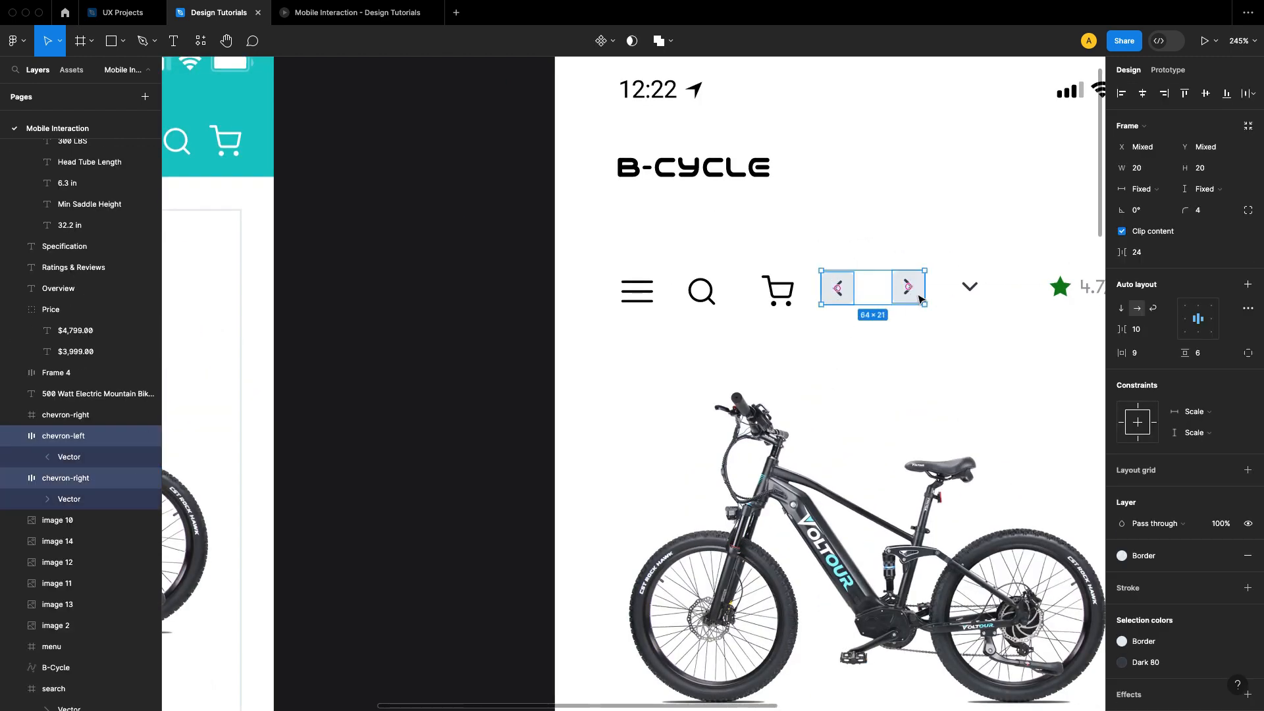
right_click(919, 298)
click(937, 304)
click(567, 343)
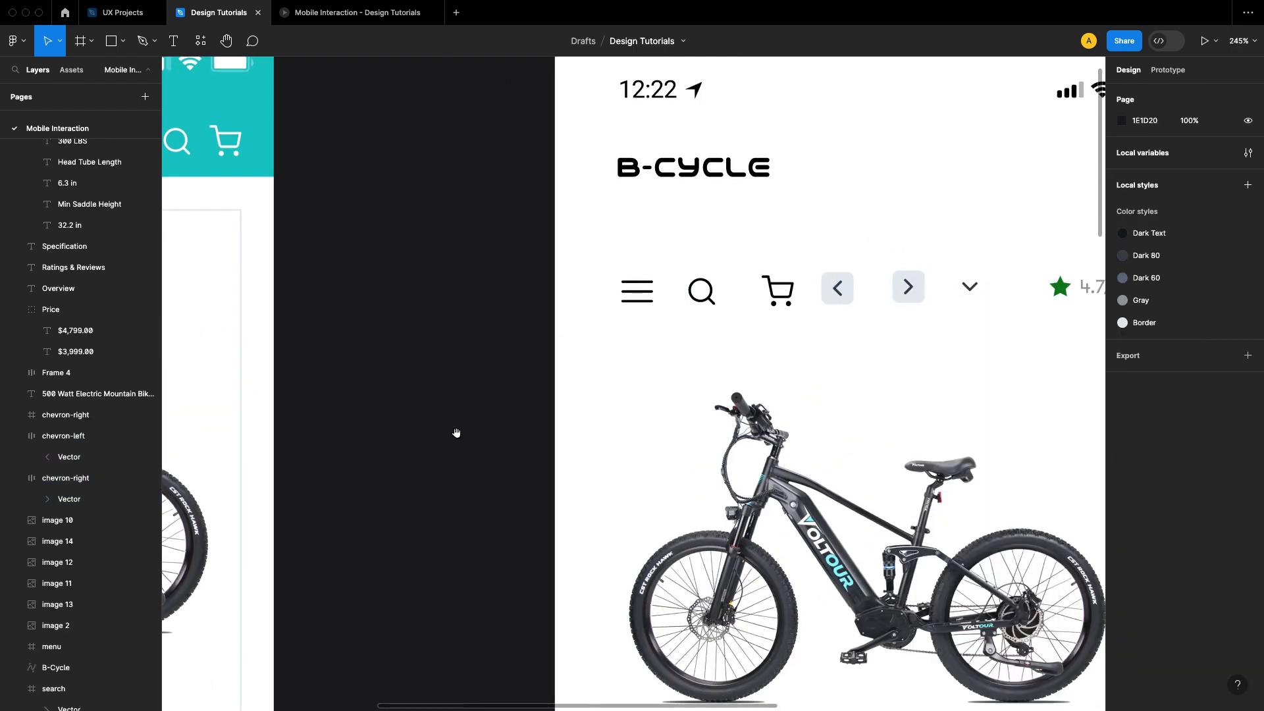
Step: Paste the two chevron buttons into the bordered square, above the bike's saddle
drag(456, 433, 811, 347)
click(726, 216)
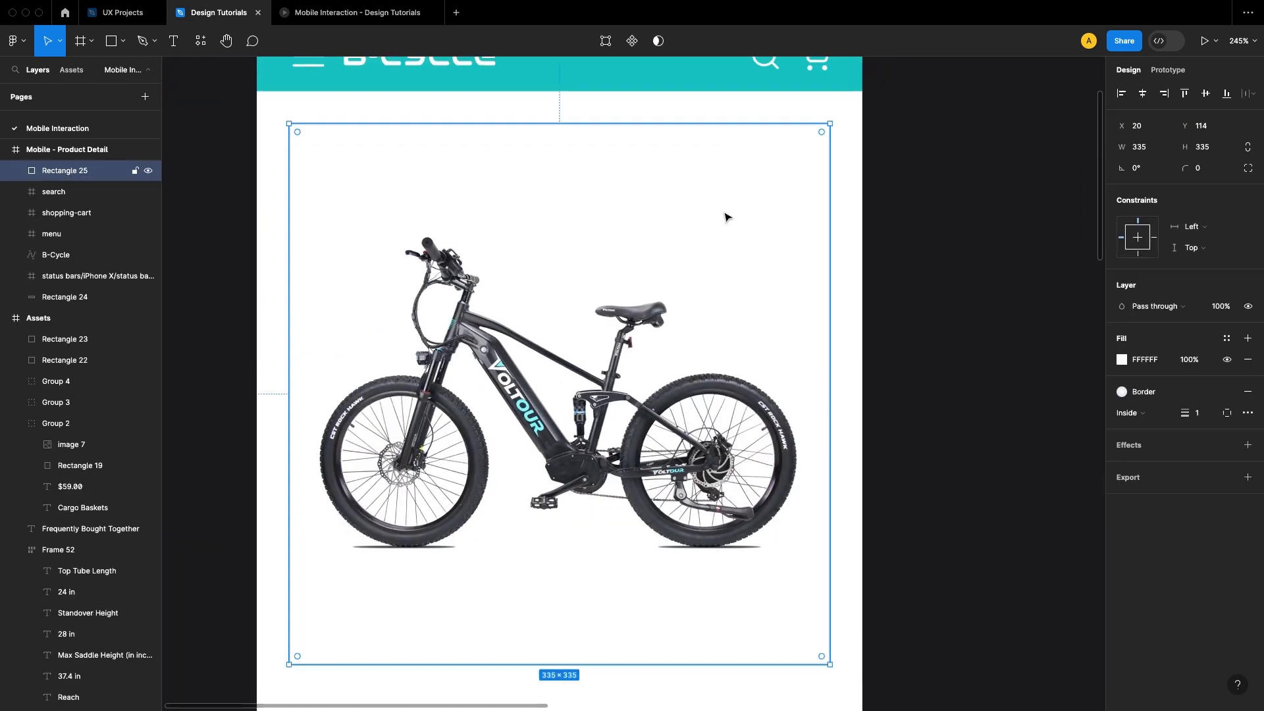
right_click(711, 196)
click(731, 212)
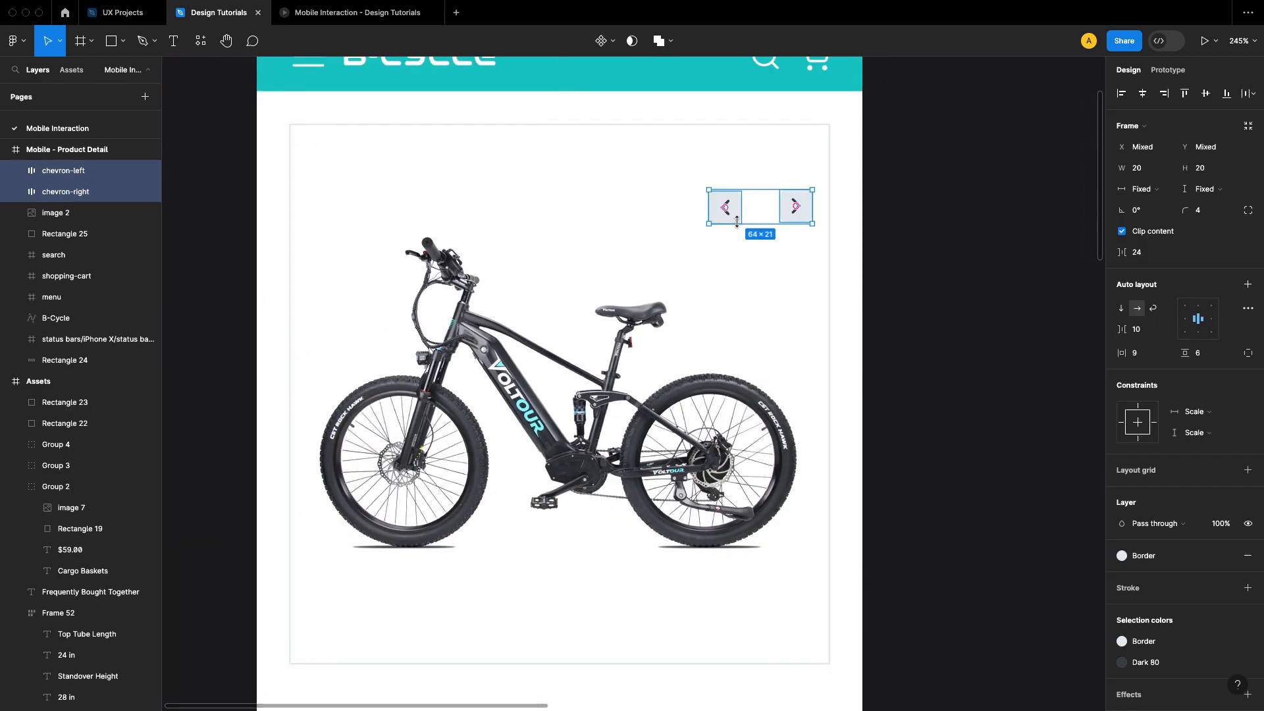
Step: Place the left and right chevron buttons near the square's opposite side edges, both at Y 246
click(724, 207)
drag(723, 208, 329, 364)
click(807, 209)
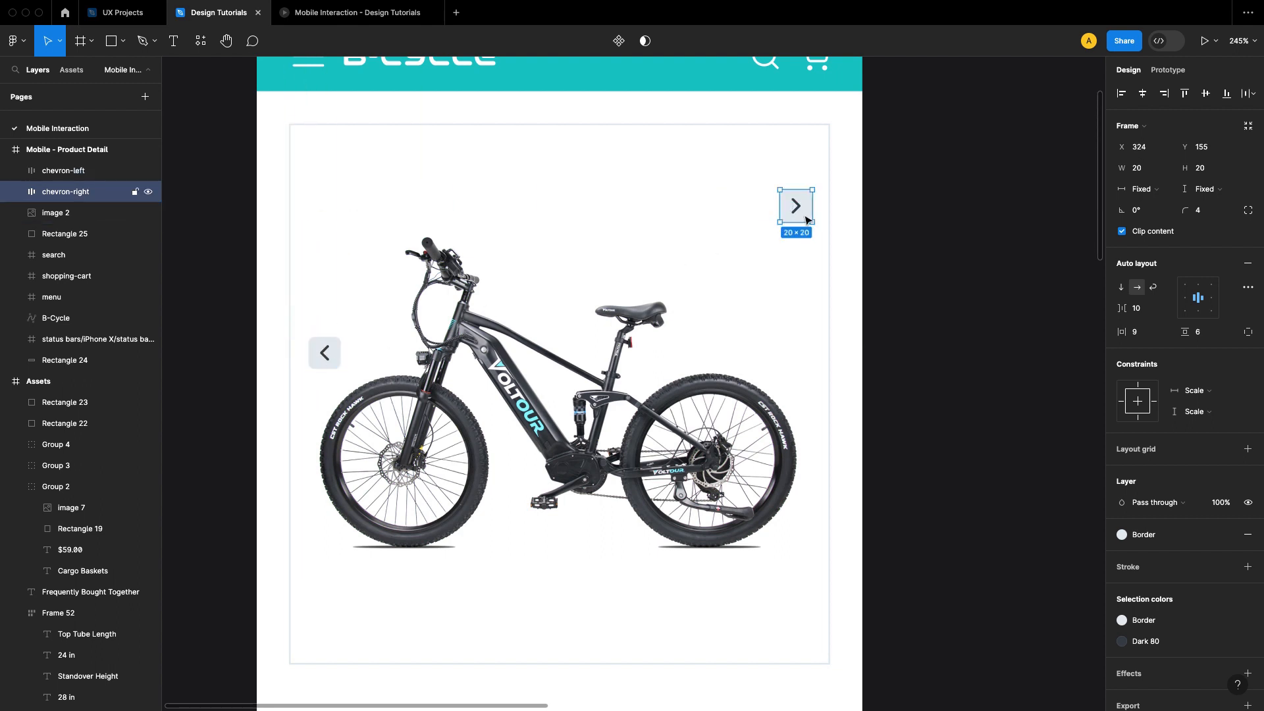
drag(807, 209, 808, 357)
Step: Check the chevron buttons' distances to the square's side edges, and nudge both outward until they are 279 px apart
key(alt)
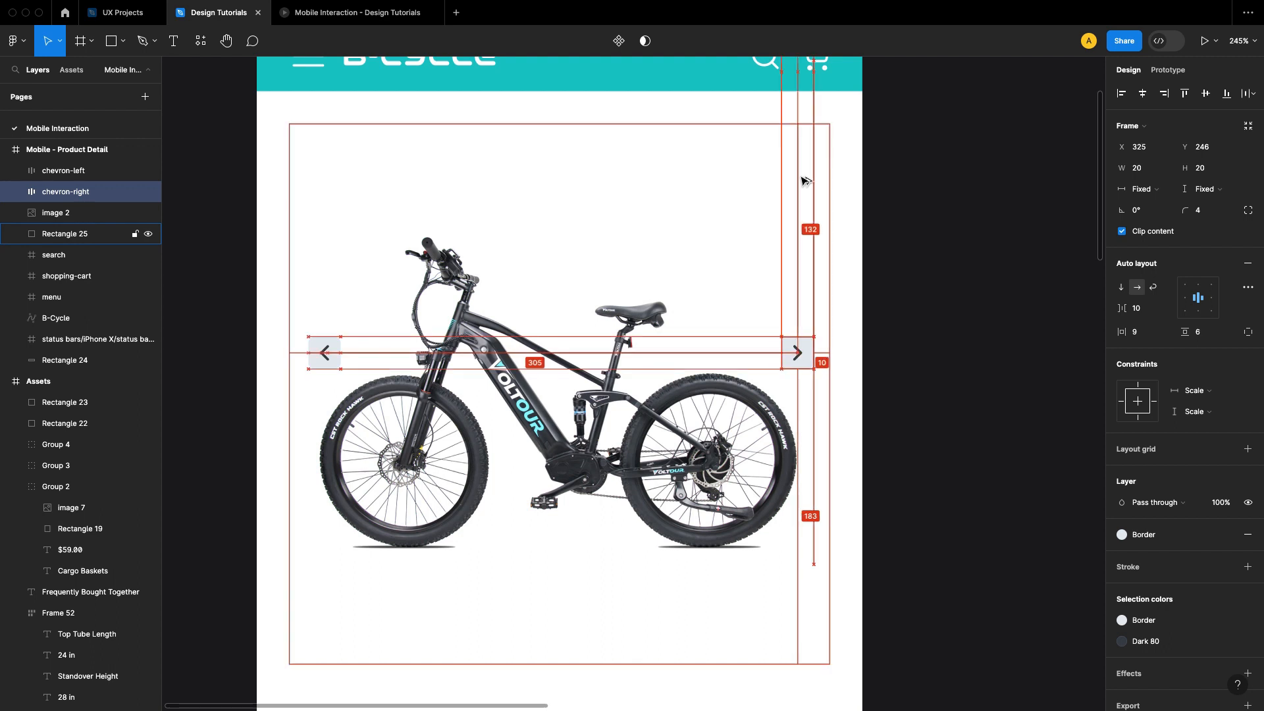
key(Right)
key(Right)
key(Right)
key(Right)
click(889, 270)
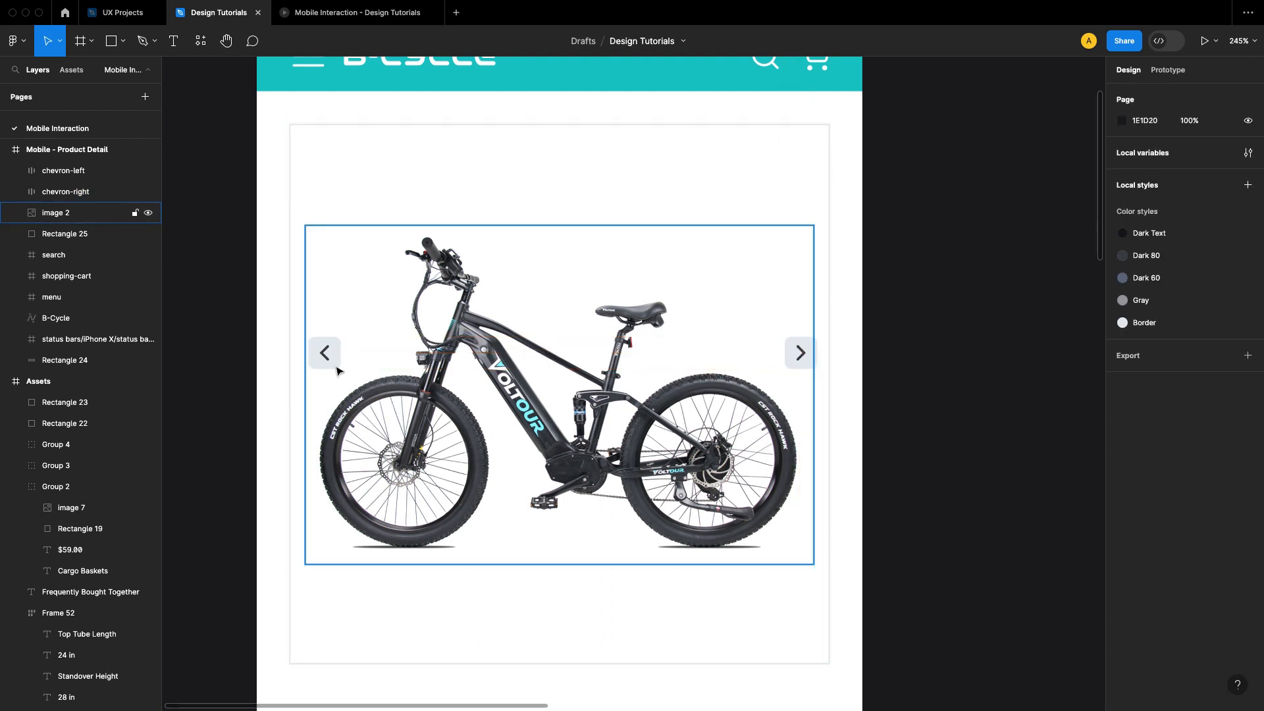
click(324, 353)
key(alt)
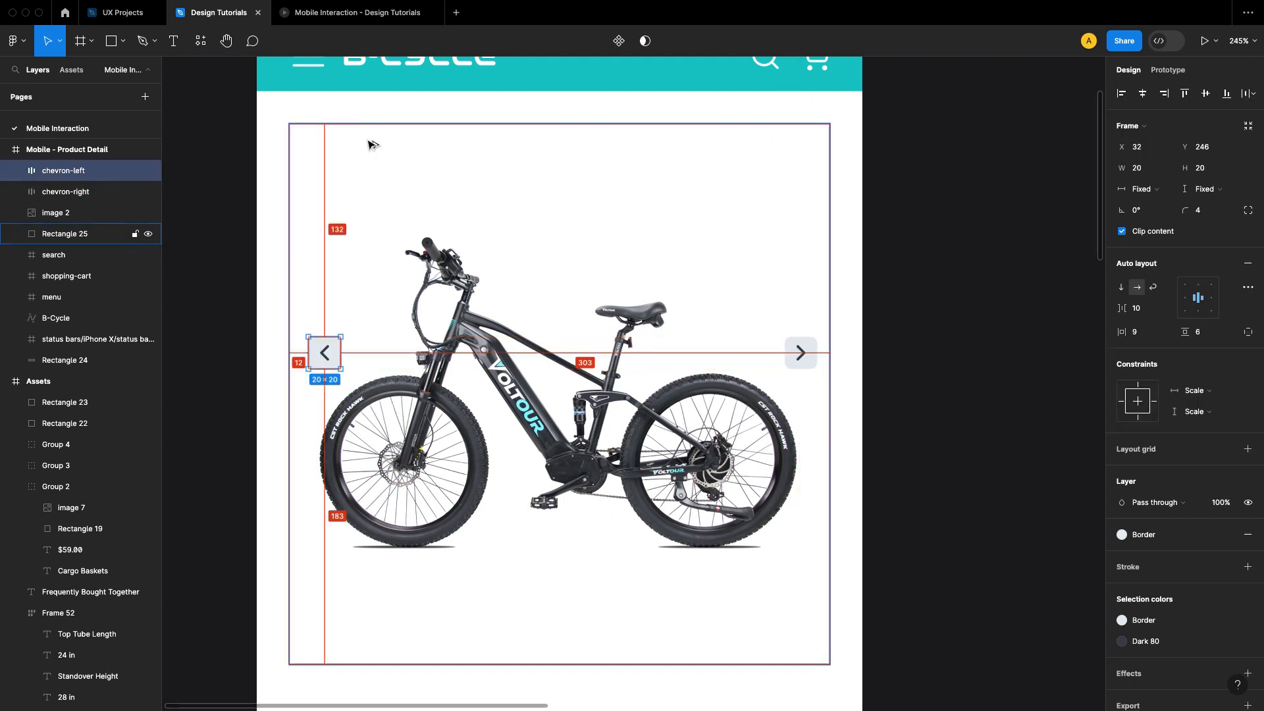
key(Left)
key(Left)
key(Left)
key(Left)
click(838, 359)
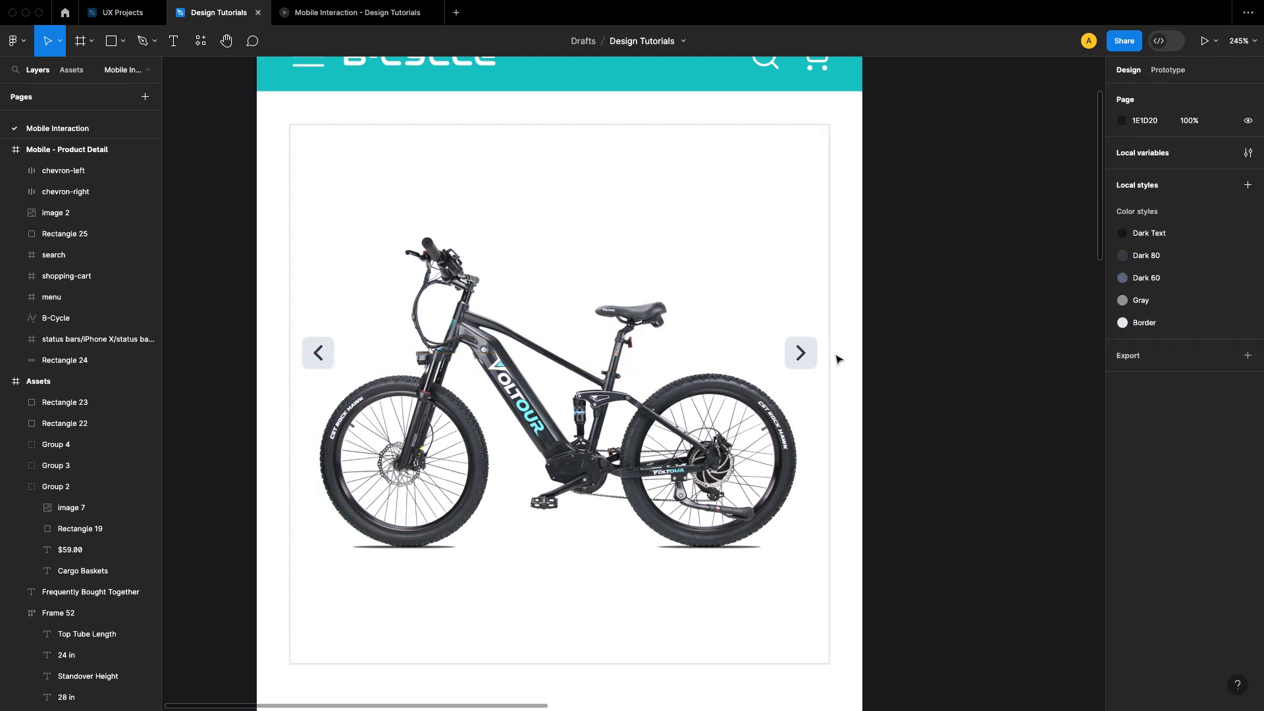
Step: Align both chevron buttons to the bordered square's vertical center, at Y 272
click(800, 353)
shift+click(318, 353)
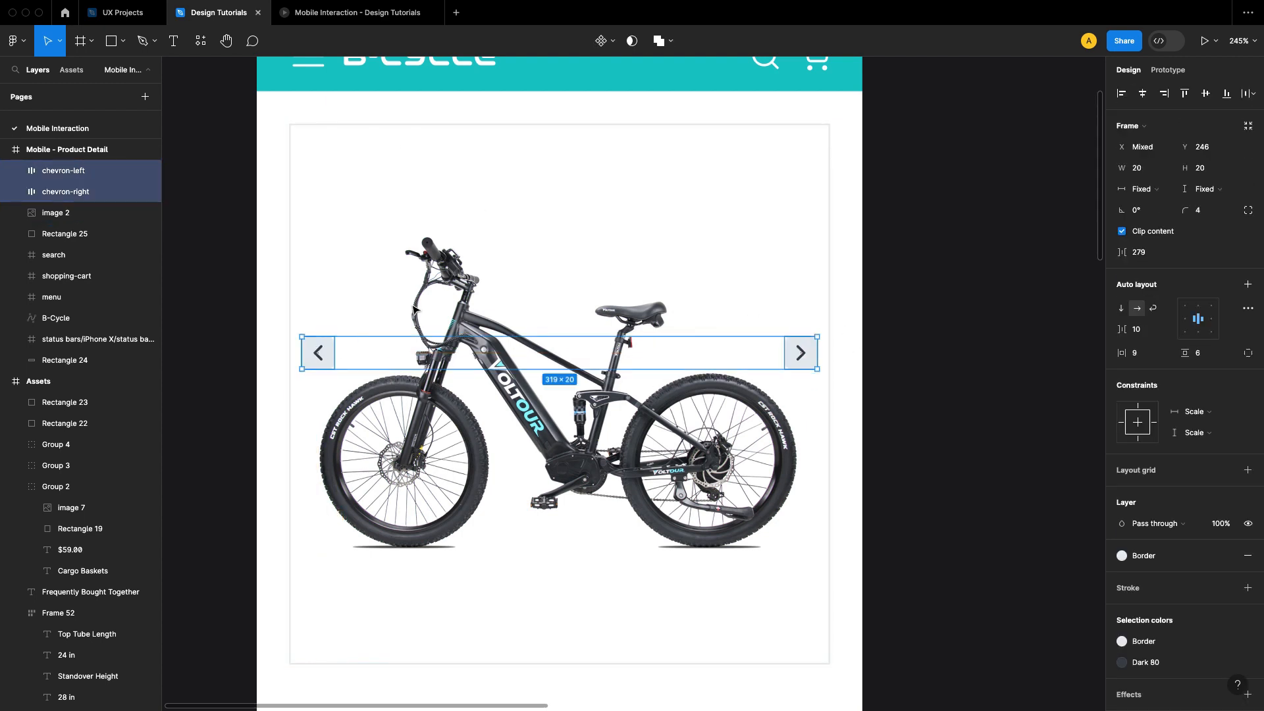
shift+click(671, 156)
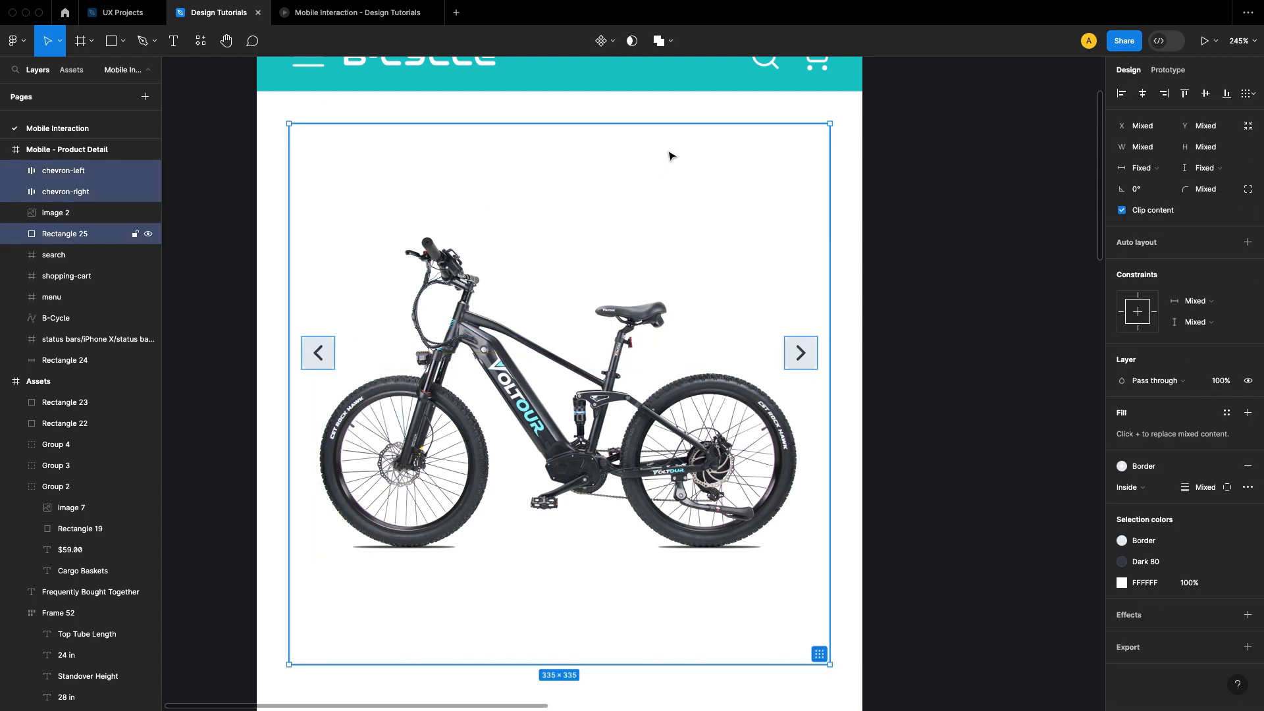
click(1208, 95)
click(964, 240)
scroll(968, 217, down, 3)
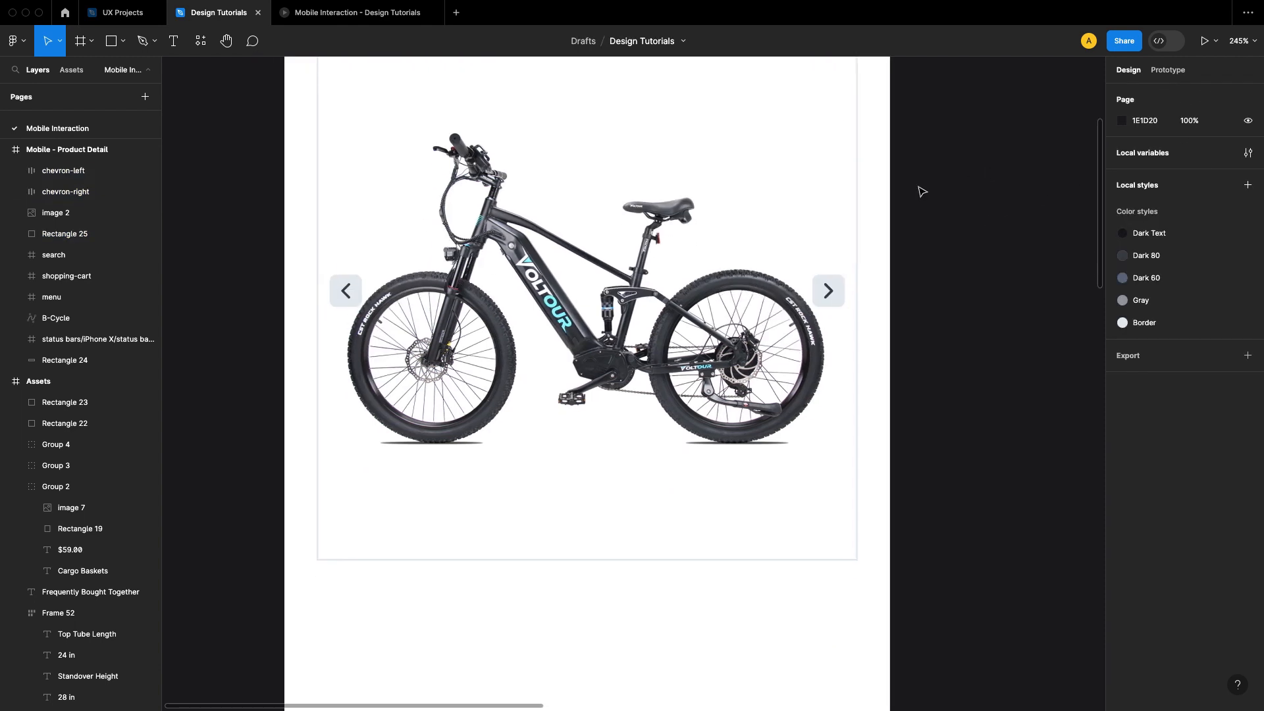
Step: Set the corner radius of both chevron buttons to 2
click(345, 290)
shift+click(828, 293)
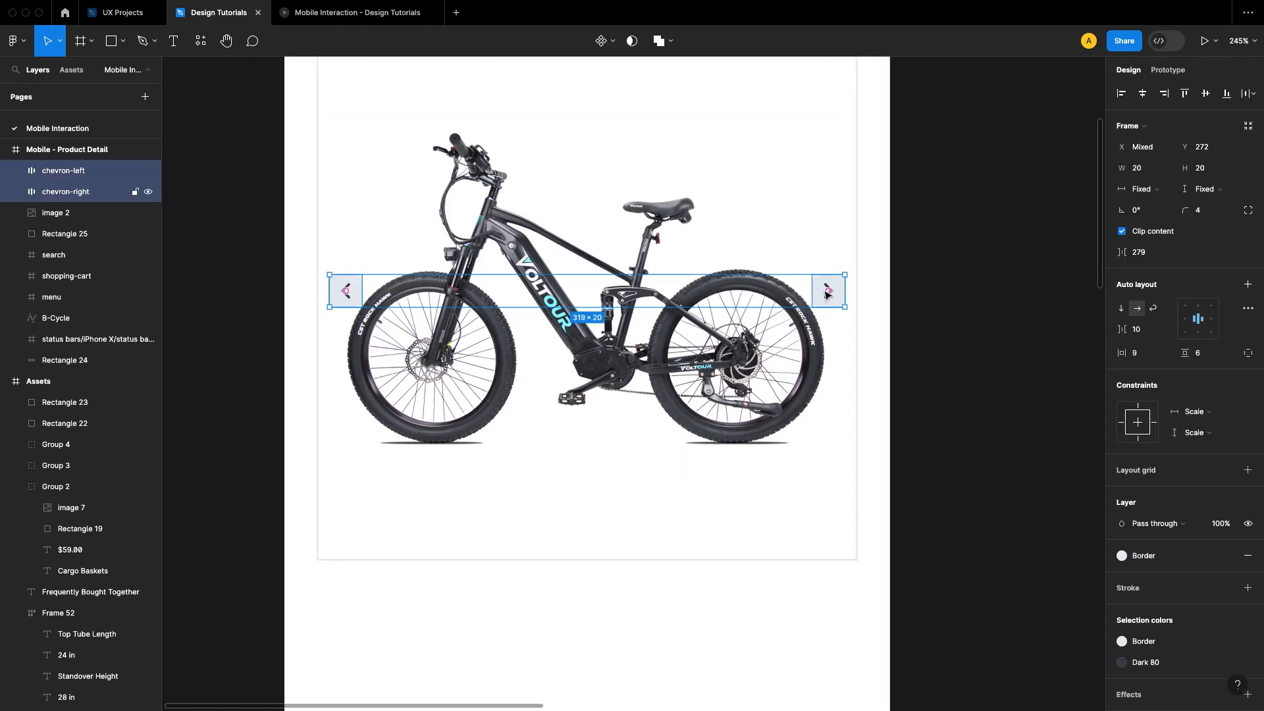
click(1220, 216)
text(14)
key(Return)
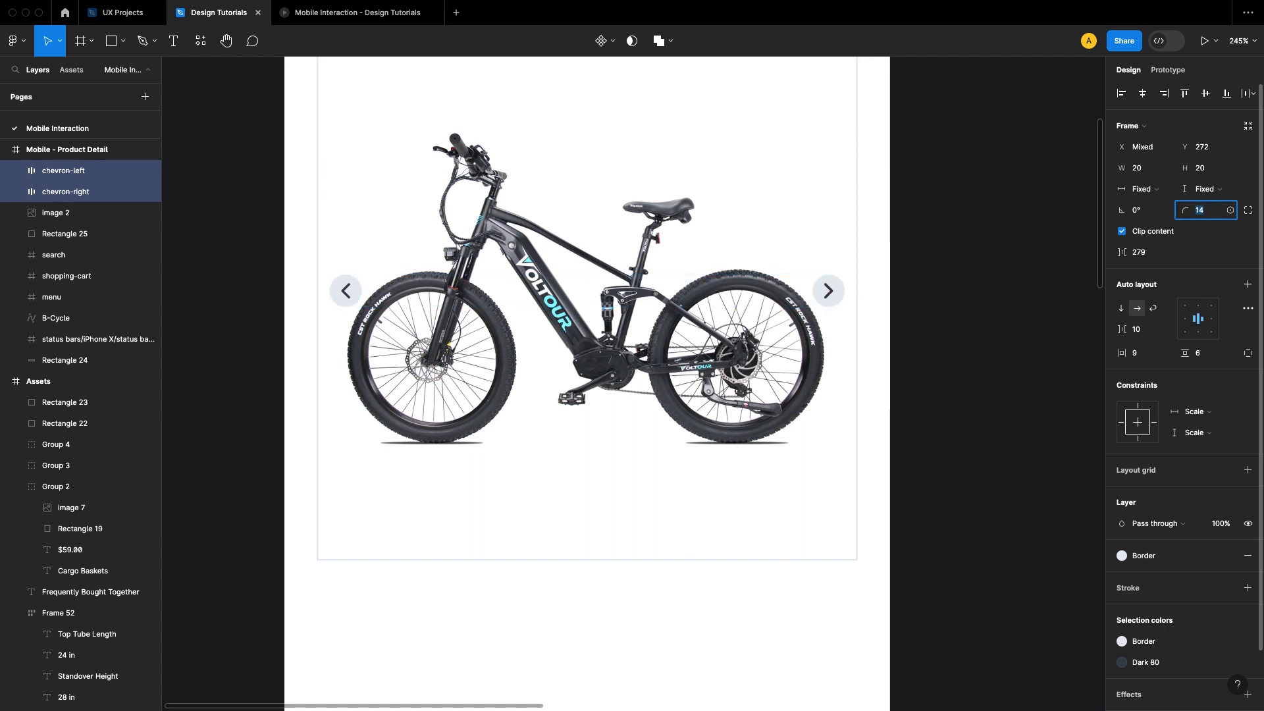
key(ctrl+z)
text(2)
key(Return)
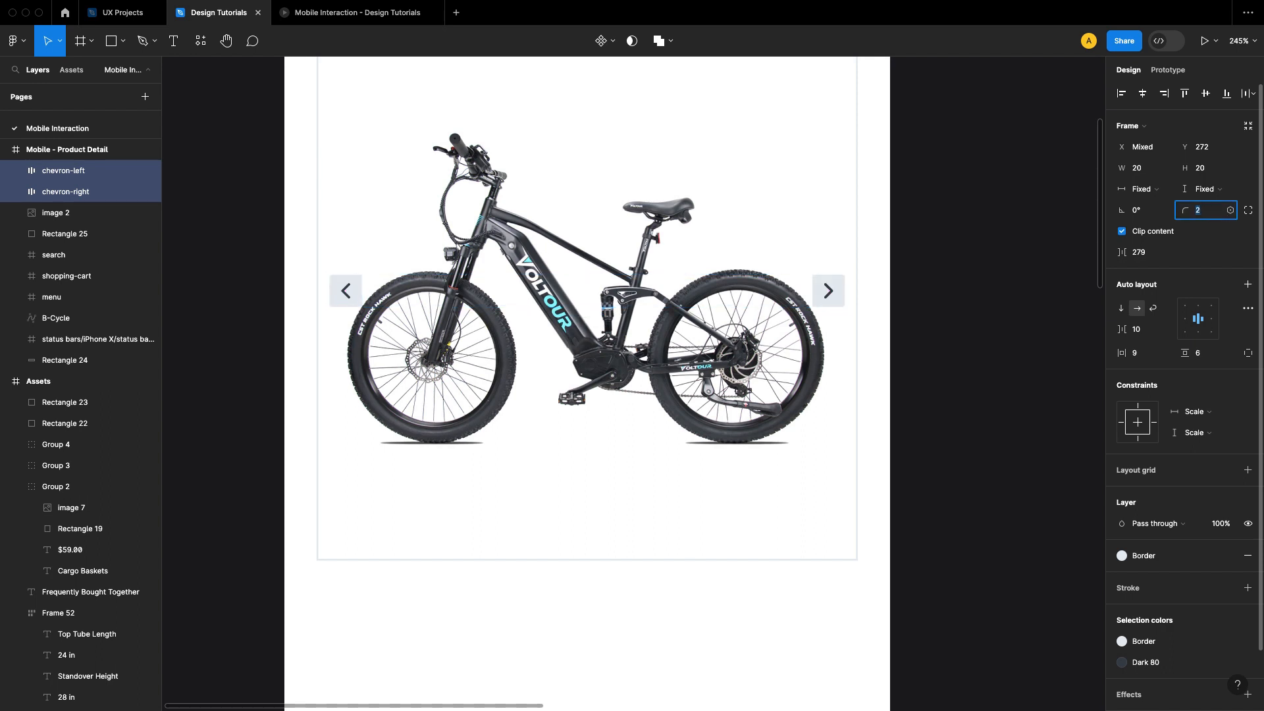
Step: Open the stroke weight of both chevron arrow vectors for editing, and check the gallery in the mobile prototype preview
key(Escape)
key(Return)
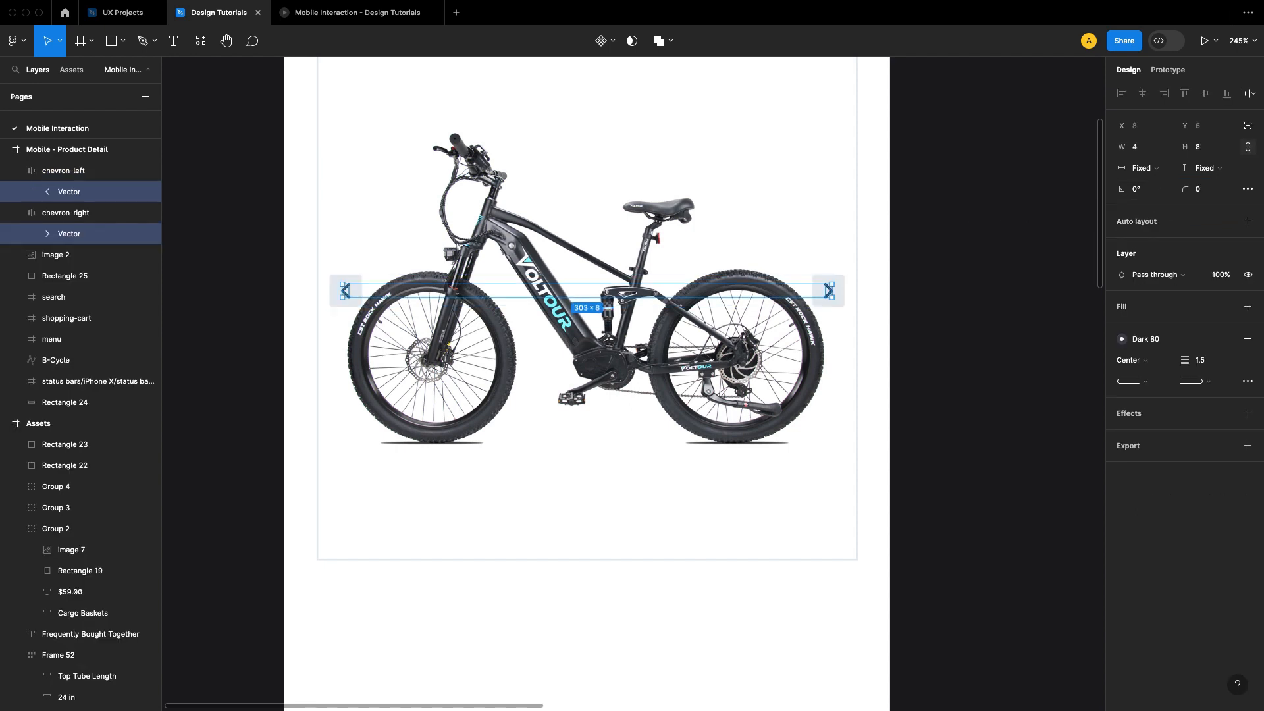
click(1210, 366)
key(Return)
click(979, 371)
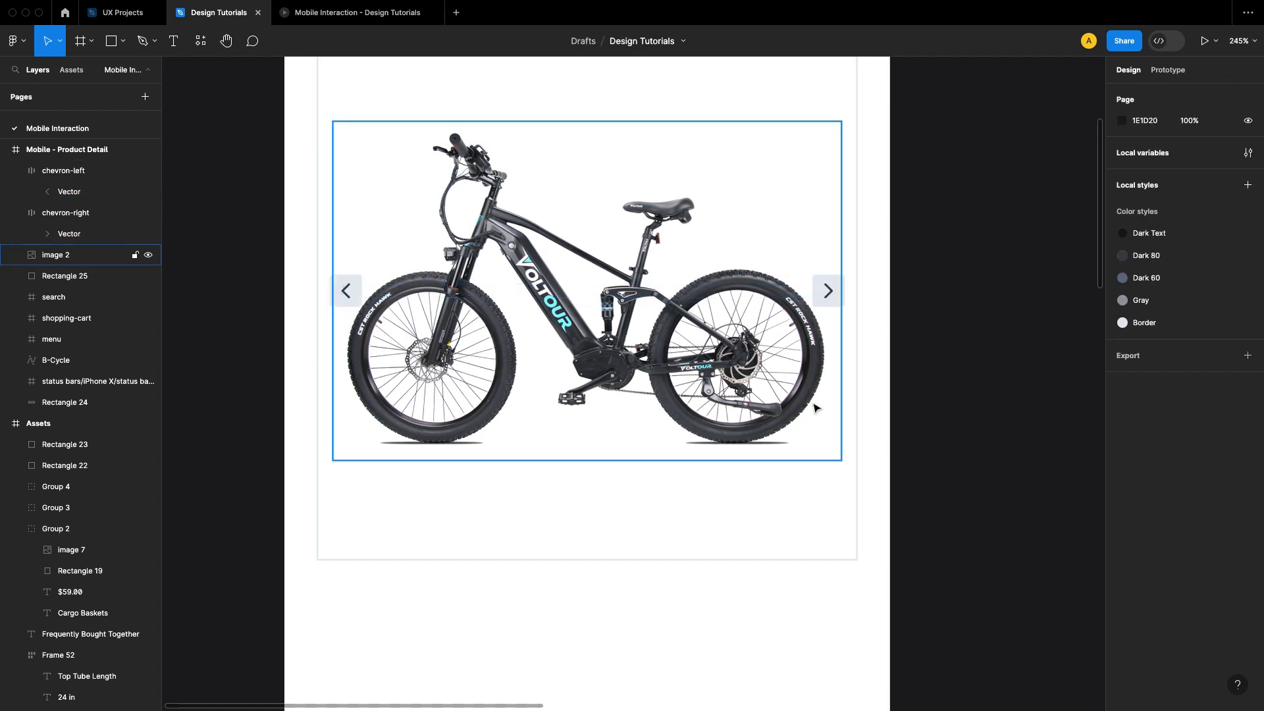
click(361, 13)
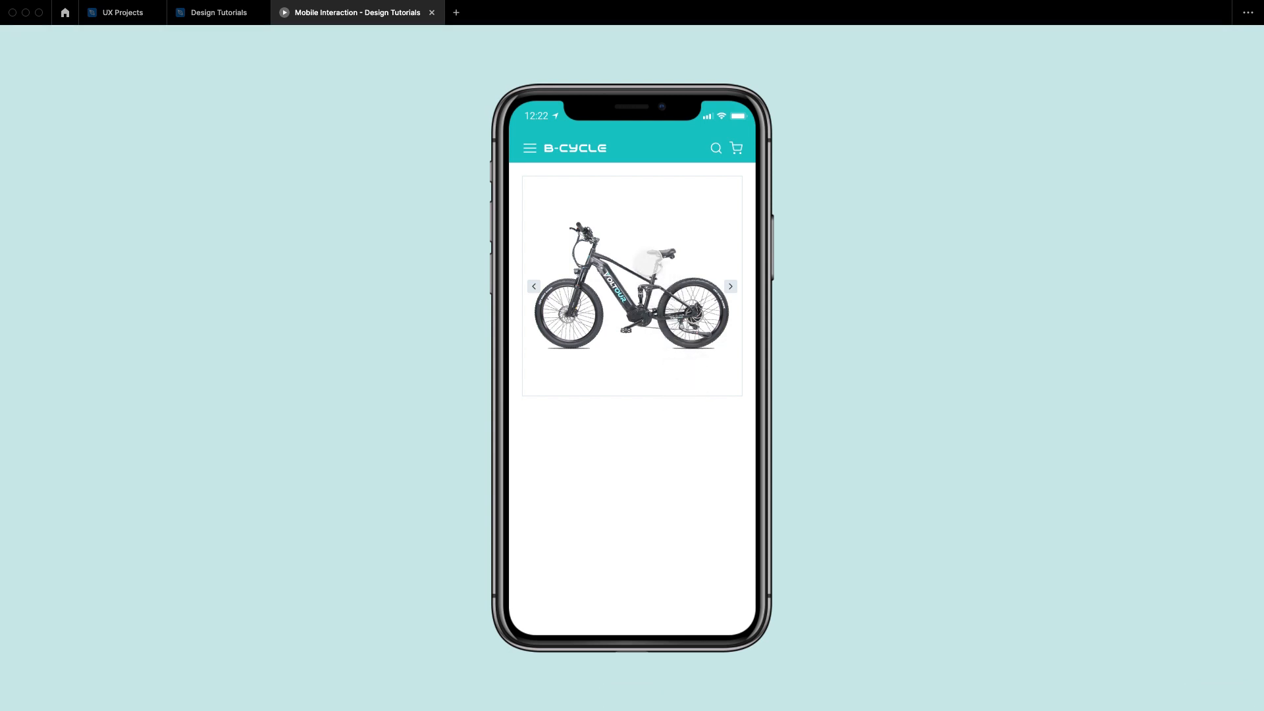
click(241, 16)
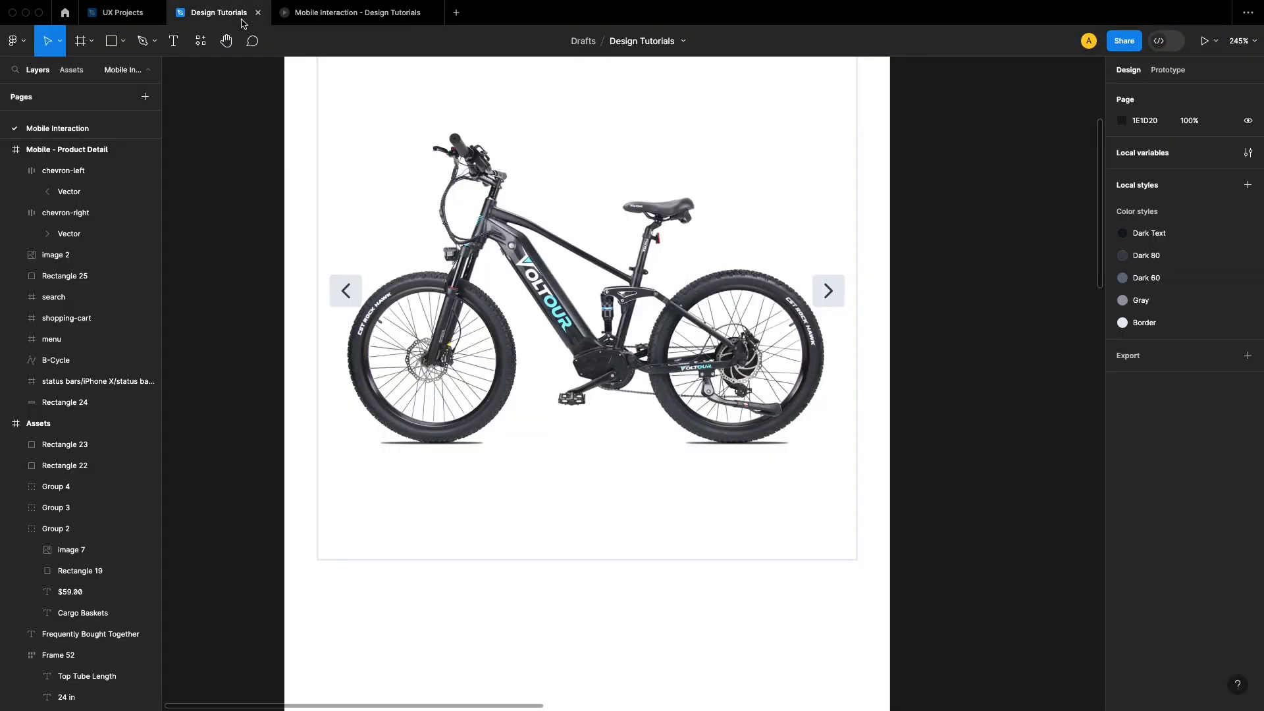
Step: Draw a rectangle about 59 × 60 px below the bordered square at X 20, Y 460, and set its width to 60
drag(915, 385, 832, 316)
scroll(832, 316, down, 5)
drag(787, 398, 800, 278)
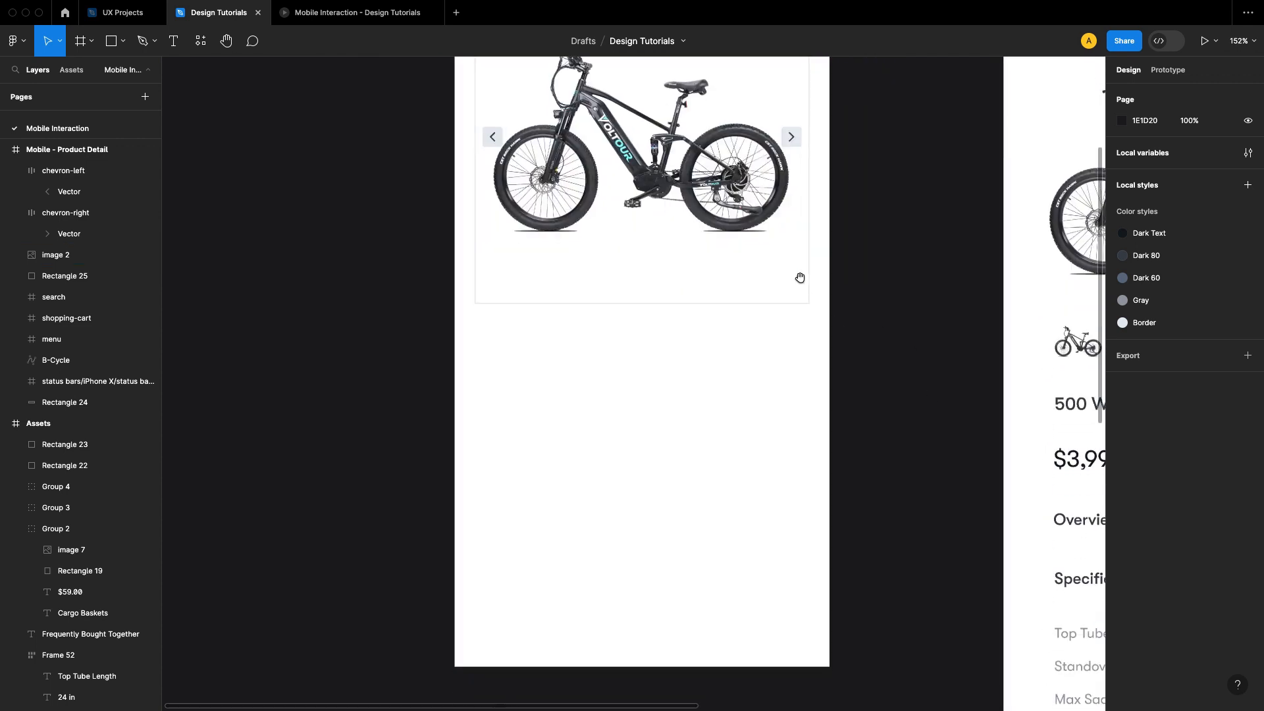
scroll(615, 279, up, 2)
scroll(643, 369, down, 2)
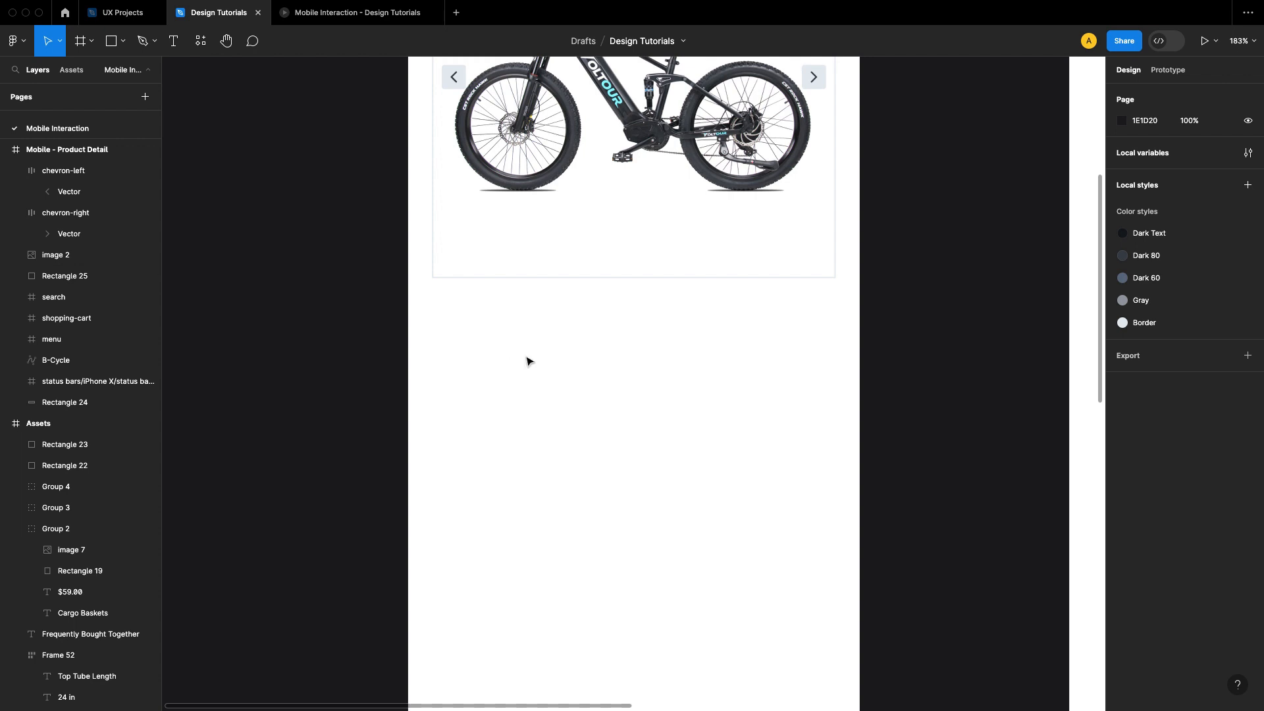
key(r)
drag(446, 307, 504, 364)
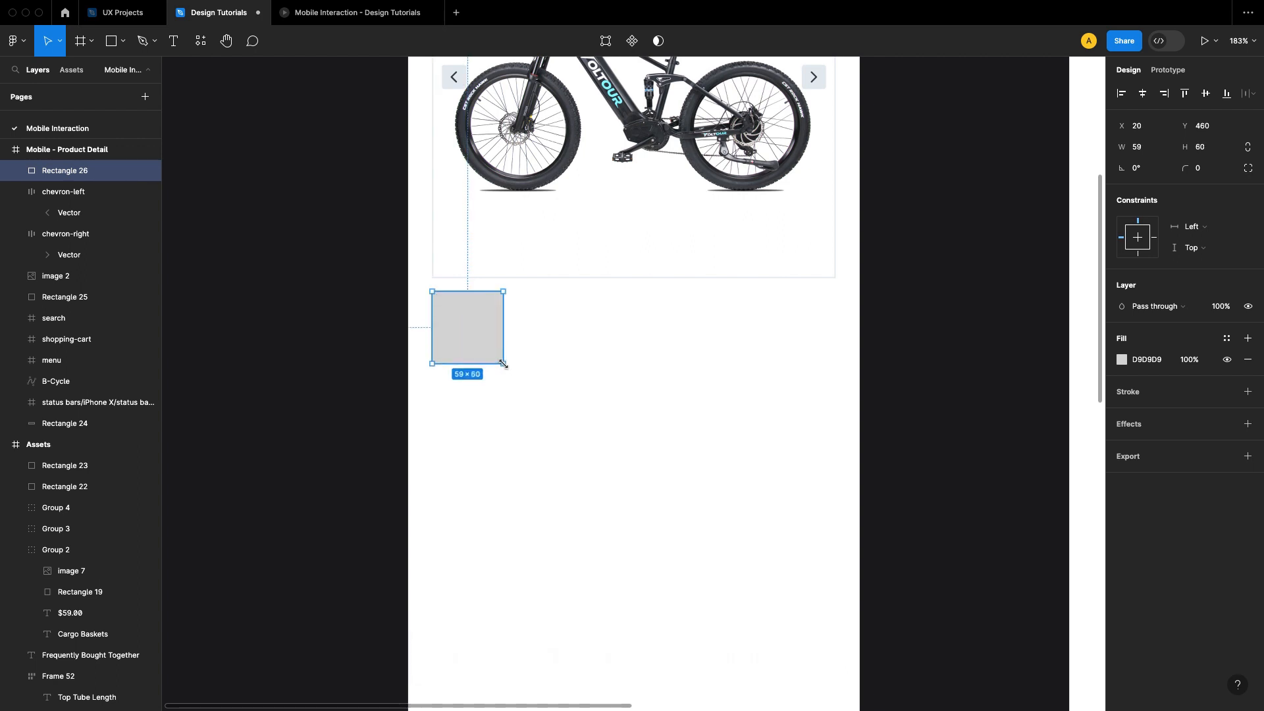
click(1149, 153)
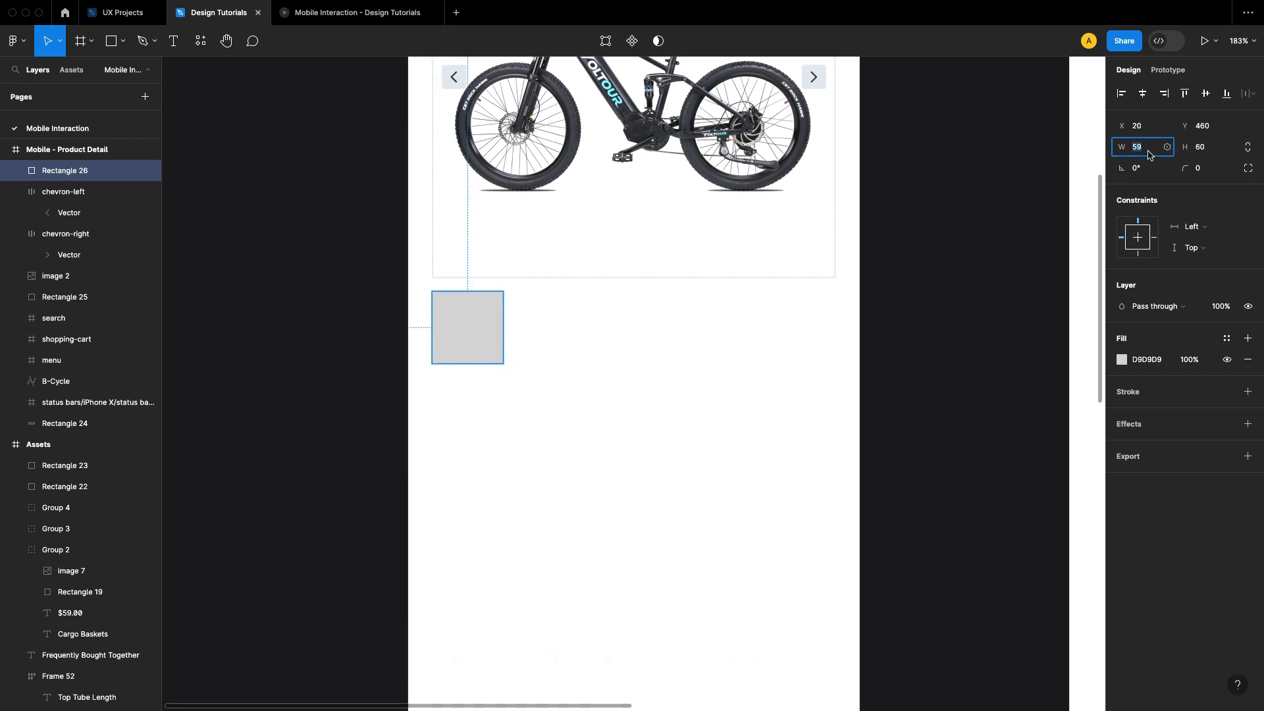
text(60)
key(Return)
click(962, 350)
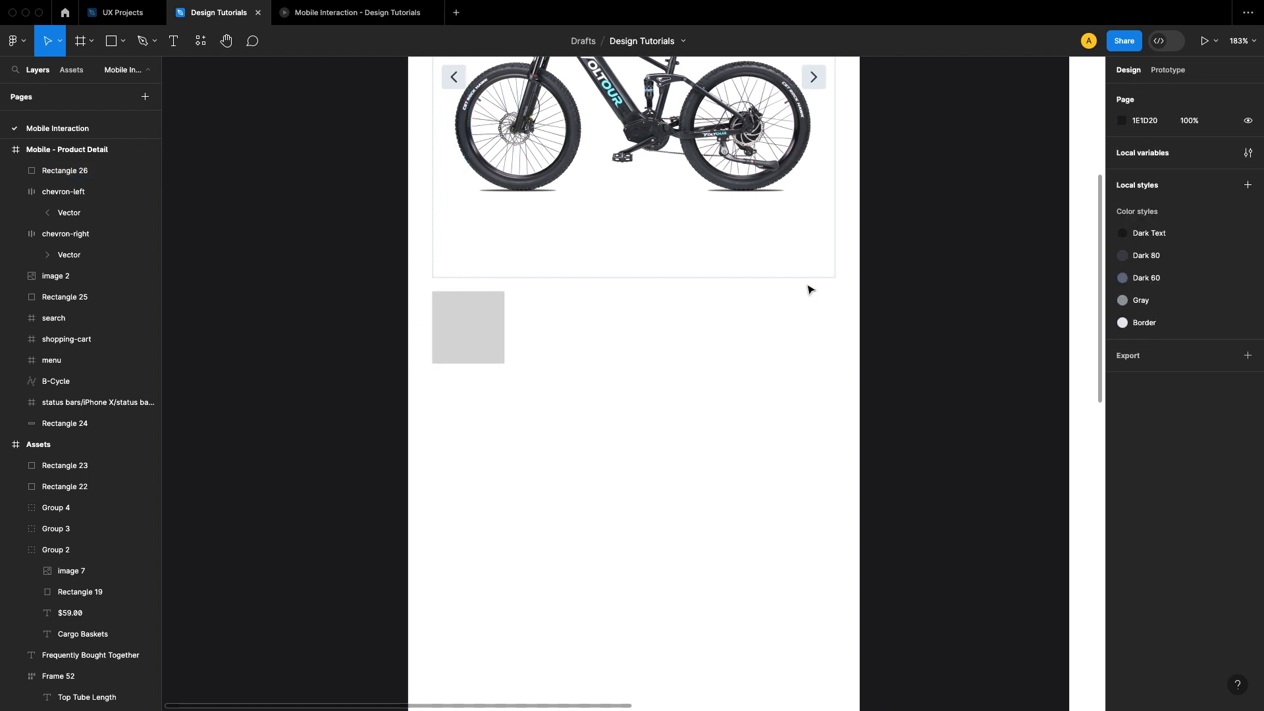
click(792, 269)
right_click(787, 268)
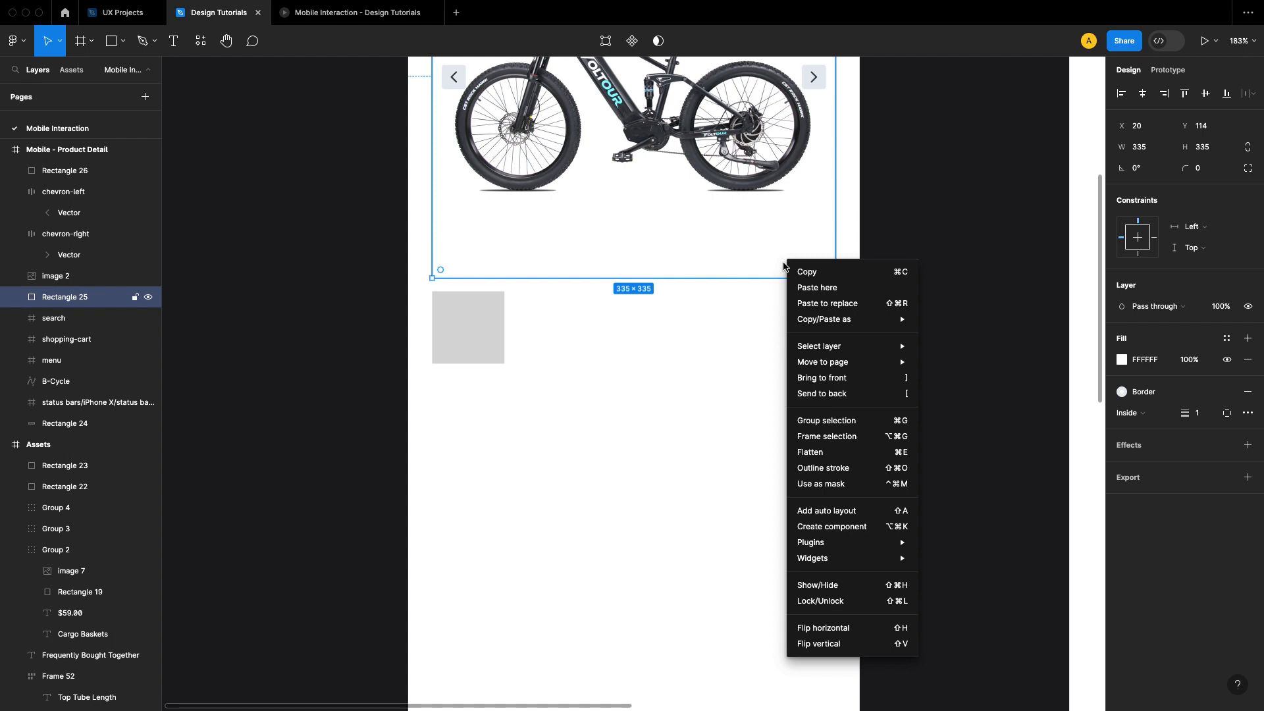
mouse_move(887, 327)
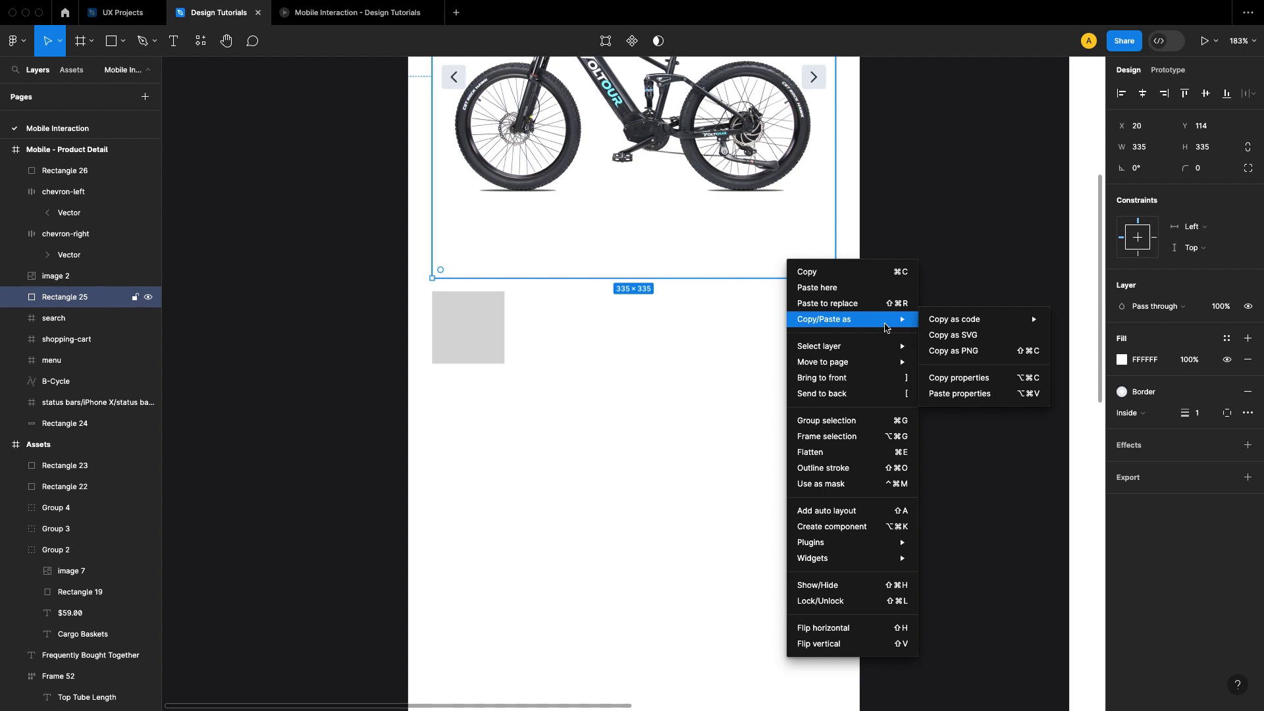
key(Escape)
Step: Change the small square's fill color to white (FFFFFF)
click(496, 345)
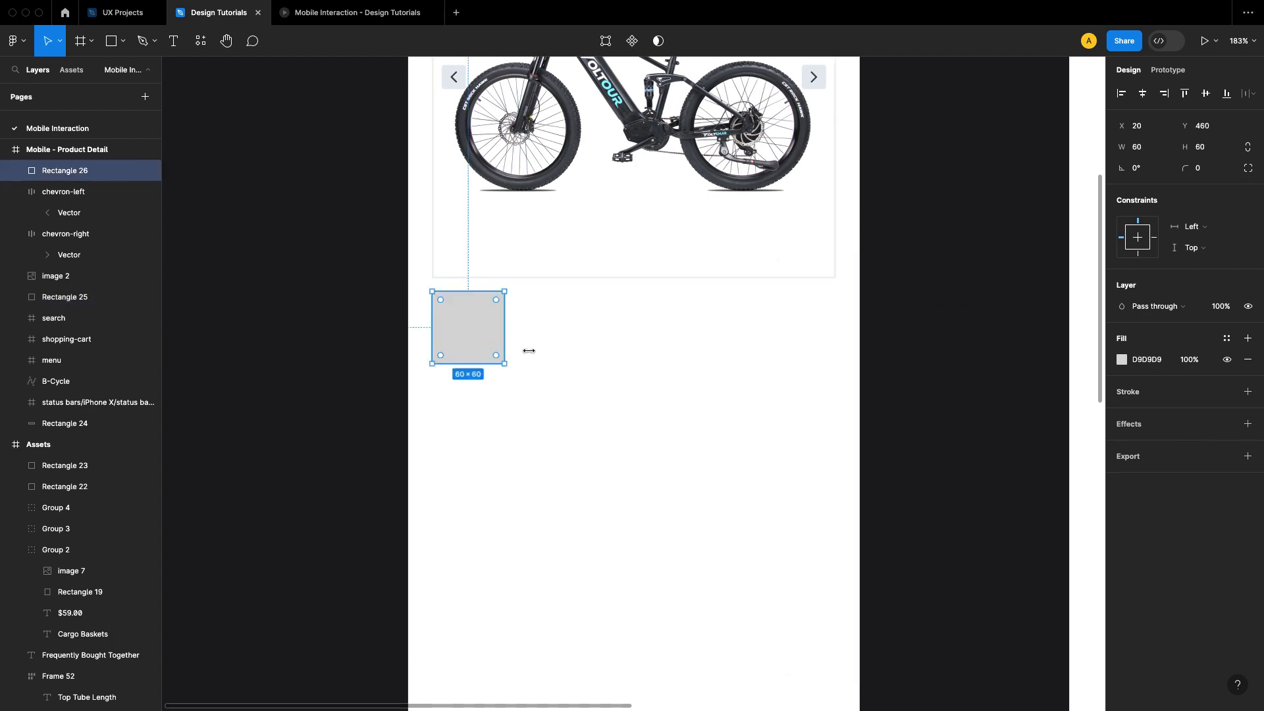
scroll(733, 356, up, 2)
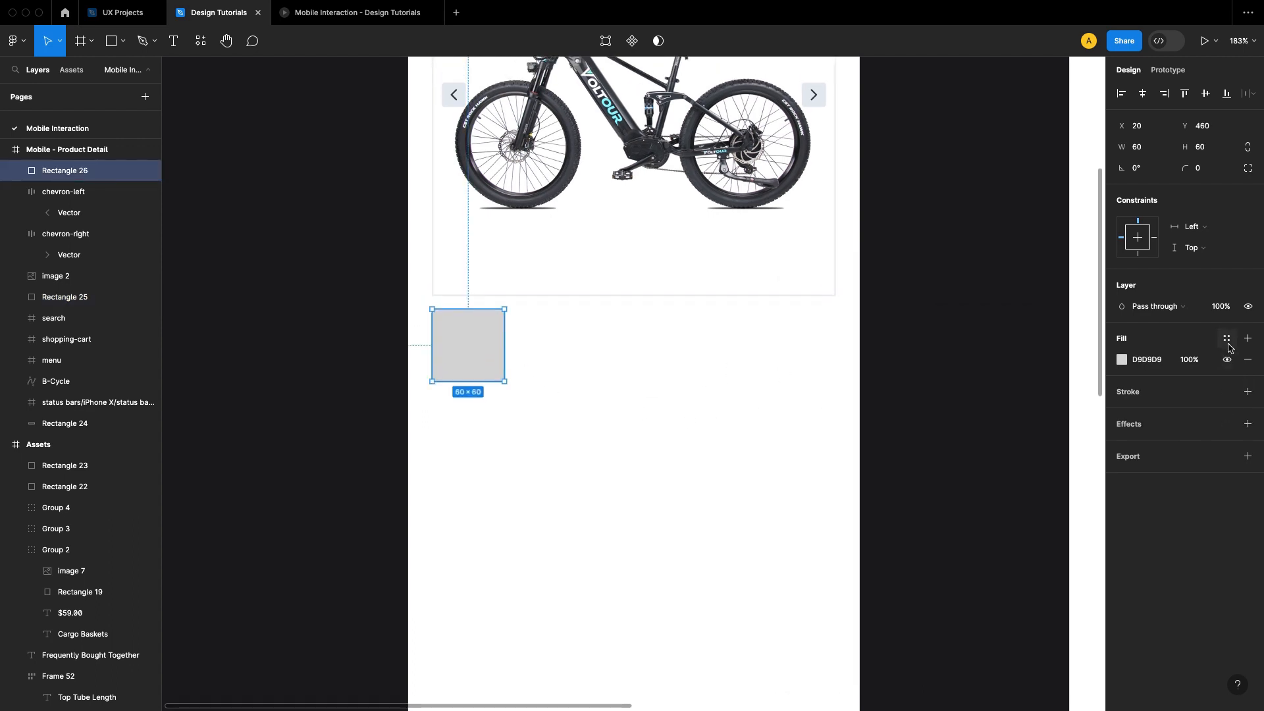
click(1121, 360)
click(959, 376)
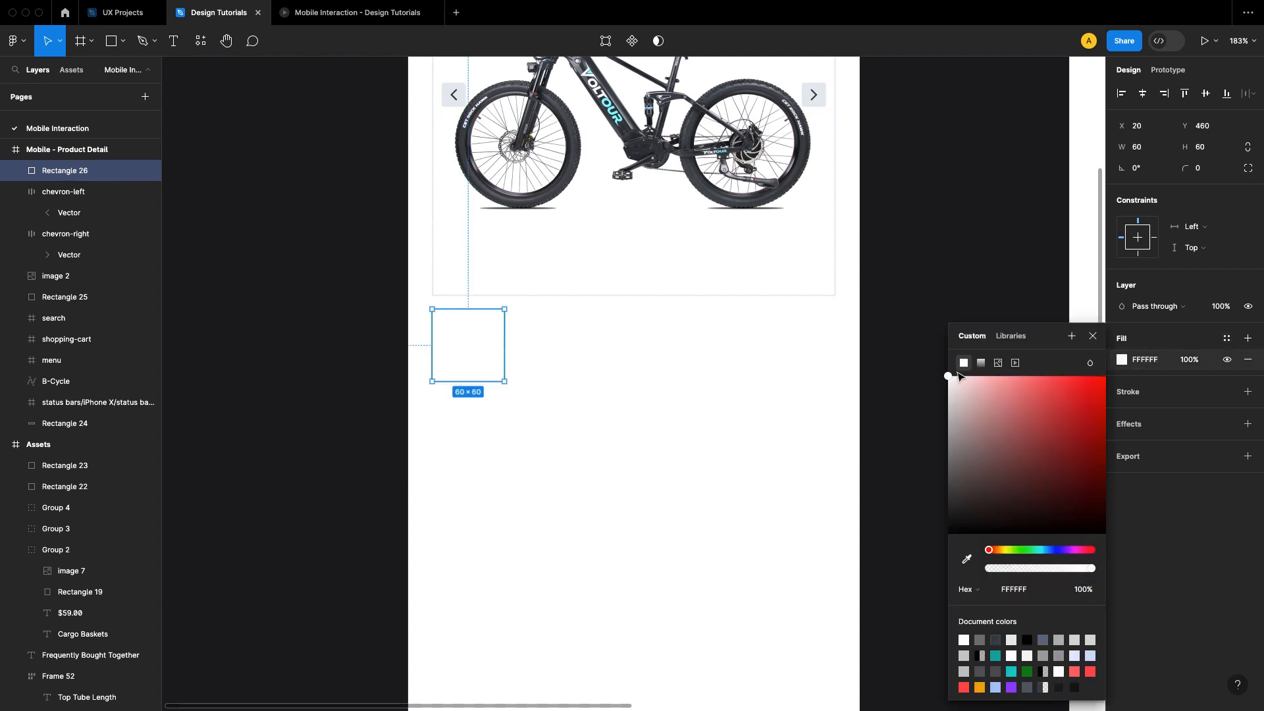
click(1093, 336)
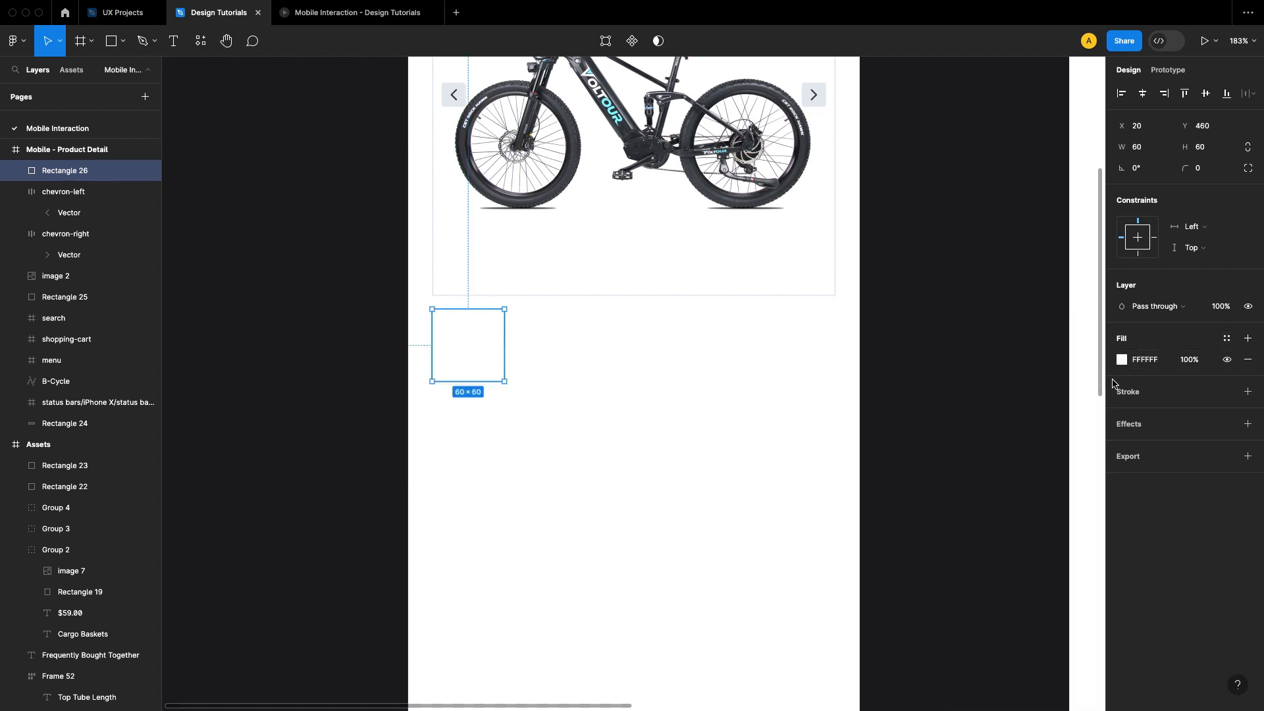
Step: Add a stroke to the small square using the Border color style
click(1247, 392)
click(1227, 392)
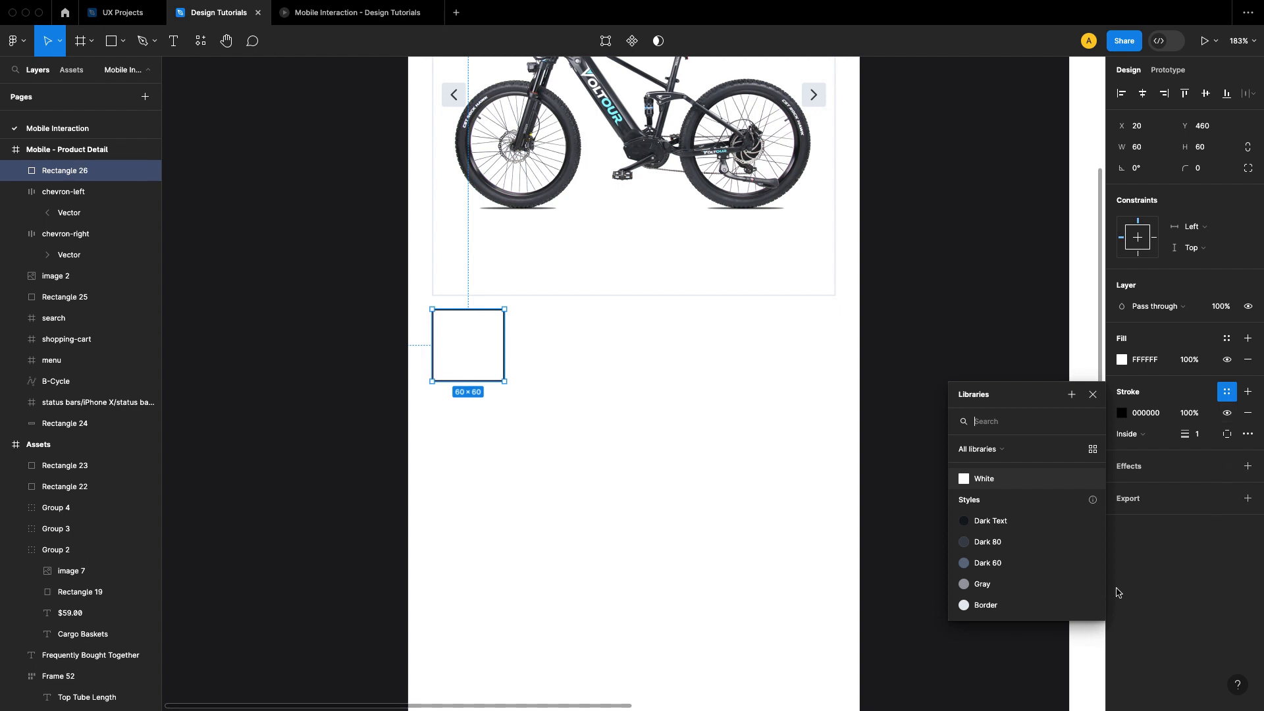
click(1026, 604)
click(957, 387)
Step: Duplicate the small square to X 88 with an 8 px gap, and repeat the duplication to make a row of five thumbnails
drag(725, 356, 749, 390)
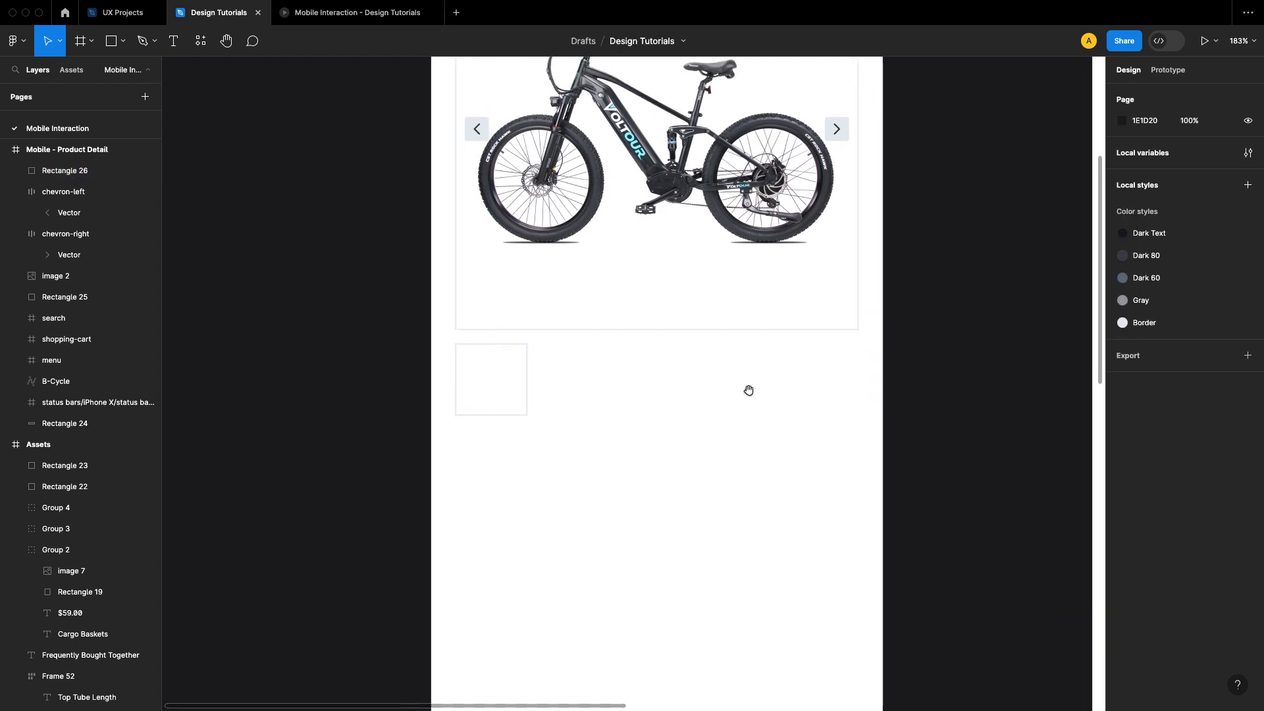
click(504, 381)
drag(504, 381, 585, 383)
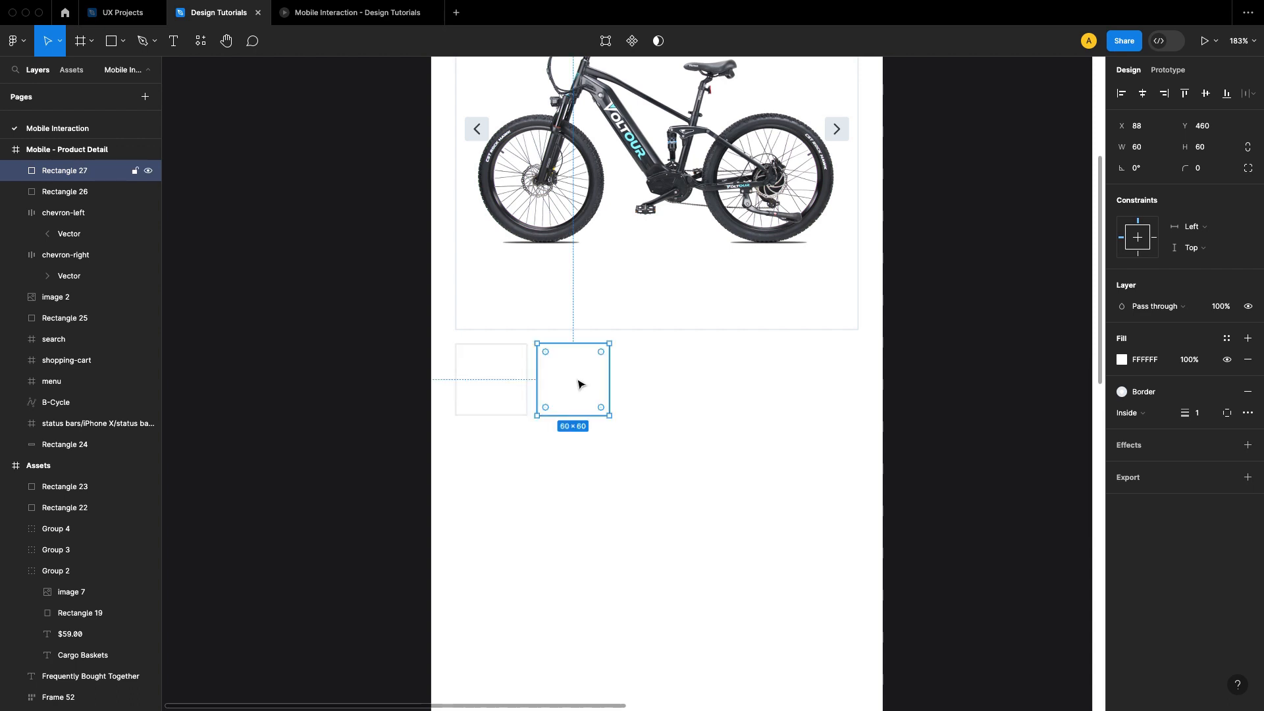
key(super+d)
key(super+d)
key(super+d)
click(904, 423)
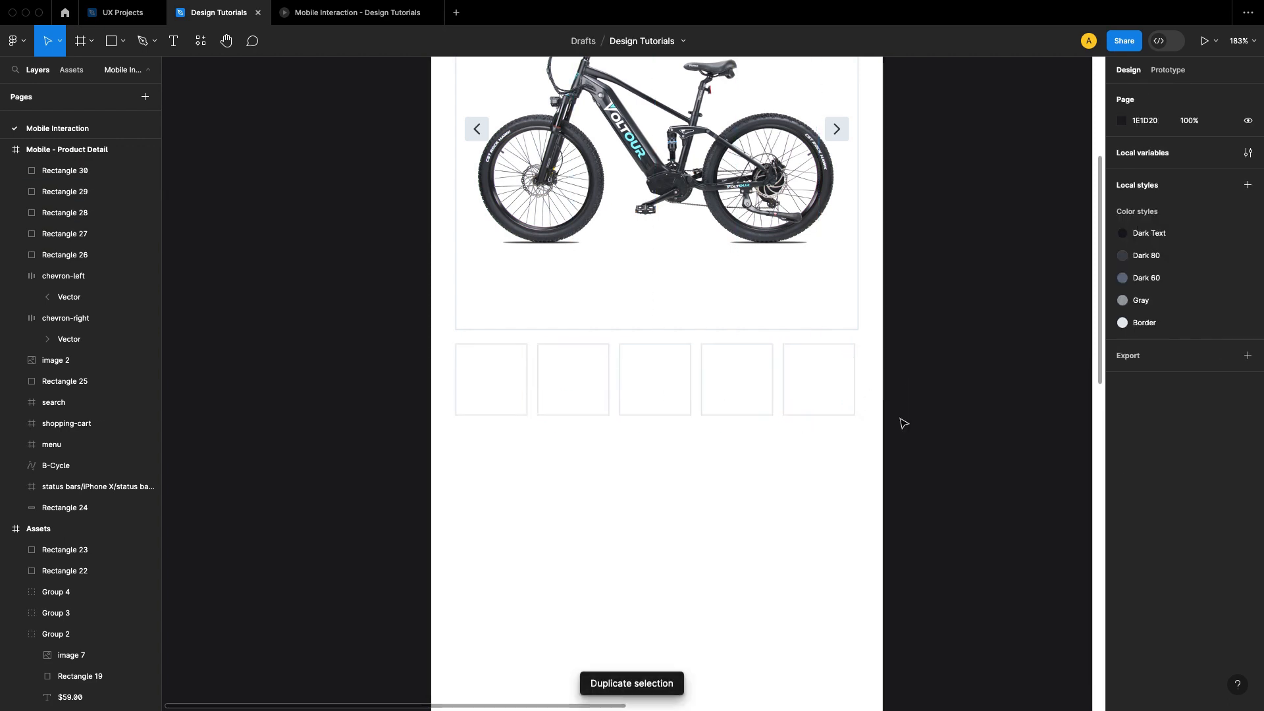
Step: Try to stretch the thumbnail row by nudging the last square, and the last two together, 1 px toward the gallery's right edge
drag(885, 466, 454, 341)
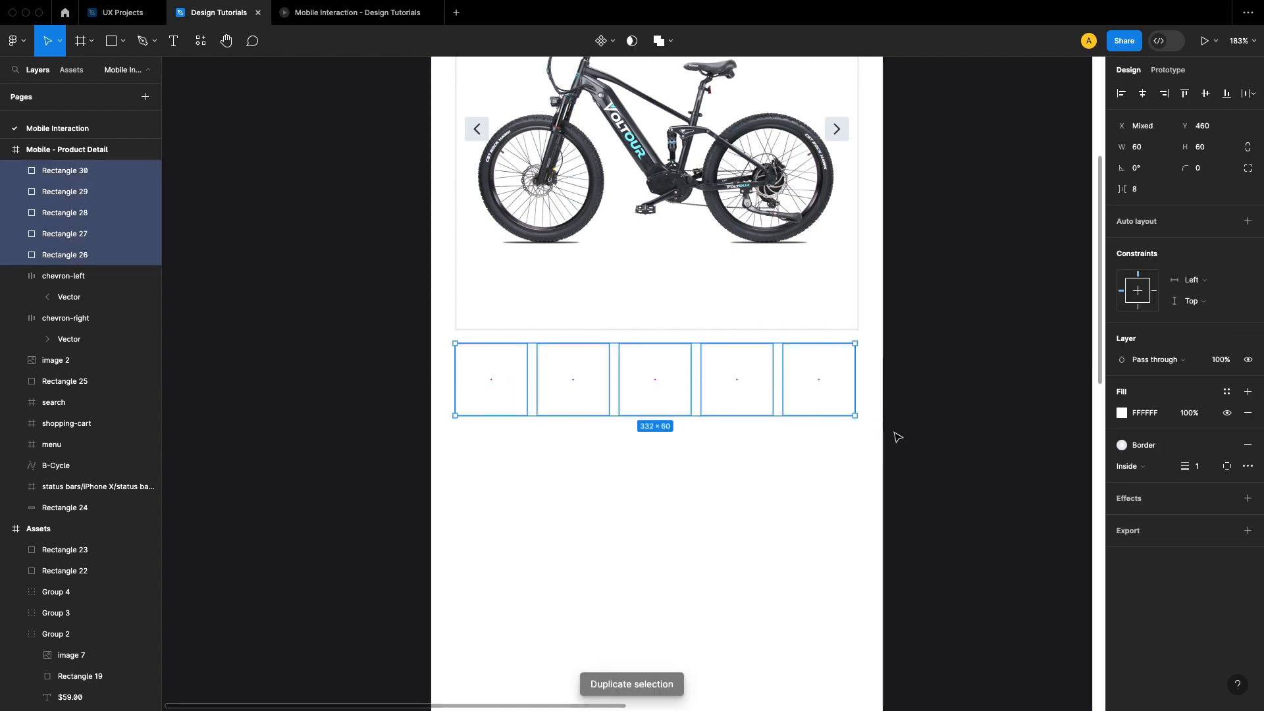
click(927, 403)
click(839, 399)
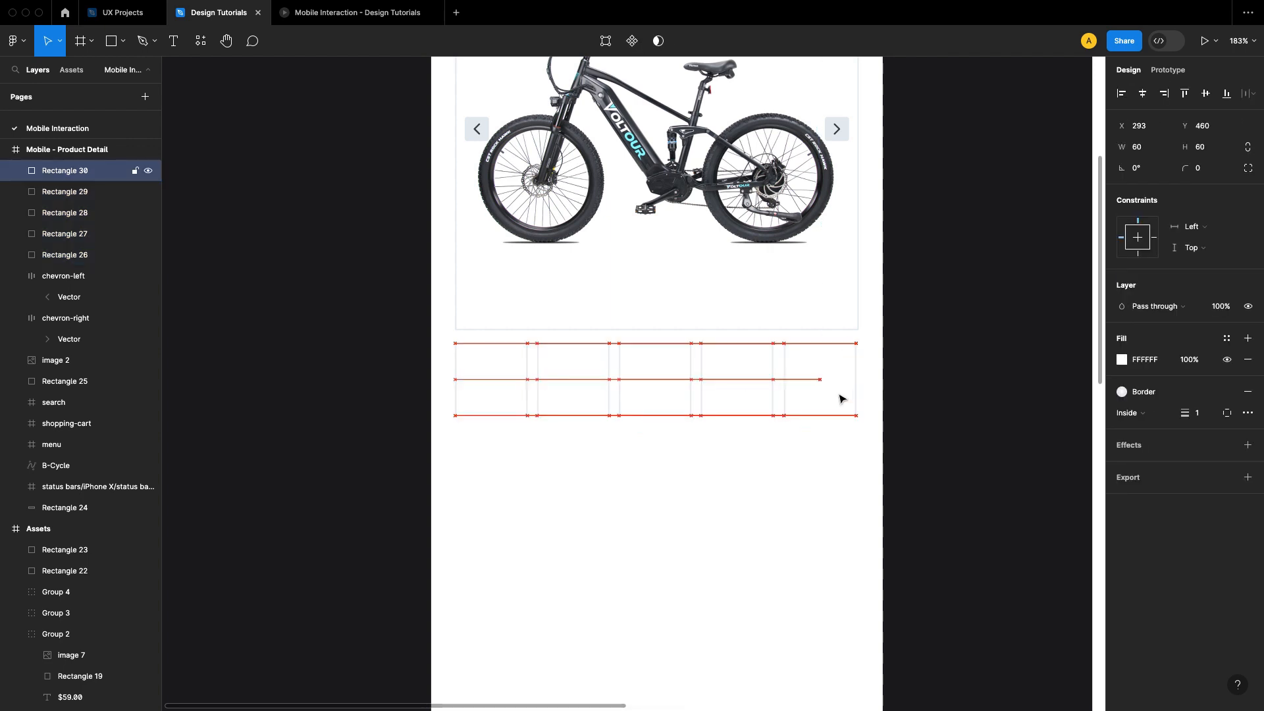
click(824, 452)
drag(846, 439, 745, 396)
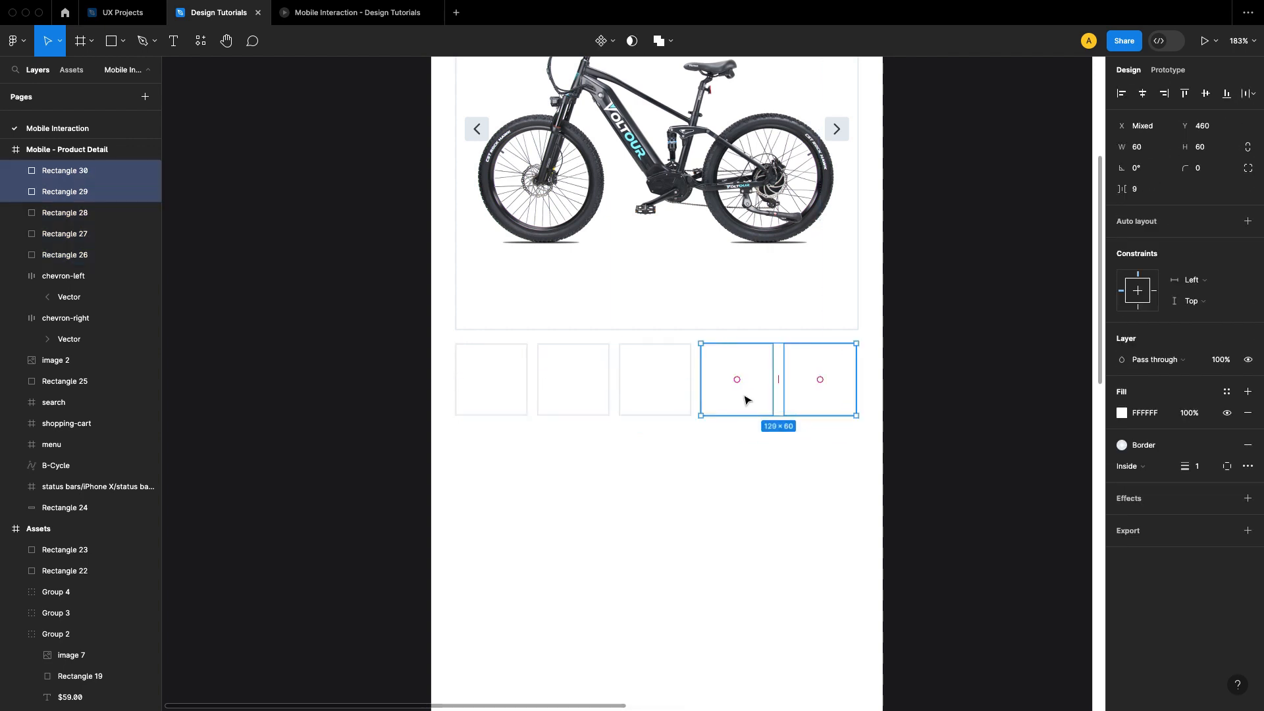
click(932, 430)
Step: Check the last thumbnail's distances to the frame edges, and try nudging the last three thumbnails together 1 px to the right
scroll(932, 430, down, 1)
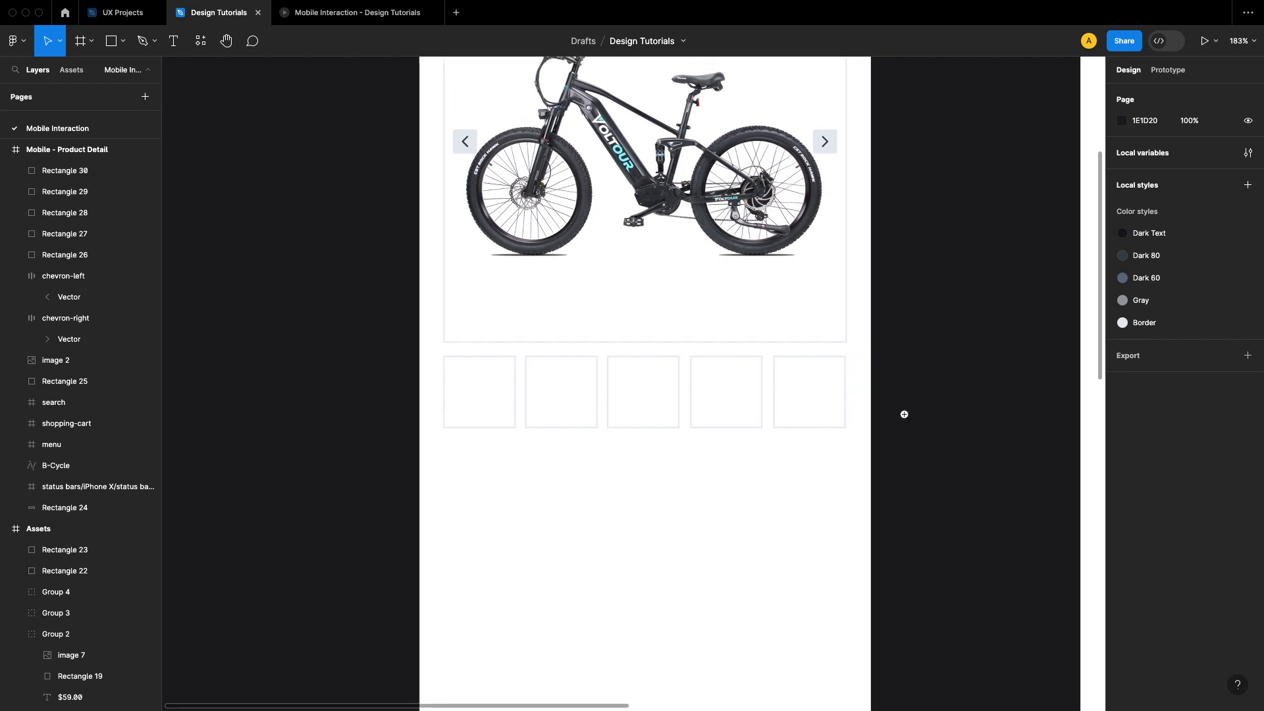
scroll(903, 415, up, 3)
scroll(866, 355, down, 3)
click(831, 412)
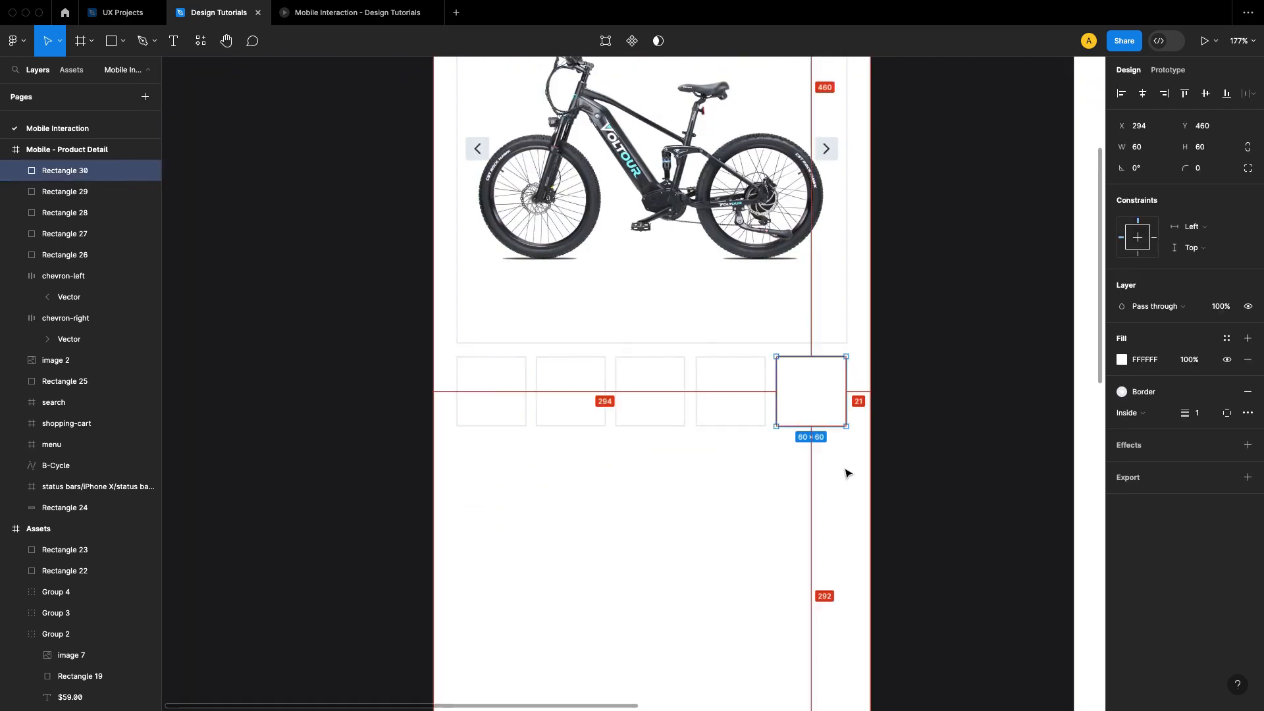
click(946, 445)
scroll(860, 480, left, 1)
drag(874, 468, 688, 415)
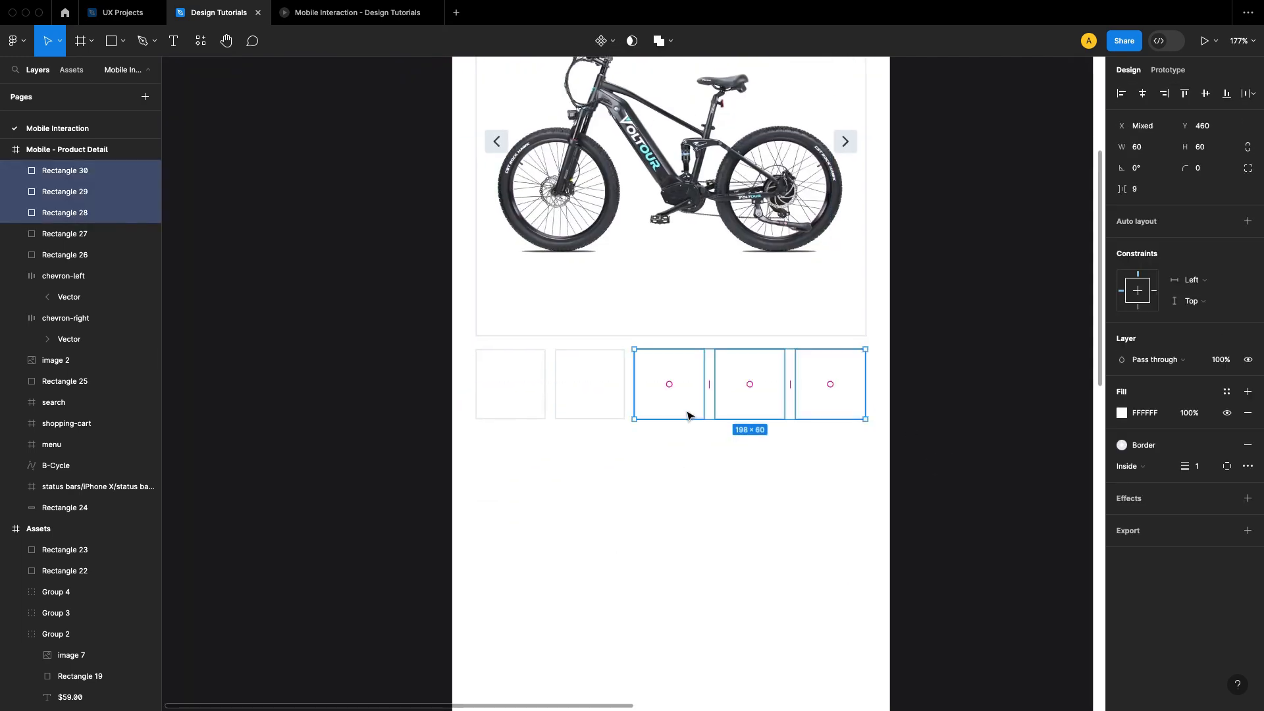
key(Right)
click(883, 446)
drag(787, 463, 789, 467)
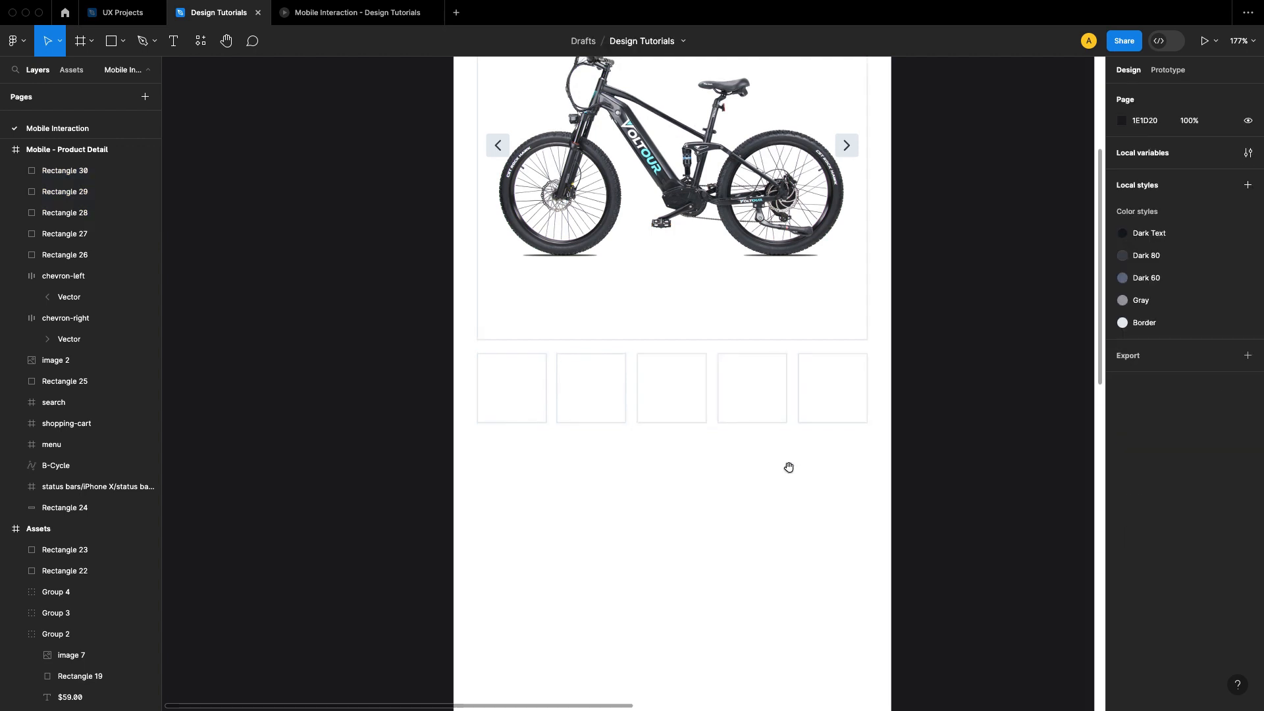
Step: Undo all the nudges made to the last three thumbnail squares
key(super+z)
key(super+z)
key(super+z)
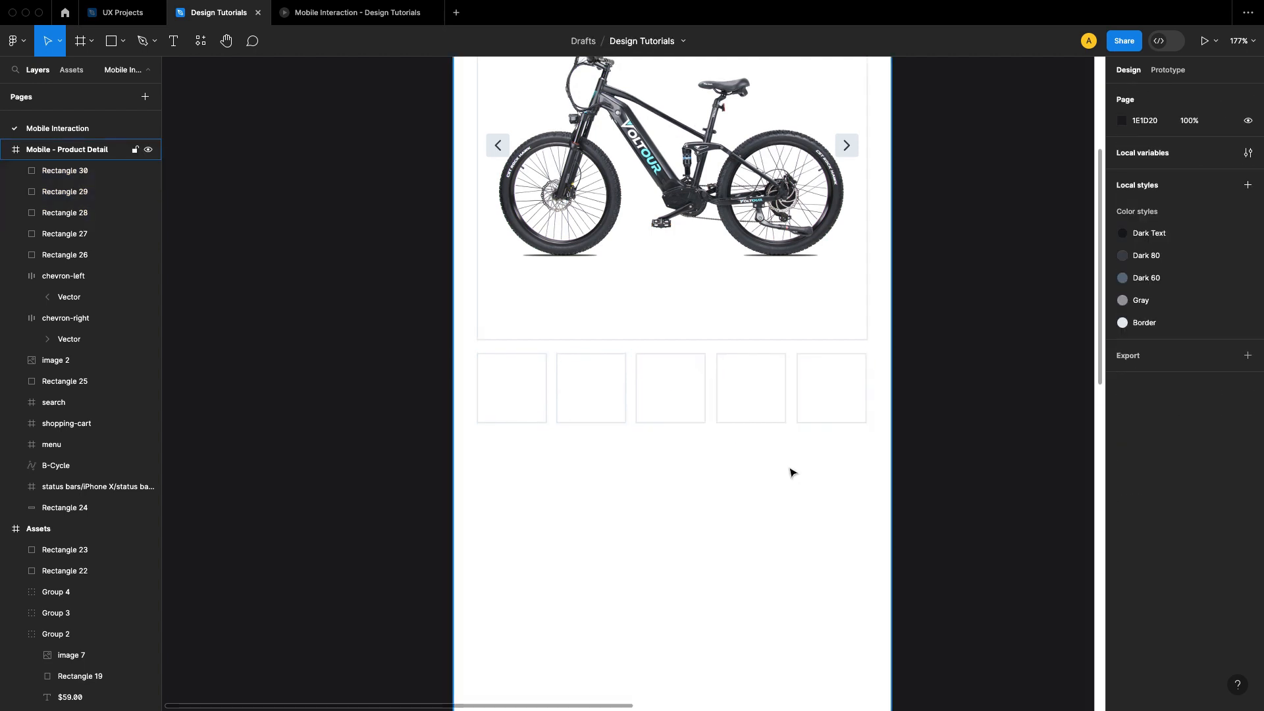
click(792, 472)
key(super+z)
key(super+z)
key(super+z)
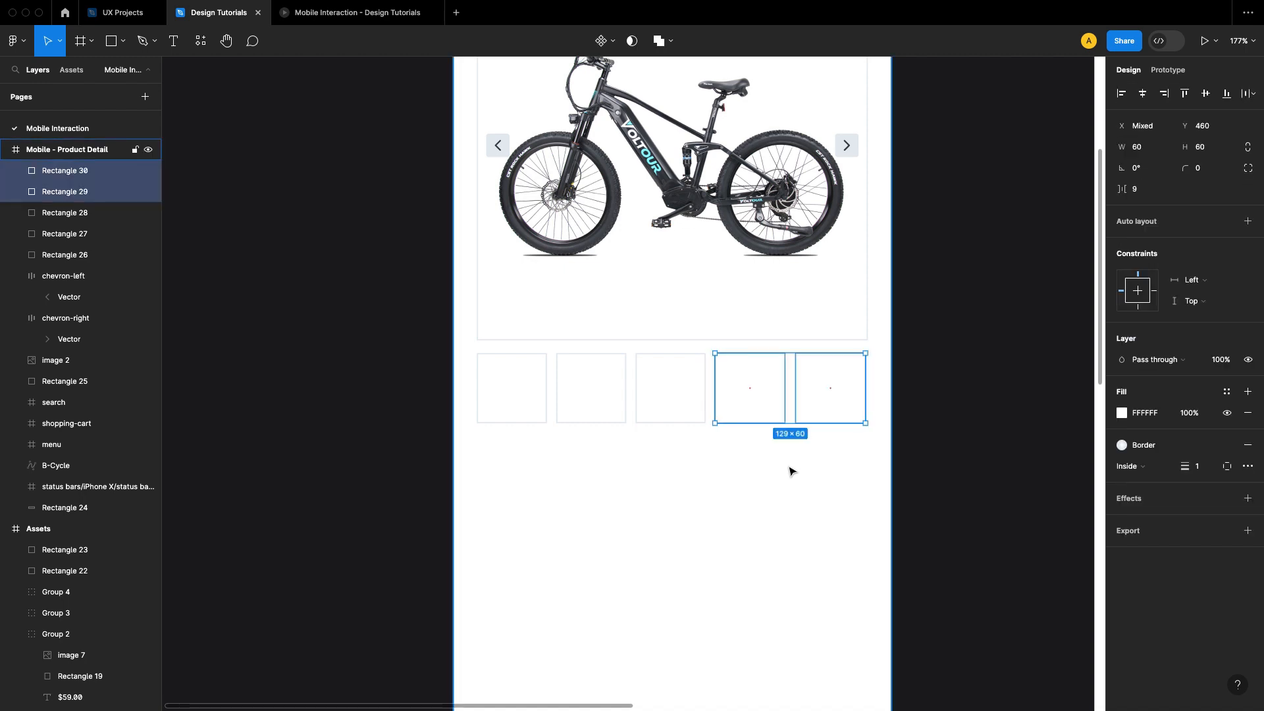
key(super+z)
key(super+z)
key(super+z)
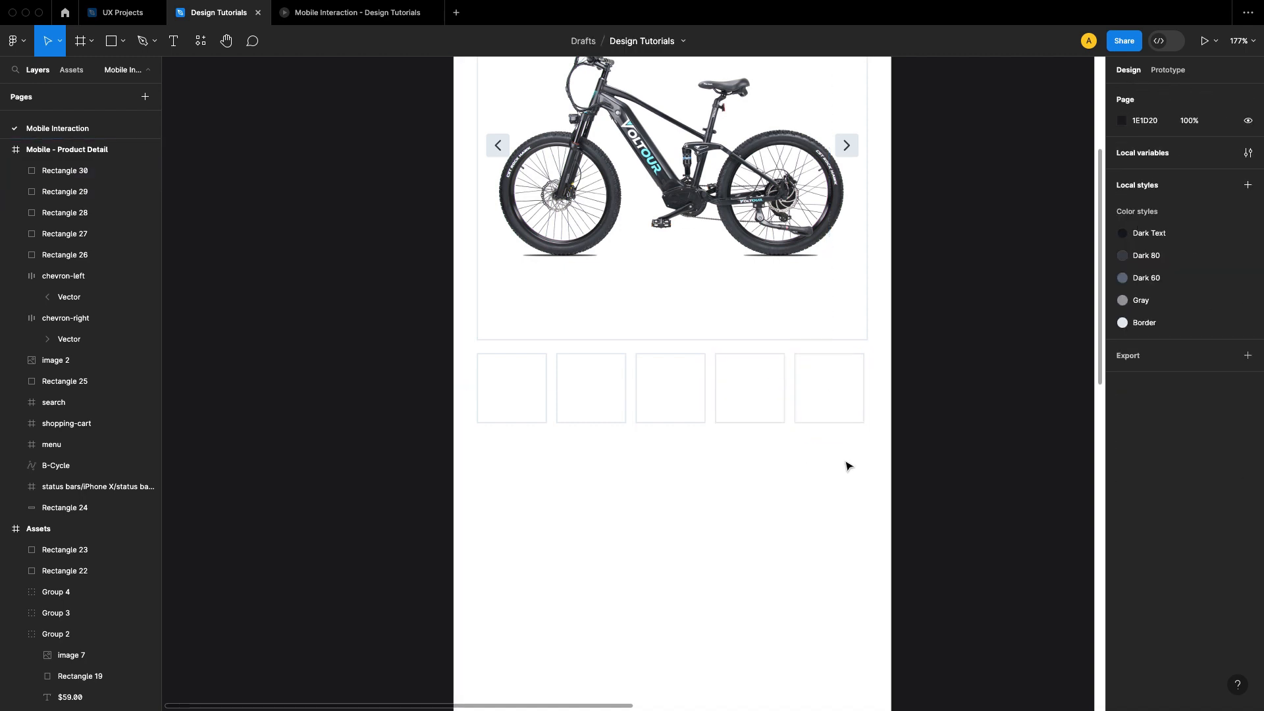
Step: Apply auto layout to the row of five thumbnail squares below the gallery
drag(887, 470, 502, 404)
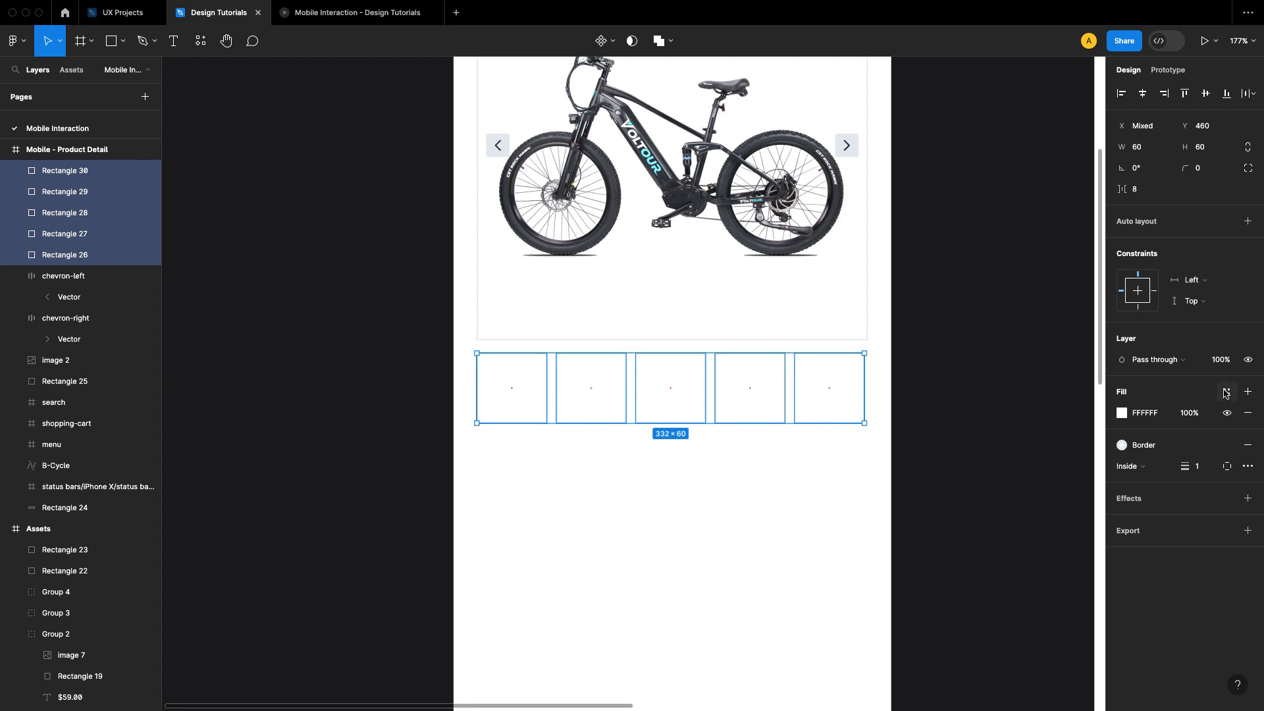
click(1248, 221)
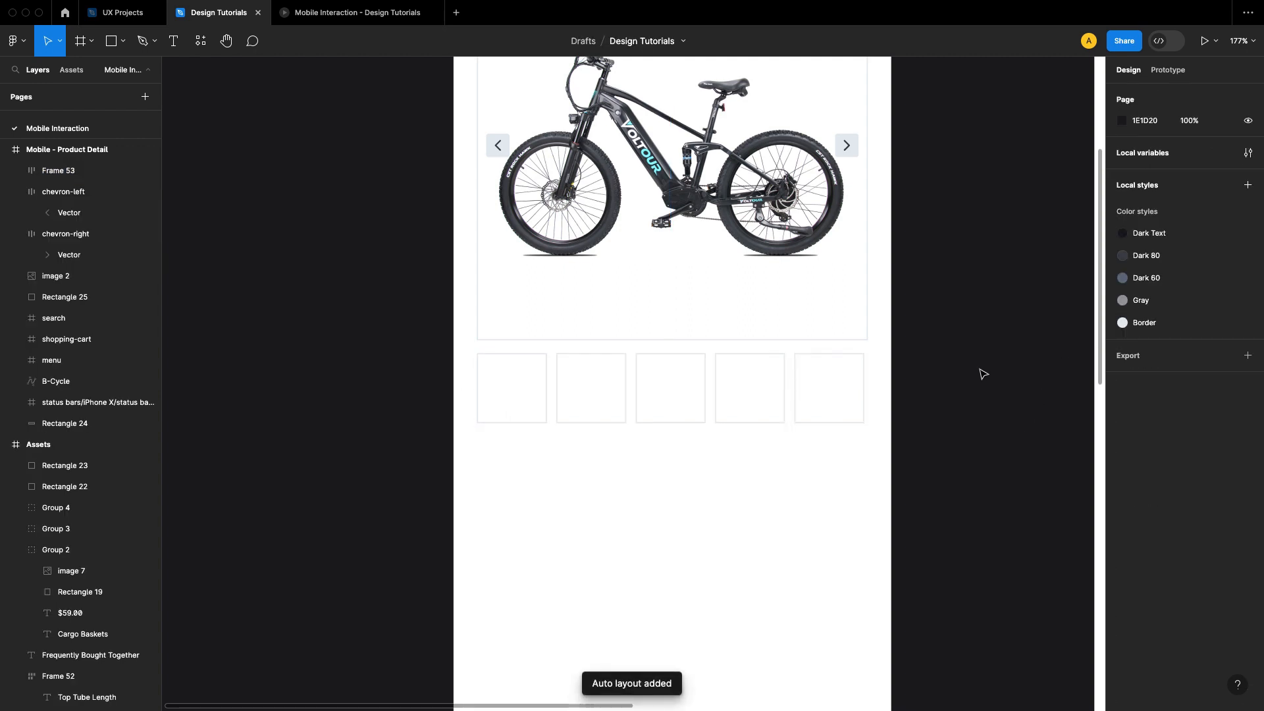
scroll(1051, 355, up, 2)
scroll(1051, 355, right, 2)
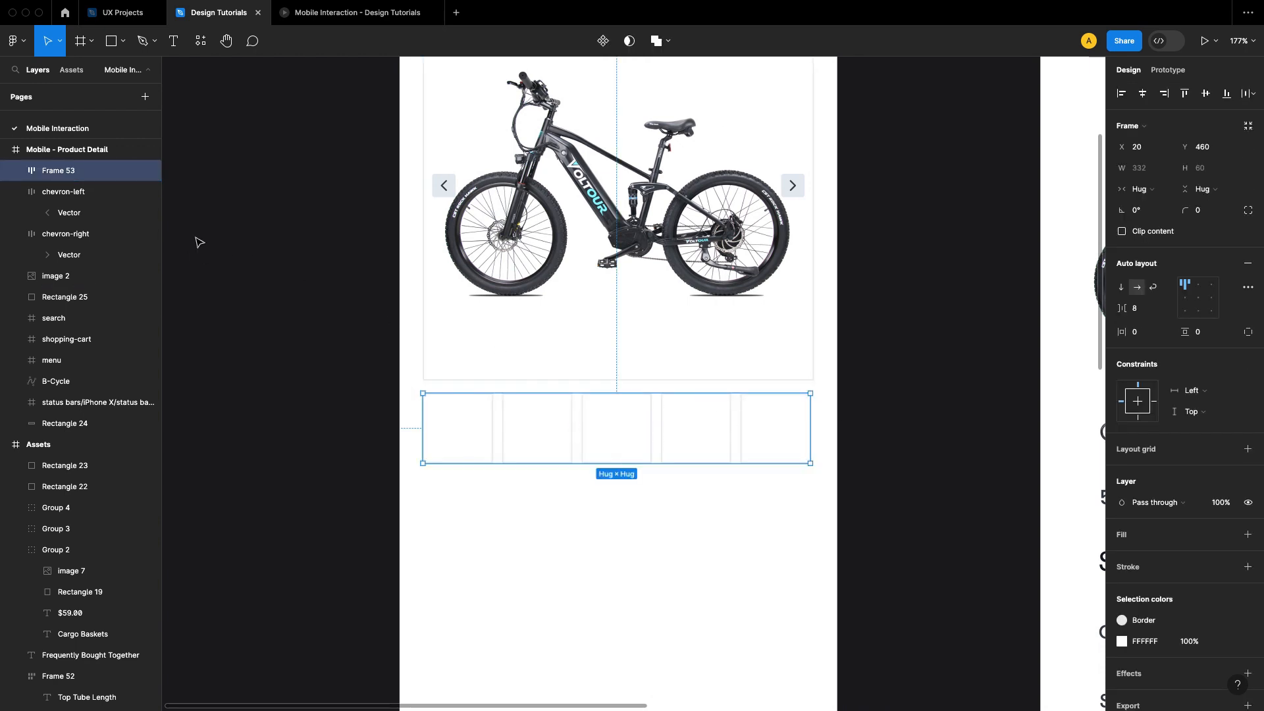
Step: Set the horizontal sizing of all five squares inside the auto layout row to Fill
click(16, 171)
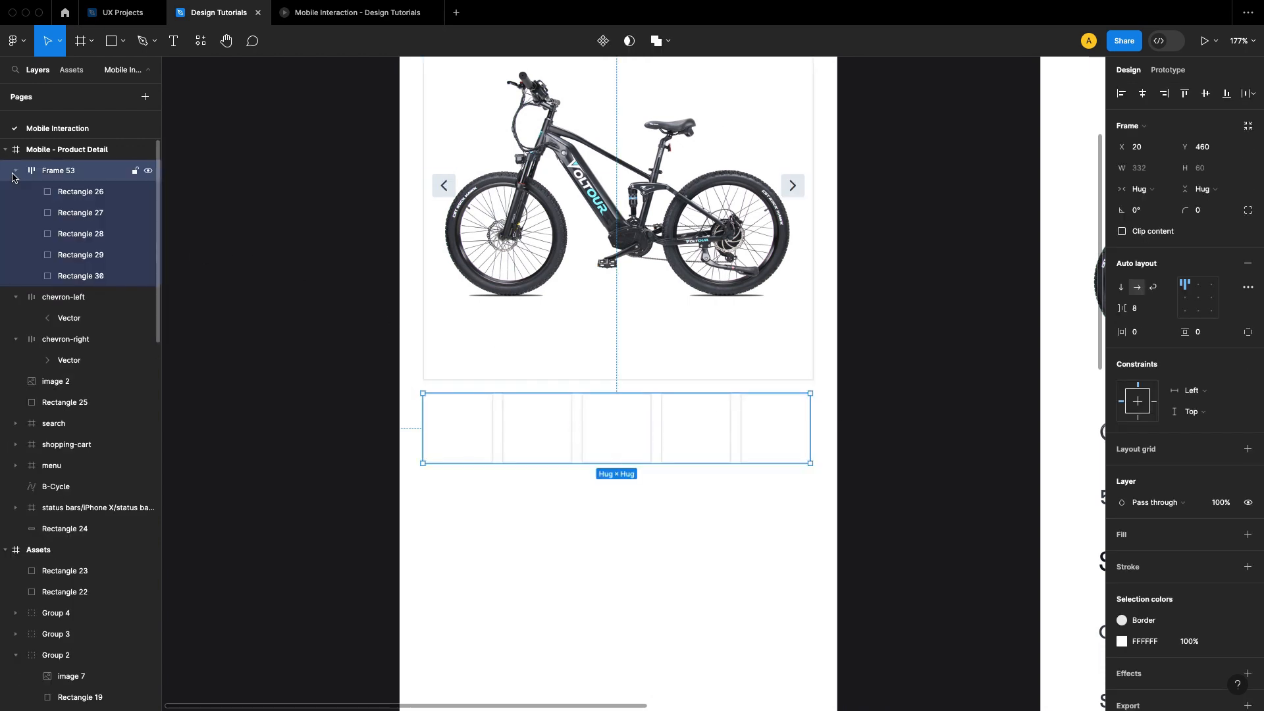
click(96, 192)
shift+click(87, 276)
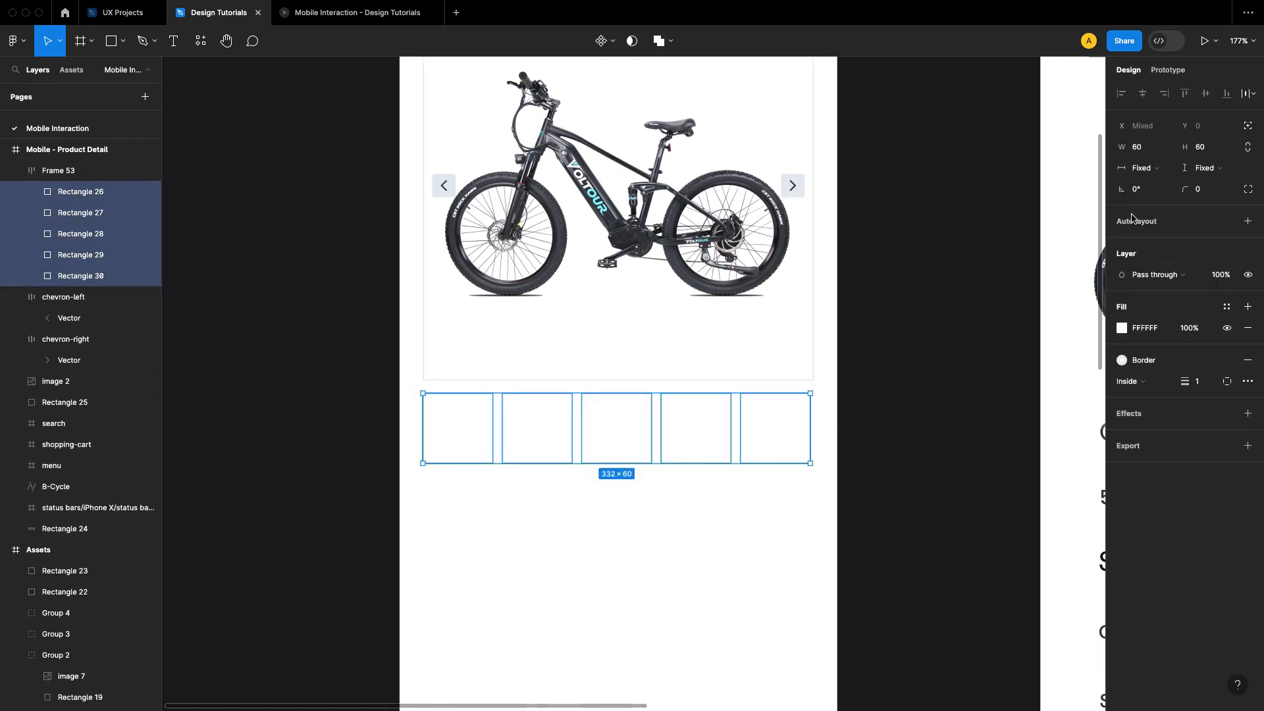
click(1146, 167)
click(1149, 180)
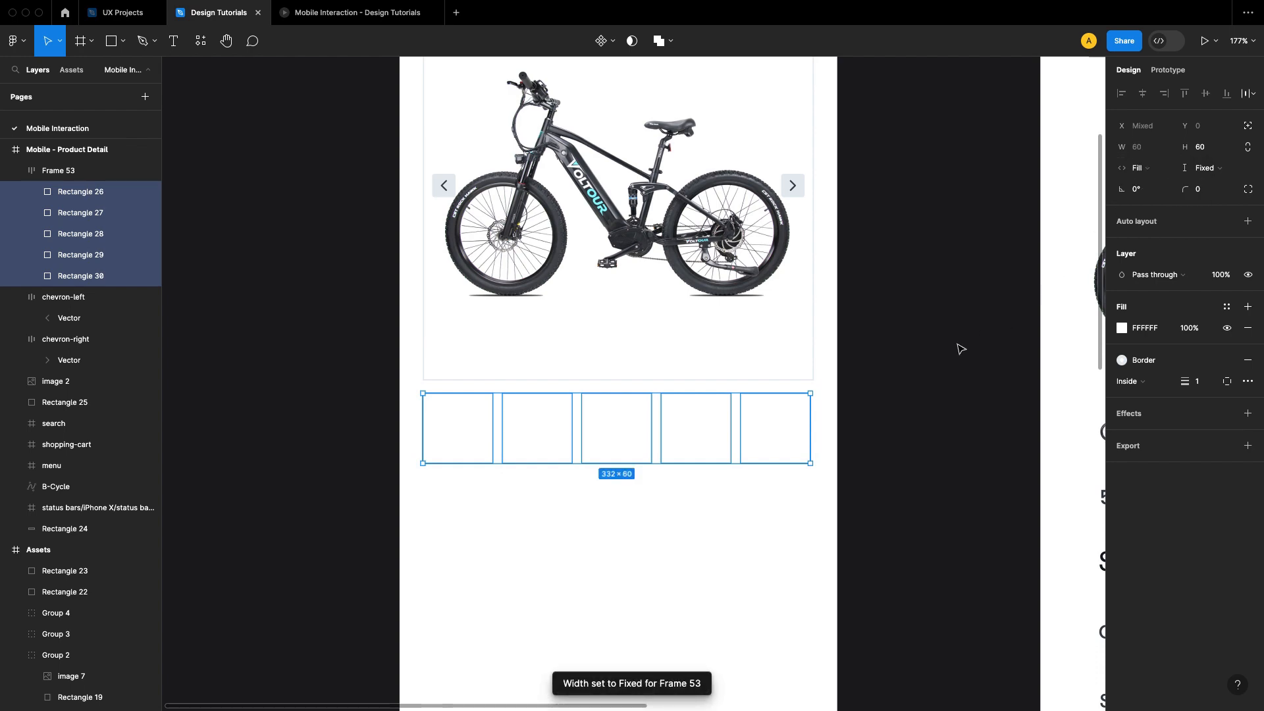
click(960, 349)
Step: Widen the thumbnail row frame to 335 px so its right edge meets the gallery's right edge
click(787, 430)
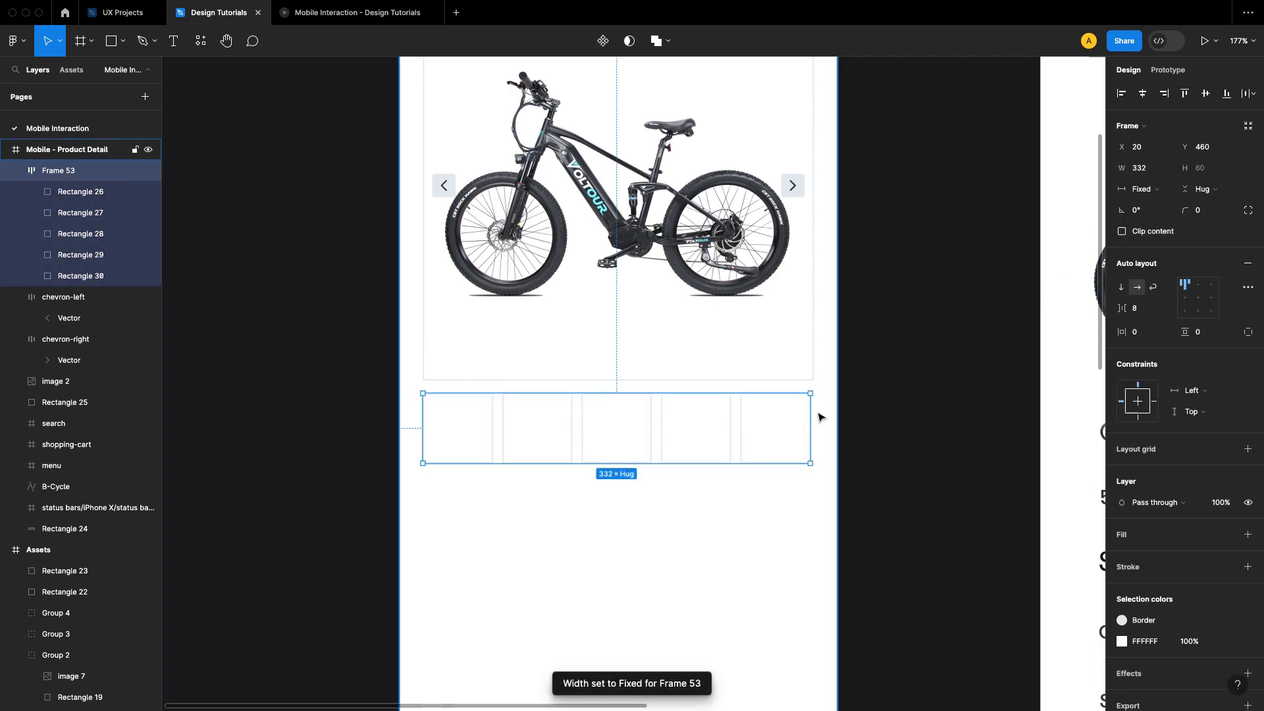
scroll(818, 417, up, 10)
drag(773, 333, 794, 333)
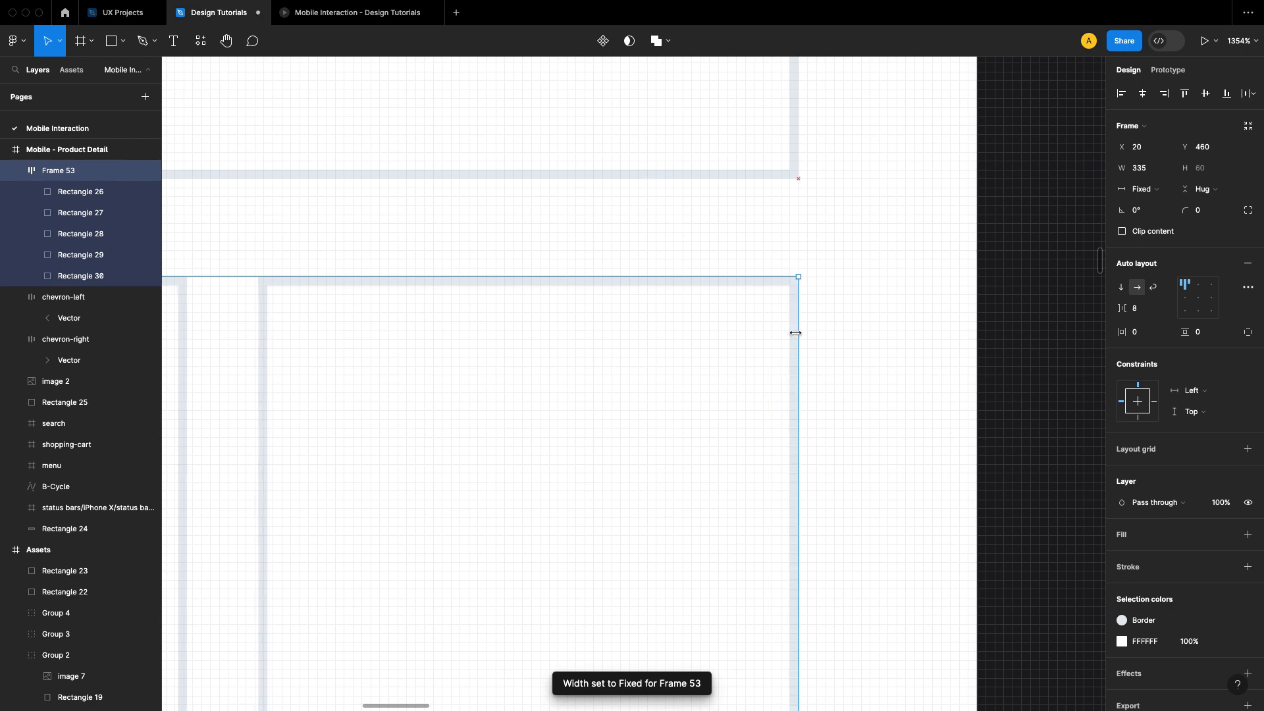
scroll(829, 338, down, 10)
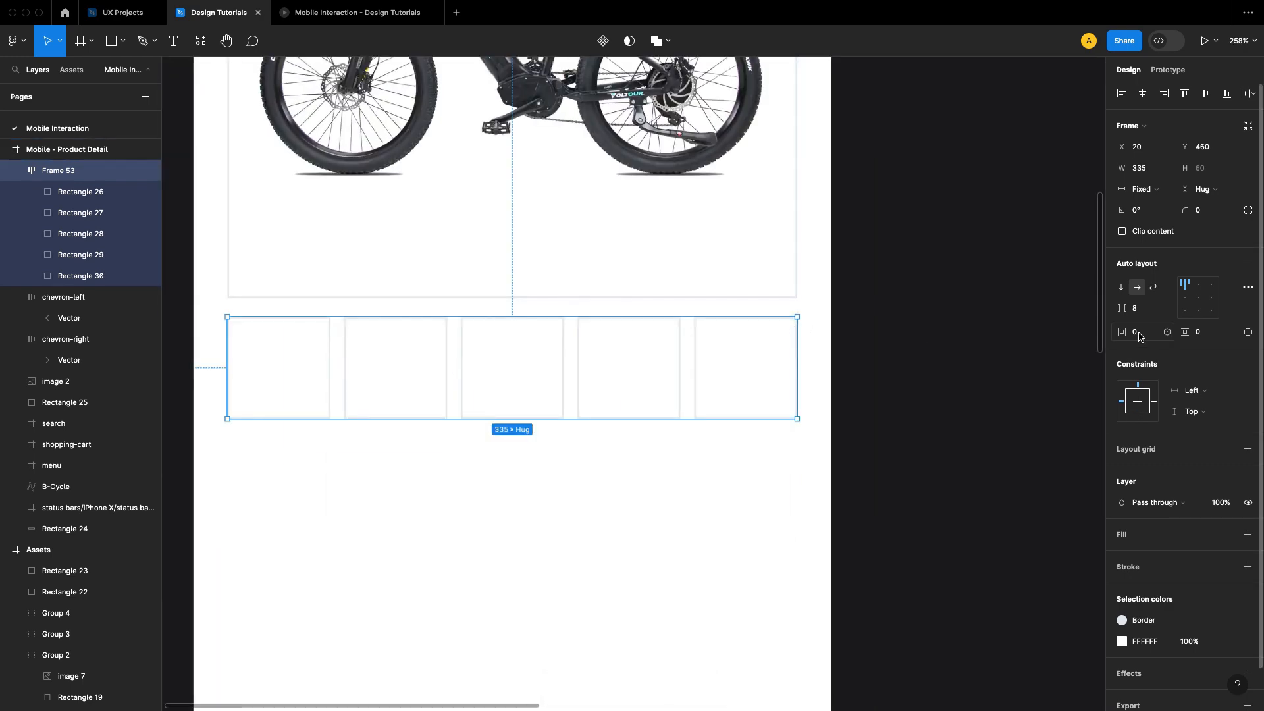
Step: Try a 6 px gap between the thumbnails, and set it back to 8 px
click(1141, 310)
text(6)
key(Return)
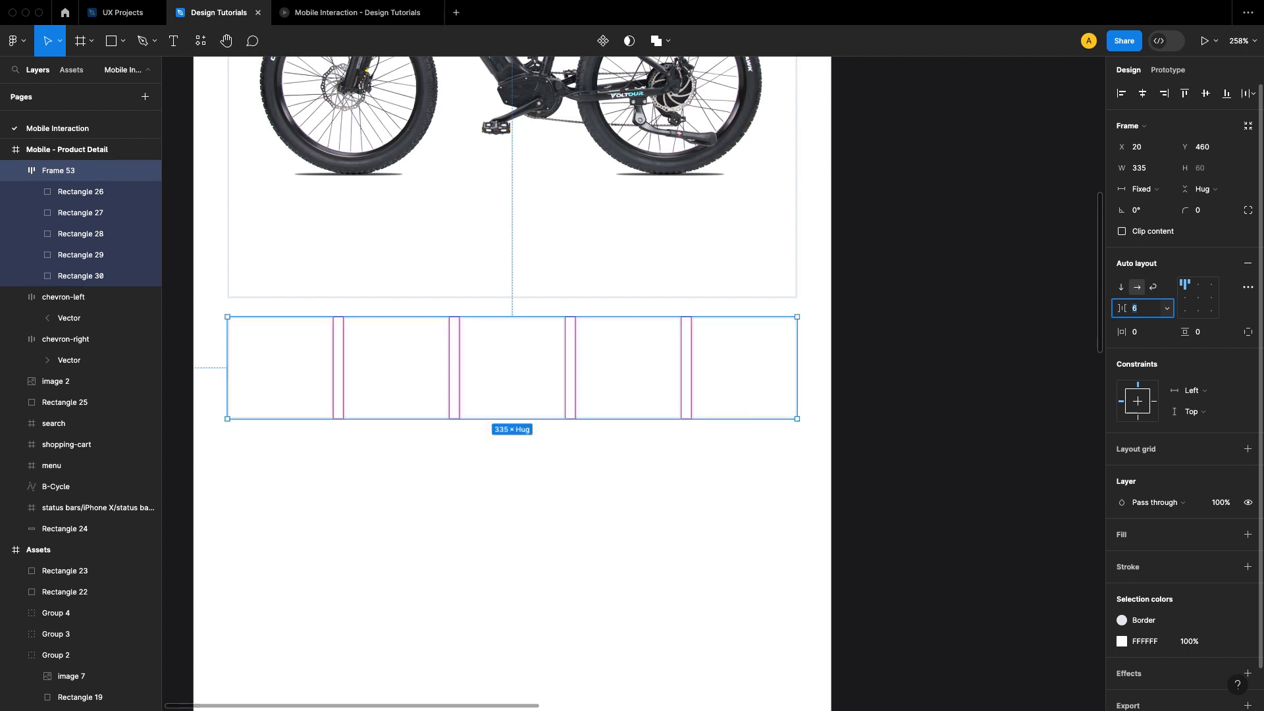
text(8)
key(Return)
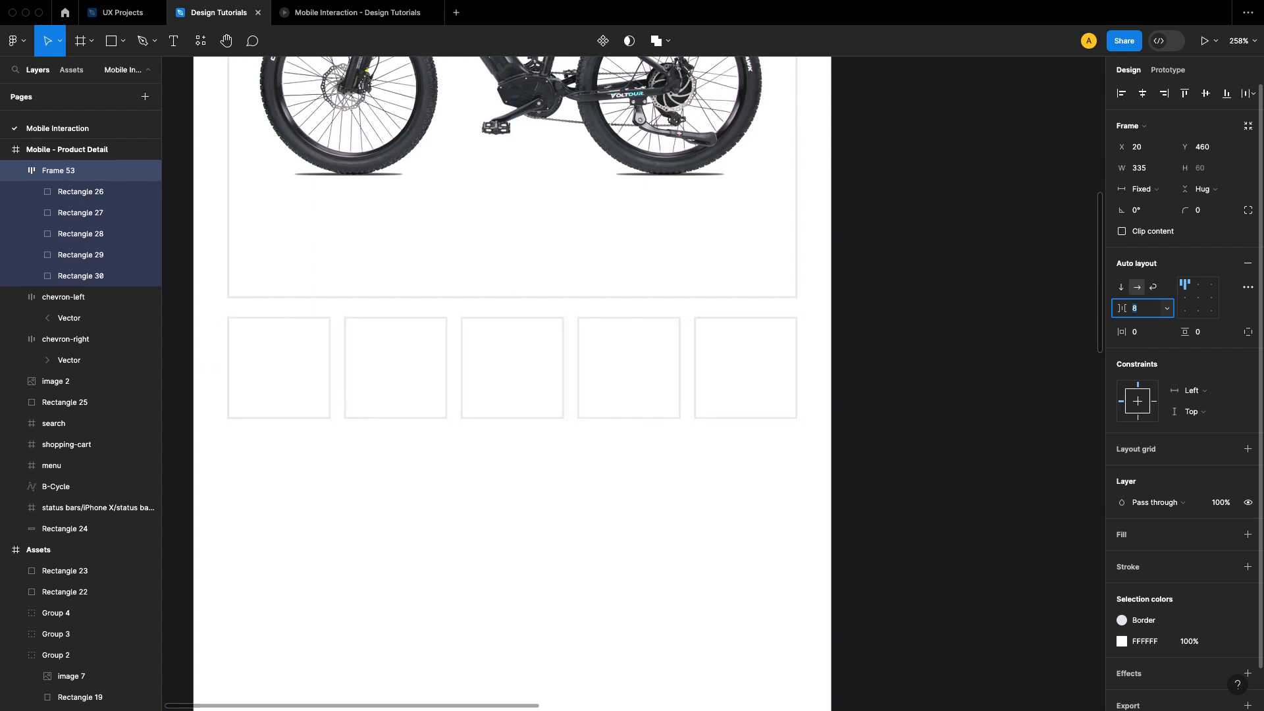
click(866, 310)
Step: Ungroup the thumbnail row so the five squares become separate layers
scroll(865, 310, left, 2)
click(468, 327)
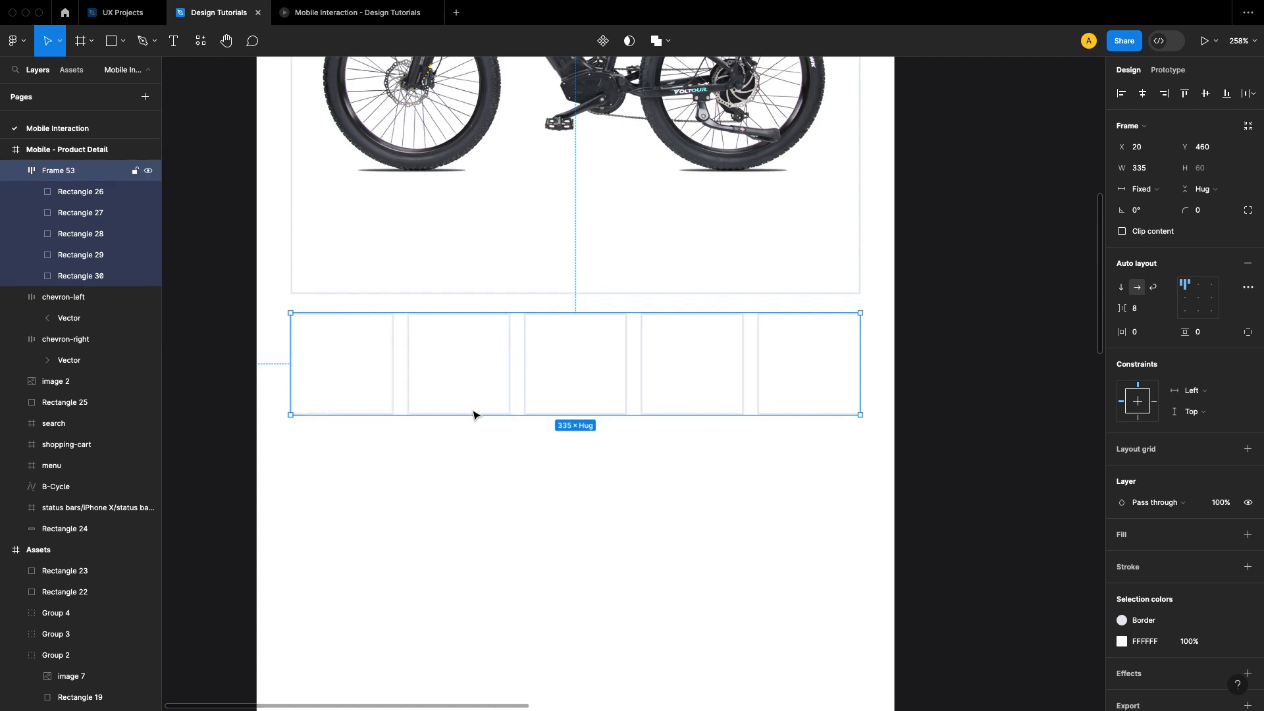
right_click(472, 385)
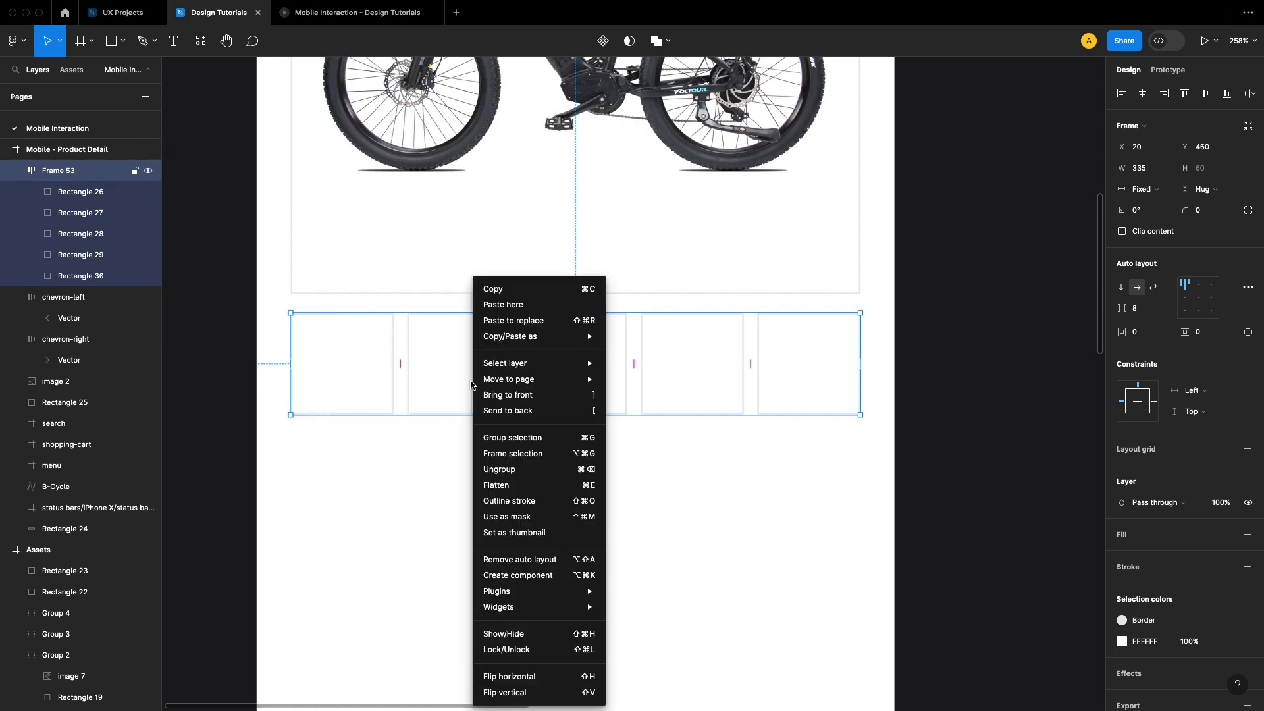
click(553, 469)
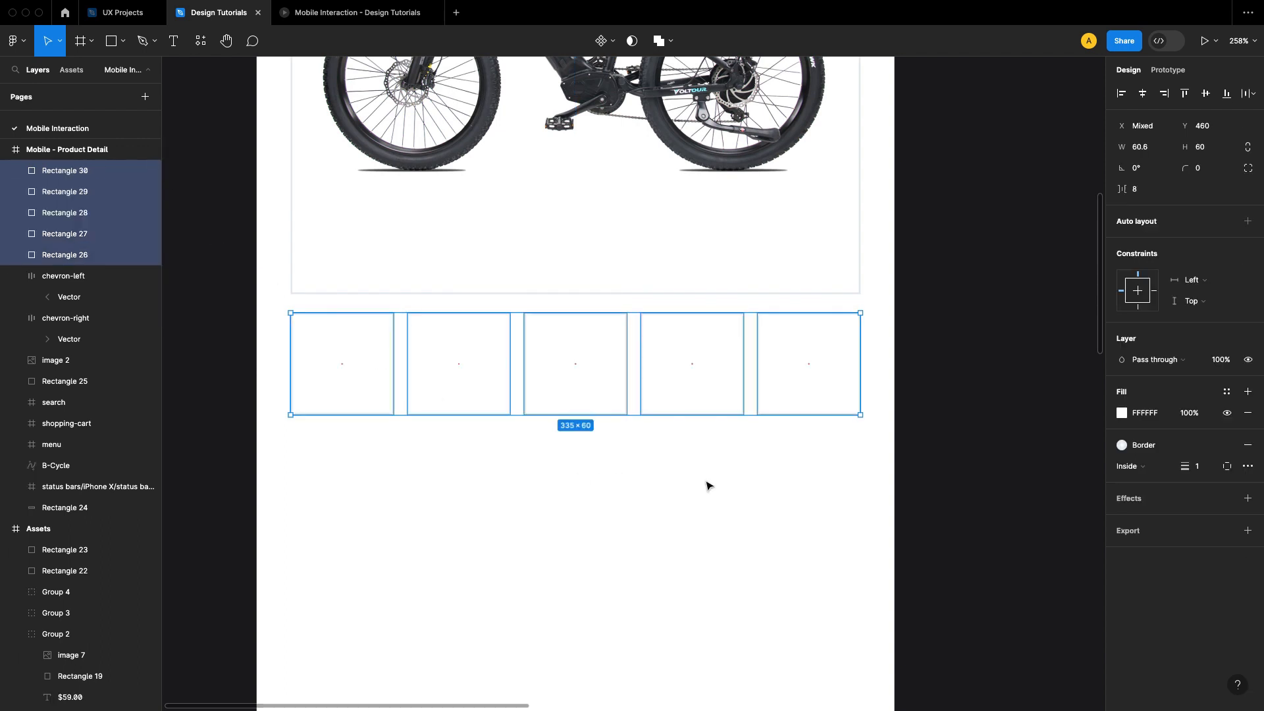
Step: Rename all five thumbnail square layers to "IMG Thumbnail"
click(973, 371)
drag(825, 441, 330, 361)
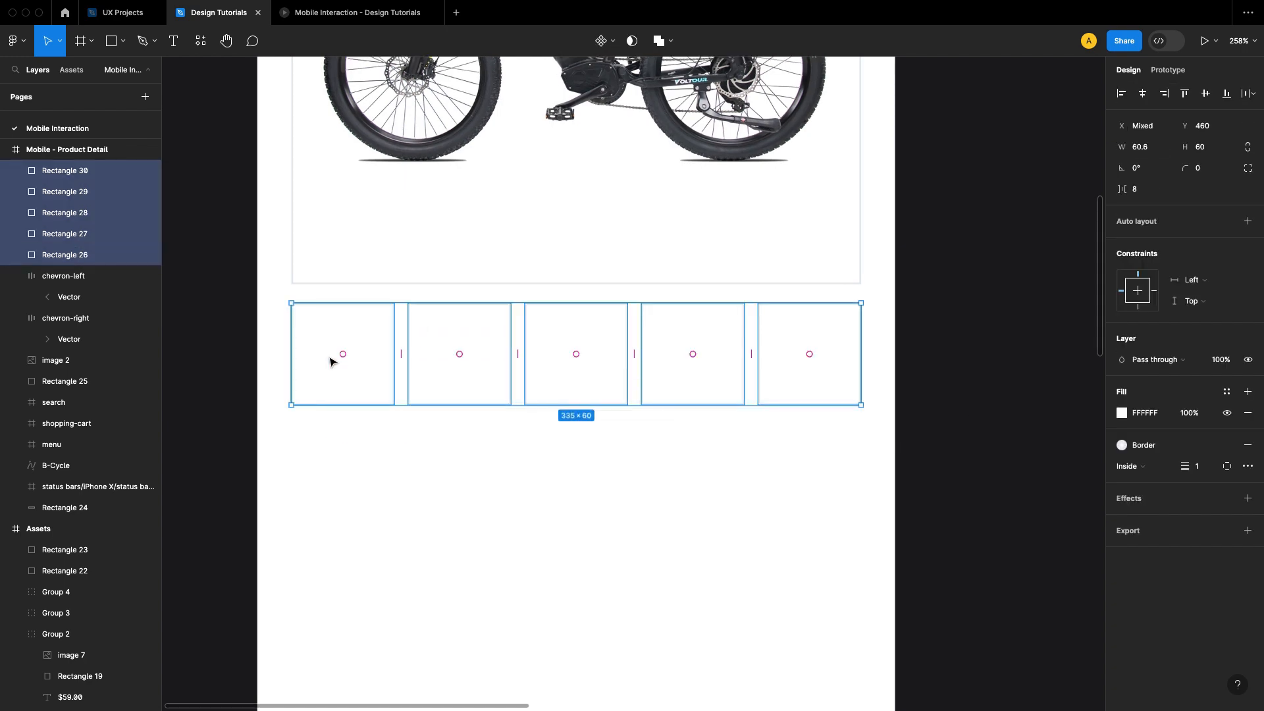
key(super+r)
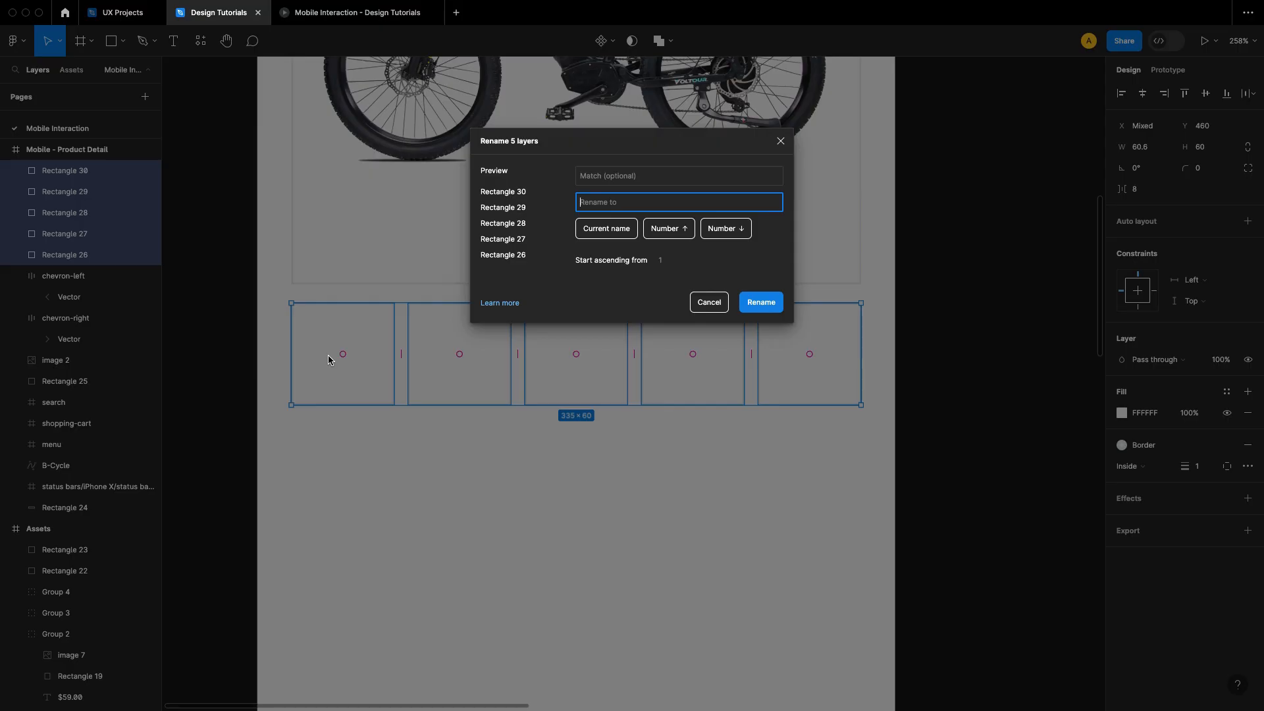
text(IMG Thumbnail)
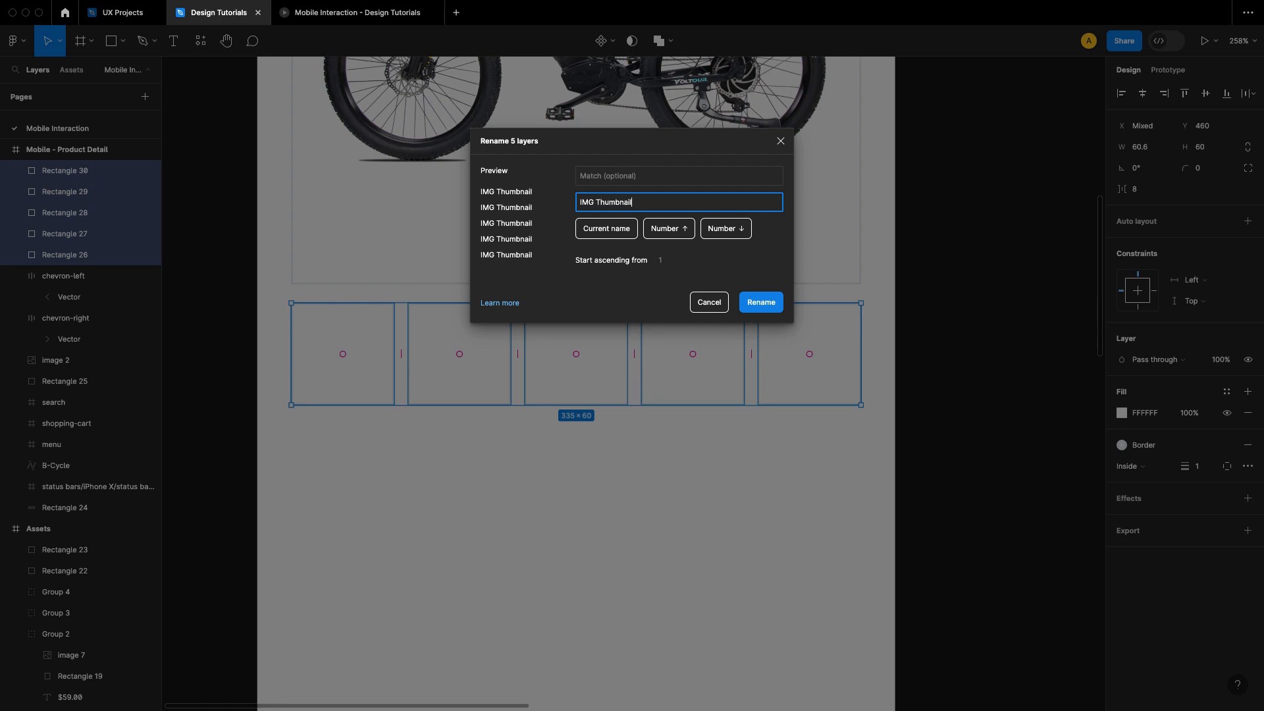
key(Return)
click(984, 359)
Step: Set the opacity of the five small bike images in the Assets frame to 100%
scroll(810, 364, right, 1)
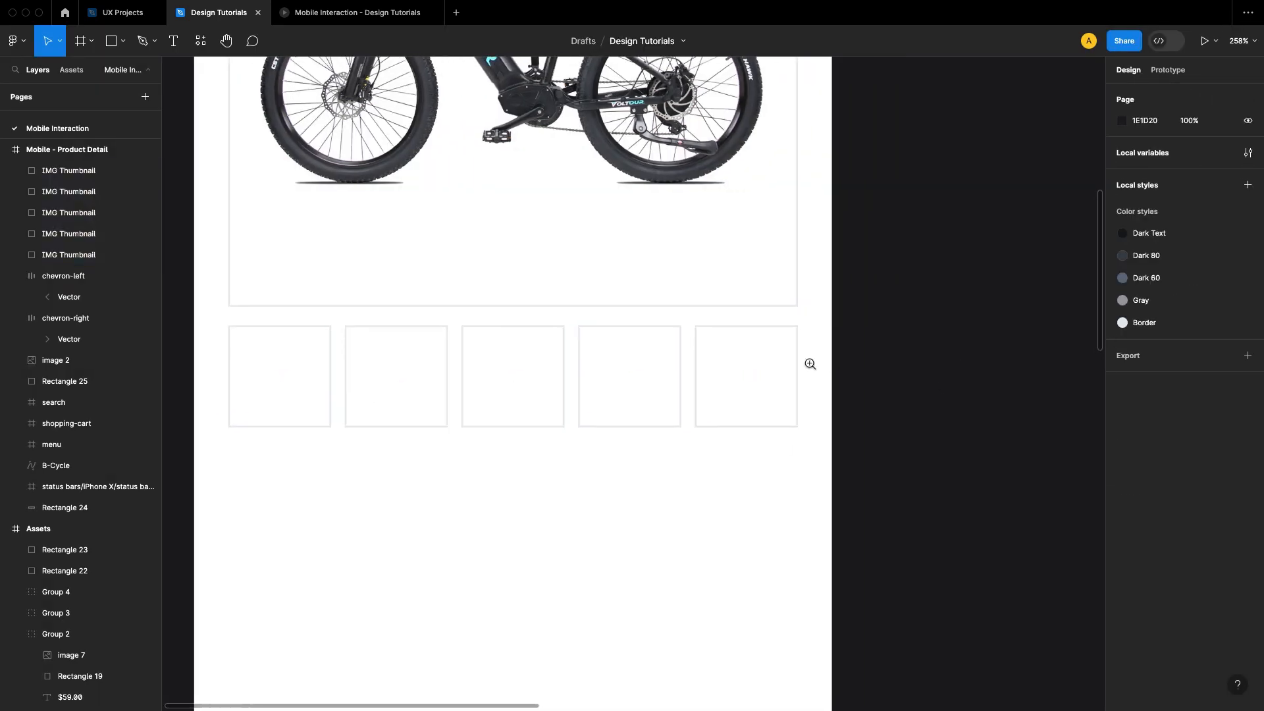
scroll(811, 364, down, 5)
scroll(680, 362, right, 4)
scroll(680, 362, up, 5)
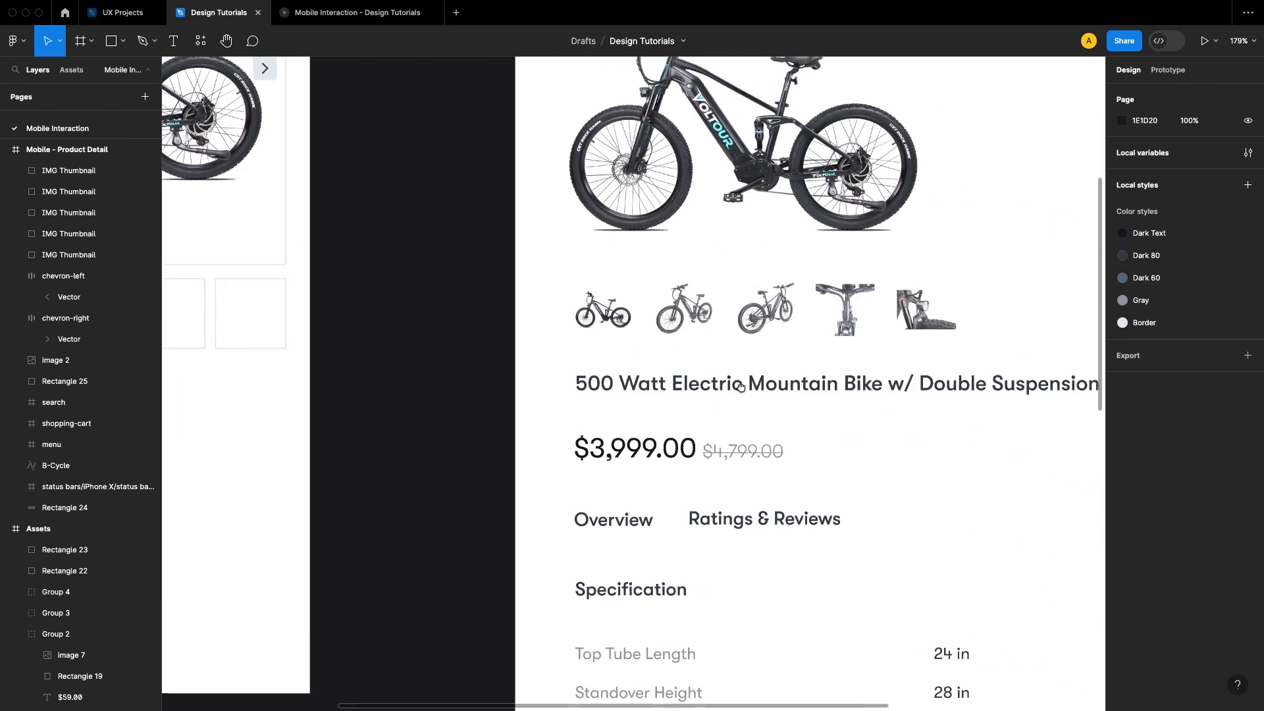
click(698, 361)
shift+click(777, 351)
shift+click(857, 351)
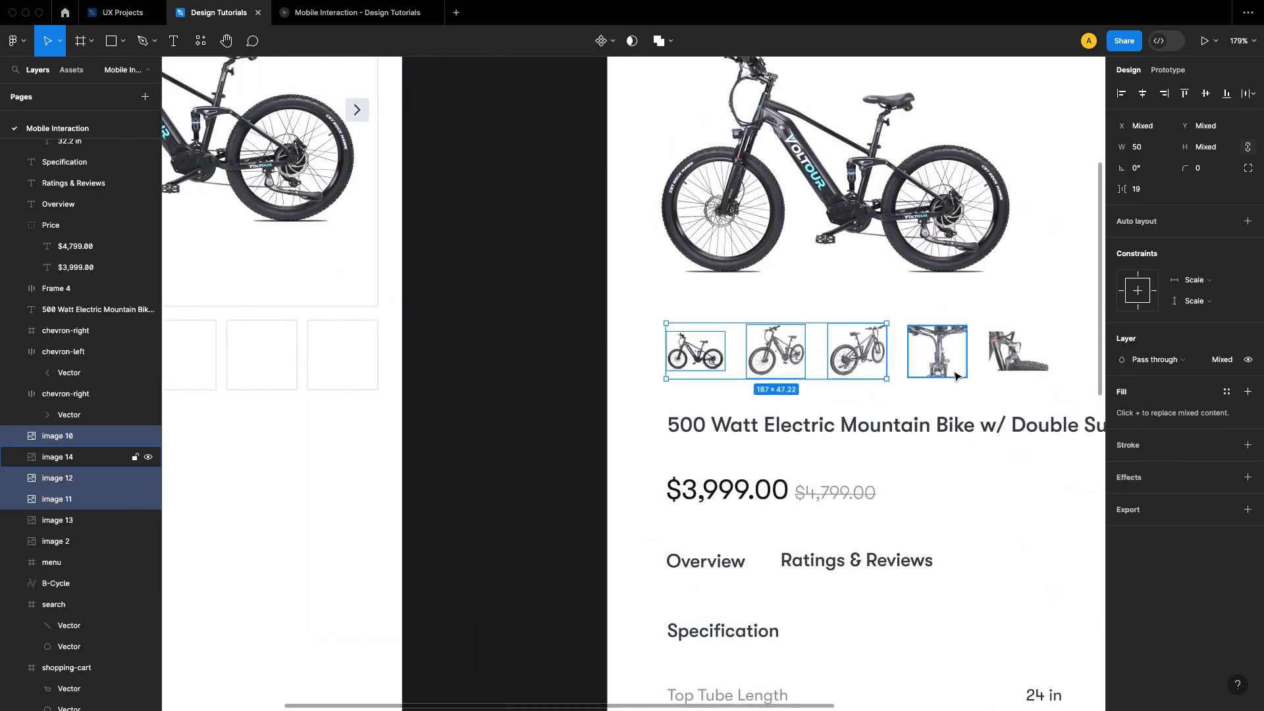
shift+click(937, 351)
shift+click(1018, 351)
key(0)
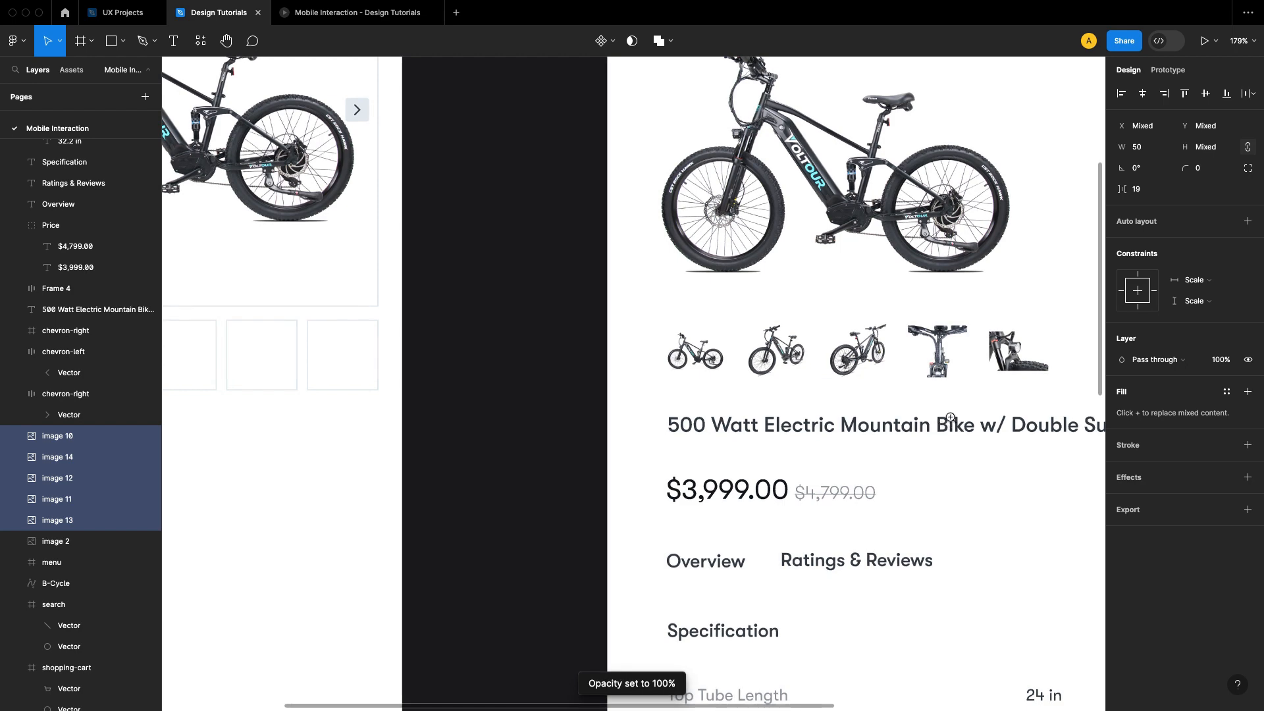
Step: Copy the five small bike images into the product detail frame, placing them in the empty area below the thumbnail boxes
scroll(880, 441, left, 3)
scroll(964, 322, down, 2)
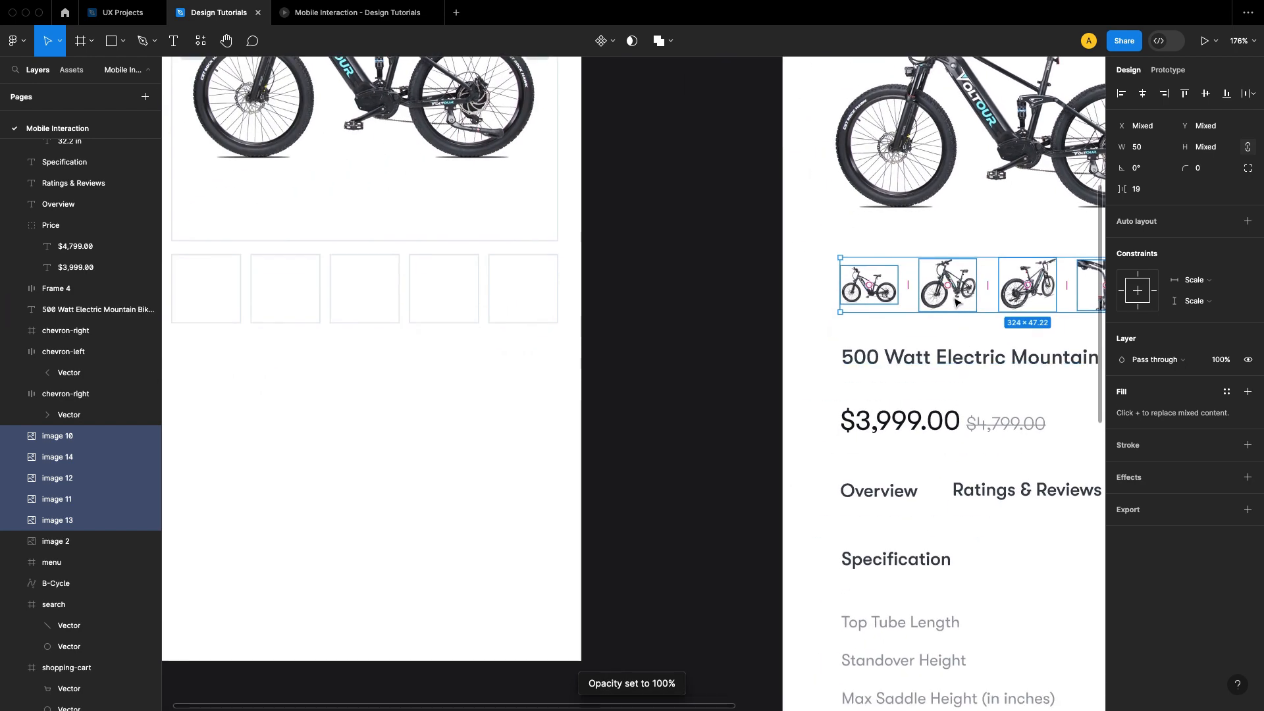
right_click(954, 298)
click(954, 306)
click(428, 426)
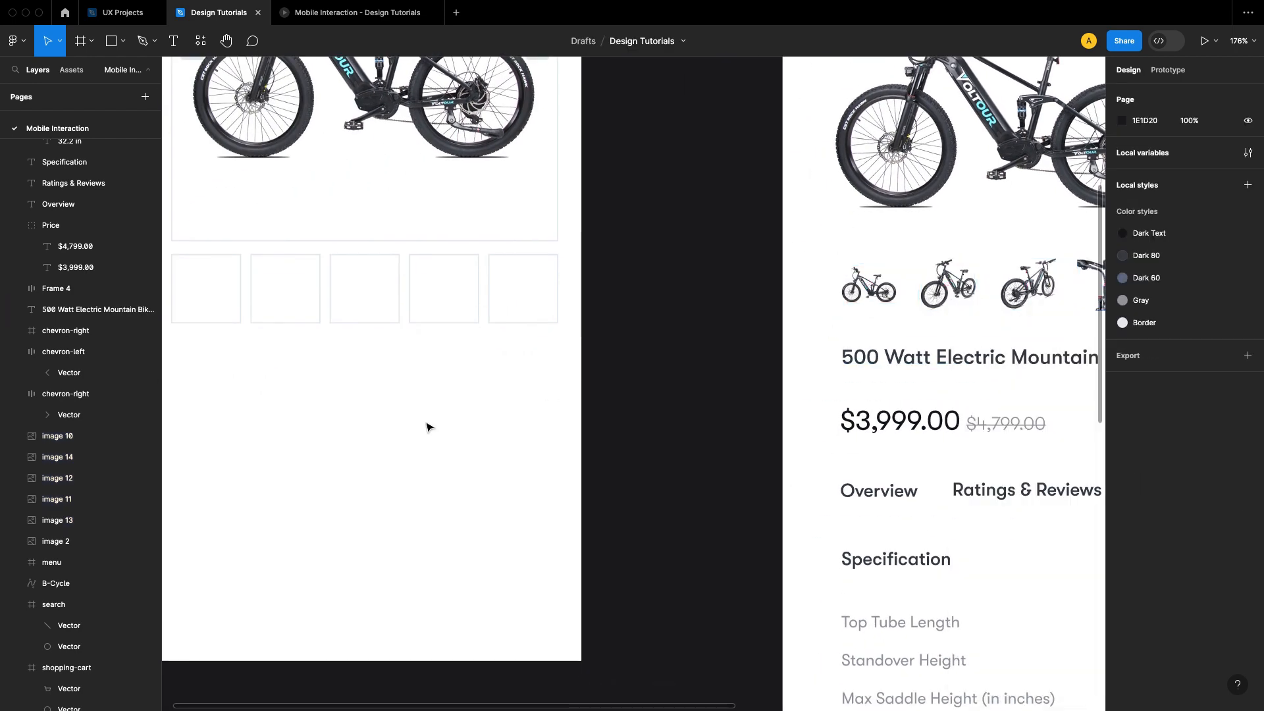
scroll(389, 420, left, 3)
right_click(346, 413)
click(388, 306)
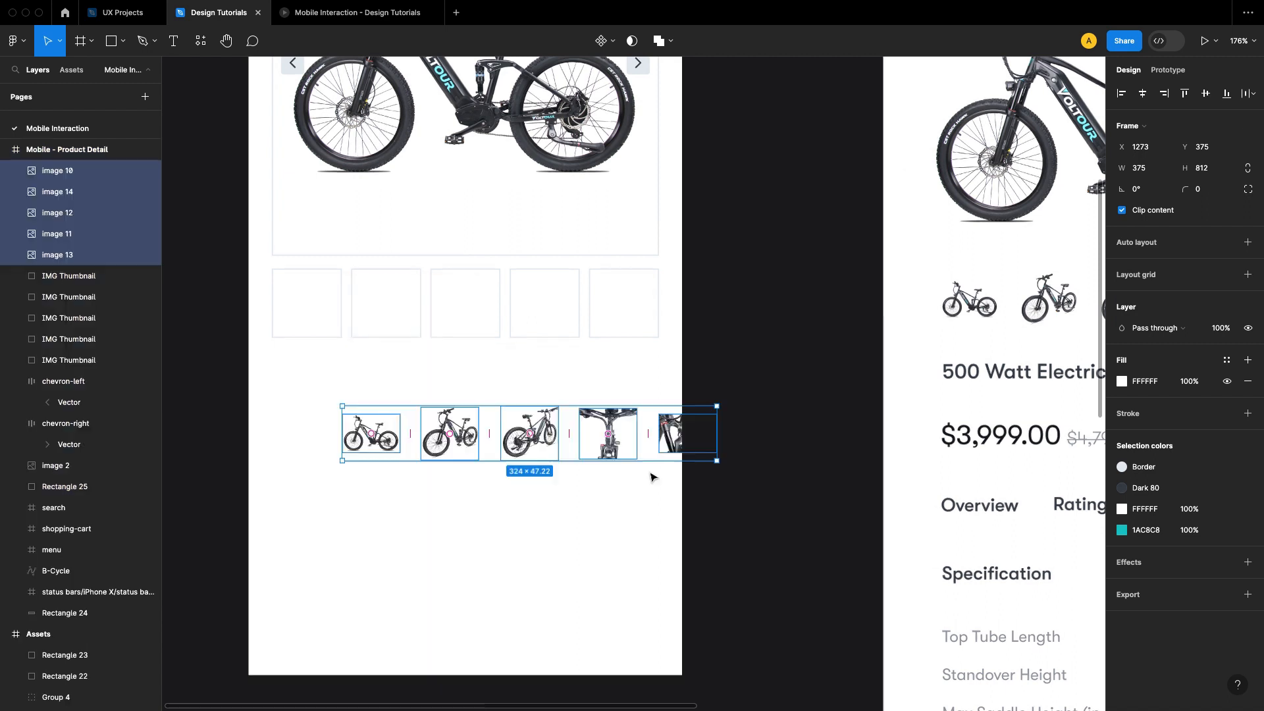
drag(546, 443, 458, 466)
click(690, 403)
scroll(690, 403, up, 5)
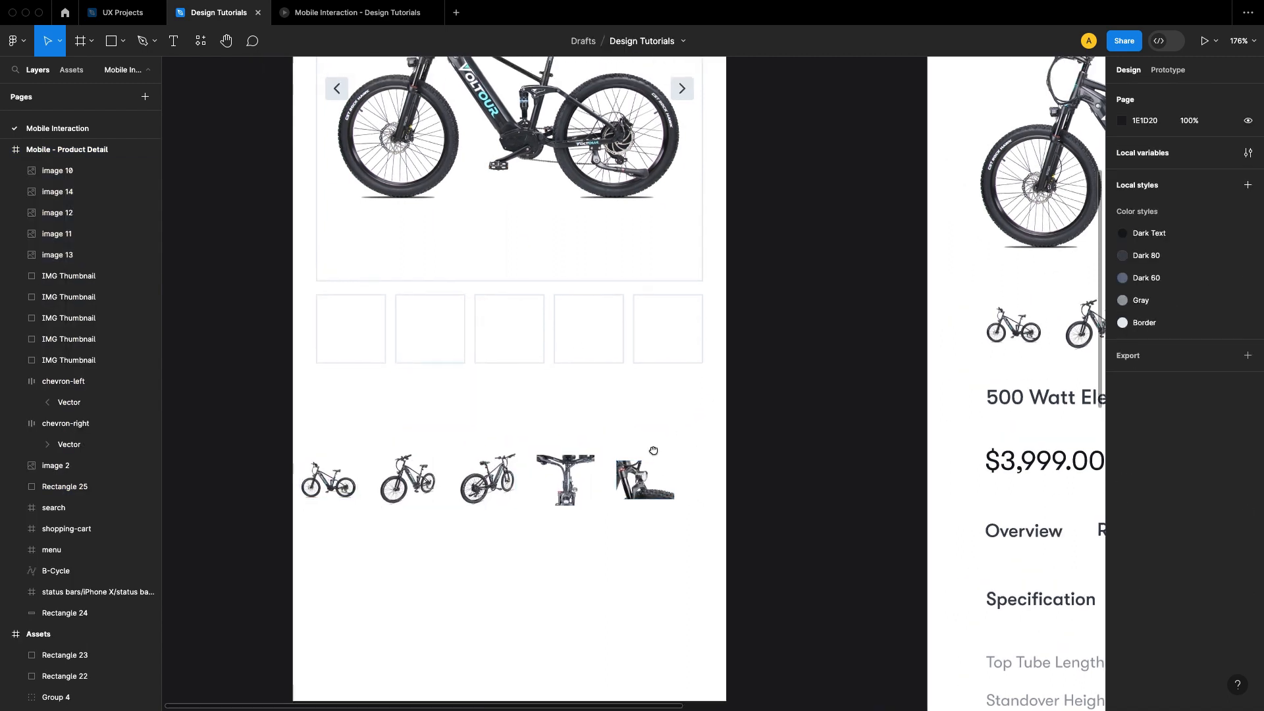
Step: Place the side-view bike image in the first thumbnail box, centering the image and box on each other horizontally and vertically
drag(379, 520, 407, 340)
scroll(398, 310, up, 3)
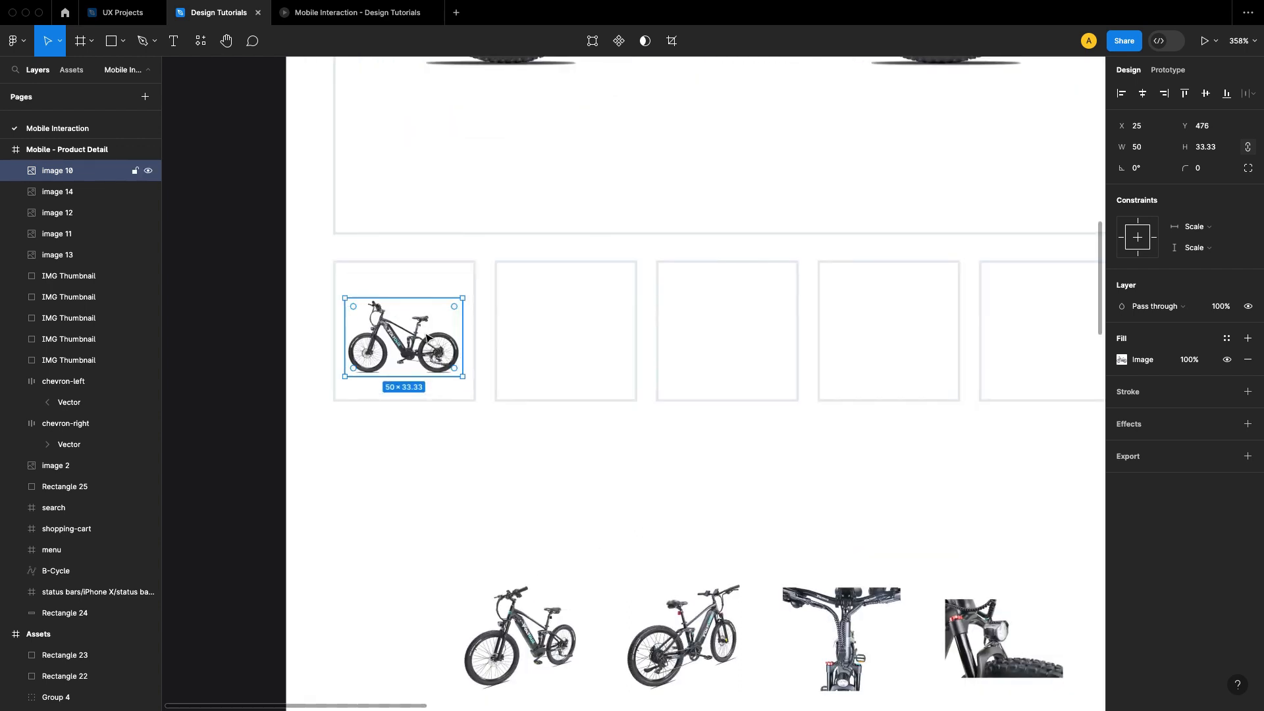
shift+click(442, 282)
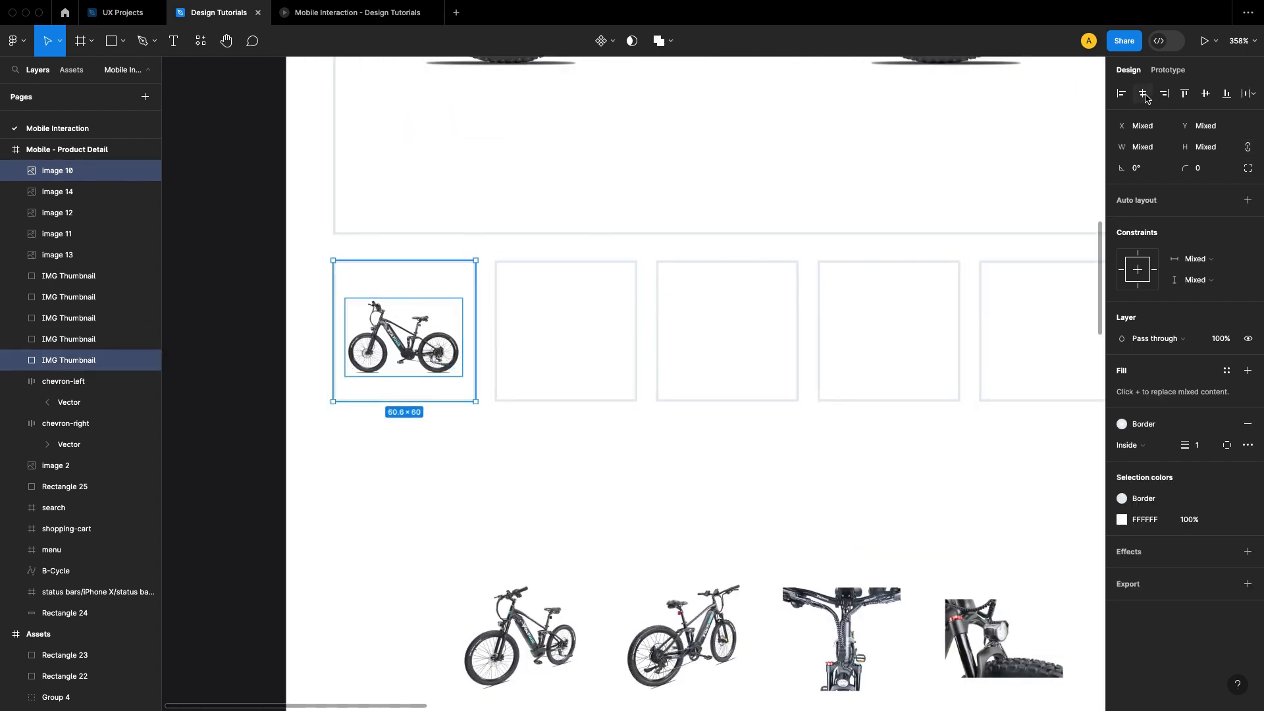
click(1205, 95)
click(564, 569)
Step: Place the front-angle bike image in the second thumbnail box and center the image and box on each other
drag(536, 625, 578, 317)
shift+click(601, 399)
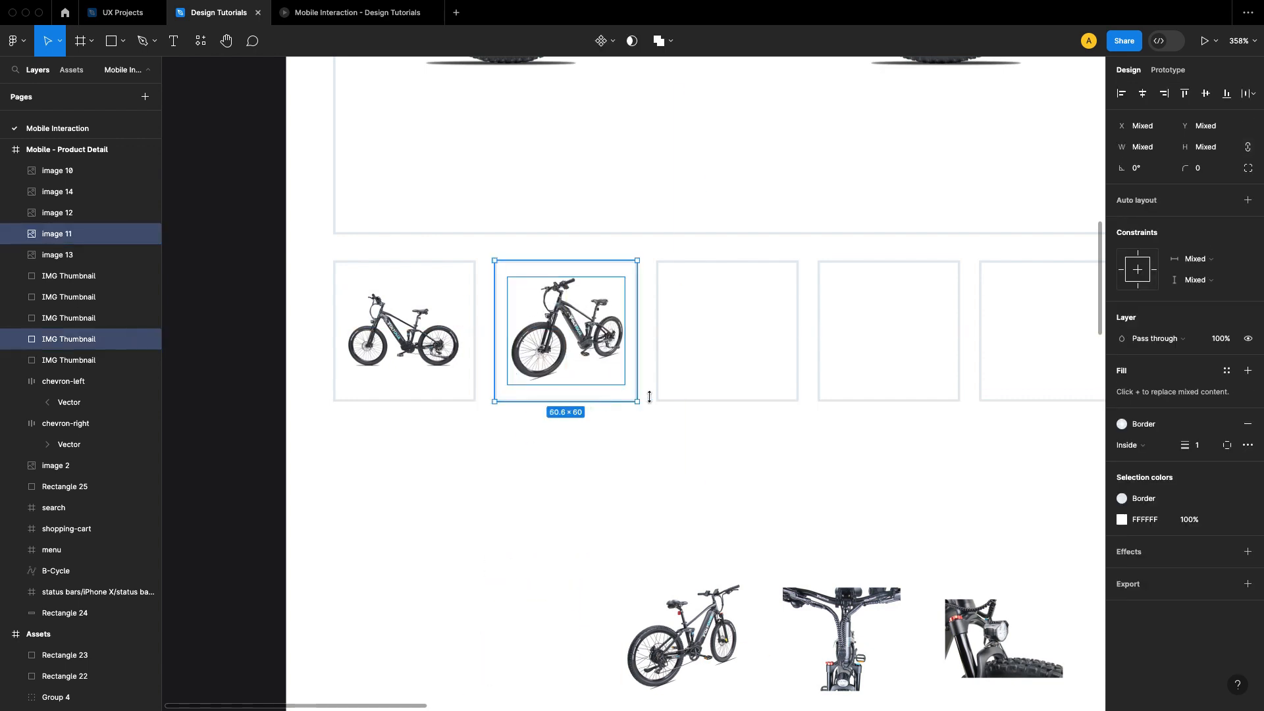
click(1143, 95)
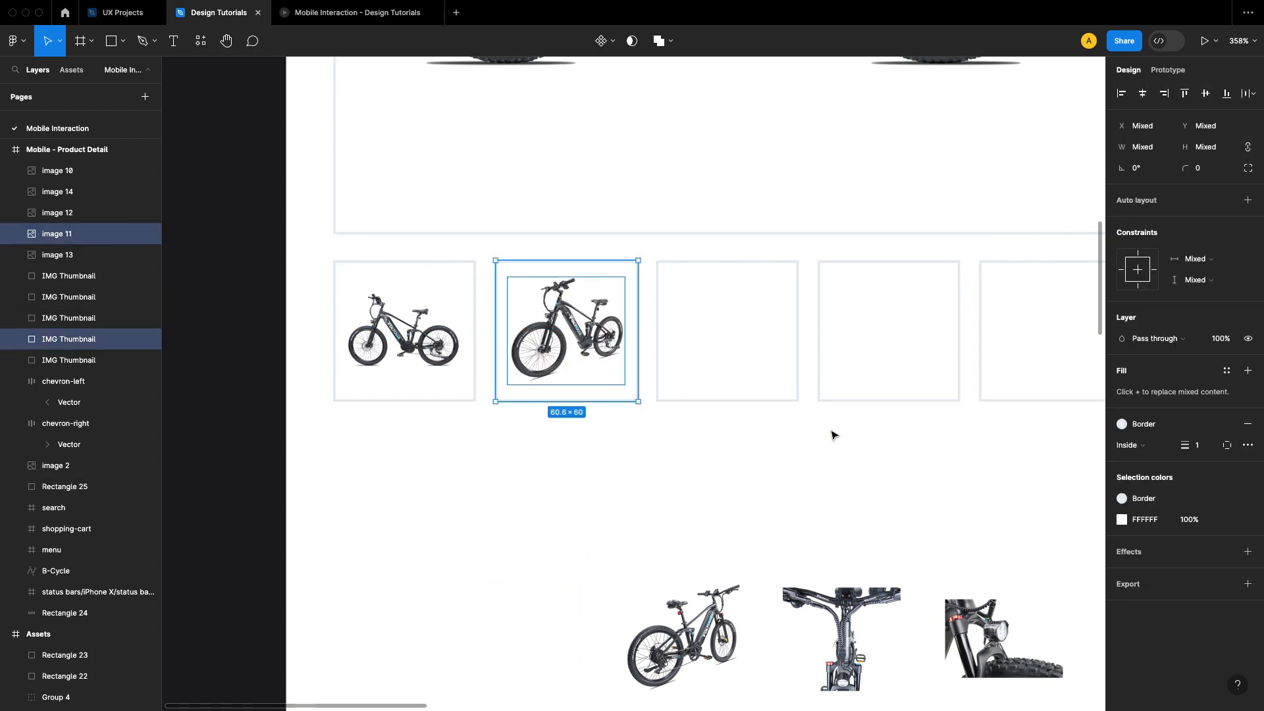
click(832, 435)
Step: Place the rear-angle bike image in the third thumbnail box and center the image and box on each other
scroll(759, 474, right, 2)
drag(645, 592, 689, 306)
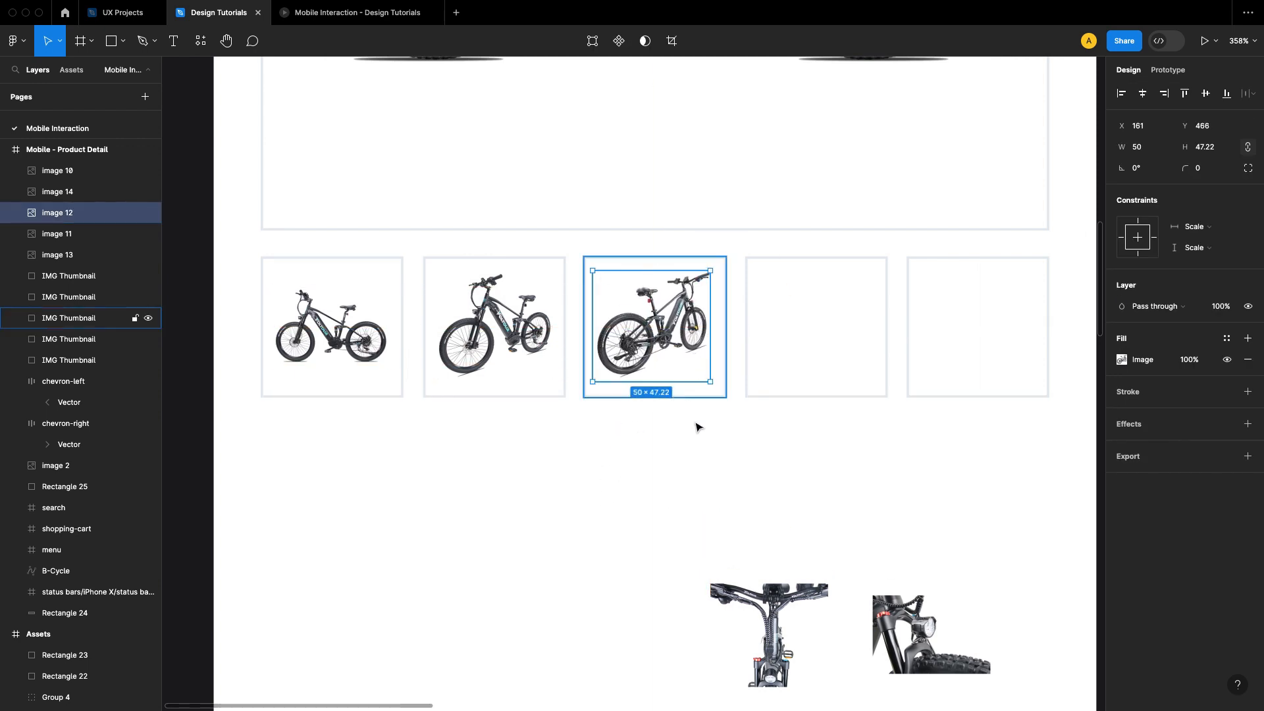
shift+click(649, 321)
click(1143, 93)
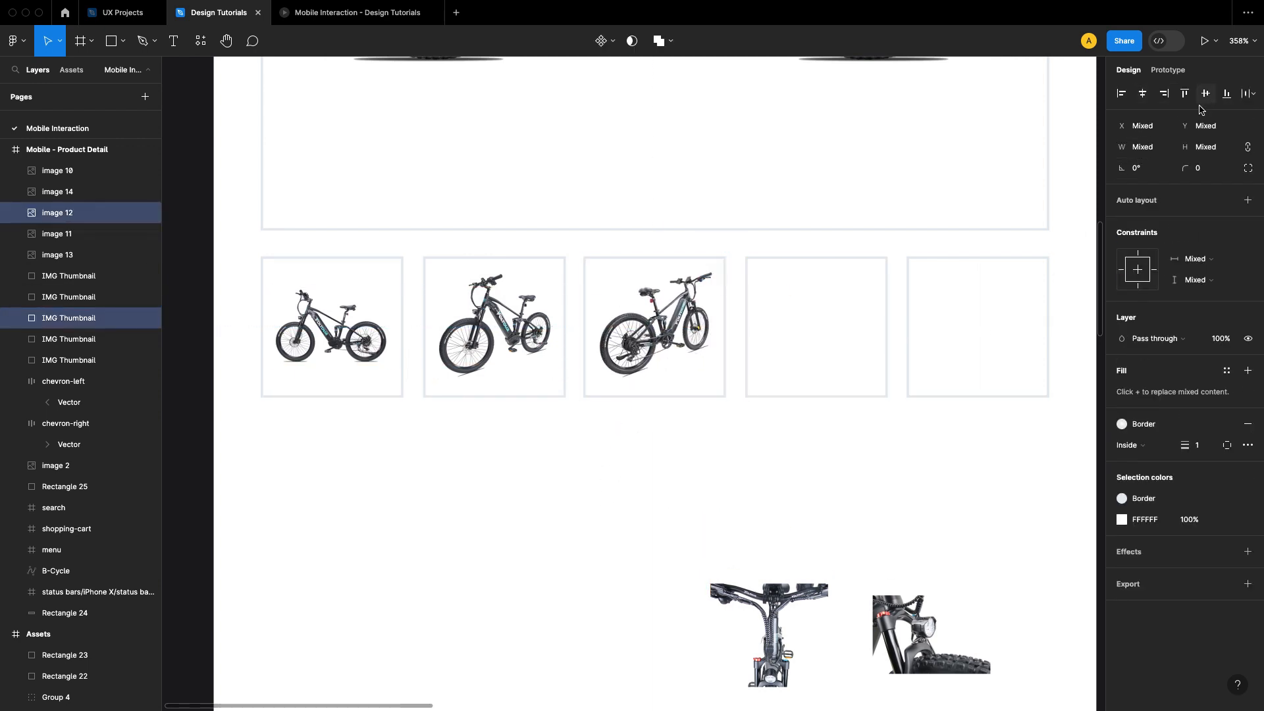
click(843, 493)
Step: Place the handlebar image in the fourth thumbnail box and center the image and box on each other
scroll(658, 593, right, 3)
drag(629, 619, 695, 335)
drag(719, 491, 674, 347)
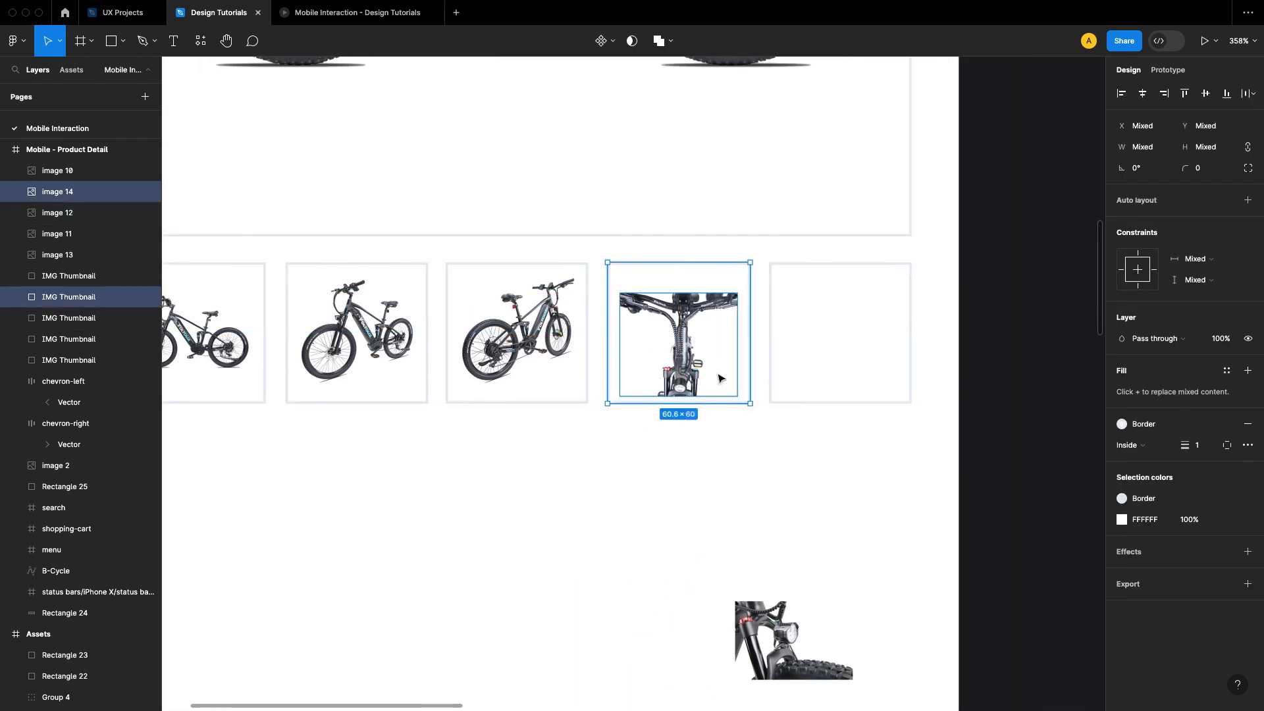
click(1206, 95)
click(836, 448)
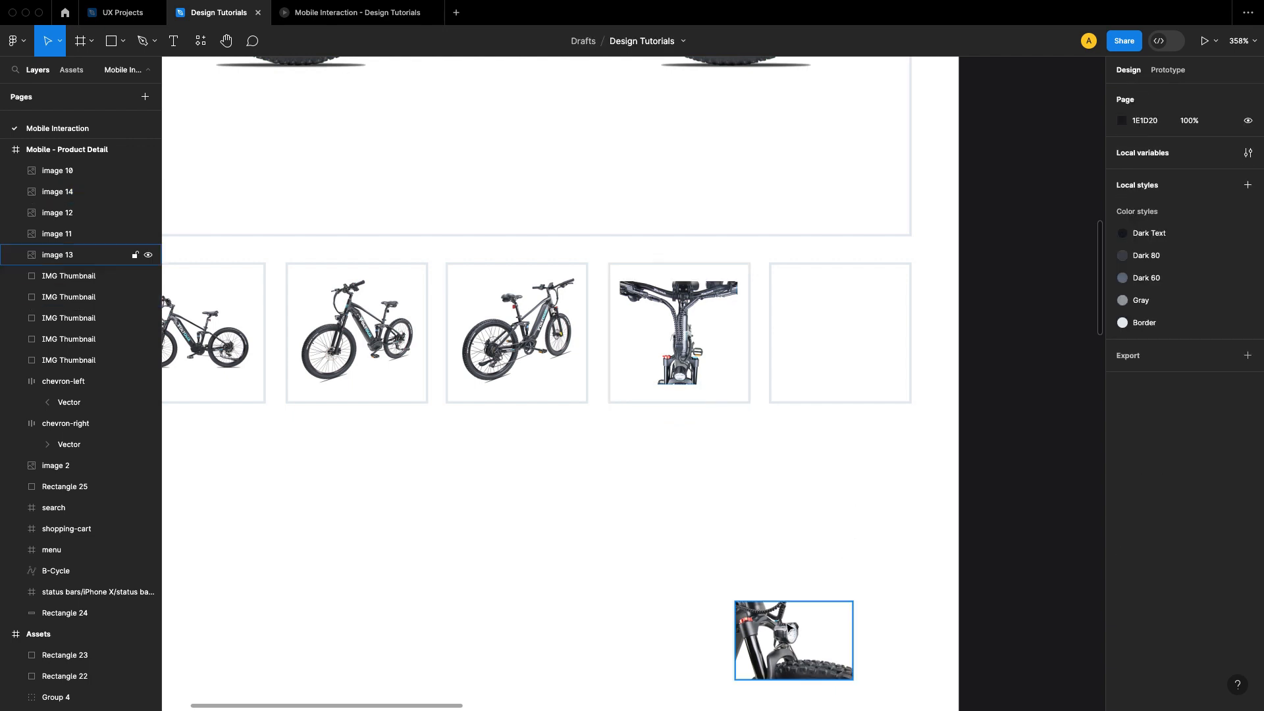
Step: Place the headlight image in the fifth thumbnail box and center the image and box on each other
drag(787, 619, 834, 306)
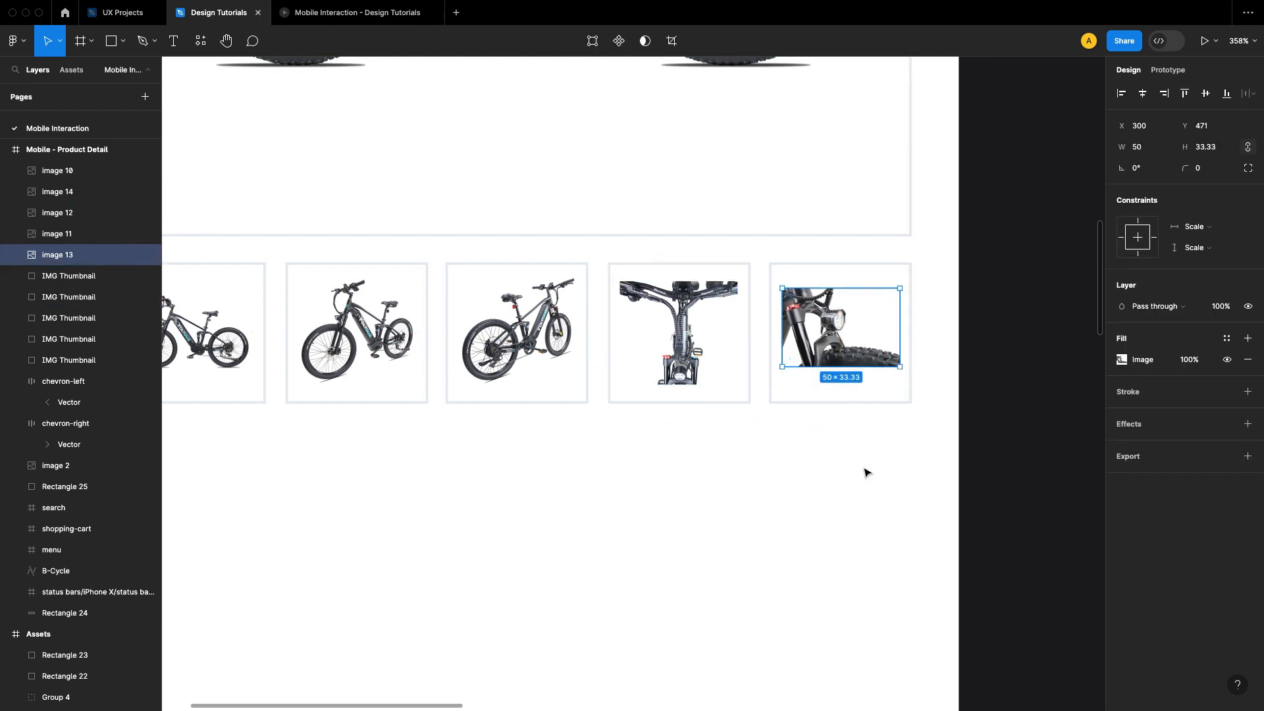
drag(864, 471, 839, 337)
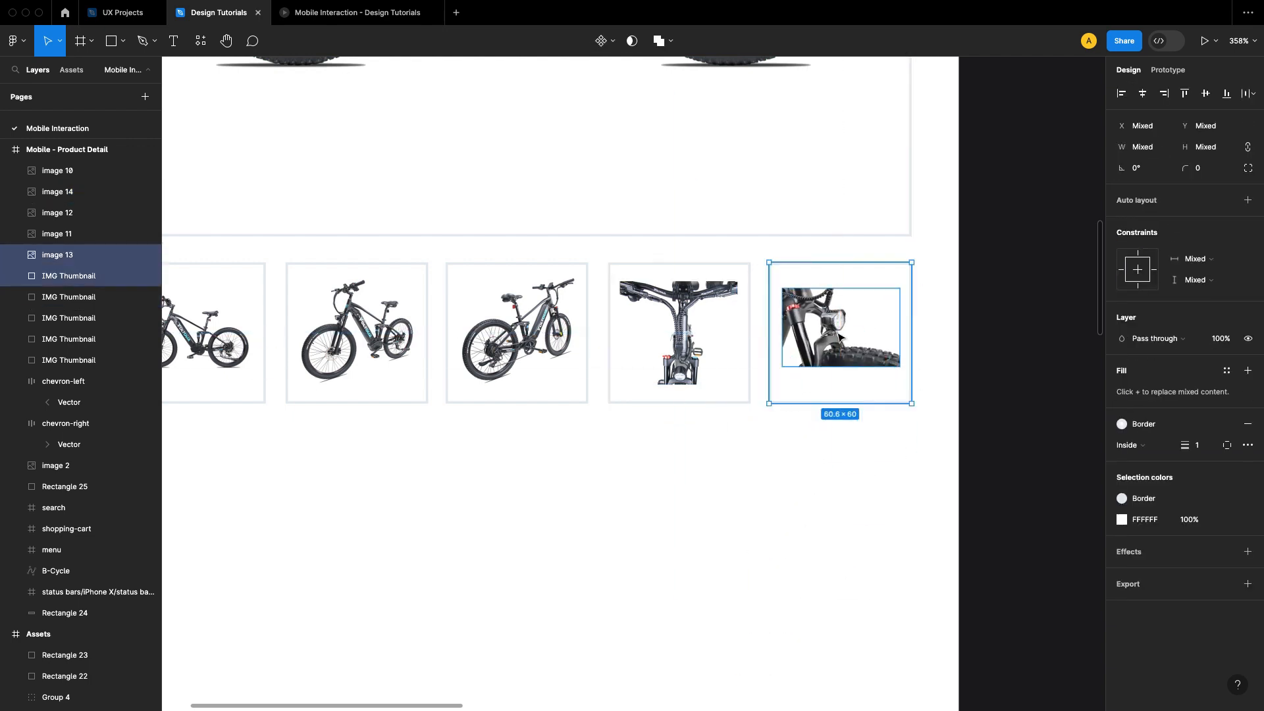
click(1206, 93)
click(964, 371)
Step: Enlarge the headlight image in the fifth thumbnail box to 56 × 37
click(893, 362)
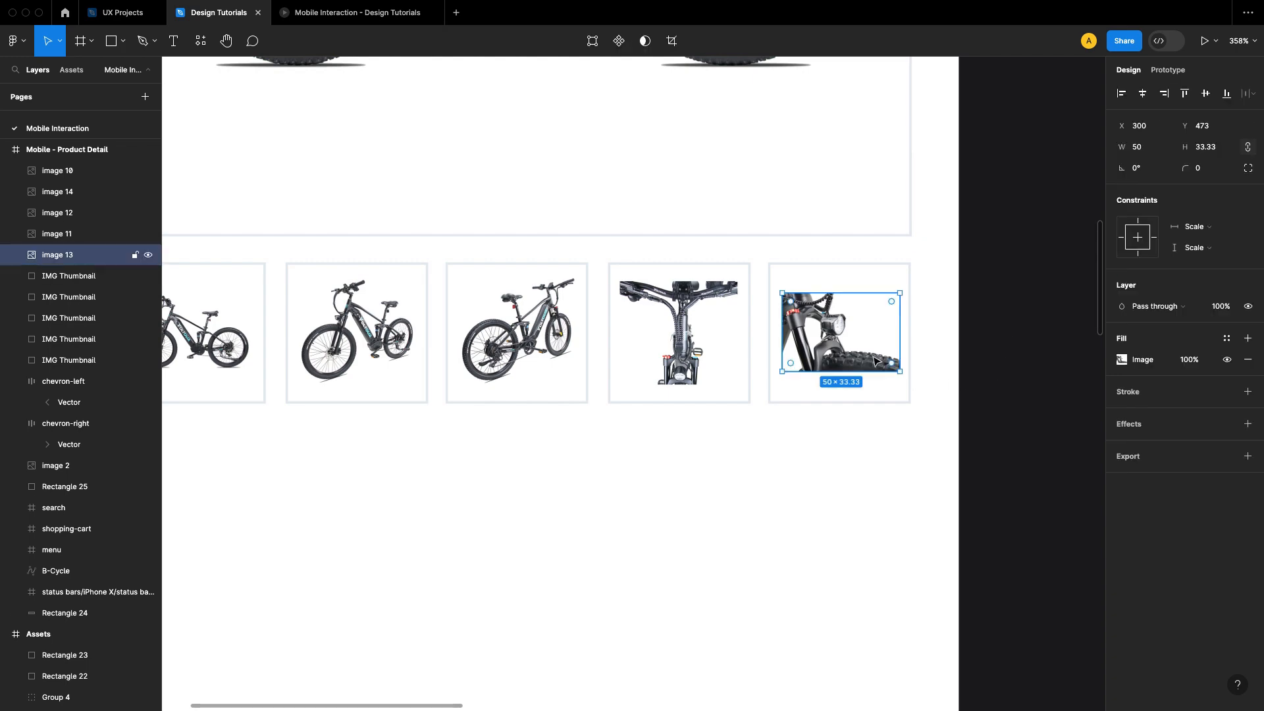
scroll(913, 353, up, 5)
drag(880, 418, 893, 428)
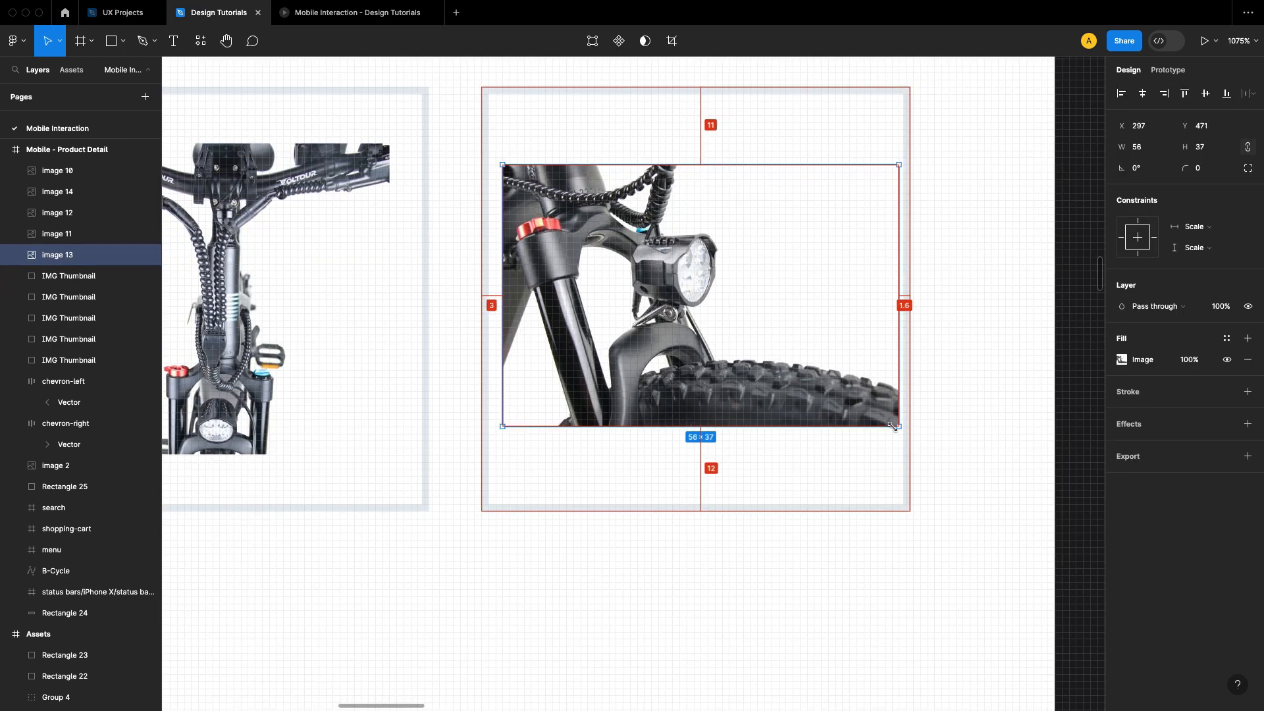
click(1018, 404)
scroll(985, 398, down, 4)
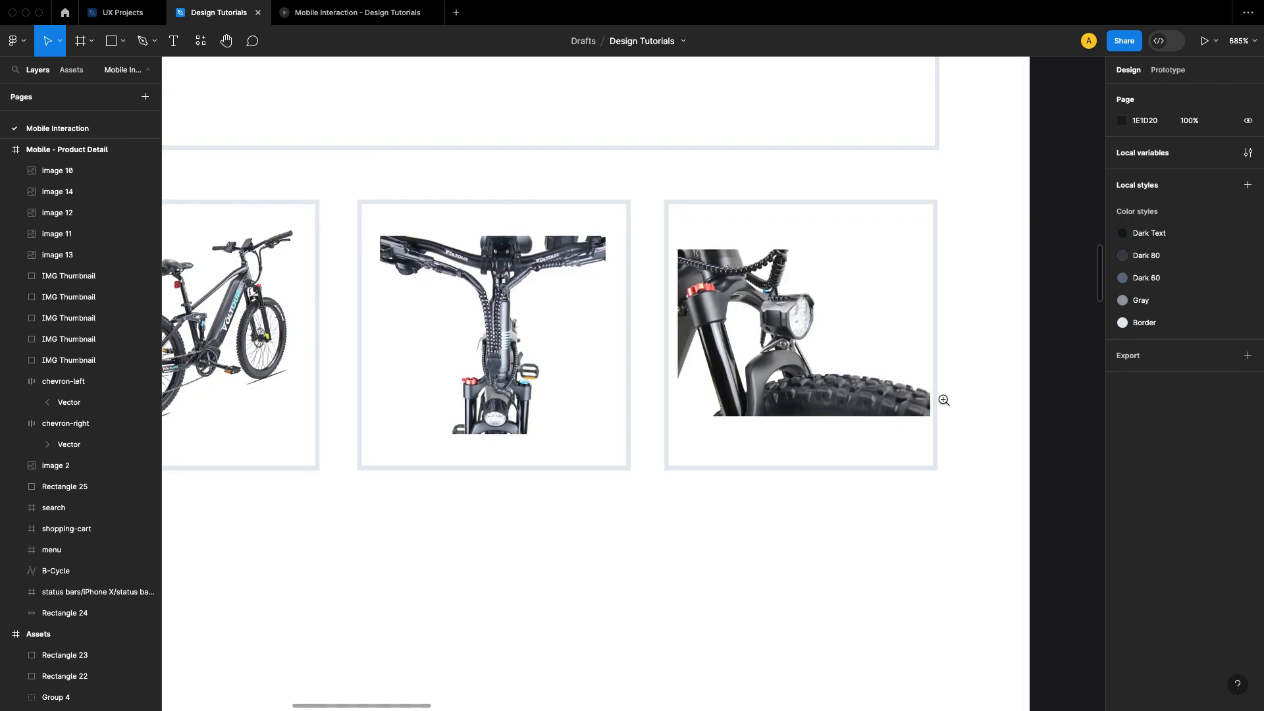
Step: Nudge the headlight image left to X 296 within the fifth thumbnail box
scroll(913, 389, down, 2)
scroll(905, 395, up, 5)
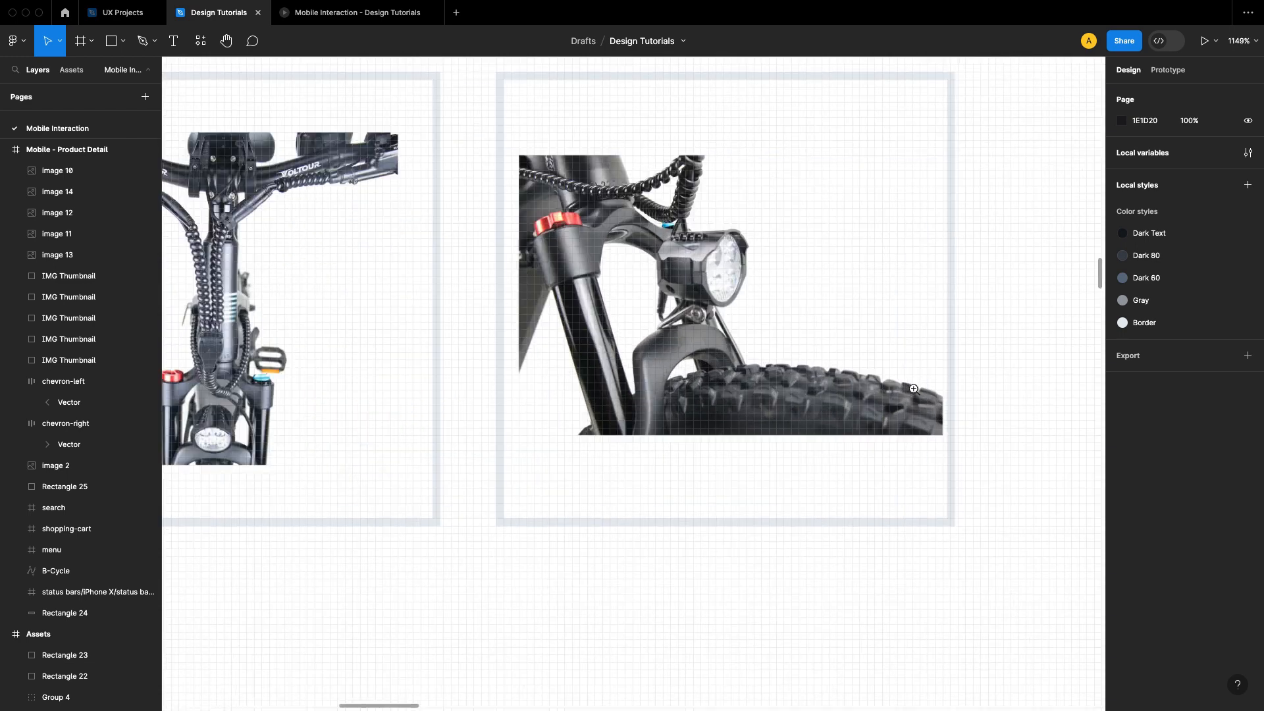
click(899, 401)
key(alt)
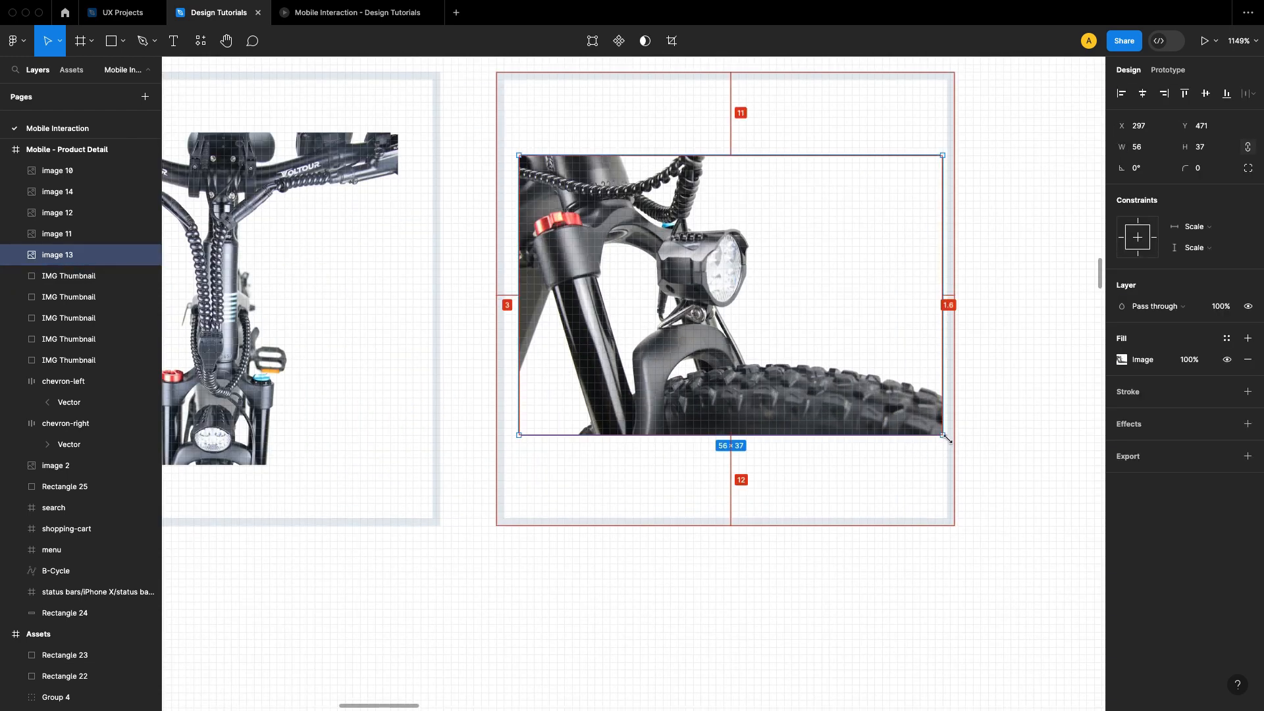
drag(946, 438, 943, 434)
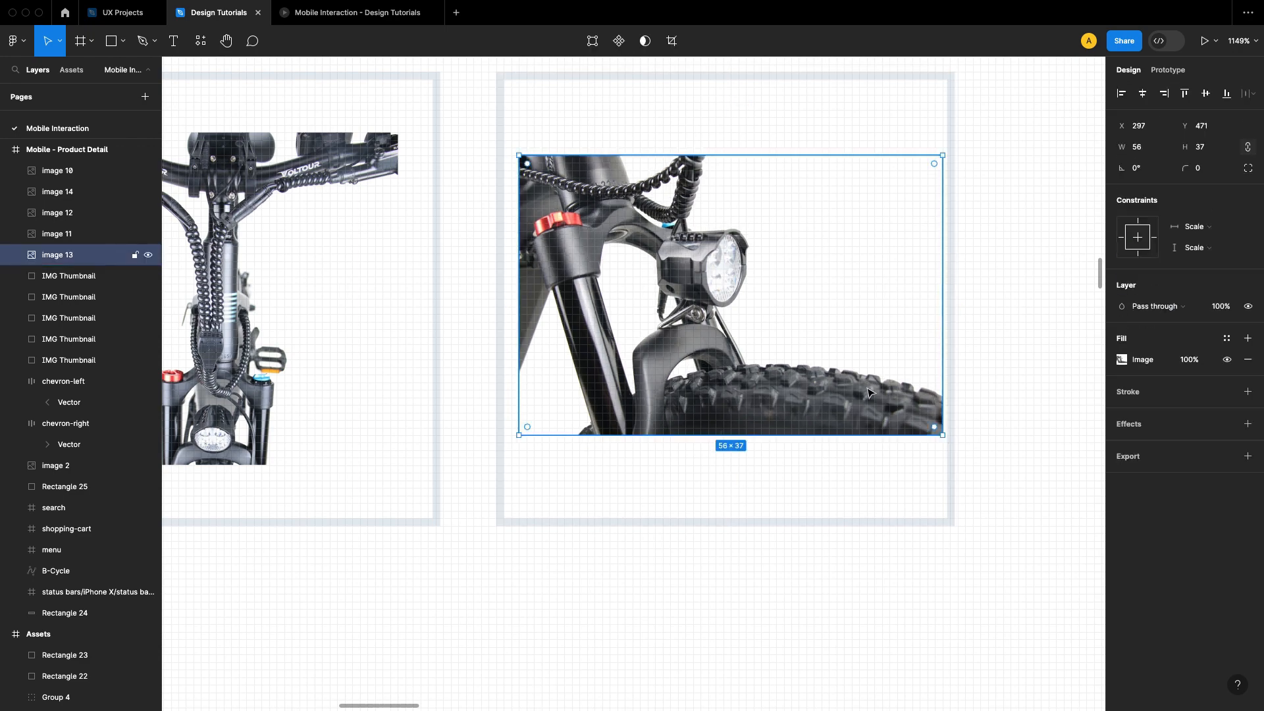
key(Left)
scroll(870, 393, down, 5)
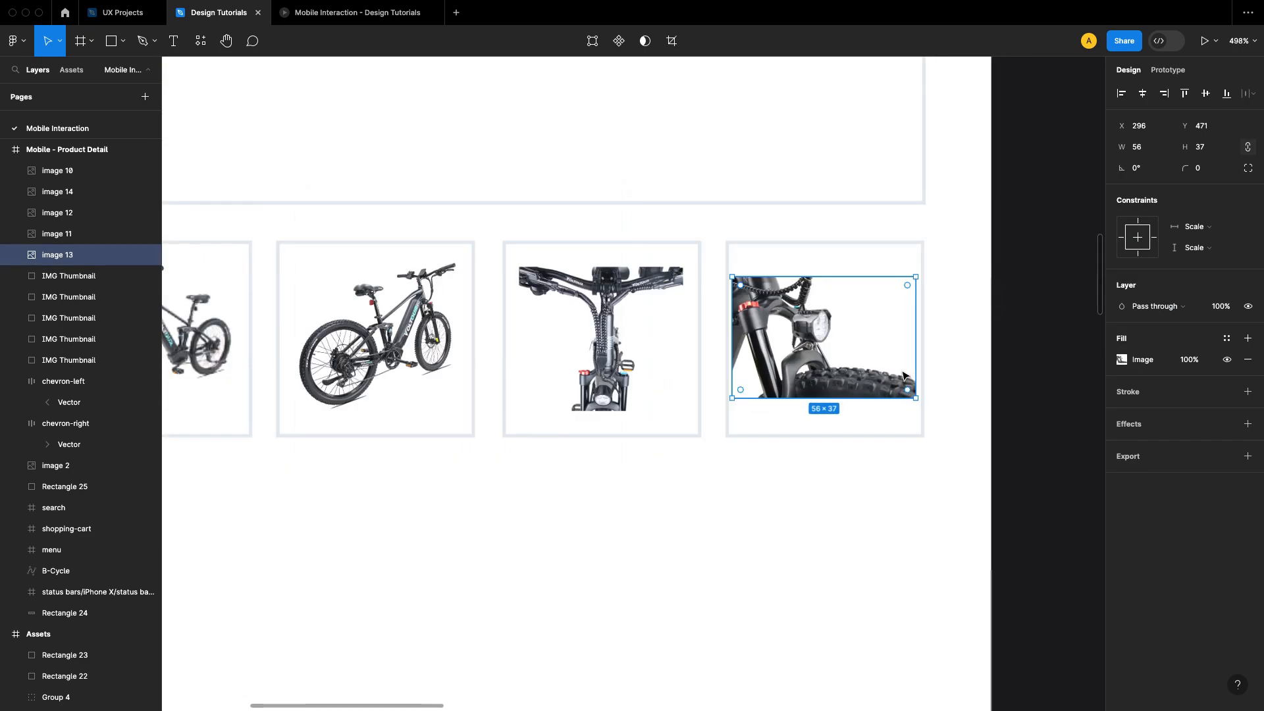
Step: Enlarge the handlebar image proportionally from its center so it nearly fills the width of the fourth thumbnail box
click(871, 508)
scroll(678, 338, left, 1)
scroll(678, 338, up, 2)
click(677, 338)
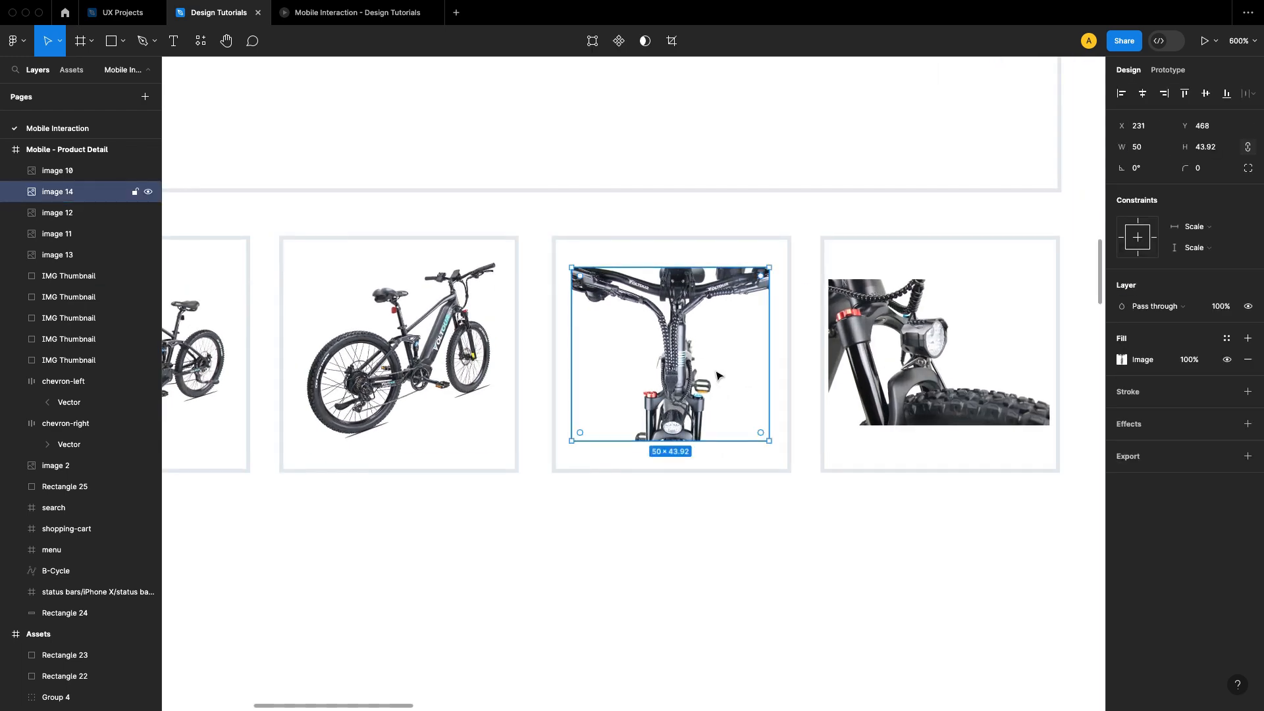
scroll(720, 376, up, 3)
drag(836, 532, 859, 540)
click(911, 643)
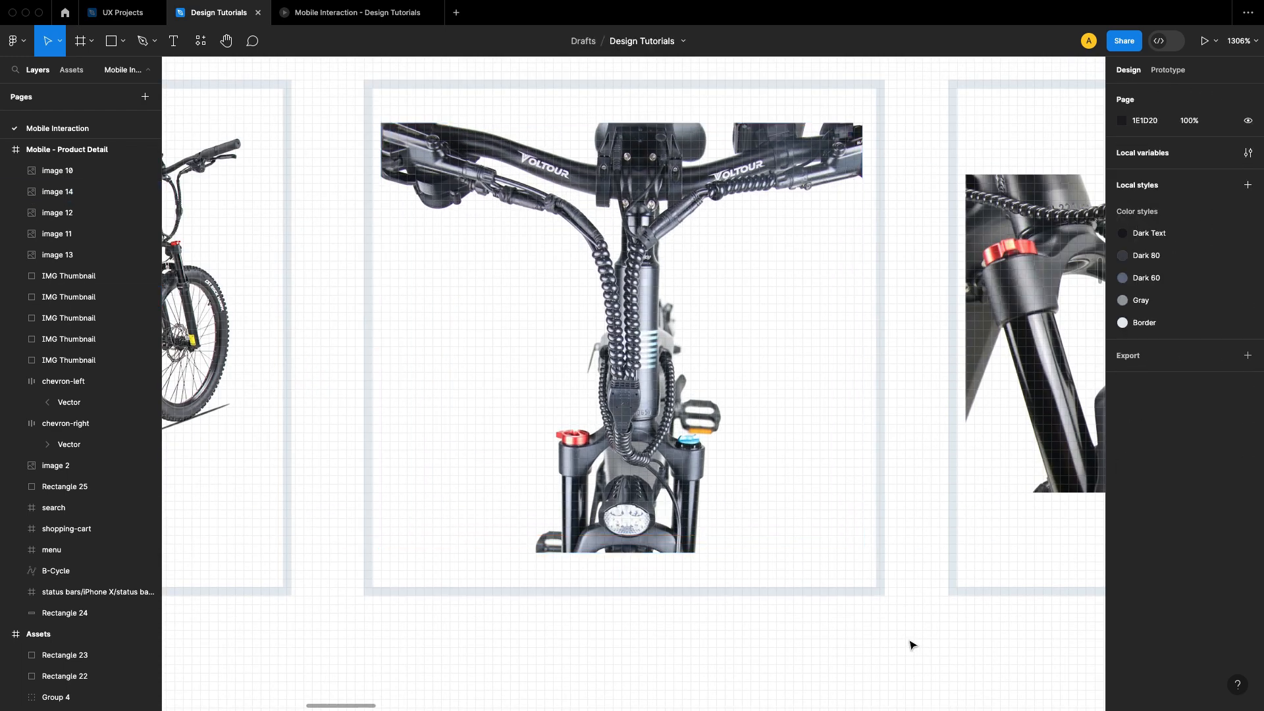
Step: Check the filled thumbnail row in the design and in the prototype preview, then return to the design file
drag(935, 599, 954, 503)
scroll(953, 503, down, 3)
drag(771, 530, 827, 466)
drag(527, 455, 688, 422)
scroll(689, 422, down, 1)
drag(940, 457, 725, 418)
scroll(720, 415, down, 3)
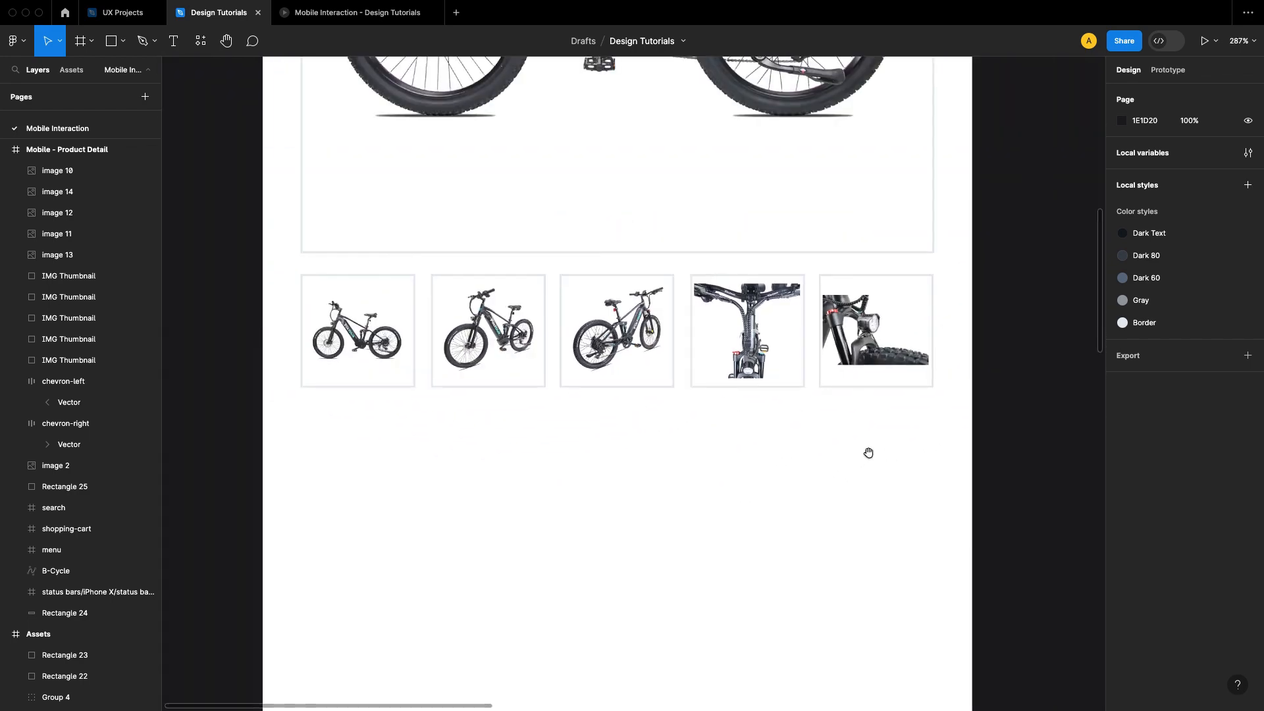
drag(862, 441, 677, 293)
scroll(674, 291, down, 3)
drag(763, 305, 659, 414)
scroll(668, 394, right, 4)
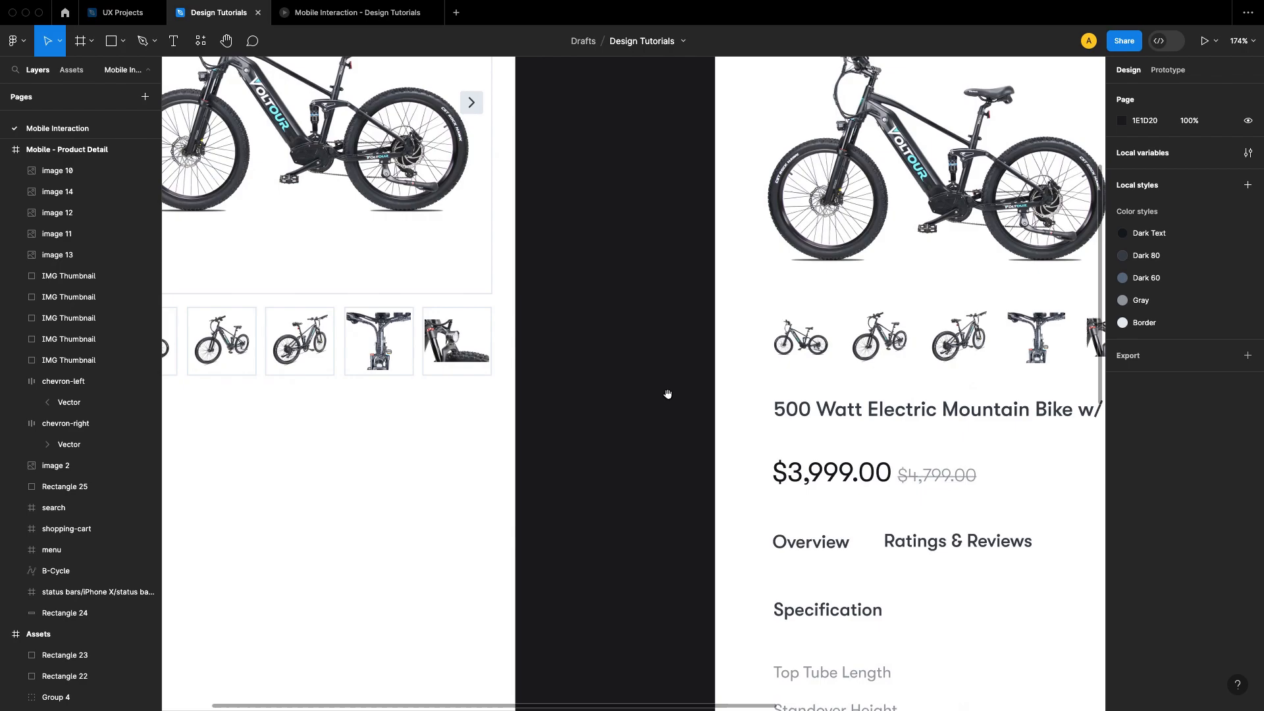
click(460, 92)
click(363, 12)
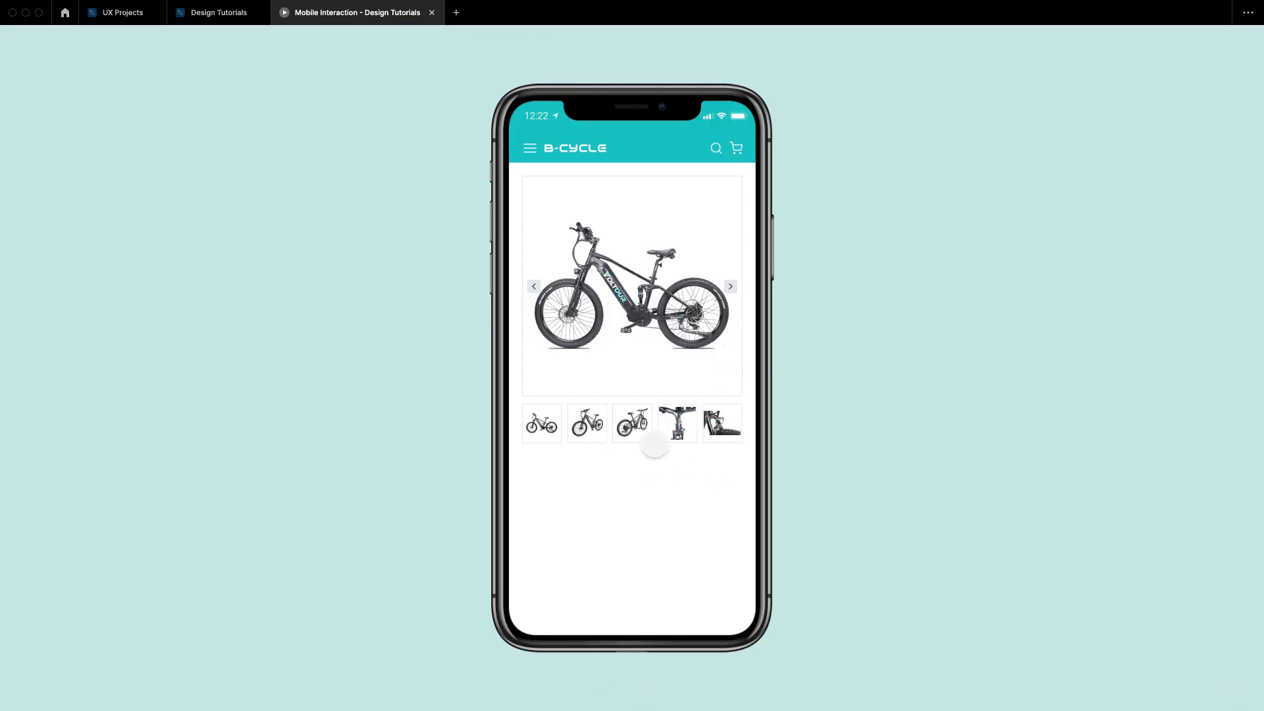
click(220, 12)
Step: Copy the product title text "500 Watt Electric Mountain Bike w/ Double Suspension - Ranger 500" from the Assets frame
drag(665, 307, 561, 220)
scroll(562, 219, down, 2)
drag(709, 241, 650, 428)
drag(707, 369, 709, 356)
drag(580, 298, 670, 252)
scroll(669, 260, down, 2)
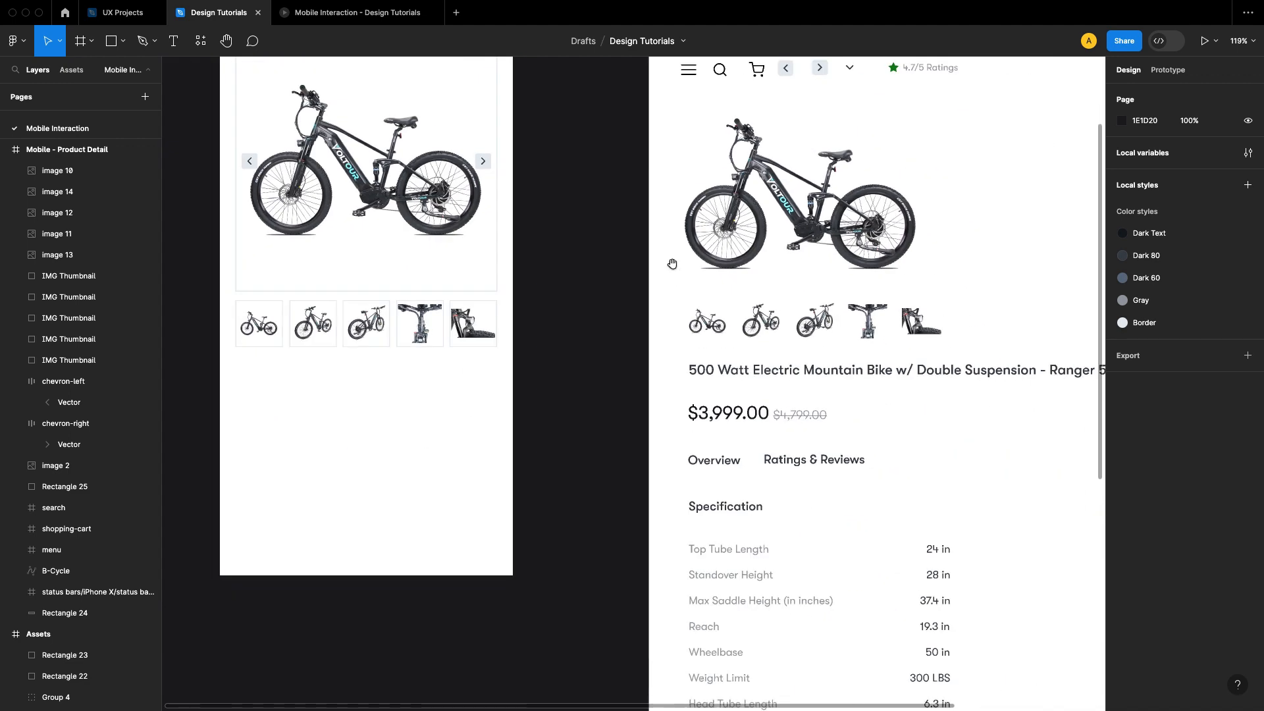
click(773, 381)
scroll(875, 329, left, 3)
scroll(875, 329, down, 2)
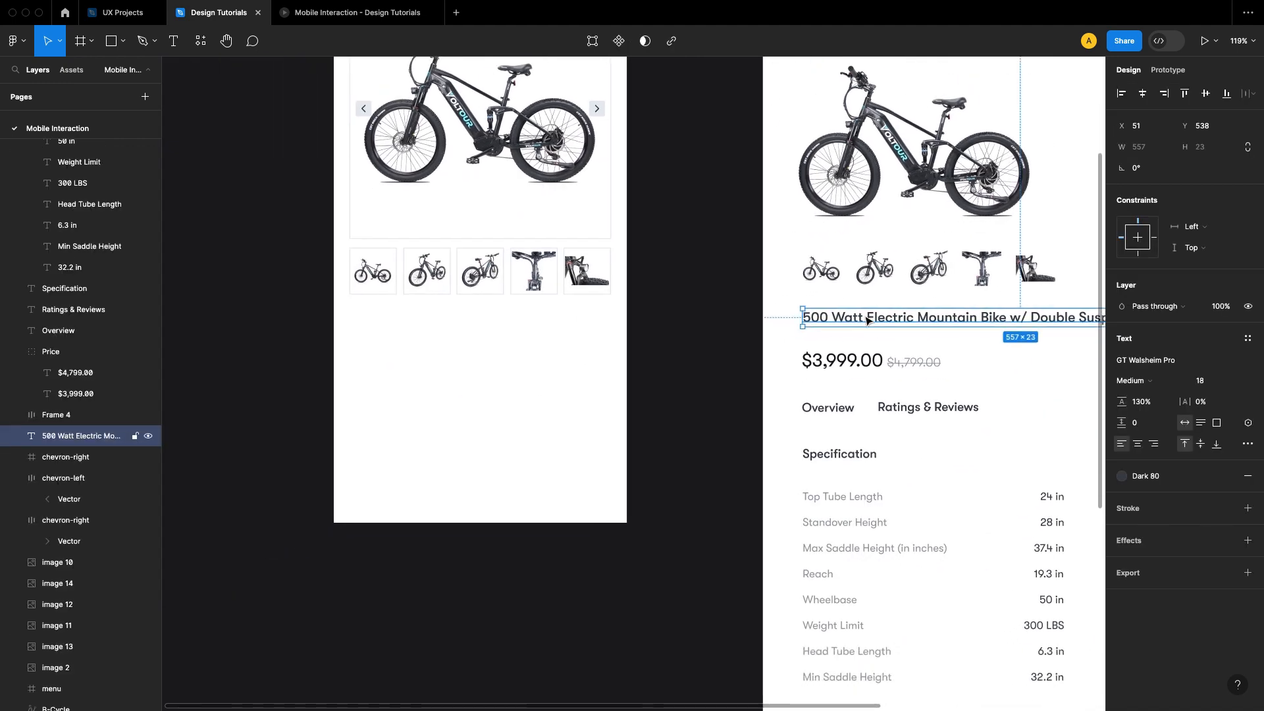
right_click(867, 321)
click(881, 321)
Step: Paste the product title below the thumbnails in the product detail frame and position it at X 20, Y 540
click(613, 349)
drag(613, 350, 695, 358)
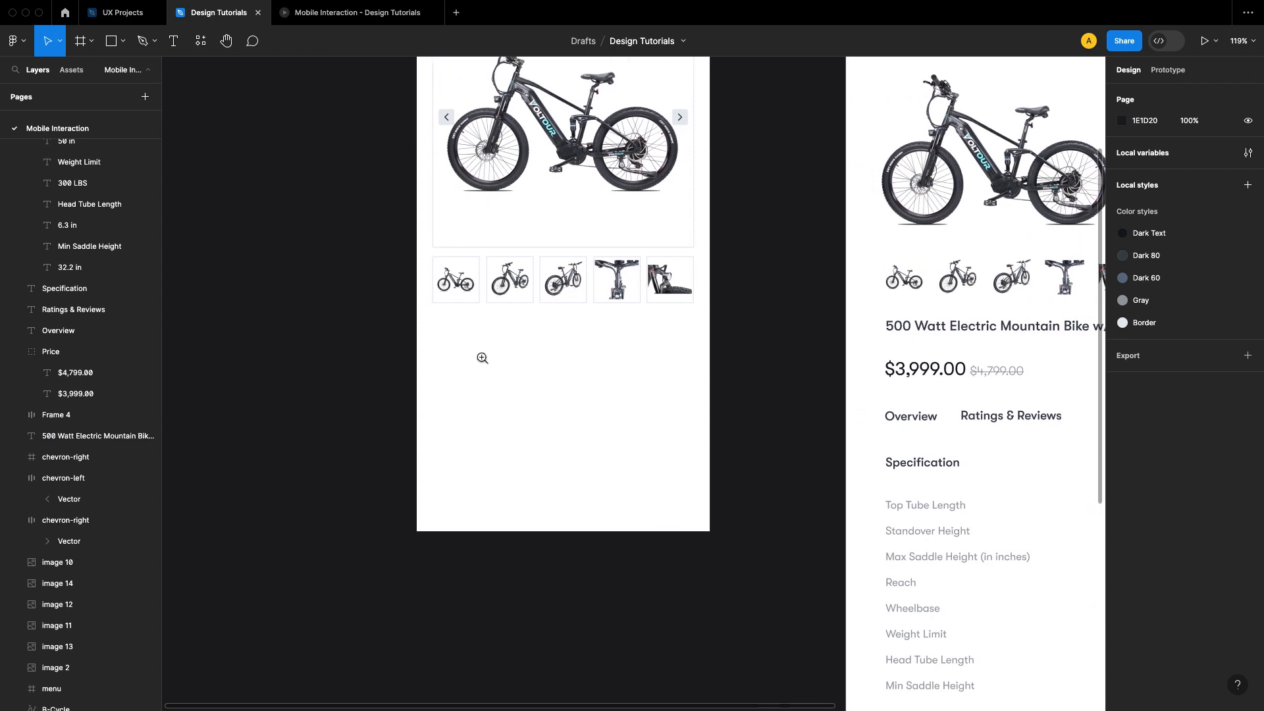
click(481, 358)
right_click(440, 342)
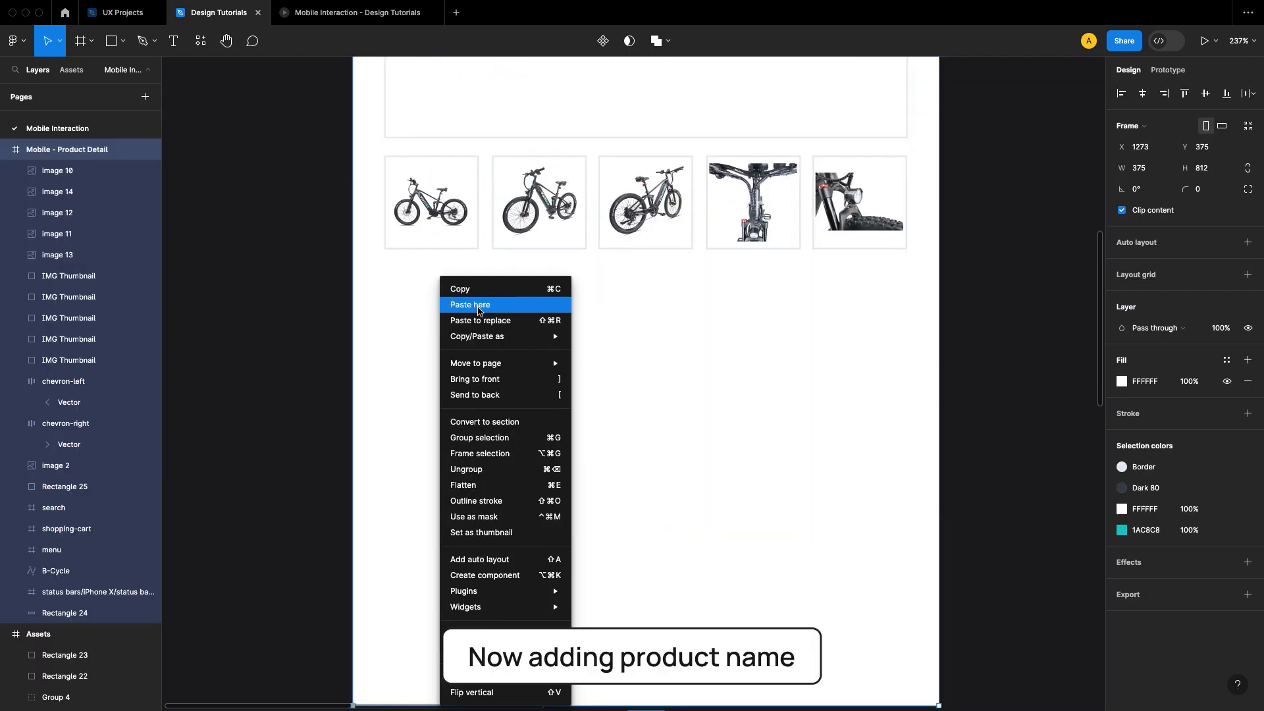
click(474, 384)
scroll(796, 435, down, 3)
scroll(796, 435, down, 1)
scroll(796, 434, left, 1)
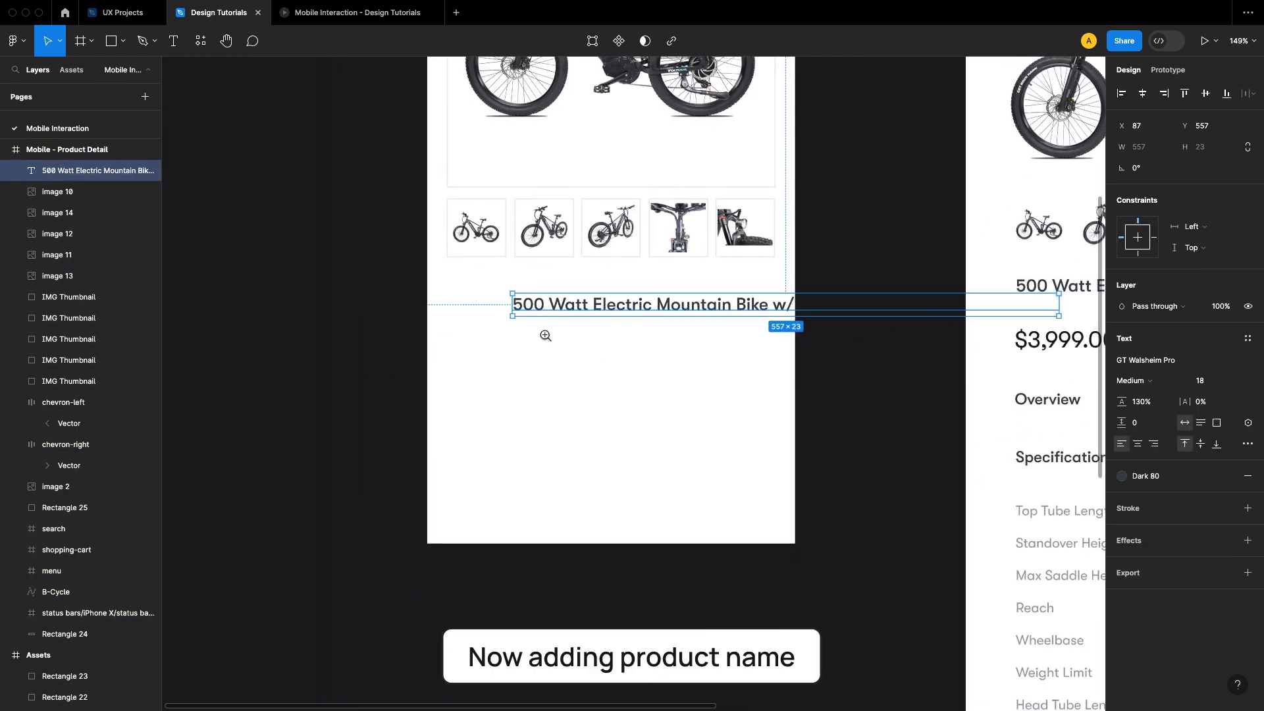
scroll(544, 334, up, 3)
drag(571, 297, 441, 221)
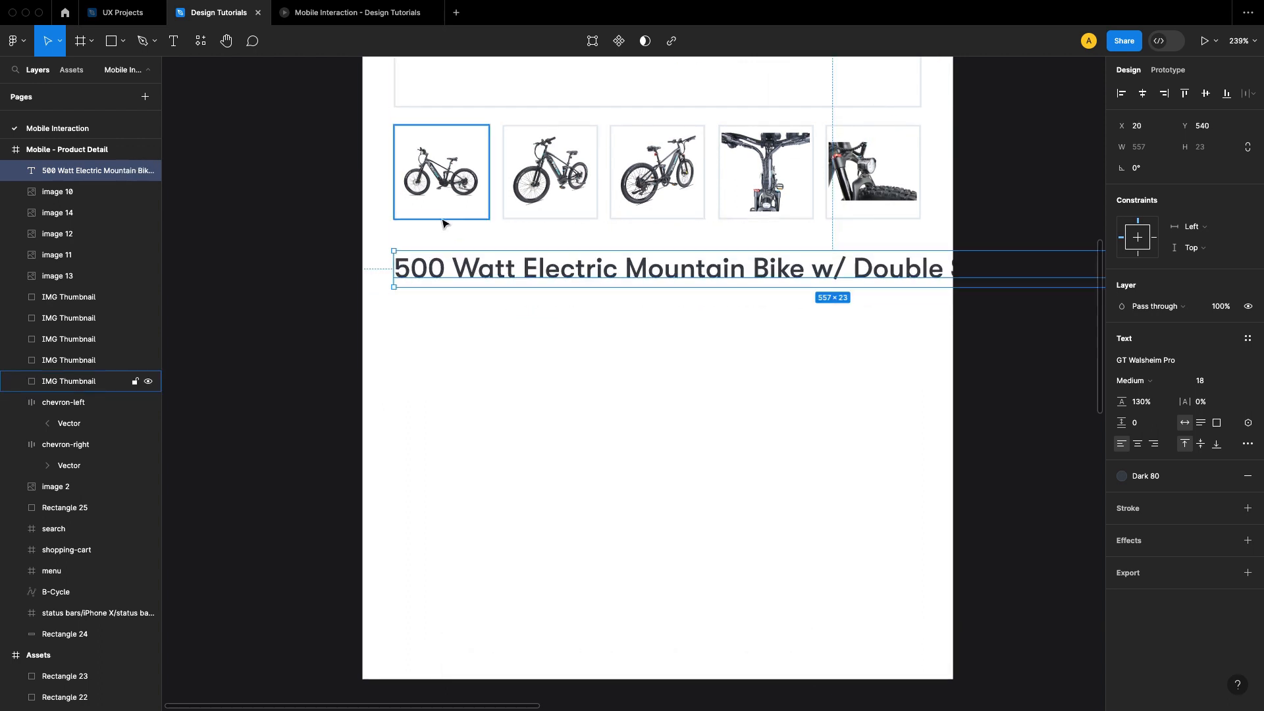
Step: Narrow the product title's text box to 335 wide so the title wraps within the frame's margins
scroll(441, 220, down, 3)
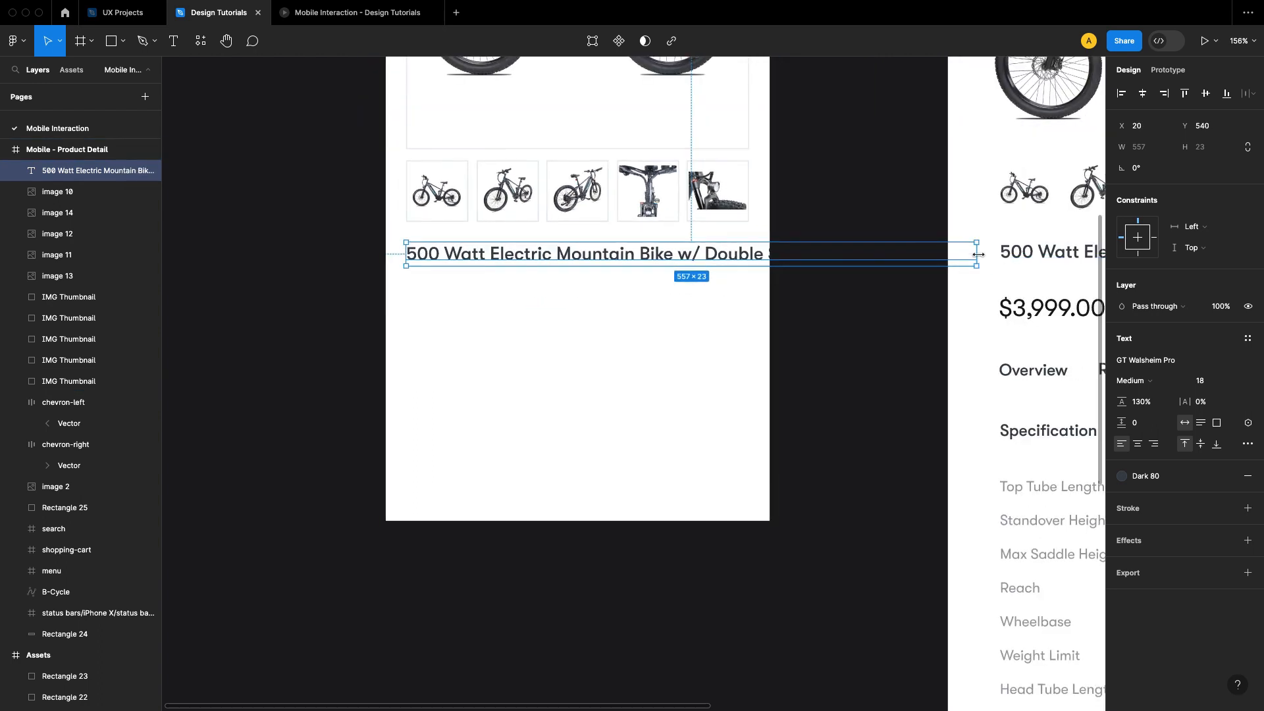
drag(978, 255, 744, 258)
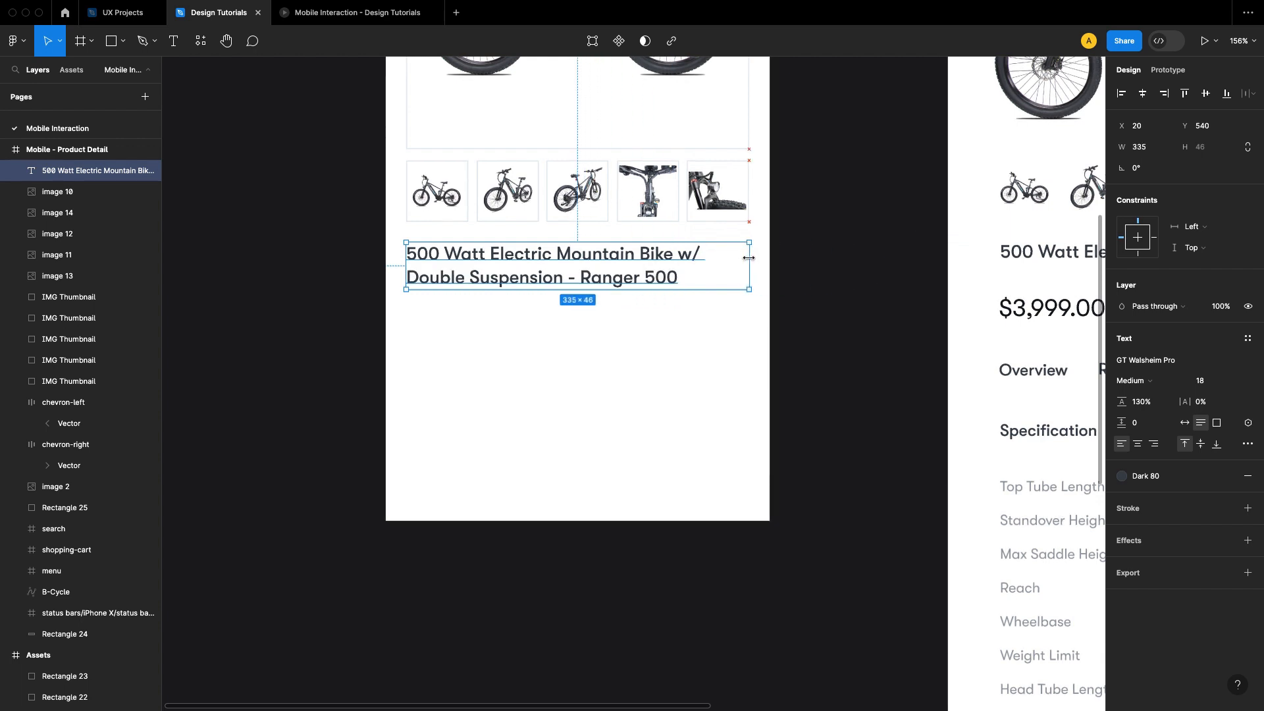
key(alt)
click(850, 276)
Step: Copy the star and "4.7/5 Ratings" element from the Assets frame
drag(826, 307, 601, 274)
scroll(731, 285, down, 2)
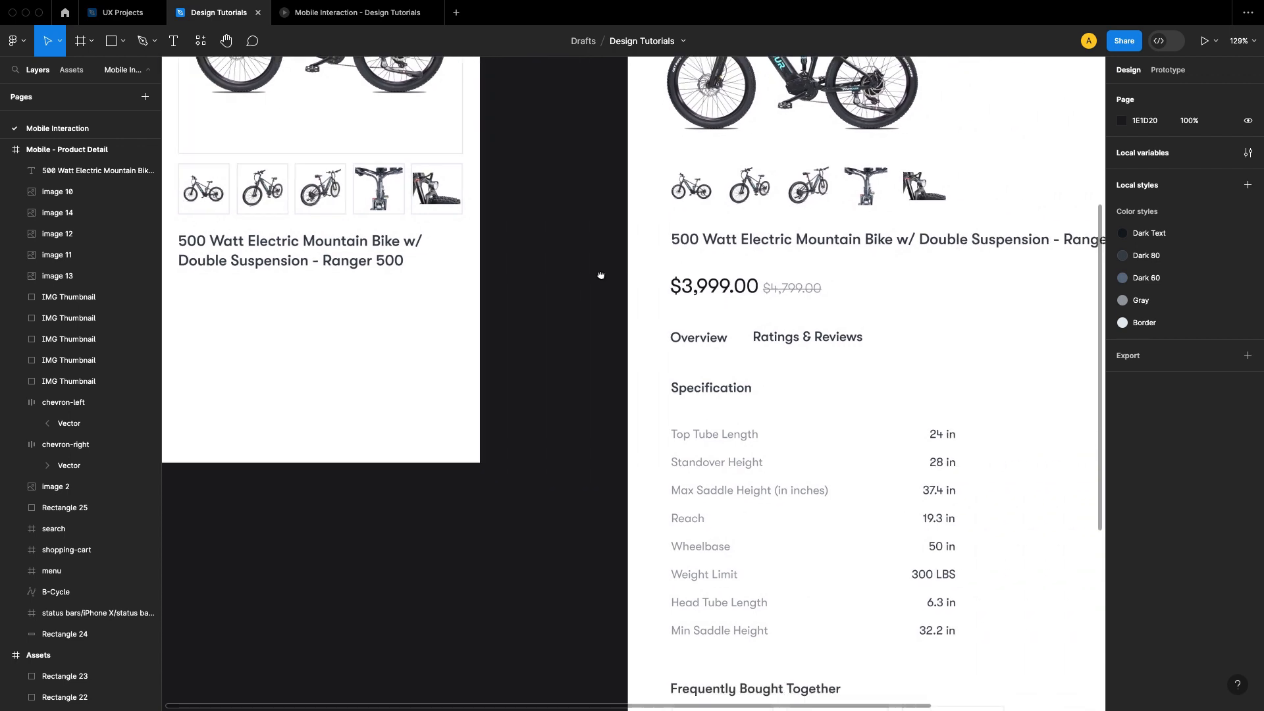
scroll(779, 403, up, 5)
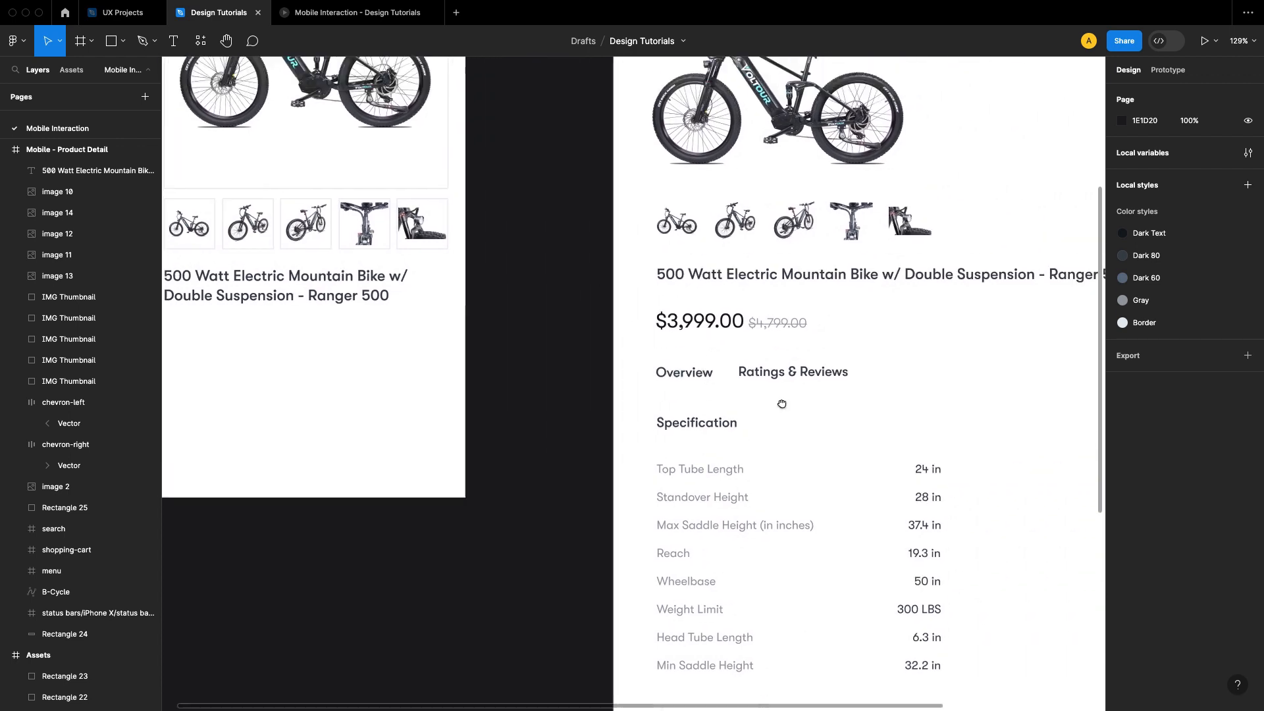
click(893, 238)
right_click(890, 237)
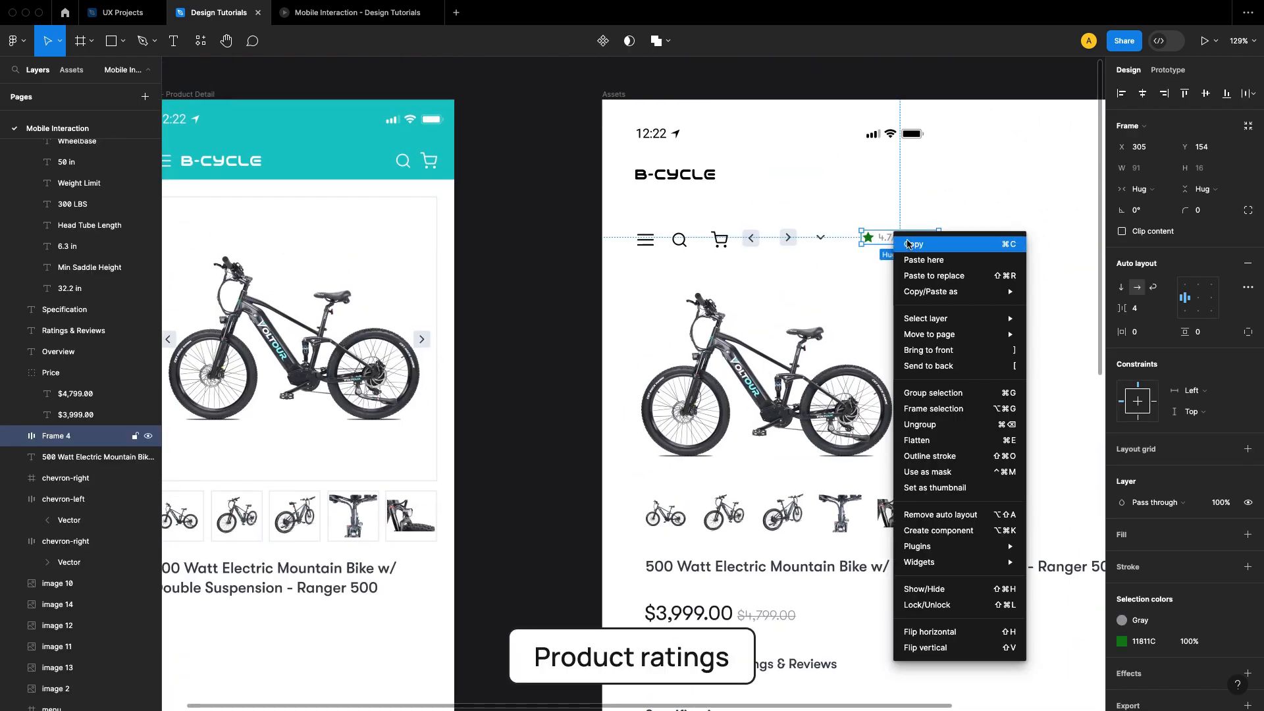
key(Escape)
Step: Paste the rating element below the product title and align it with the title's left edge at X 20, Y 594
click(505, 434)
scroll(505, 395, down, 5)
scroll(504, 329, left, 4)
scroll(502, 325, up, 5)
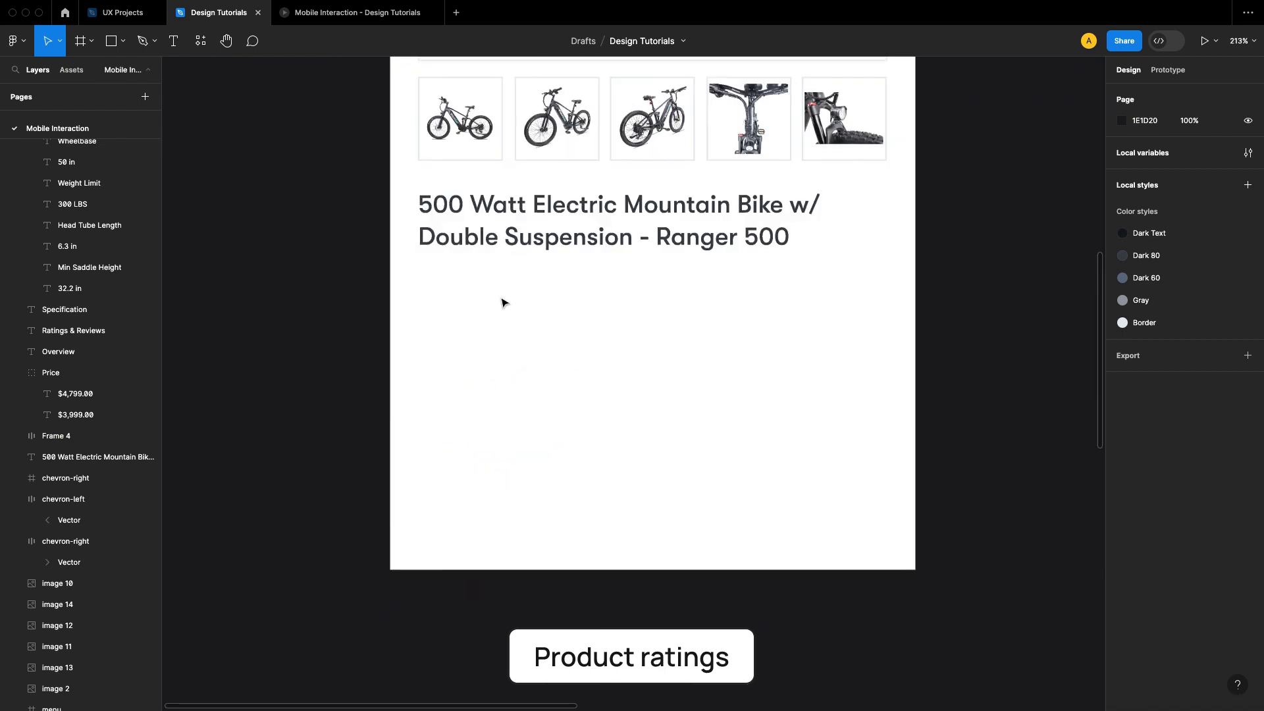
right_click(504, 295)
click(567, 308)
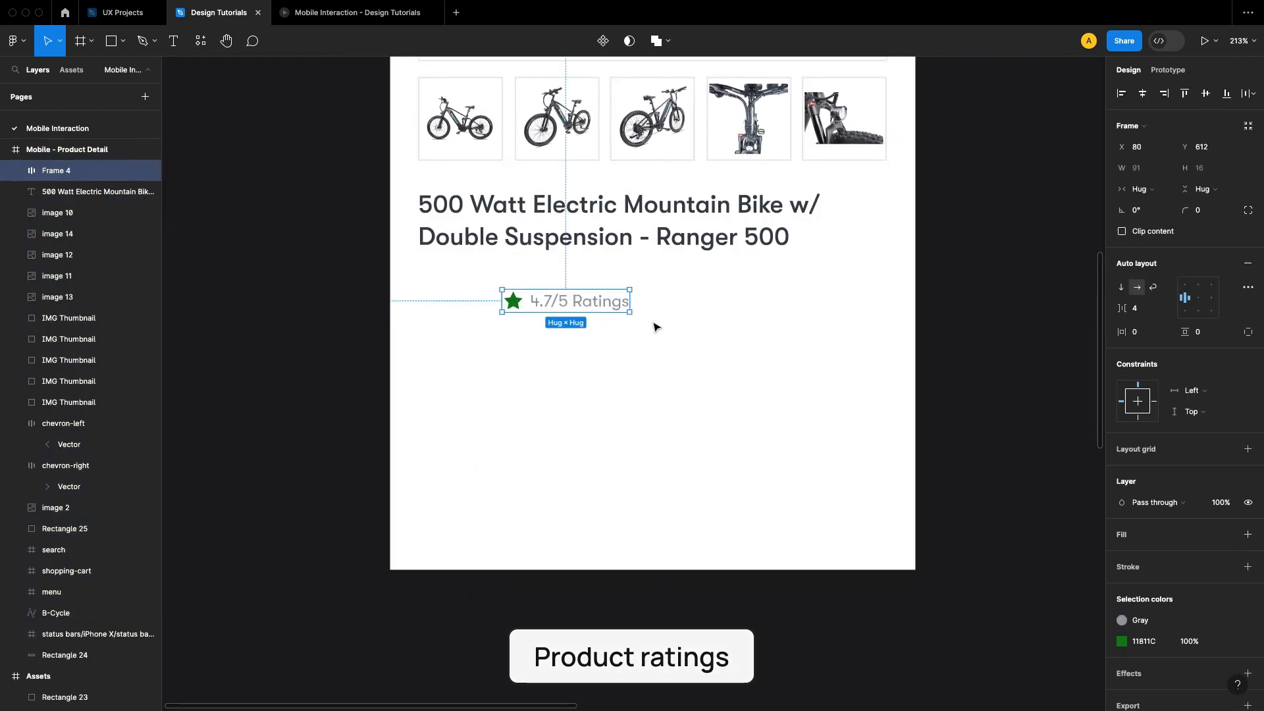
drag(566, 303, 484, 291)
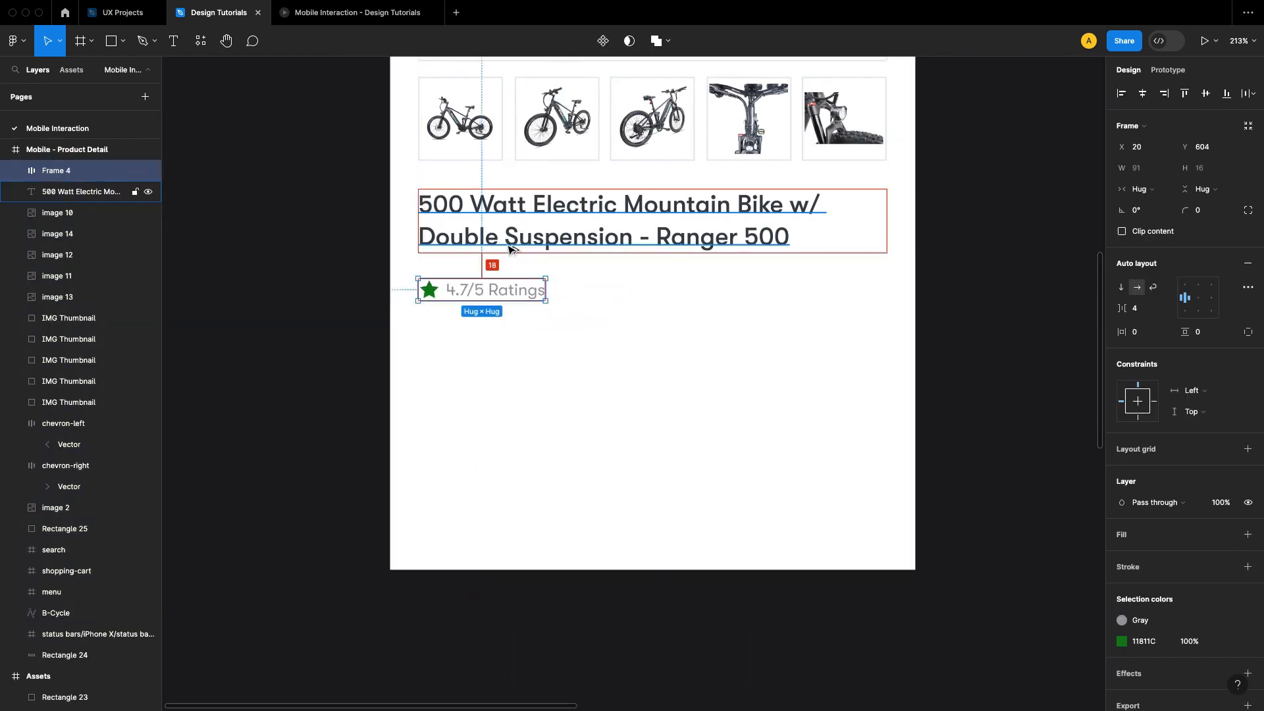
key(shift+Up)
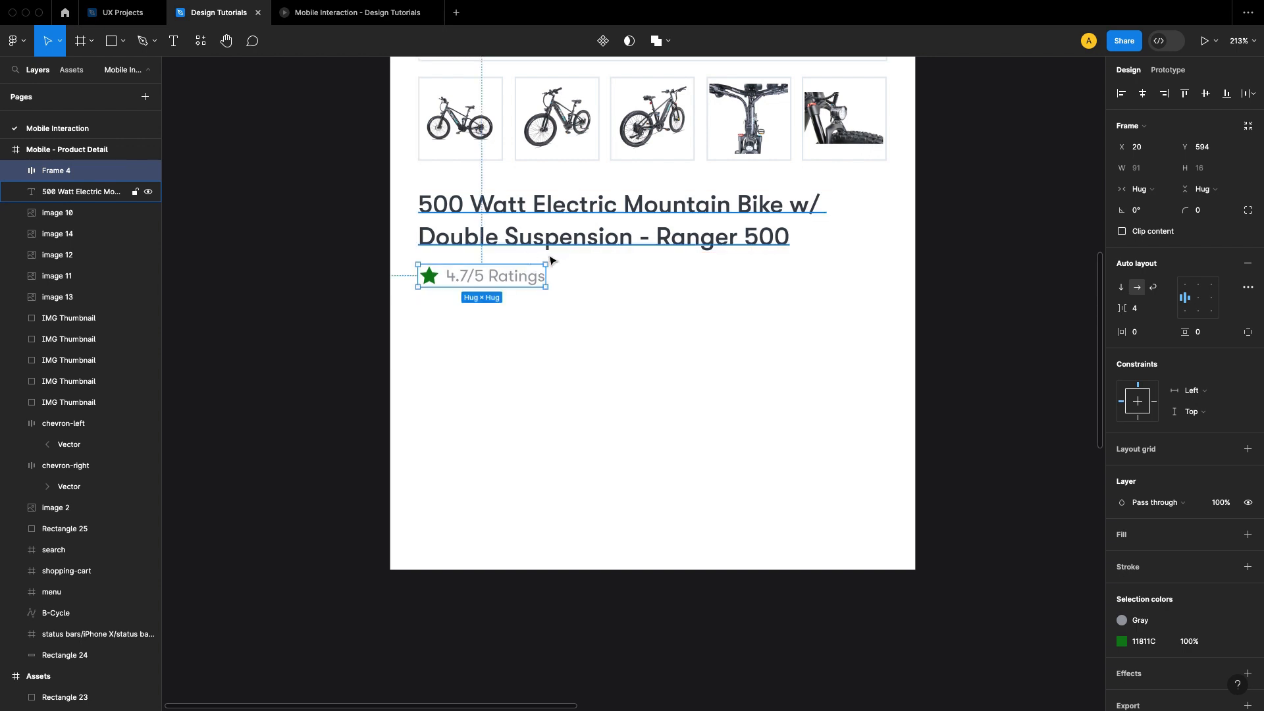
Step: Copy the Price group with $3,999.00 and the struck-through $4,799.00 from the Assets frame
click(968, 316)
scroll(735, 299, right, 2)
scroll(735, 299, down, 2)
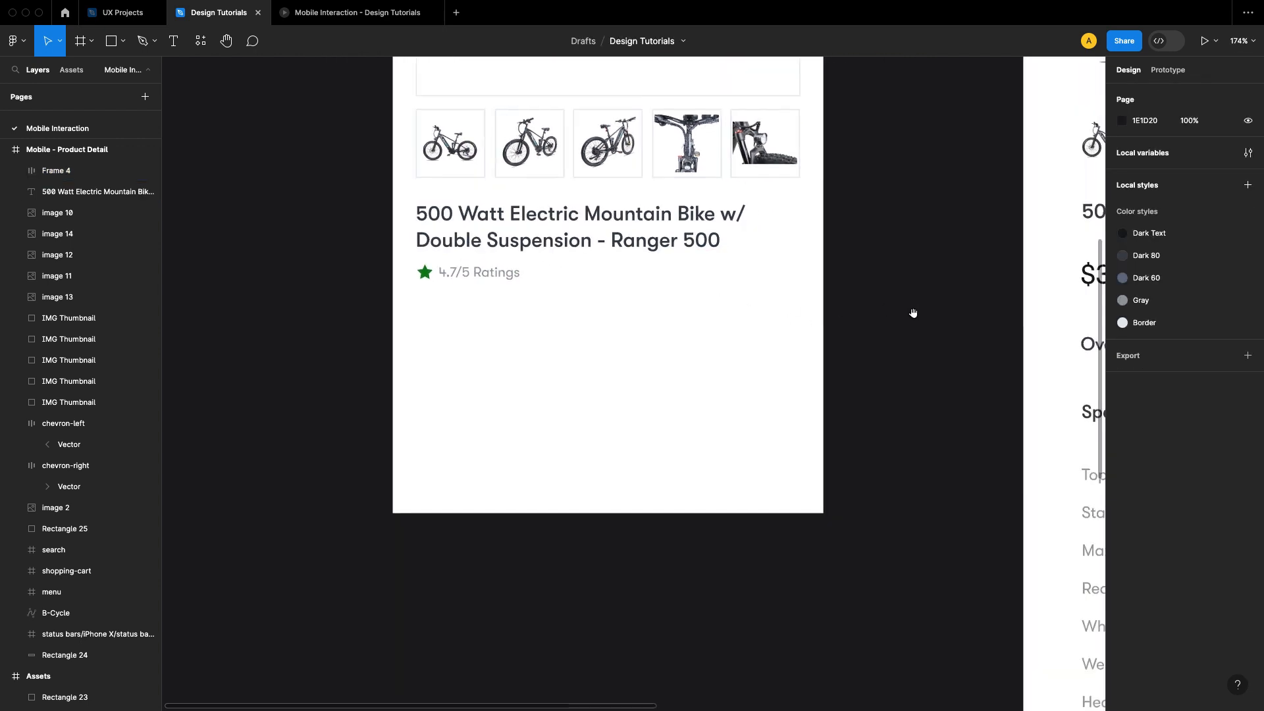
scroll(792, 299, right, 3)
click(884, 268)
right_click(884, 268)
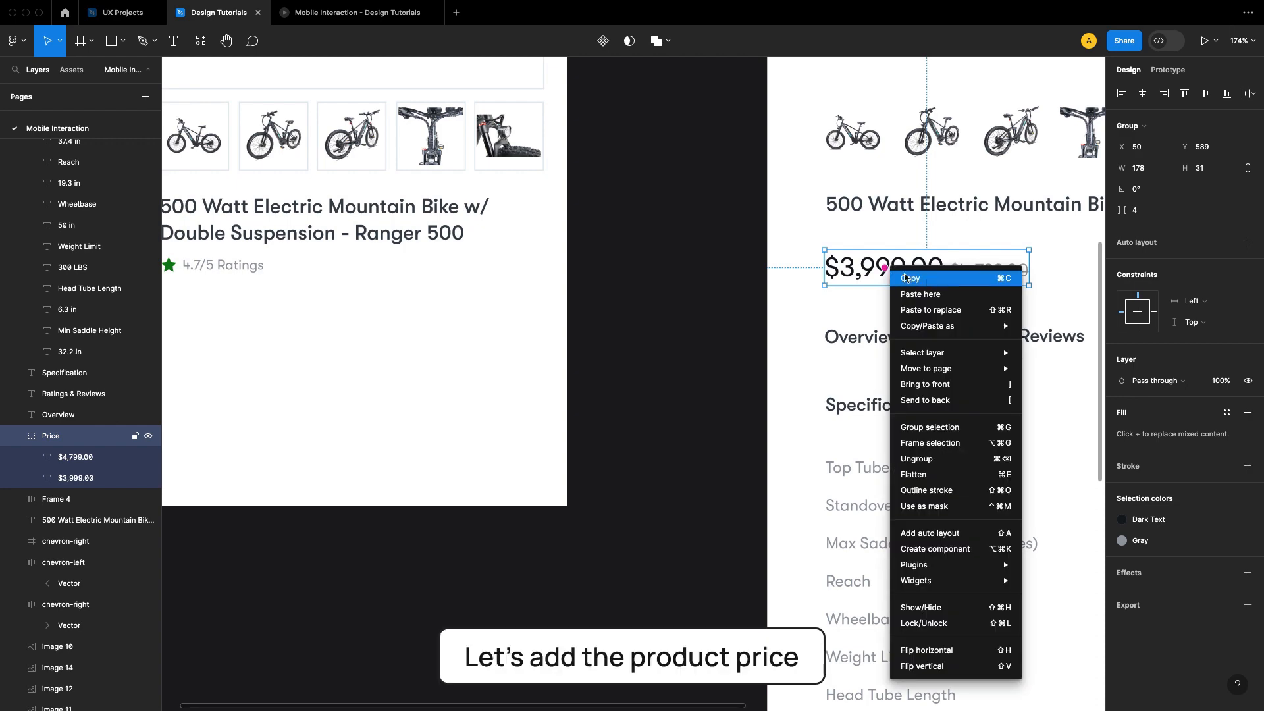
click(929, 283)
Step: Paste the Price group below the rating in the product detail frame and position it at X 21, Y 630
click(690, 300)
scroll(661, 338, left, 5)
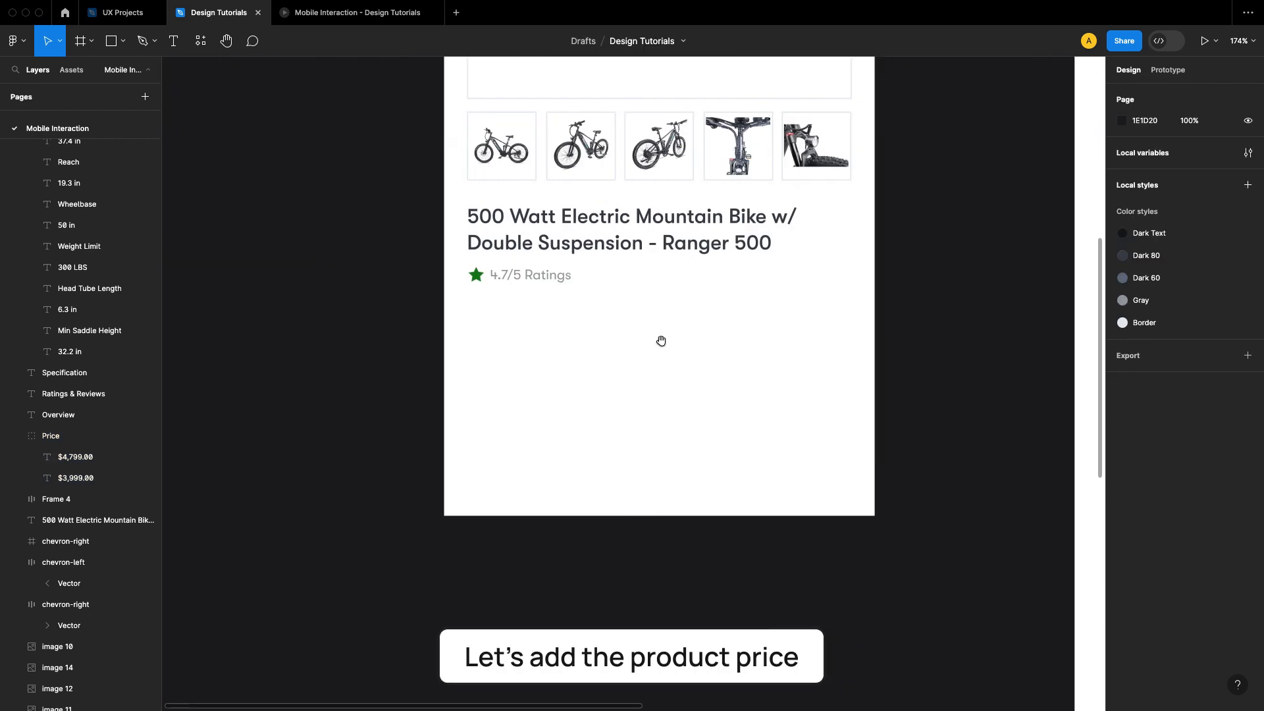
right_click(531, 346)
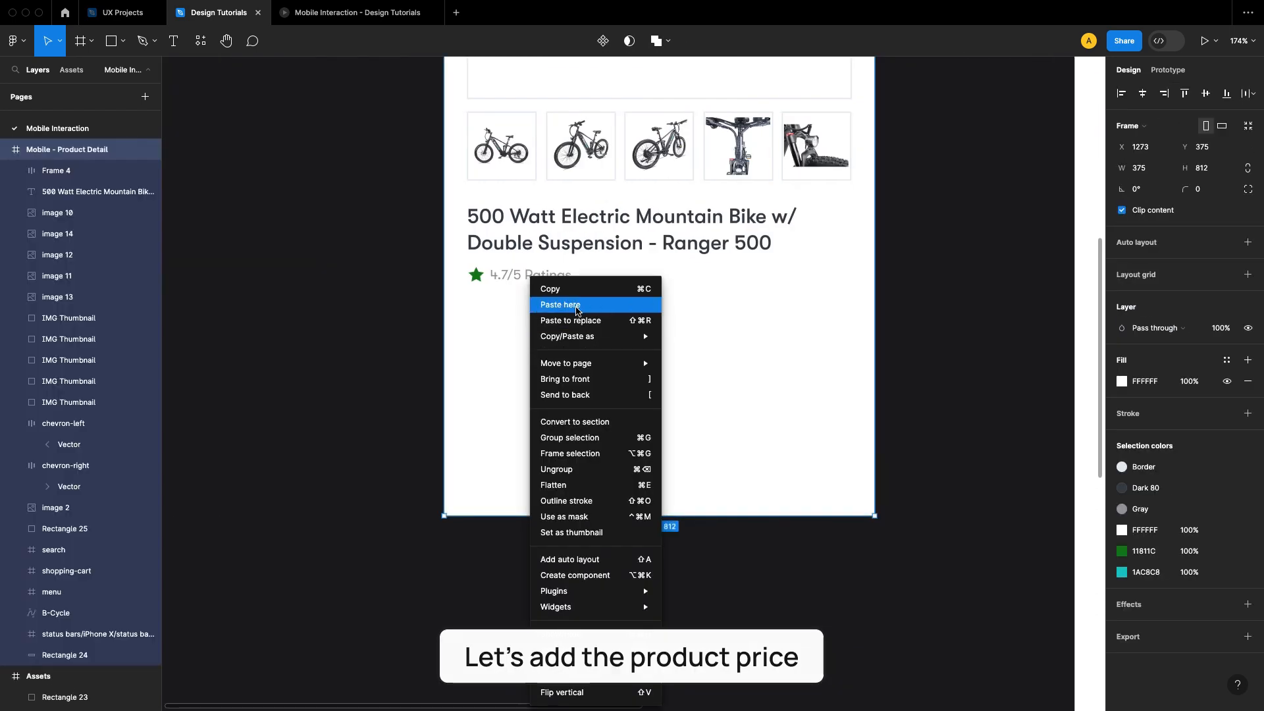
click(578, 305)
drag(637, 363, 579, 327)
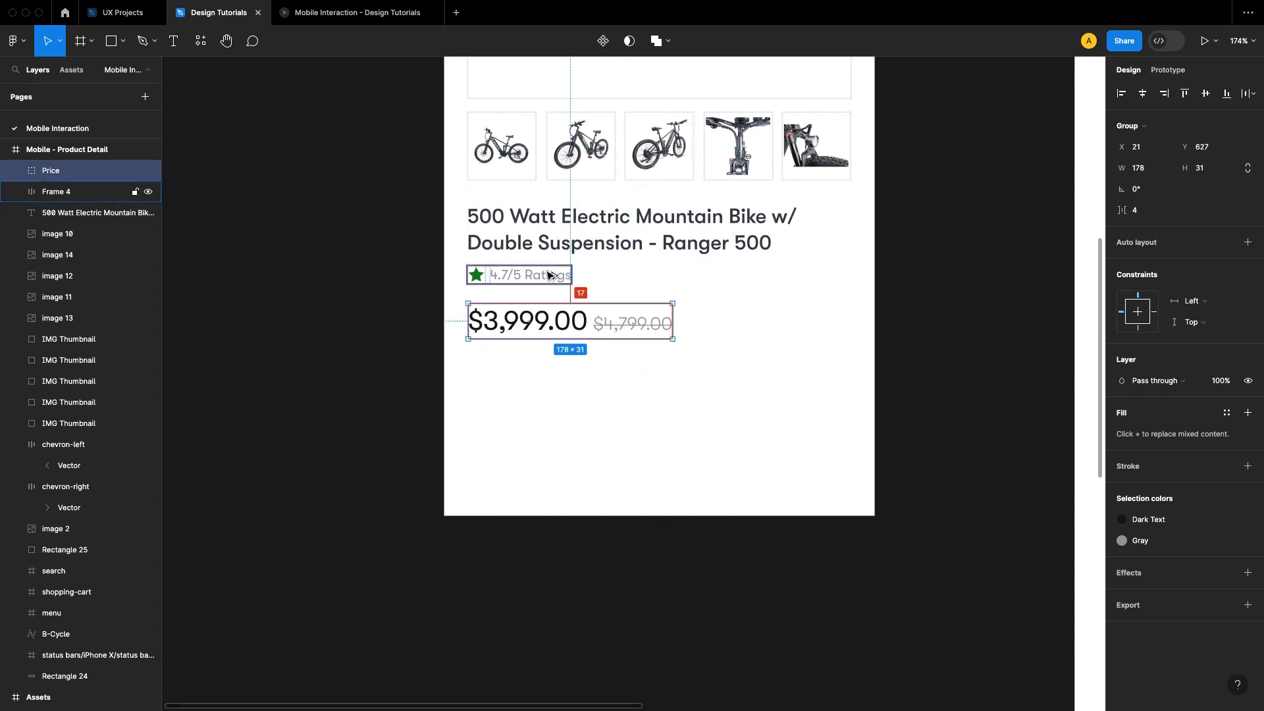
key(Down)
key(Down)
key(Down)
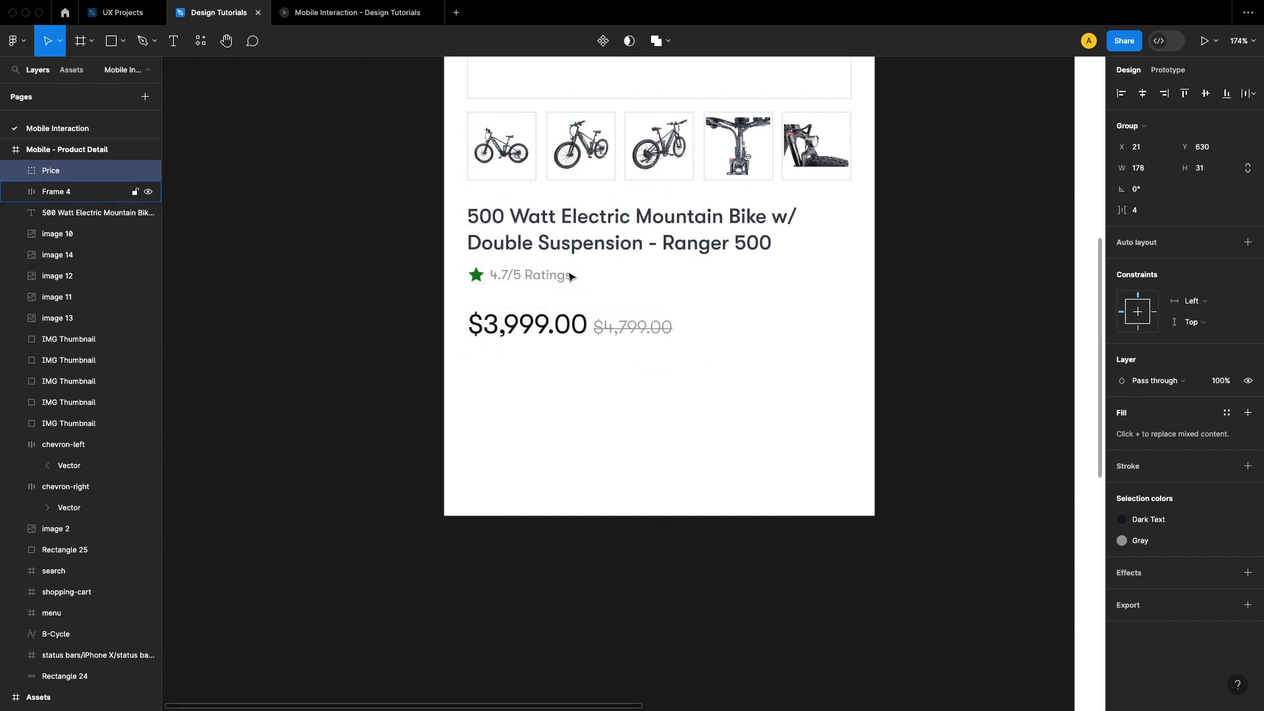
Step: Preview the product detail screen in the Mobile Interaction prototype, then return to the Design Tutorials file
click(950, 326)
drag(780, 321, 808, 366)
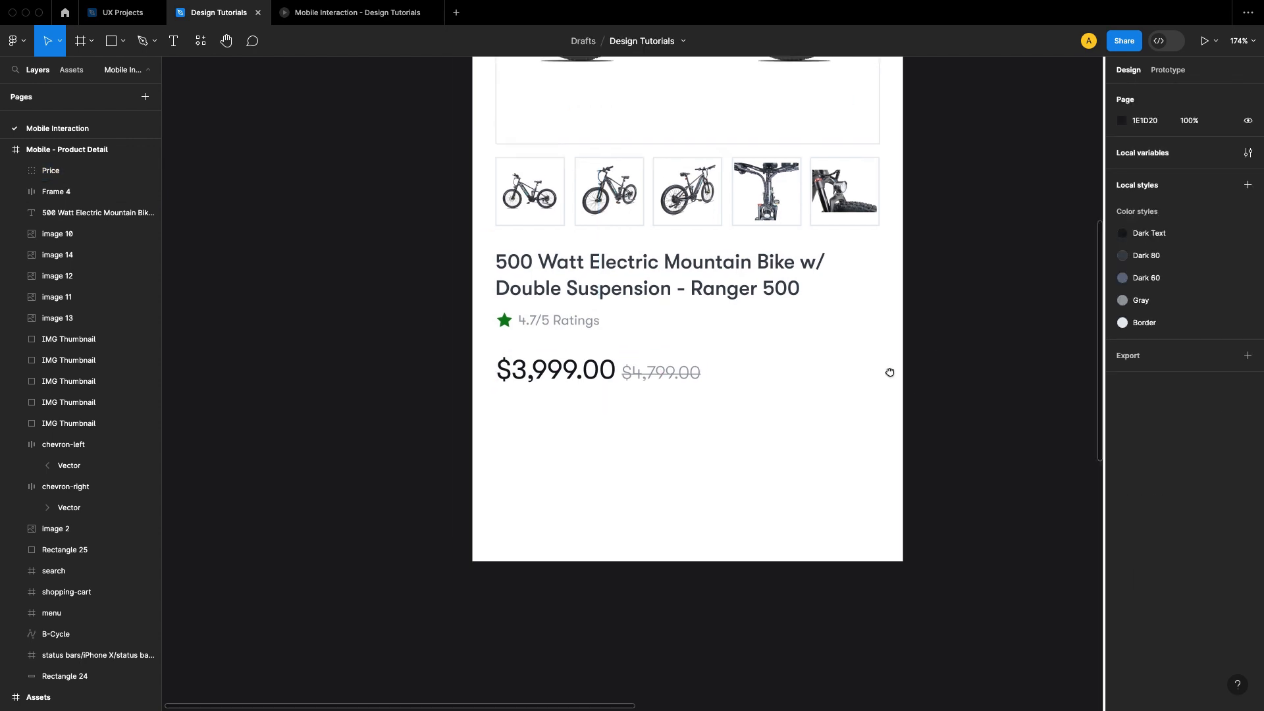
drag(890, 373, 813, 336)
click(355, 12)
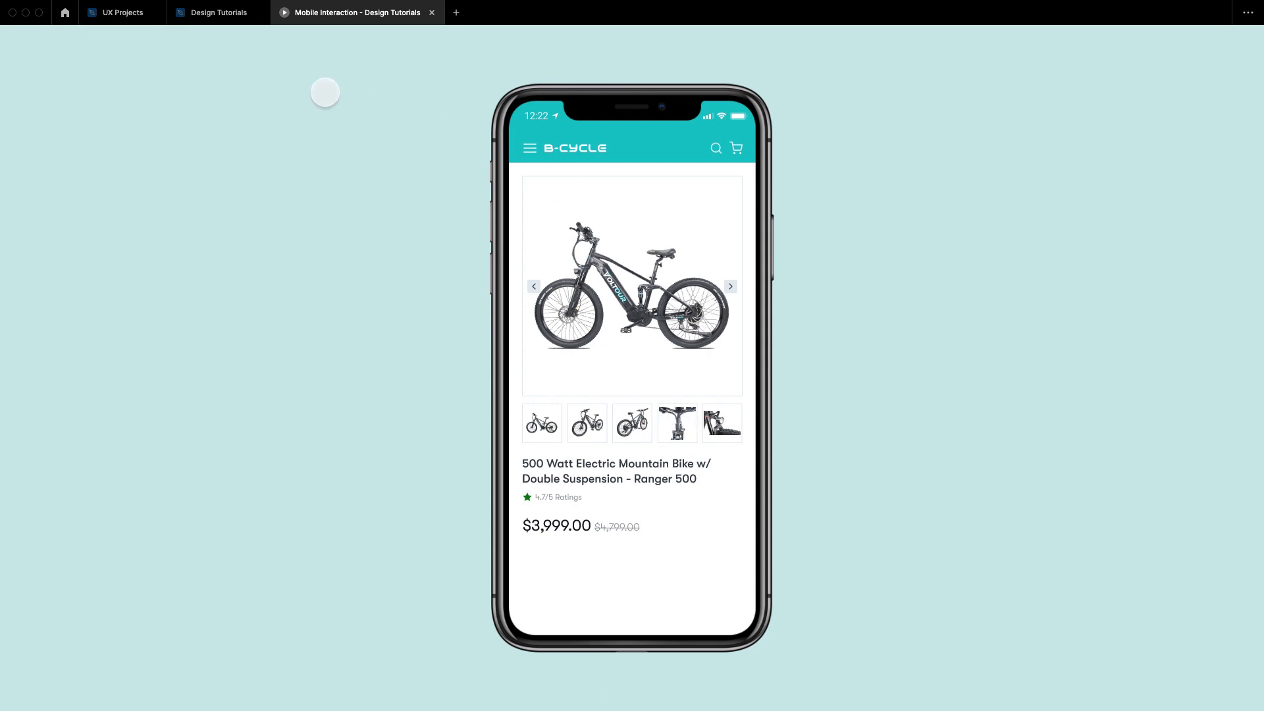
click(219, 20)
Step: Extend the Mobile - Product Detail frame downward to a height of 1188
drag(849, 403, 637, 327)
scroll(722, 367, down, 3)
drag(542, 344, 670, 327)
right_click(480, 275)
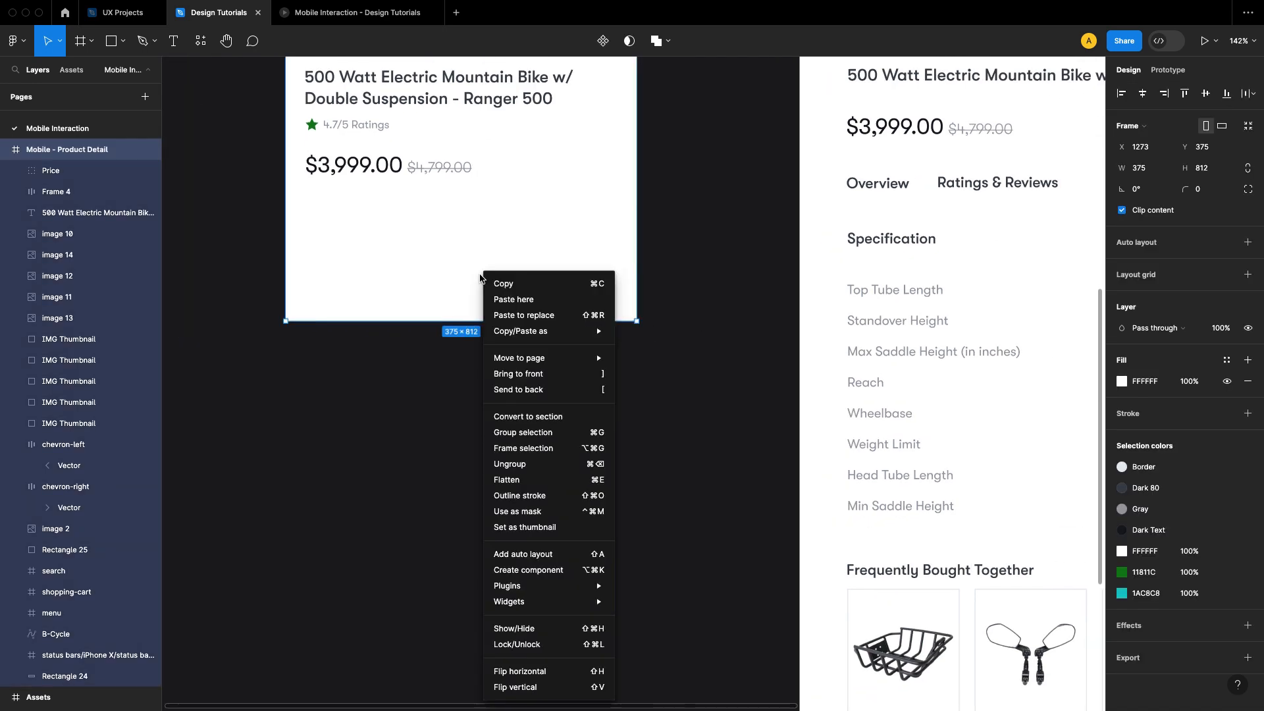
click(362, 376)
drag(392, 322, 421, 673)
click(748, 263)
Step: Copy the "Overview" text from the Assets frame
scroll(748, 248, up, 5)
scroll(749, 247, right, 4)
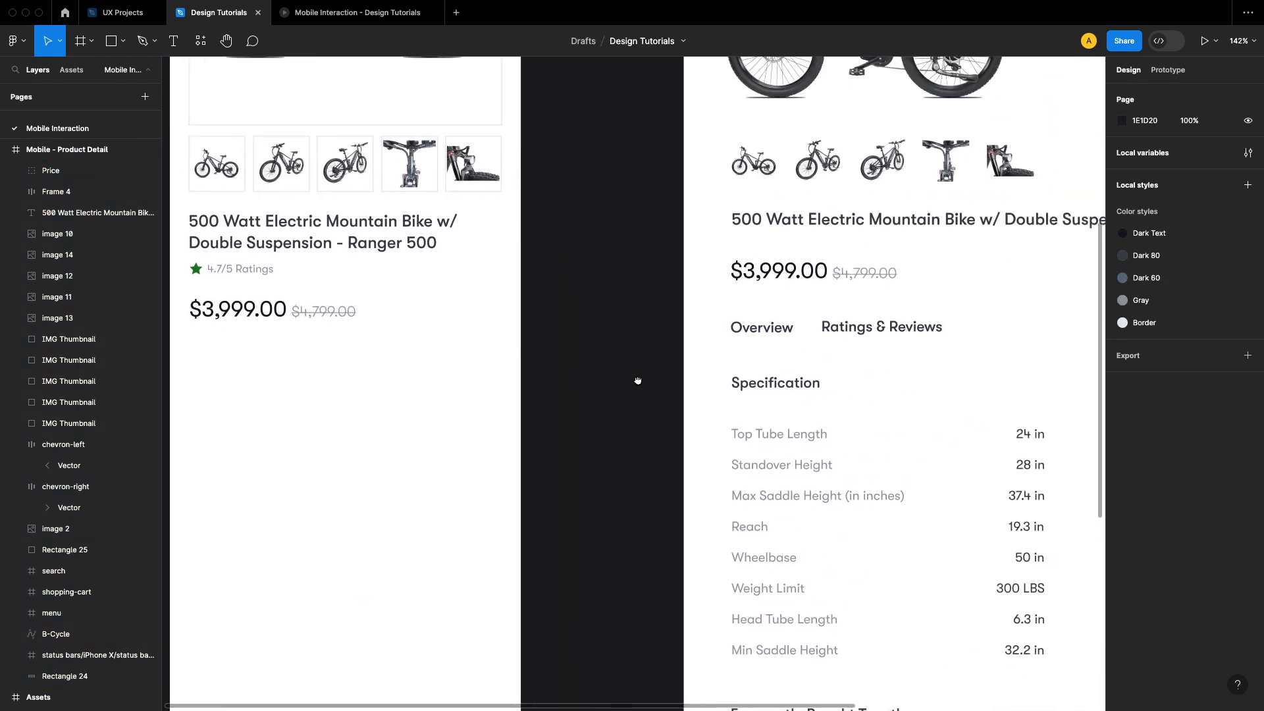
scroll(668, 371, right, 3)
scroll(731, 369, right, 3)
scroll(728, 381, up, 2)
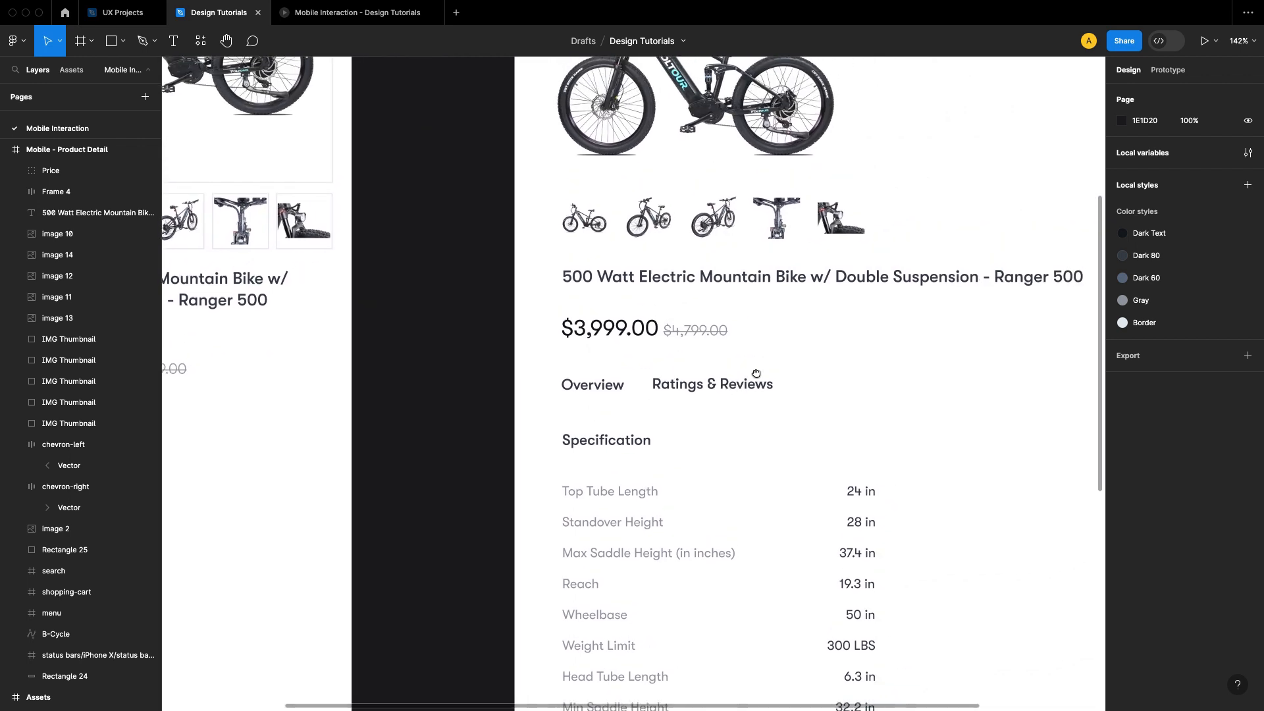
scroll(737, 393, down, 3)
scroll(738, 393, right, 3)
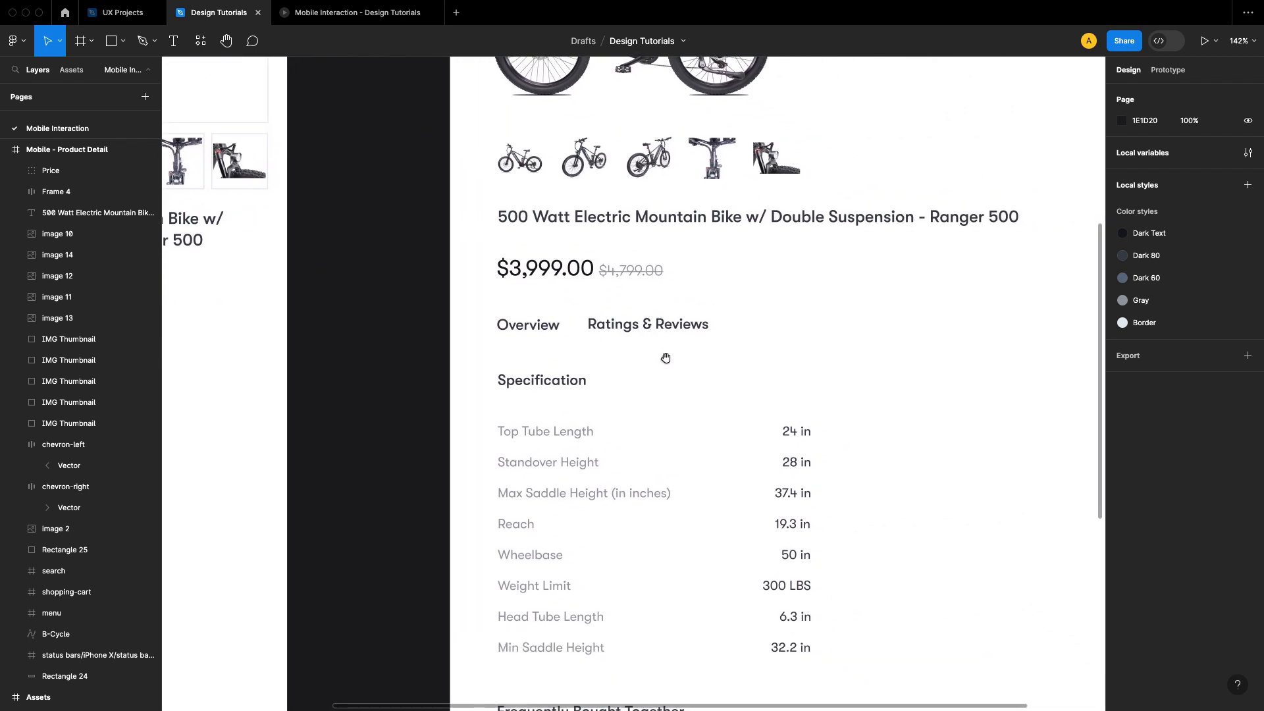
scroll(505, 402, left, 6)
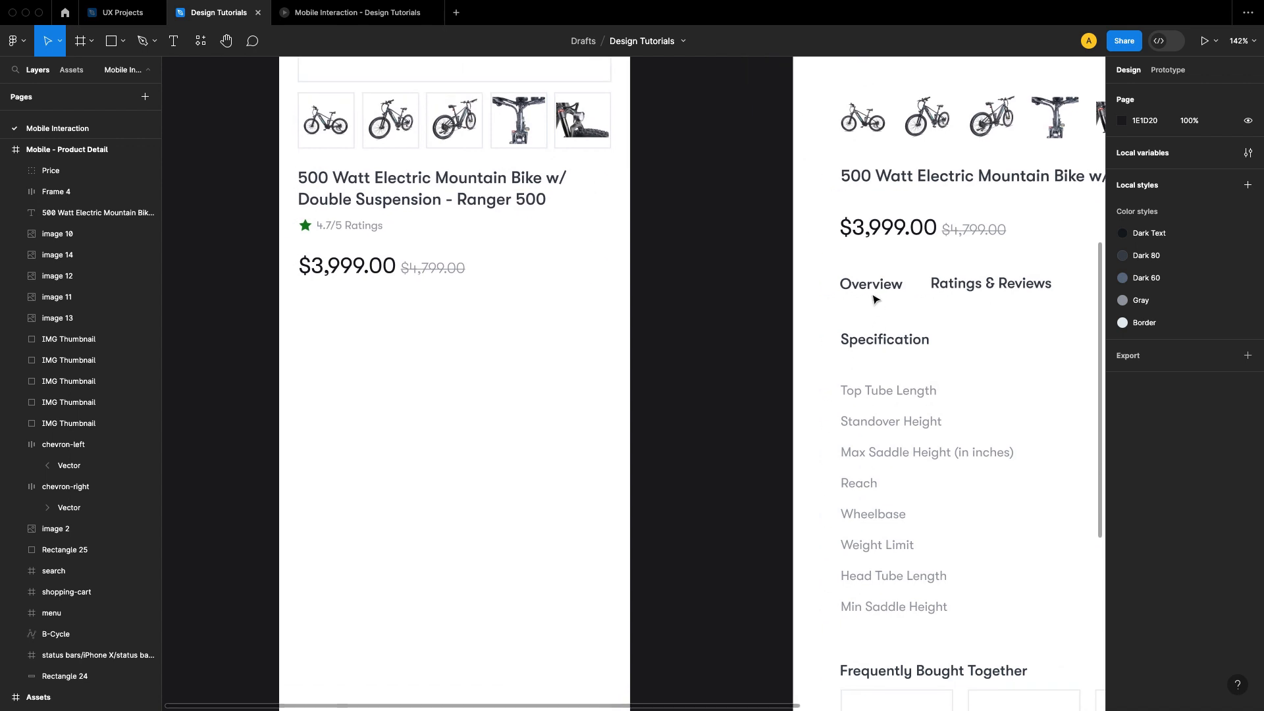
click(872, 288)
right_click(871, 289)
click(893, 295)
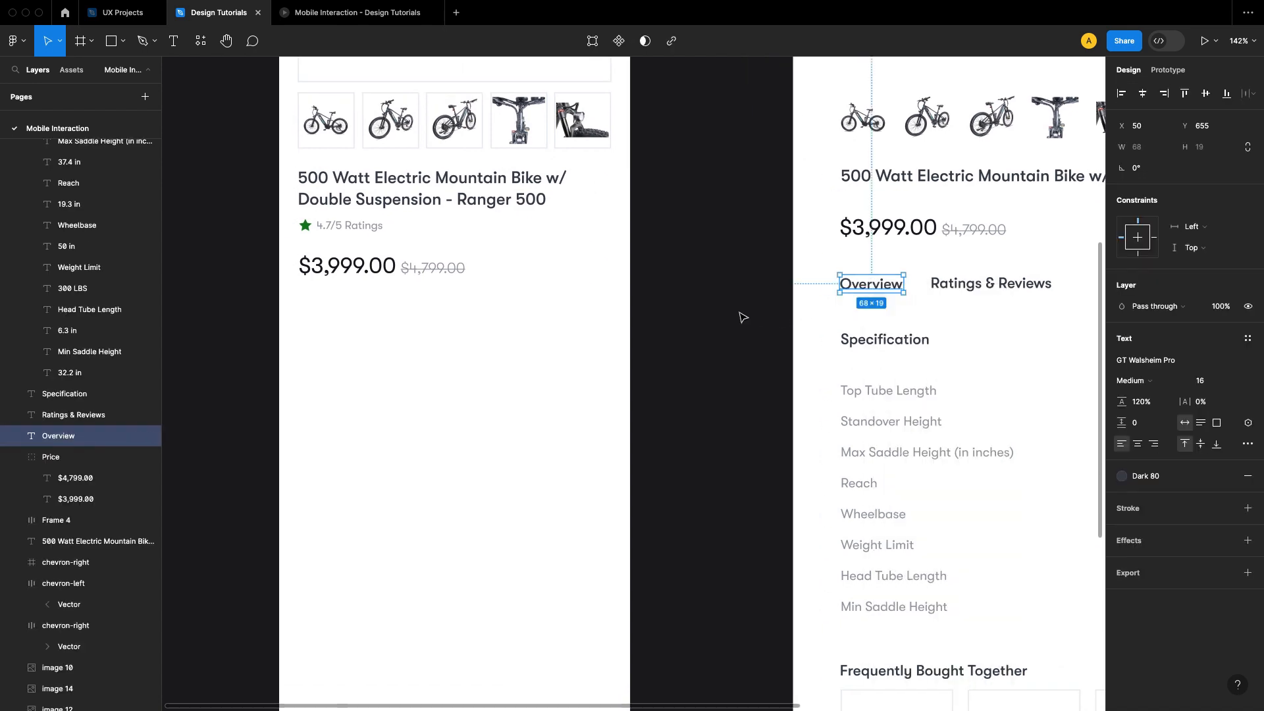
Step: Paste the Overview text below the price in the product detail frame and position it at X 20, Y 717
click(740, 317)
drag(550, 330, 701, 366)
right_click(504, 363)
mouse_move(541, 356)
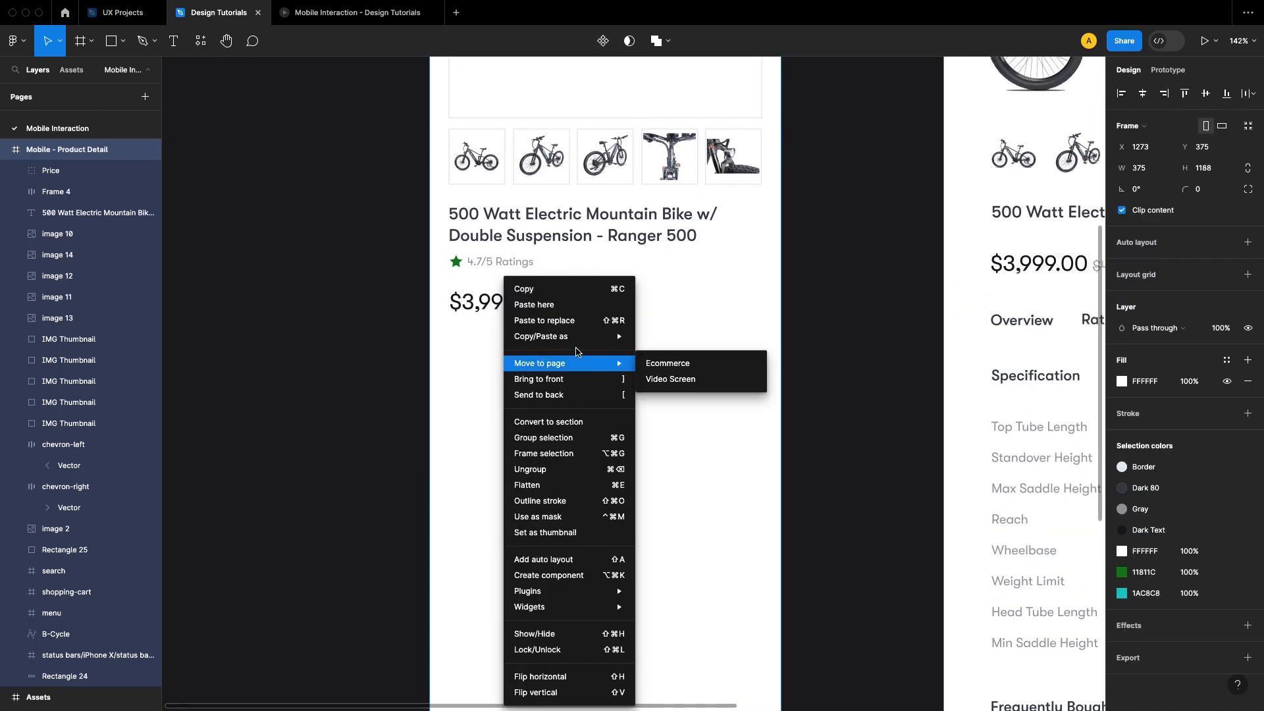
click(549, 304)
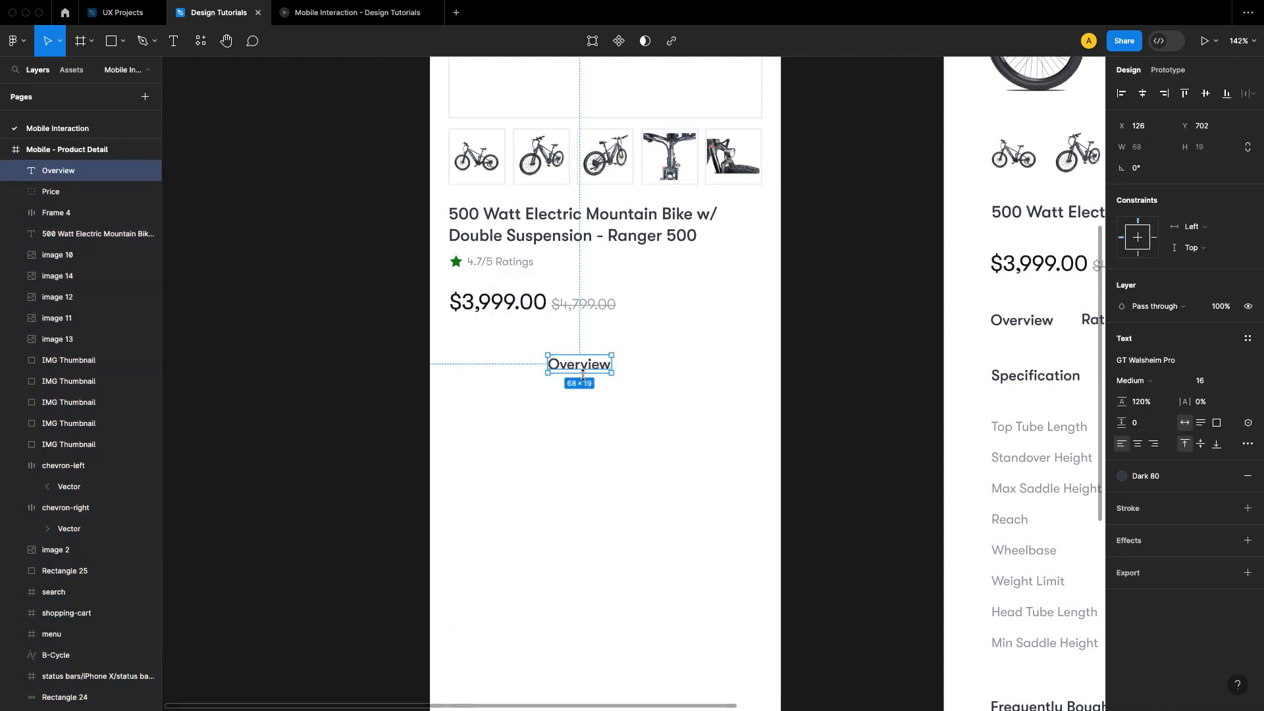
drag(567, 373, 483, 387)
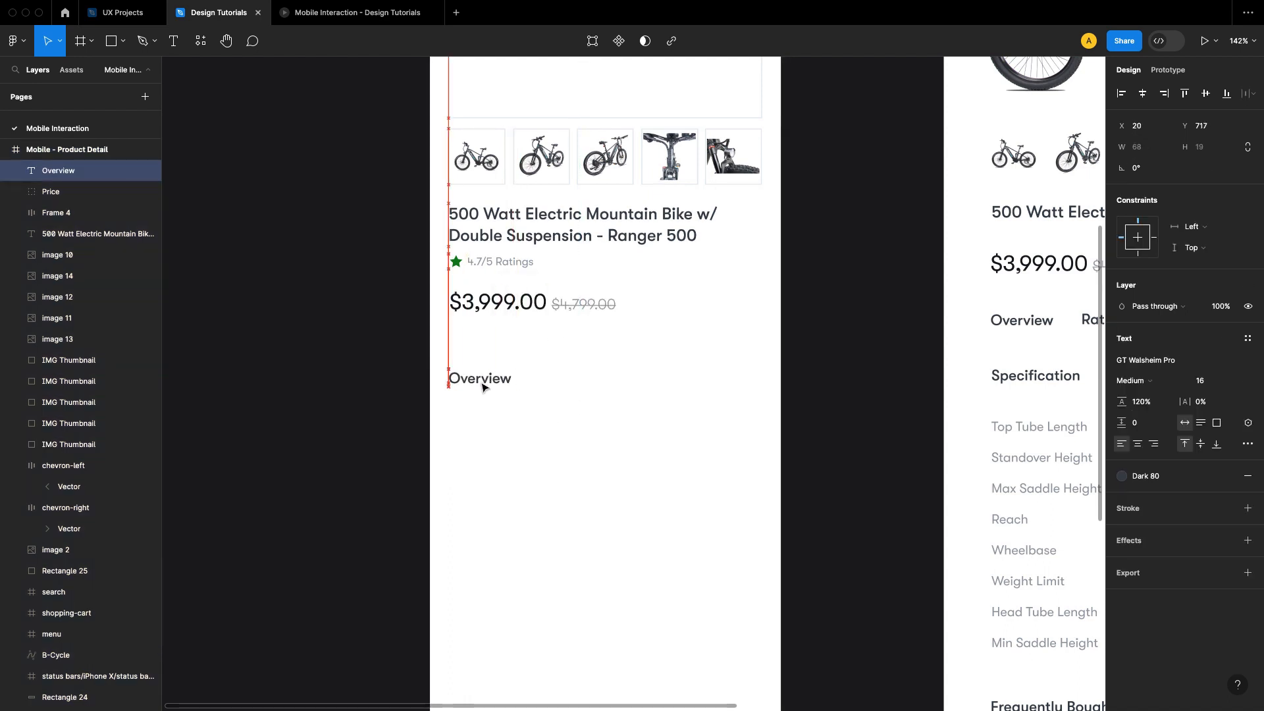
click(579, 429)
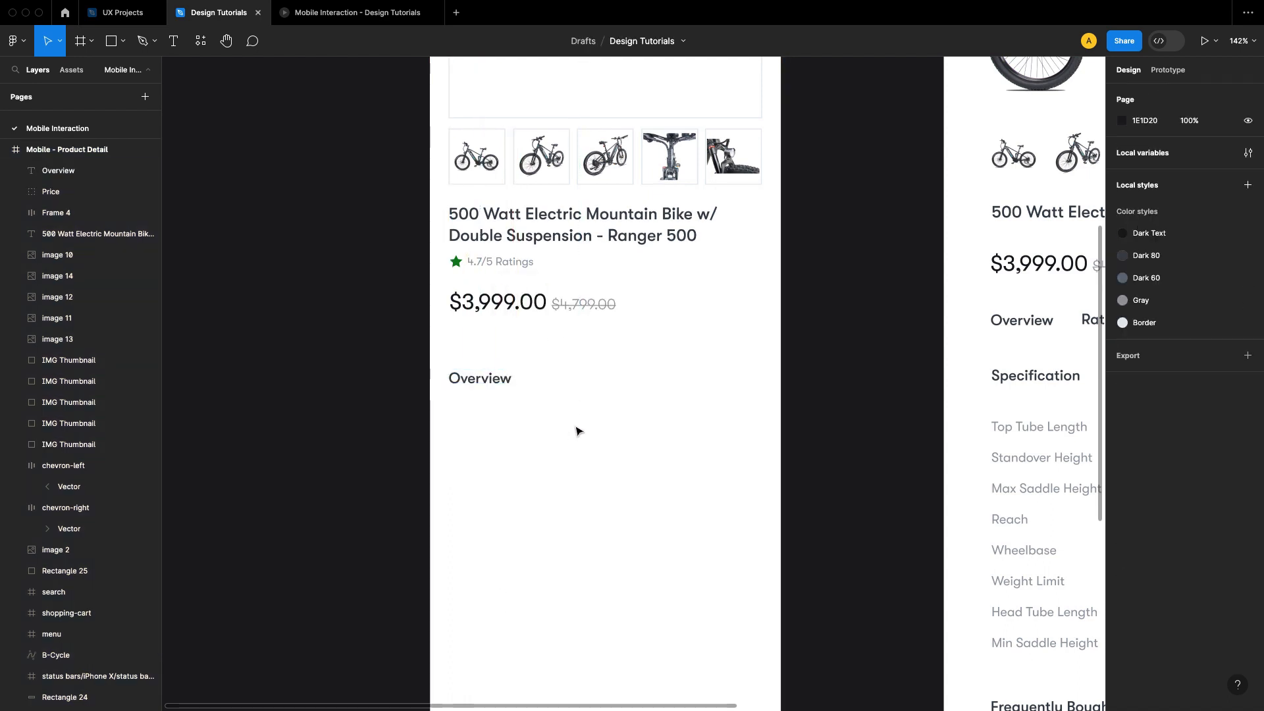
Step: Draw a horizontal divider line 335 wide between the price and the Overview text, at X 20, Y 693
scroll(577, 451, up, 1)
scroll(576, 451, right, 1)
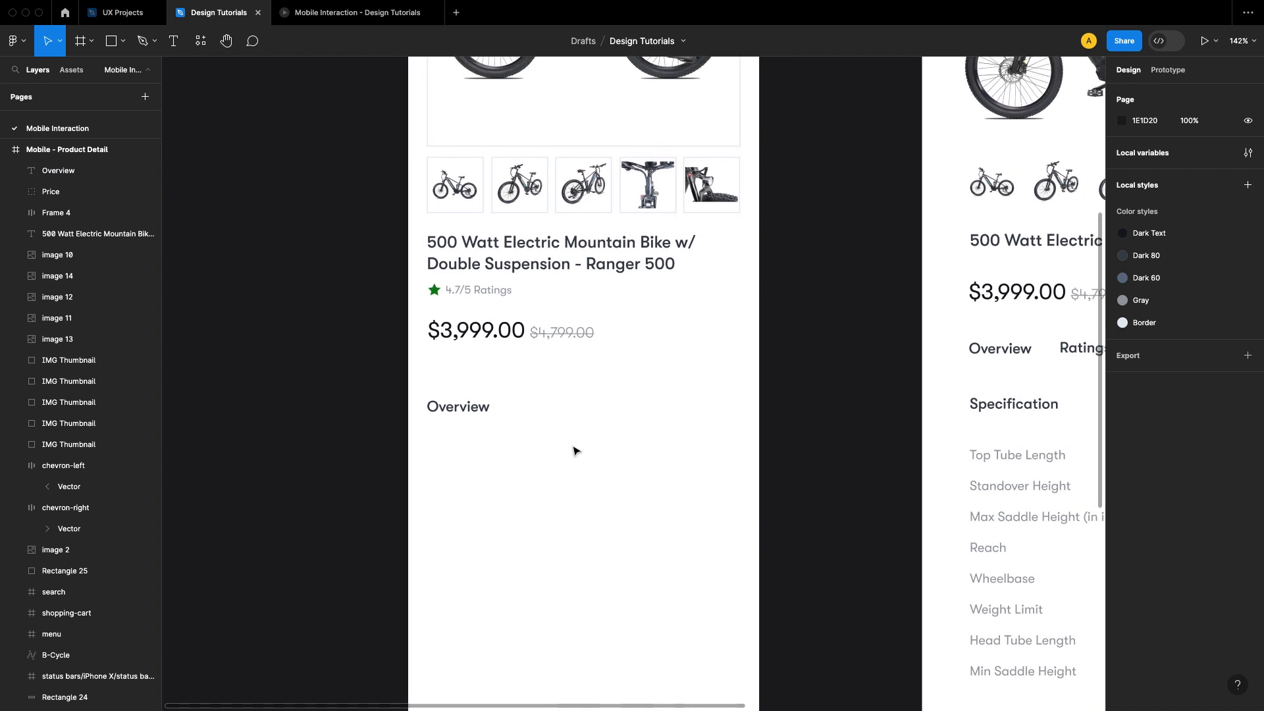
click(123, 41)
click(125, 89)
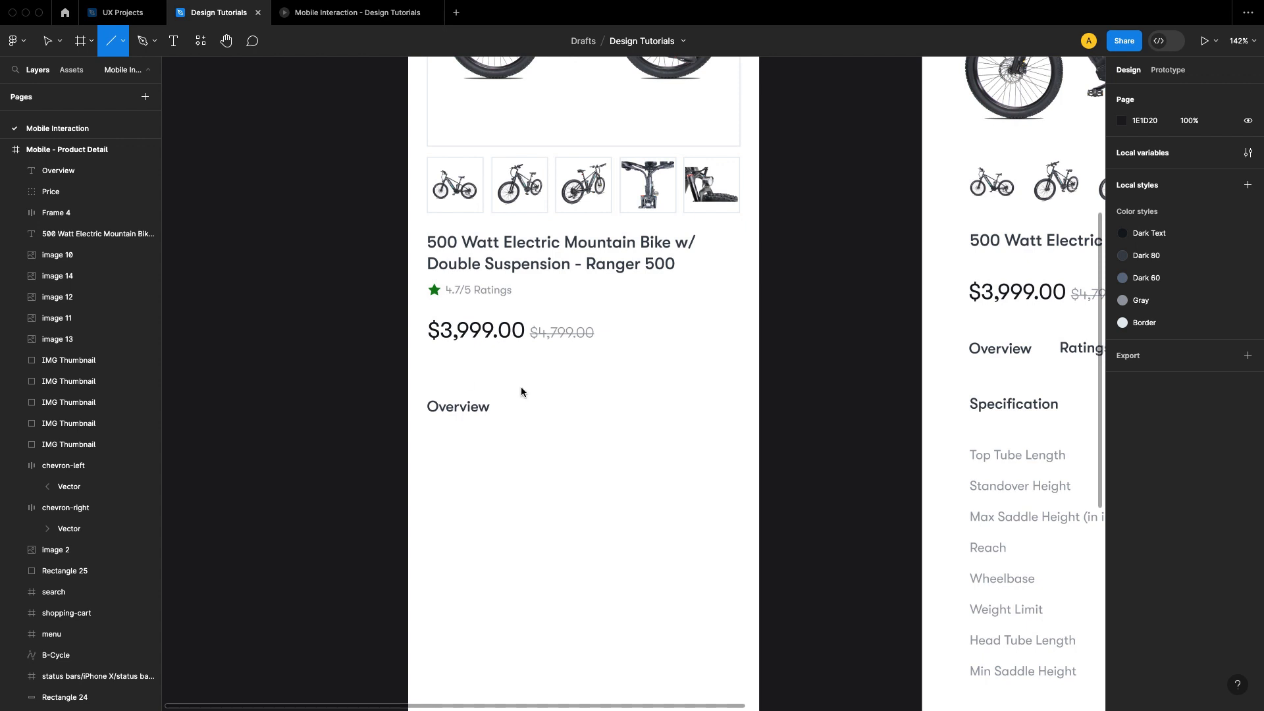
drag(428, 374, 741, 388)
drag(432, 378, 429, 377)
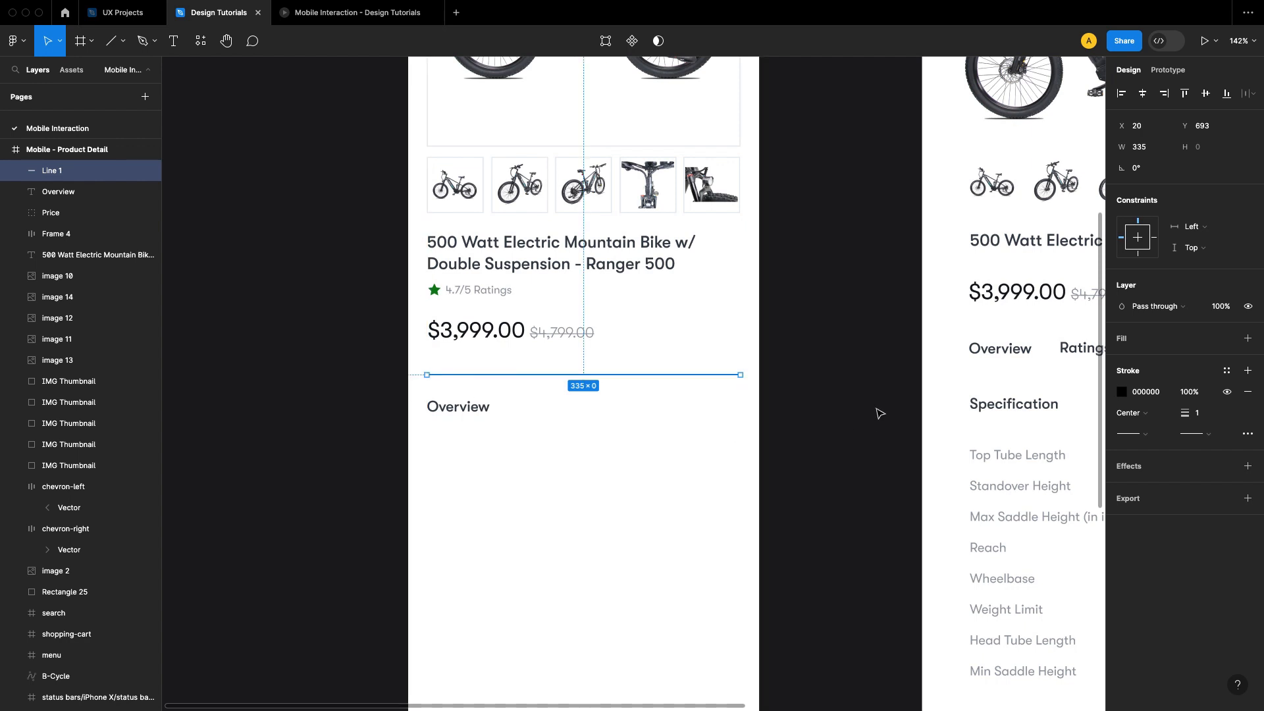
Step: Apply the Border color style to the divider line's stroke and check its spacing from the price
click(1226, 371)
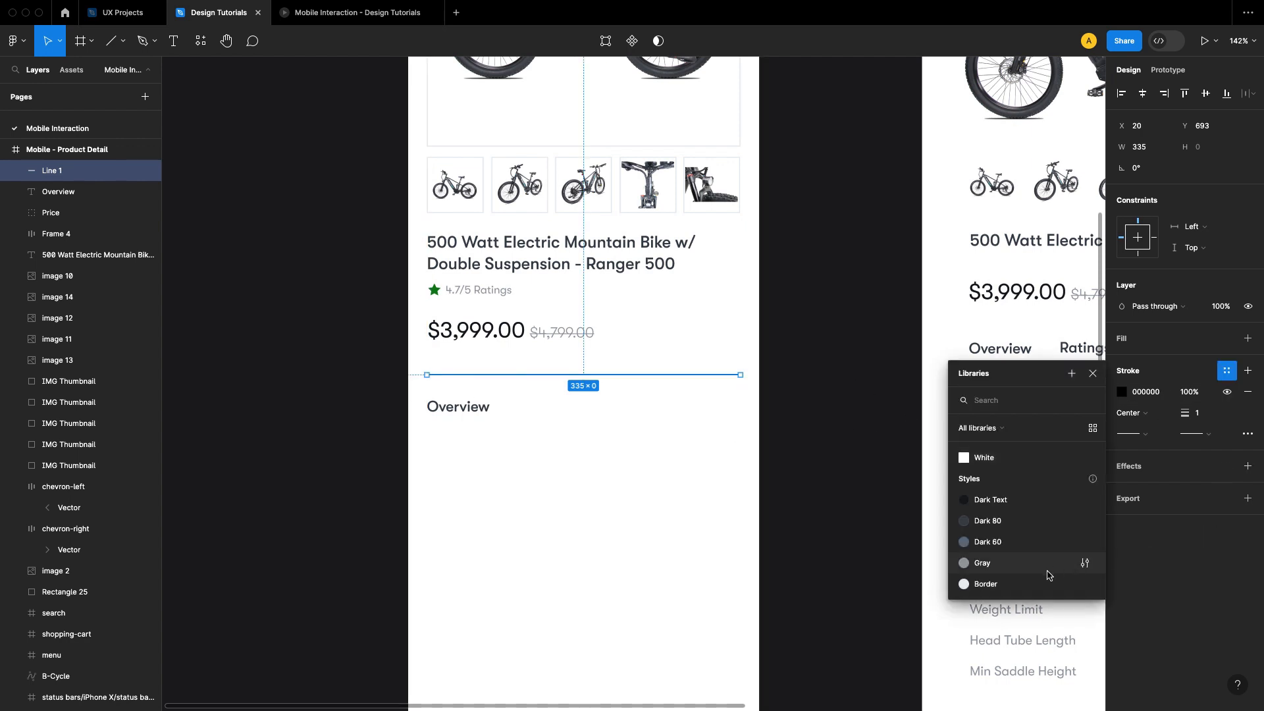
click(974, 574)
click(815, 428)
click(546, 377)
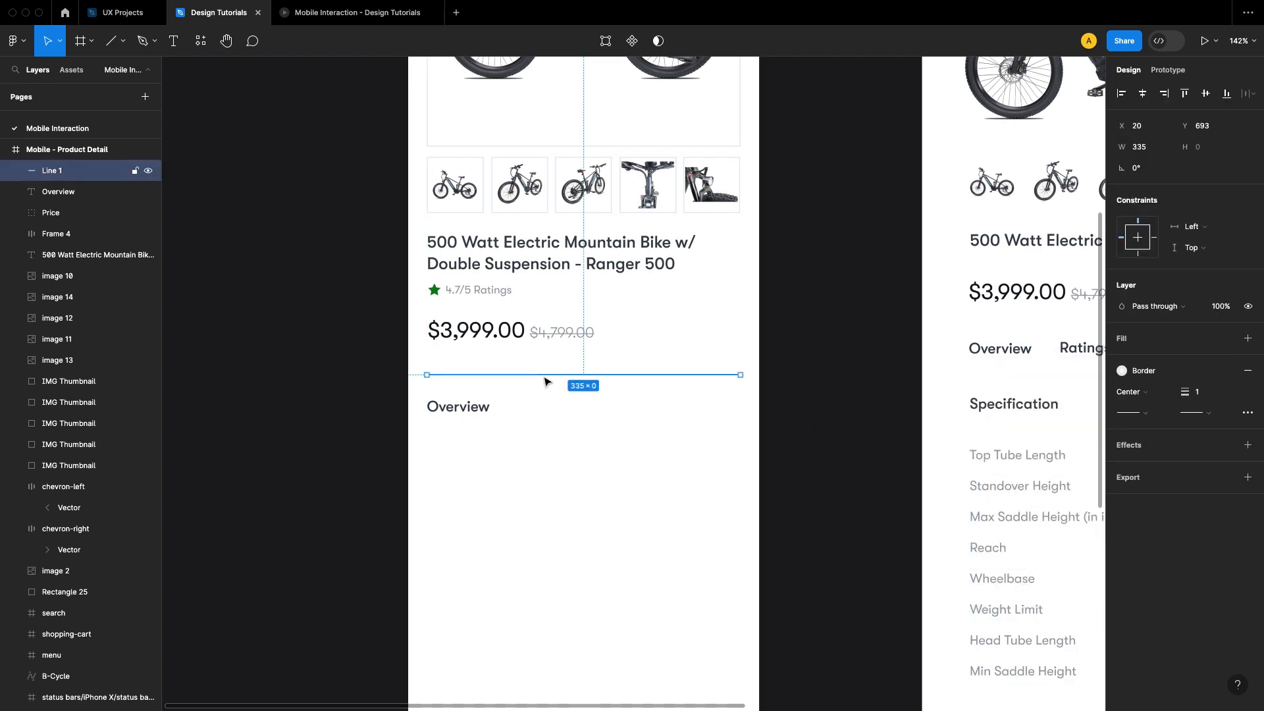
key(alt)
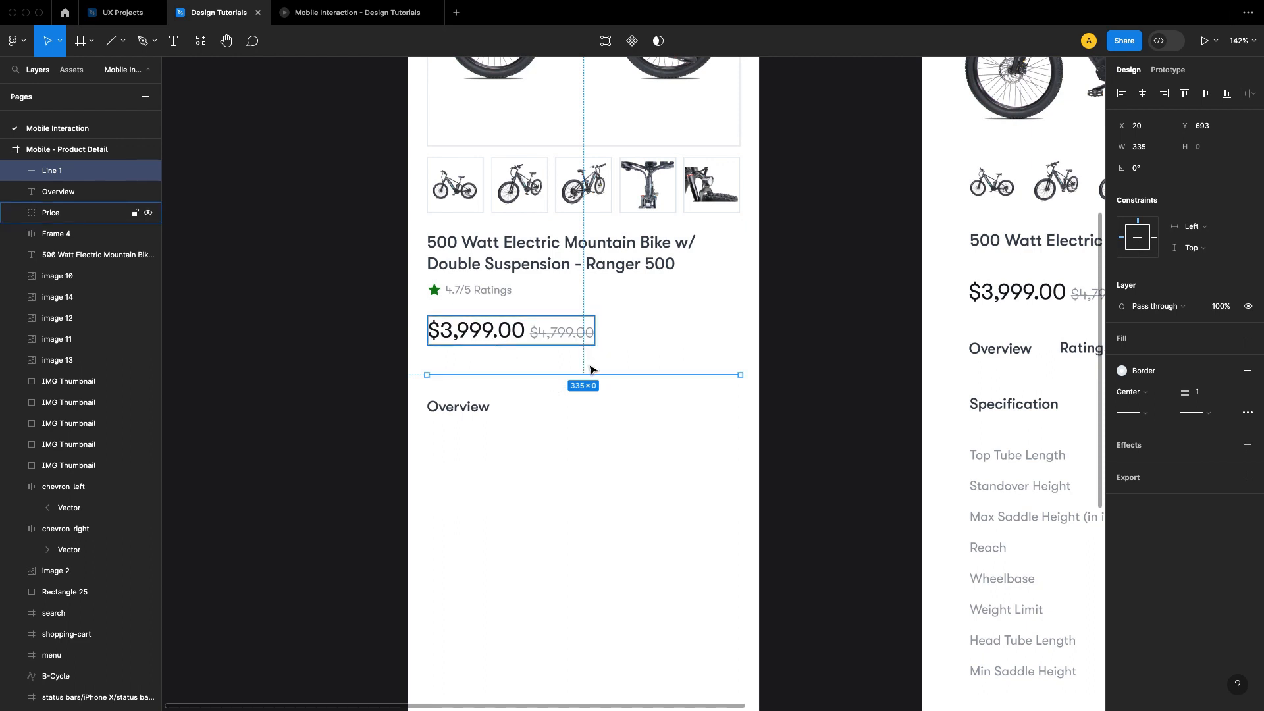
Step: Move the Overview text up to Y 709 so it sits 16 px below the divider
click(785, 397)
click(463, 417)
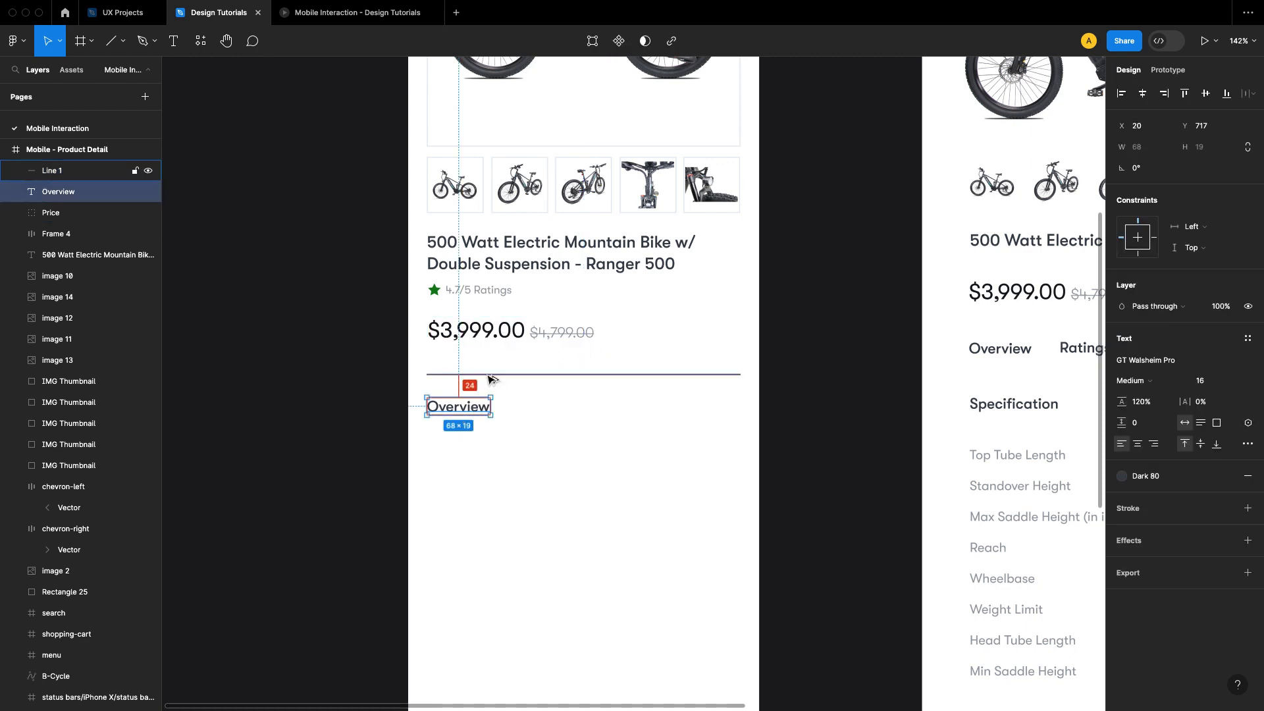
key(Down)
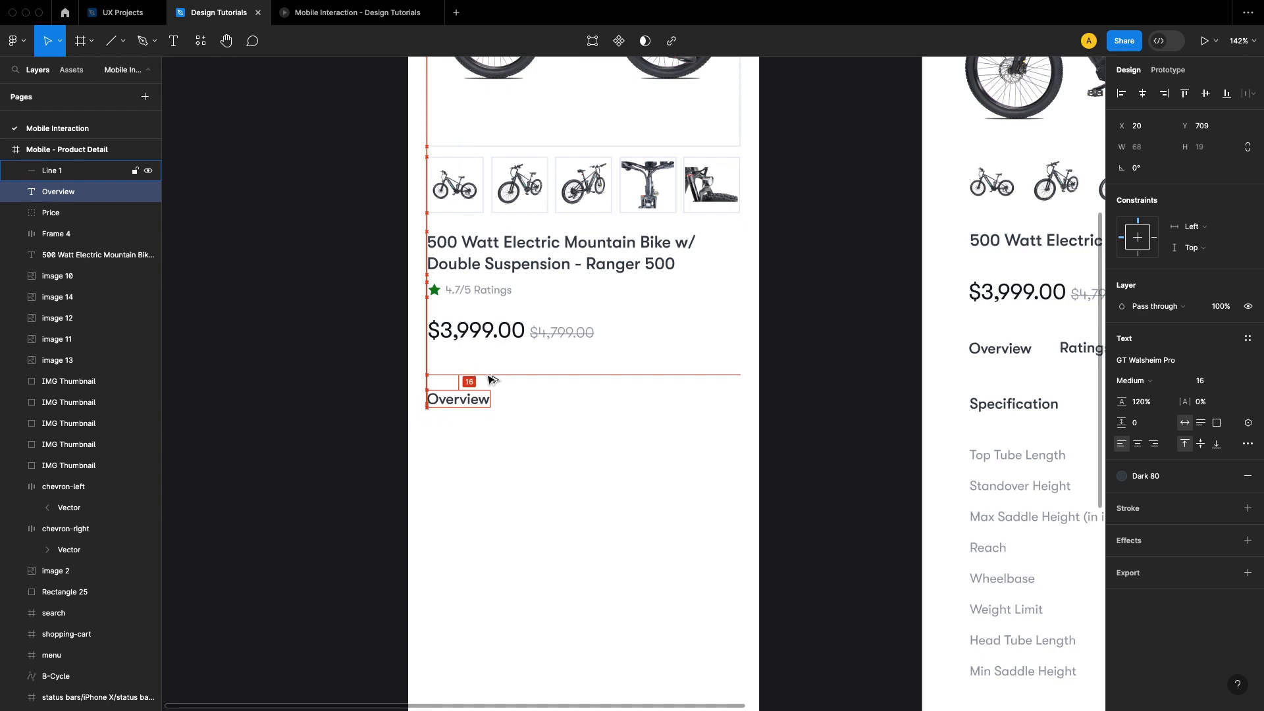
click(836, 397)
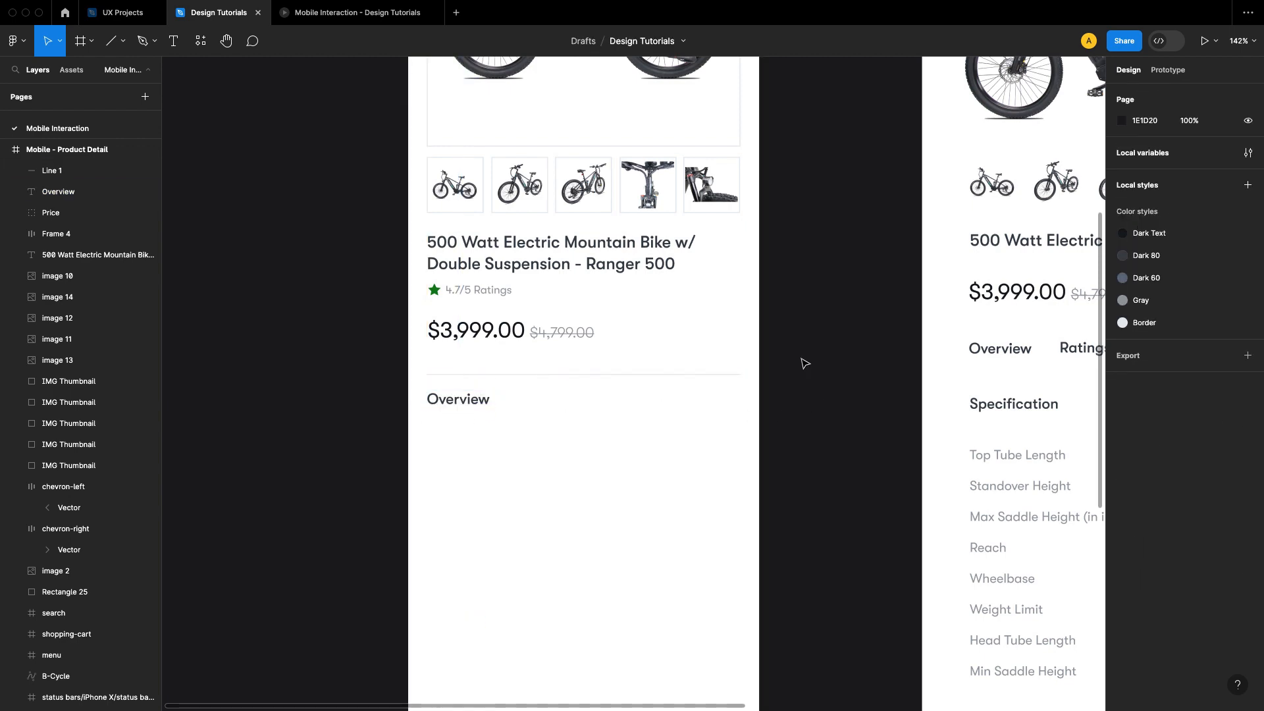
Step: Copy the downward chevron icon from the Assets frame
scroll(804, 363, right, 10)
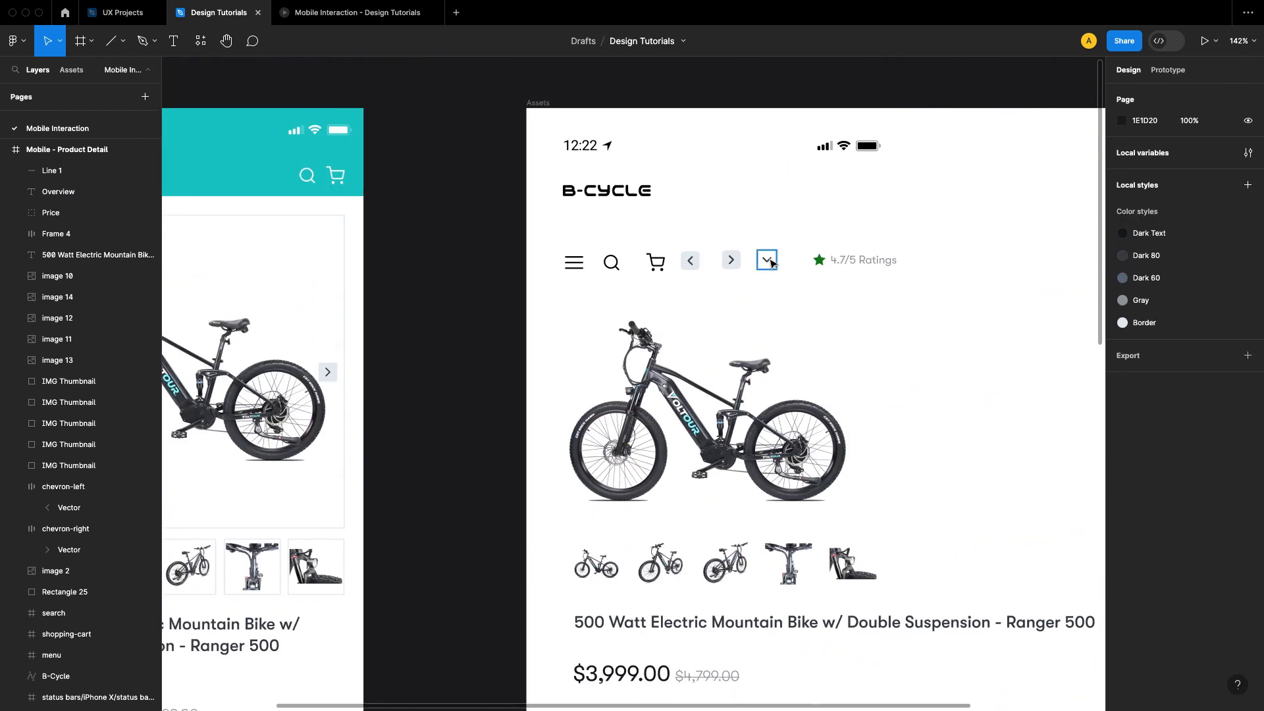
right_click(770, 261)
click(793, 268)
click(505, 374)
Step: Paste the chevron icon on the Overview row in the product detail frame and align it with the text
drag(492, 475, 643, 268)
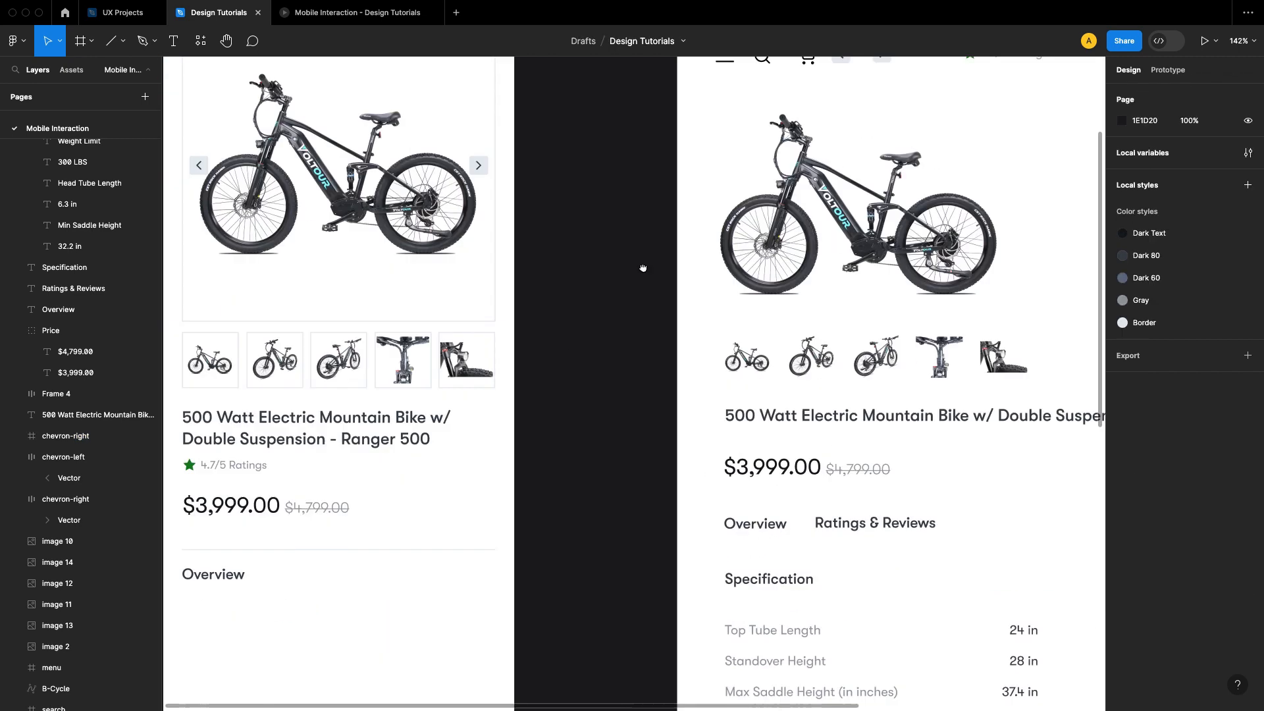
scroll(643, 268, down, 6)
scroll(684, 310, left, 6)
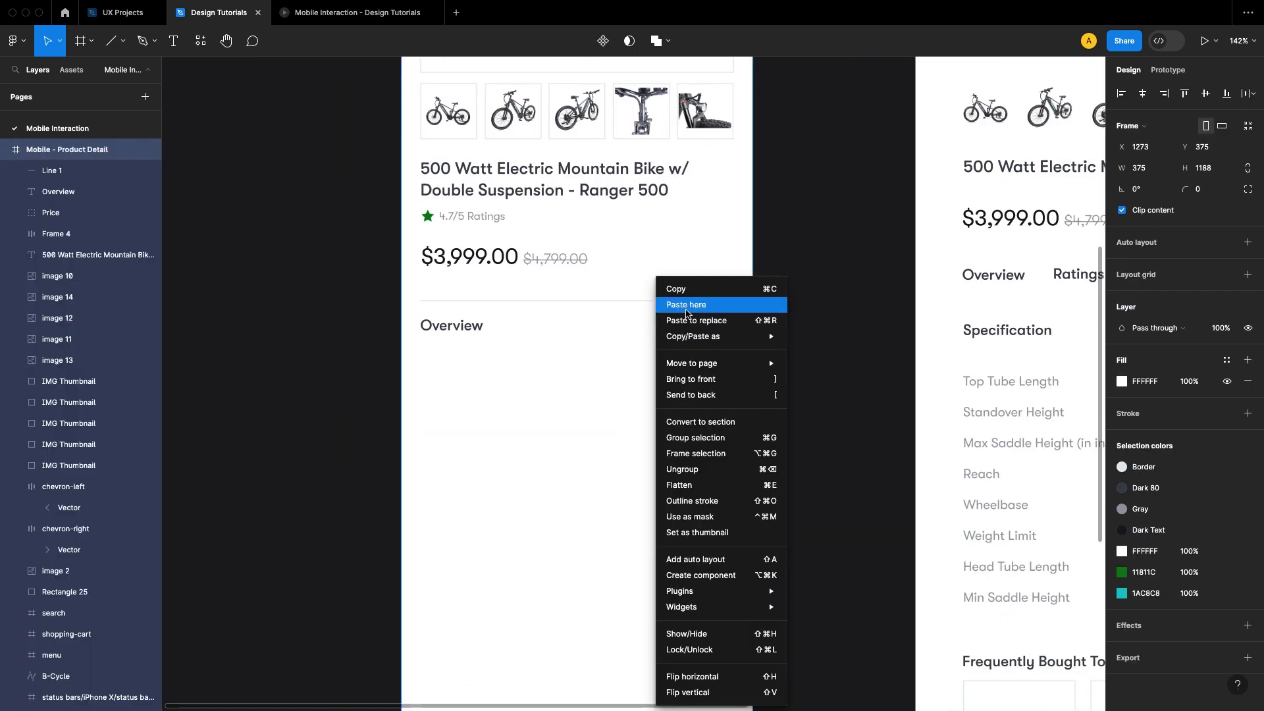
click(681, 304)
scroll(523, 350, up, 5)
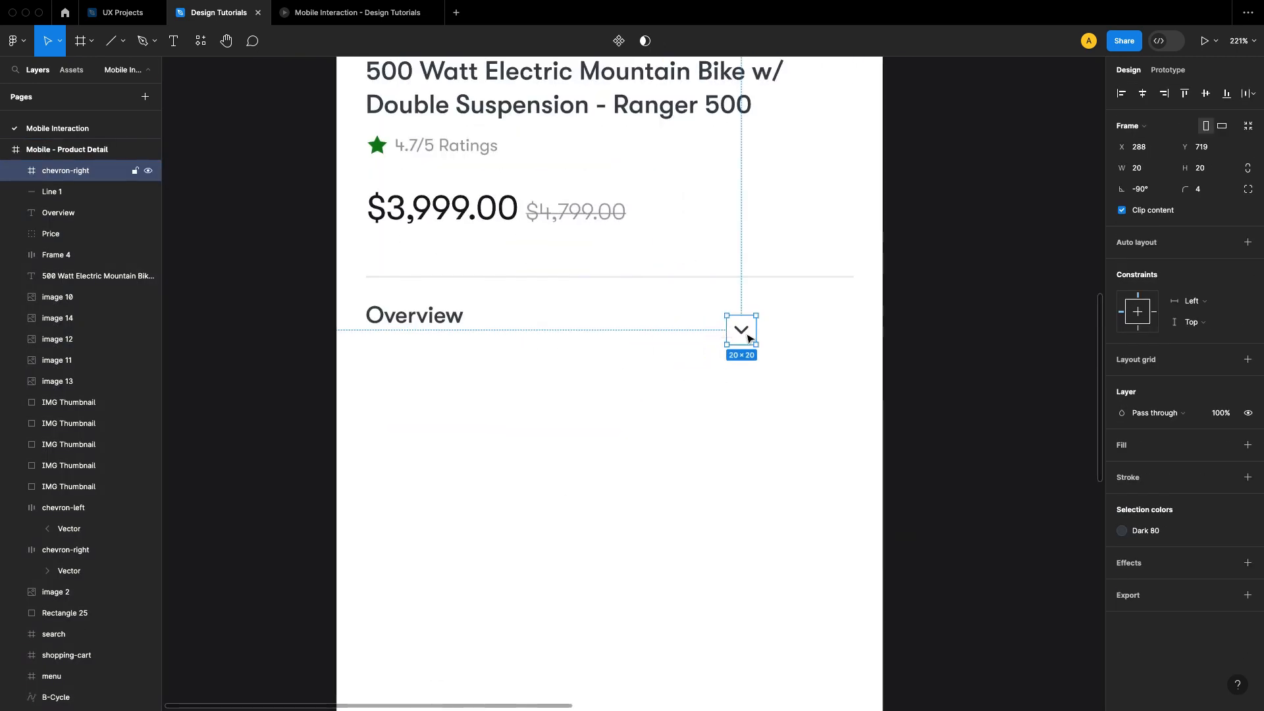
drag(744, 337, 739, 322)
Step: Combine the Overview text and the chevron icon into a horizontal auto layout frame
shift+click(446, 323)
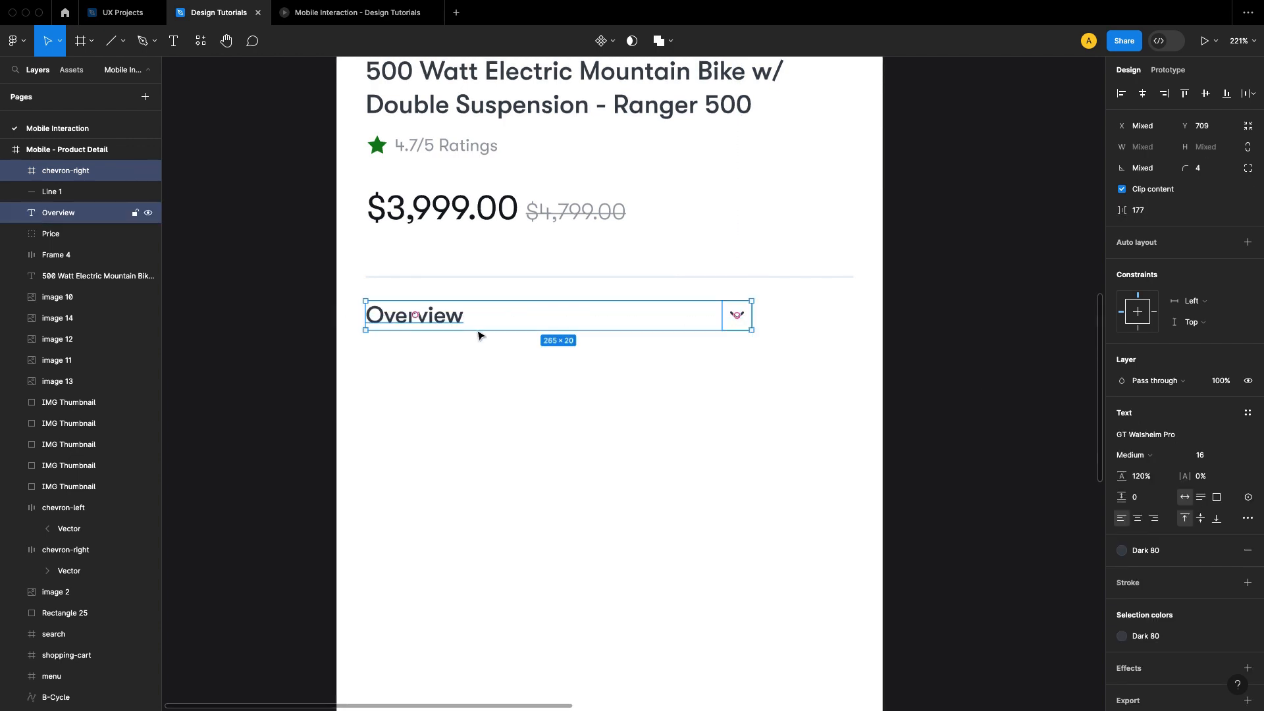
click(1246, 245)
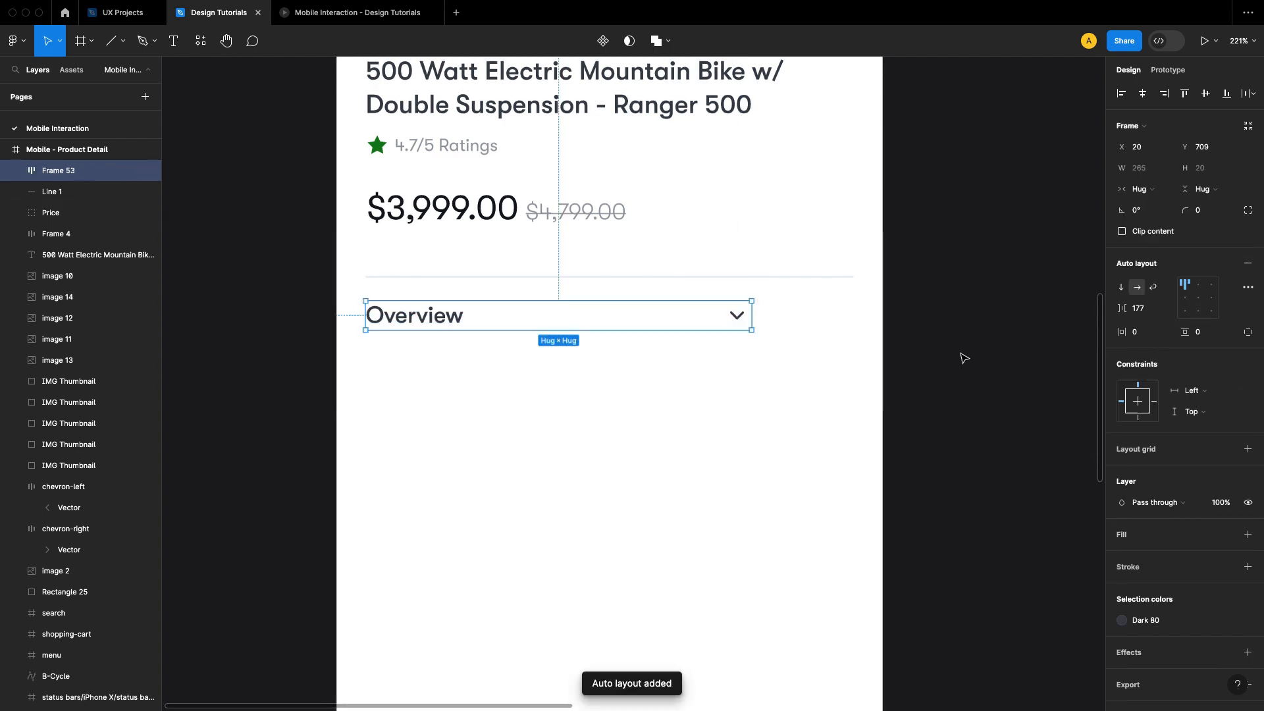
click(855, 349)
Step: Set the Overview row's item spacing to Auto, center its items vertically and widen it to 335
click(734, 317)
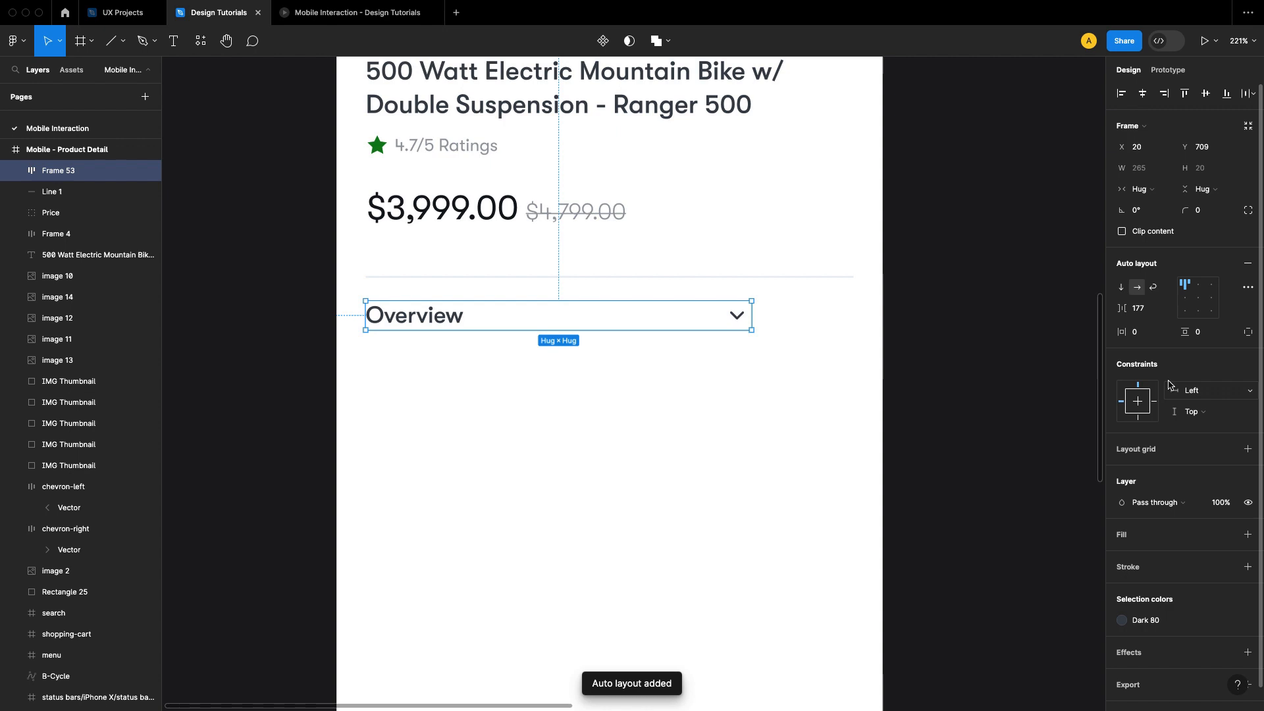
click(1170, 312)
click(951, 364)
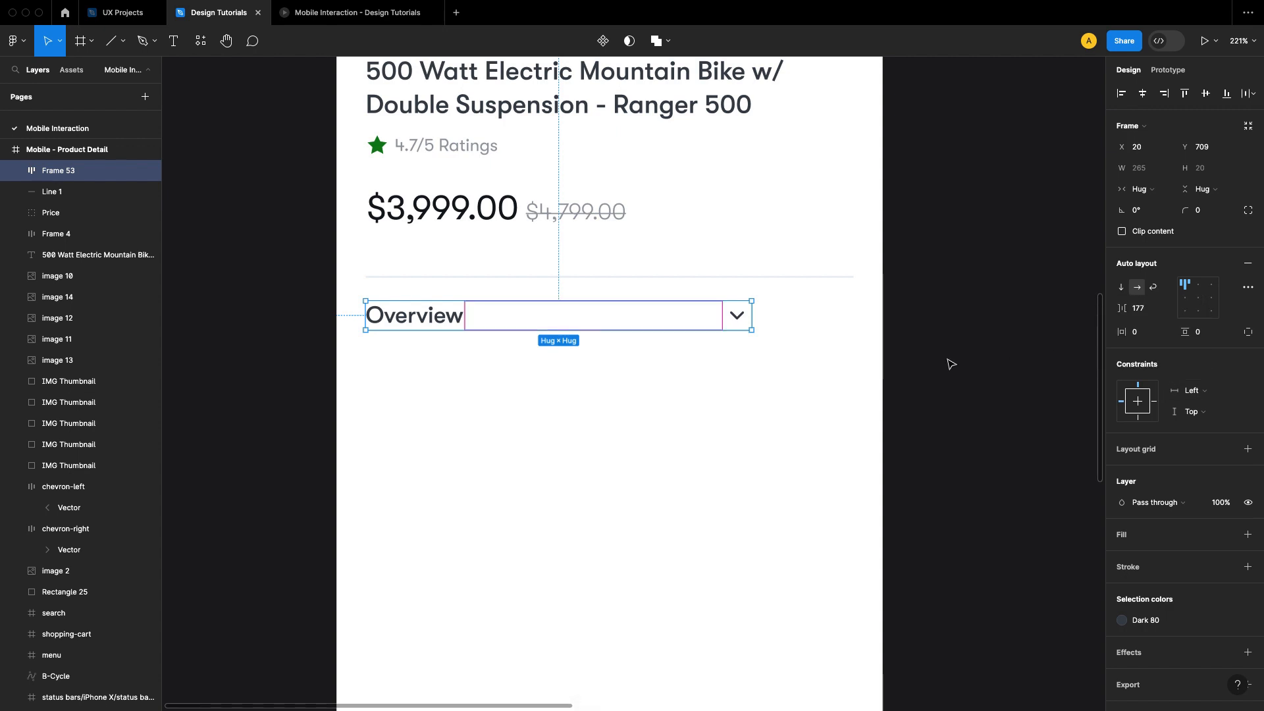
click(1167, 313)
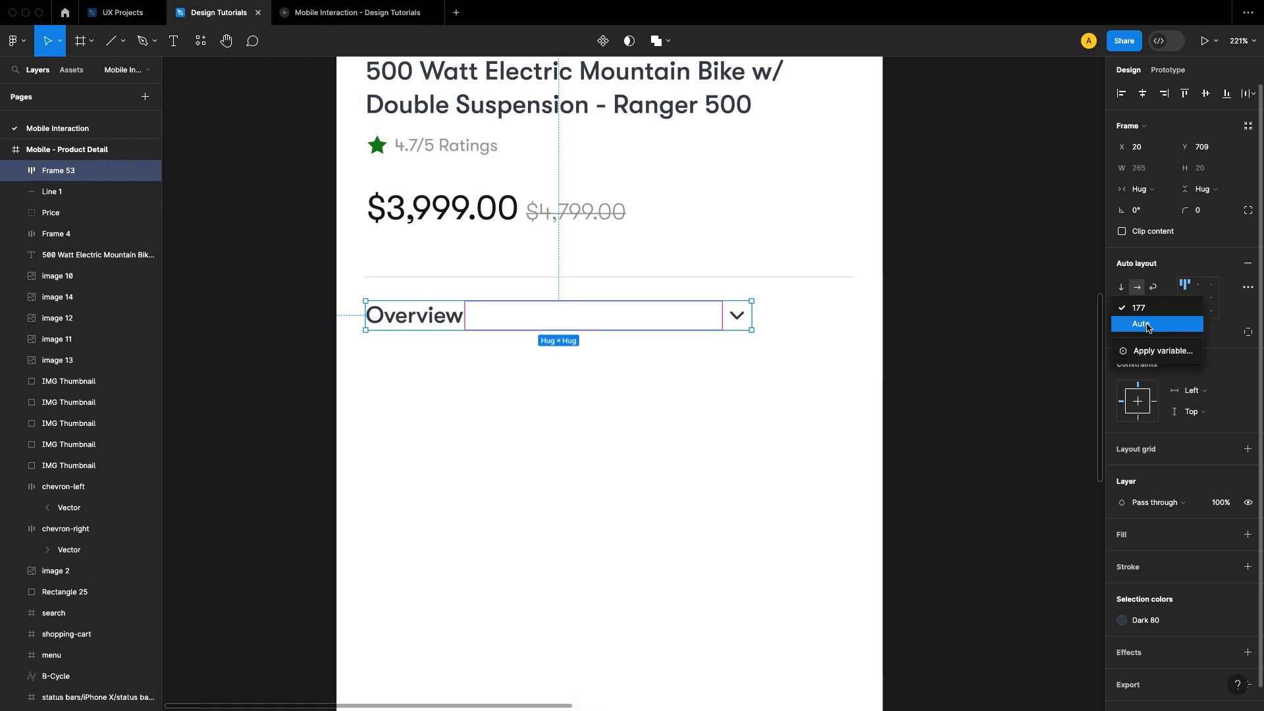
click(1166, 325)
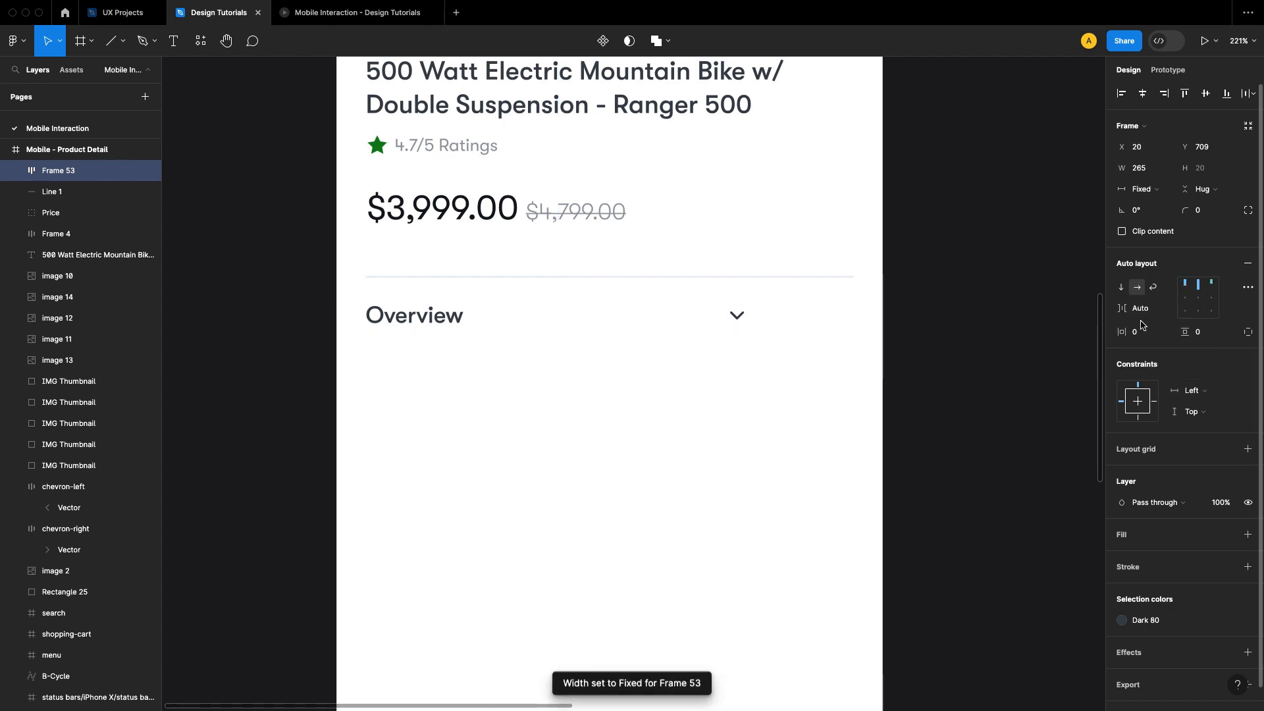
click(1204, 303)
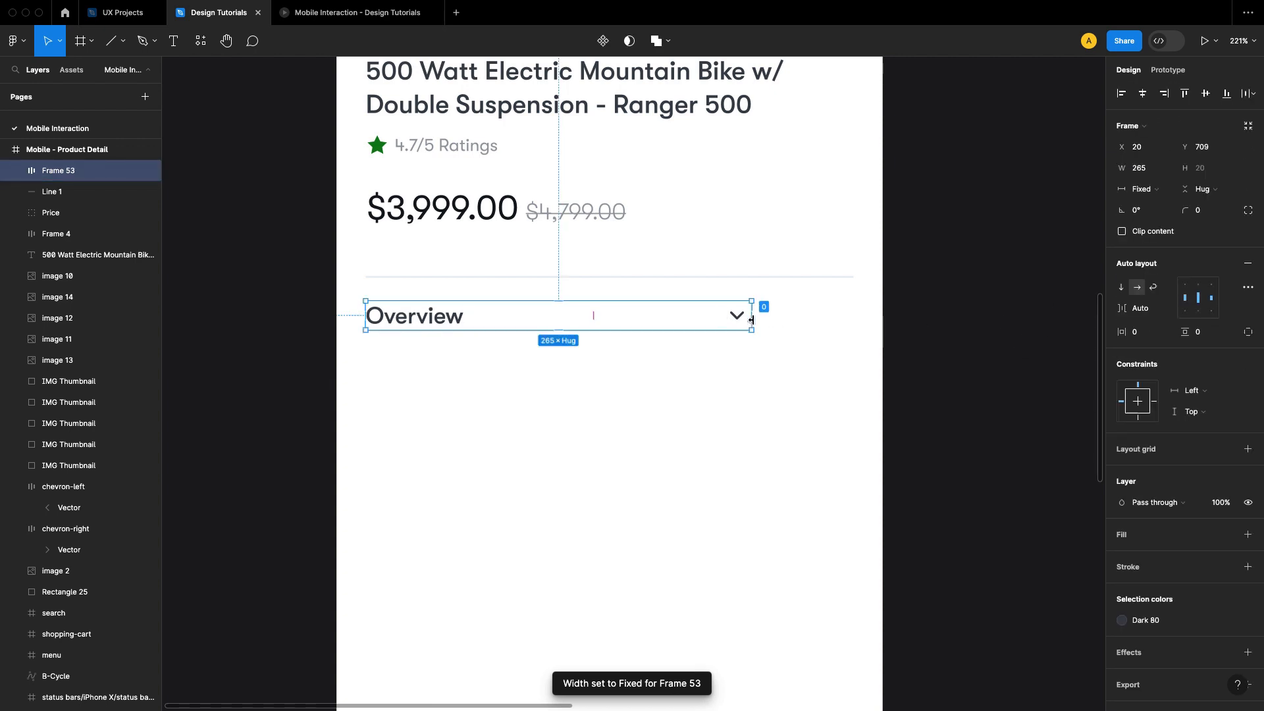
drag(784, 324, 854, 324)
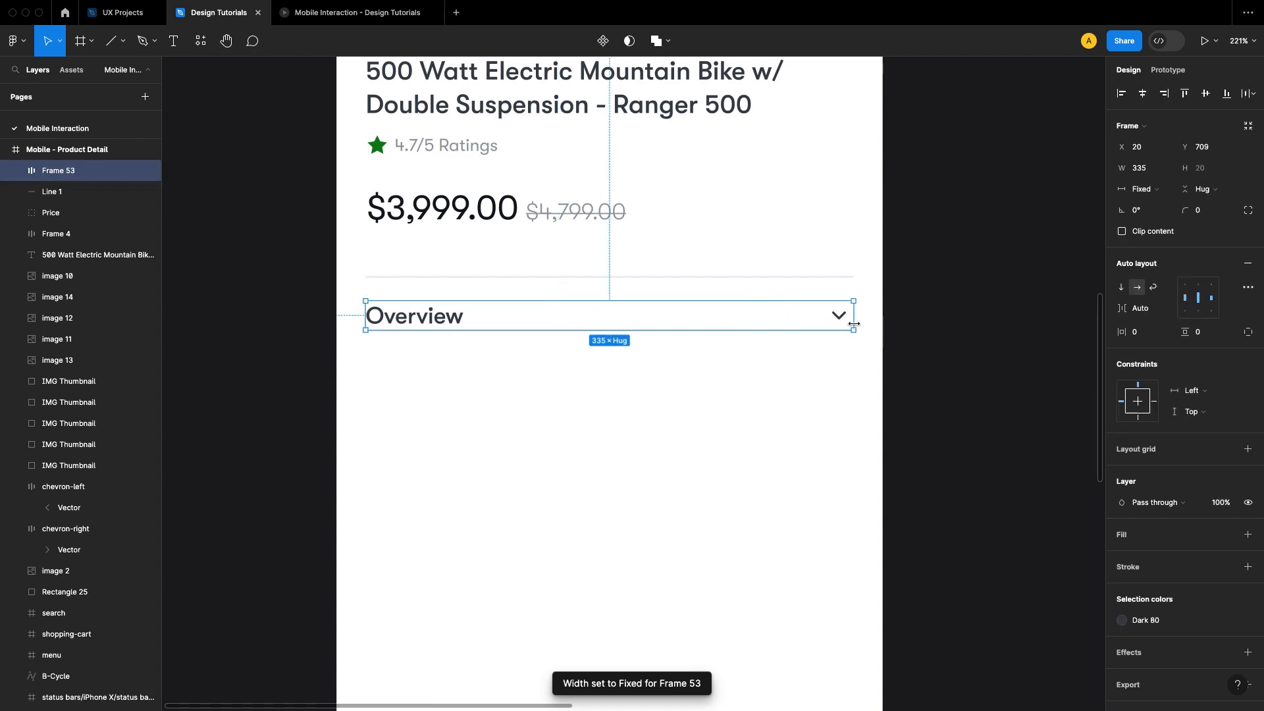
click(934, 391)
Step: Check the gap between the Overview row and the divider, and copy the divider line
click(461, 319)
key(alt)
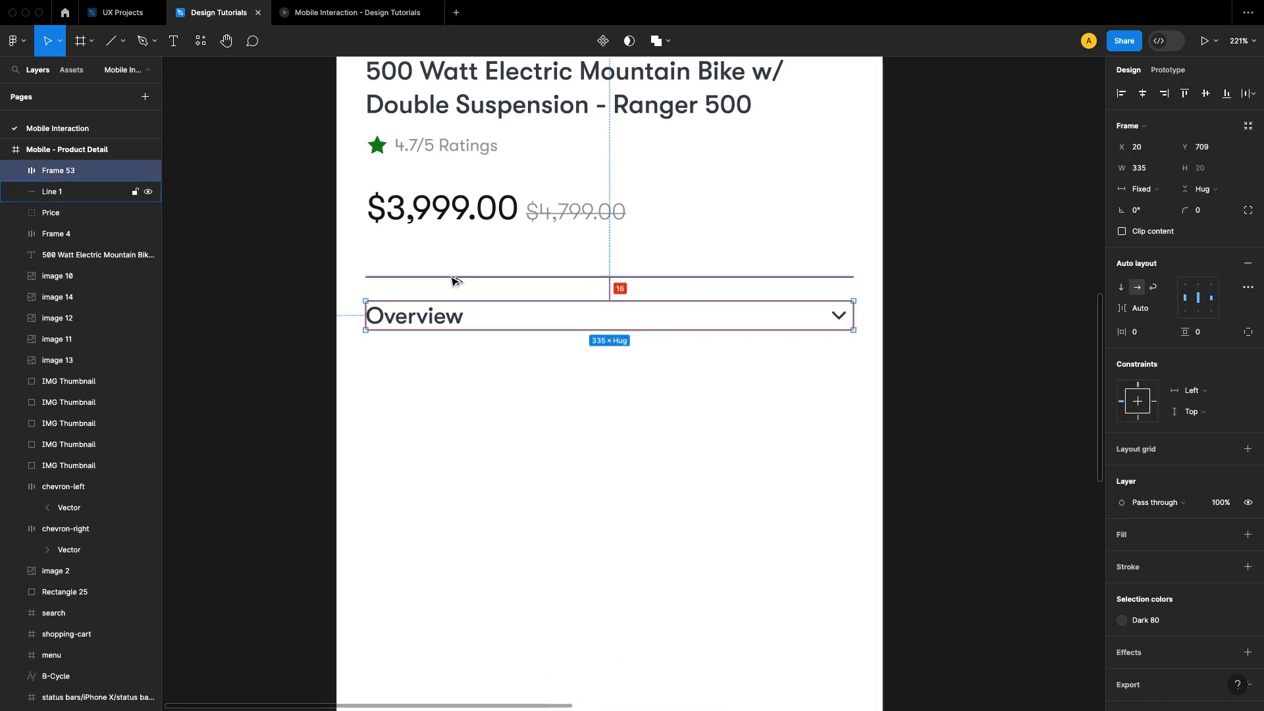
click(453, 278)
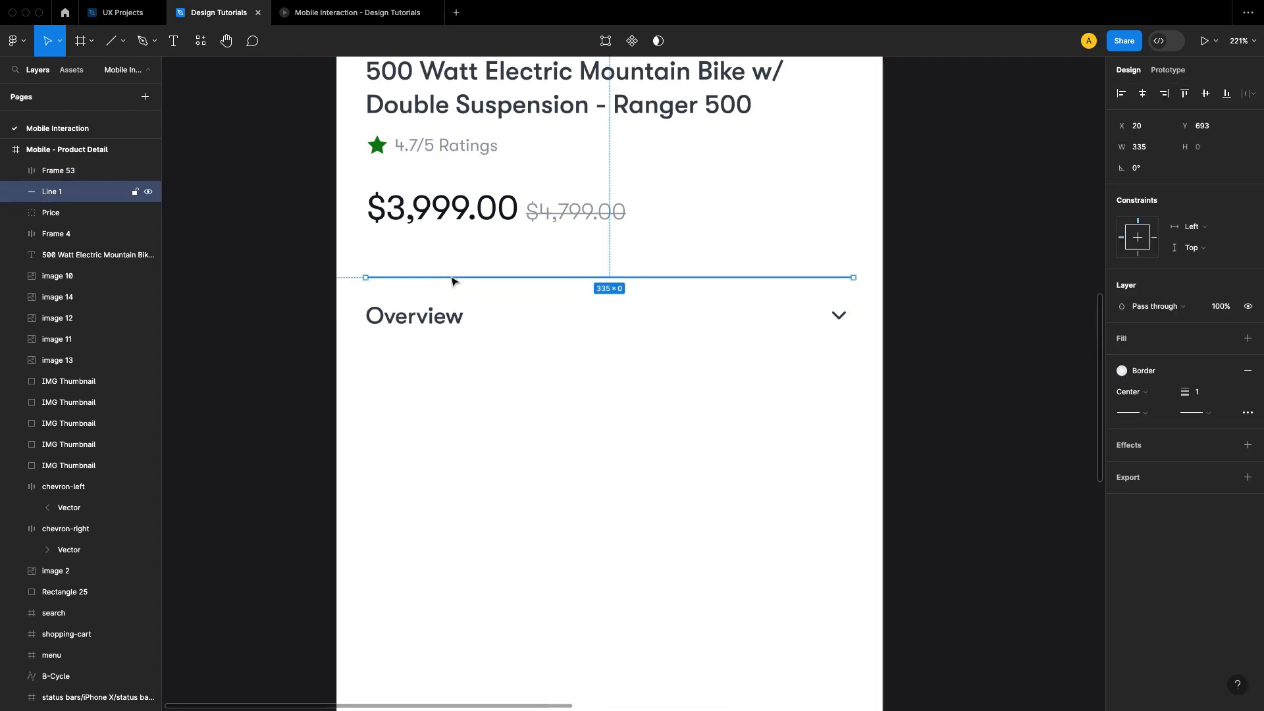
right_click(453, 281)
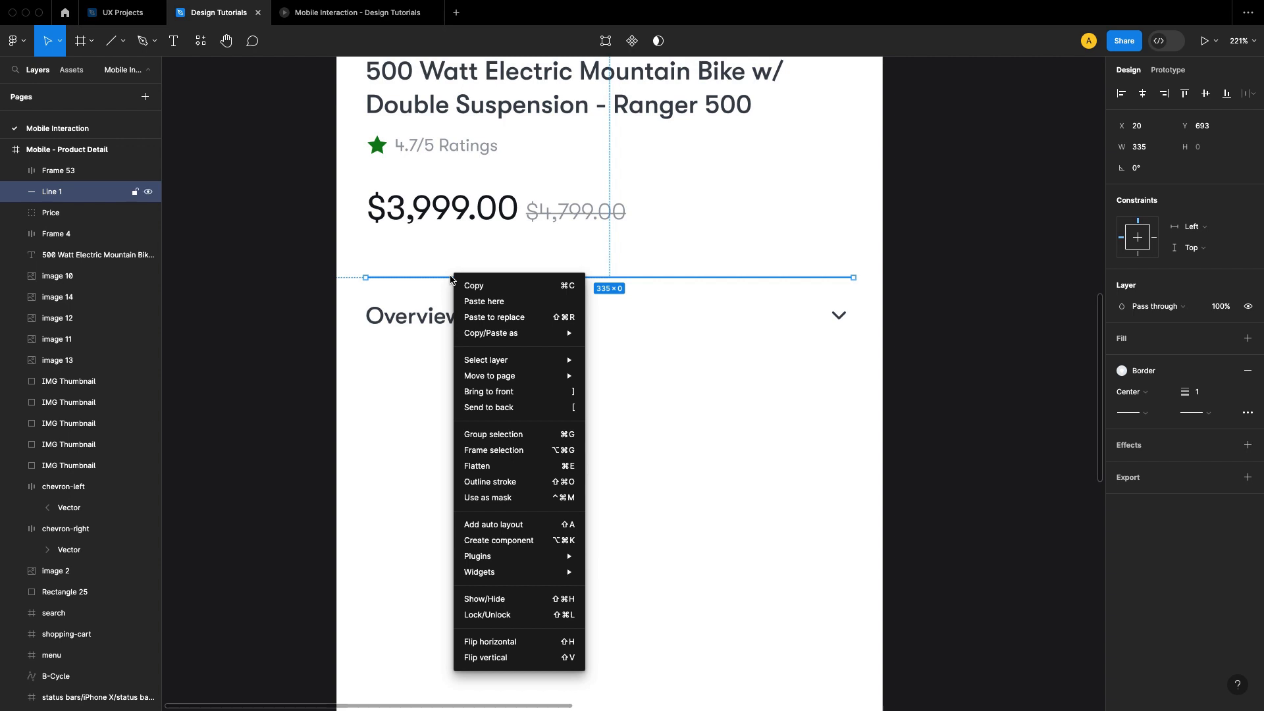
Step: Duplicate the divider line and place the copy below the Overview row, with the same gap as above it
click(255, 381)
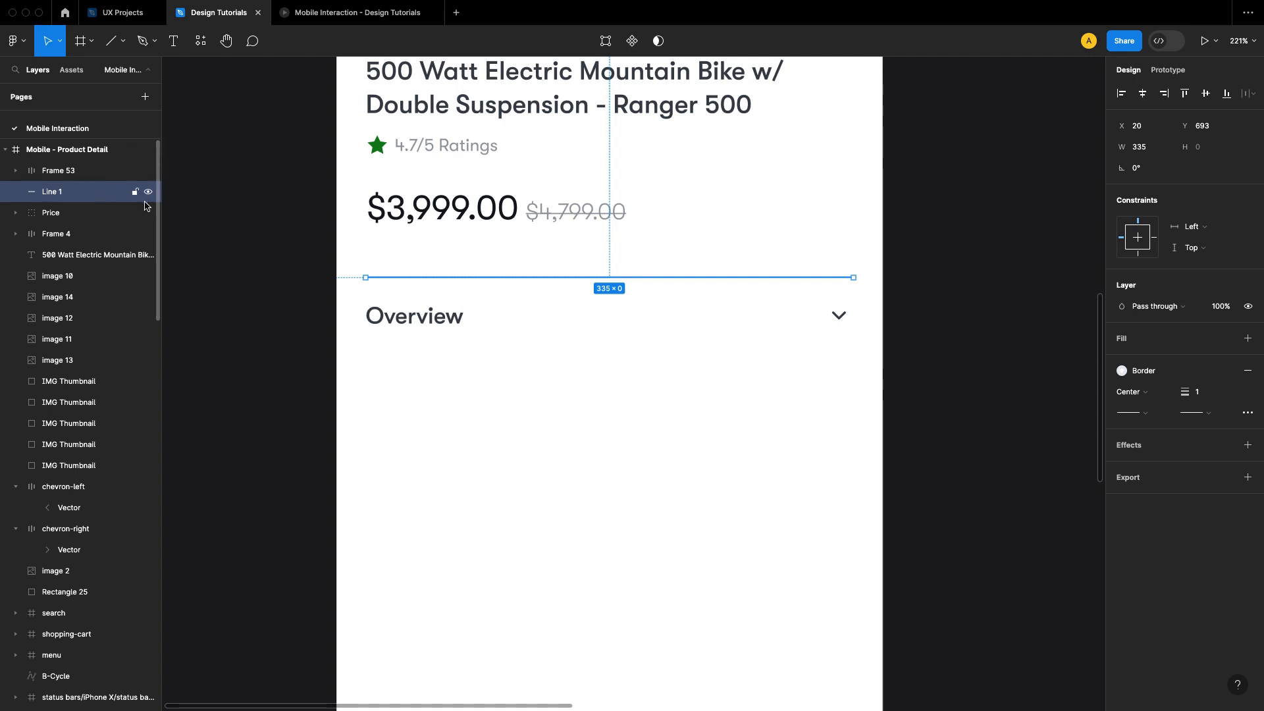
key(super+d)
drag(502, 297, 505, 358)
key(alt)
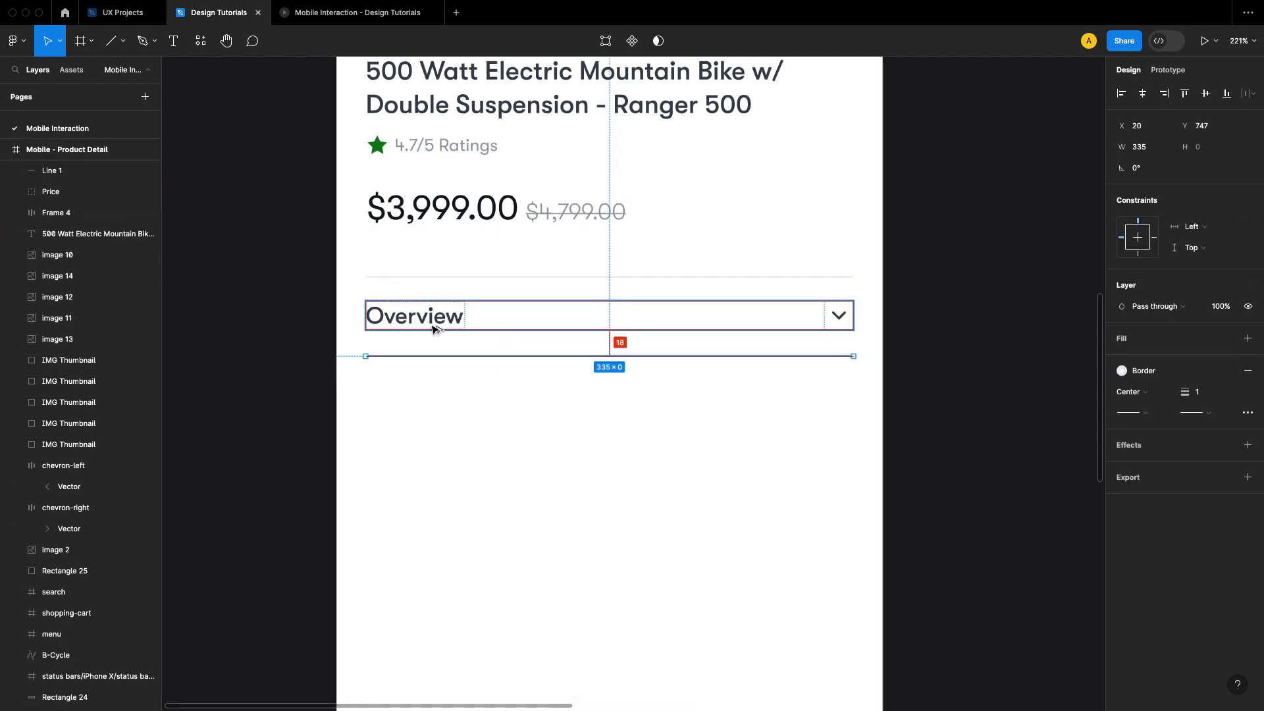
click(908, 369)
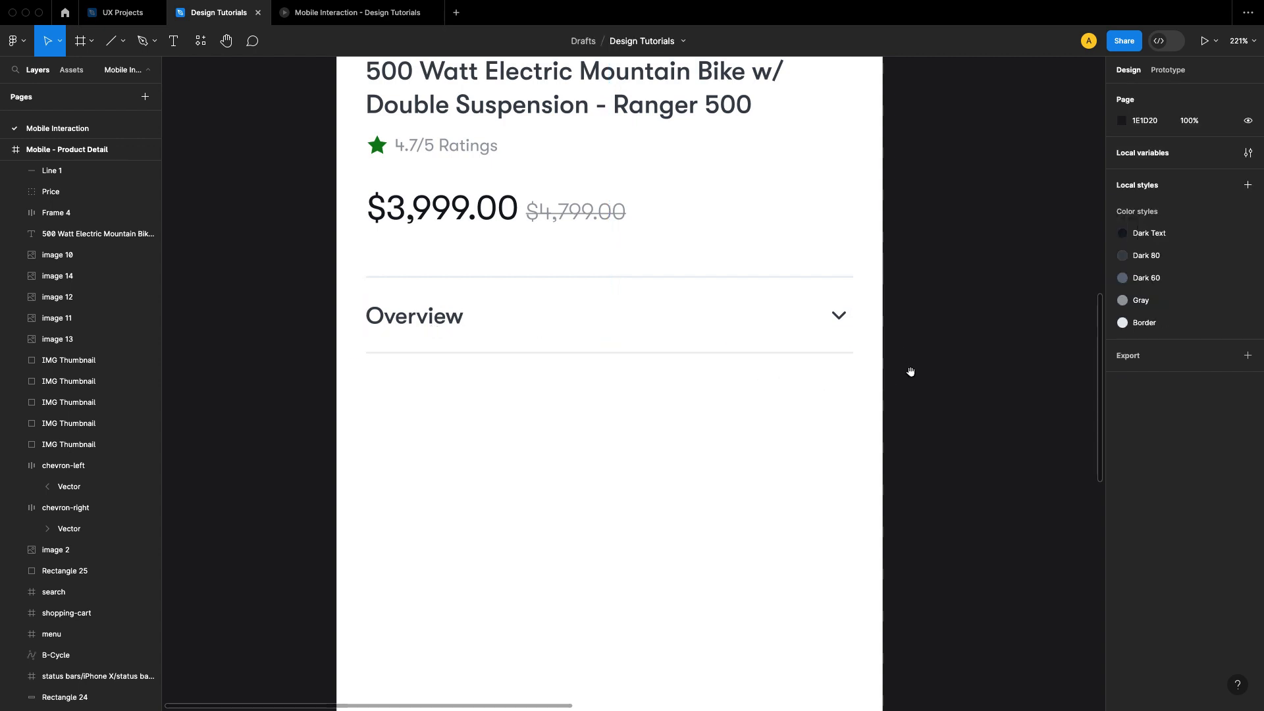
Step: Duplicate the Overview row and place the copy just below the second divider
scroll(537, 315, down, 1)
drag(454, 283, 463, 362)
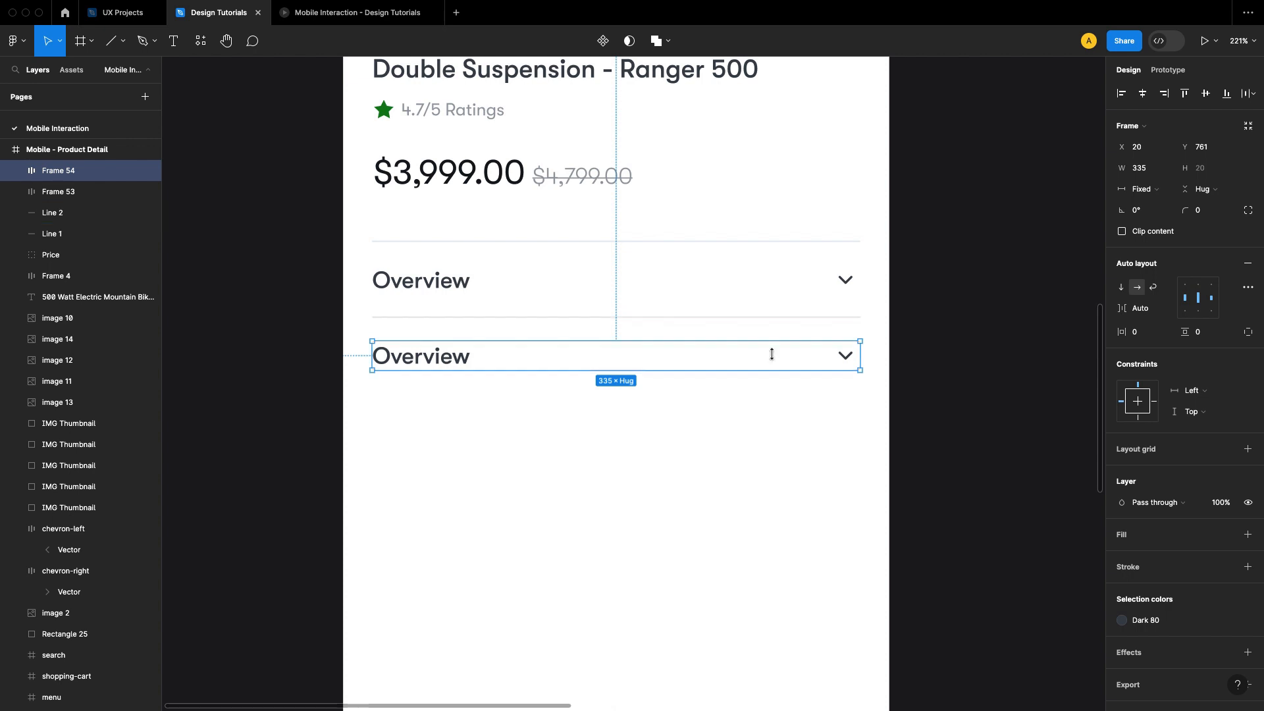
click(975, 369)
Step: Replace the duplicated row's label with the Ratings & Reviews text copied from the Assets frame
scroll(975, 369, right, 10)
scroll(847, 283, up, 2)
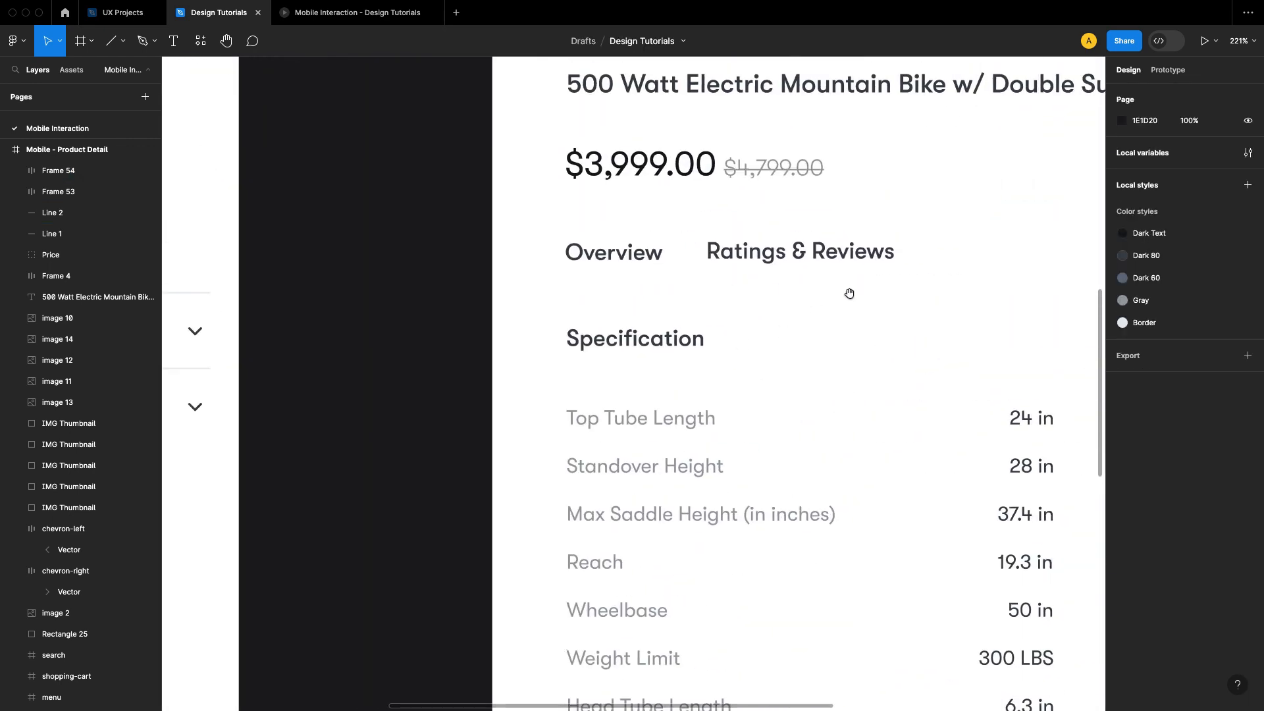
click(802, 252)
right_click(803, 252)
mouse_move(849, 301)
click(966, 304)
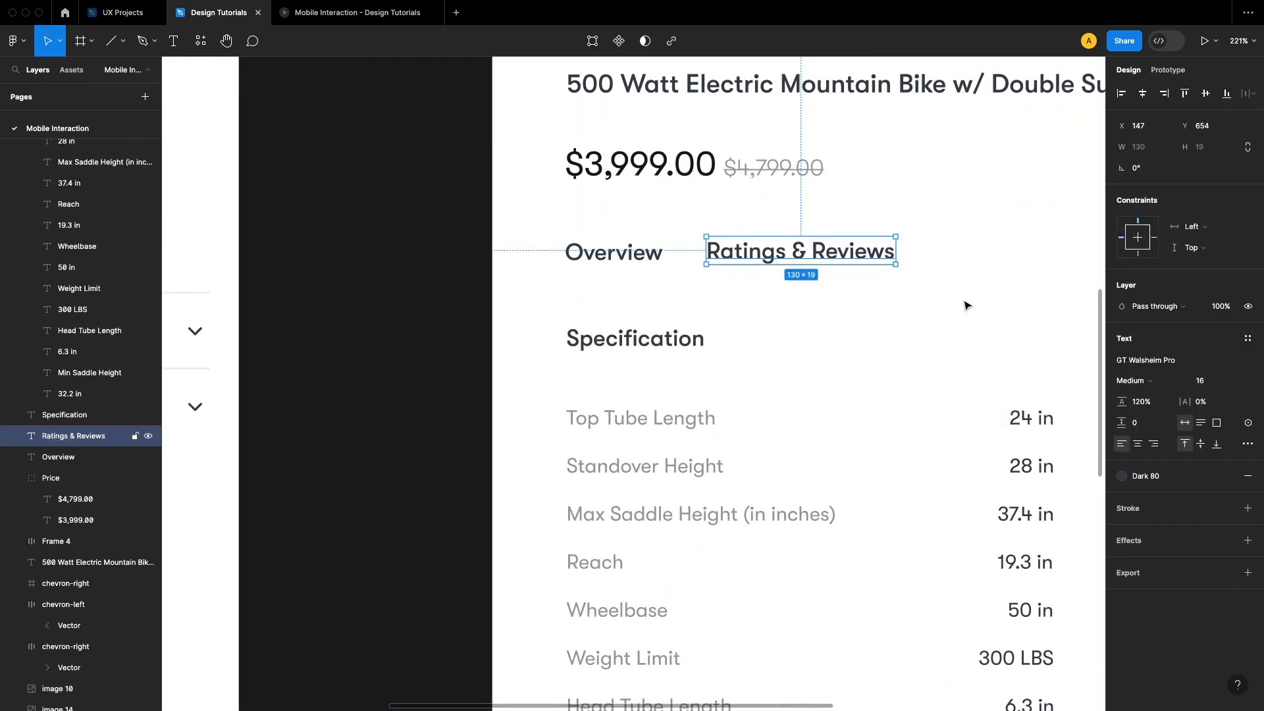
scroll(348, 378, left, 10)
click(485, 337)
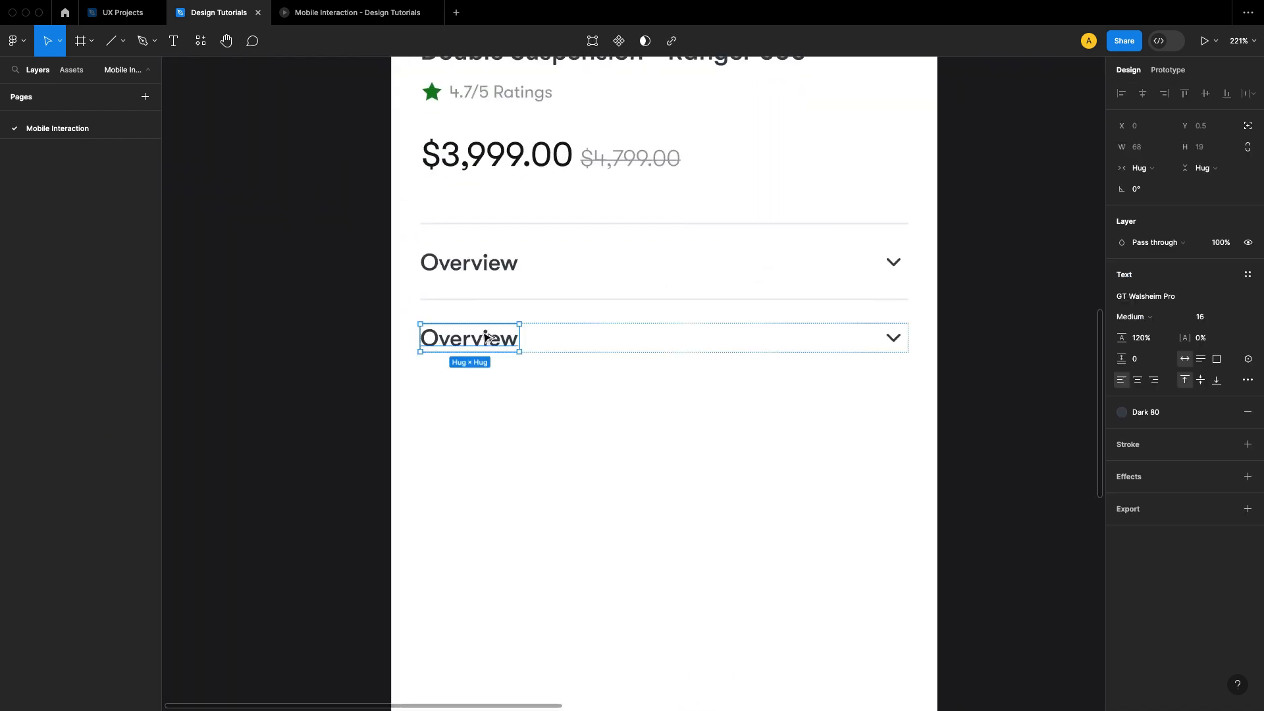
double_click(484, 334)
text(Ratings & Reviews)
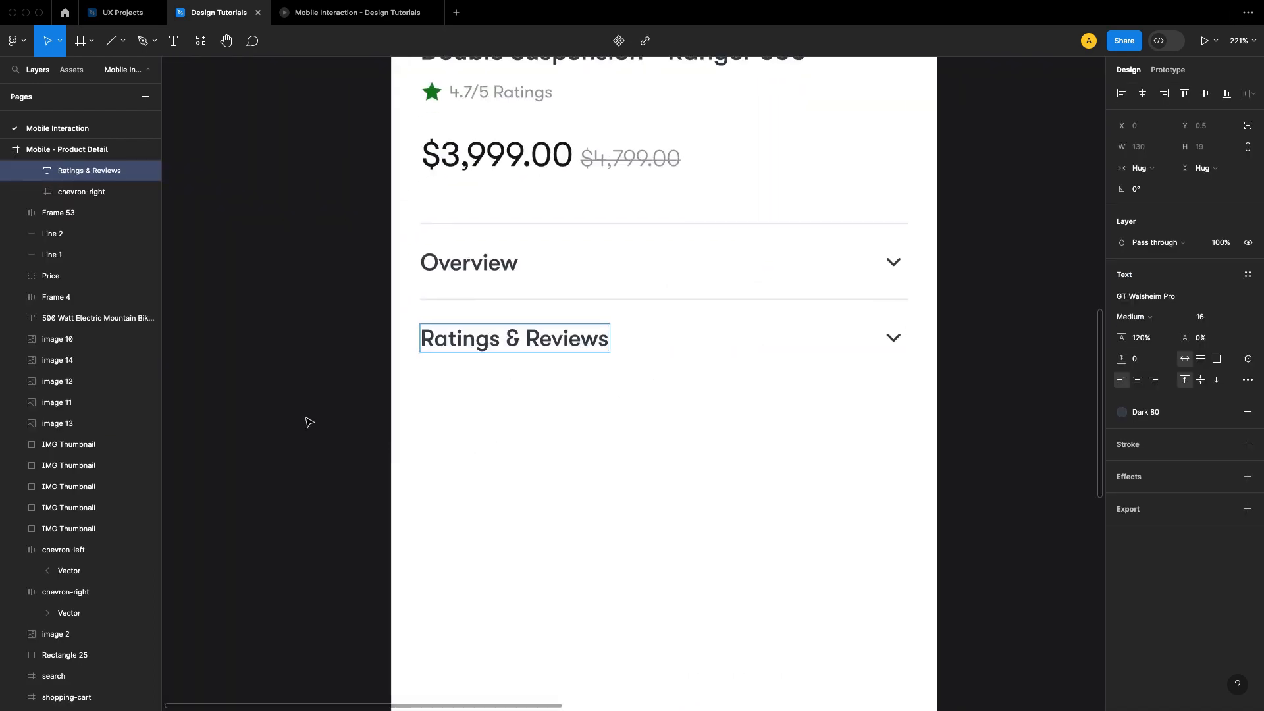
click(305, 421)
Step: Duplicate the second divider and place the copy below the Ratings & Reviews row, keeping the same spacing
click(659, 301)
drag(660, 305, 665, 380)
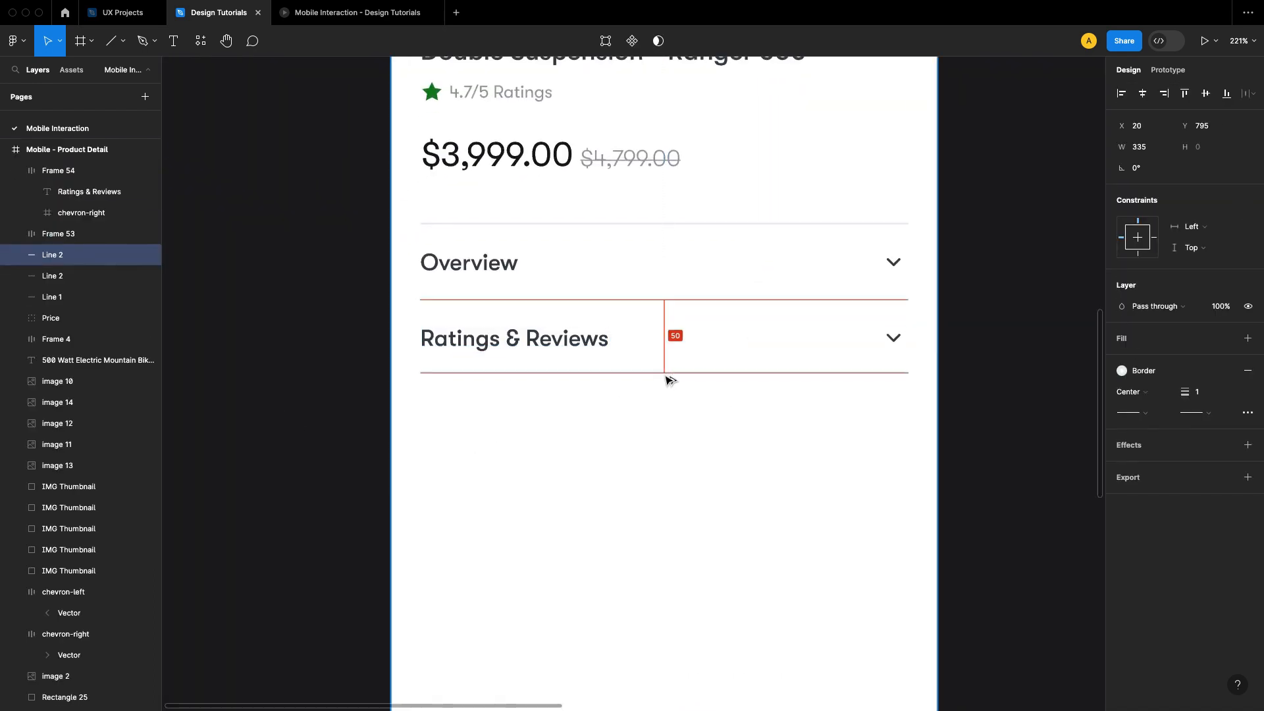
click(823, 419)
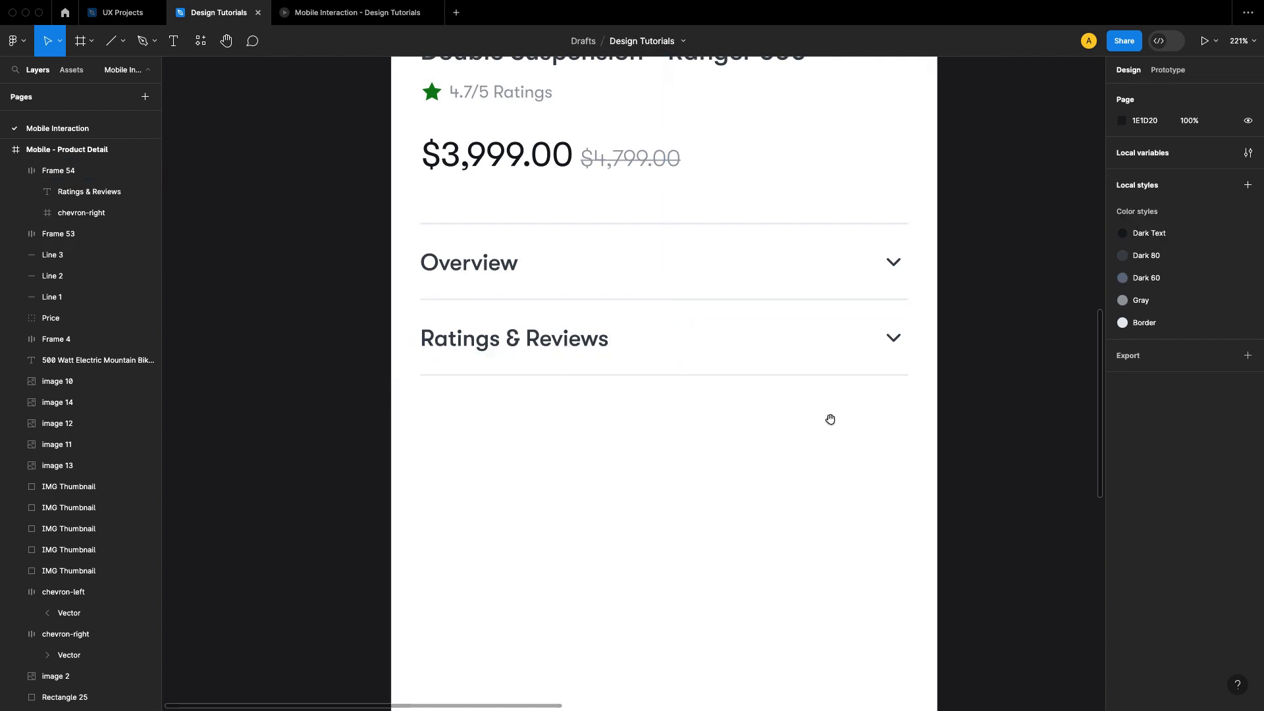
Step: Duplicate the Ratings & Reviews row and place the copy below the third divider
drag(1033, 406, 734, 357)
scroll(704, 343, down, 5)
scroll(703, 343, right, 10)
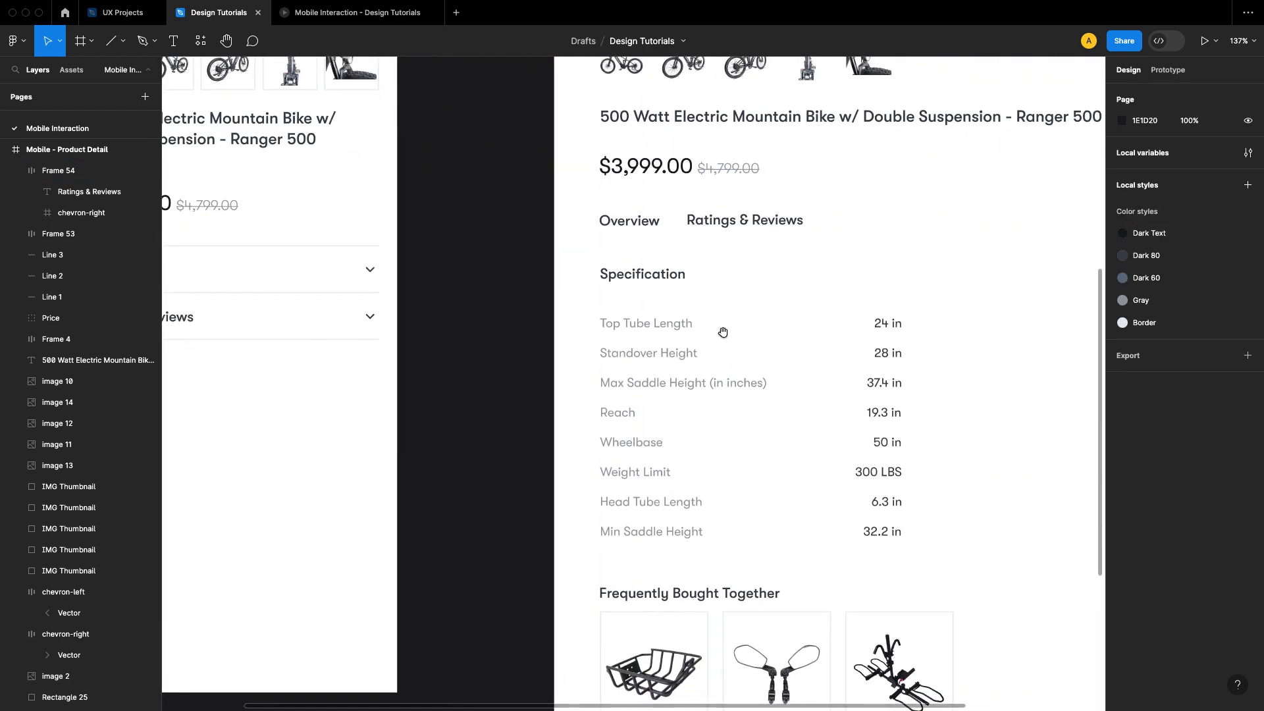
click(676, 285)
scroll(604, 325, left, 10)
scroll(604, 324, up, 3)
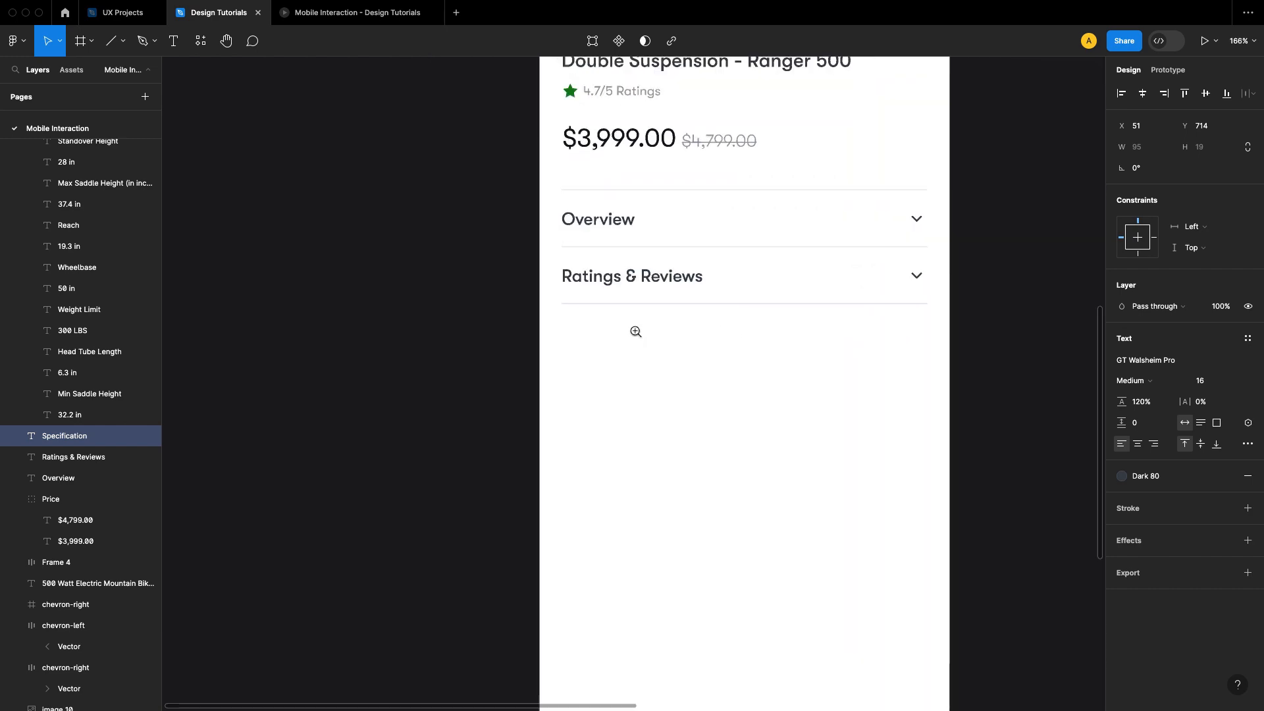
click(679, 276)
drag(678, 277, 685, 340)
click(737, 392)
Step: Replace the third row's label with the Specification text copied from the Assets frame
scroll(576, 393, right, 10)
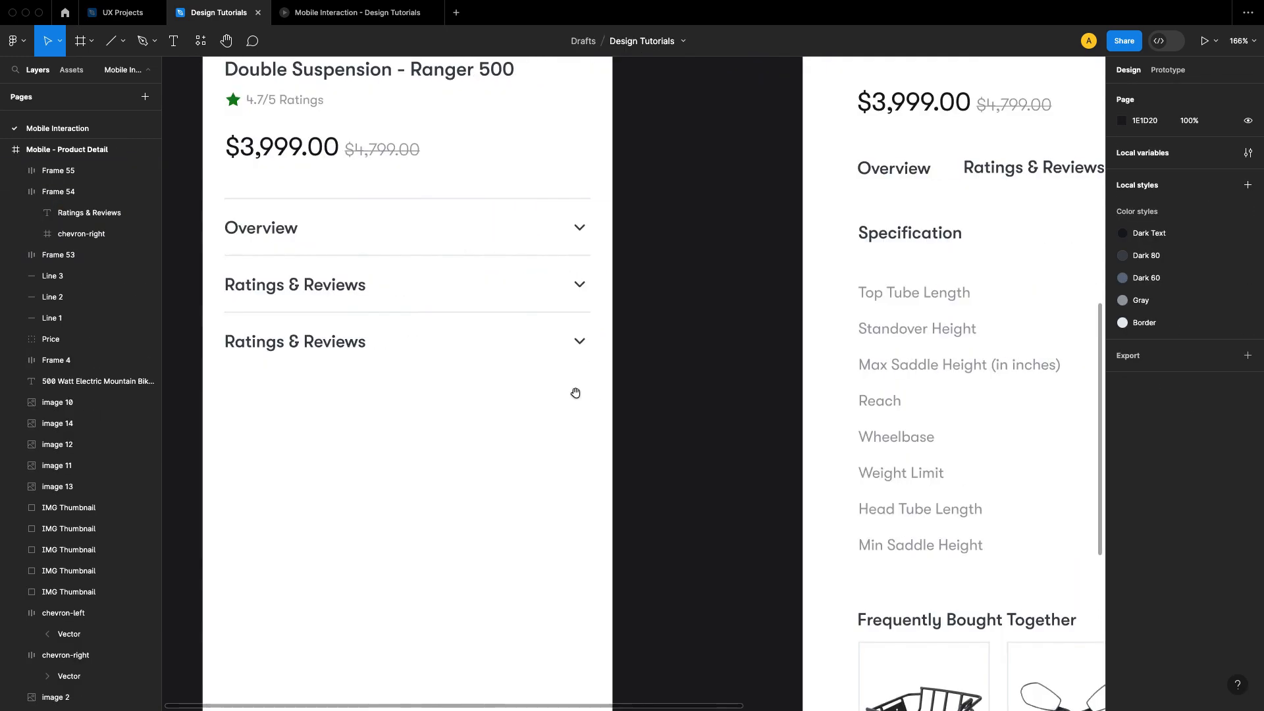
scroll(699, 294, right, 8)
click(688, 268)
right_click(687, 267)
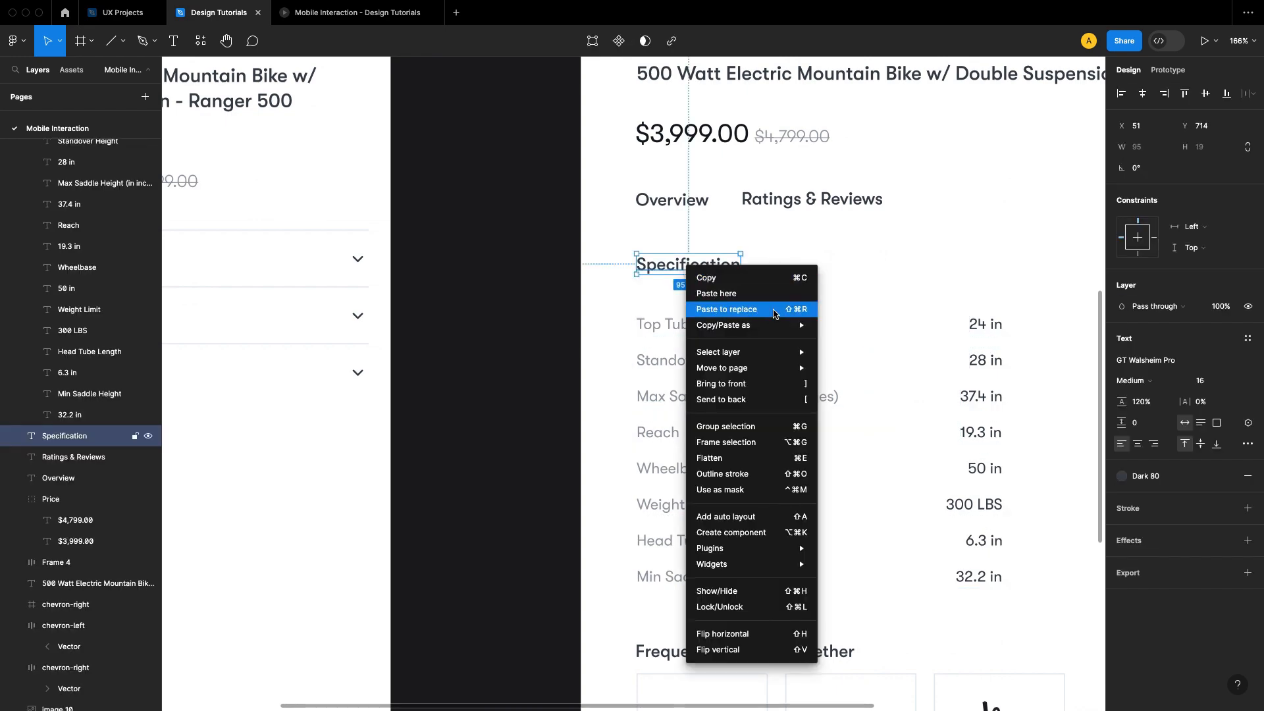
mouse_move(790, 325)
click(861, 327)
click(610, 337)
scroll(452, 395, left, 10)
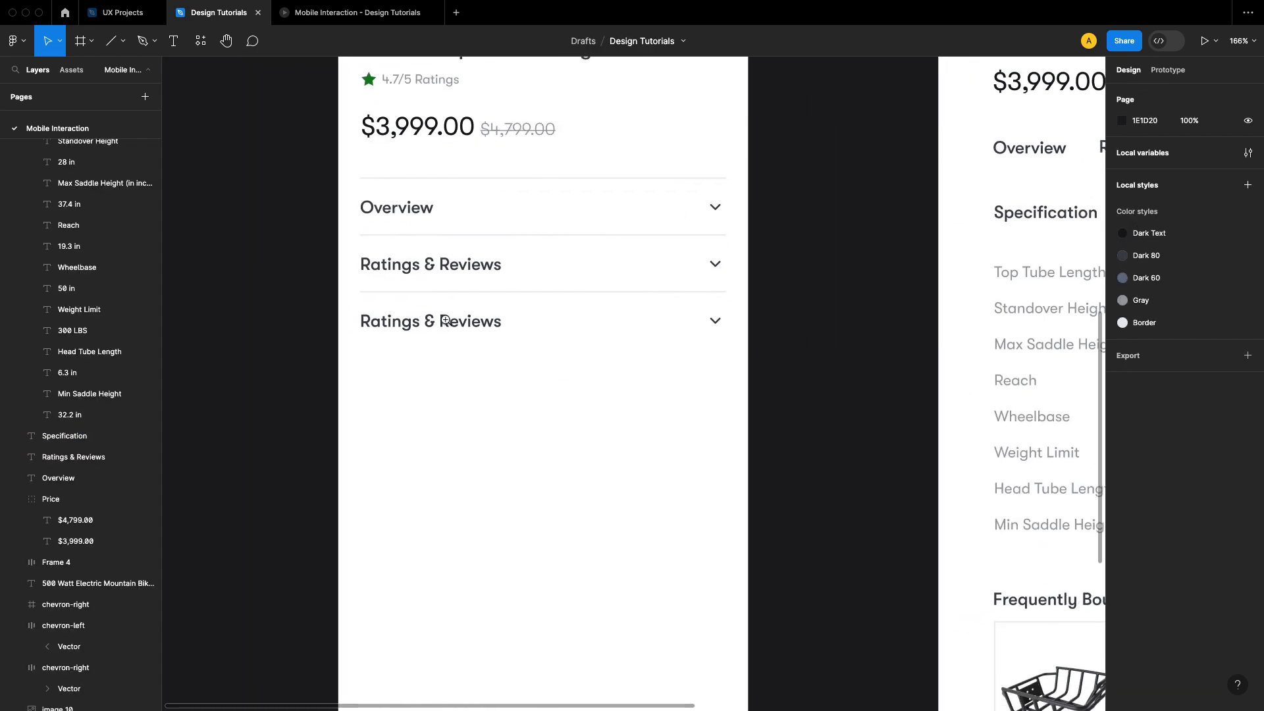
scroll(441, 318, up, 5)
double_click(483, 331)
key(Return)
key(ctrl+v)
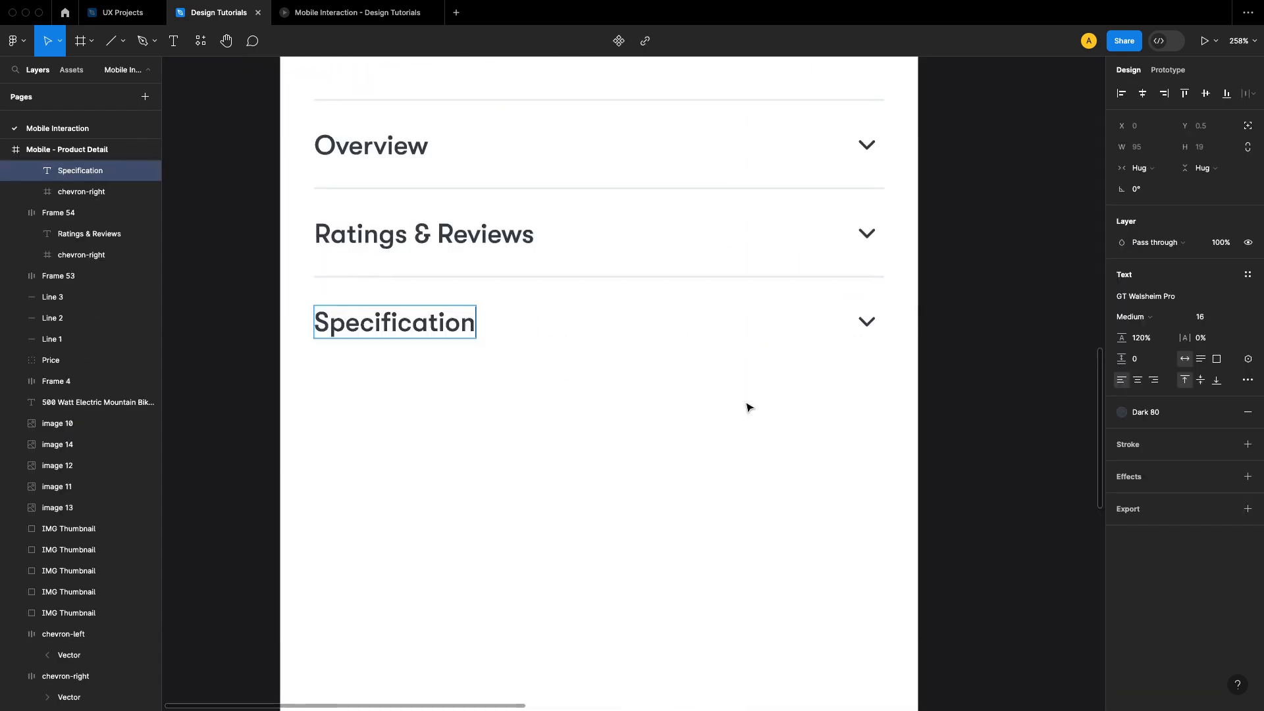
click(1004, 366)
Step: Flip the Specification row's chevron vertically so it points up
scroll(1003, 366, right, 15)
scroll(798, 362, down, 2)
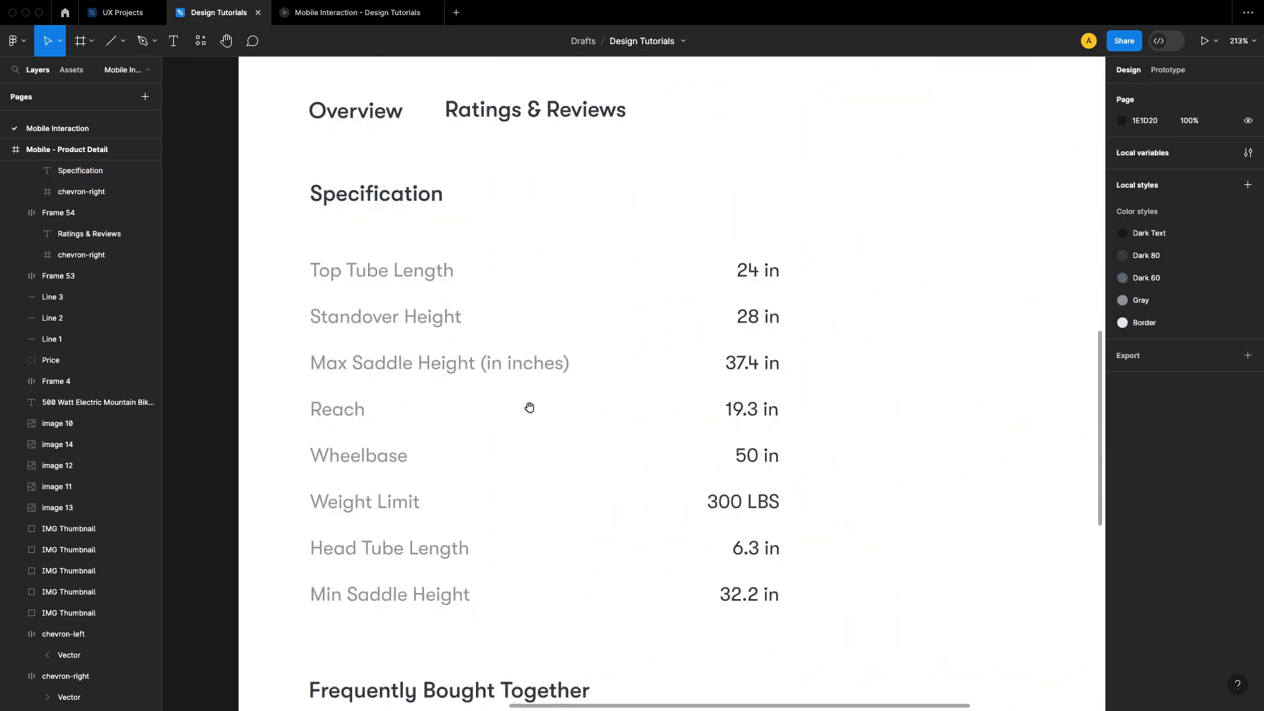
scroll(530, 407, left, 15)
click(773, 296)
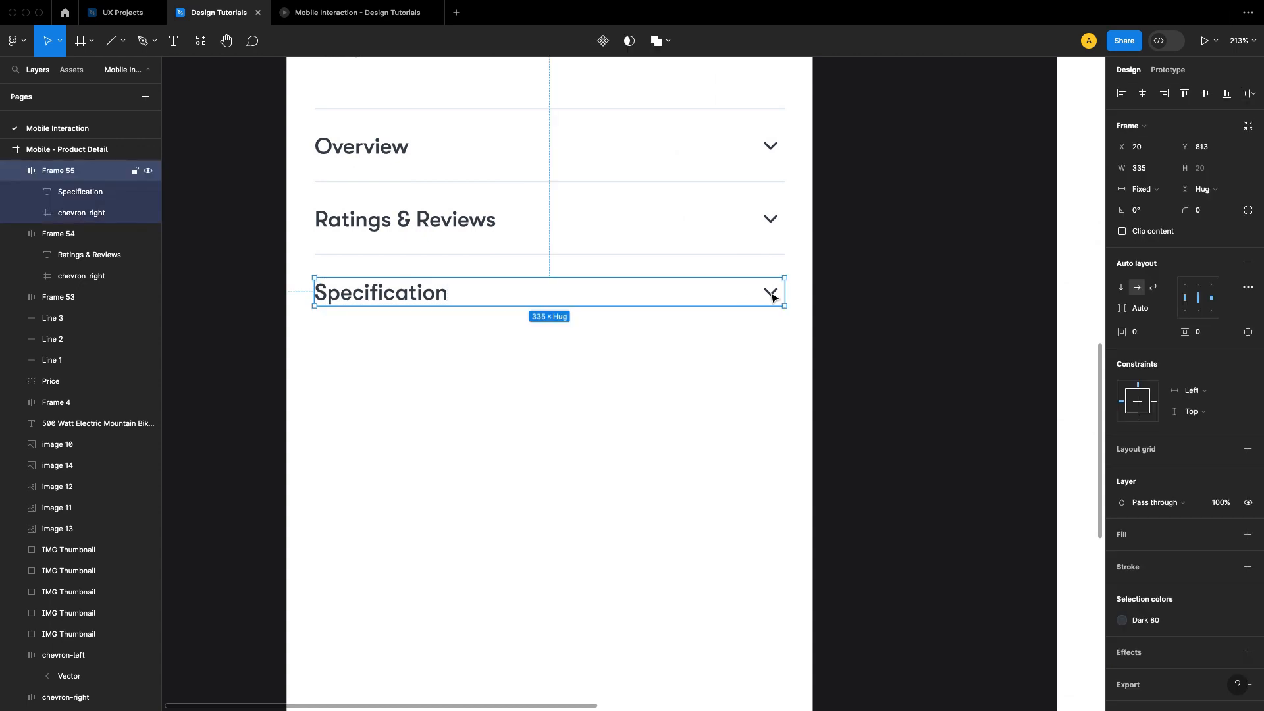
right_click(773, 297)
click(825, 693)
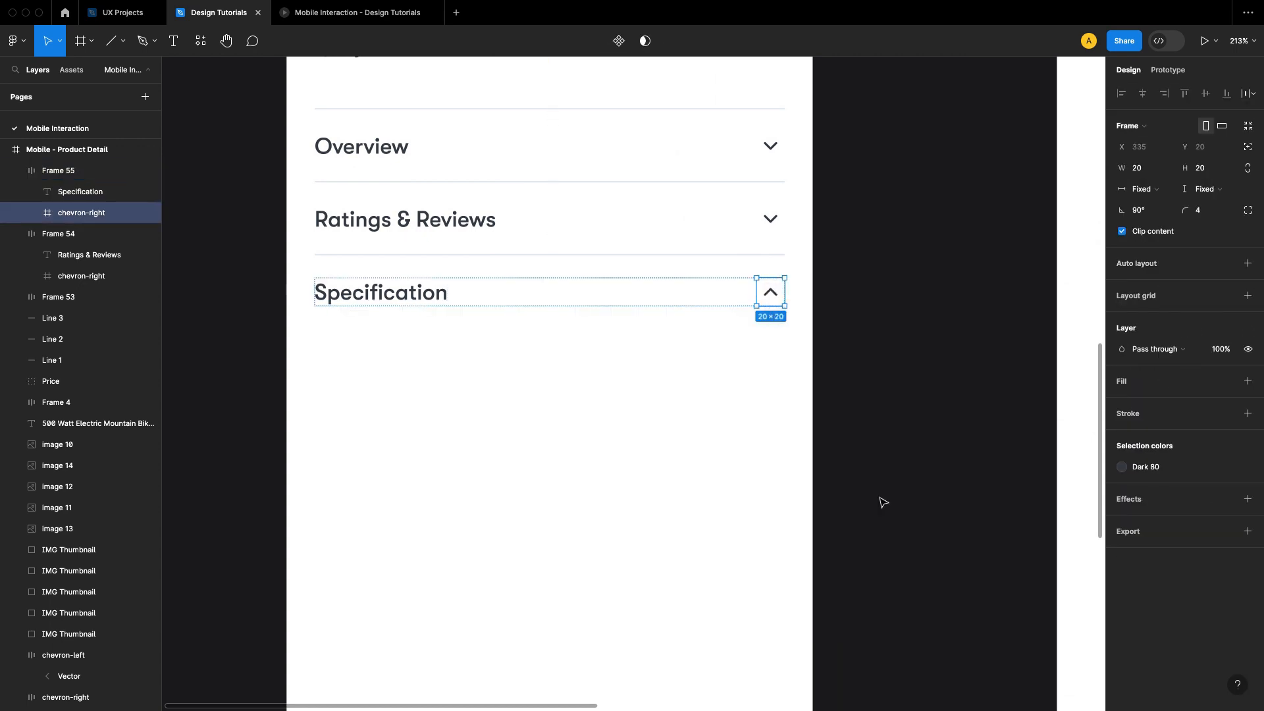
click(888, 389)
Step: Copy the specification table from the Assets frame and paste it into the product detail frame below the Specification row
scroll(724, 349, down, 5)
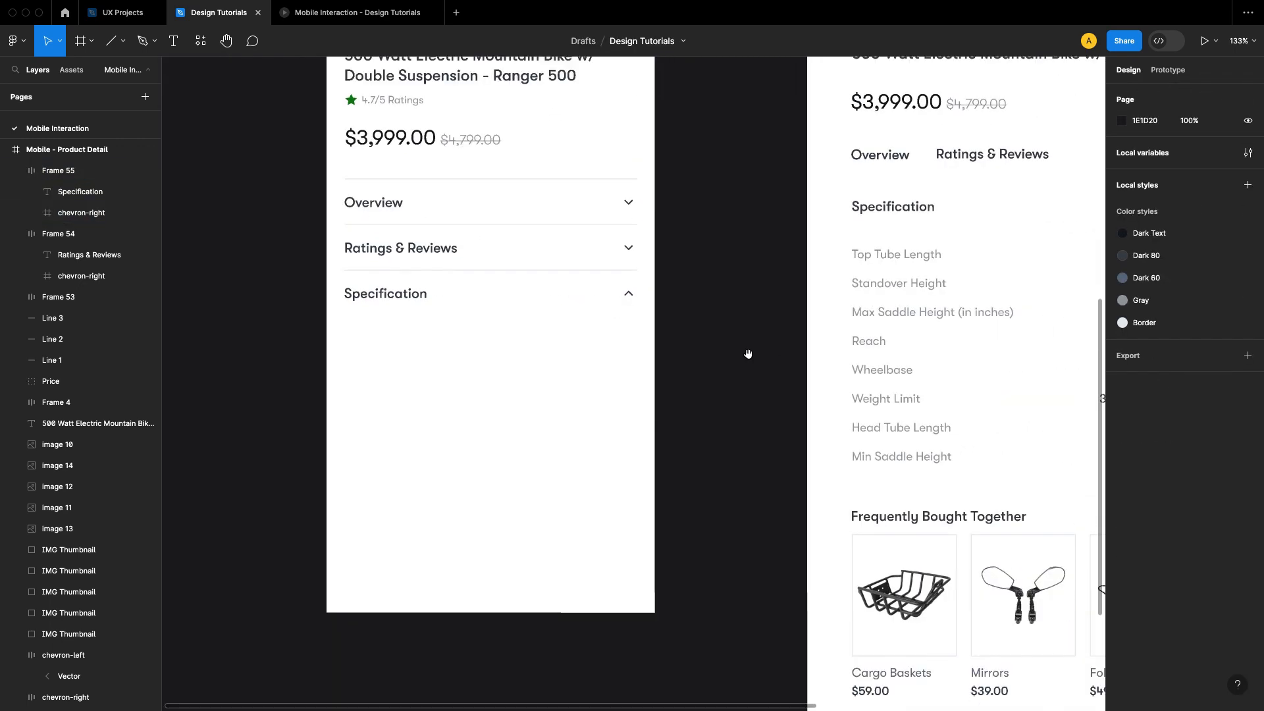
scroll(748, 355, right, 5)
right_click(735, 279)
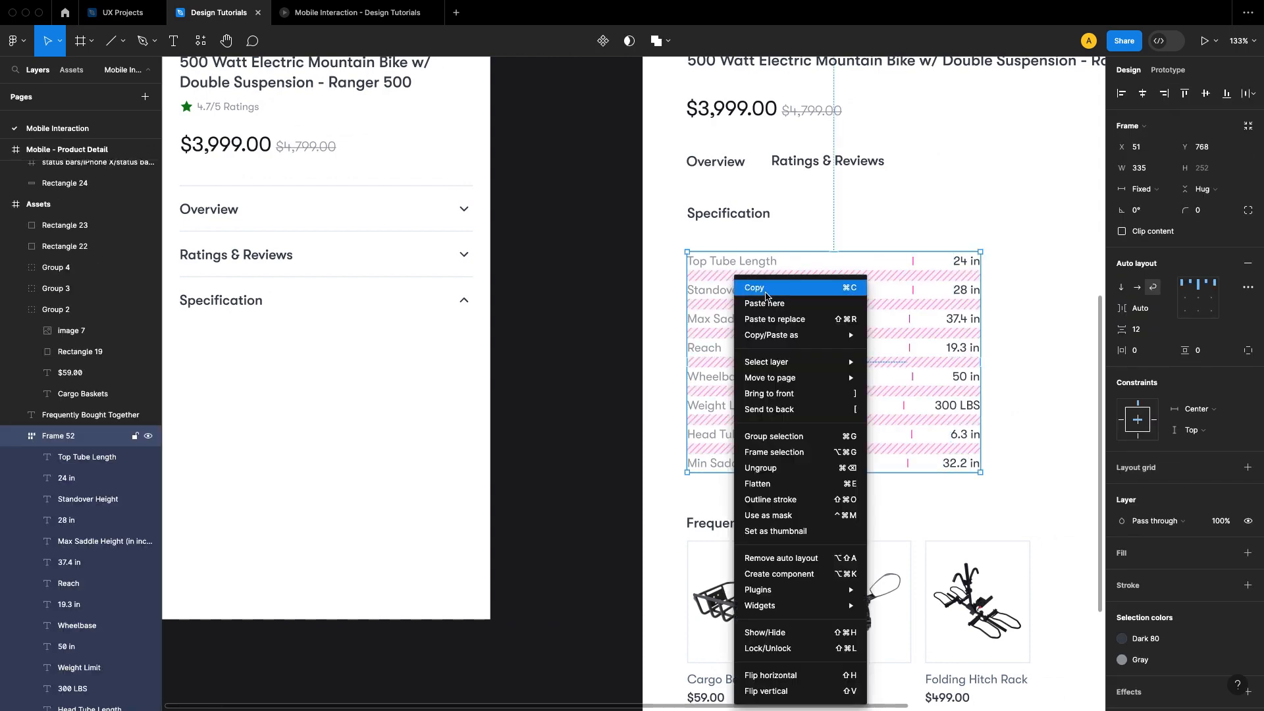
click(766, 294)
click(574, 296)
drag(411, 396, 681, 347)
click(505, 336)
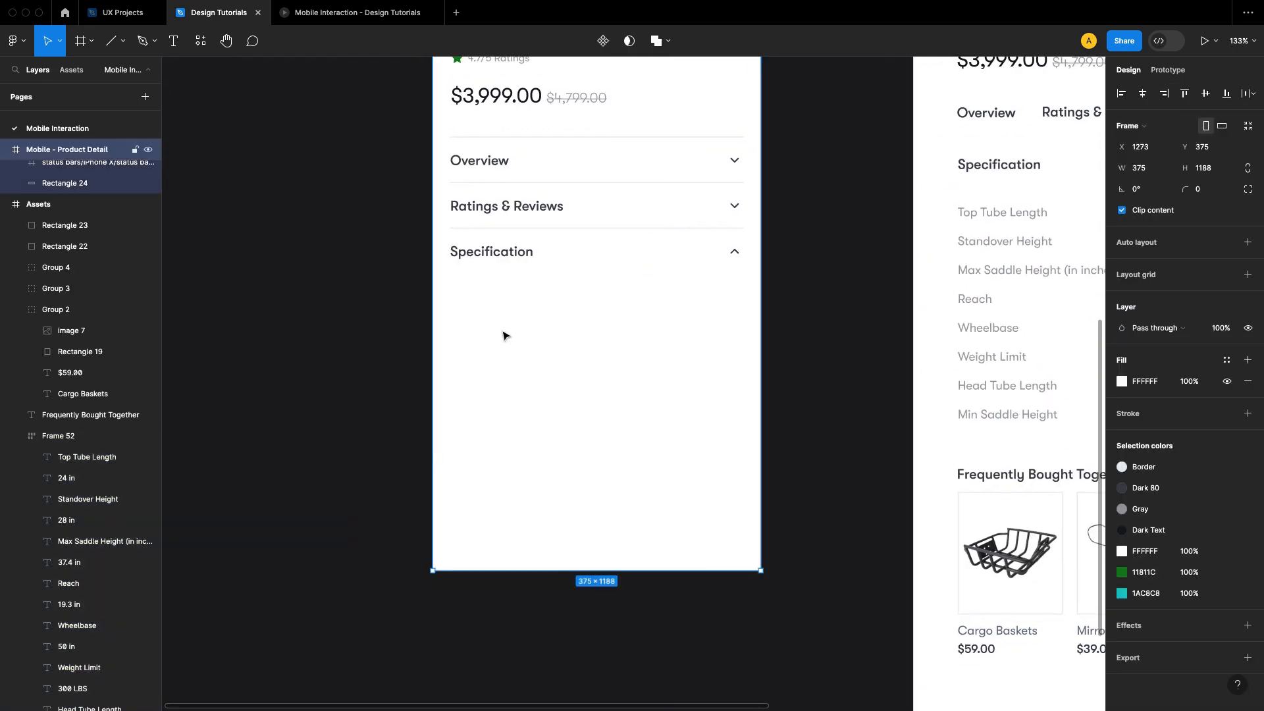
click(356, 325)
right_click(505, 324)
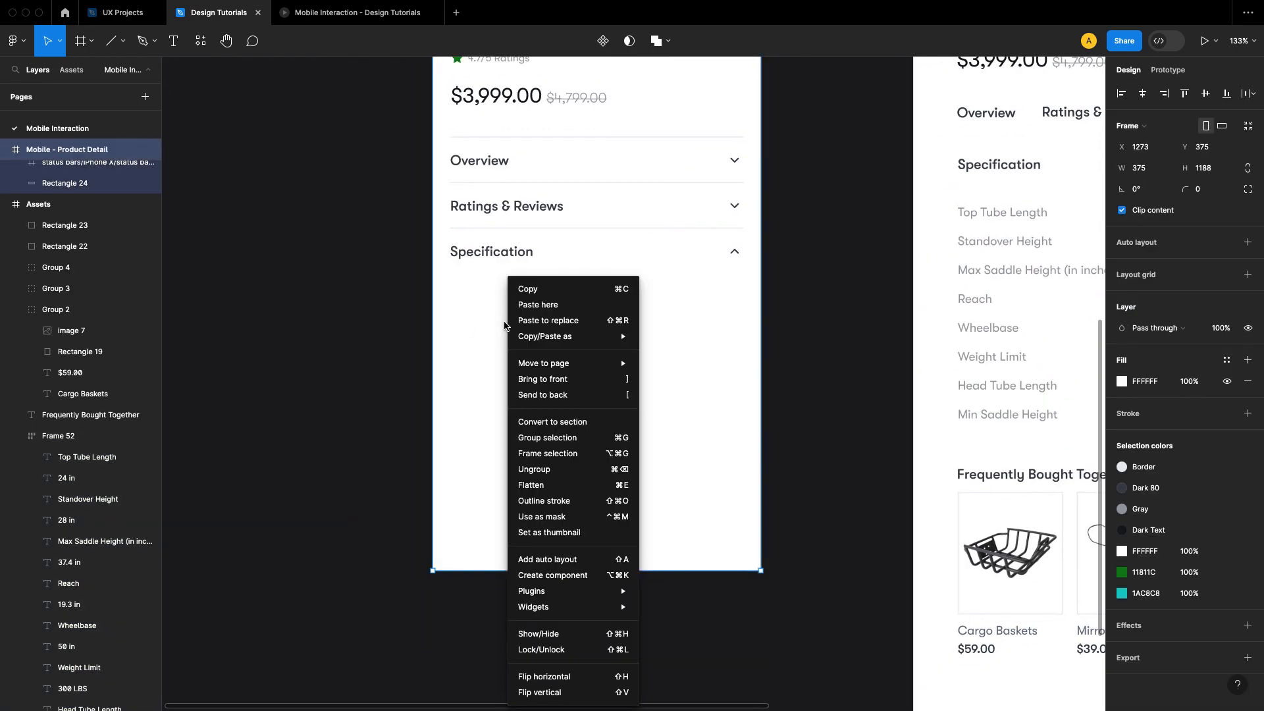
click(523, 305)
Step: Set the pasted specification table's vertical gap between rows to 16
mouse_move(597, 394)
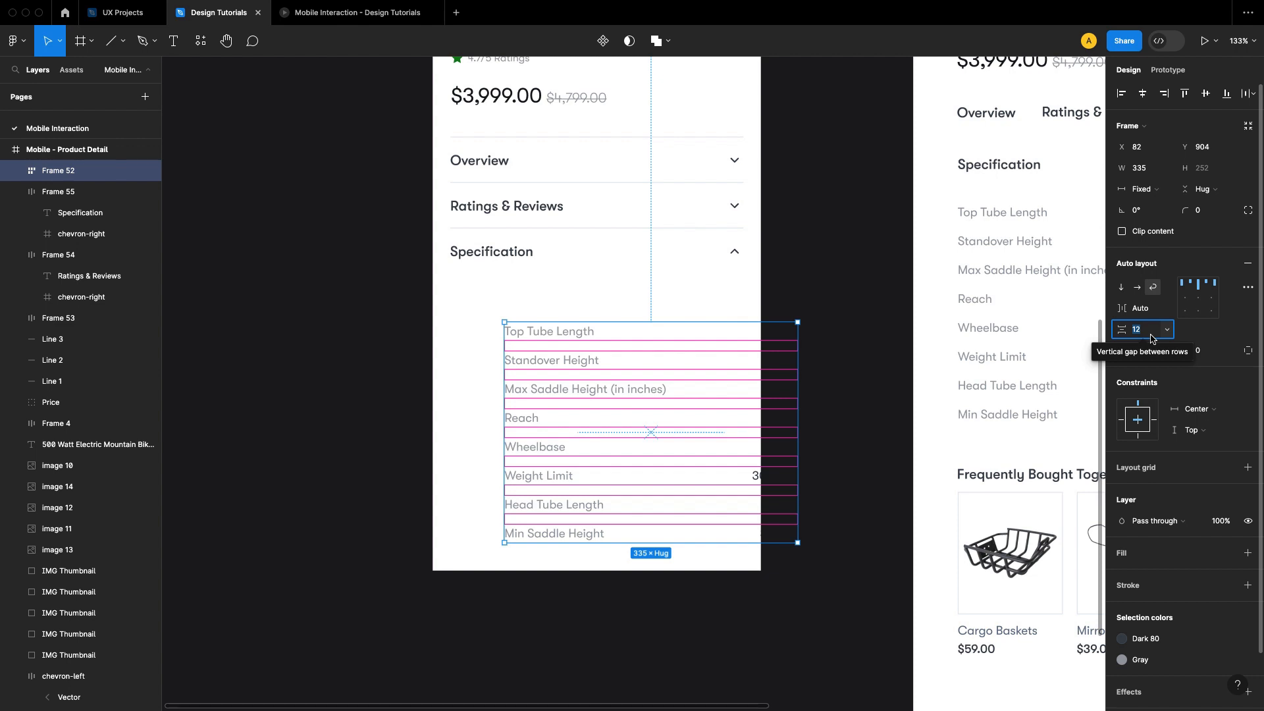
text(16)
key(Return)
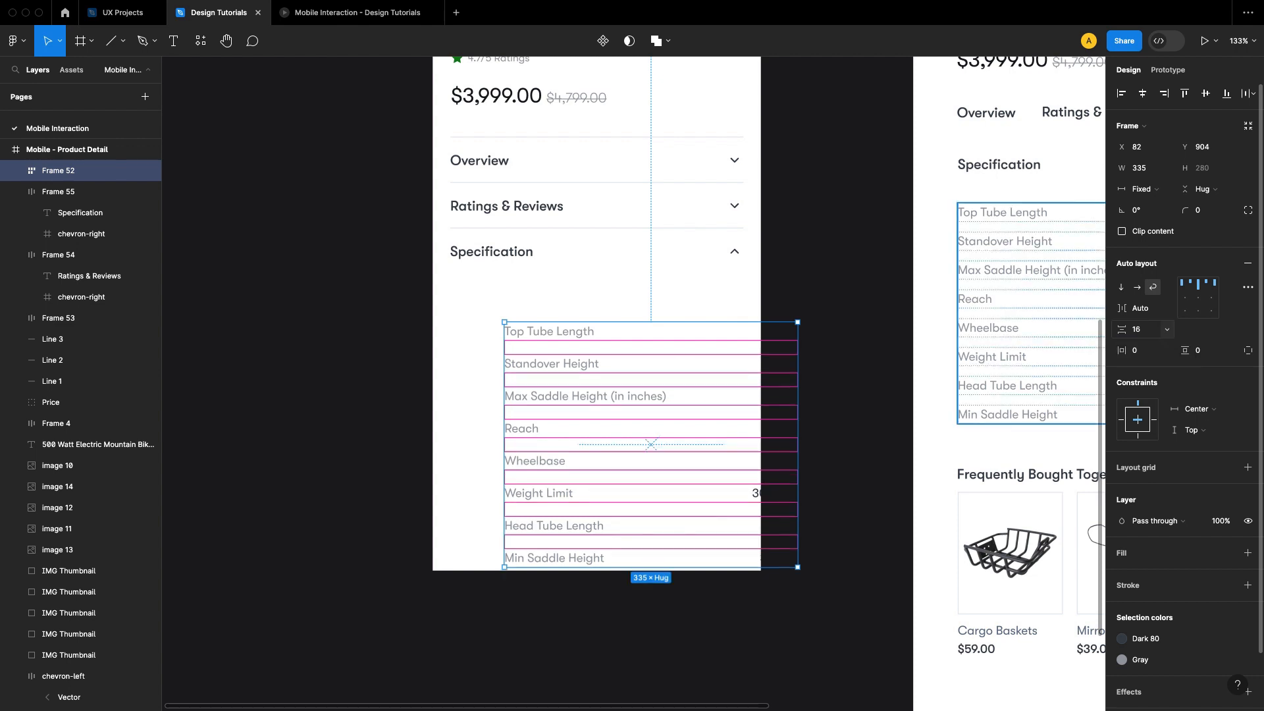
click(762, 320)
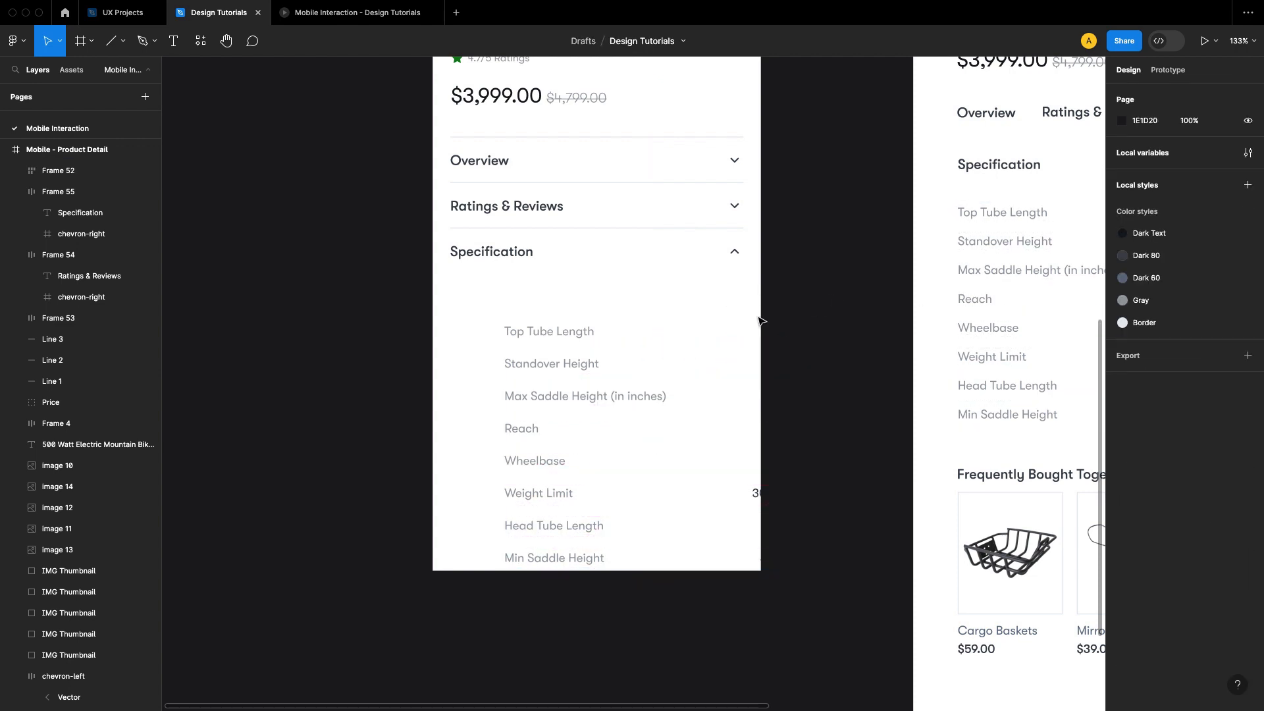
Step: Move the specification table directly under the Specification row, aligned with the row's left and right edges
click(574, 377)
drag(574, 377, 511, 267)
click(823, 277)
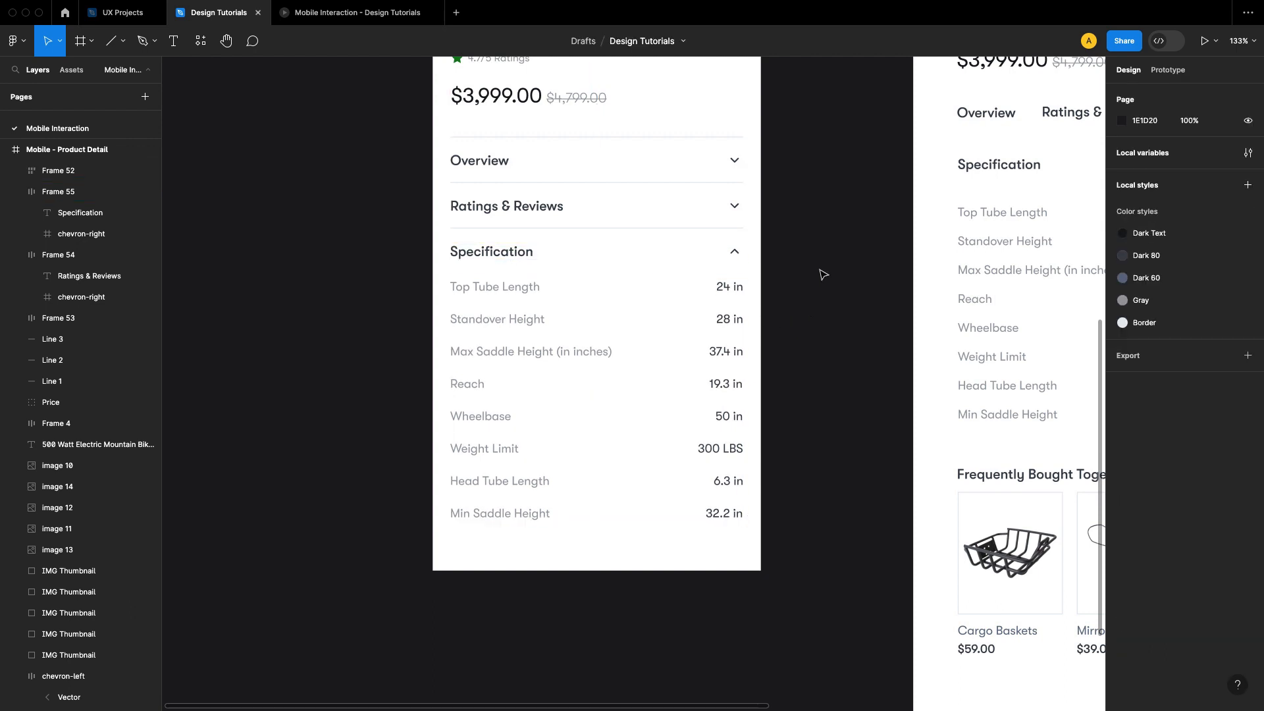
Step: Extend the product detail frame downward to a height of about 1682
drag(821, 296, 775, 258)
scroll(812, 258, down, 2)
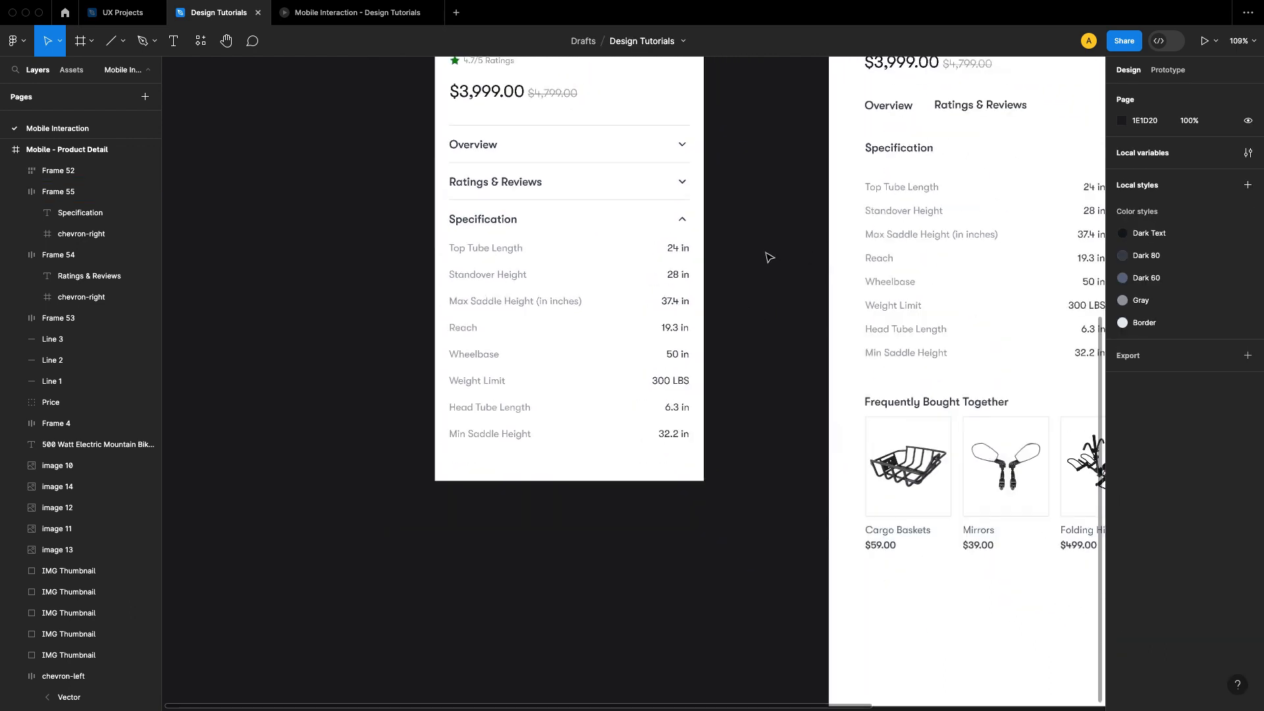
right_click(611, 475)
key(Escape)
scroll(524, 527, down, 3)
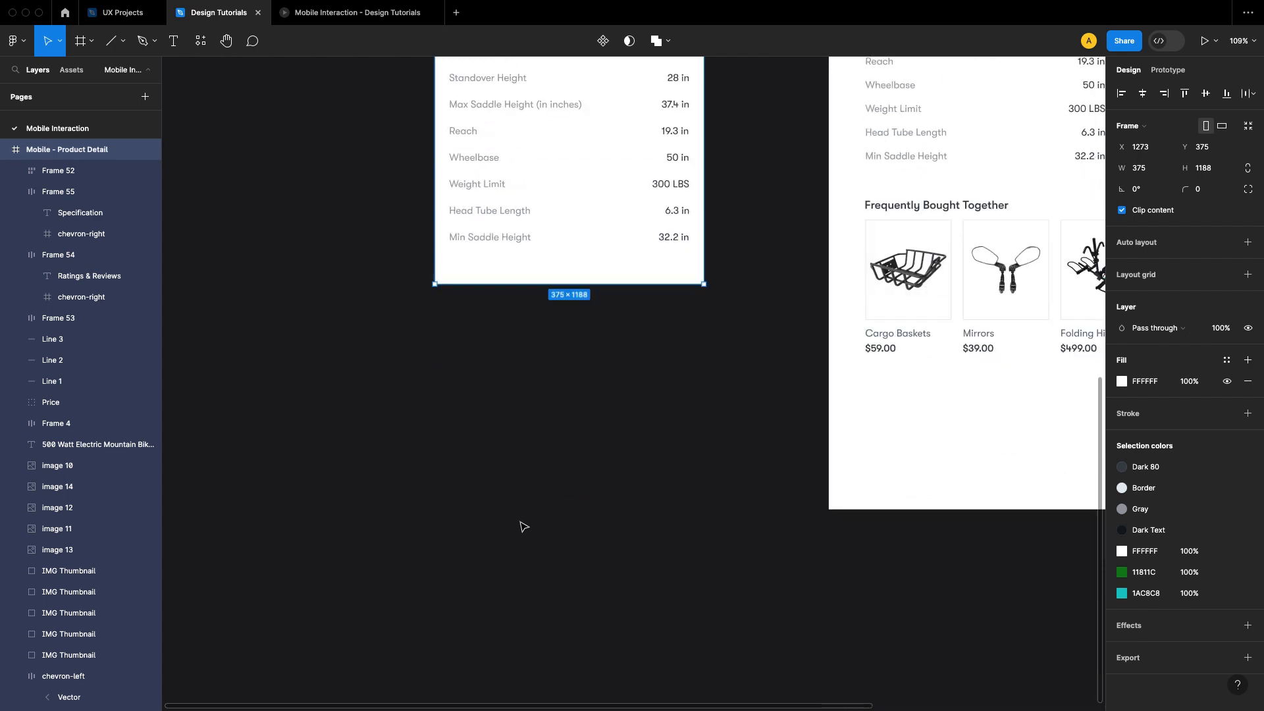
drag(646, 290, 671, 640)
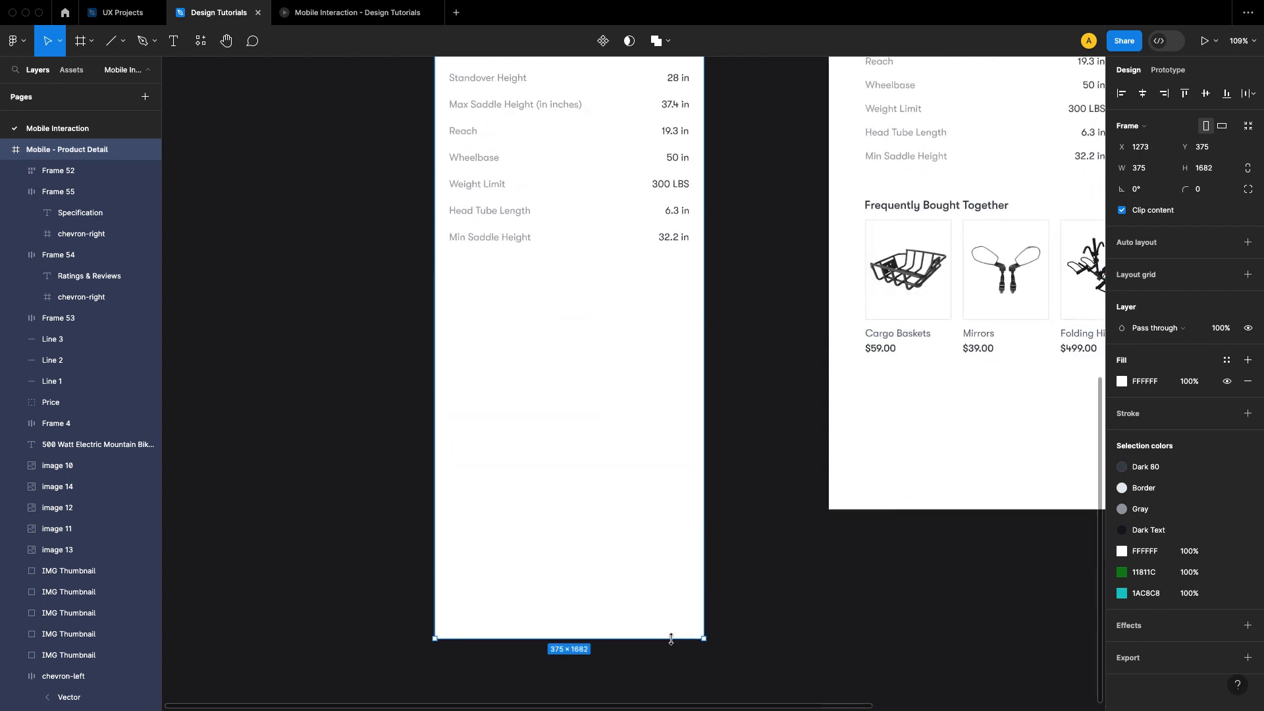
click(742, 340)
Step: Duplicate the divider above the Specification row and place the copy 16 below the specification table
drag(742, 341, 750, 465)
scroll(555, 358, up, 2)
scroll(555, 358, down, 3)
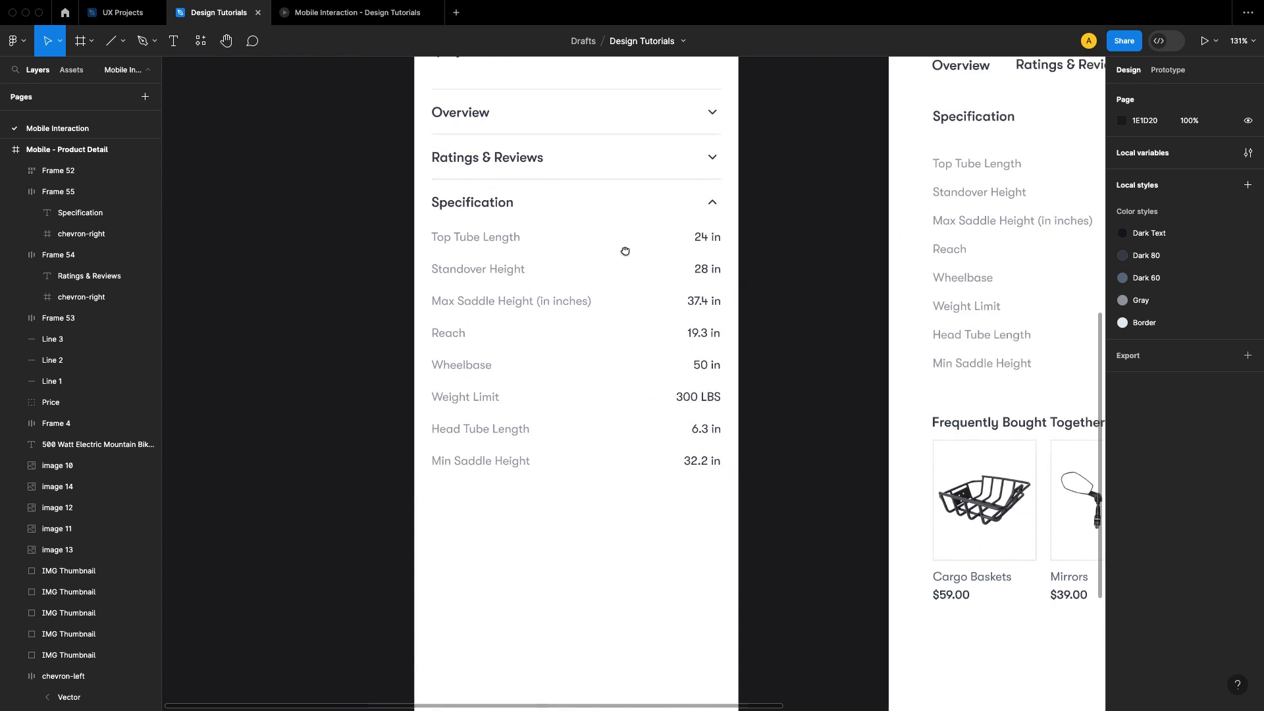
click(620, 168)
drag(626, 206, 517, 449)
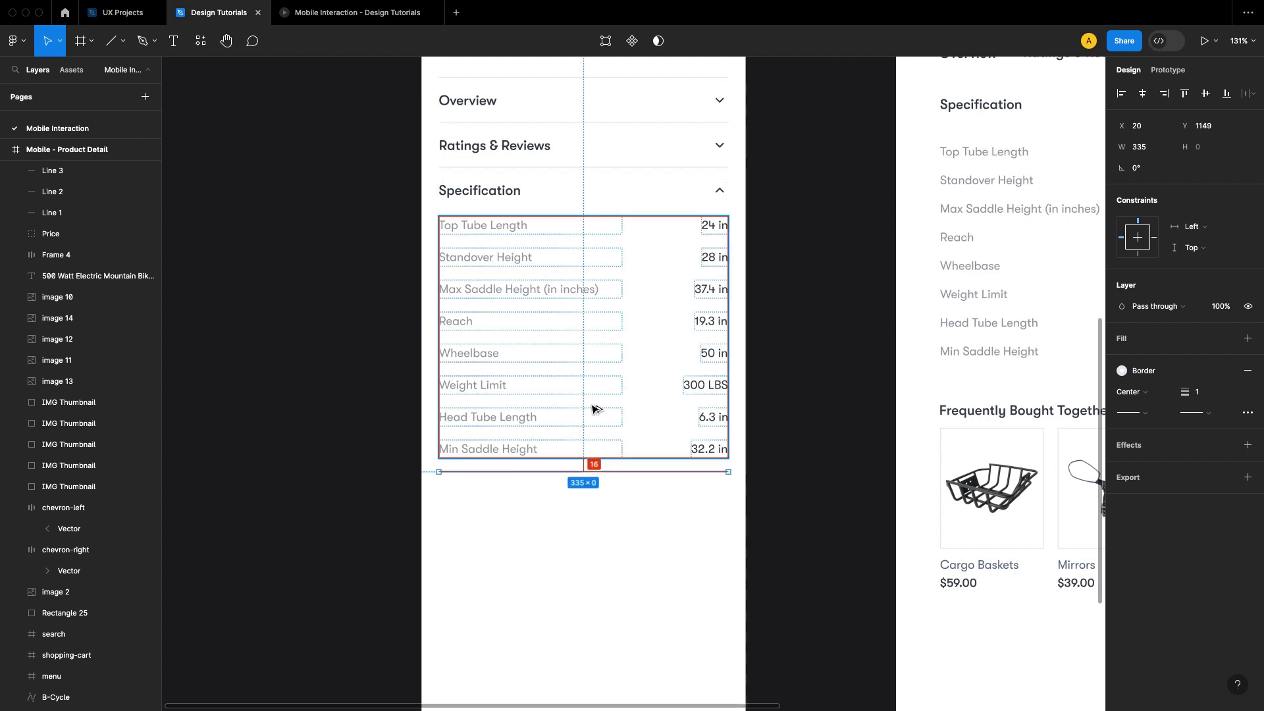
click(835, 378)
Step: Switch to the Mobile Interaction prototype preview and check the product detail screen down to the last divider
click(328, 15)
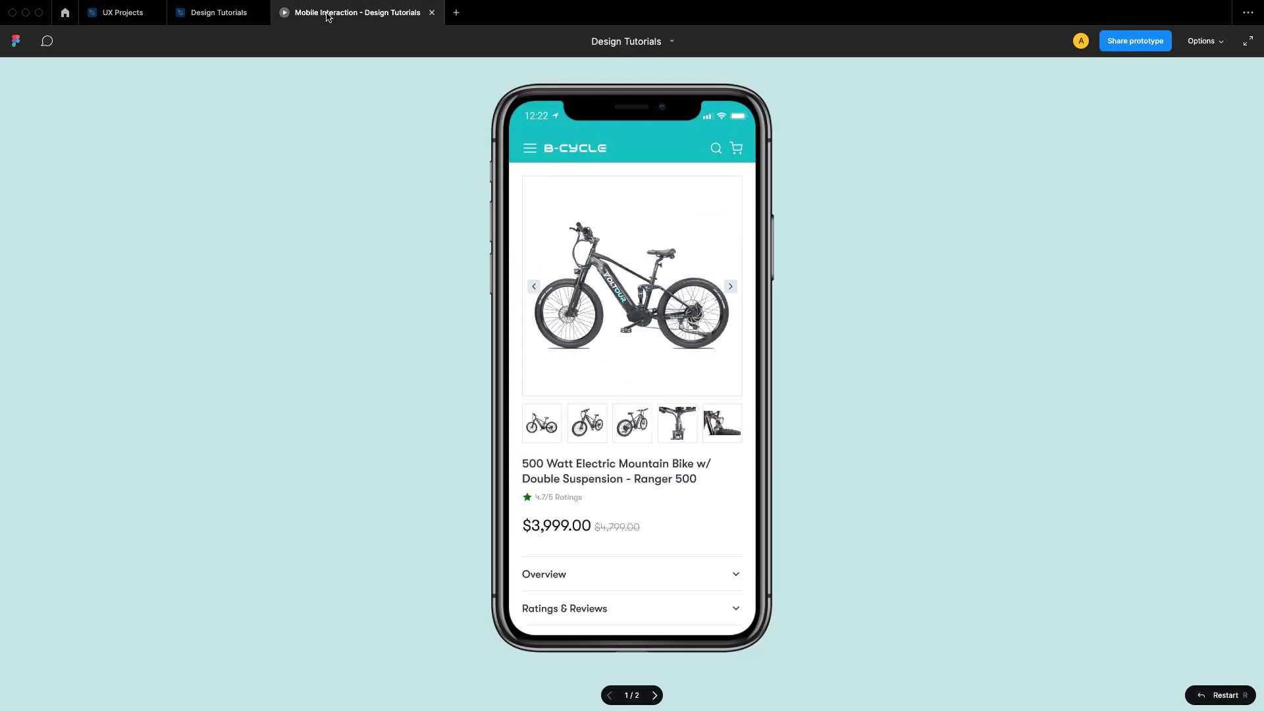
scroll(684, 408, down, 5)
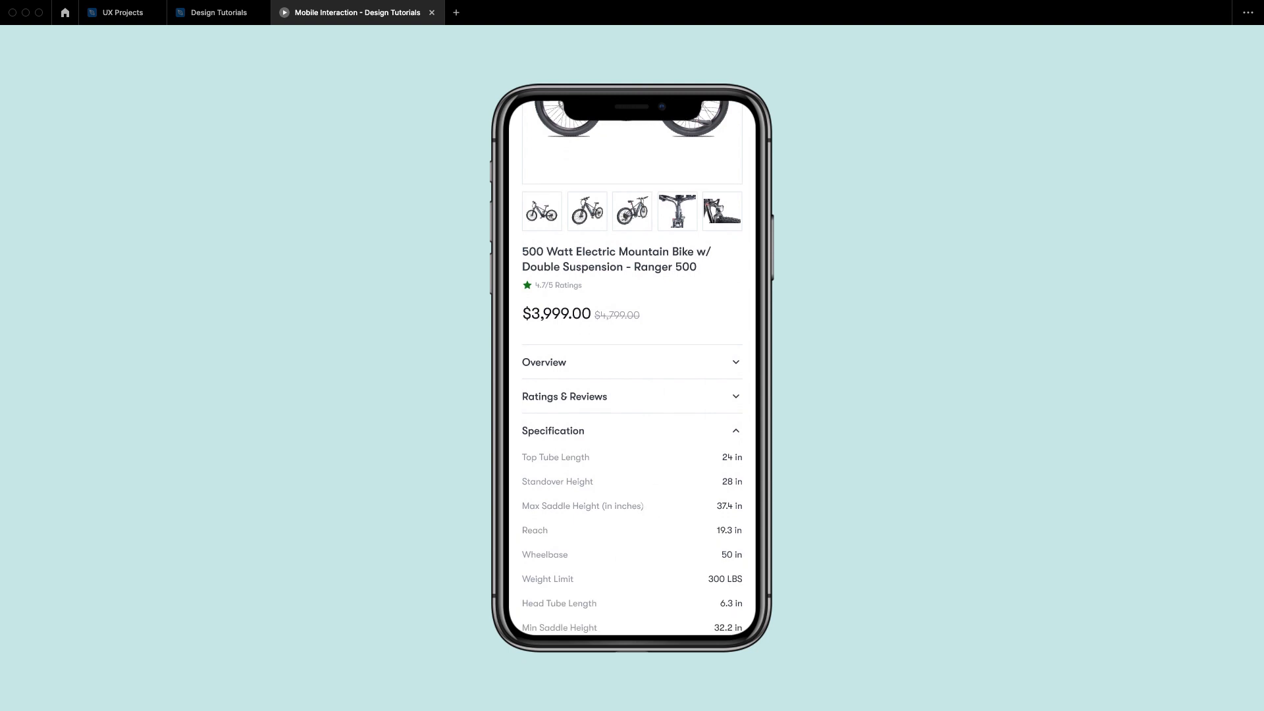
scroll(652, 441, down, 1)
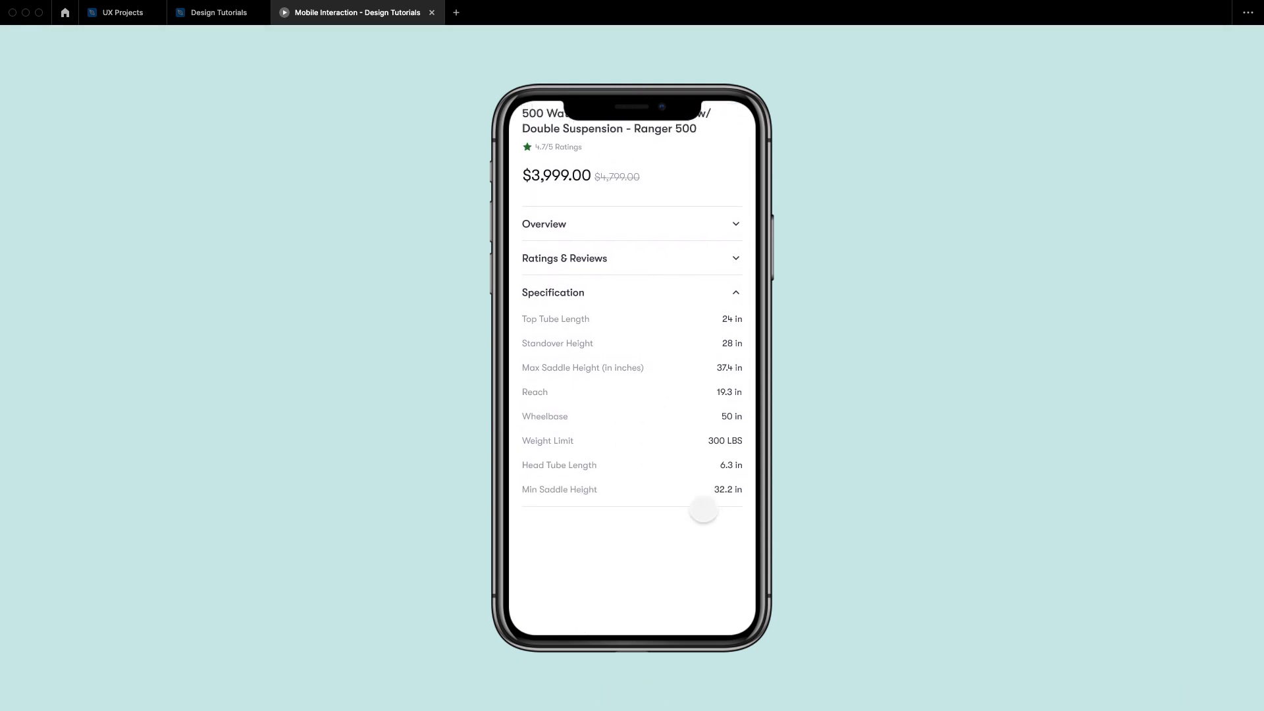
Step: Review the product detail prototype from its header to the last divider and return to the Design Tutorials file
scroll(690, 373, up, 5)
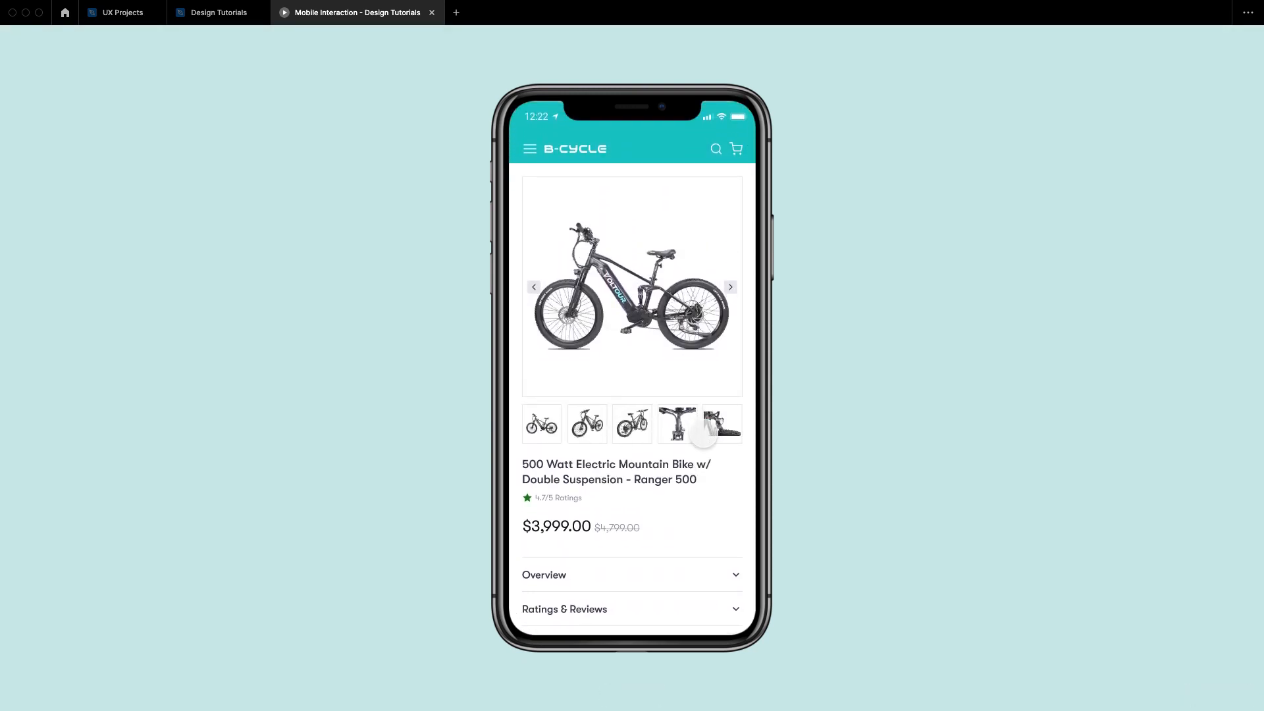
drag(705, 480, 694, 387)
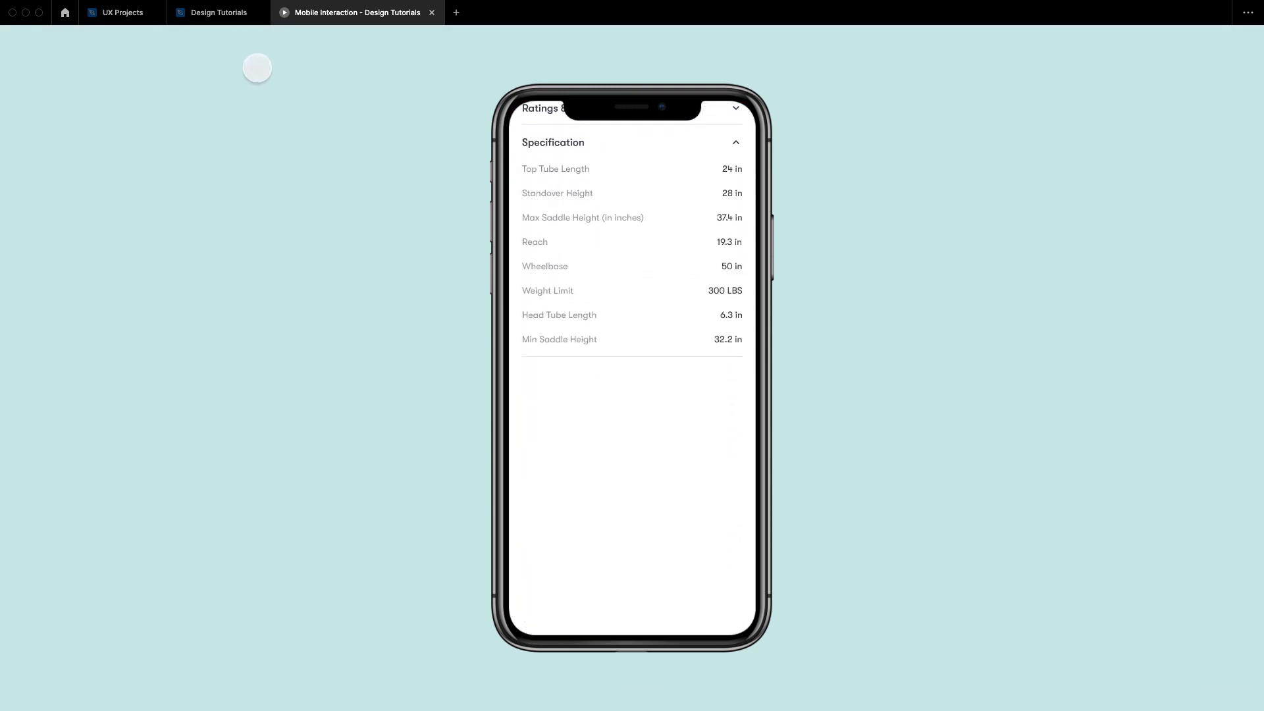
click(229, 14)
drag(786, 420, 661, 347)
drag(562, 375, 679, 402)
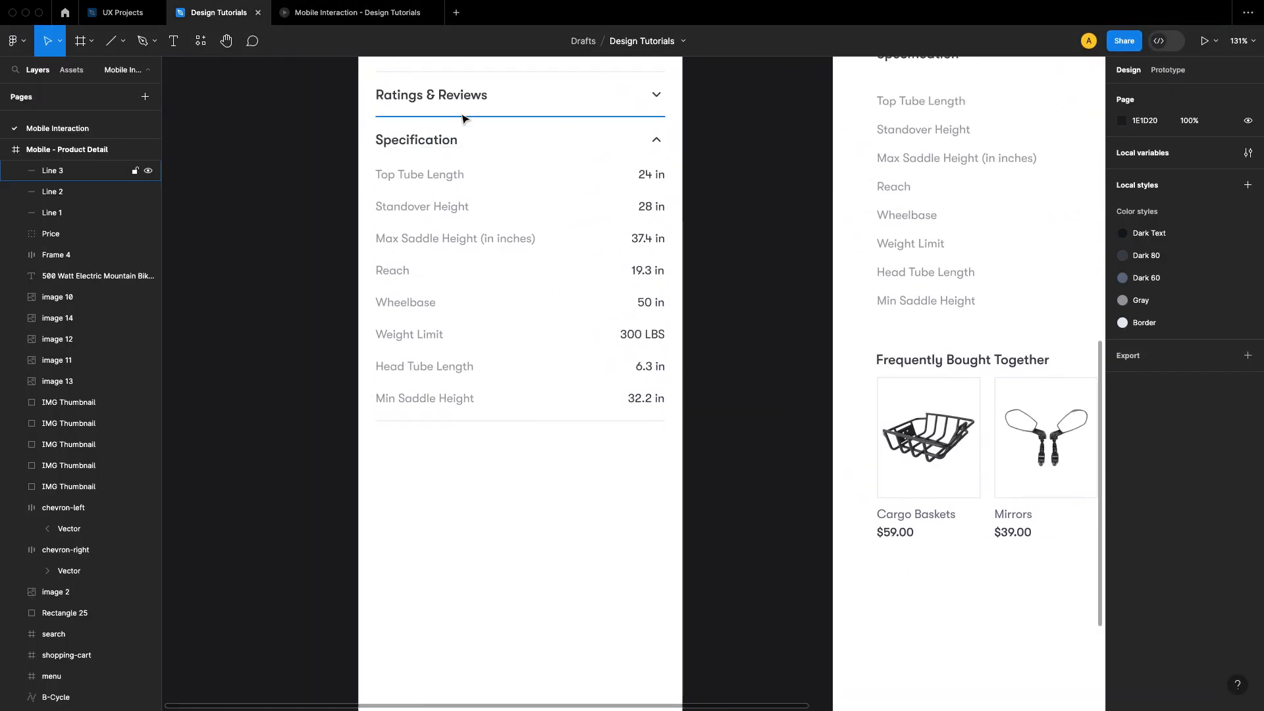
Step: Duplicate the Specification header row and place the copy below the last divider at Y 1165
click(415, 146)
drag(429, 147, 444, 431)
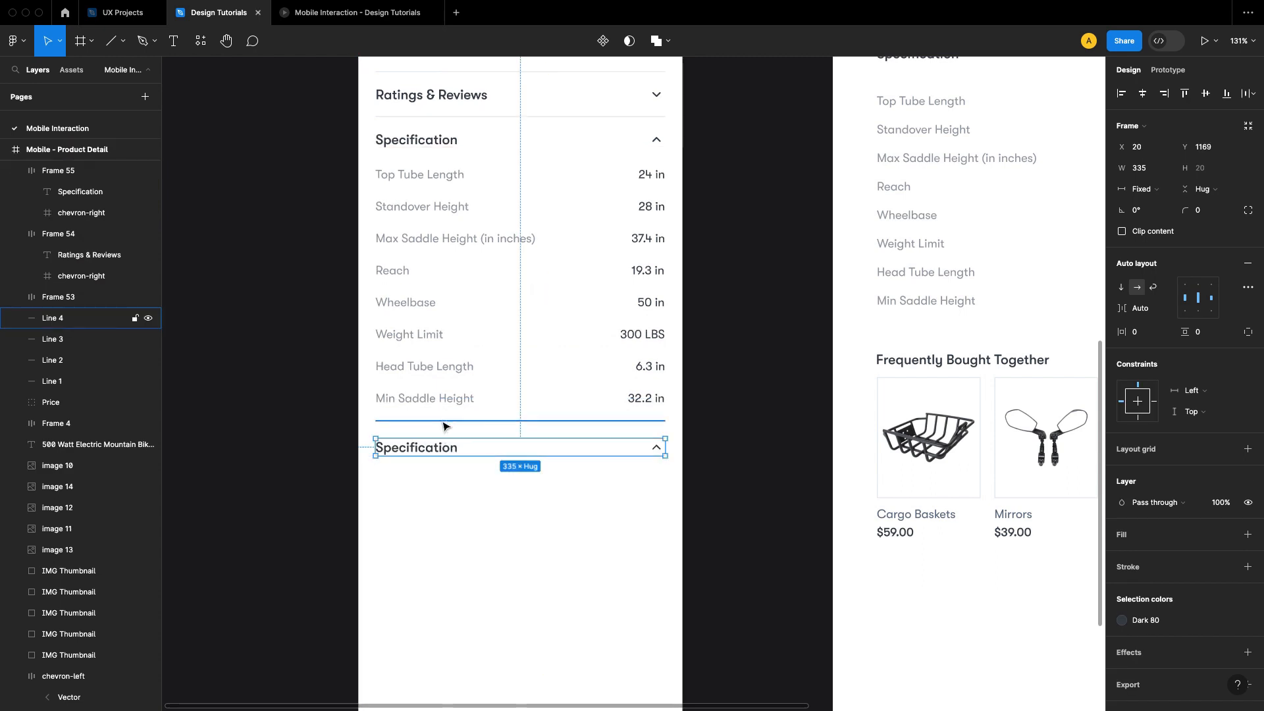
key(Up)
key(Up)
key(Up)
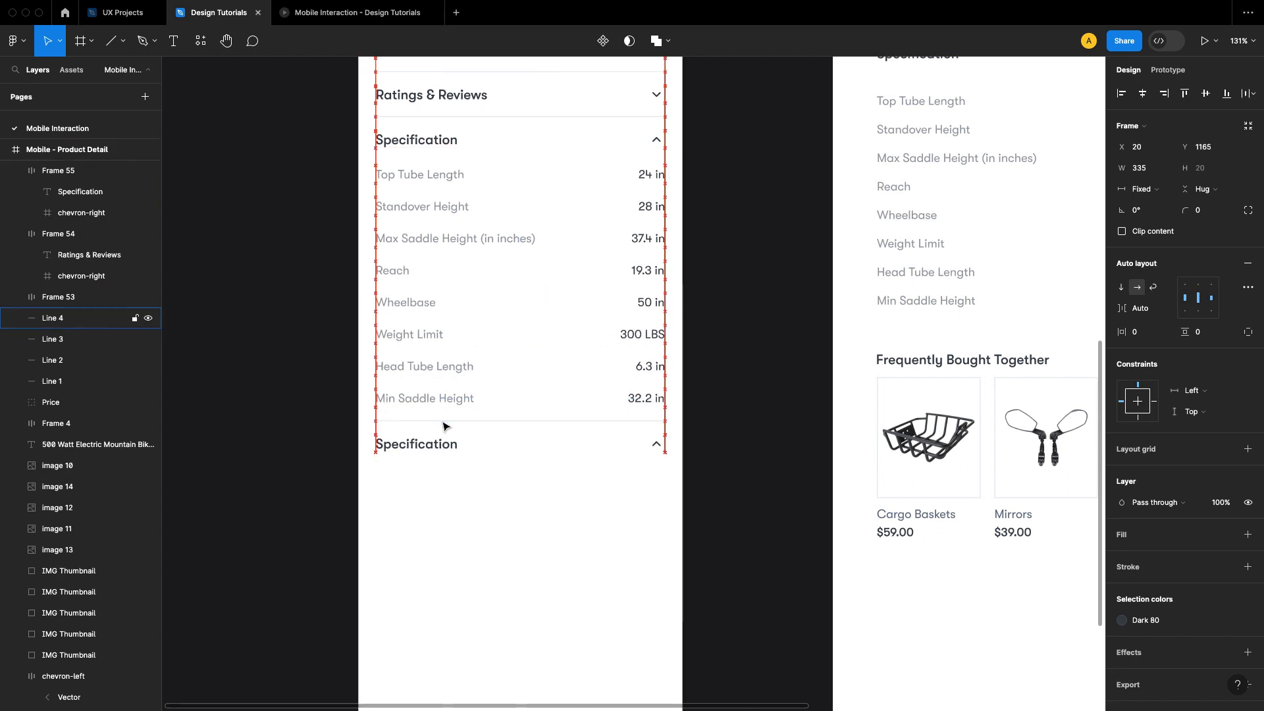
click(740, 395)
Step: Replace the duplicated row's label with the "Frequently Bought Together" text copied from the Assets frame
scroll(731, 393, down, 3)
scroll(731, 393, right, 3)
click(867, 271)
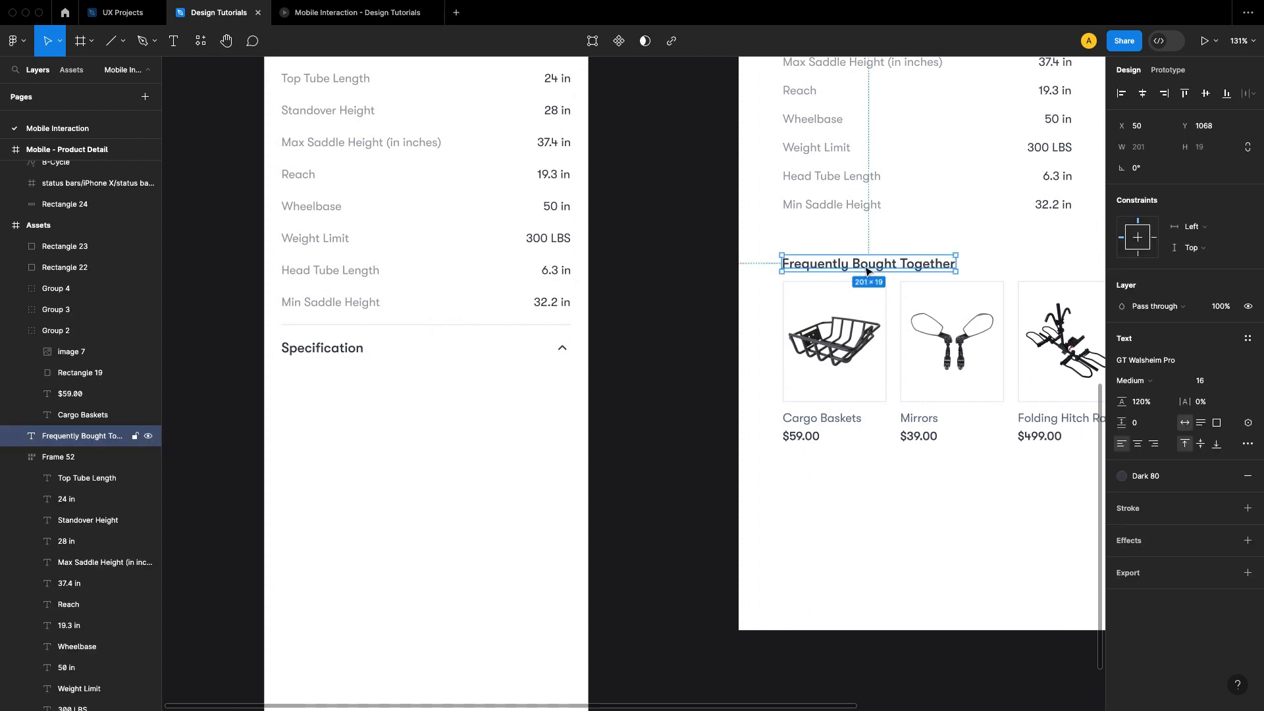
right_click(866, 271)
mouse_move(961, 325)
click(1054, 324)
click(649, 359)
scroll(724, 355, left, 3)
double_click(490, 327)
double_click(489, 325)
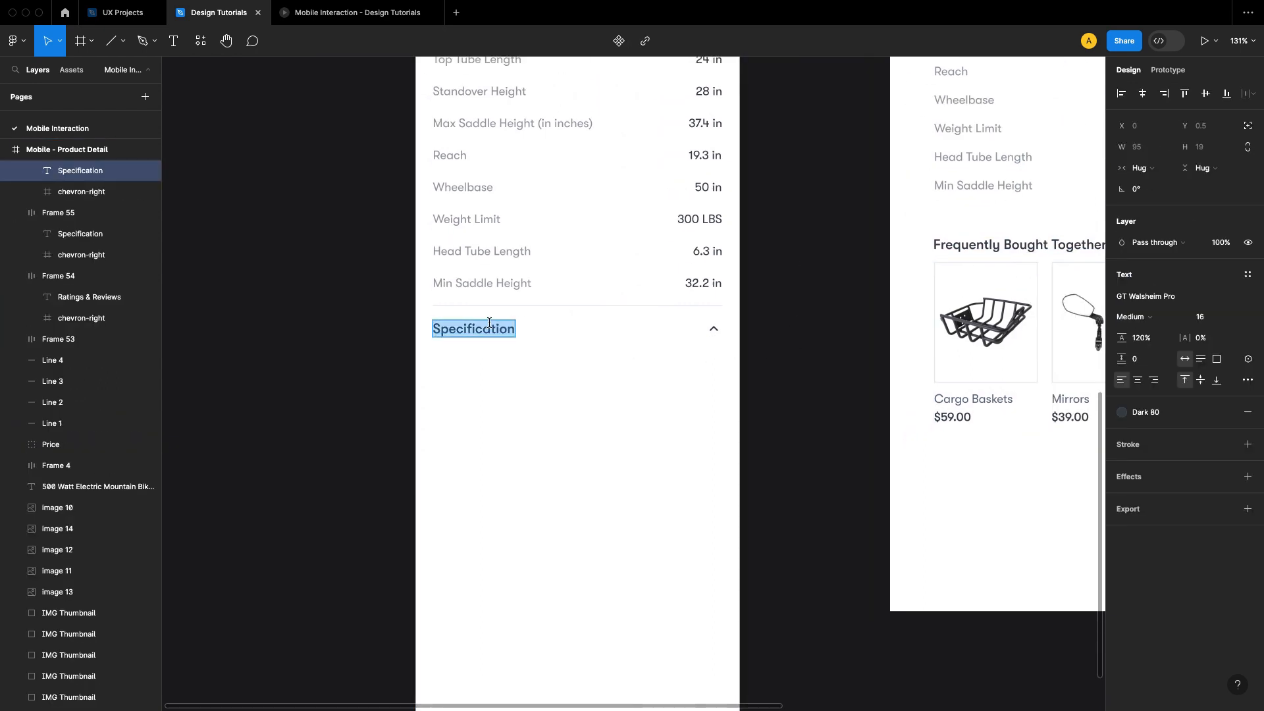
key(super+v)
click(793, 393)
Step: Copy the Cargo Baskets, Mirrors and Folding Hitch Rack cards from Assets and paste them beneath the Frequently Bought Together row
drag(804, 432, 652, 325)
scroll(629, 304, down, 2)
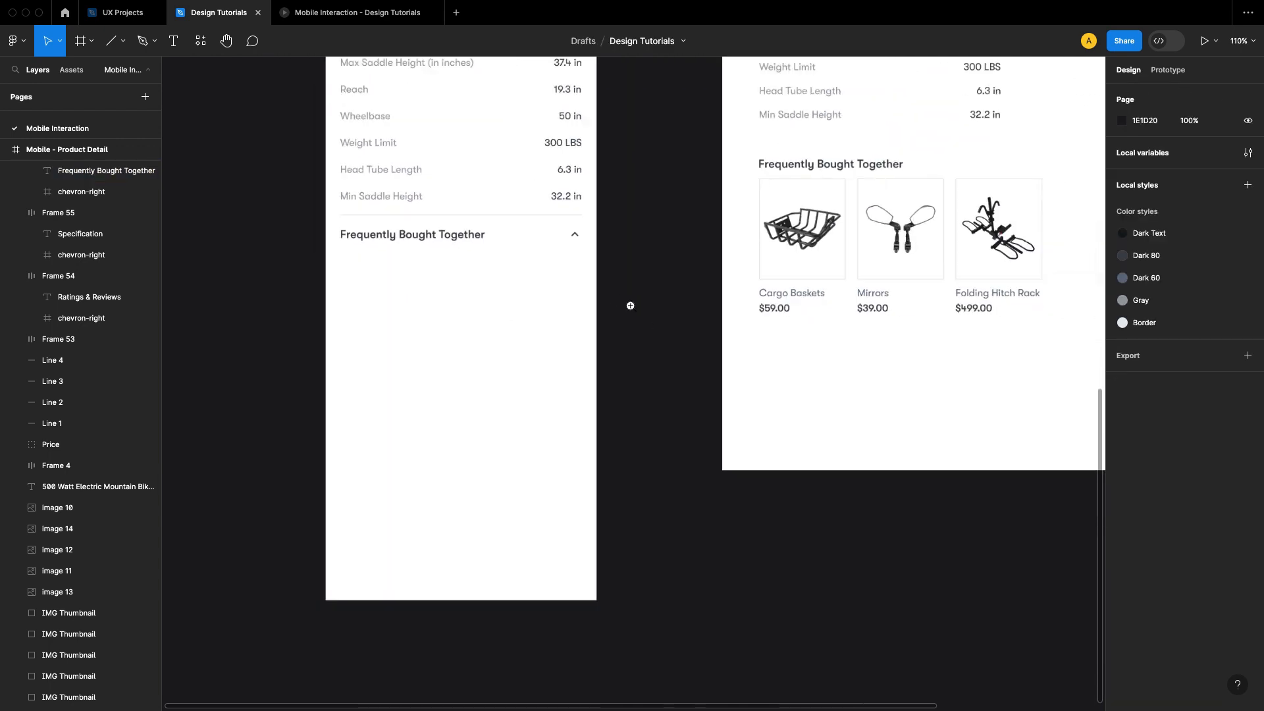
drag(735, 318, 715, 378)
click(788, 330)
shift+click(909, 328)
shift+click(975, 320)
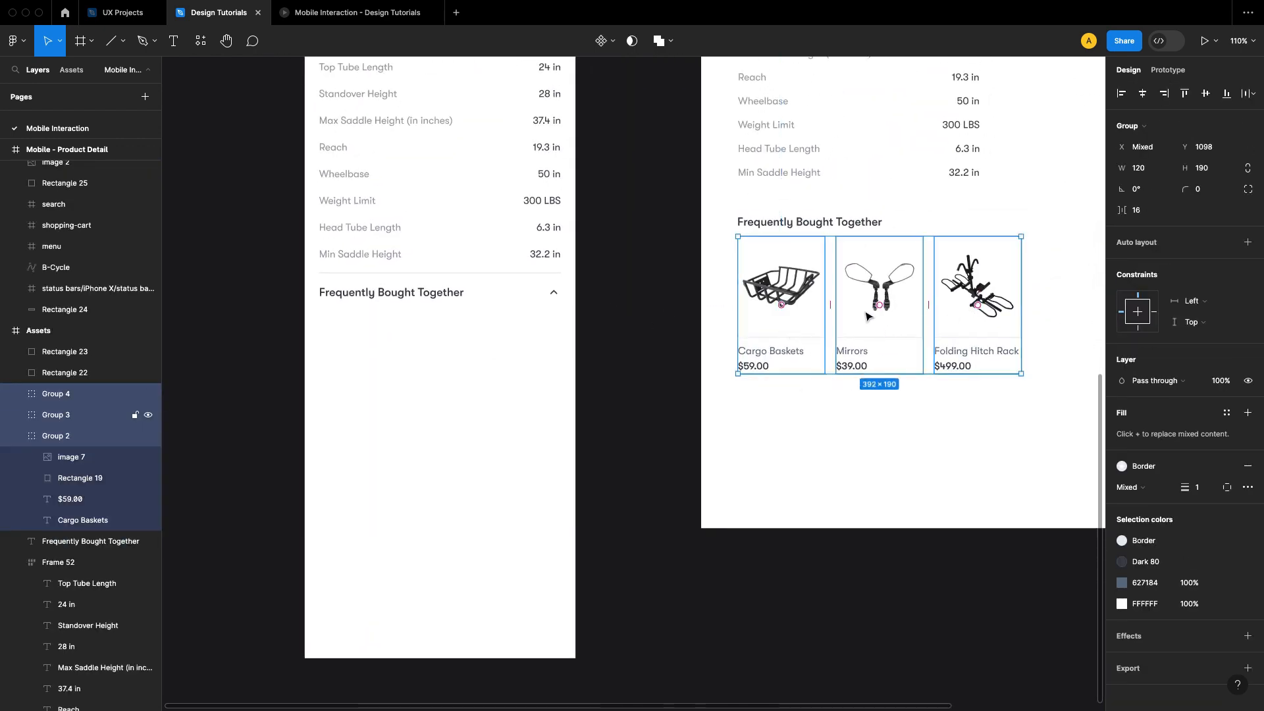
right_click(858, 248)
key(Escape)
click(632, 313)
scroll(592, 339, up, 5)
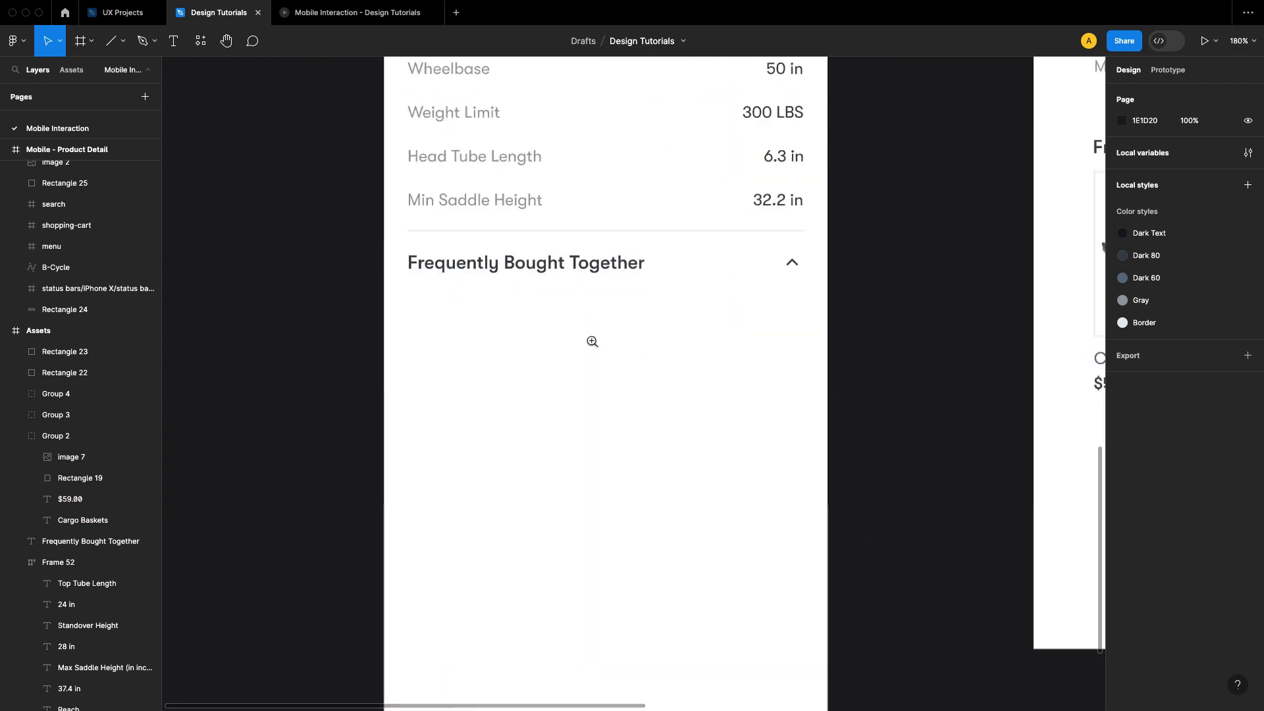
right_click(516, 358)
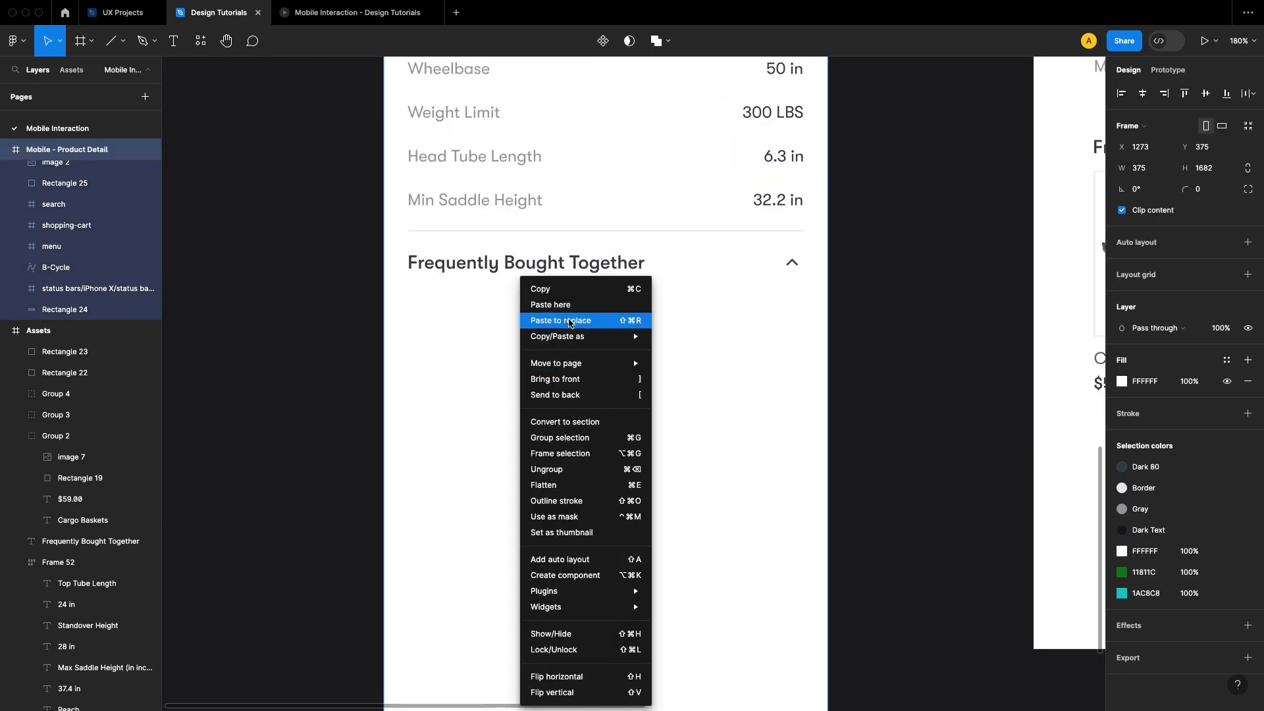
click(556, 305)
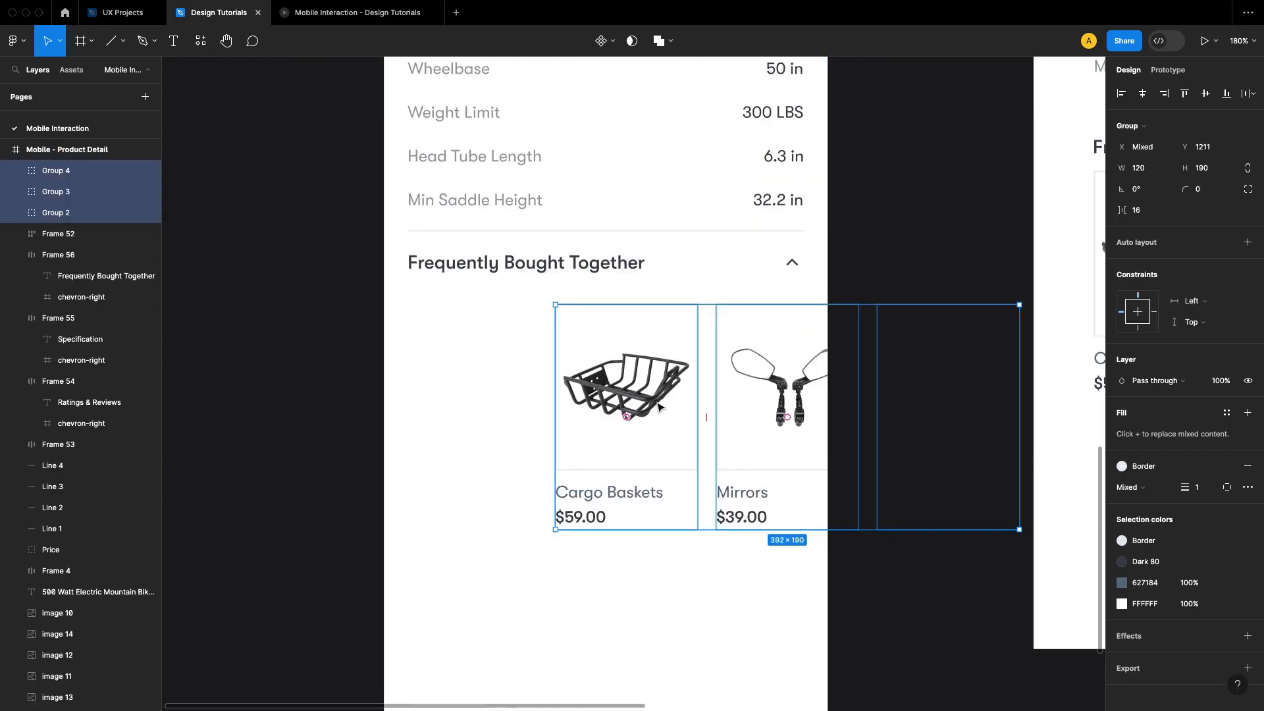
Step: Align the three product cards with the row's left edge and space them about 20 below the Frequently Bought Together row
drag(658, 405, 507, 374)
key(alt)
scroll(606, 346, up, 1)
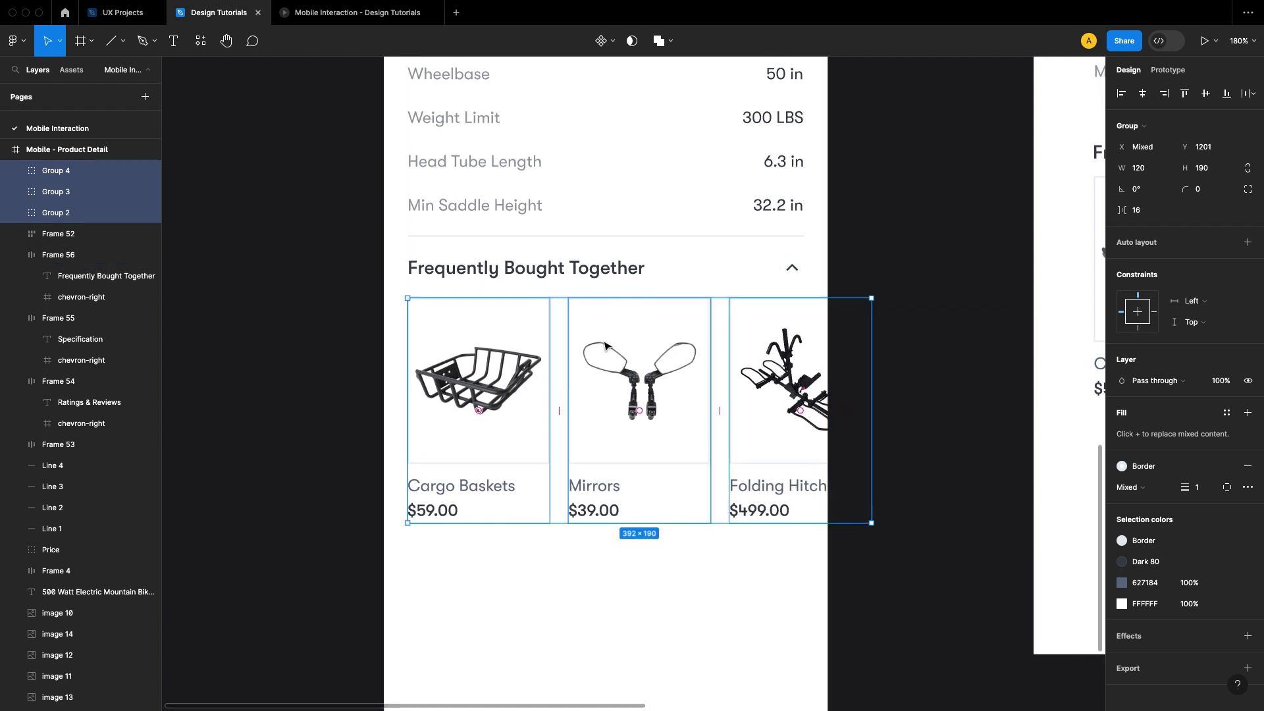
key(alt)
key(Down)
key(Down)
key(Down)
key(Down)
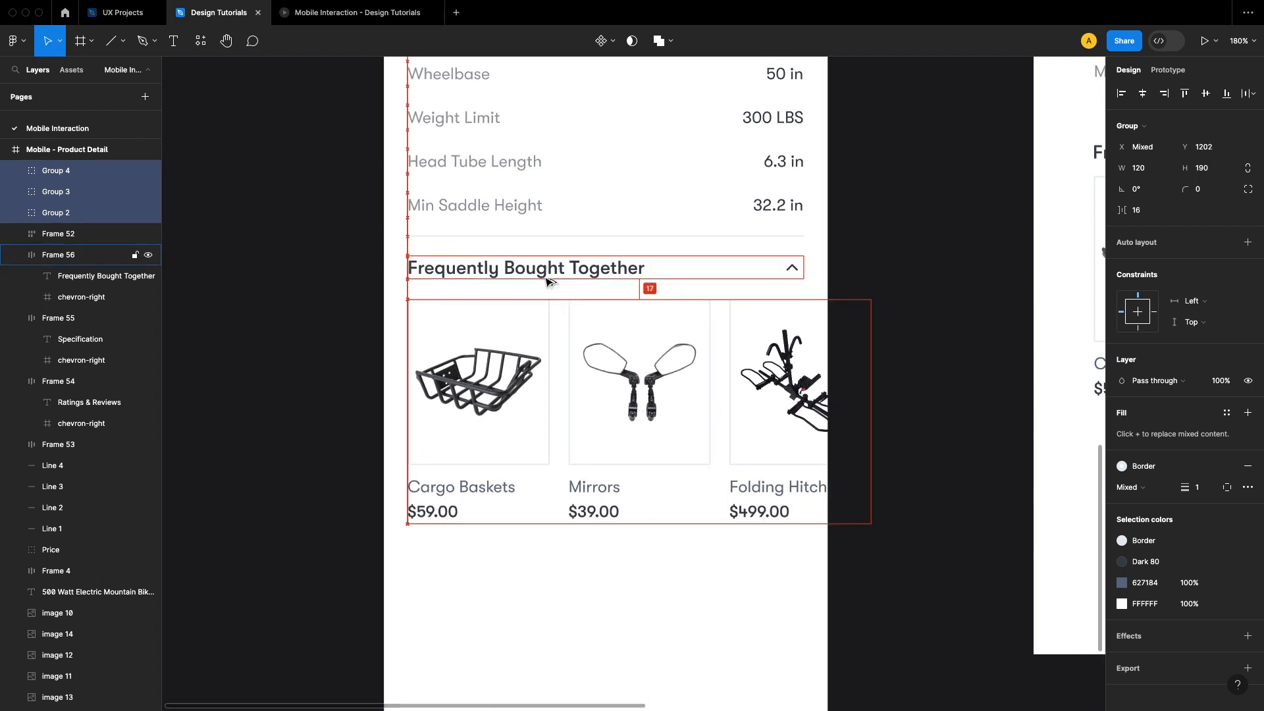
click(869, 204)
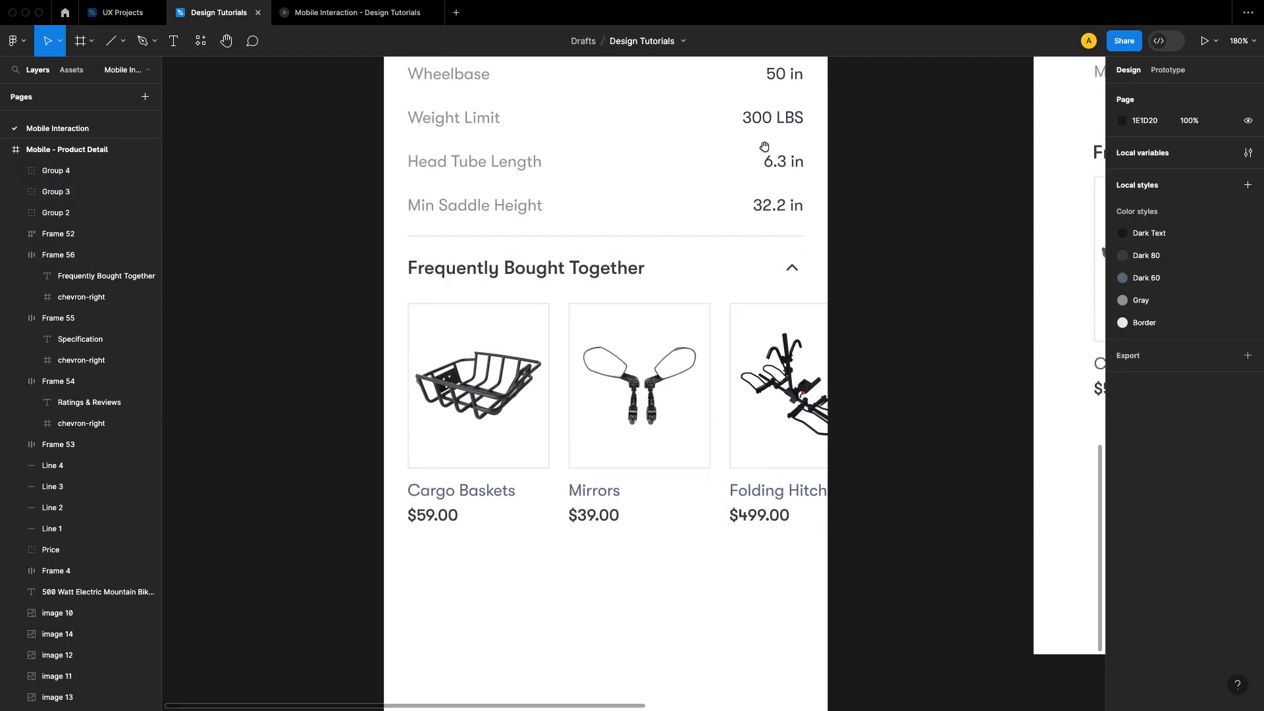
Step: Measure the gap between the Specification header and its table for comparison with the product cards' spacing
scroll(646, 369, up, 5)
click(472, 220)
key(alt)
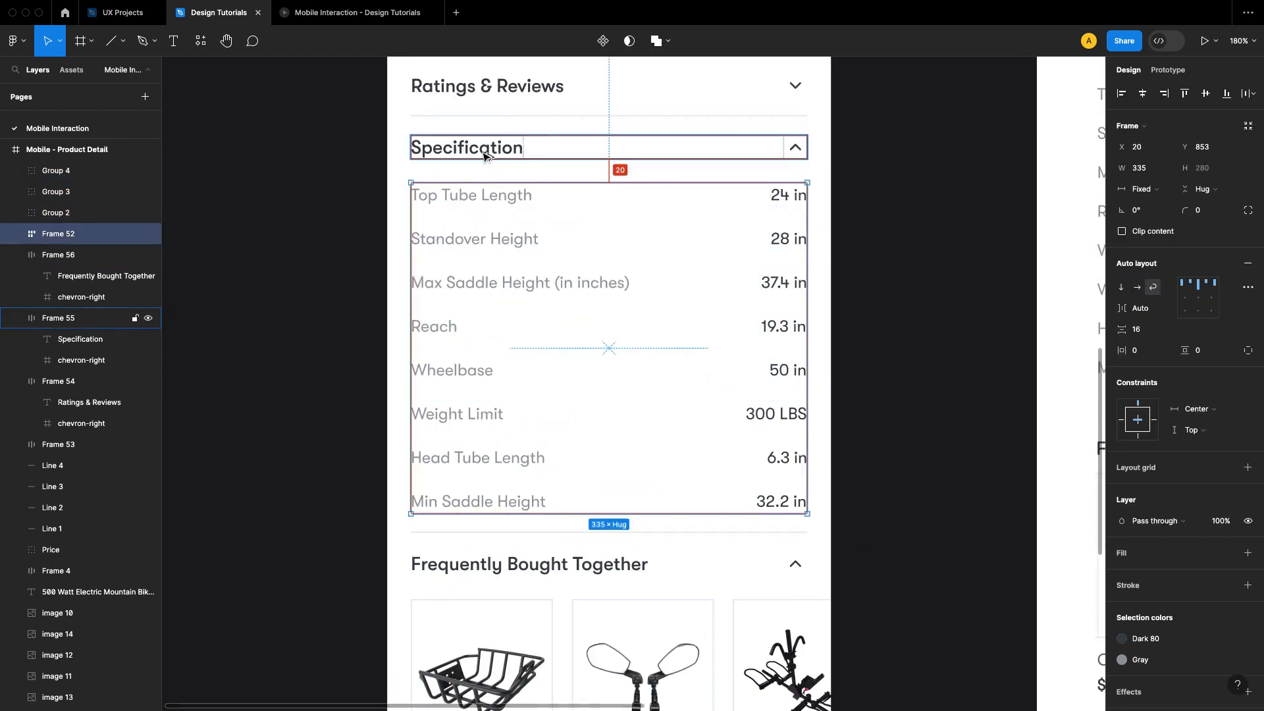
click(919, 333)
Step: Duplicate the divider above Frequently Bought Together and place the copy beneath the product cards at Y 1411
scroll(882, 251, down, 5)
scroll(851, 301, down, 3)
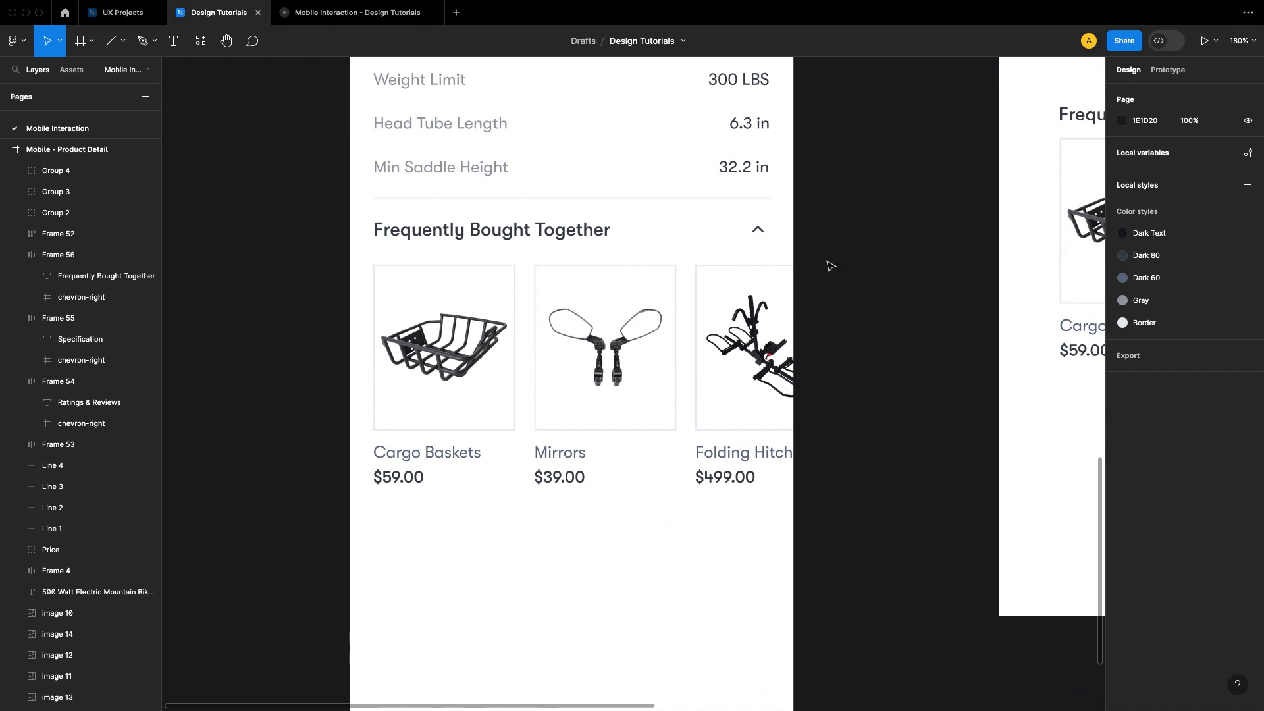
drag(675, 199, 648, 520)
key(Up)
key(Up)
key(Up)
key(Up)
key(Up)
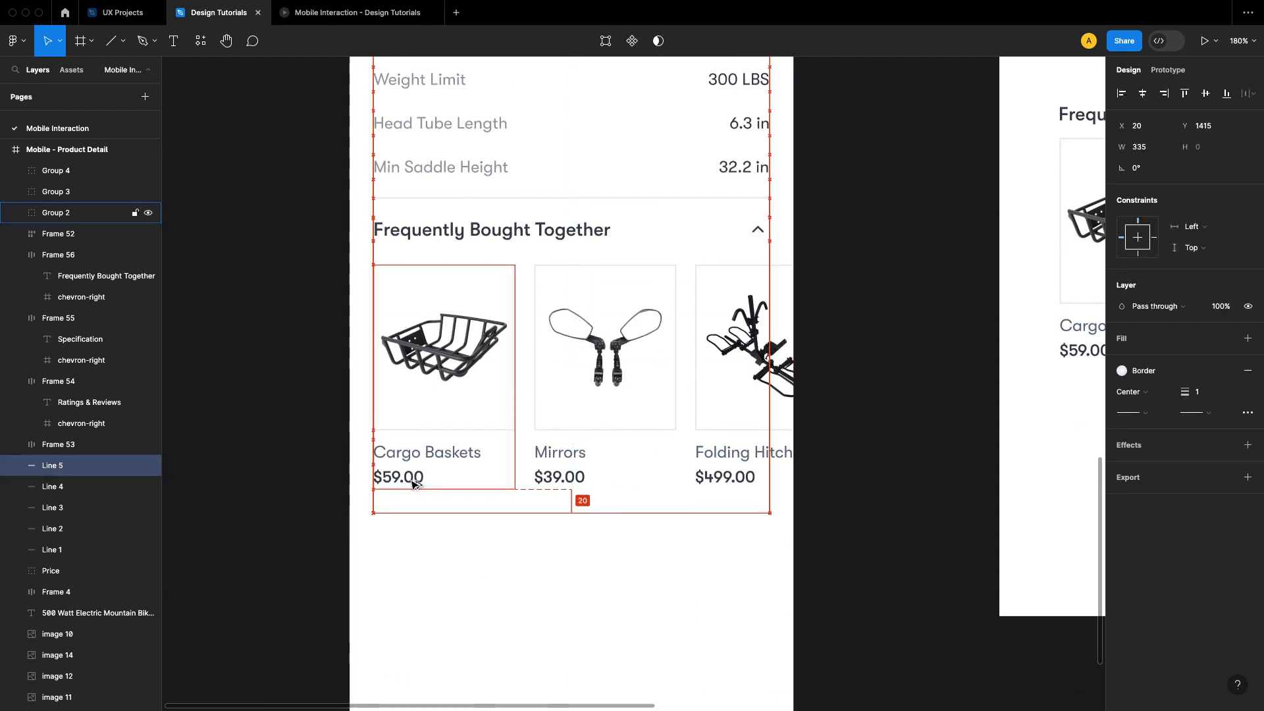
click(878, 480)
Step: Move the divider beneath the product cards further down to make room for a button
scroll(869, 454, down, 5)
drag(625, 381, 625, 459)
click(841, 395)
drag(841, 396, 876, 407)
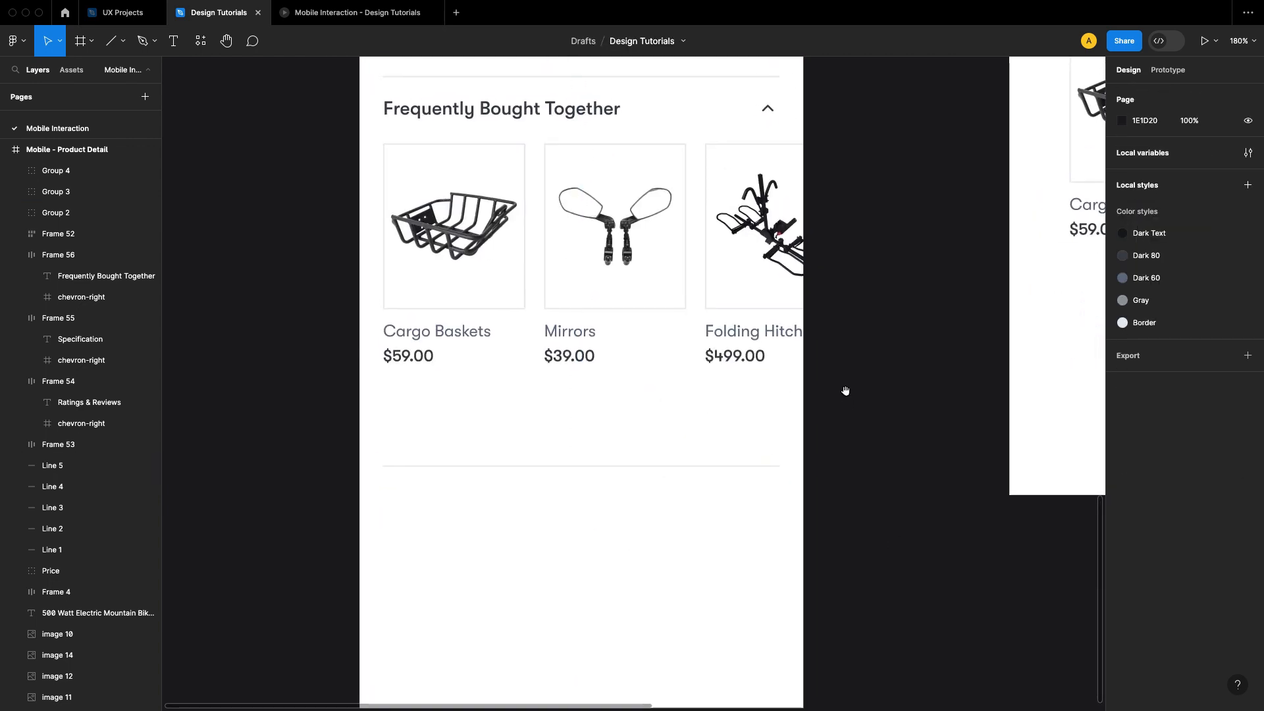
scroll(773, 437, down, 5)
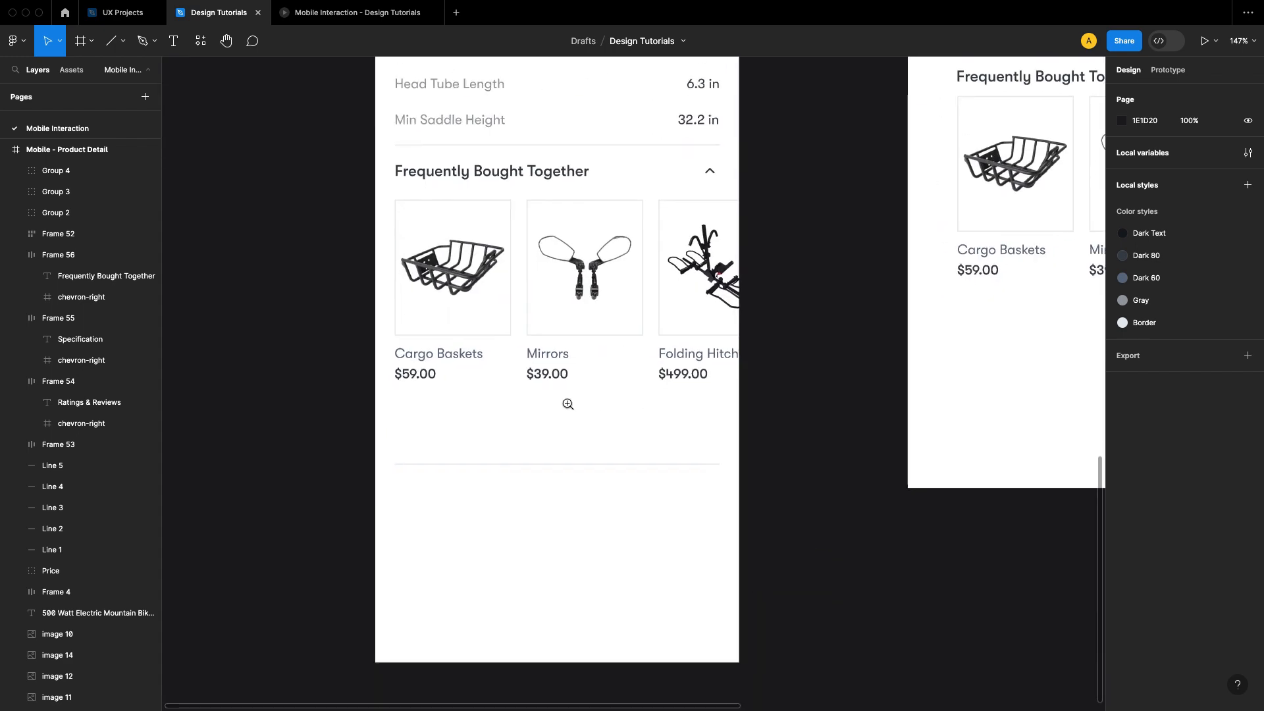
scroll(533, 429, up, 5)
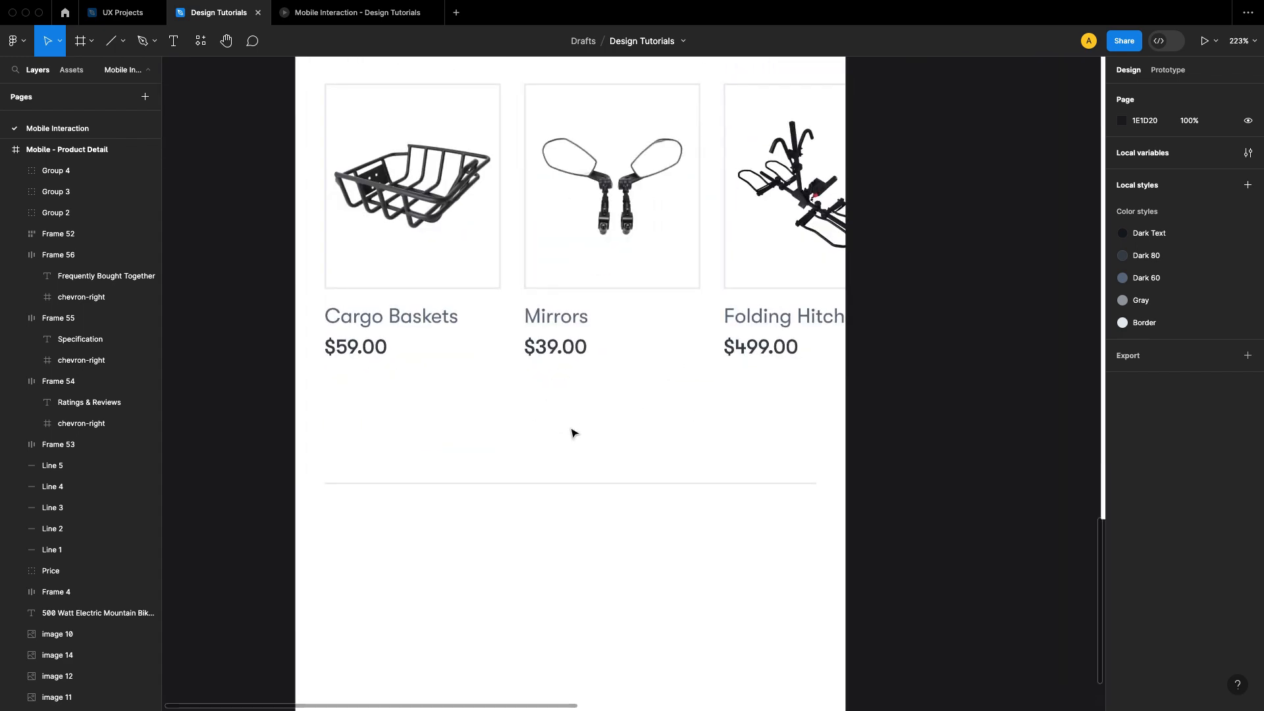
Step: Add an "Add All Product" text layer between the product cards and the lowest divider
click(354, 361)
click(497, 410)
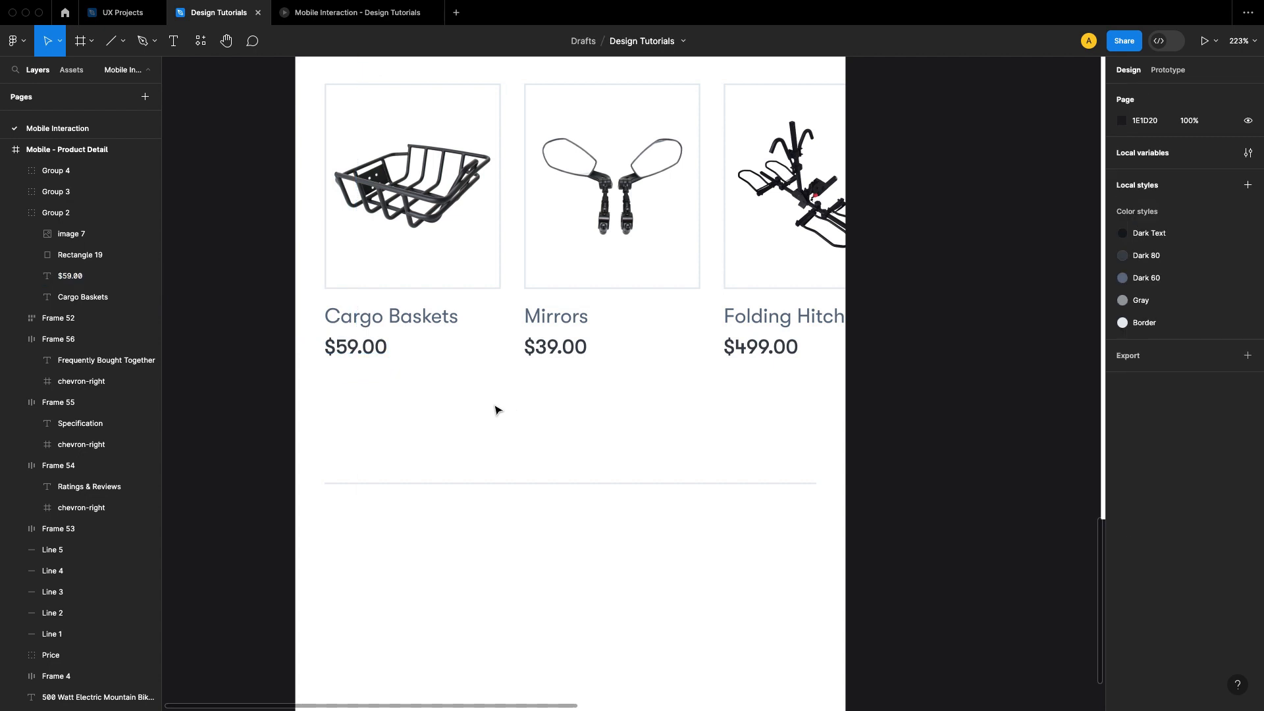
key(t)
click(380, 424)
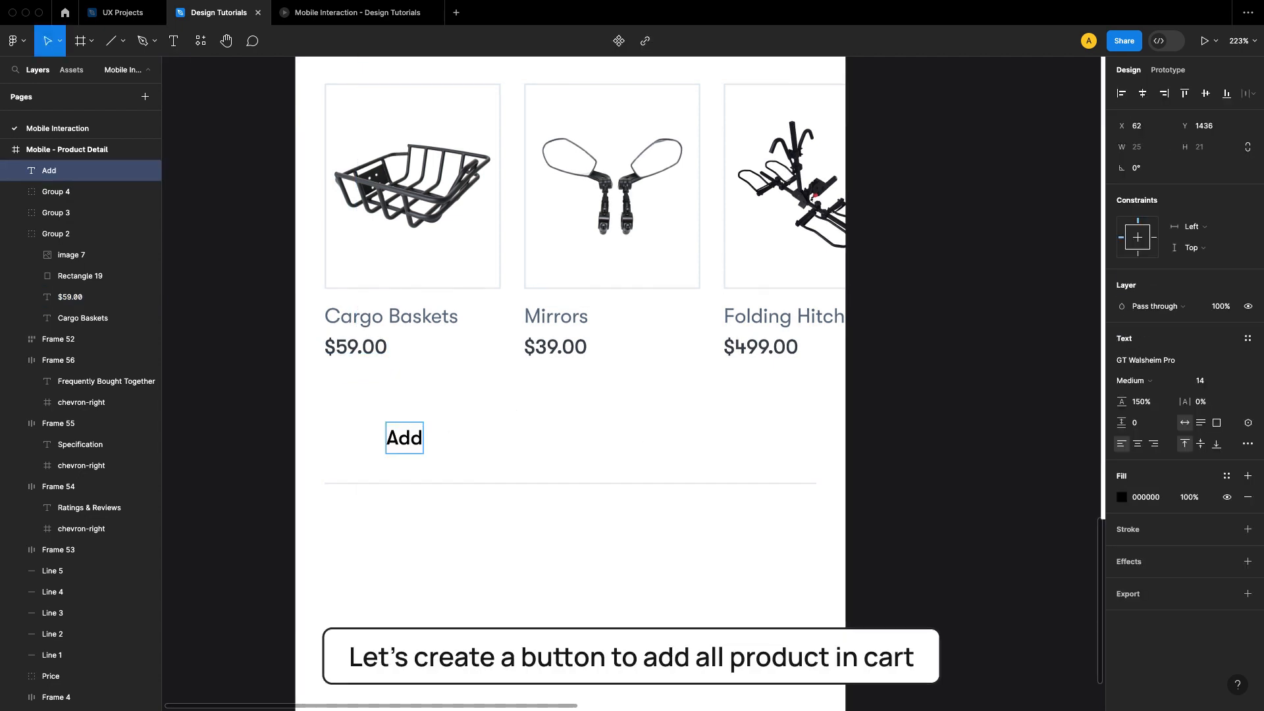
text(Add All Product)
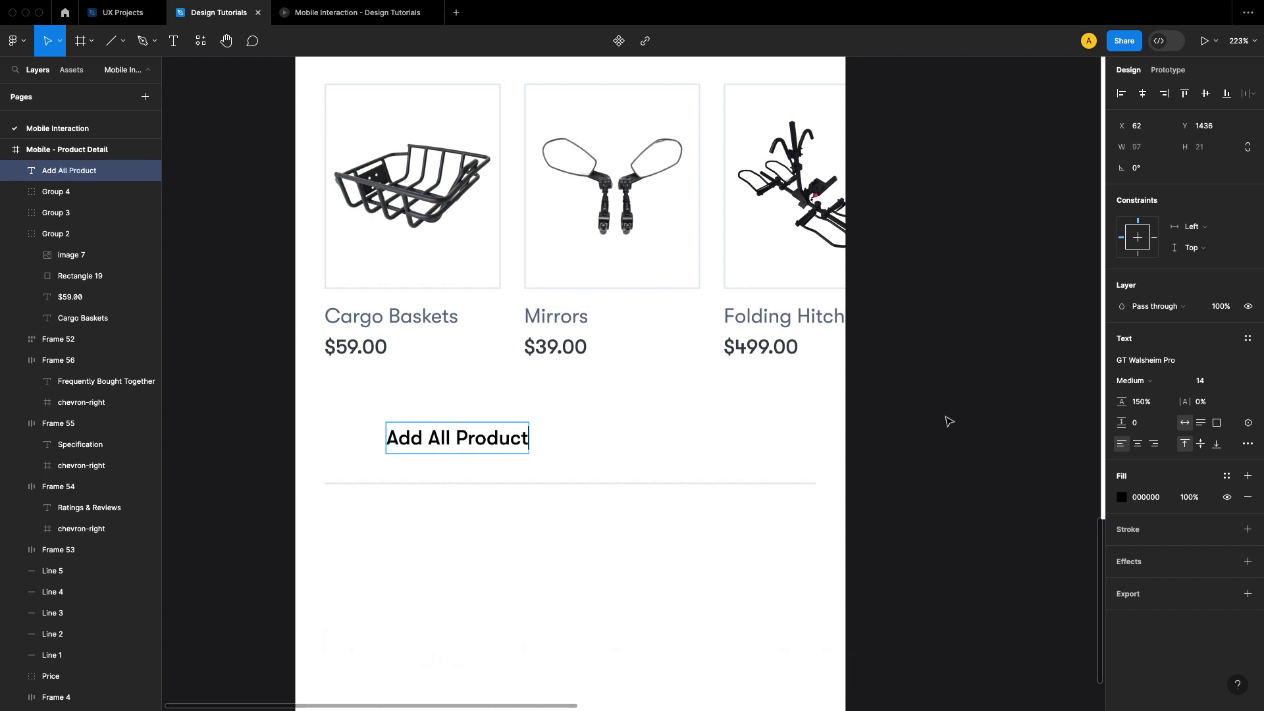
key(Escape)
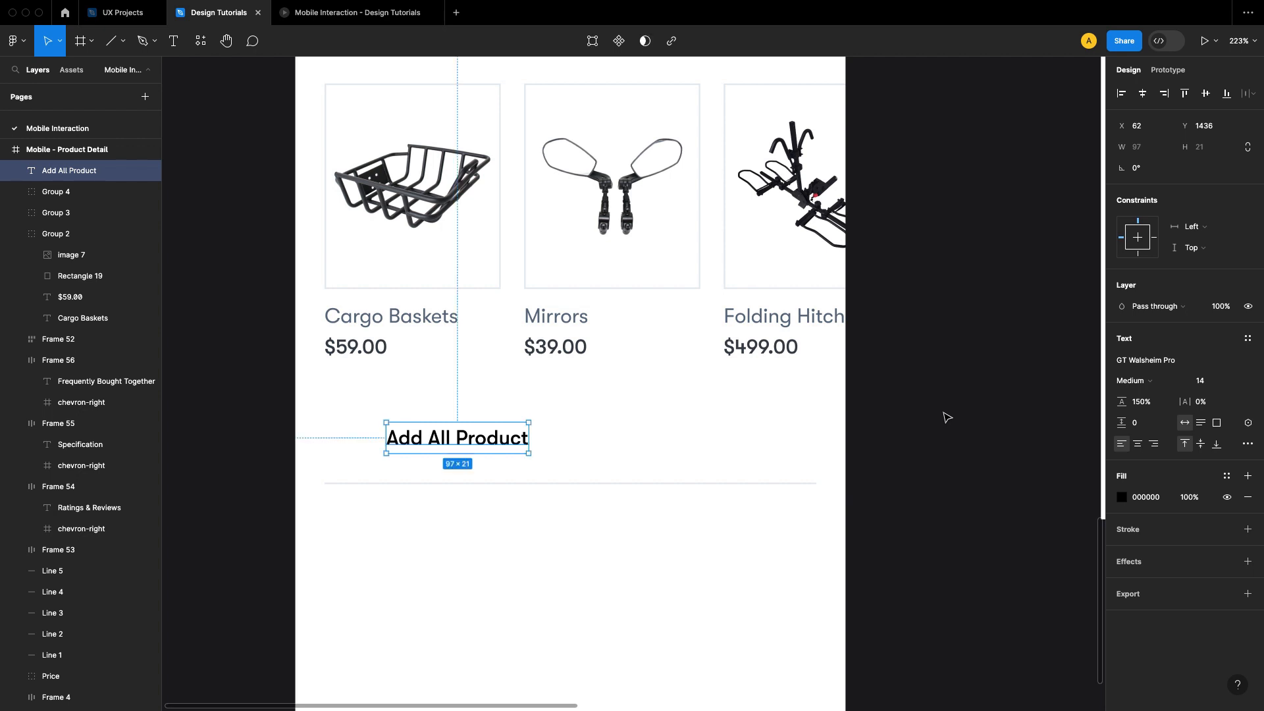
Step: Apply the Dark 80 color style to the Add All Product text and move it horizontally to X 102
click(1226, 477)
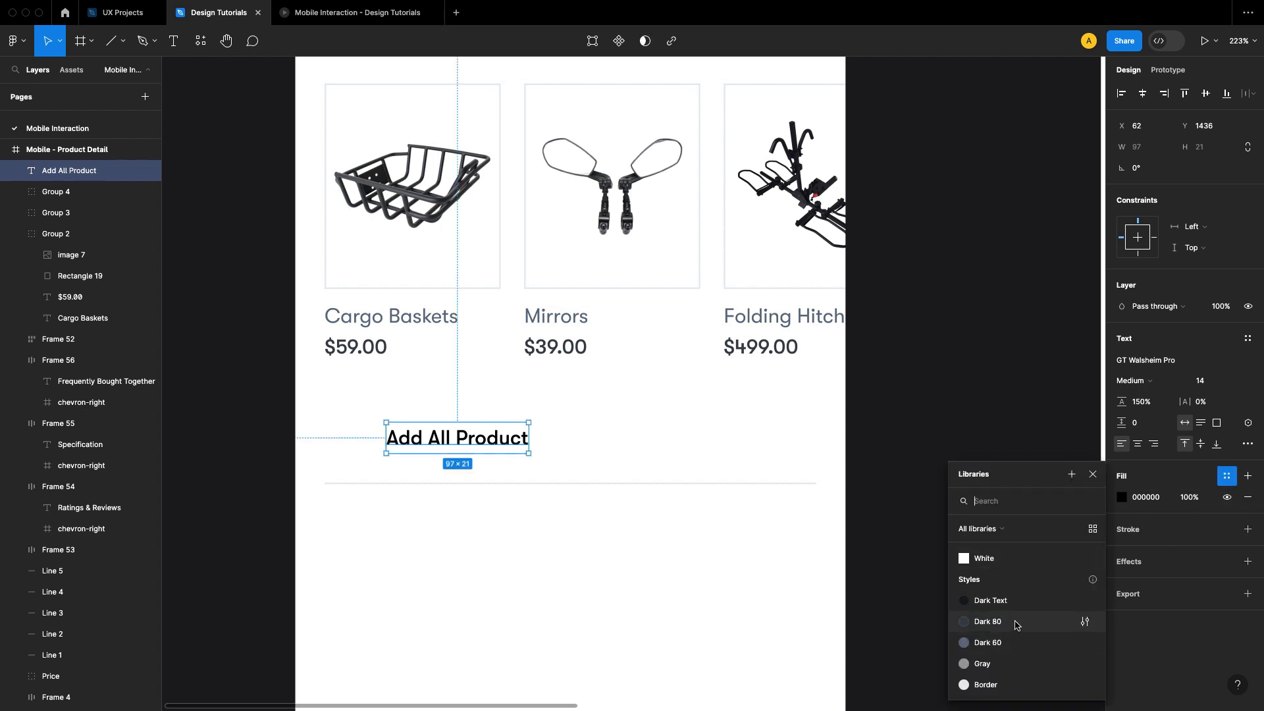
click(972, 495)
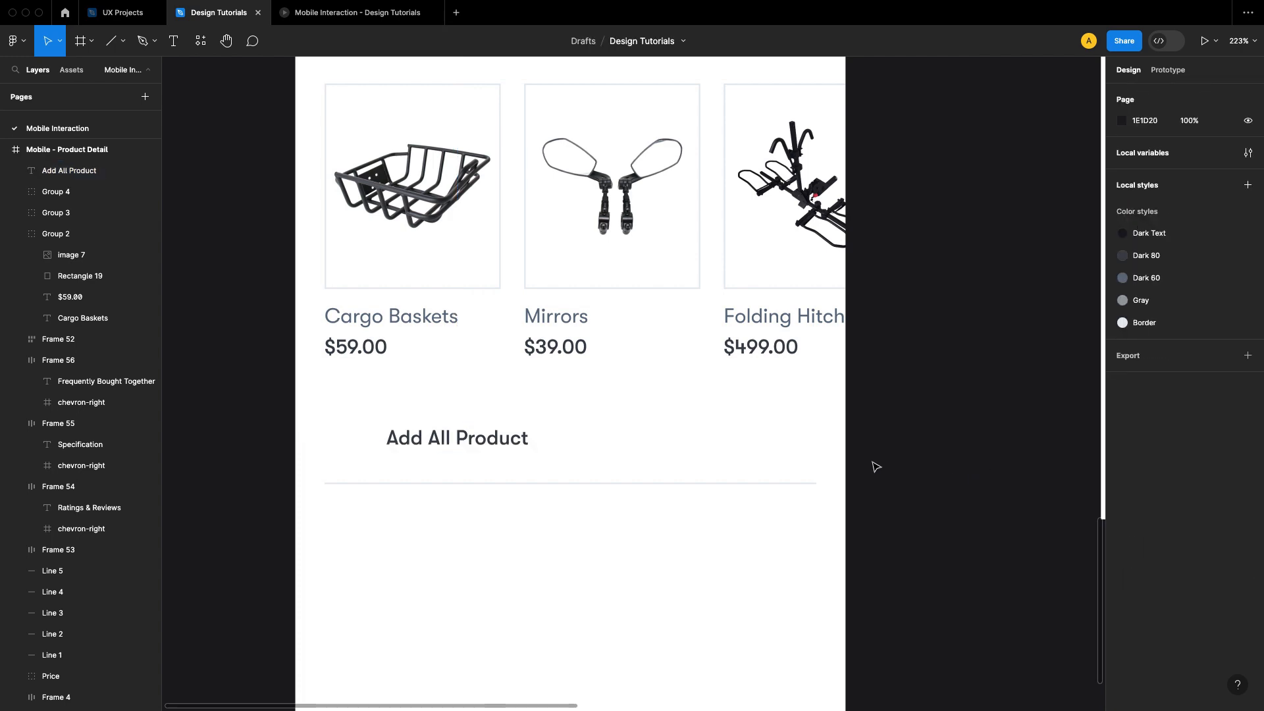
drag(465, 439, 523, 440)
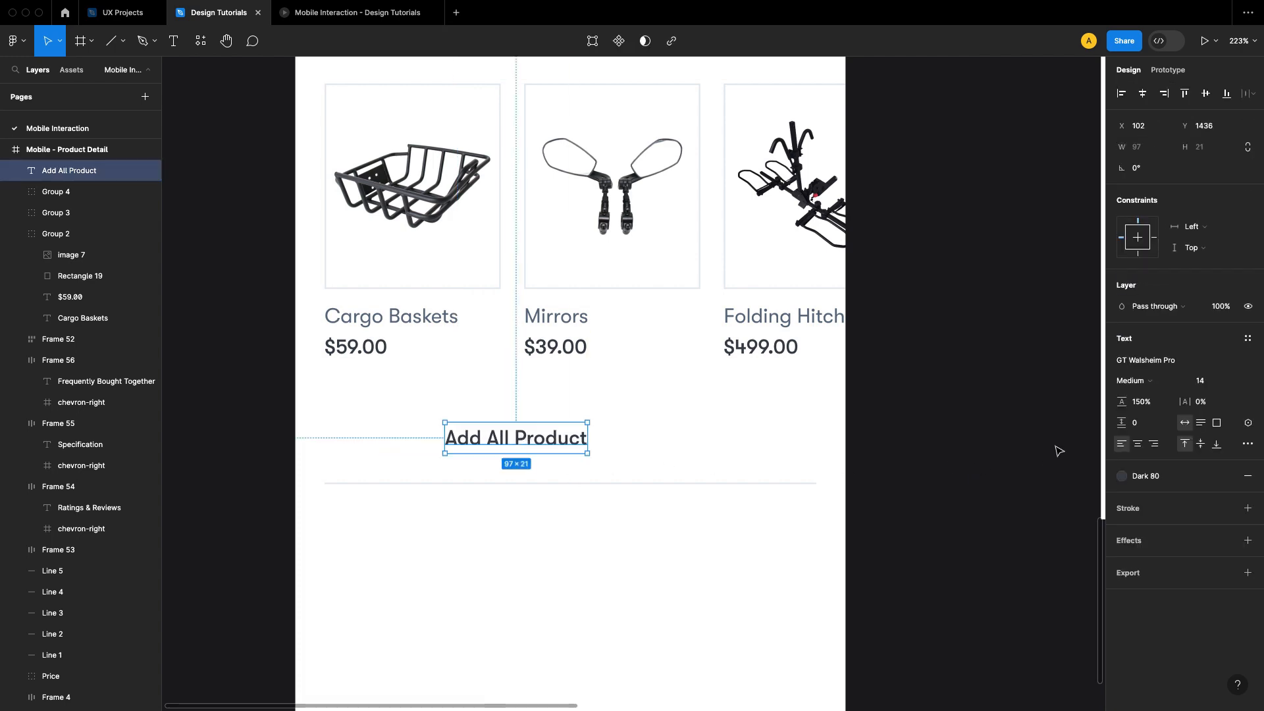
Step: Copy the black shopping cart icon from the top of the Assets frame
click(965, 436)
drag(906, 366, 855, 593)
drag(924, 86, 665, 501)
drag(994, 175, 702, 558)
drag(865, 435, 696, 611)
drag(883, 294, 865, 564)
scroll(796, 470, down, 5)
drag(837, 384, 855, 519)
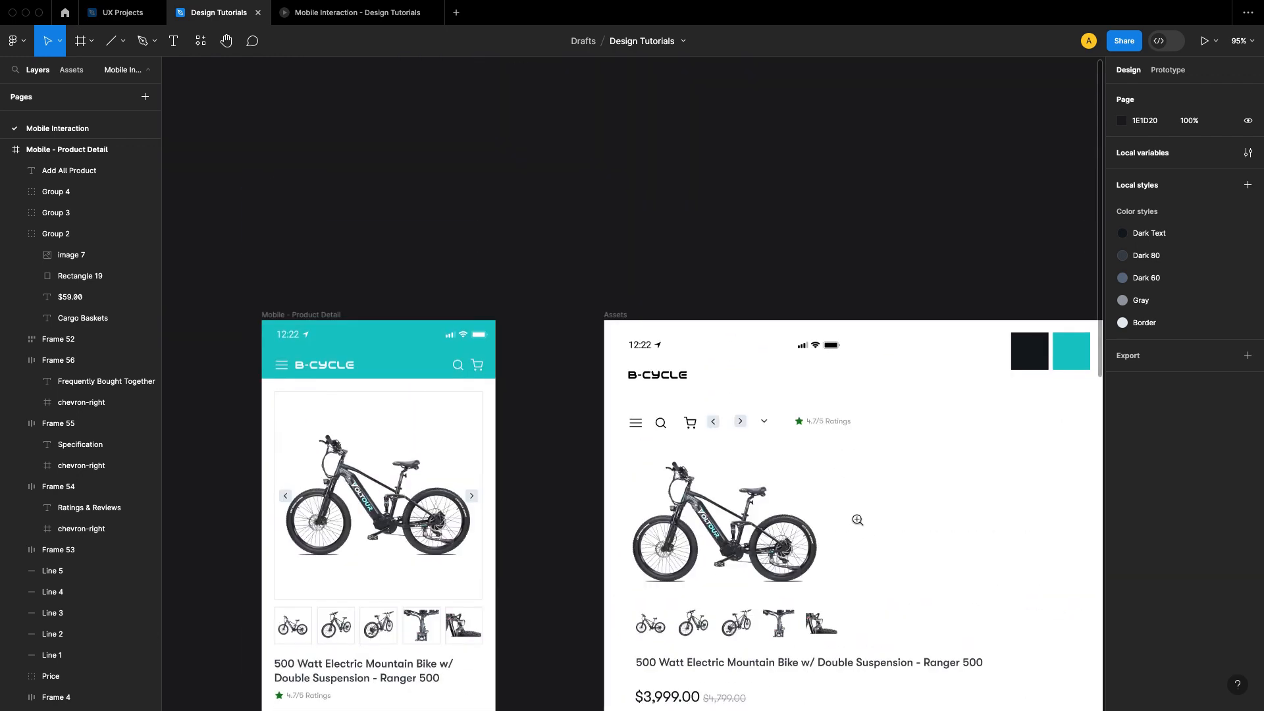
scroll(734, 448, up, 8)
click(513, 320)
right_click(530, 326)
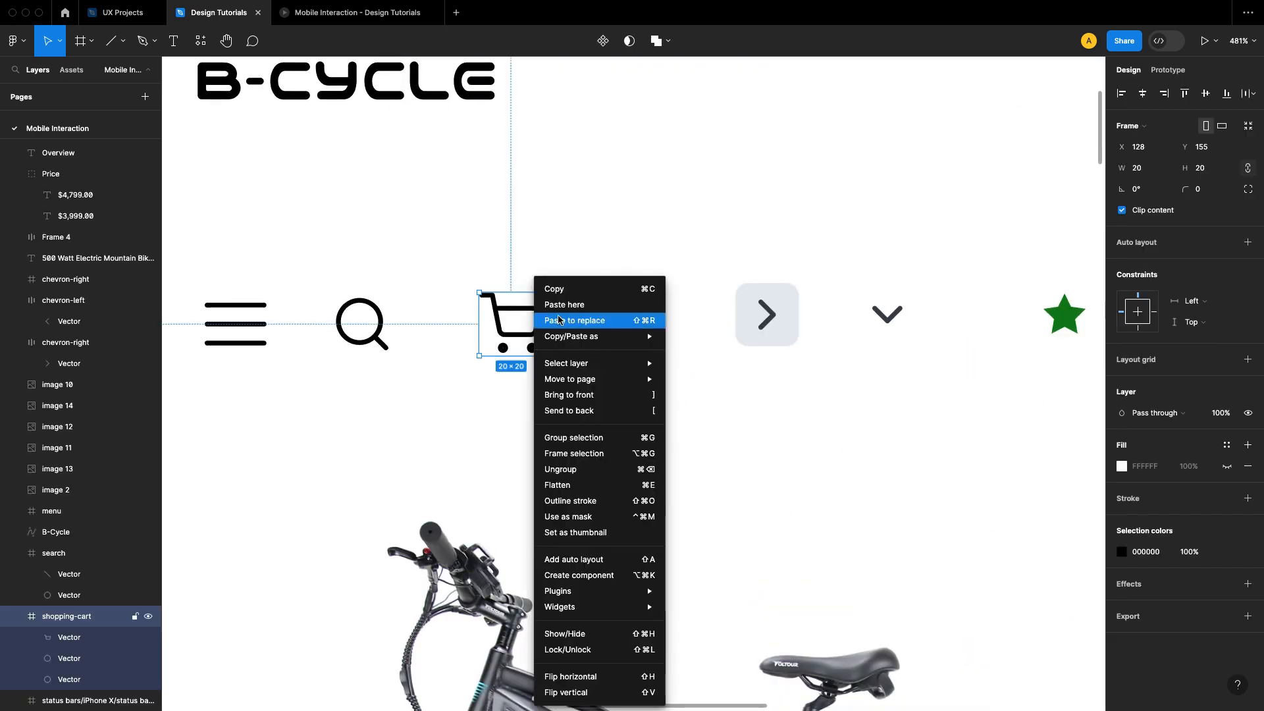
click(575, 293)
Step: Paste the shopping cart icon into the product detail frame and place it just left of the Add All Product text
scroll(789, 343, down, 8)
click(618, 446)
drag(590, 632, 790, 214)
drag(693, 660, 733, 374)
scroll(658, 392, up, 5)
click(591, 406)
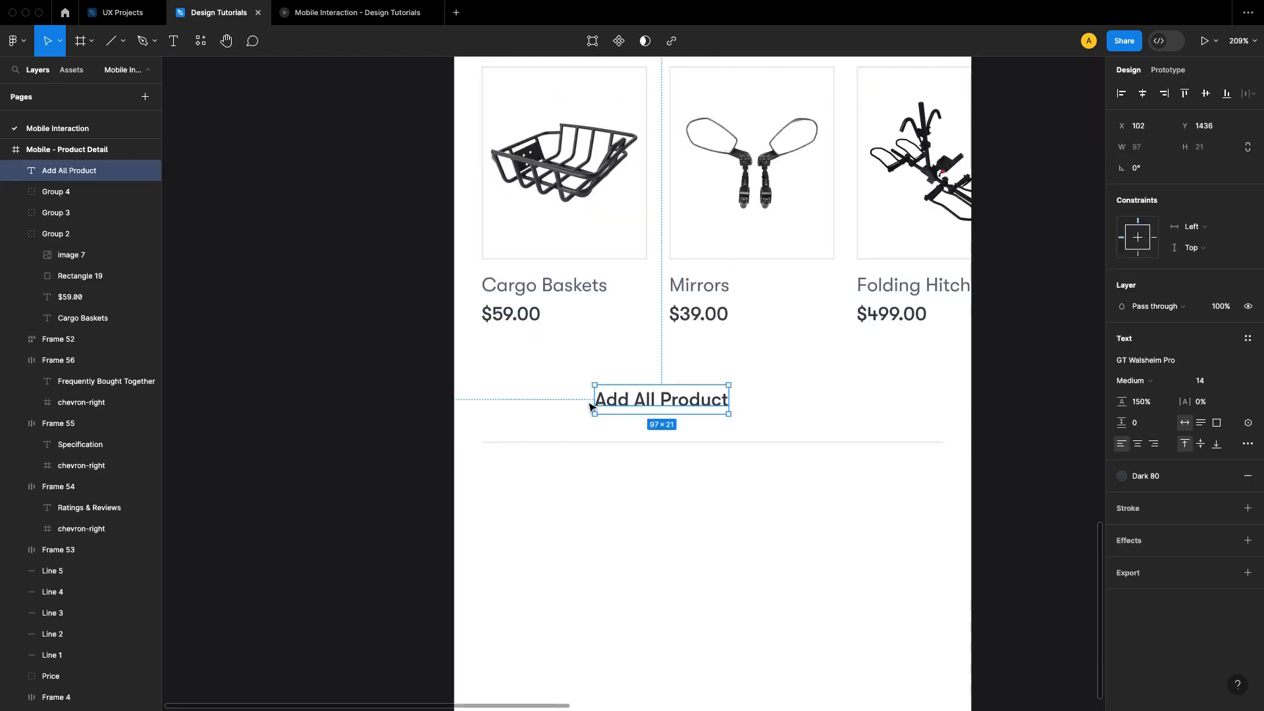
right_click(562, 379)
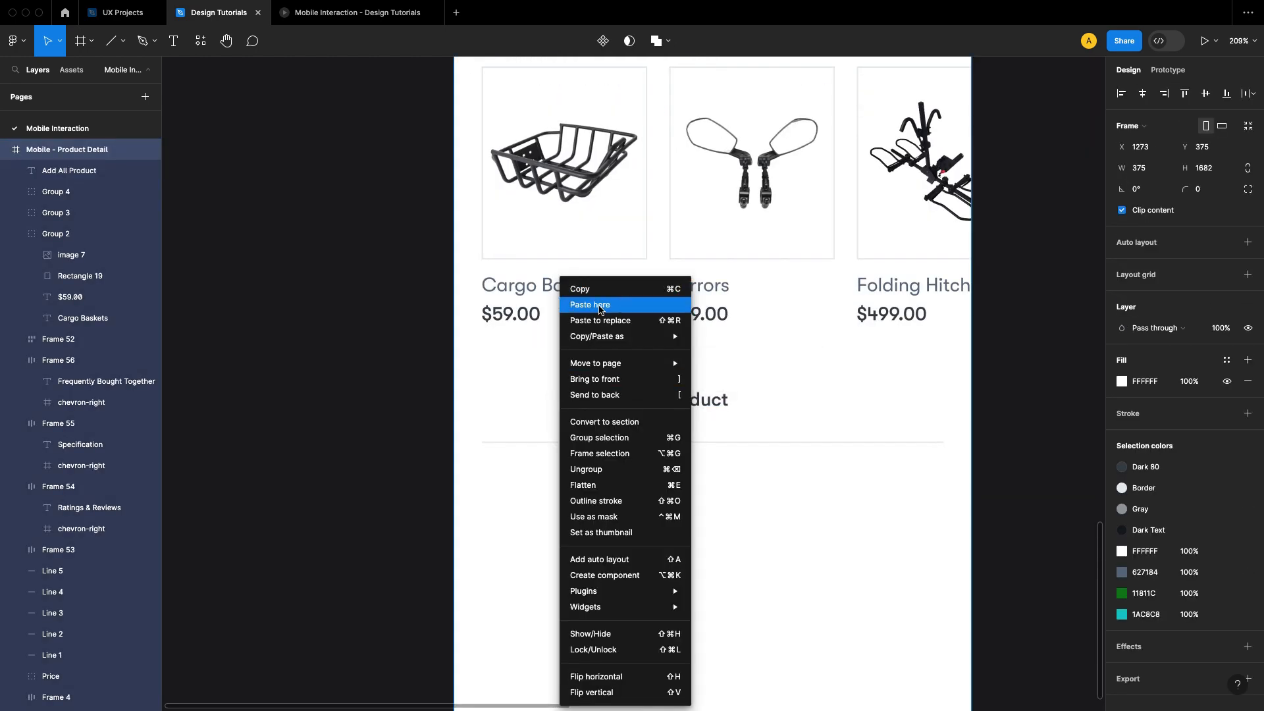
click(601, 304)
scroll(629, 334, up, 3)
drag(604, 313, 542, 442)
Step: Combine the shopping cart icon and Add All Product text into a horizontal auto layout with a spacing of 8
shift+click(138, 170)
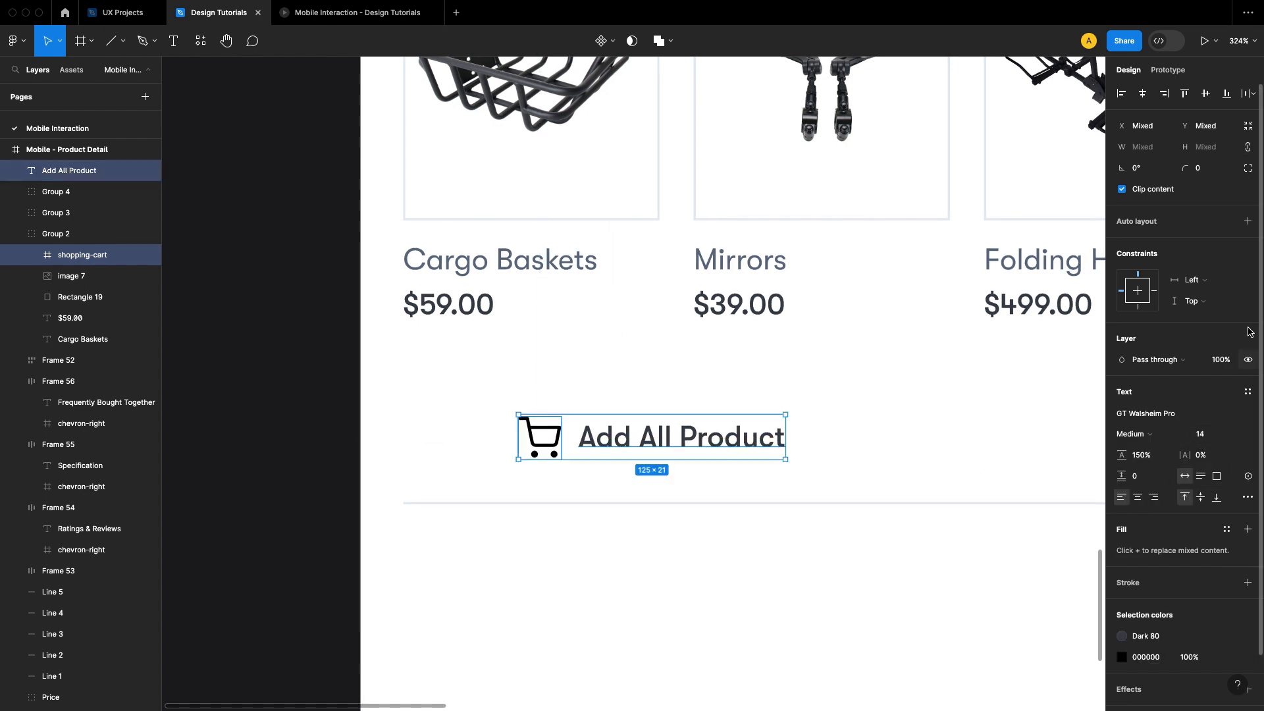
click(1248, 223)
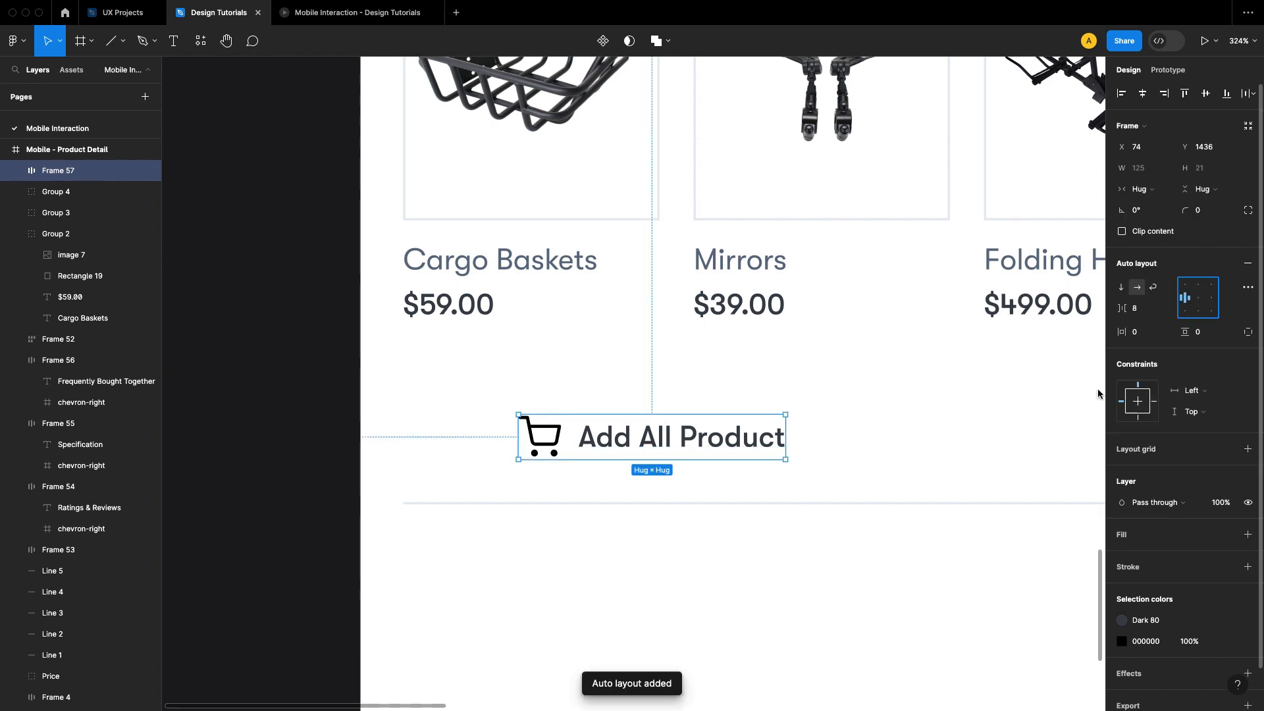
click(850, 586)
scroll(869, 584, right, 3)
click(622, 445)
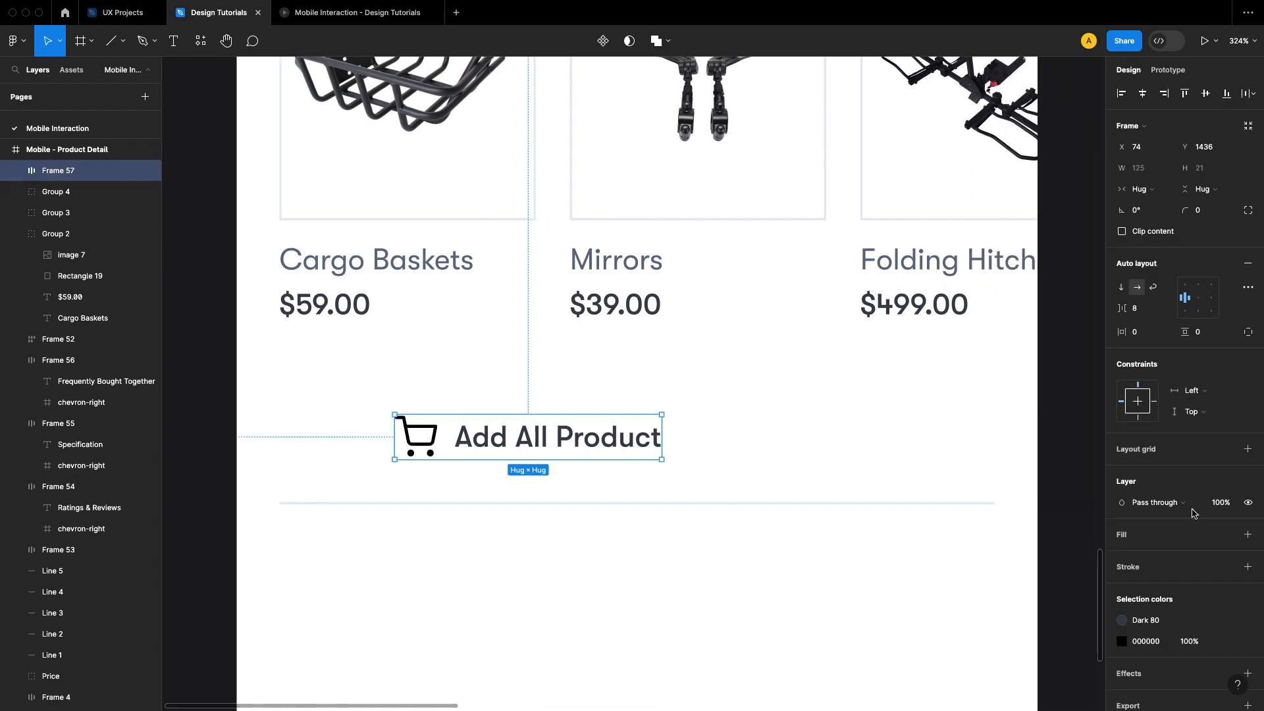
Step: Add a background fill to the Add All Product auto-layout frame using the Dark Text color style
click(1249, 533)
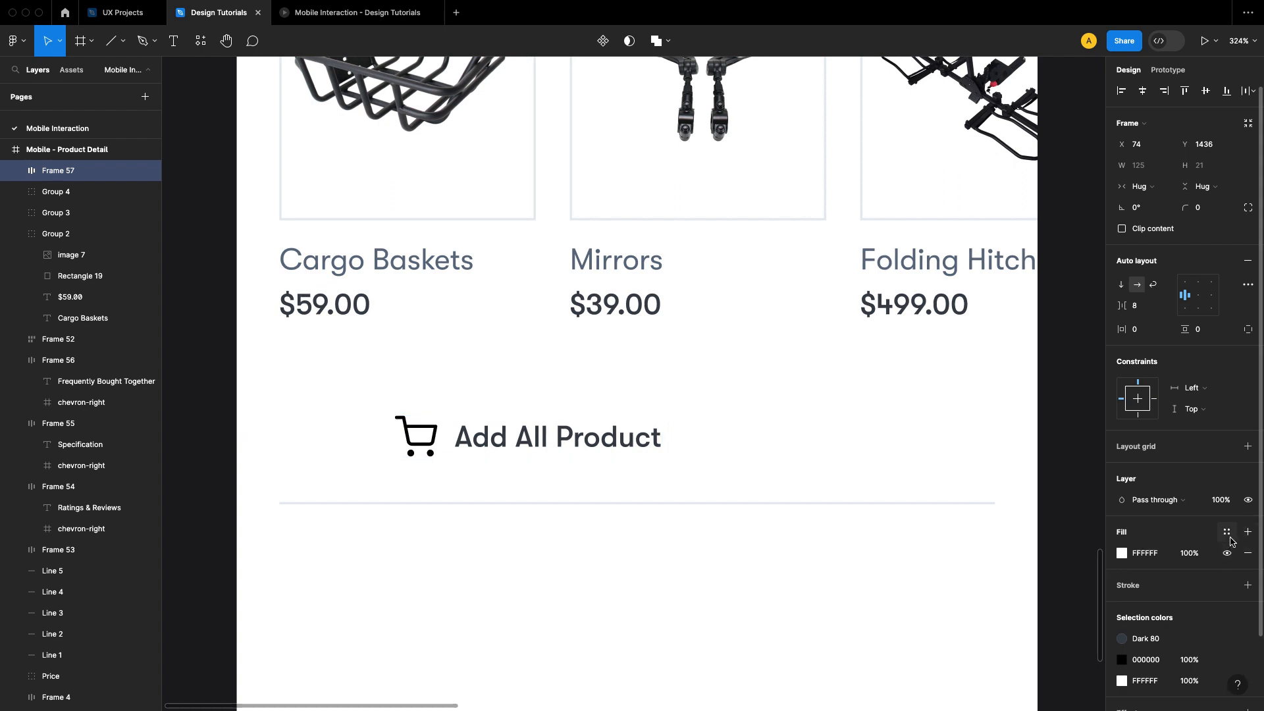
click(1228, 533)
click(1021, 602)
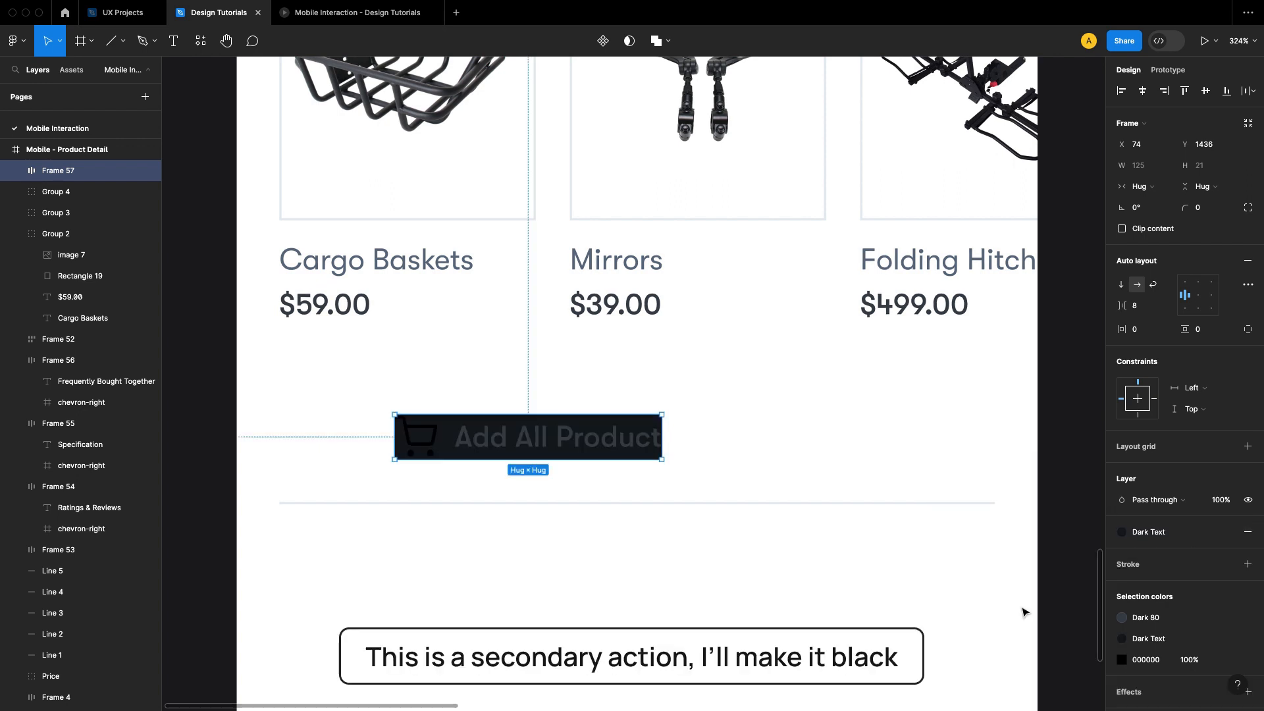
click(1078, 479)
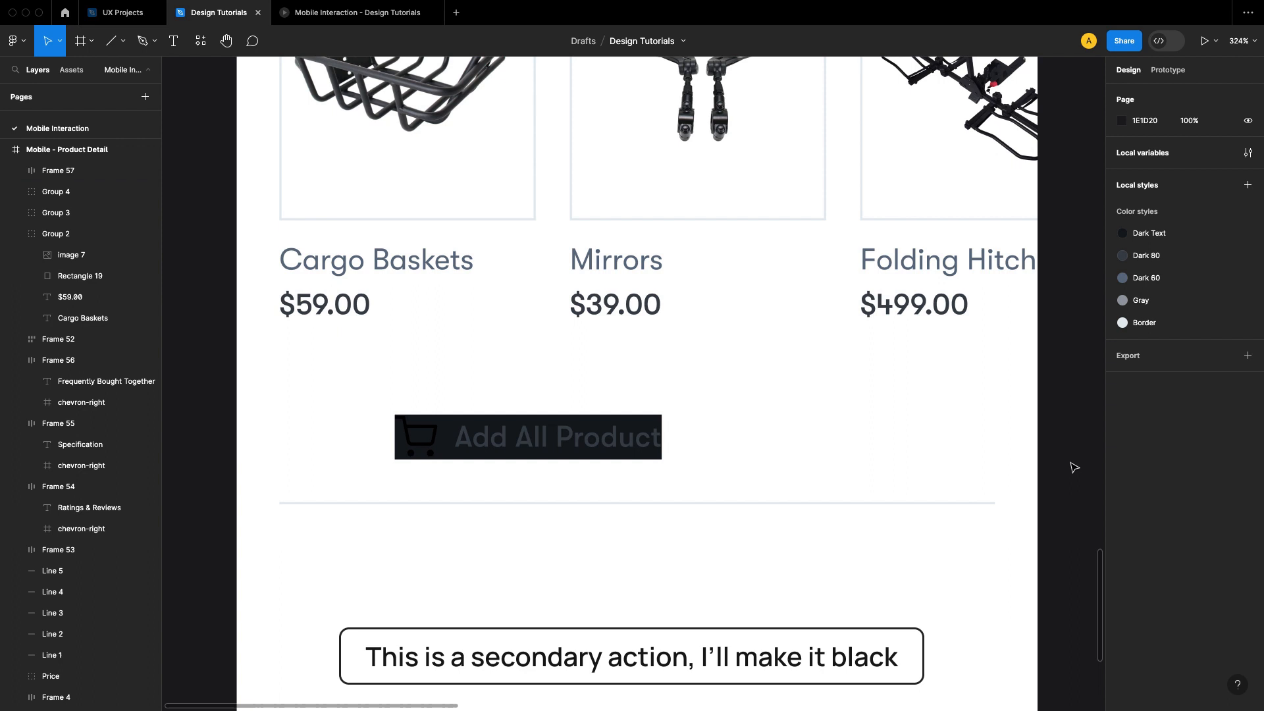
Step: Detach the Dark 80 style inside the button and recolor both the cart icon and the Add All Product text to FFFFFF
click(606, 443)
key(Return)
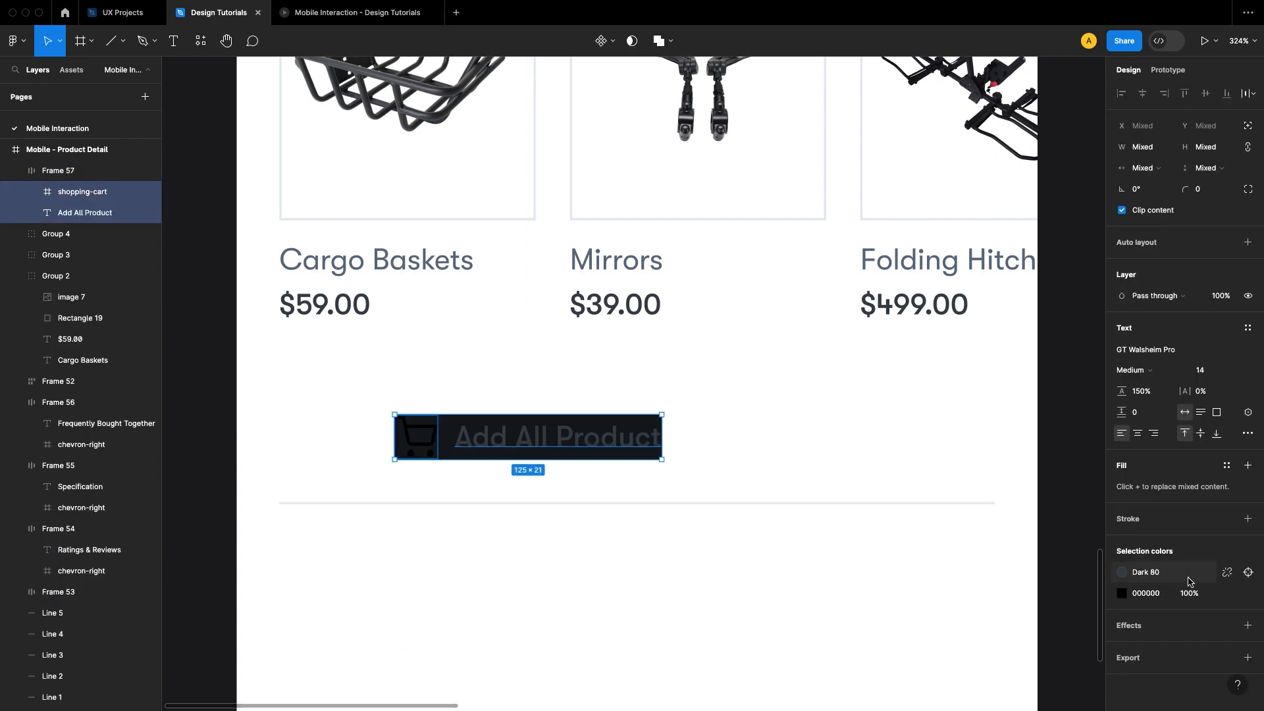
click(1223, 577)
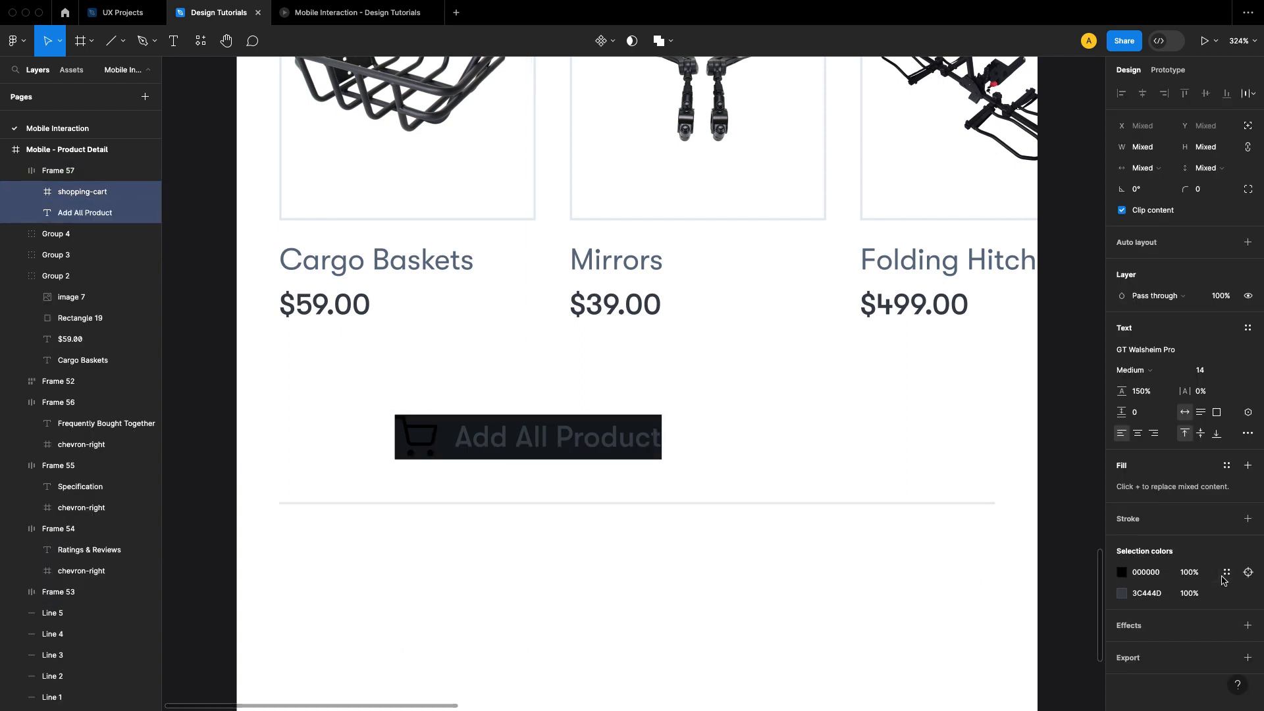
click(1122, 572)
drag(985, 435, 943, 362)
click(1093, 336)
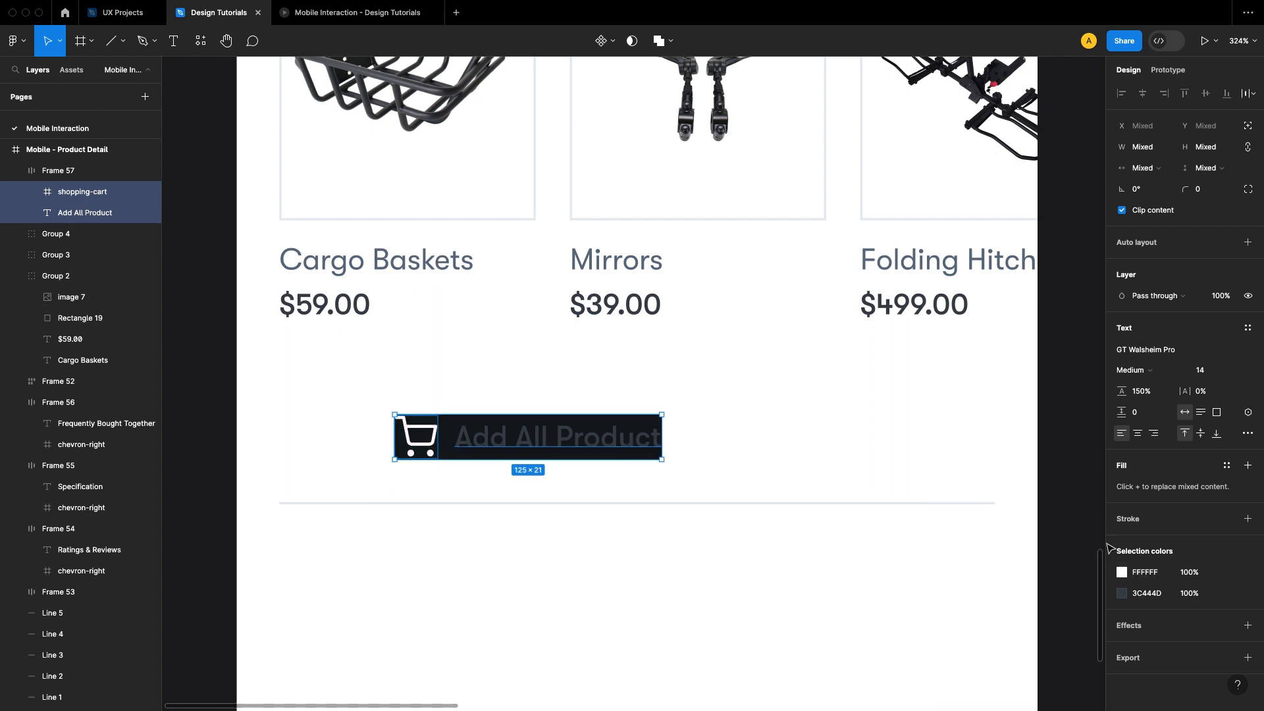
click(1123, 594)
drag(981, 395, 943, 373)
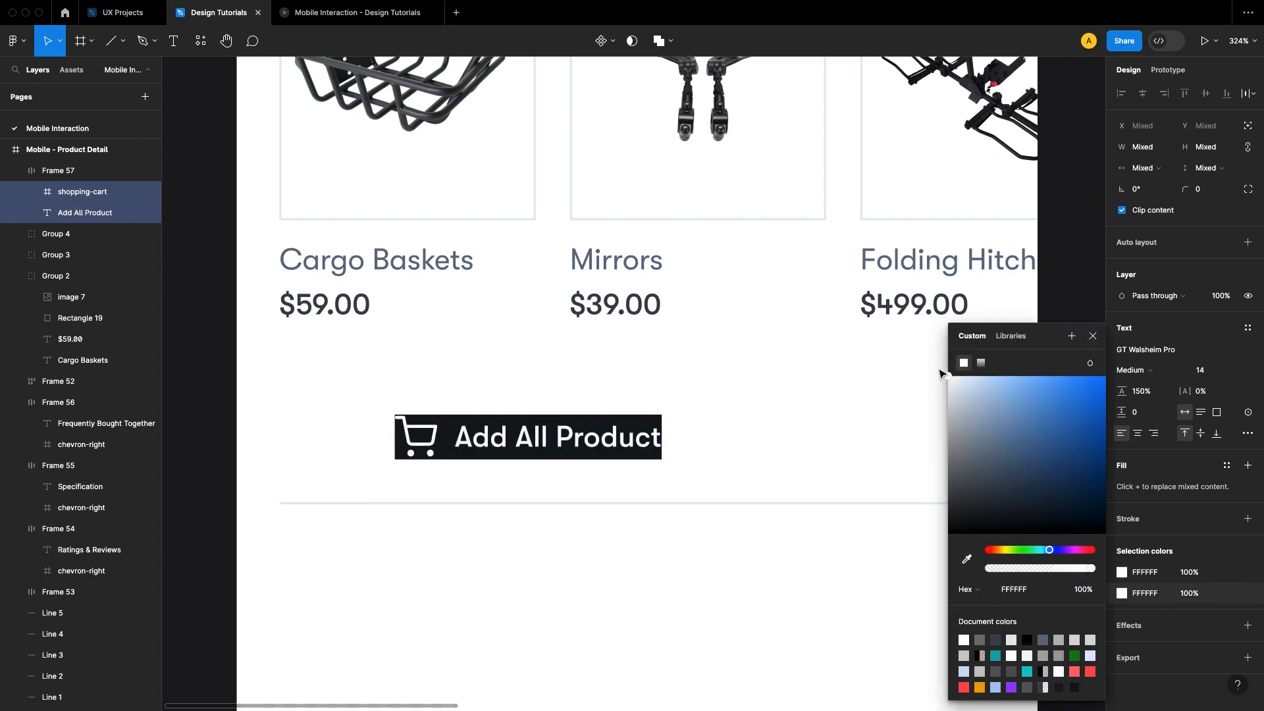
click(1093, 336)
click(562, 463)
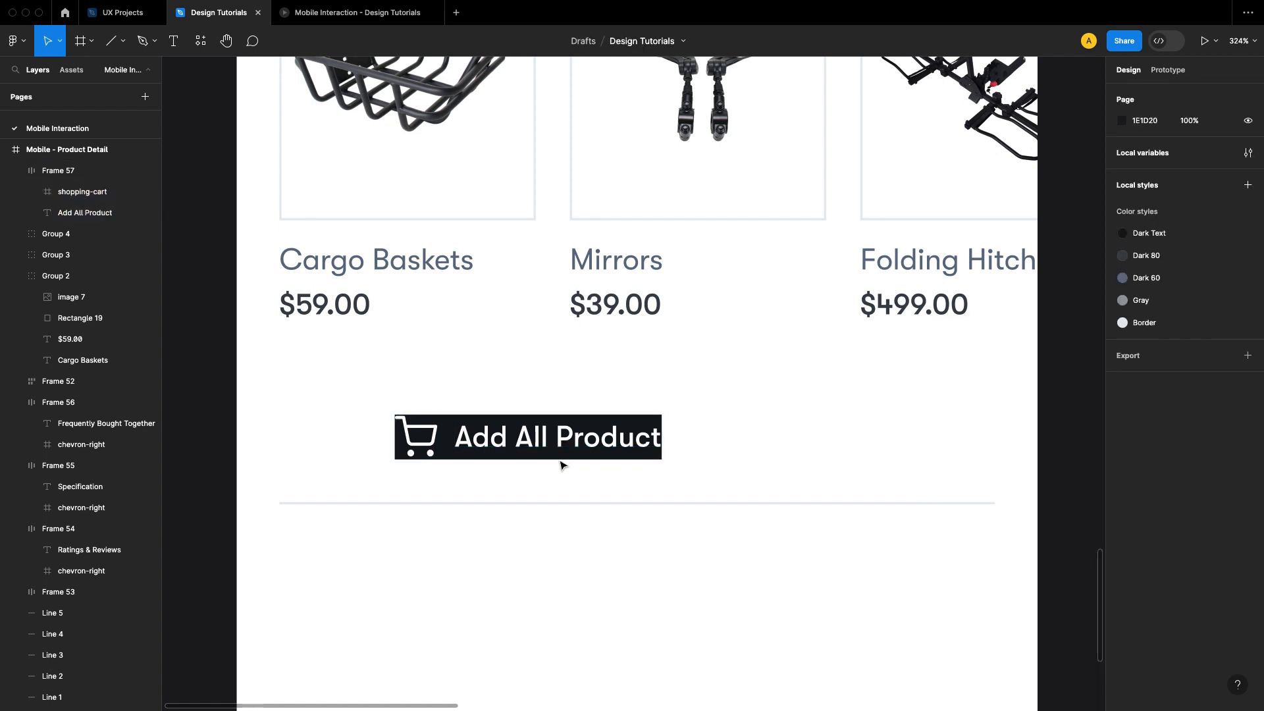
Step: Set the Add All Product button's vertical padding to 8 and horizontal padding to 32
click(556, 455)
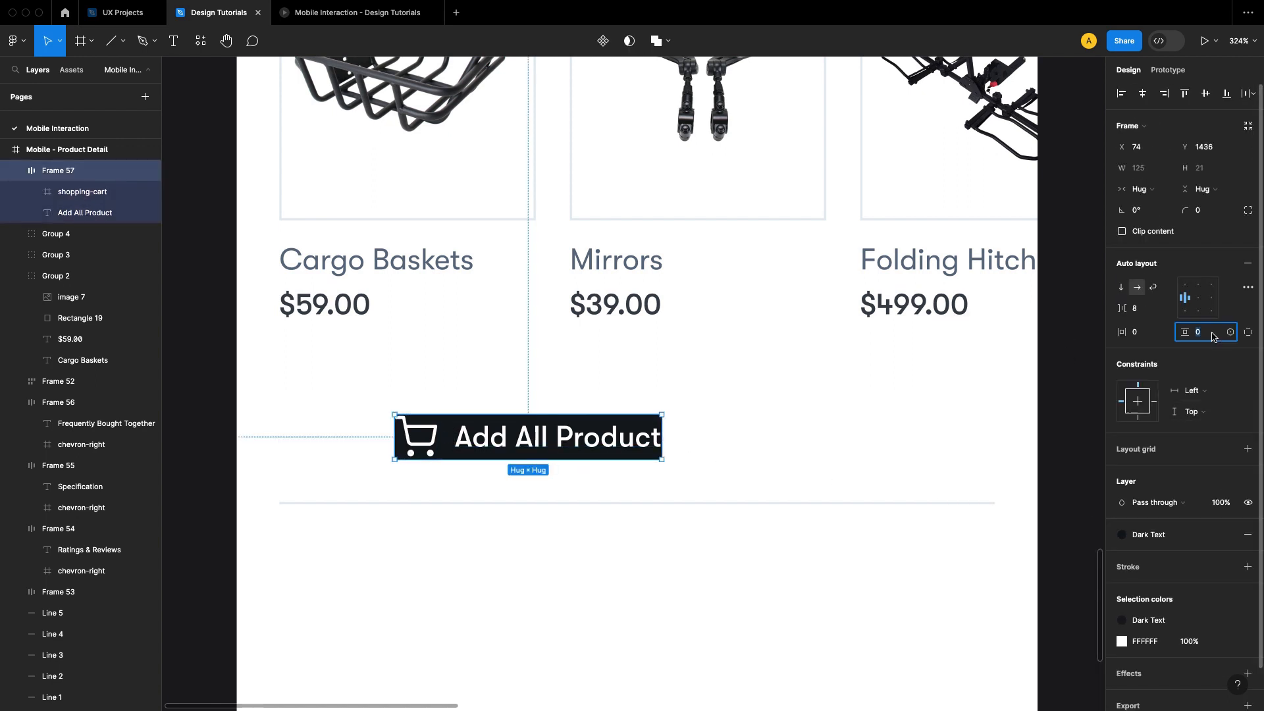
text(8)
key(Return)
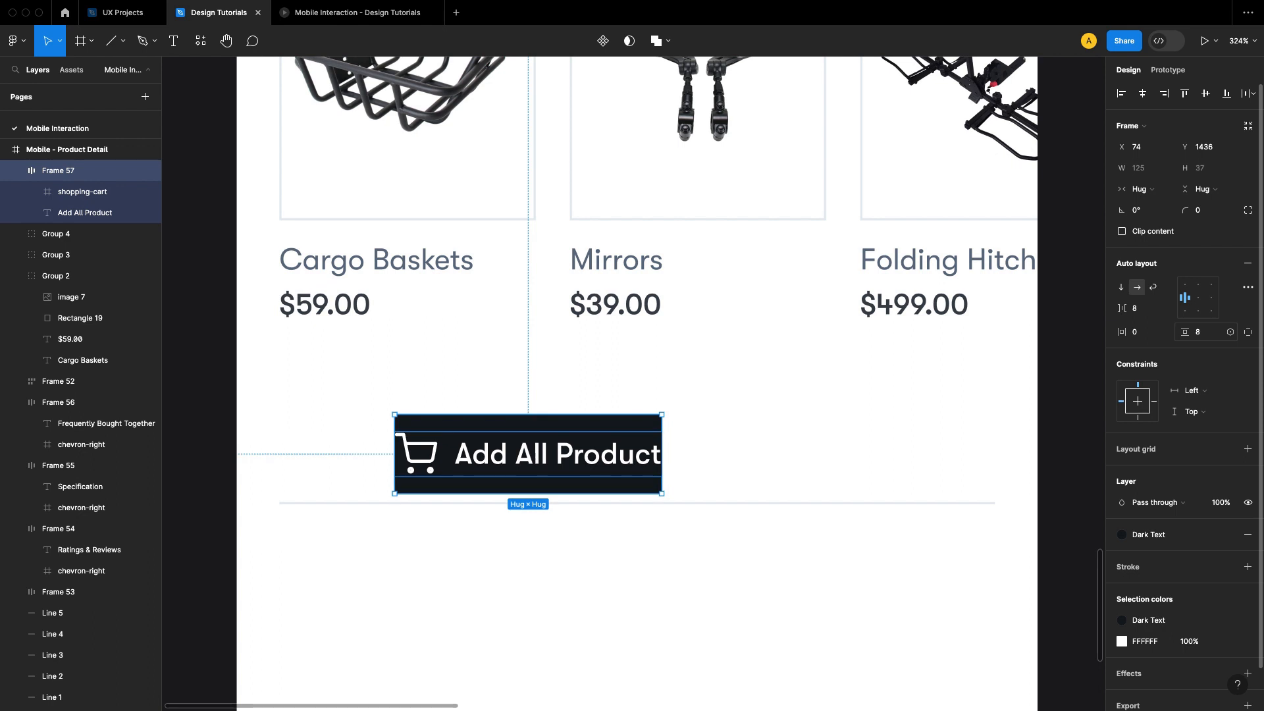
text(3)
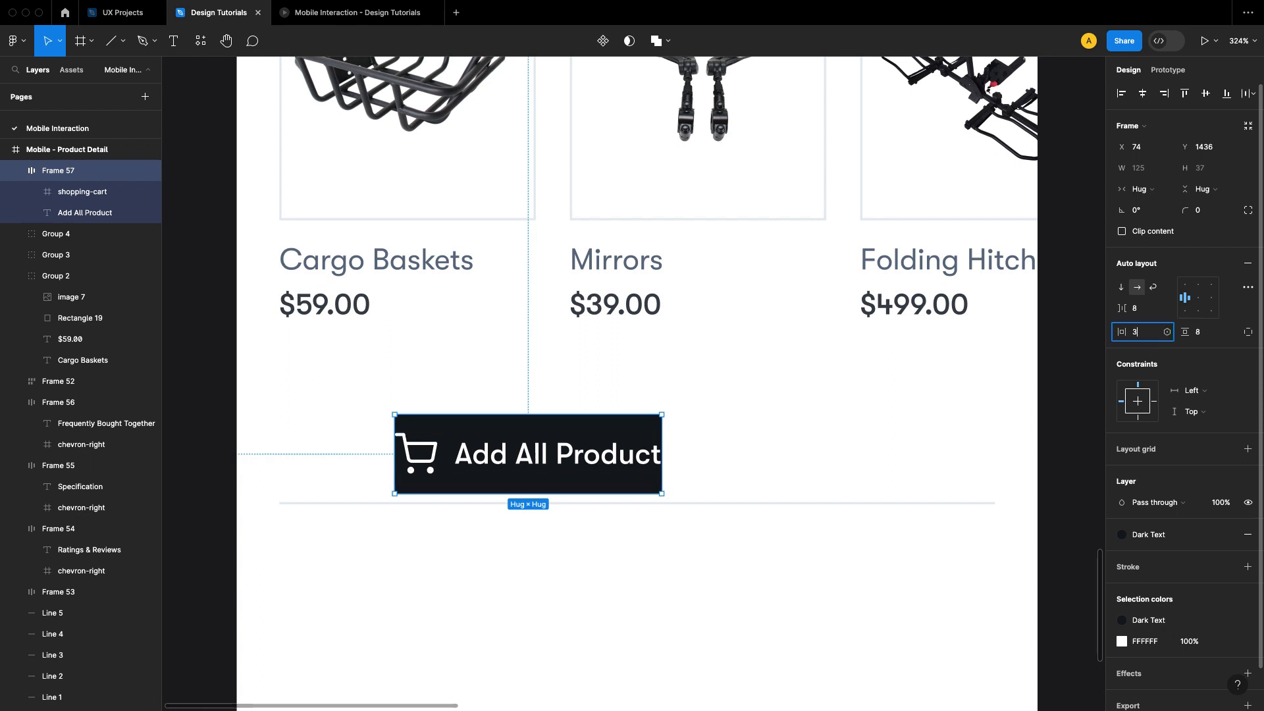
text(2)
key(Return)
click(1047, 387)
click(762, 445)
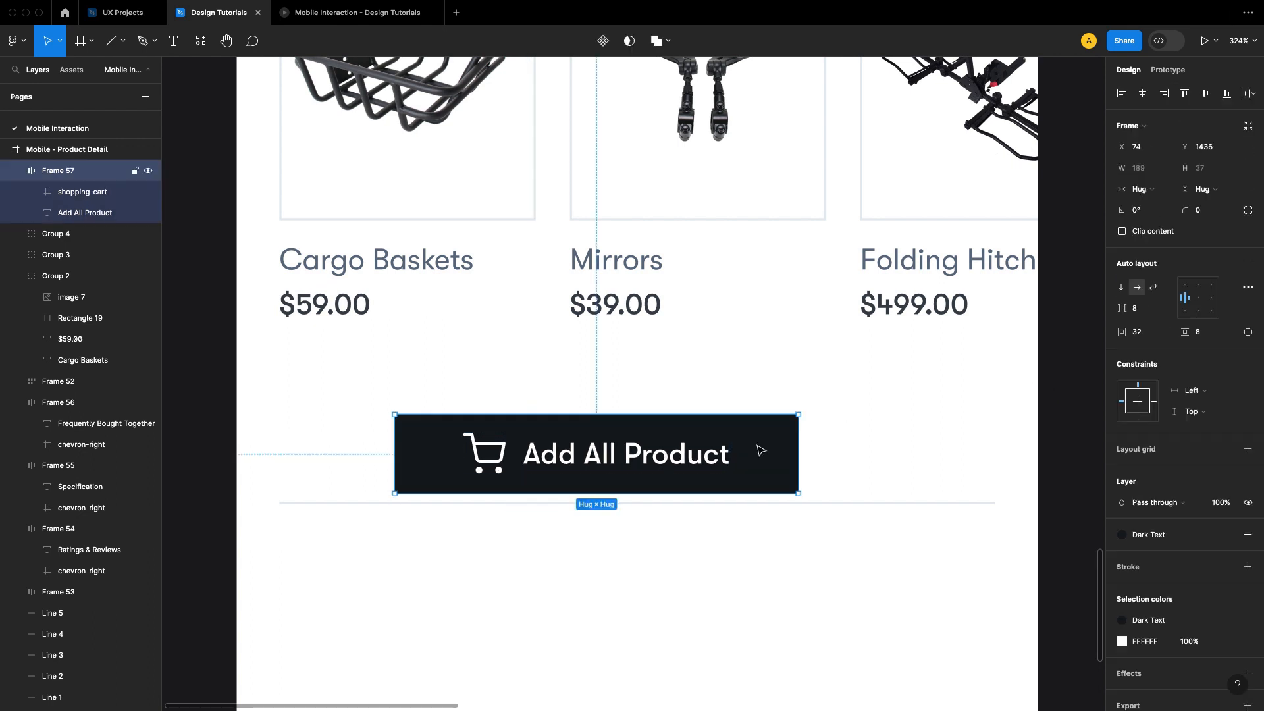
Step: View the button in the prototype preview, return to the design file, and set its corner radius to 8
click(349, 15)
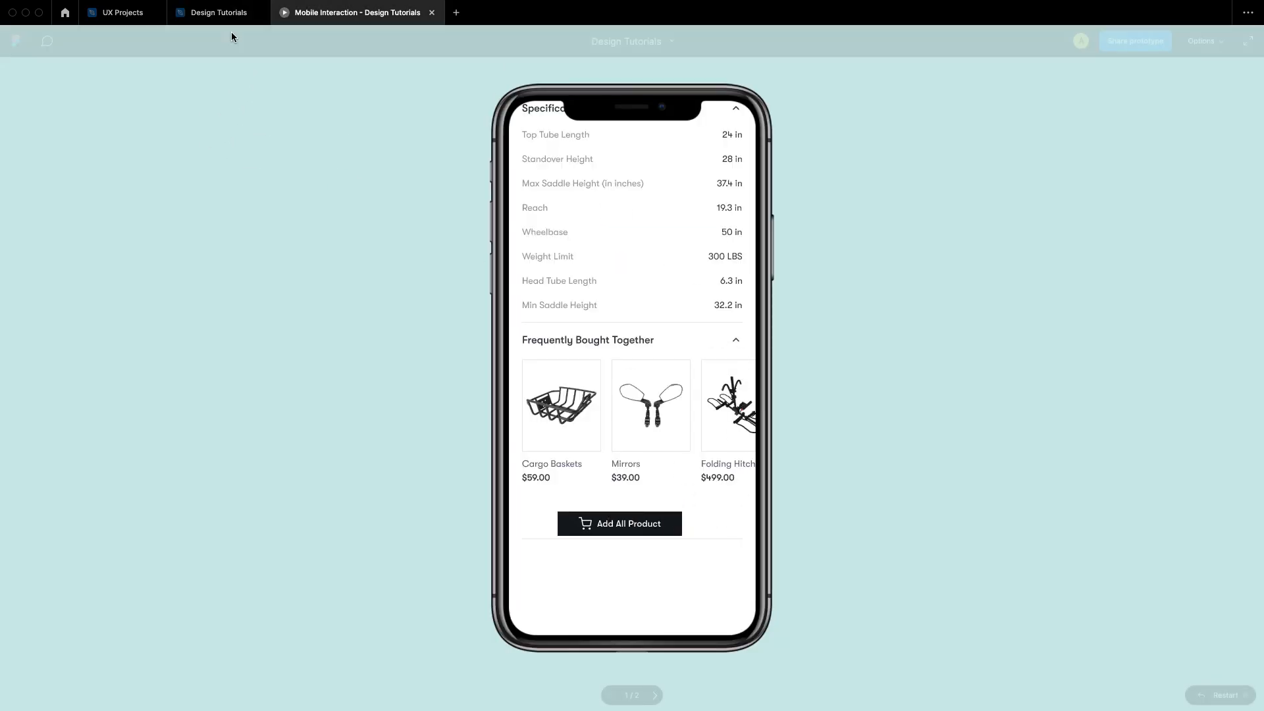
click(223, 13)
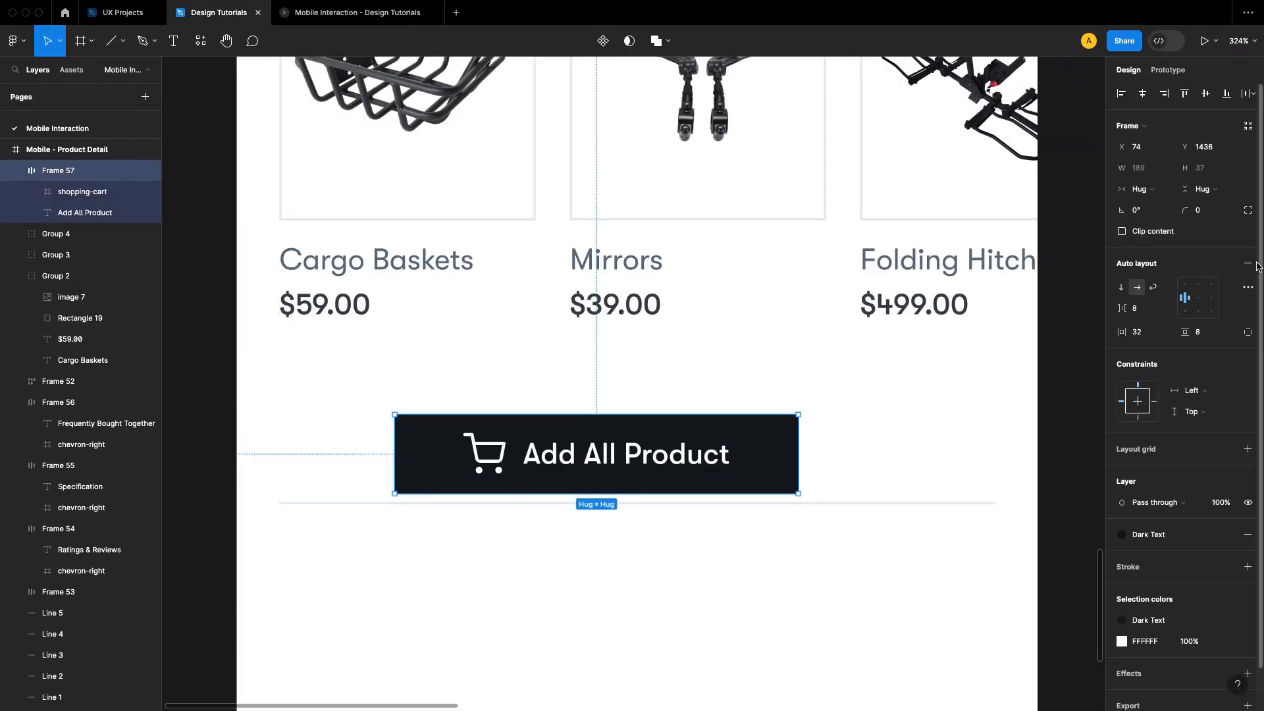
key(Return)
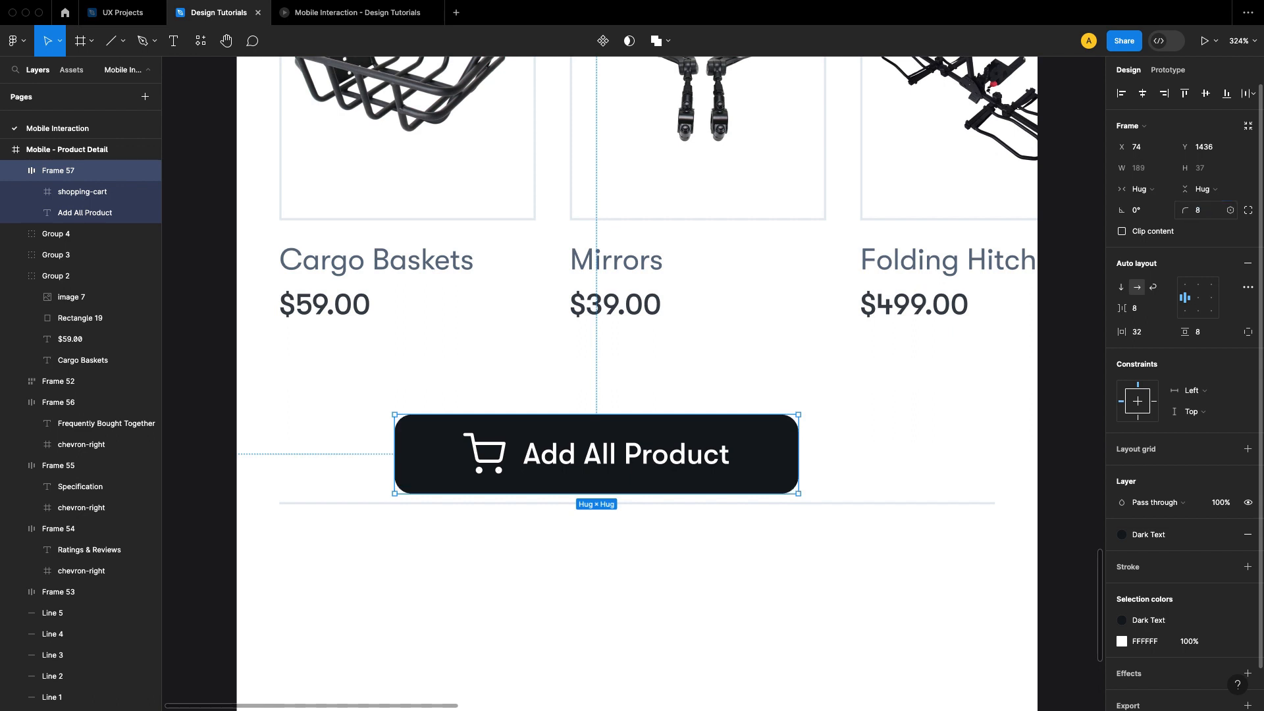
click(1077, 365)
Step: Center the Add All Product button horizontally in the screen and move it up to Y 1415
click(643, 468)
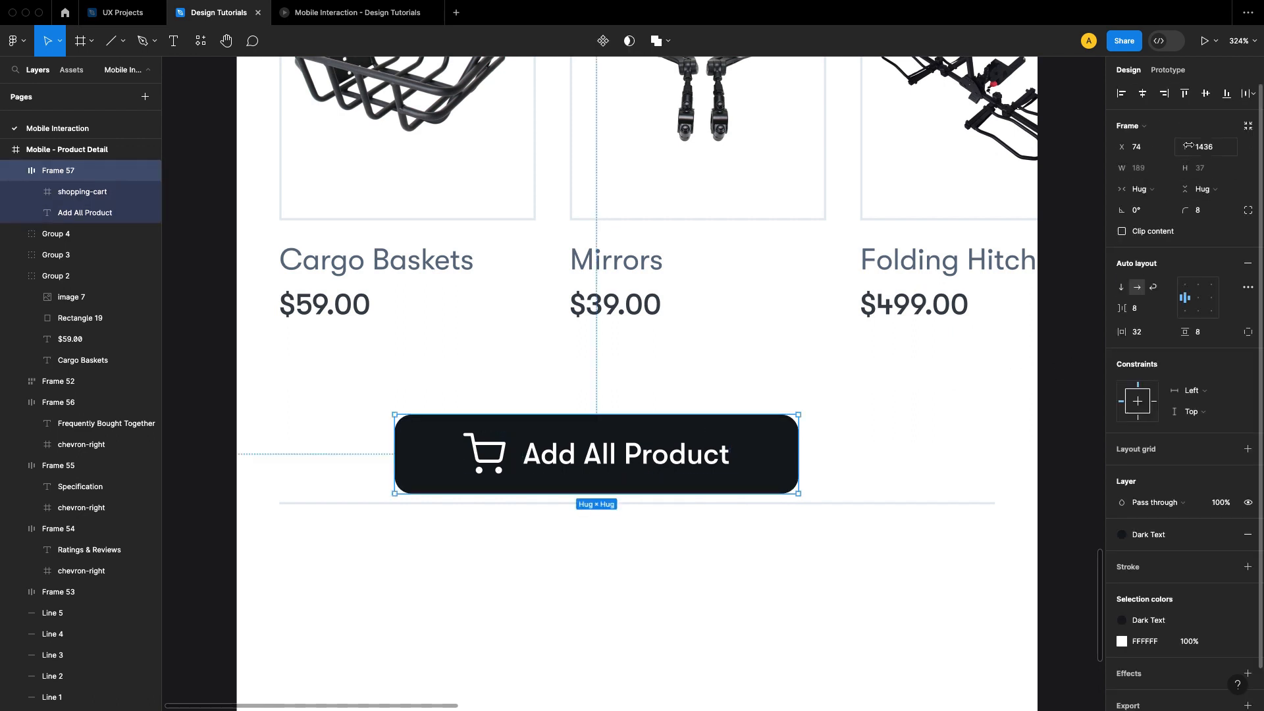
click(1143, 96)
click(1090, 296)
click(715, 441)
key(alt)
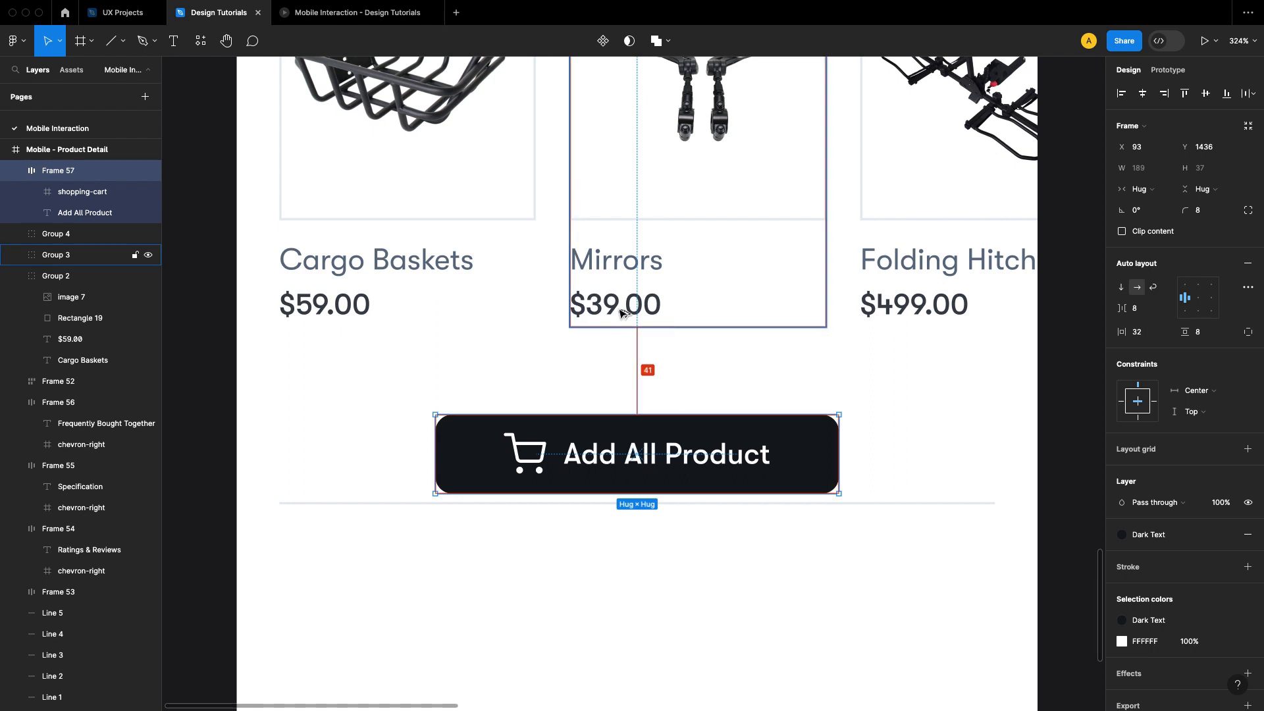
key(shift+Up)
key(shift+Up)
key(Up)
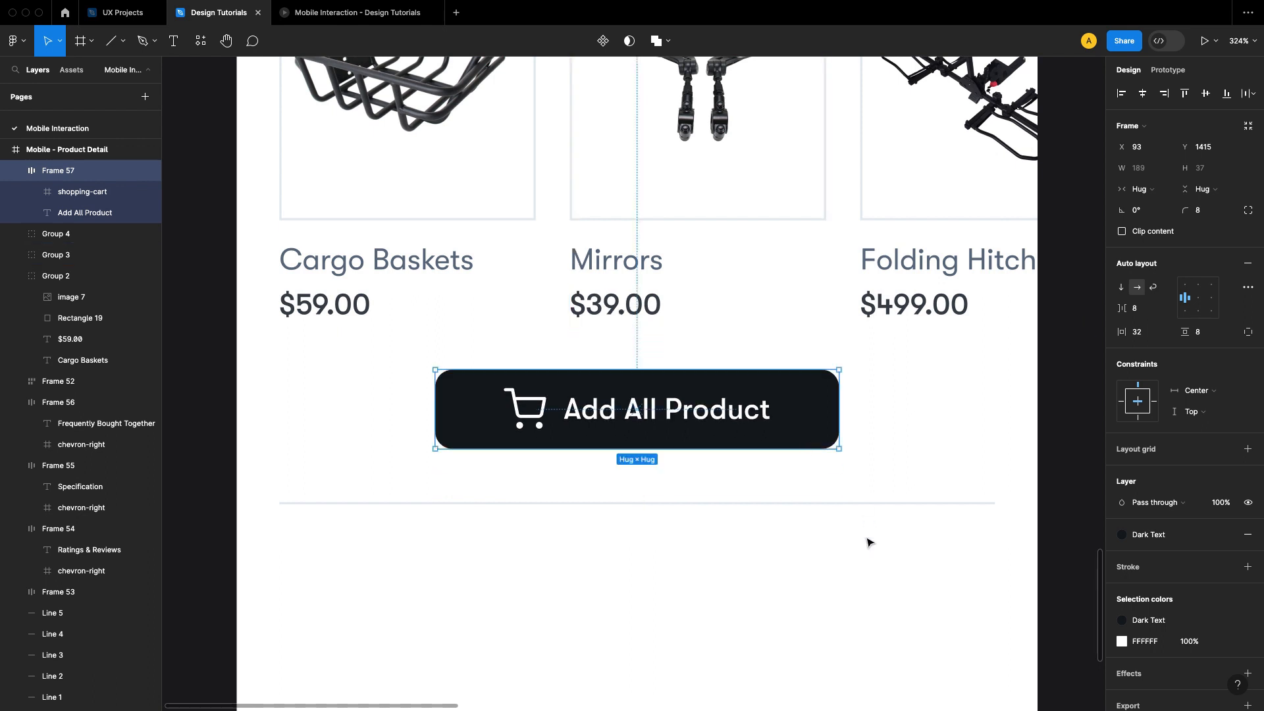
Step: Move the divider line below the Add All Product button up by 11 px, closer to the button
click(858, 542)
click(832, 505)
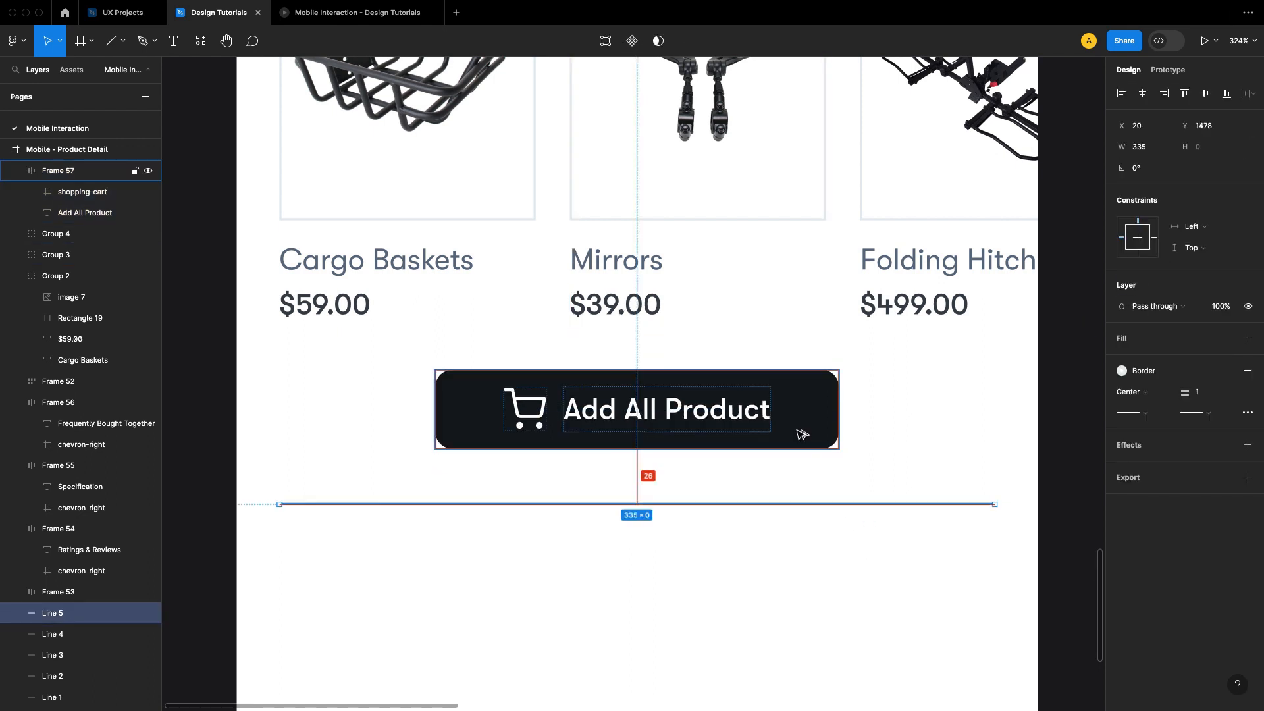
key(shift+Up)
key(Up)
click(885, 566)
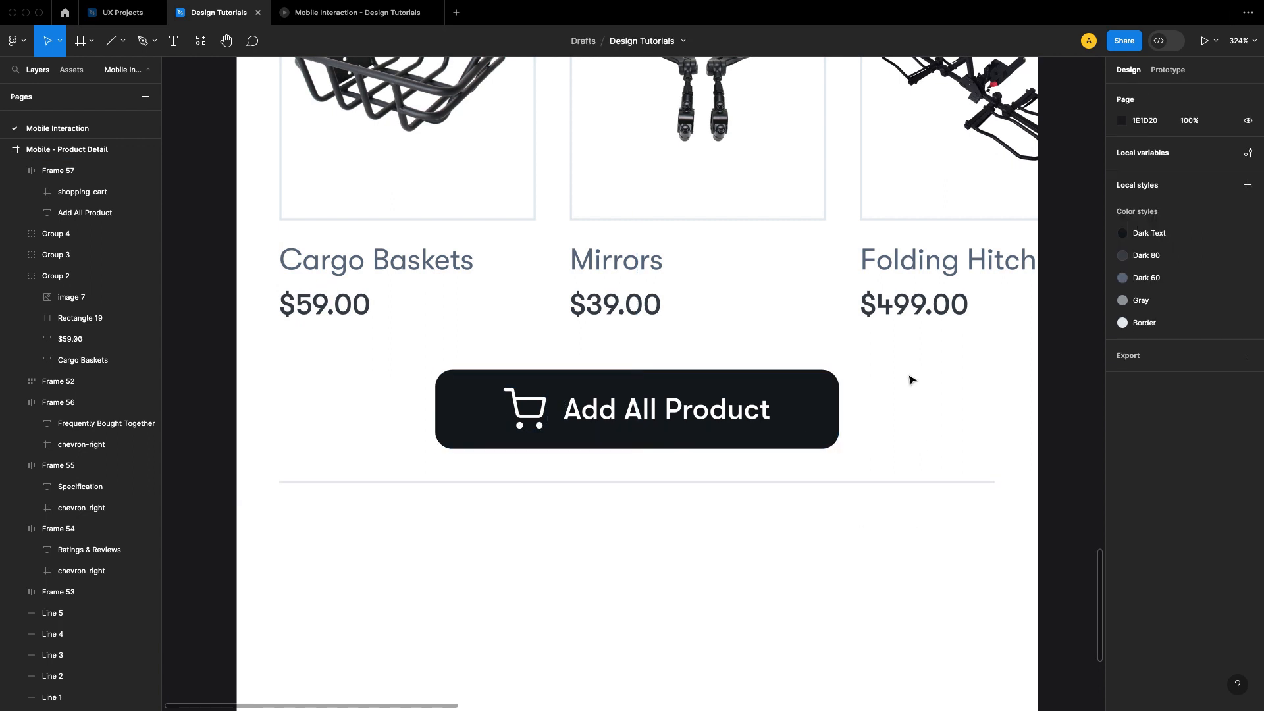
Step: Change the font weight of the Add All Product label to Regular
double_click(666, 408)
click(1153, 321)
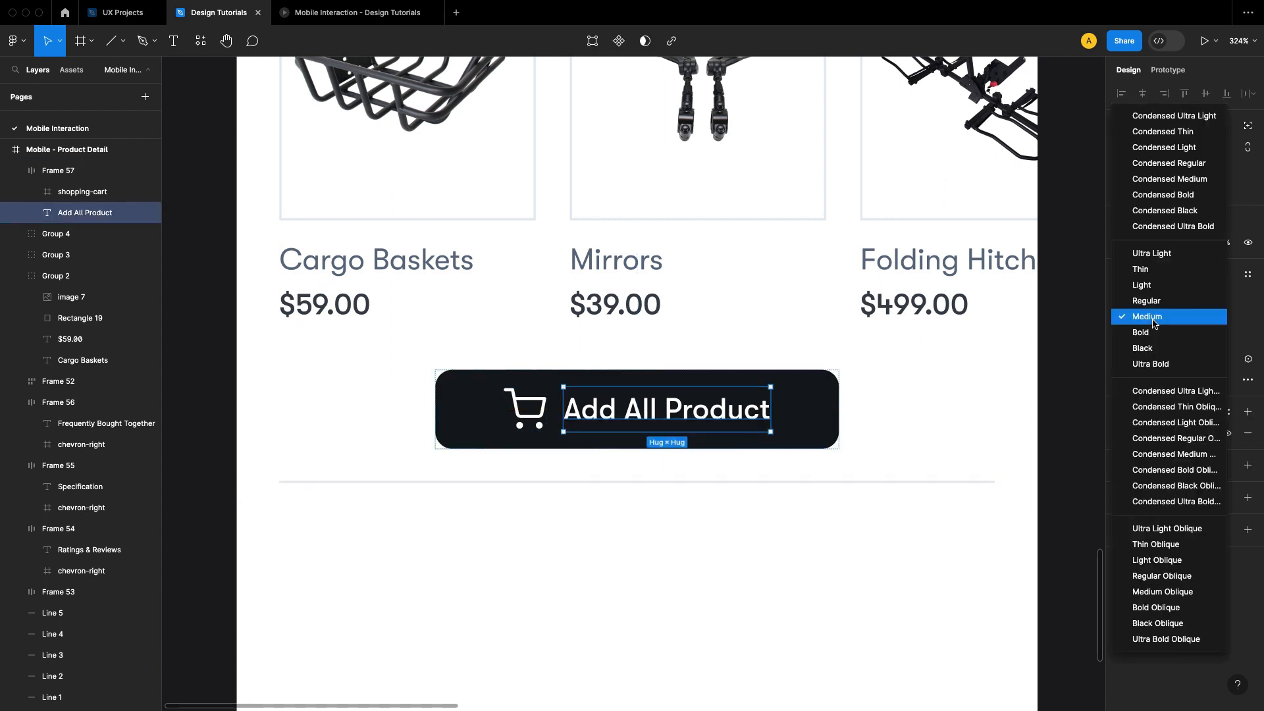
click(1153, 303)
click(883, 409)
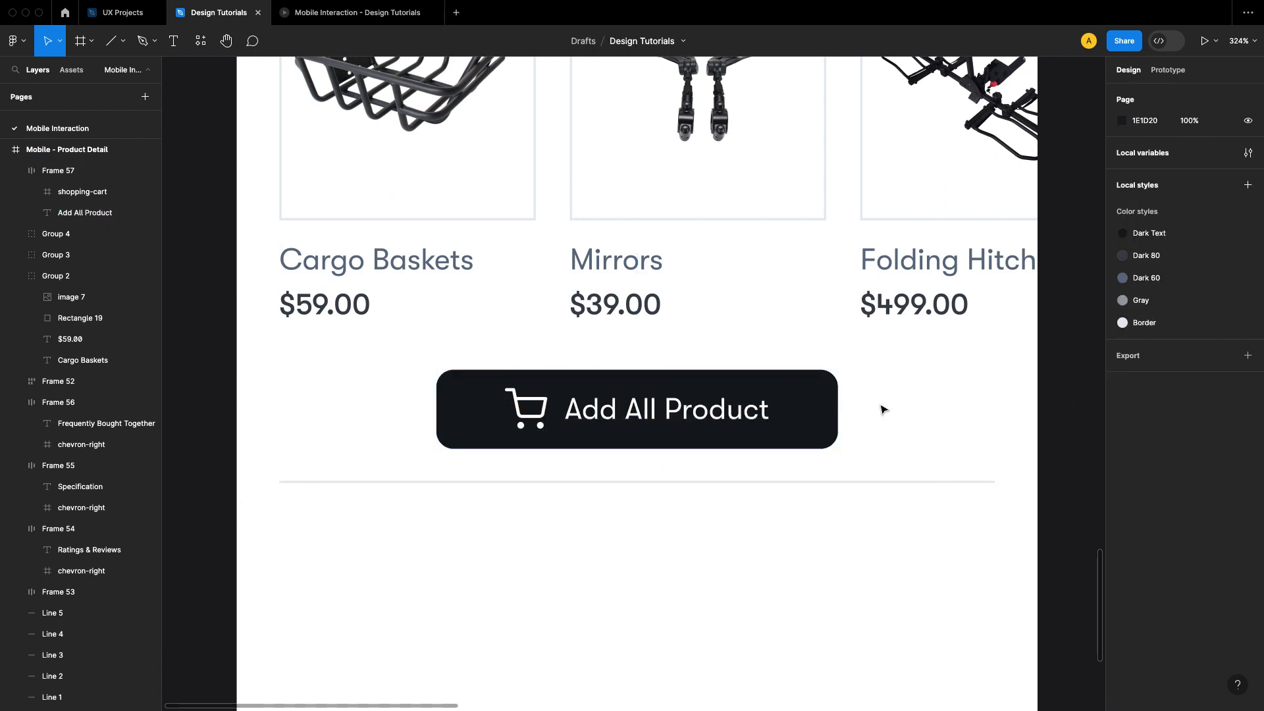
Step: Switch the button's background fill to the Dark 80 color style and check it in the prototype preview
click(790, 417)
scroll(1210, 531, down, 1)
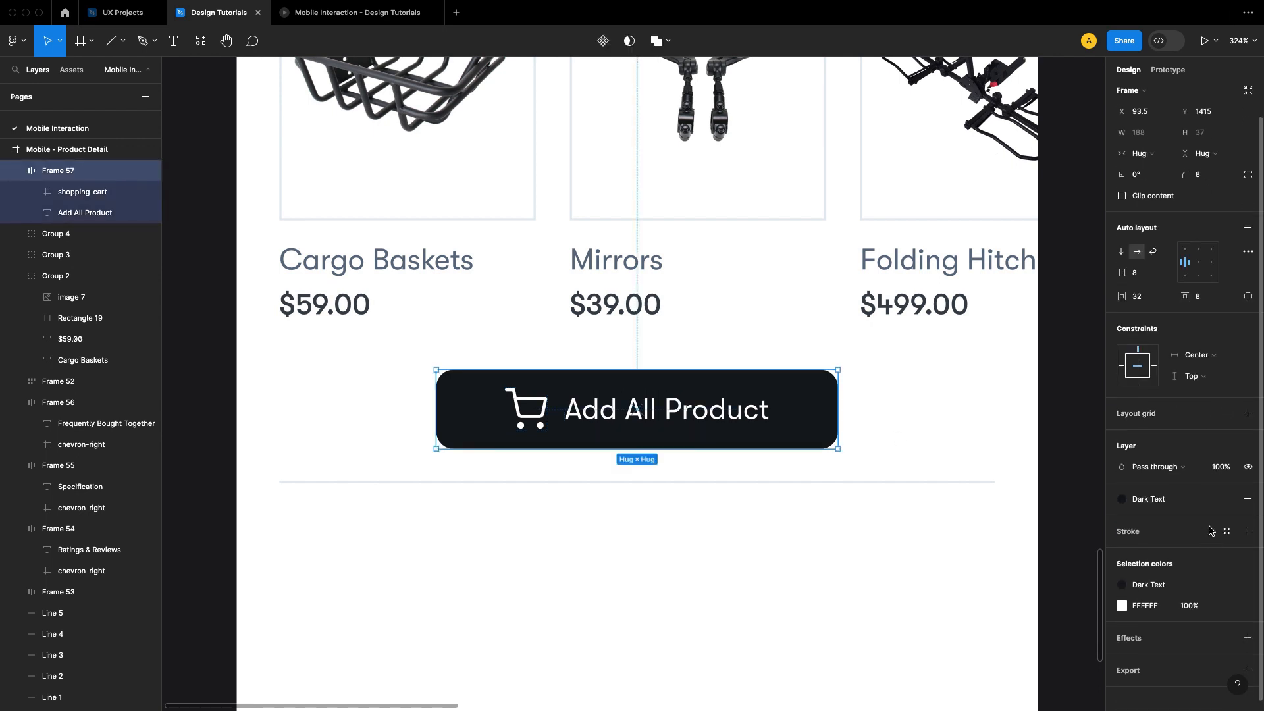
click(1171, 503)
click(1000, 623)
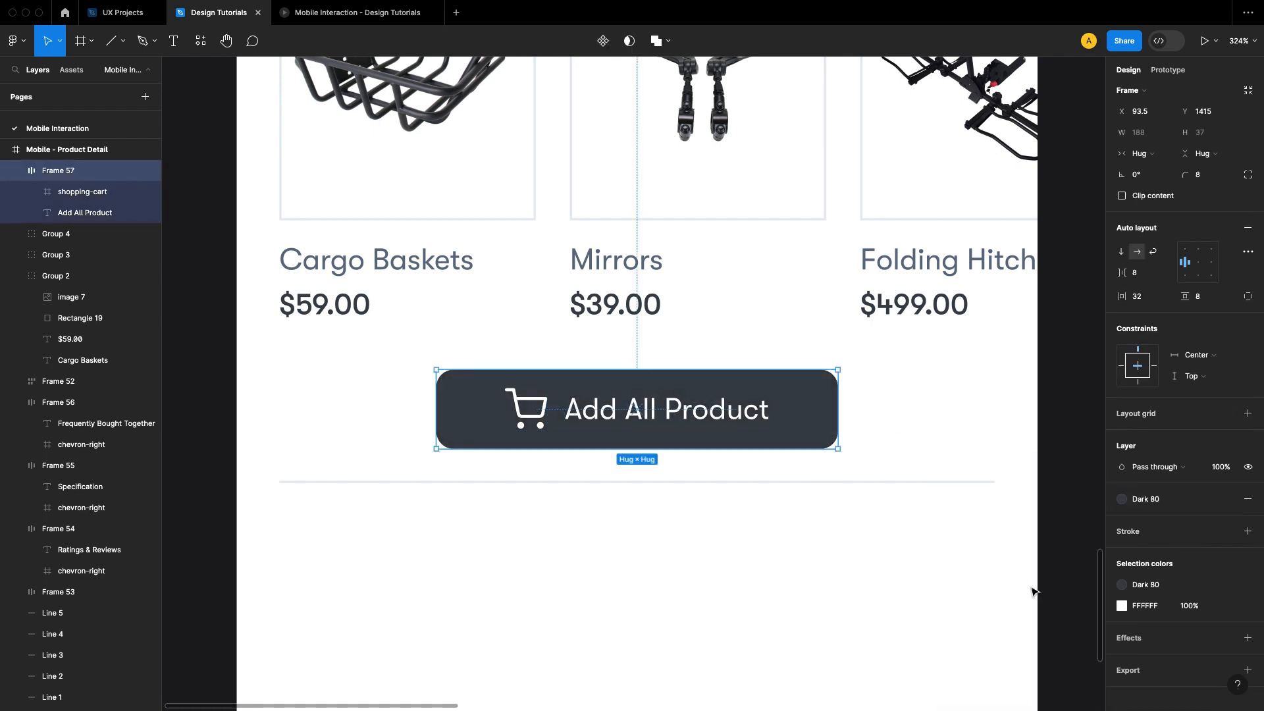
click(1073, 412)
scroll(986, 399, down, 2)
drag(1071, 438, 950, 436)
click(342, 19)
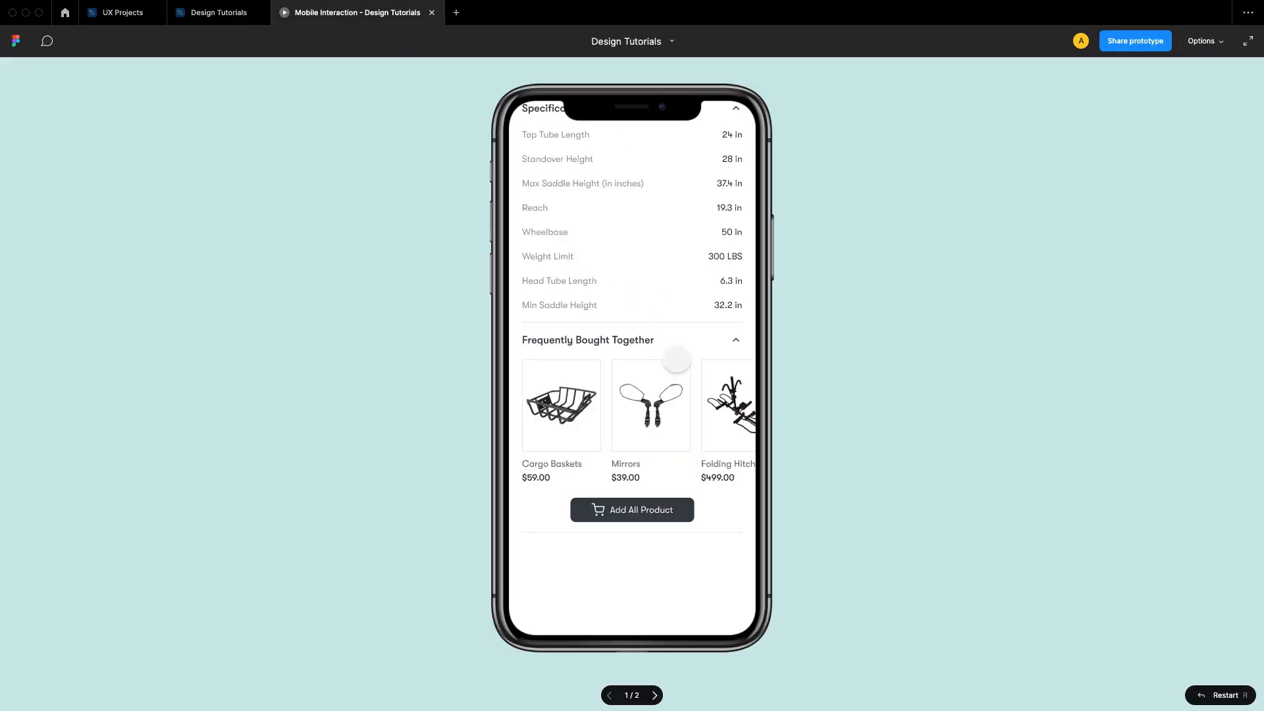
click(217, 12)
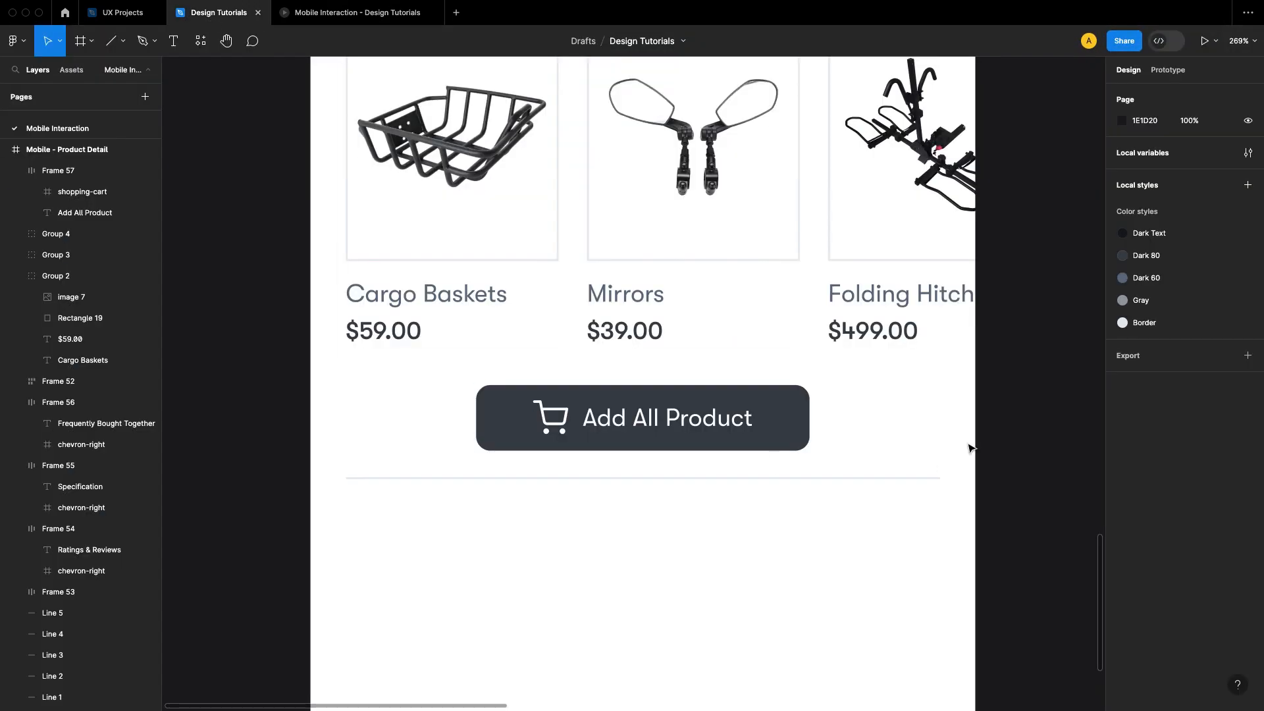
Step: Set the Add All Product button's horizontal padding to 24
click(741, 424)
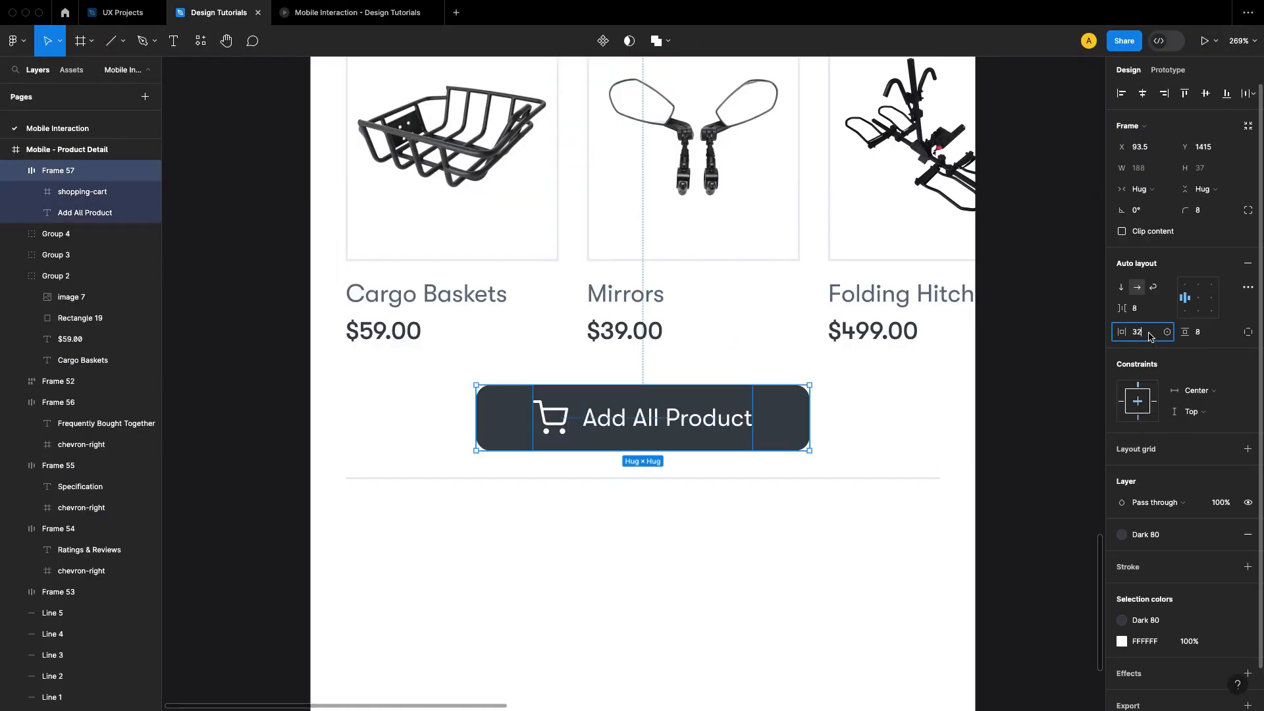
text(24)
key(Return)
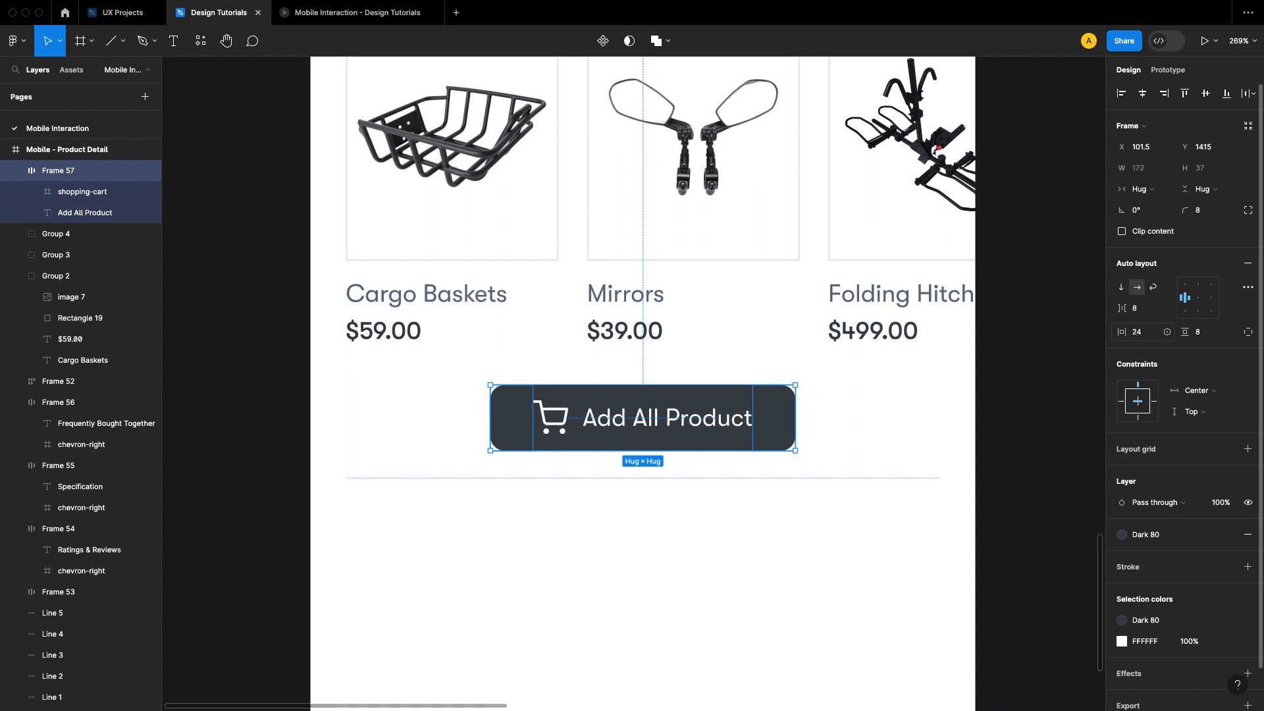
click(1030, 413)
Step: Reduce the Add All Product button's corner radius and check the result in the prototype preview
click(778, 429)
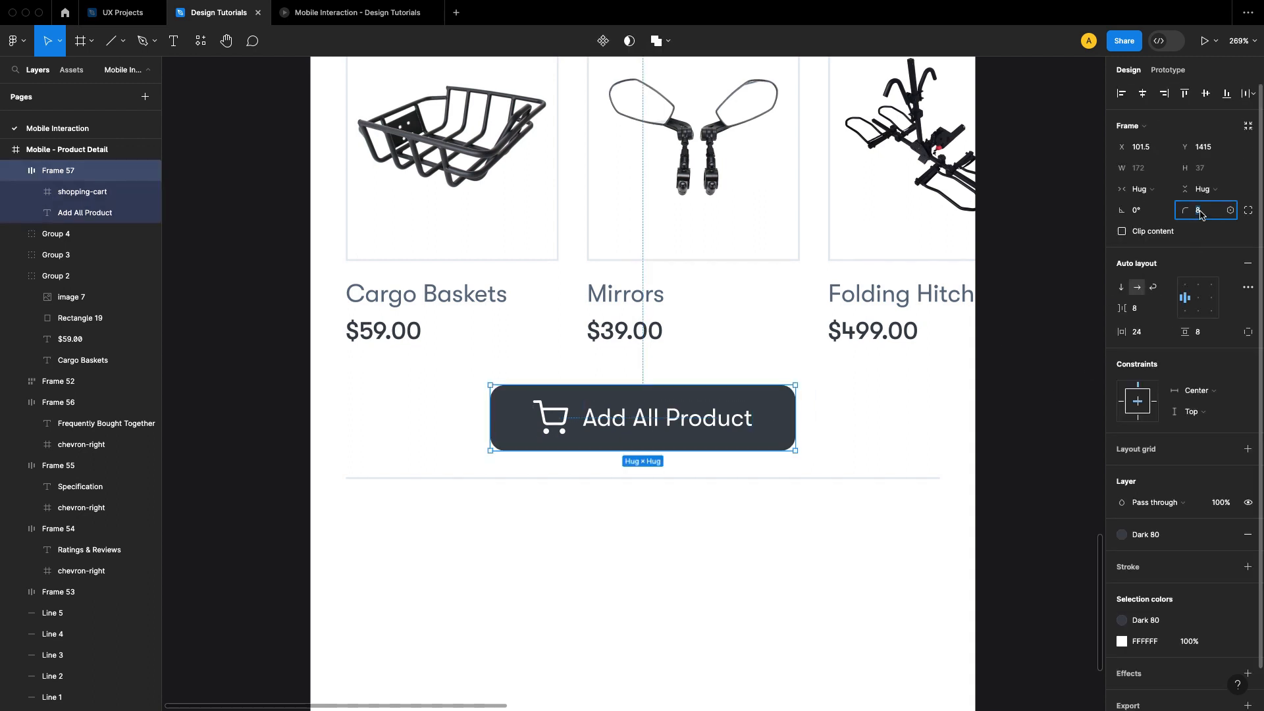
click(1045, 299)
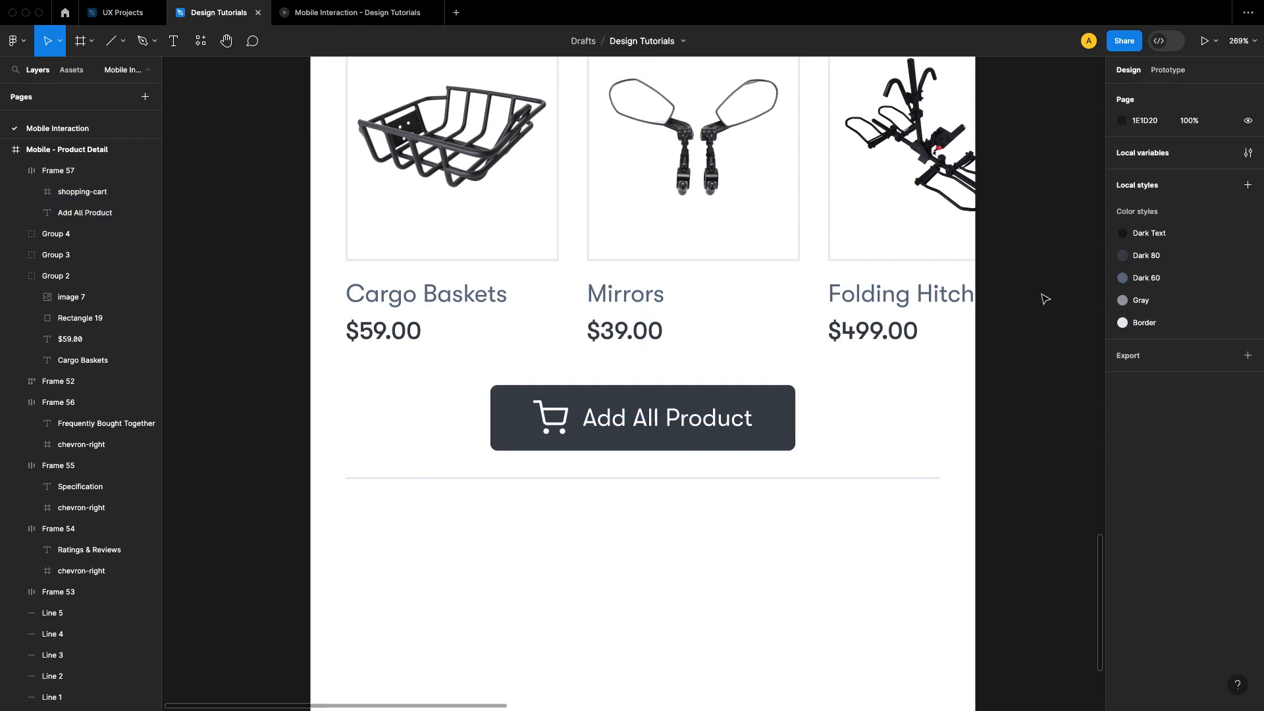
click(357, 12)
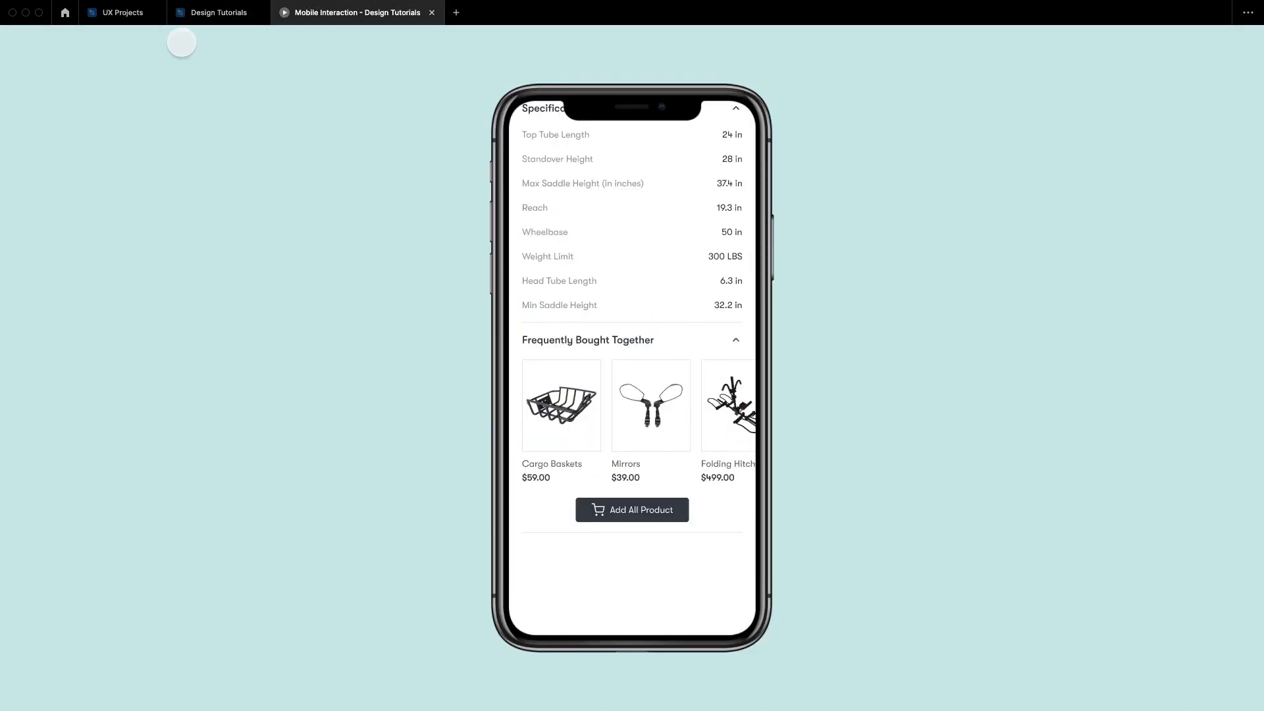
click(211, 12)
Step: Change the button label to read Add All Products
super+click(733, 427)
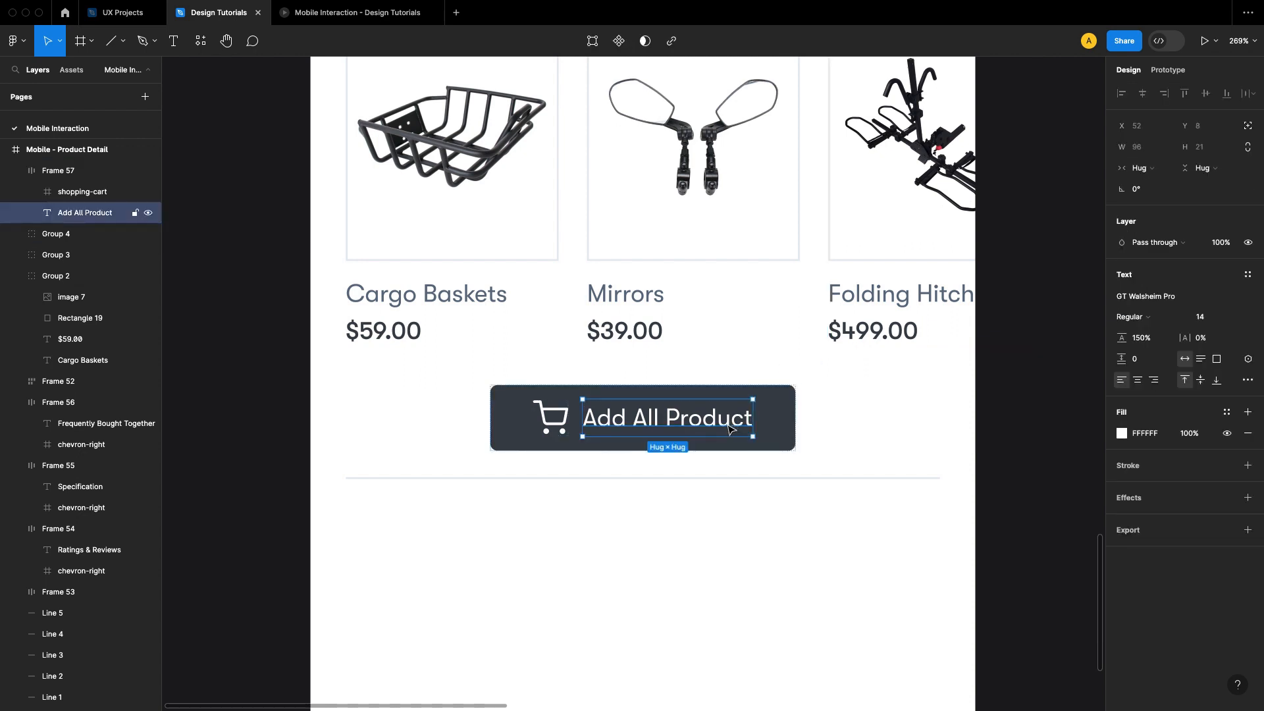
double_click(732, 427)
key(Right)
text(s)
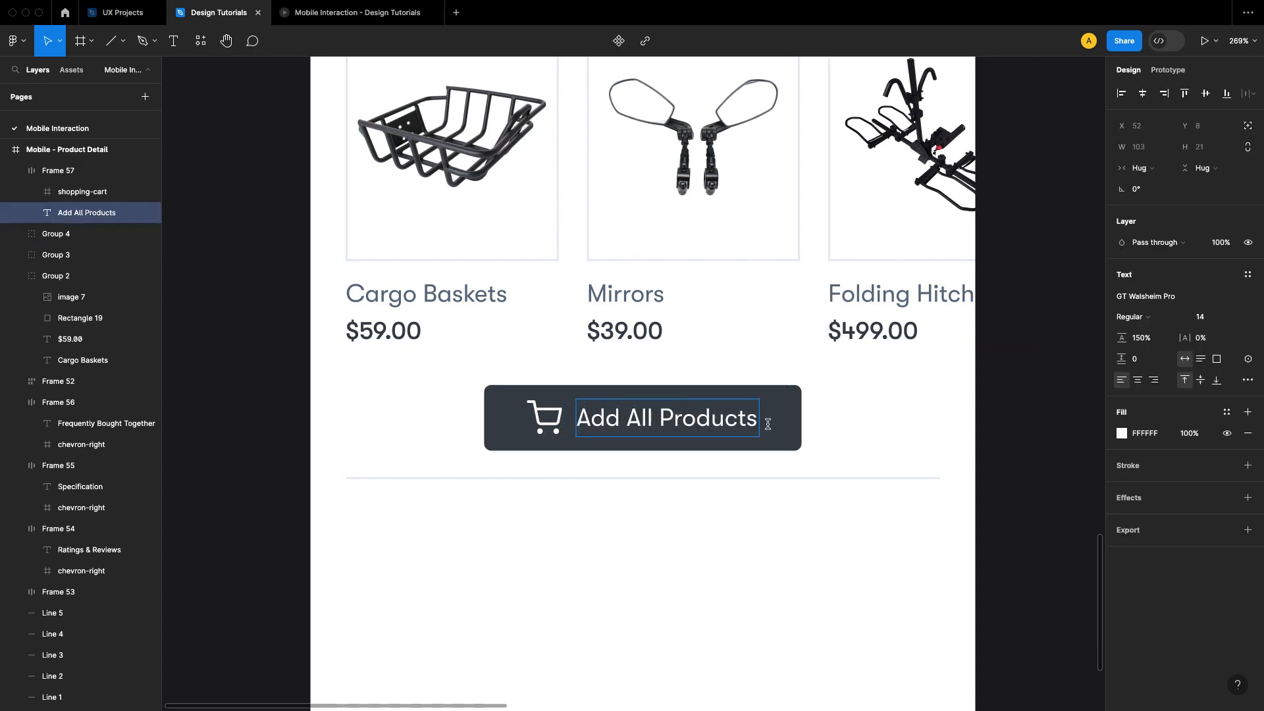
key(Escape)
Step: Set the letter case of the Add All Products label to uppercase in its type settings
click(1248, 384)
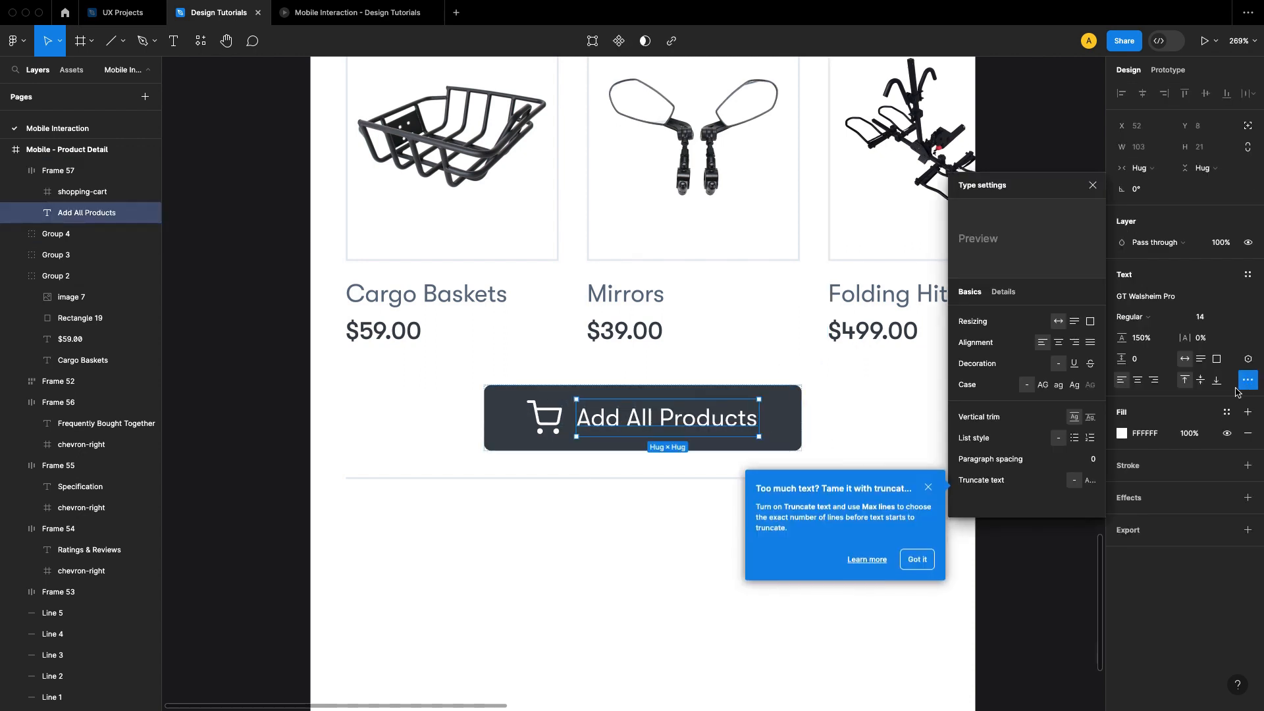
click(927, 553)
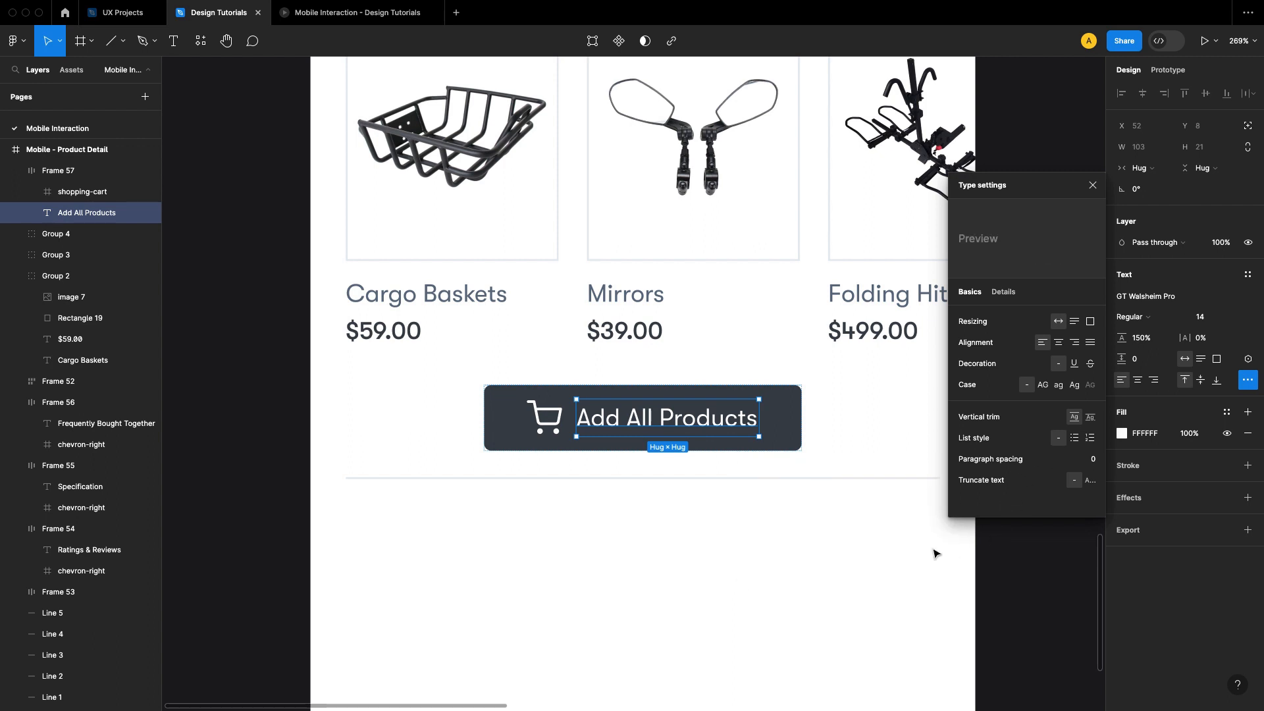
click(1042, 384)
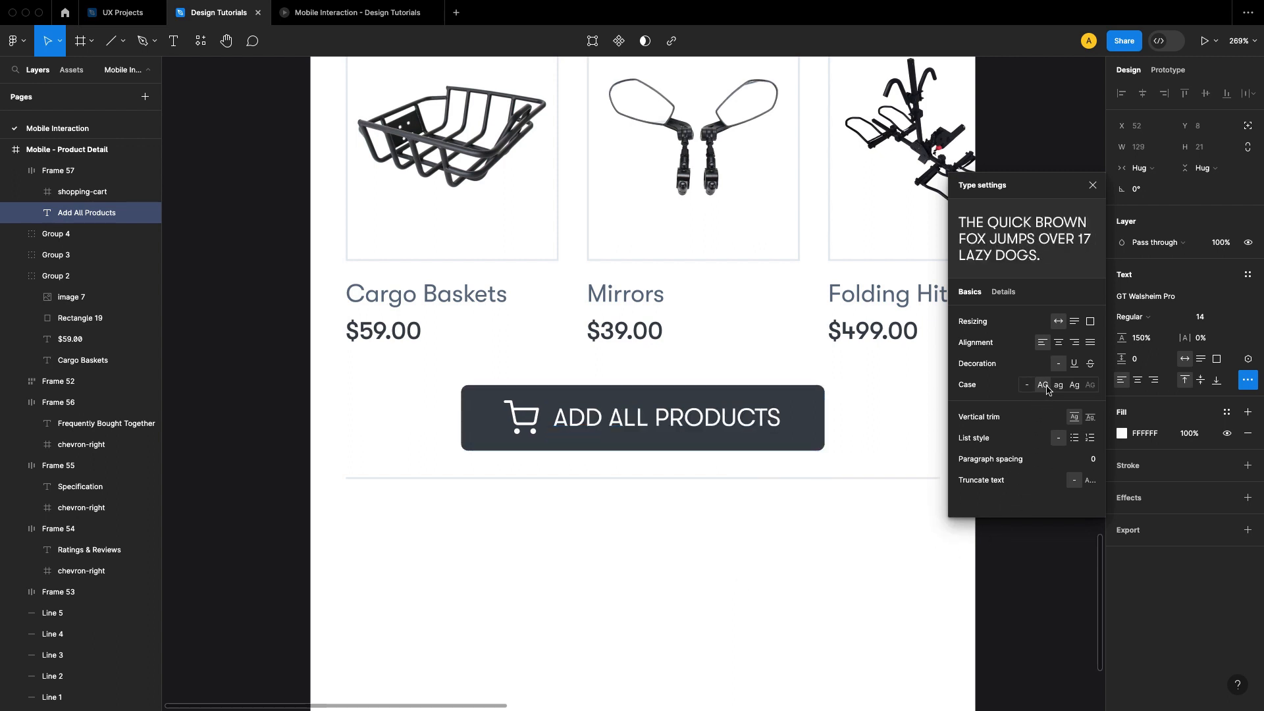
Step: Close the type settings and delete the divider line below the Add All Products button
click(1093, 185)
click(1007, 440)
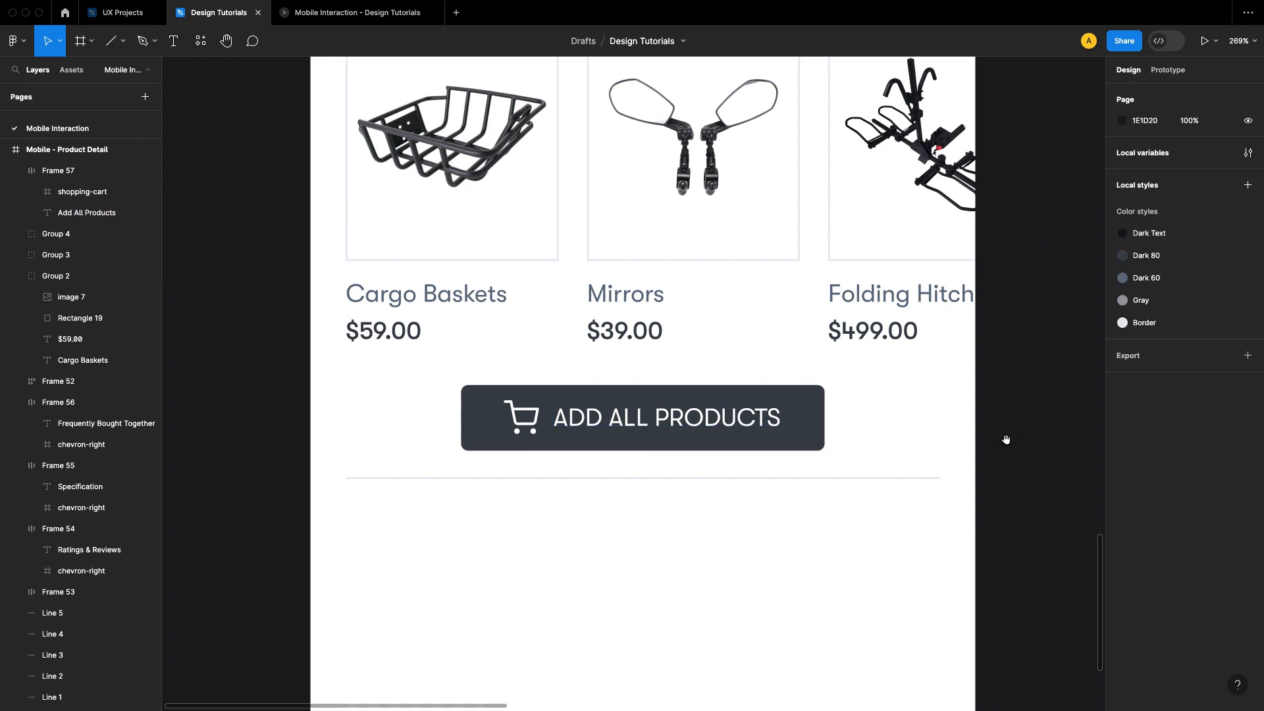
scroll(968, 298, down, 2)
scroll(968, 299, down, 2)
click(858, 359)
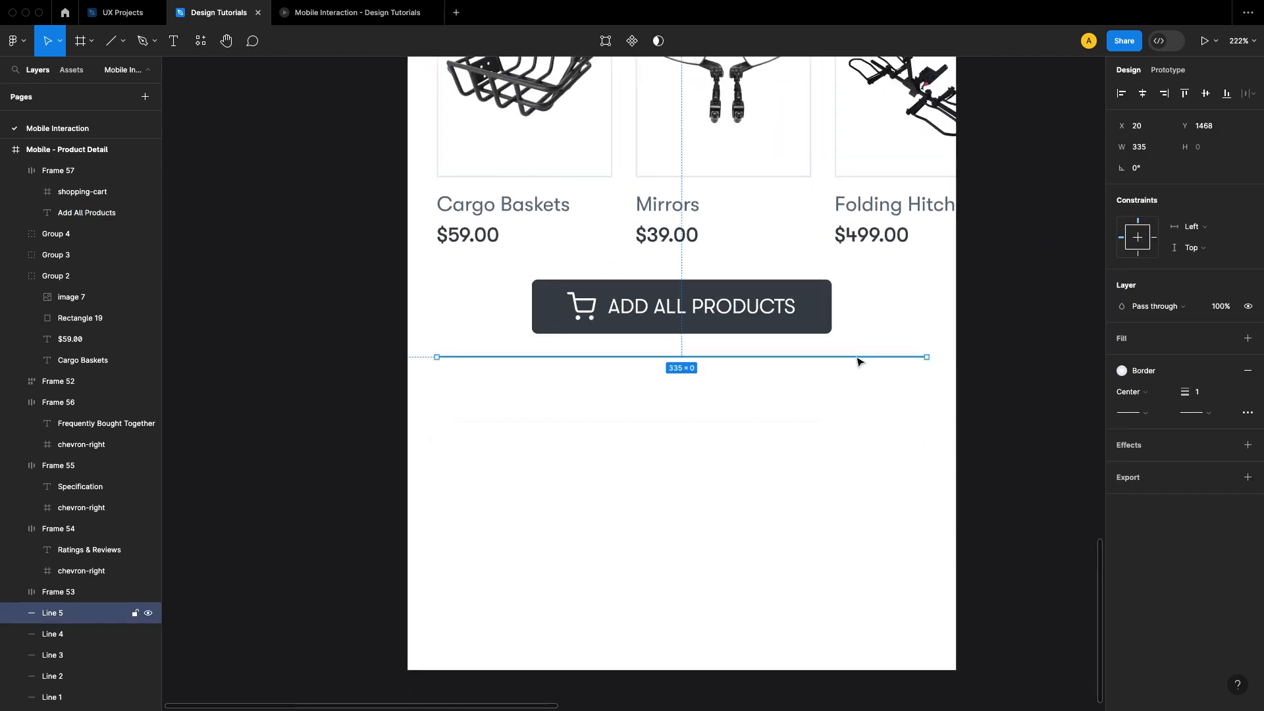
key(Delete)
scroll(937, 432, down, 3)
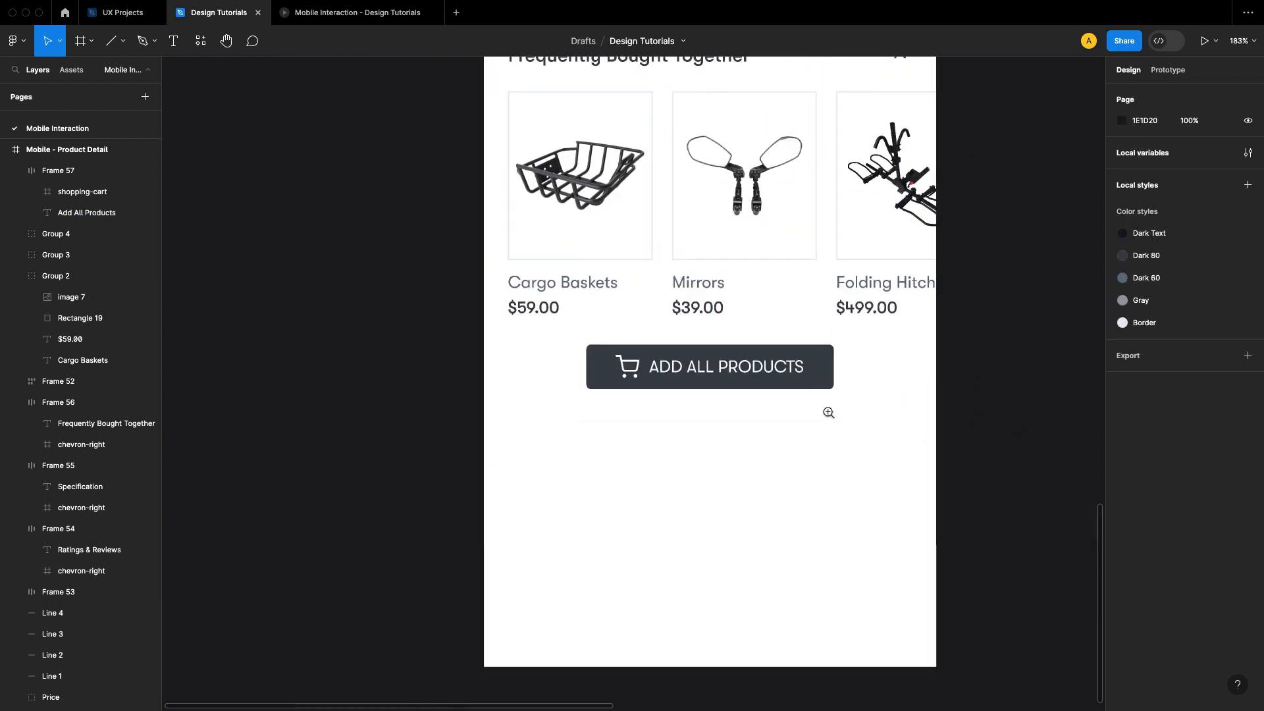
Step: Review the product detail screen from top to bottom in the prototype preview and return to the design file
click(363, 12)
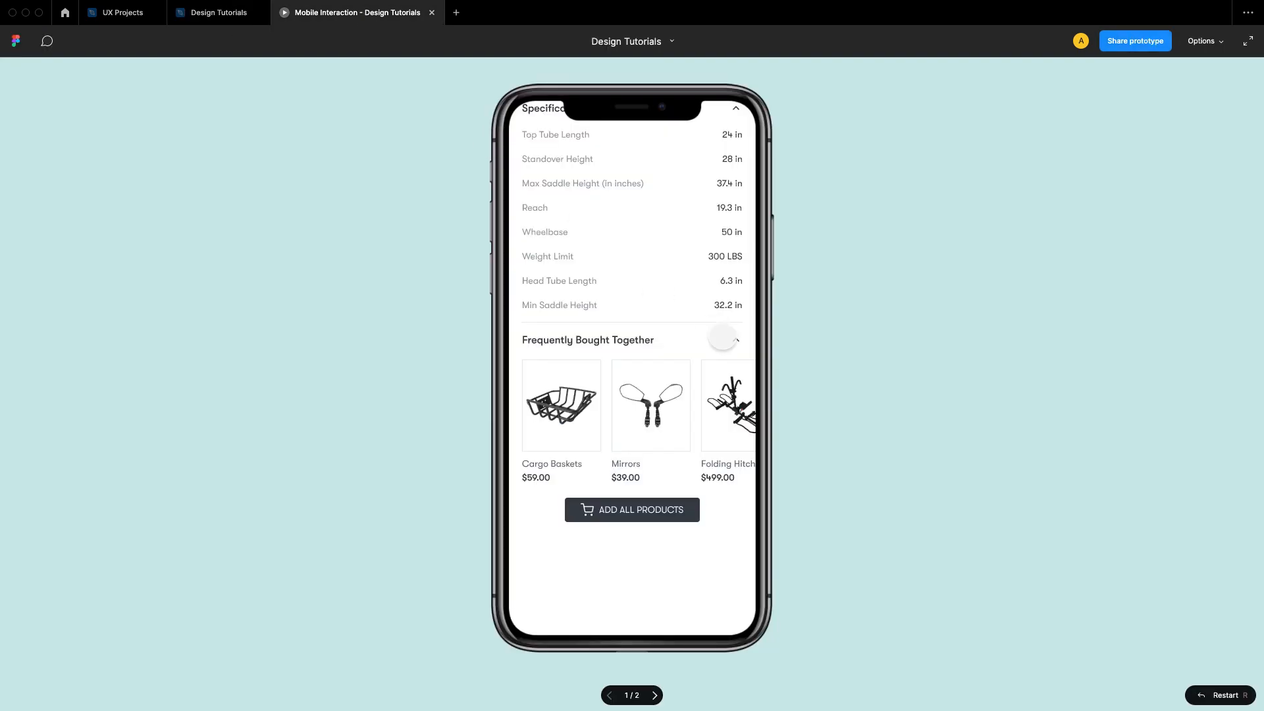
scroll(722, 339, up, 10)
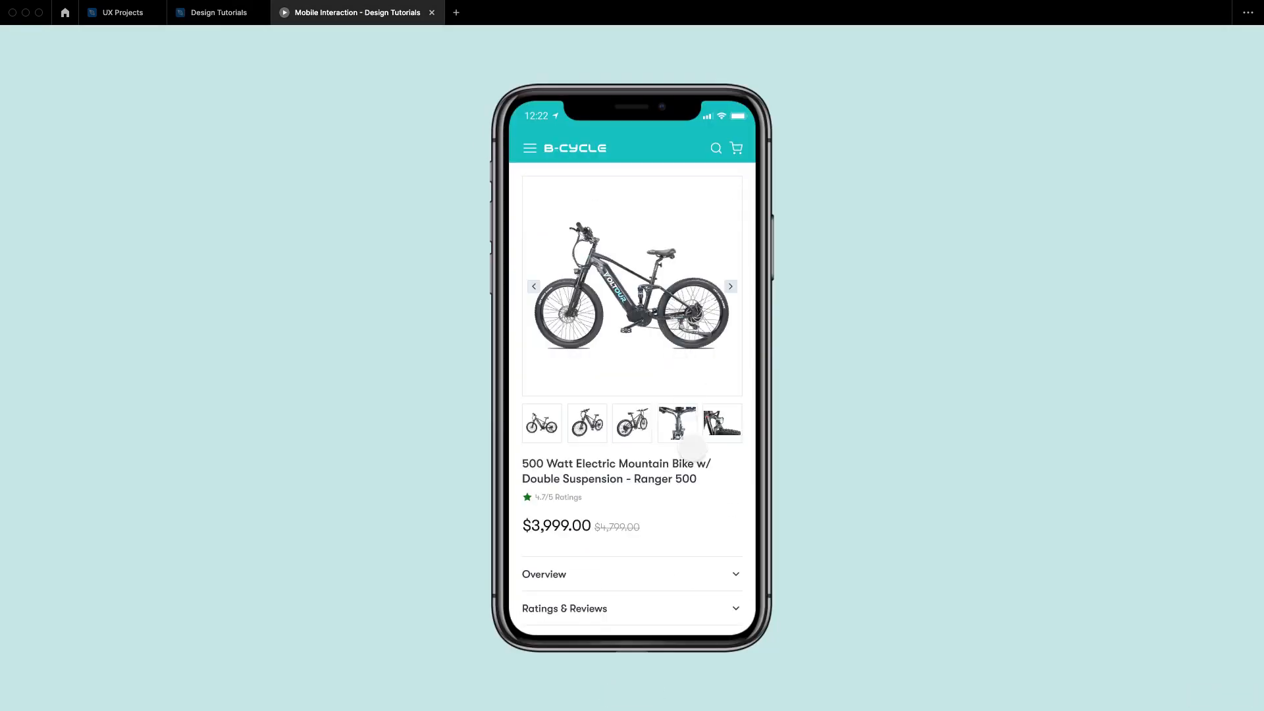
scroll(691, 448, down, 10)
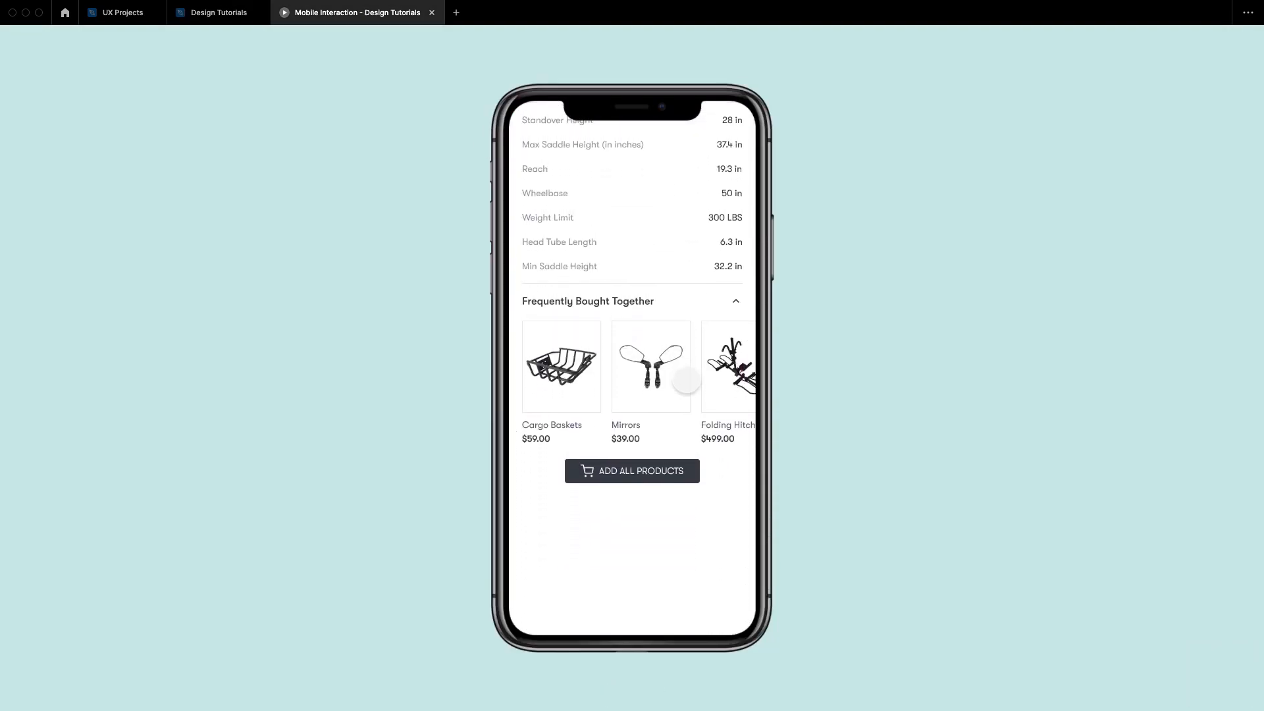
click(217, 20)
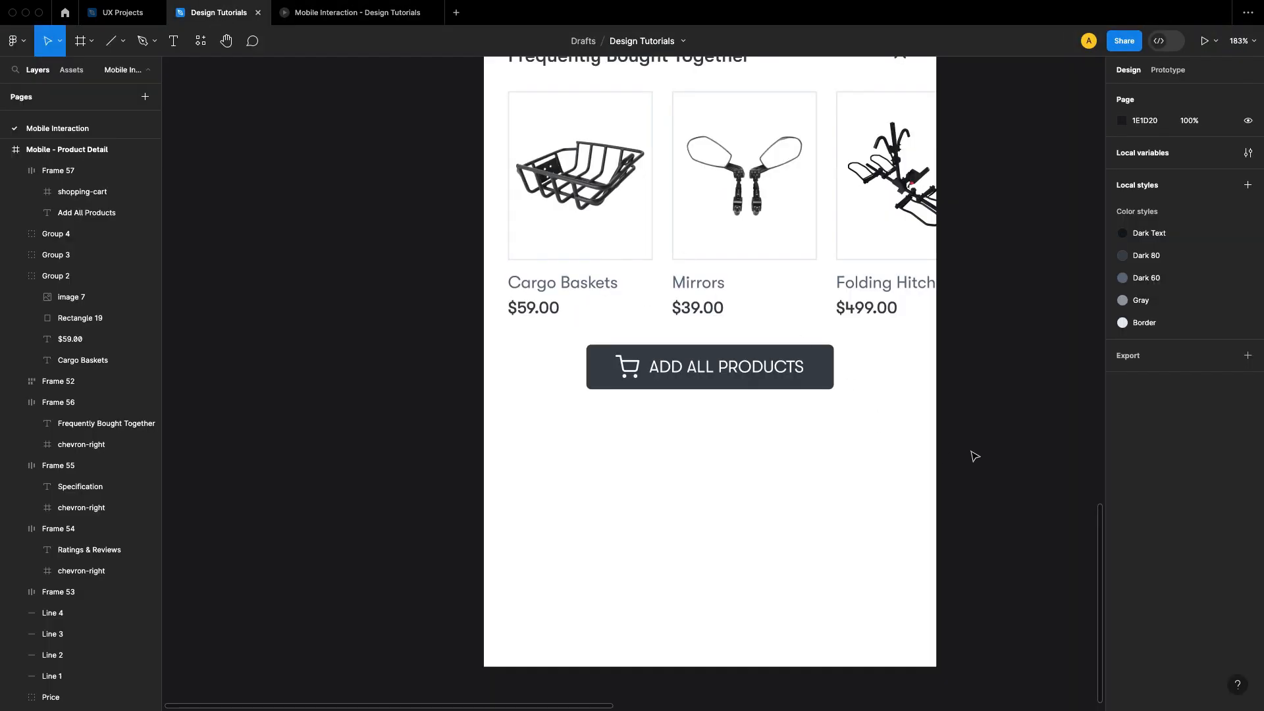
Step: Draw a full-width rectangle about 375 by 64 just below the Add All Products button
scroll(954, 415, down, 2)
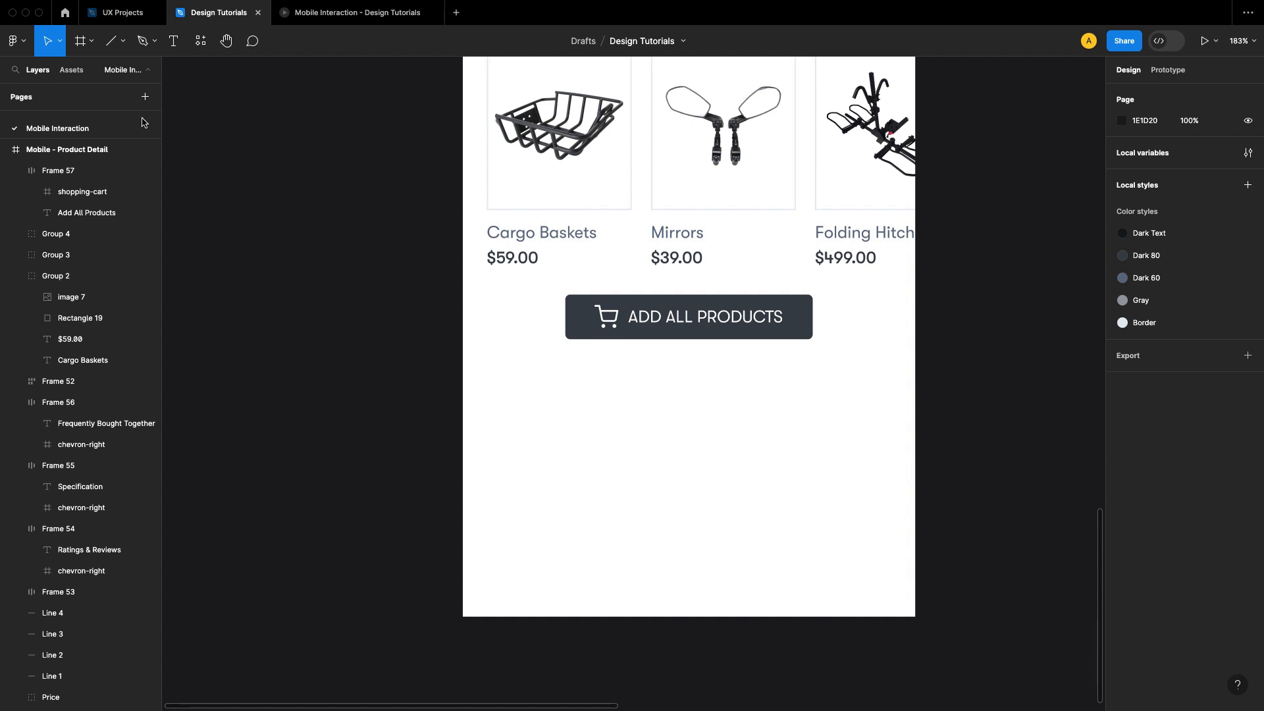
click(123, 41)
click(92, 73)
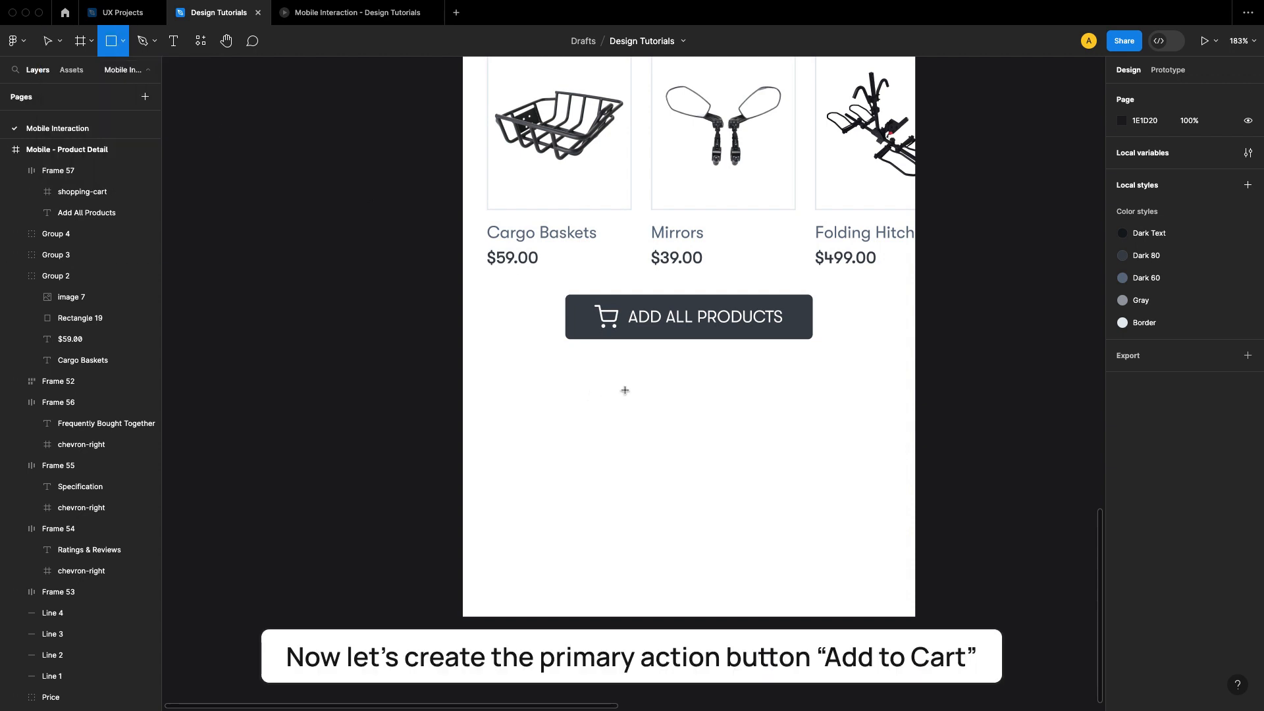
mouse_move(526, 389)
mouse_down()
mouse_move(784, 400)
mouse_move(915, 446)
mouse_up()
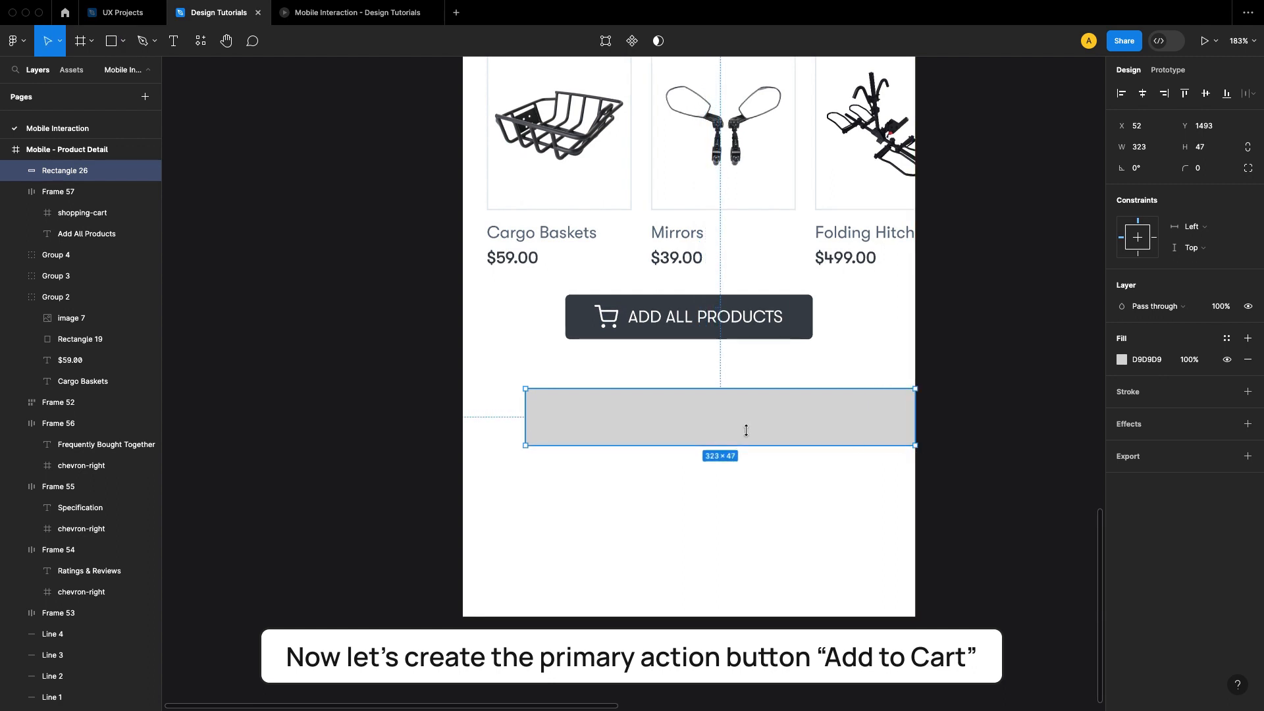
drag(525, 418, 463, 419)
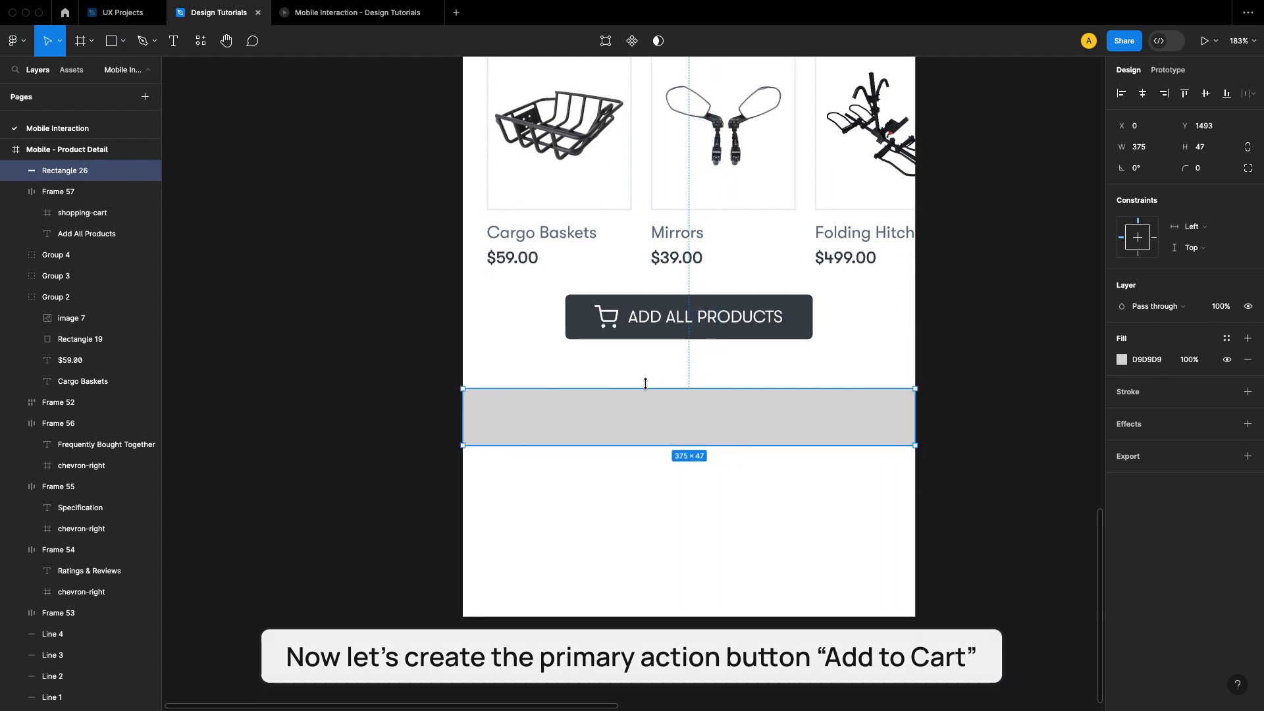
drag(651, 386, 650, 368)
click(979, 404)
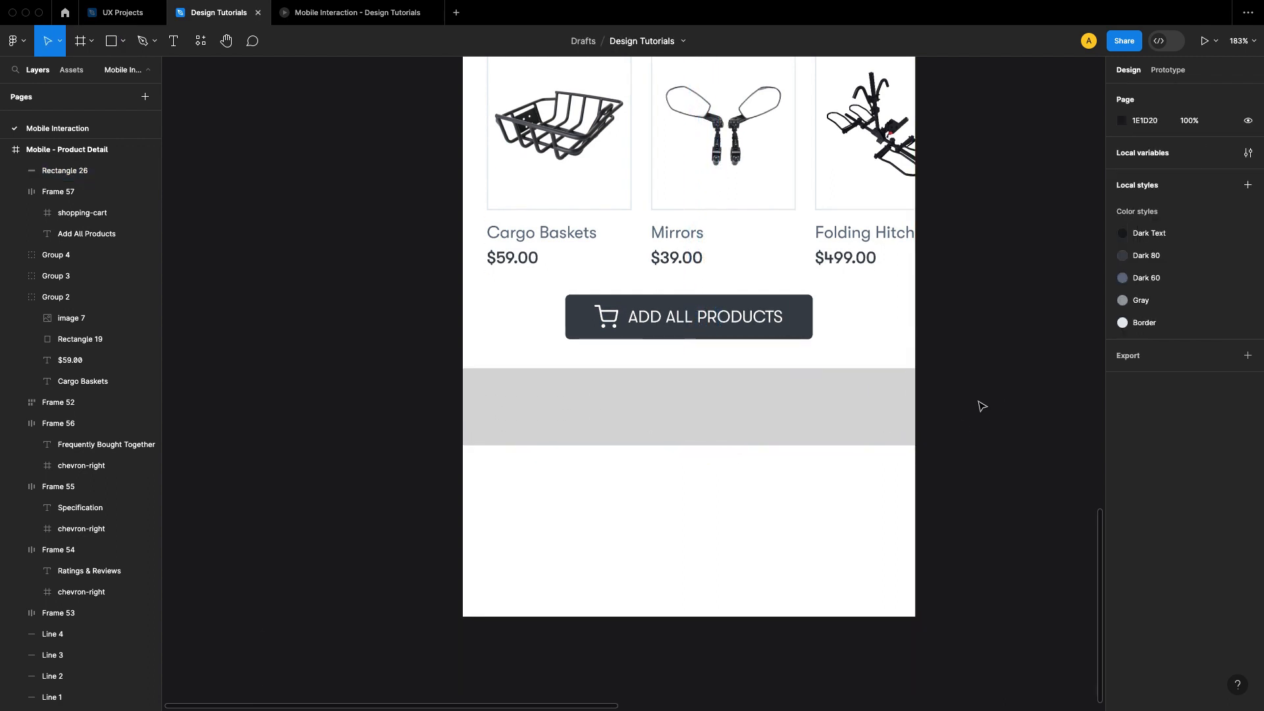
Step: Set the new rectangle's fill to white (FFFFFF)
click(887, 420)
click(1122, 360)
drag(974, 403, 945, 373)
click(1094, 338)
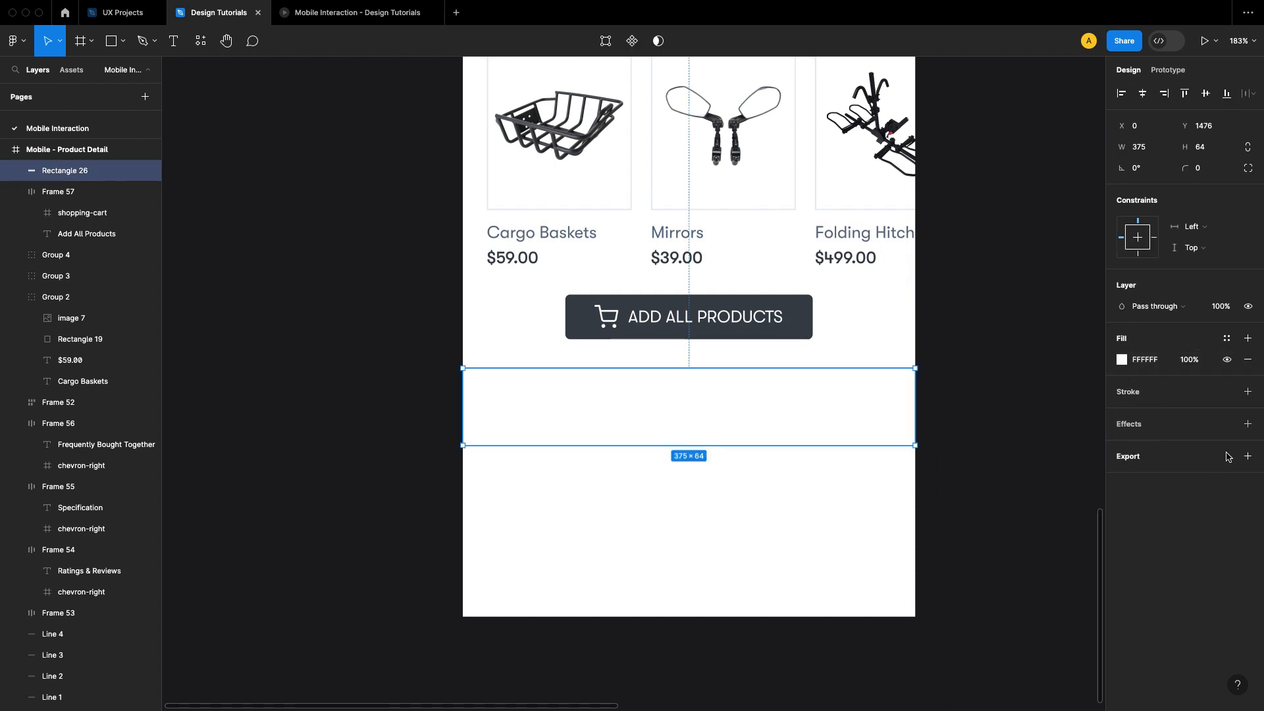
Step: Add a stroke to the rectangle's top side only and apply the Border color style to it
click(1246, 393)
click(1226, 438)
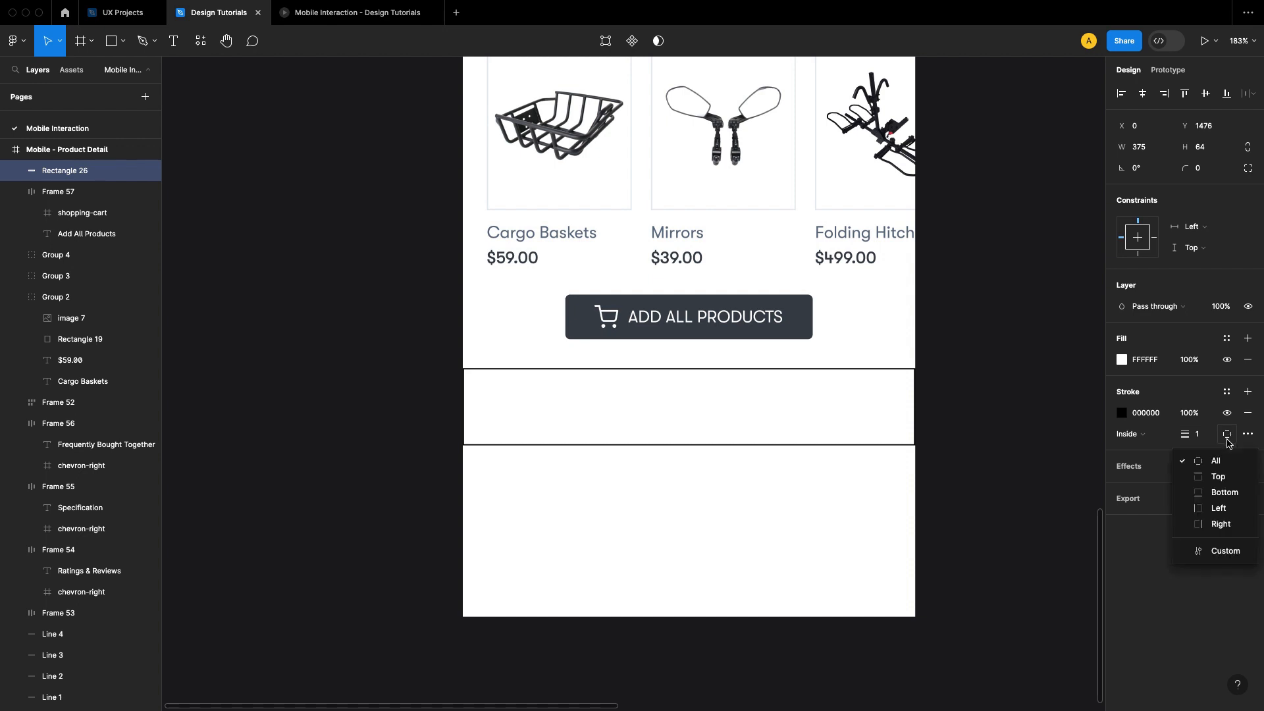
click(1200, 471)
click(1122, 412)
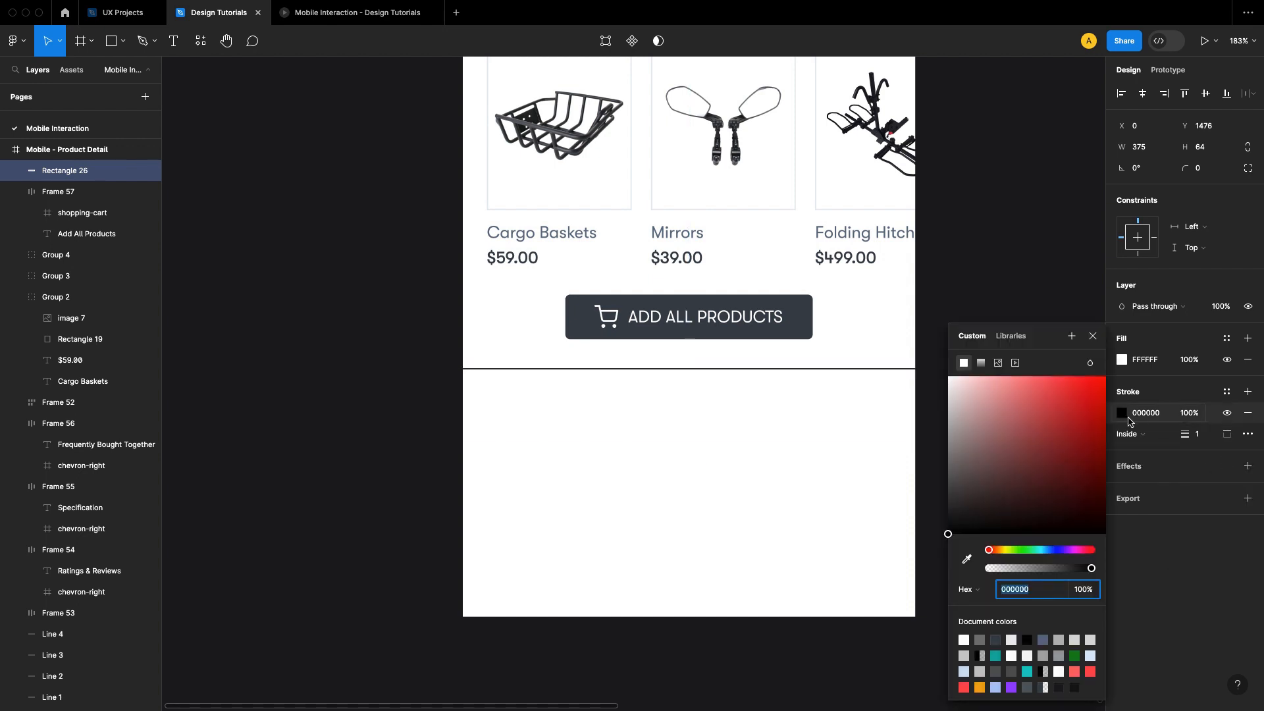
click(1227, 391)
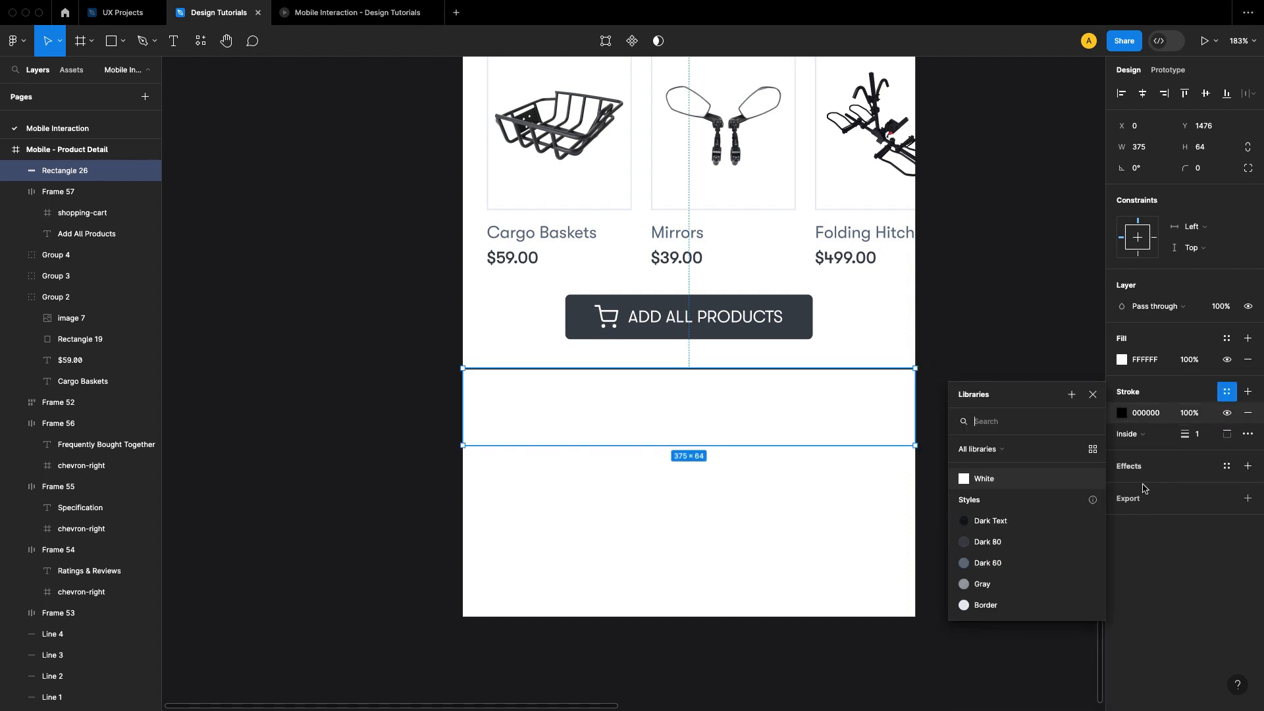
click(1022, 602)
click(1073, 436)
Step: Align the rectangle to the bottom of the frame, and move it up to about Y 1575
click(903, 439)
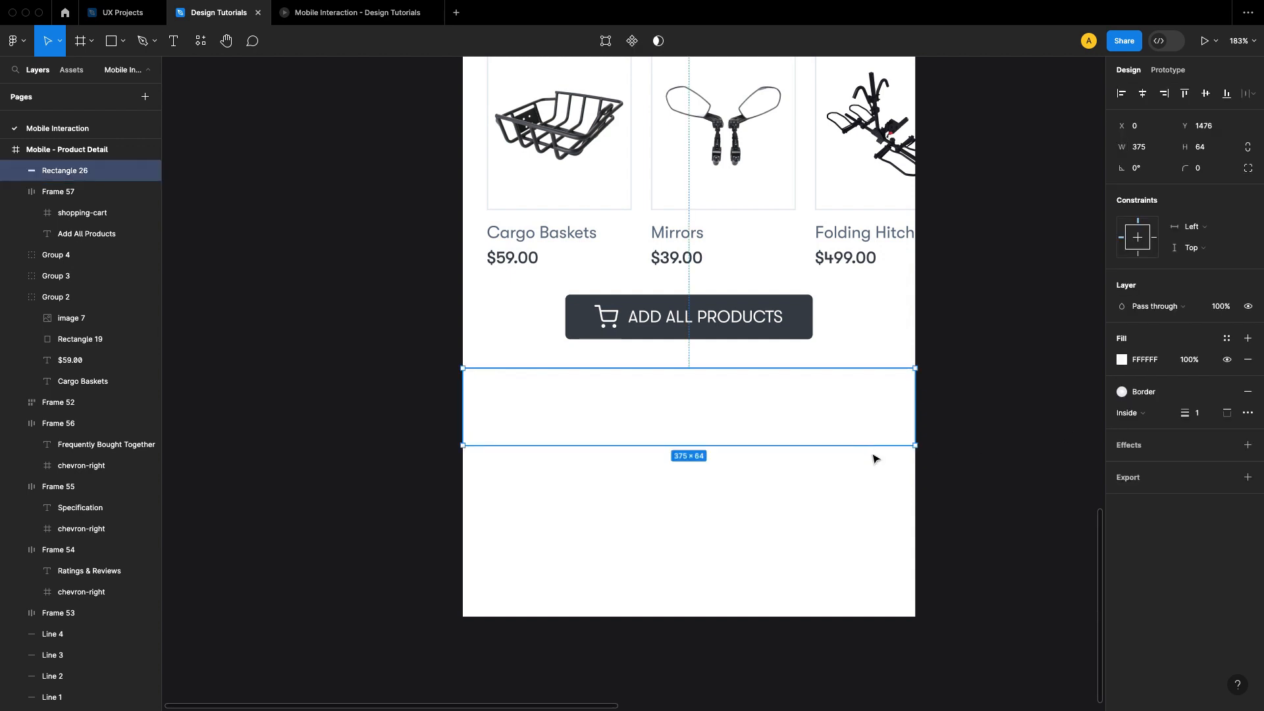
click(1218, 98)
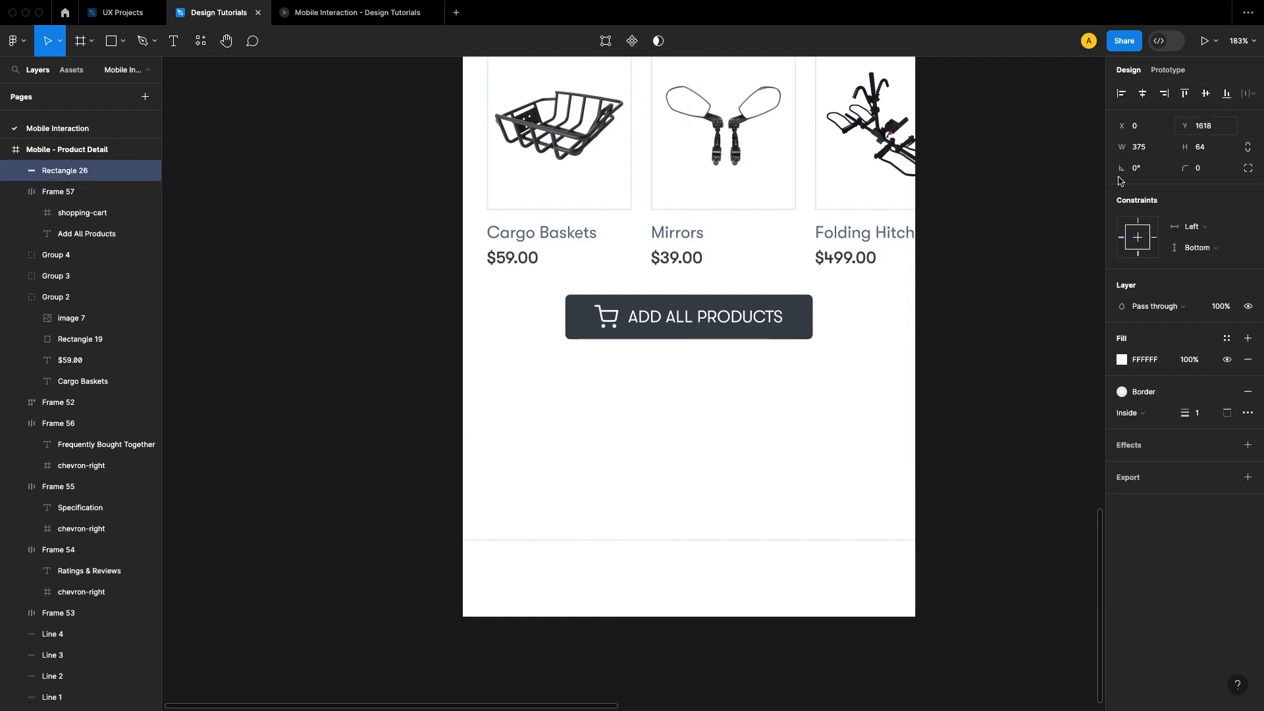
click(994, 390)
click(802, 550)
drag(802, 550, 803, 498)
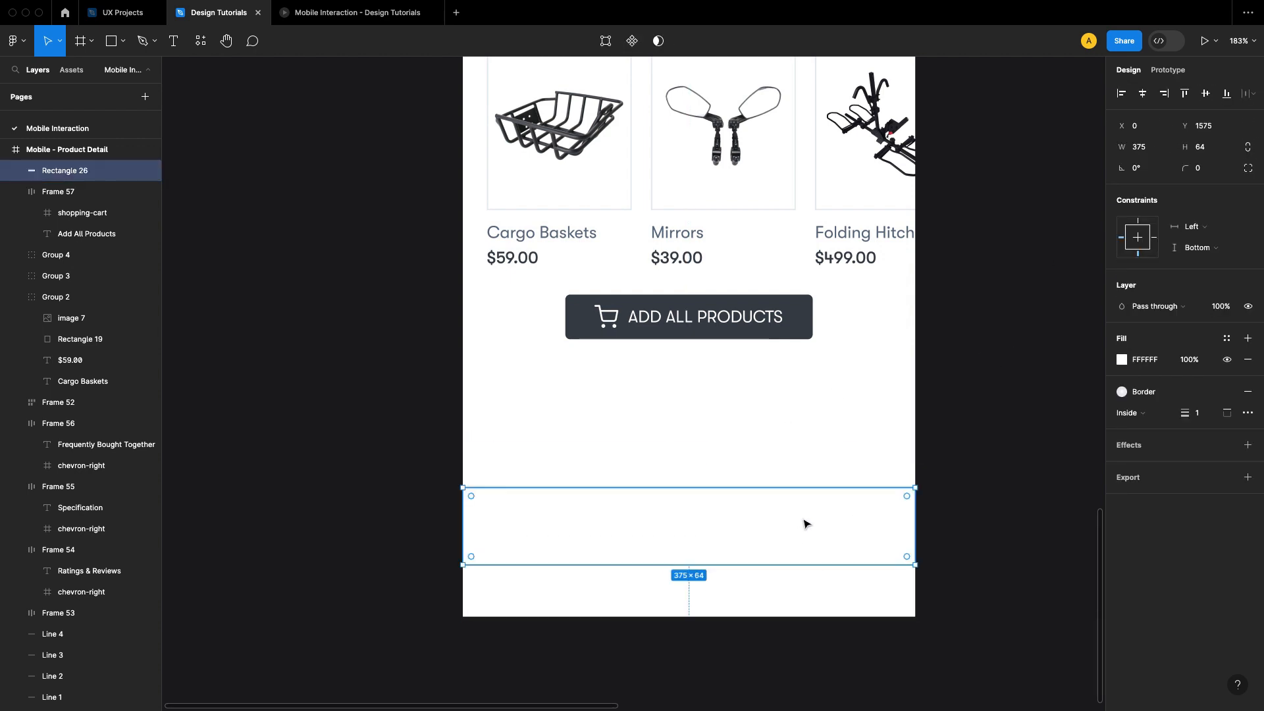
click(994, 456)
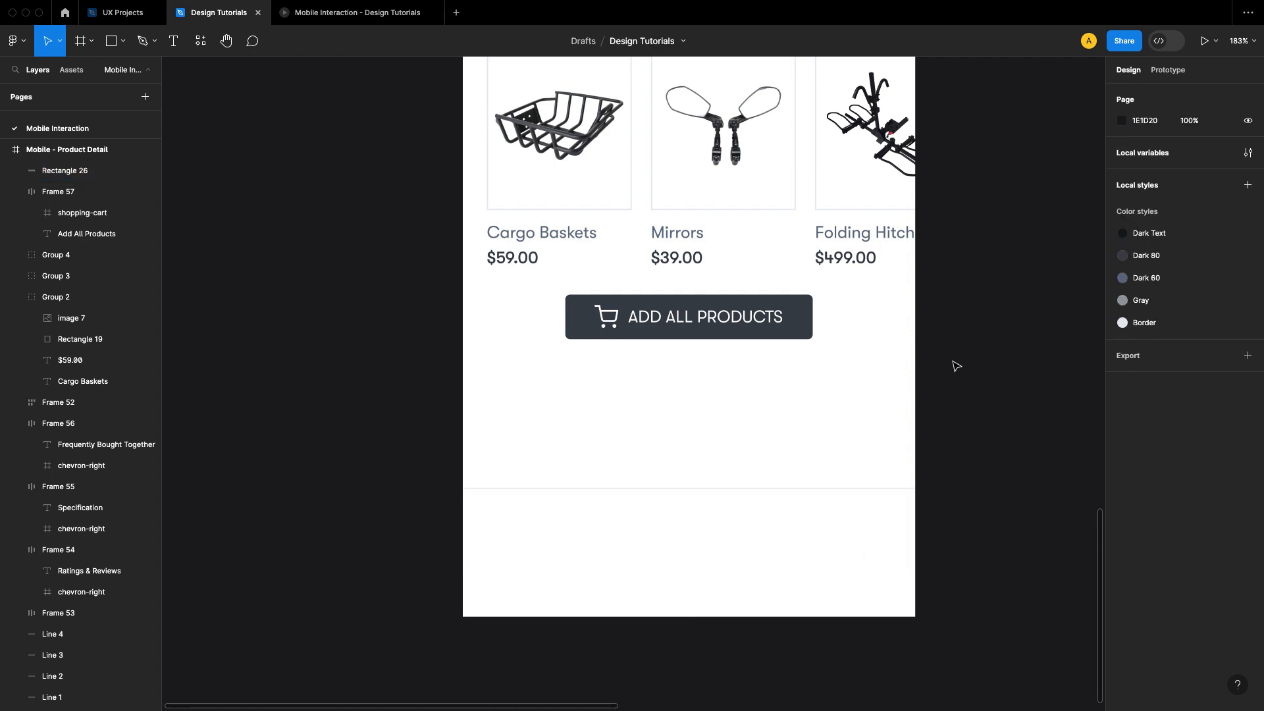
Step: Duplicate the Add All Products button into the white bottom bar and fill the copy with orange, about F99131
click(786, 326)
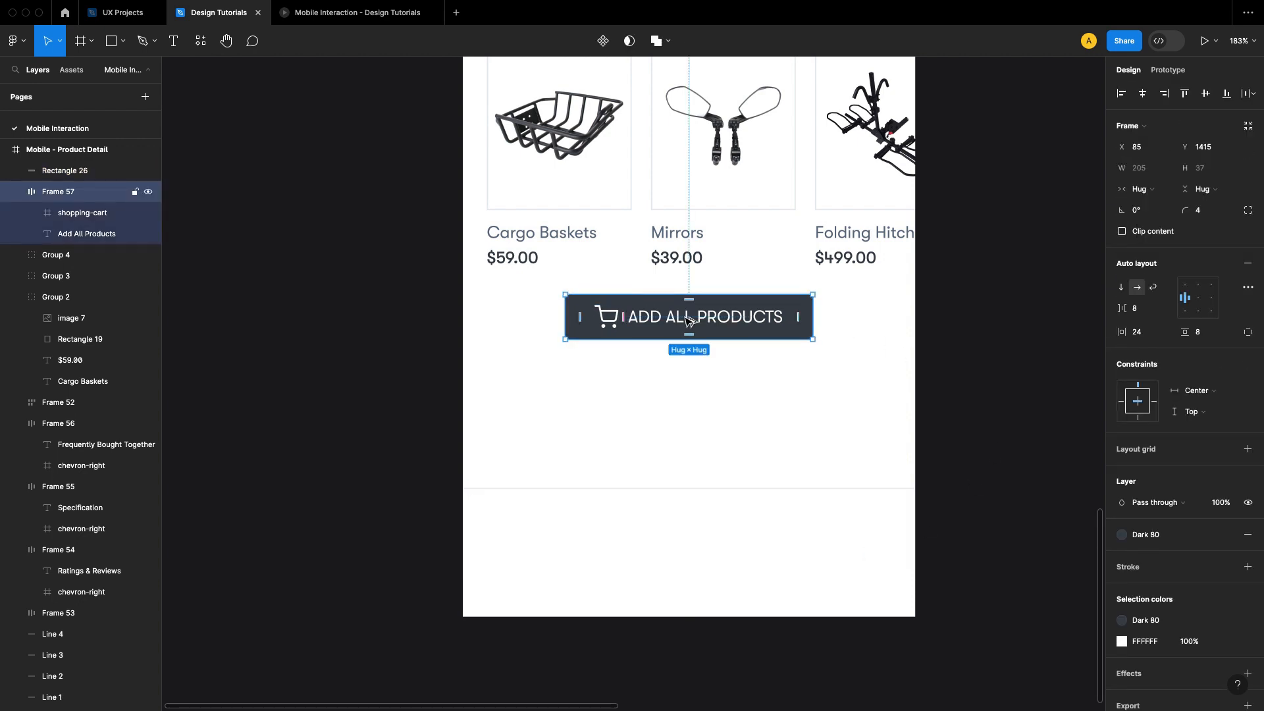
alt+drag(687, 321, 694, 540)
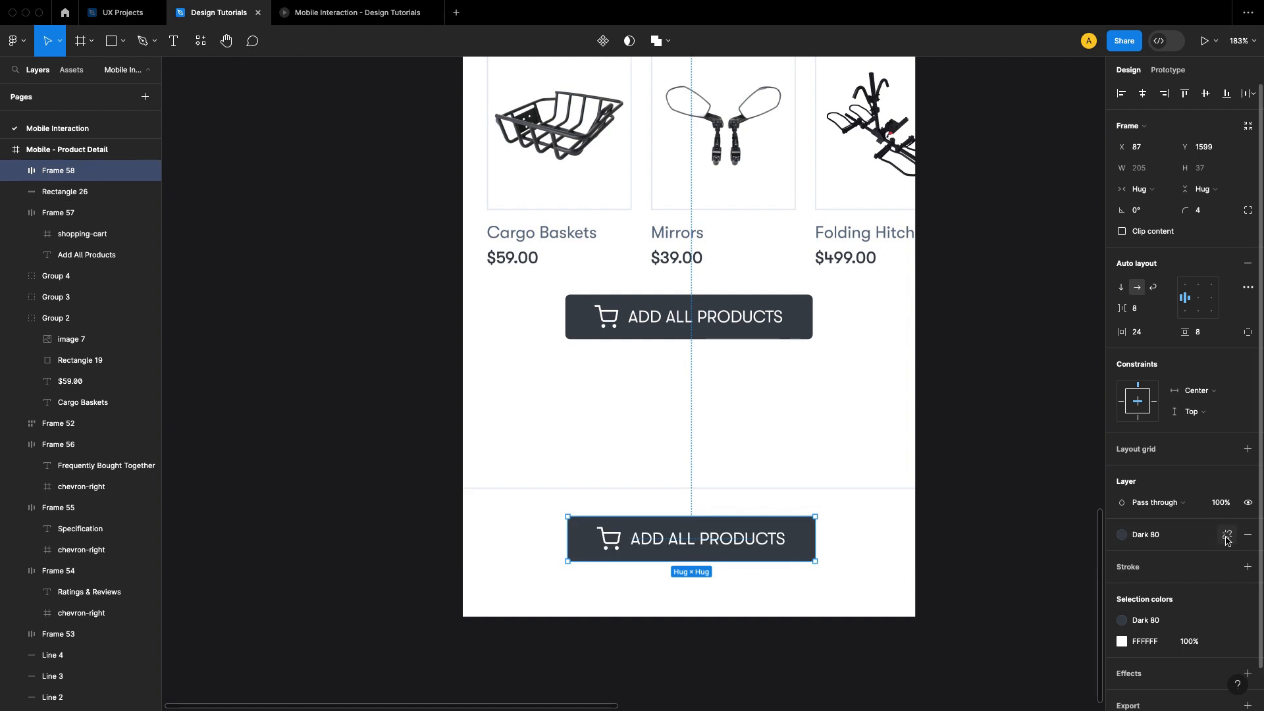
click(1227, 536)
click(1122, 557)
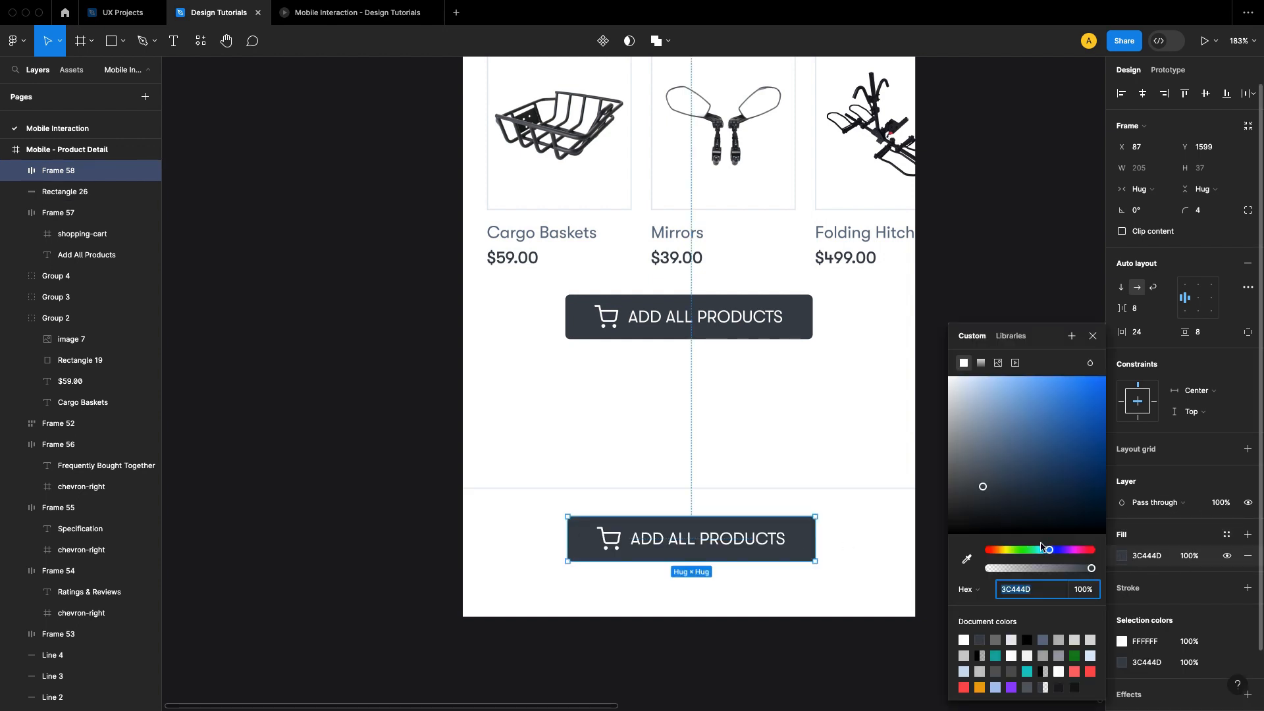
click(998, 550)
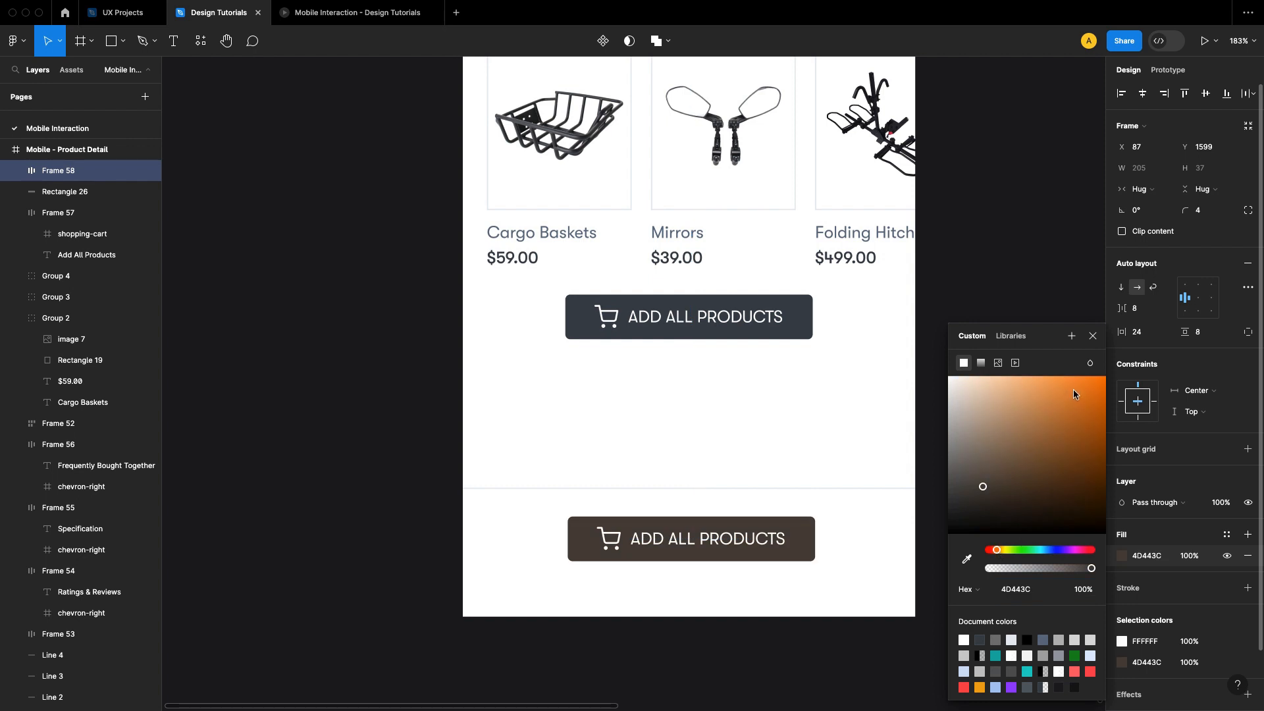
drag(1075, 393, 1076, 378)
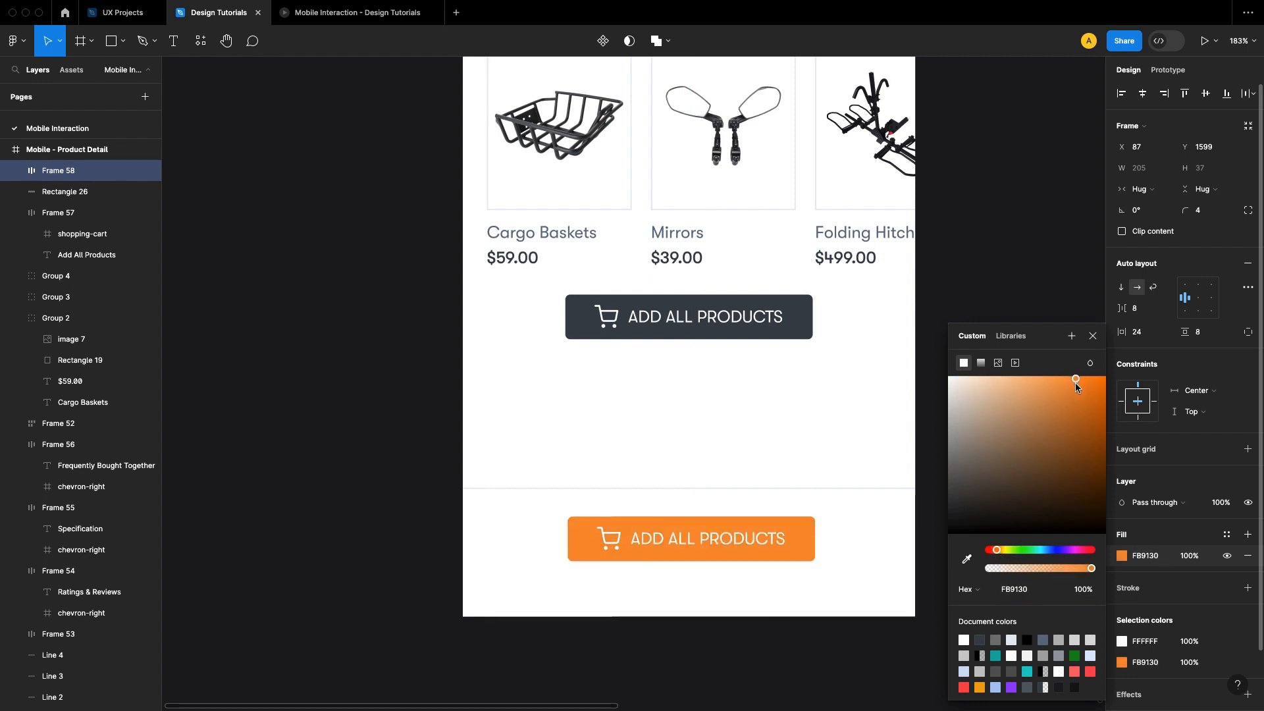
click(1093, 336)
click(1031, 385)
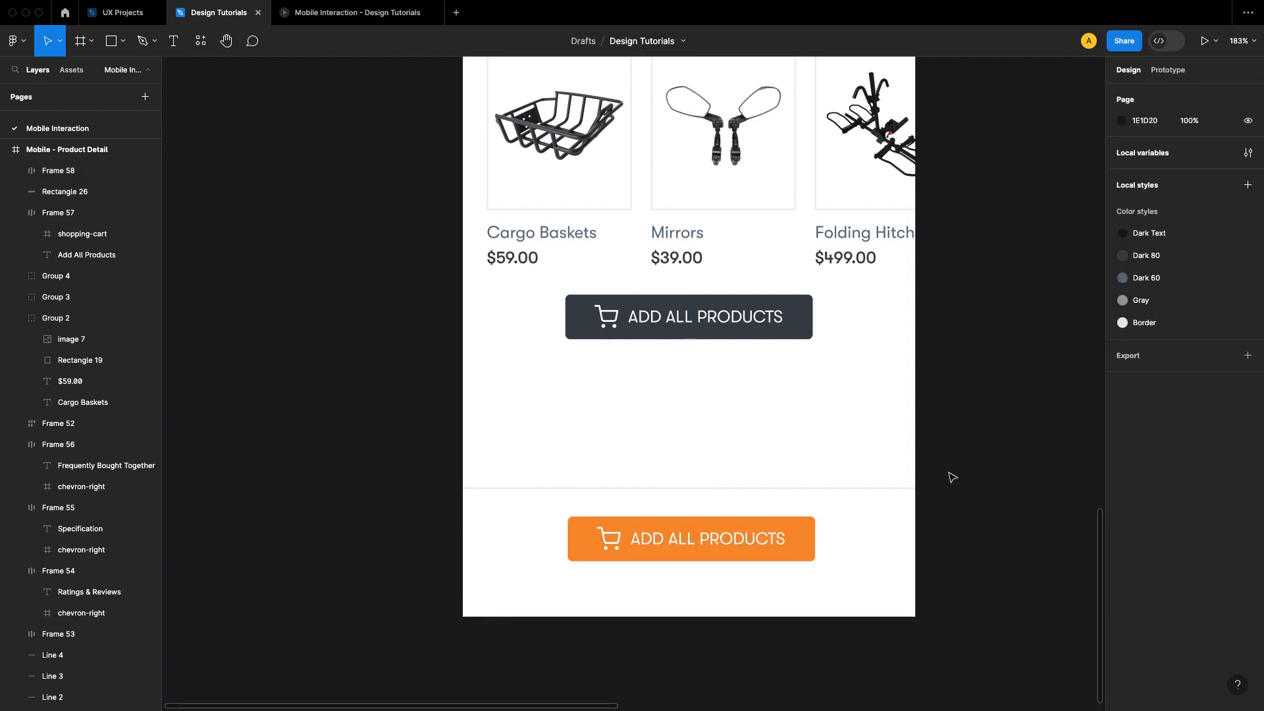
Step: Change the orange button's label to Add to cart
double_click(728, 537)
key(Return)
text(A)
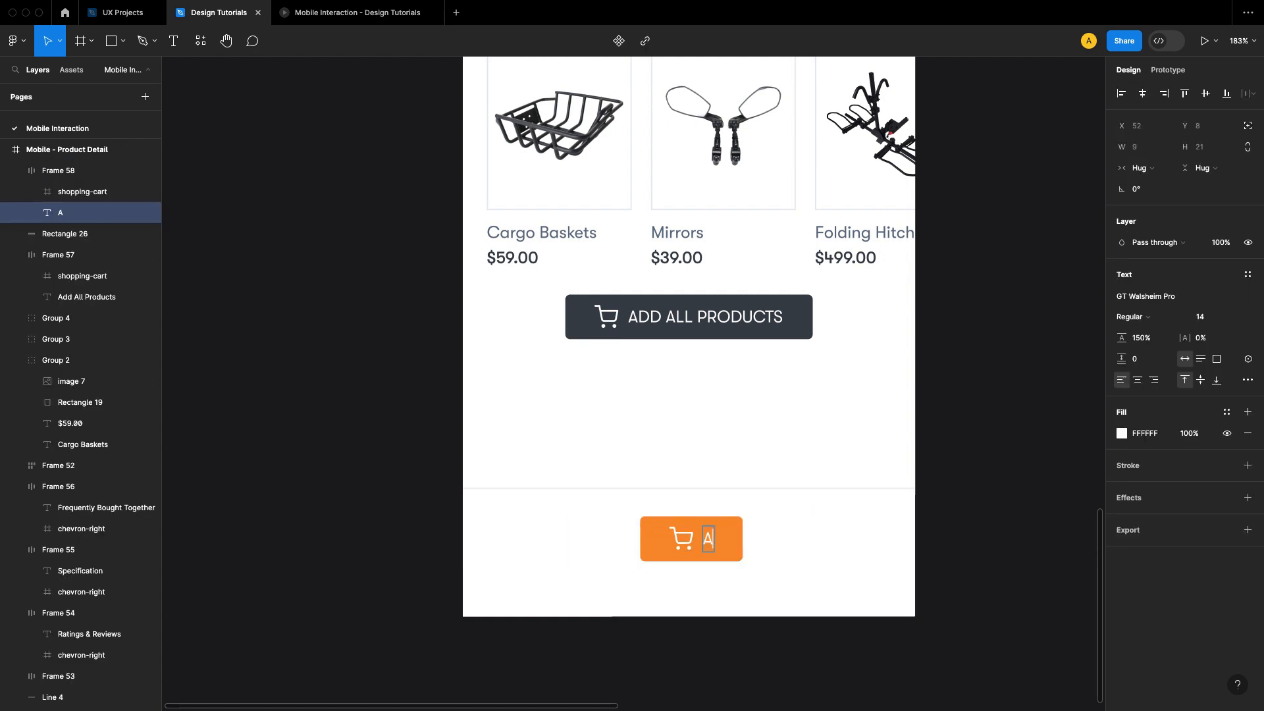
text(dd to c)
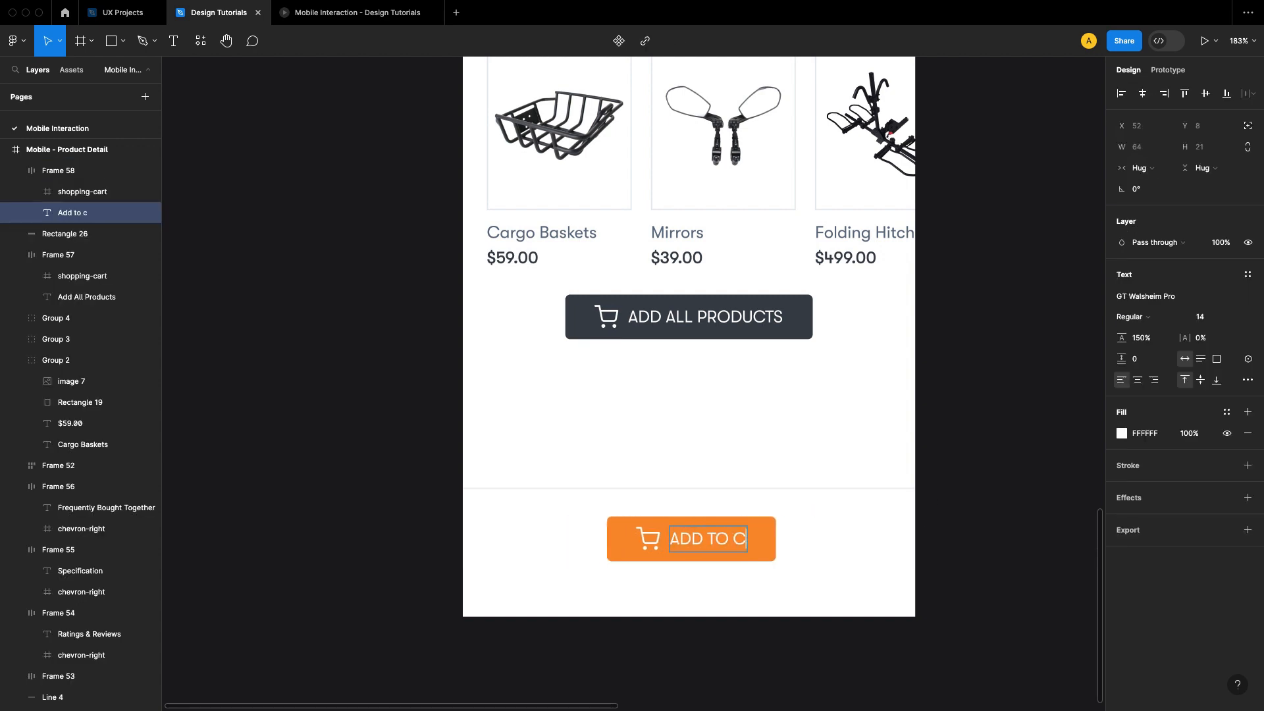
text(art)
key(Escape)
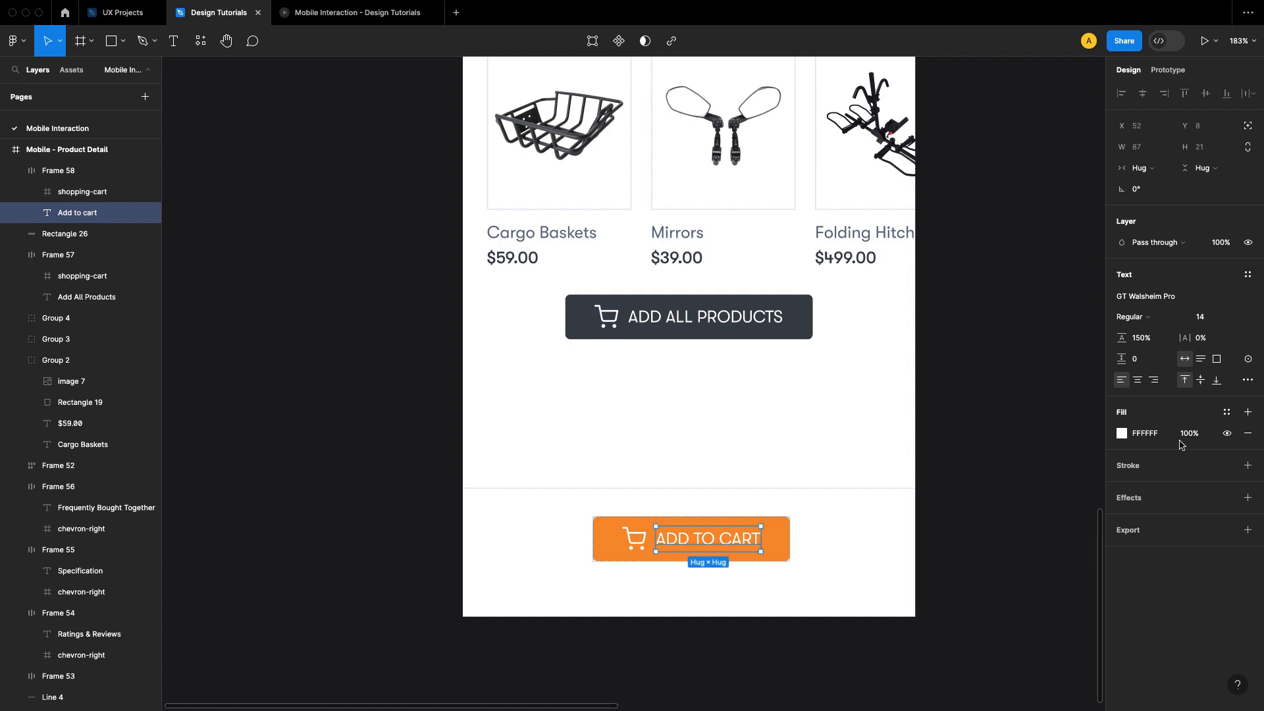
Step: Set the Add to cart label's font weight to Medium
click(1149, 318)
click(1156, 330)
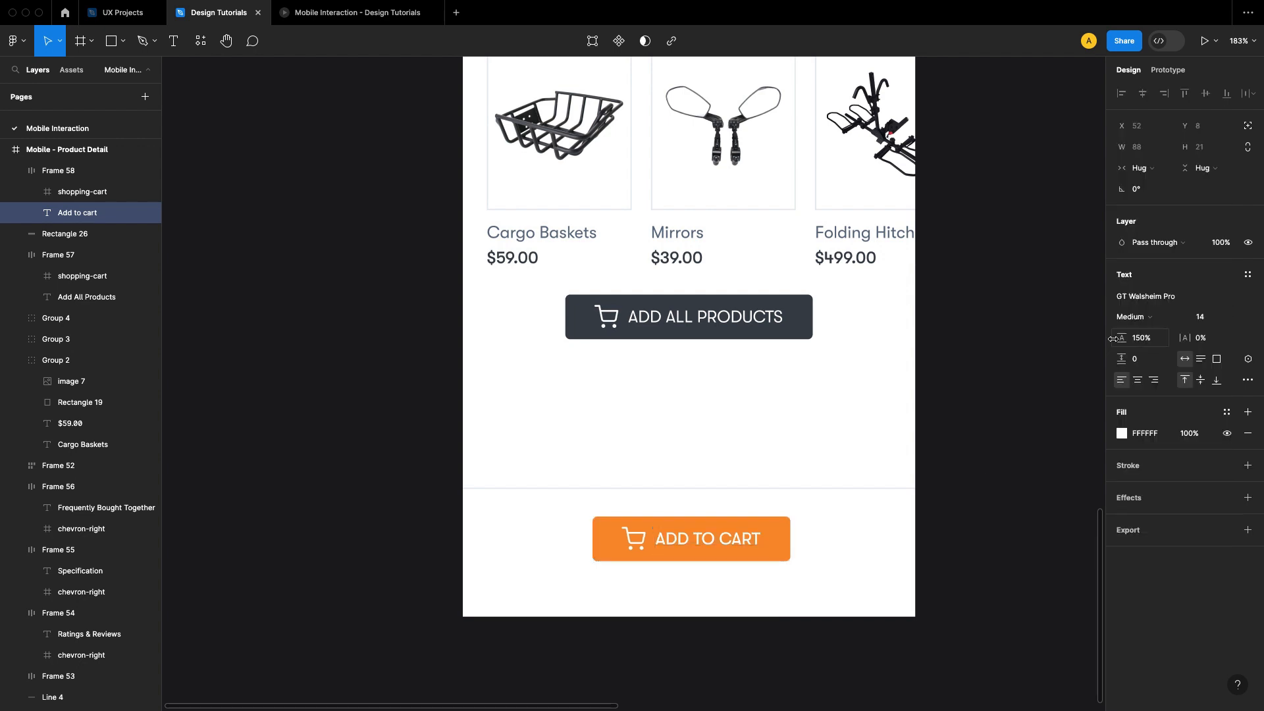
key(Escape)
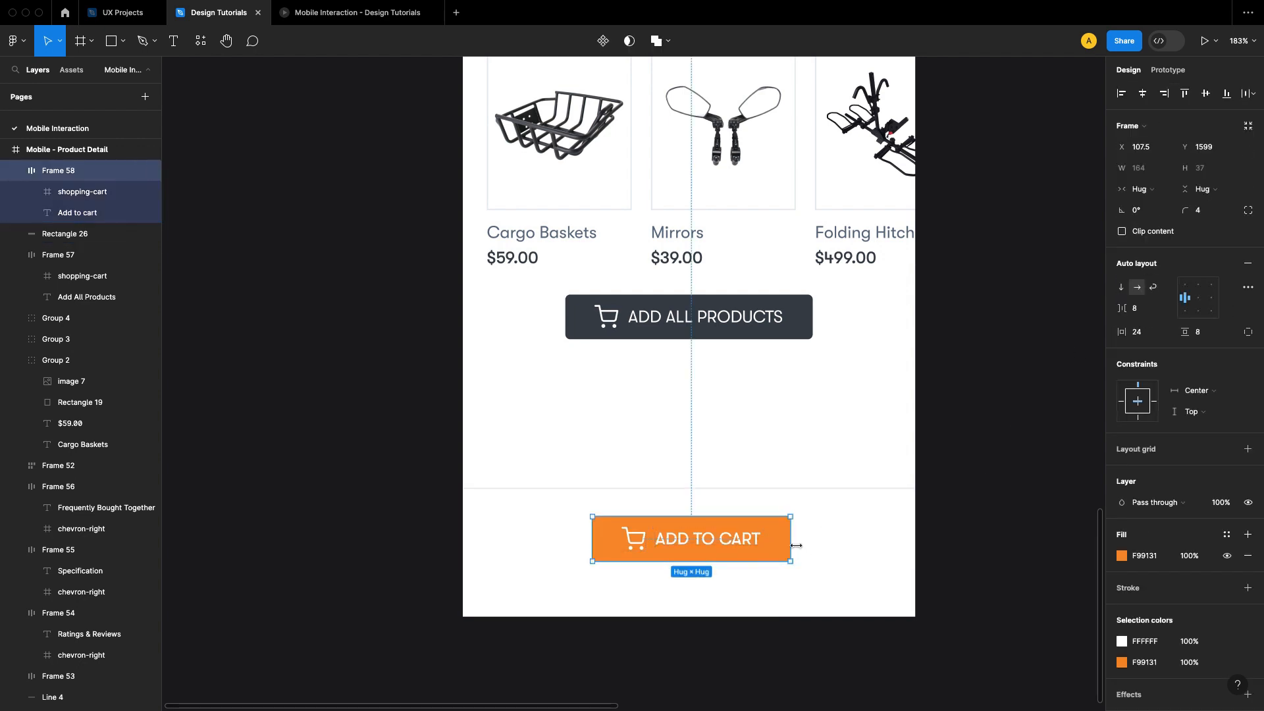
Step: Move the Add to cart button up to about 10 px below the bottom bar's upper edge
drag(742, 549, 744, 543)
key(alt)
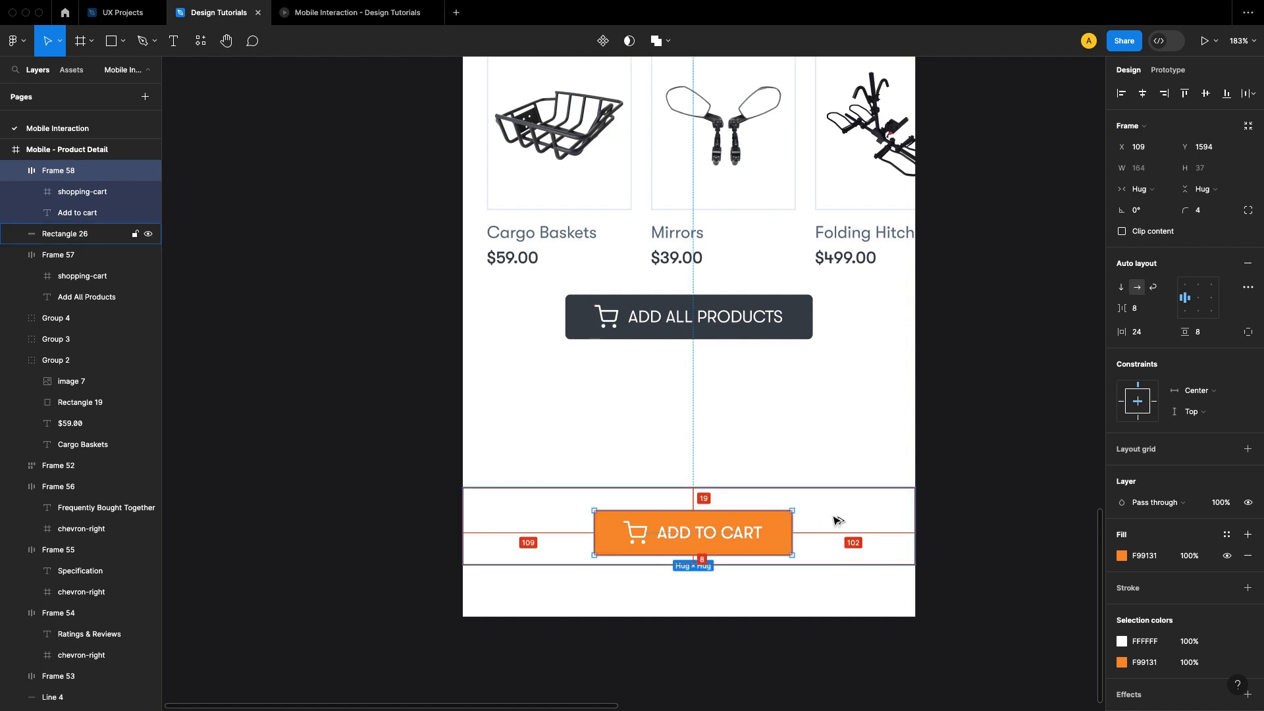
key(Up)
key(Up)
key(Up)
key(Up)
key(Up)
key(Up)
key(Up)
key(Up)
key(Up)
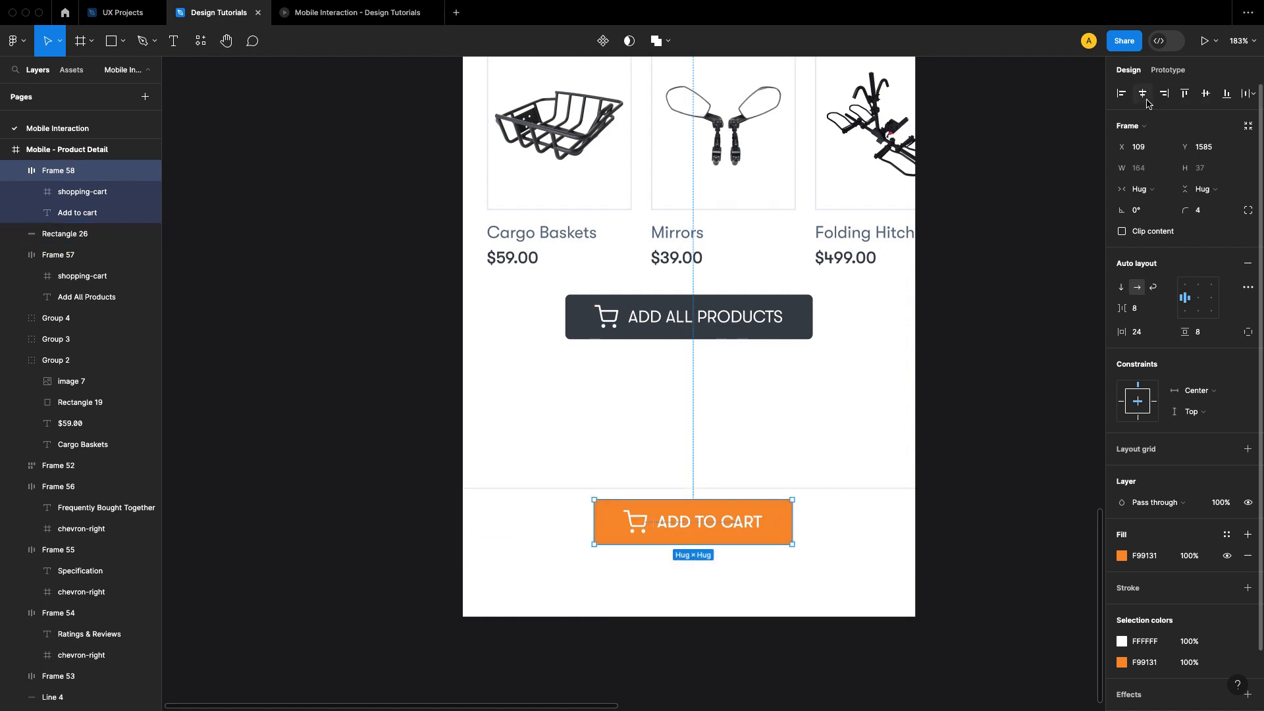
Step: Widen the Add to cart button symmetrically to about 270 and center its icon and label
drag(792, 512, 854, 512)
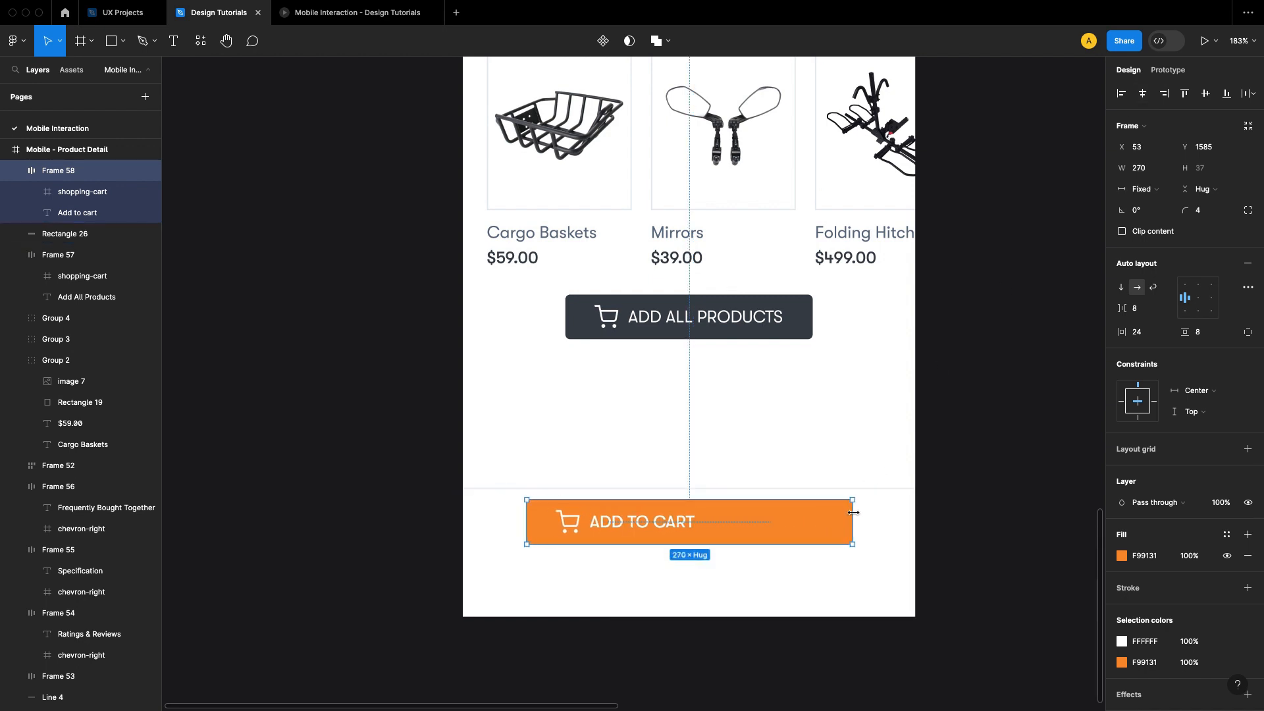
click(1198, 298)
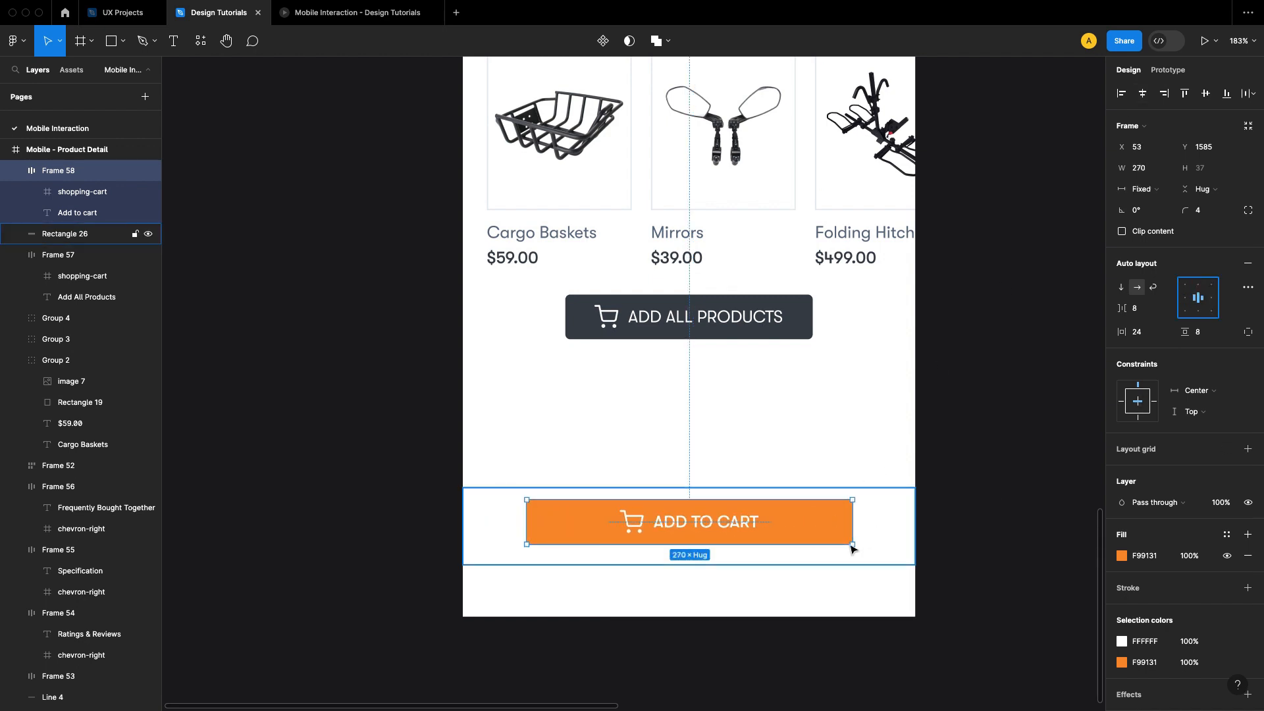
Step: Widen the orange Add to cart button to 355 so it nearly fills the bottom bar
drag(854, 521, 904, 528)
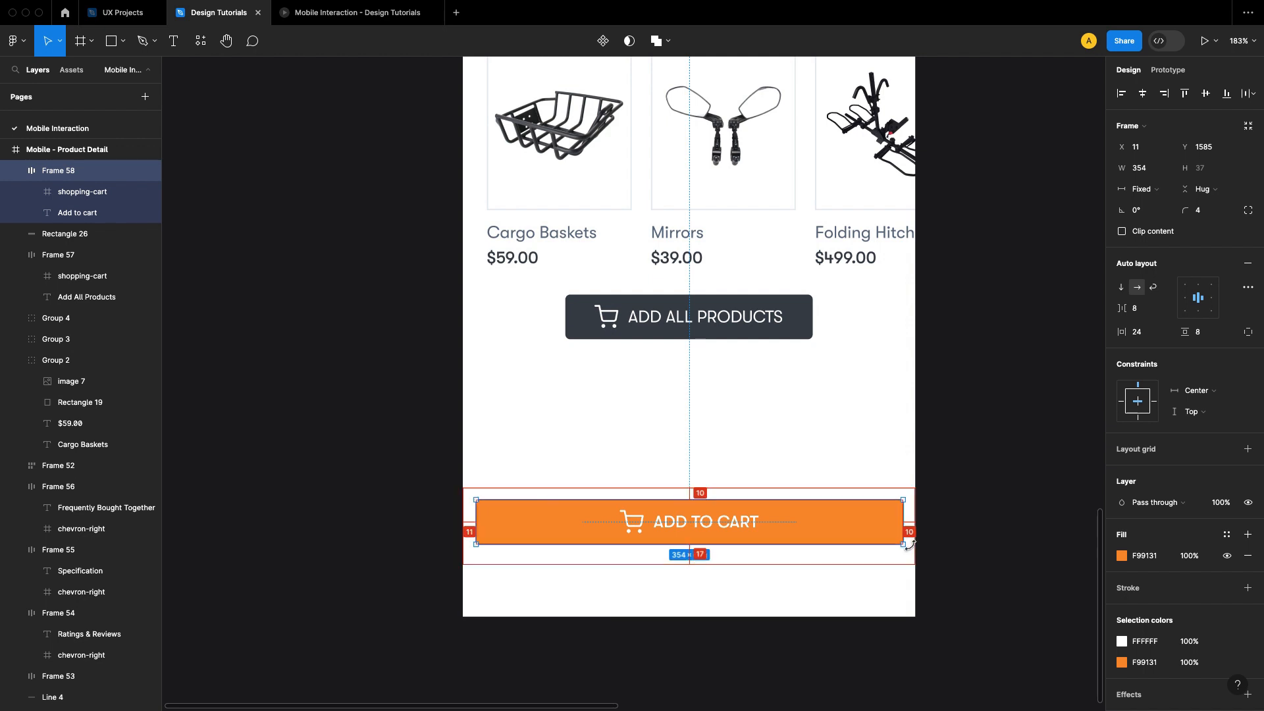
click(867, 530)
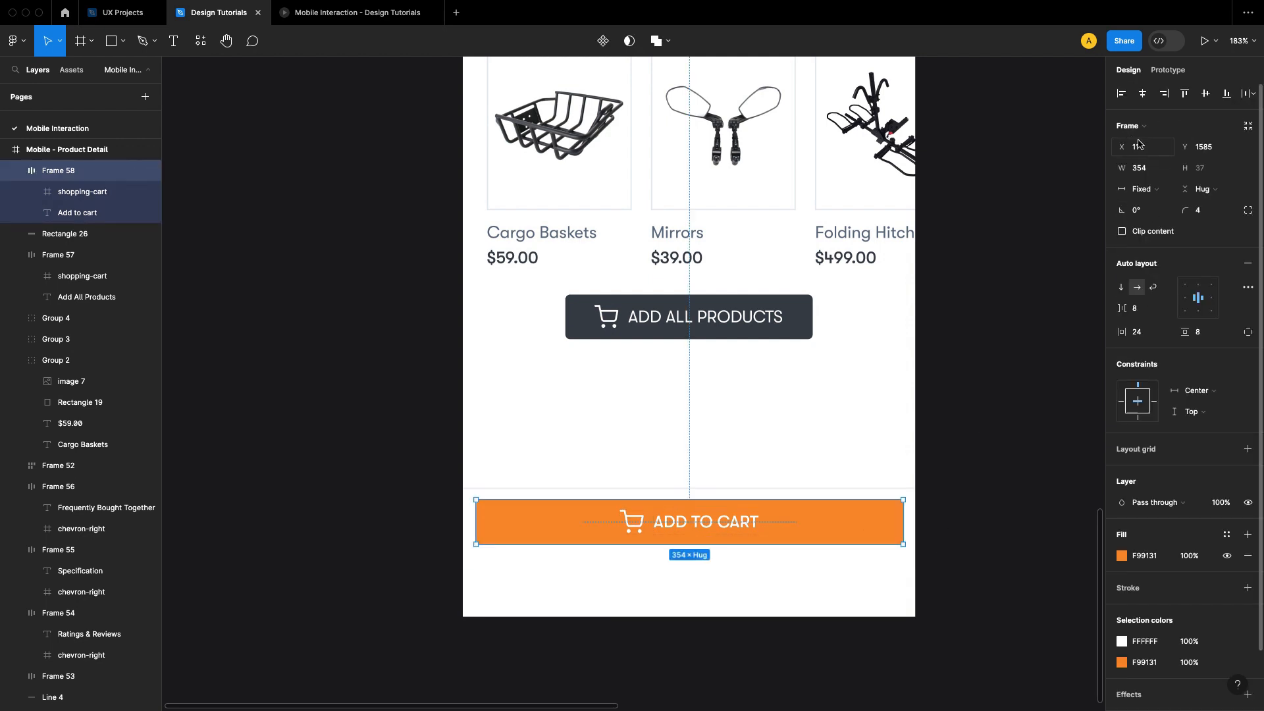
click(1149, 168)
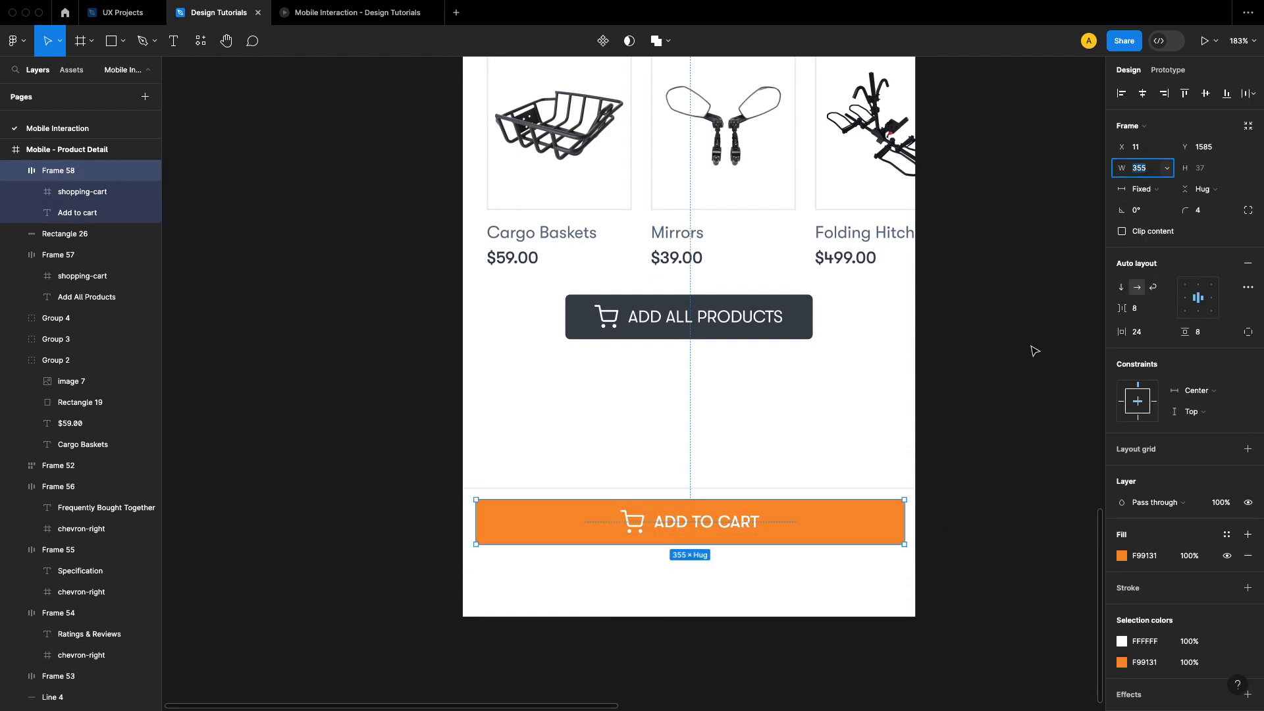
click(988, 502)
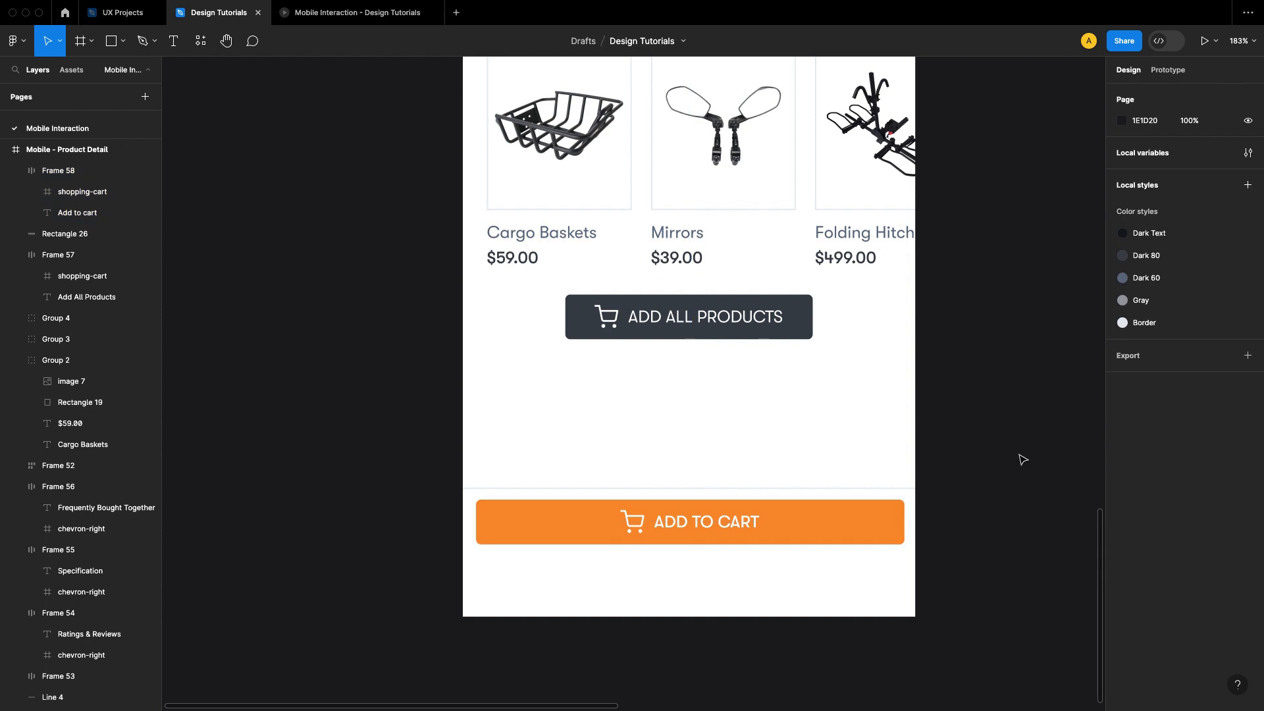
Step: Set the white bottom bar's height to 57 and center the Add to cart button horizontally in it at X 10
drag(961, 552, 986, 446)
click(856, 426)
key(alt)
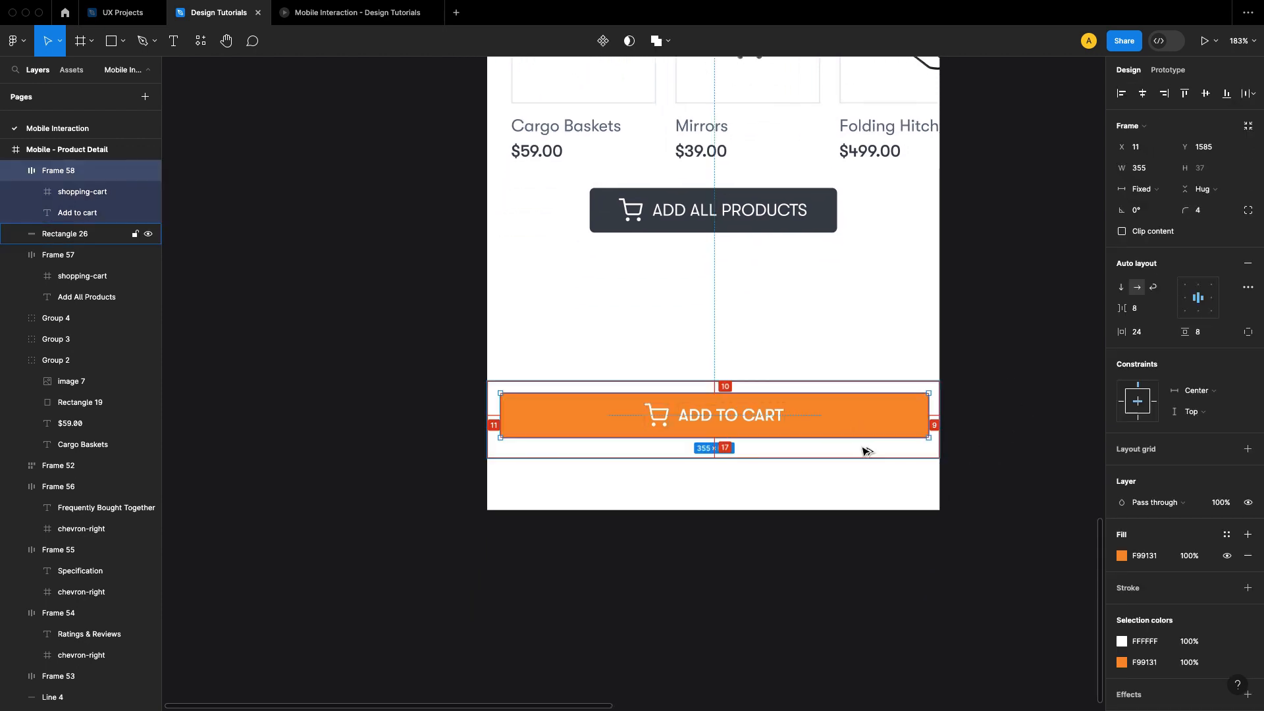
click(881, 464)
click(886, 422)
key(alt)
click(956, 452)
click(934, 445)
click(1204, 149)
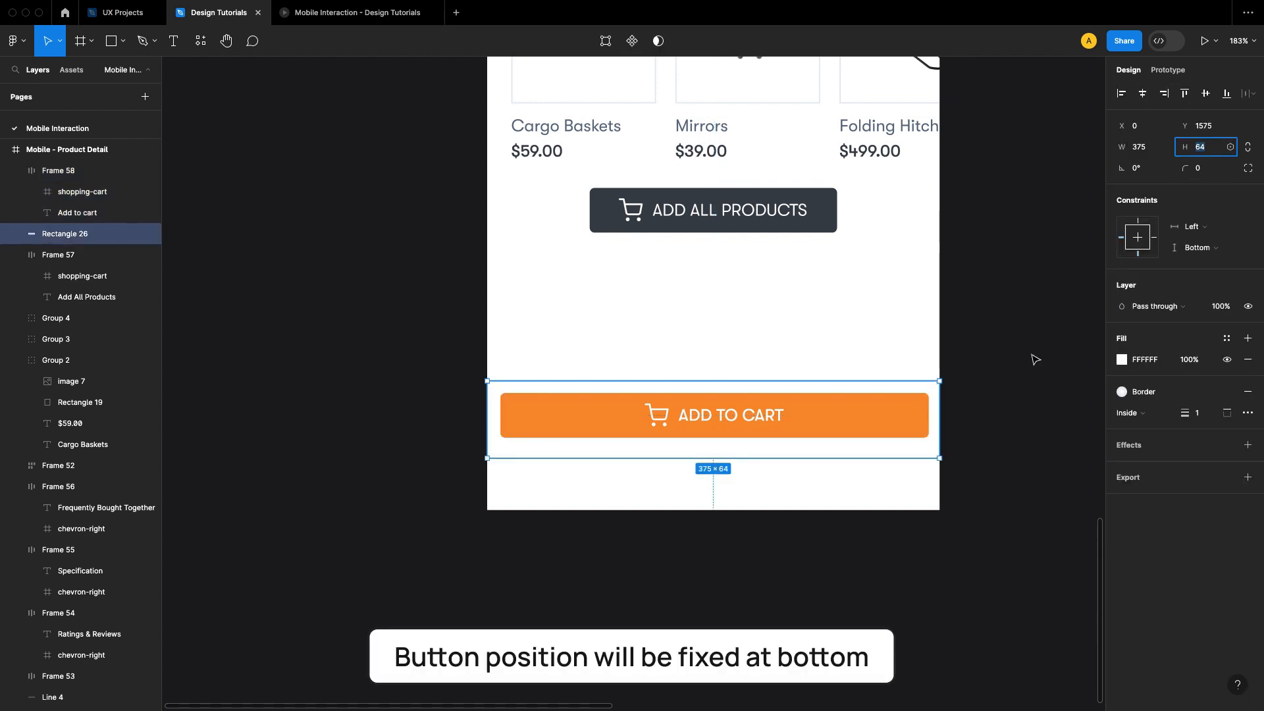
key(alt)
text(57)
key(Return)
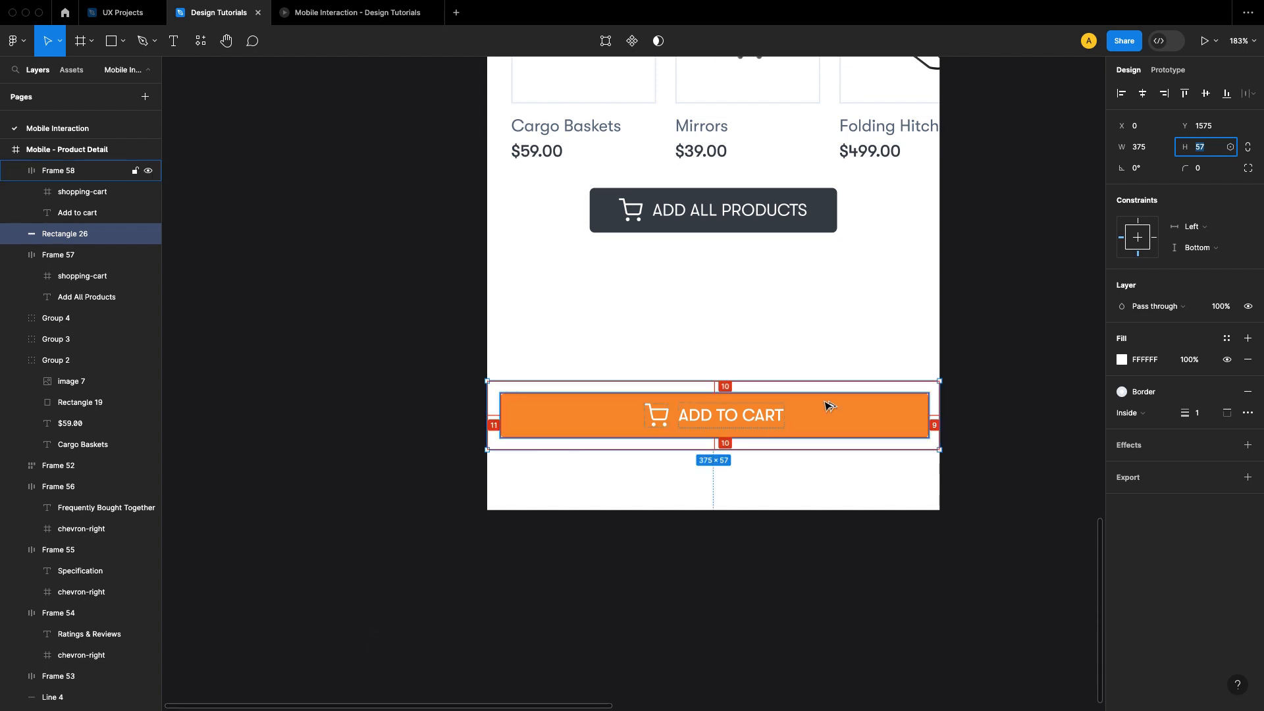
click(897, 412)
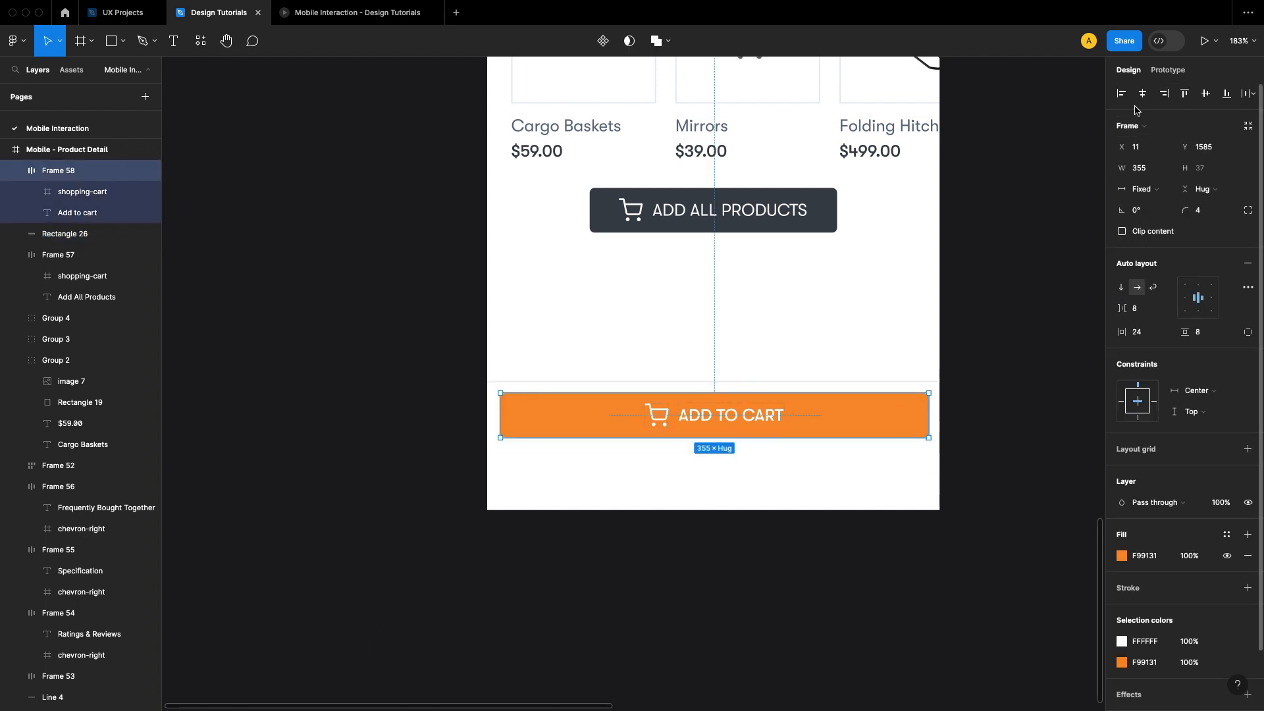
click(1014, 266)
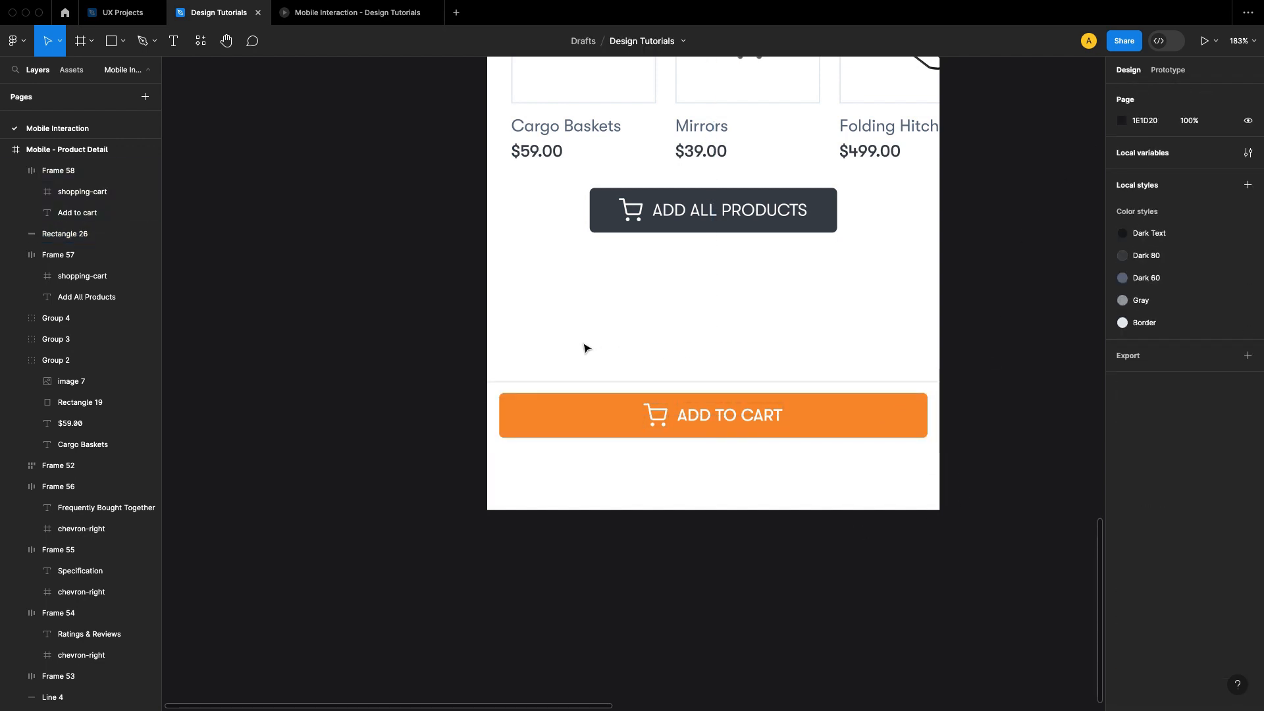
Step: Group the bottom bar with its Add to cart button and rename the group Primary Button
drag(579, 341, 887, 372)
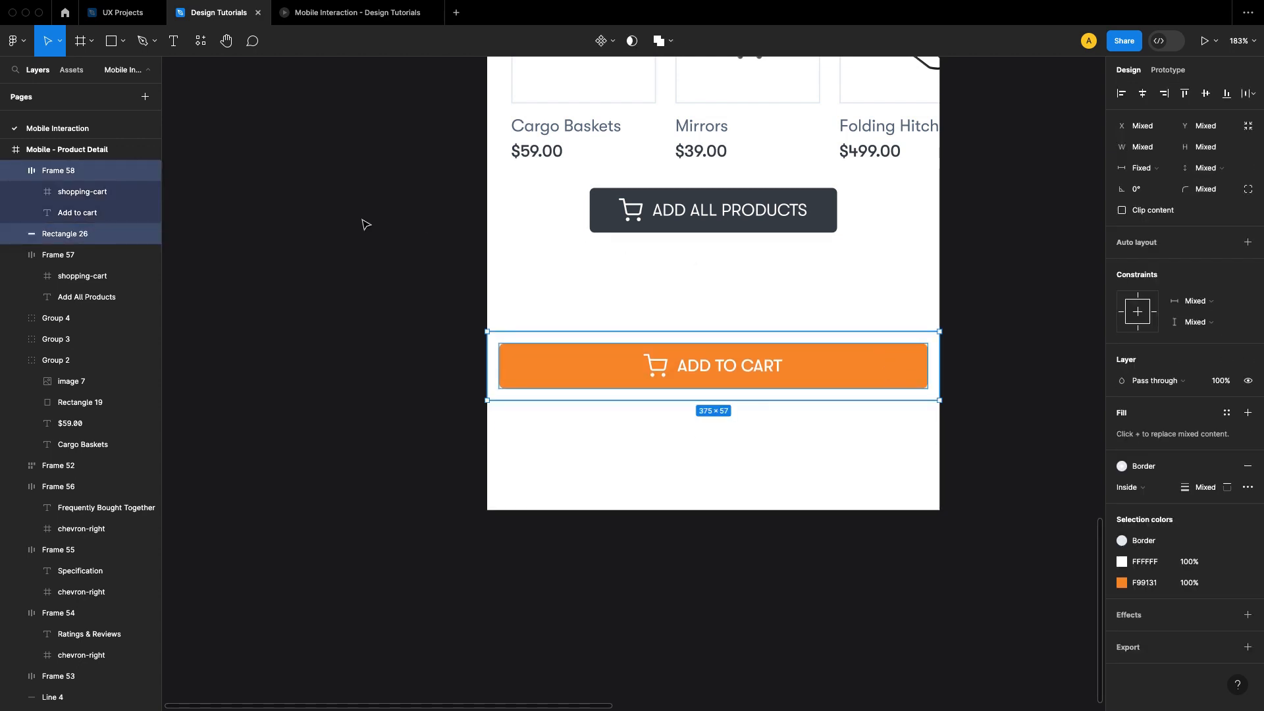
key(super+g)
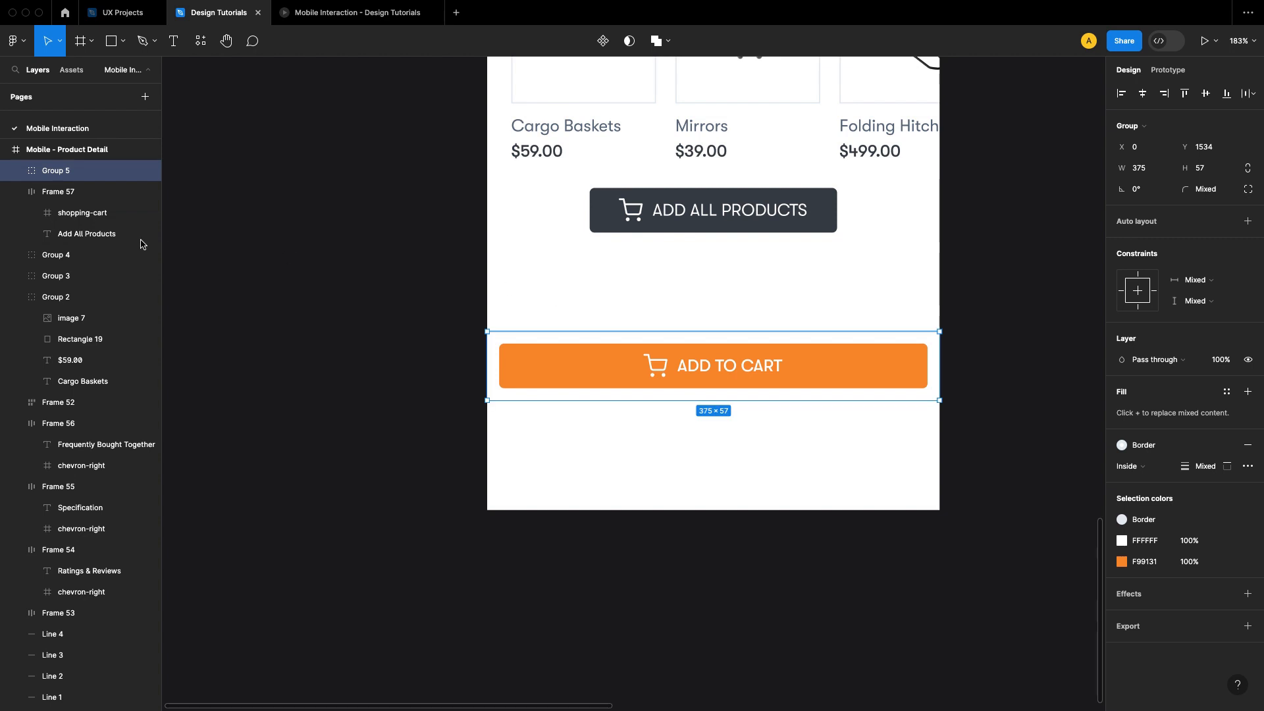
double_click(56, 173)
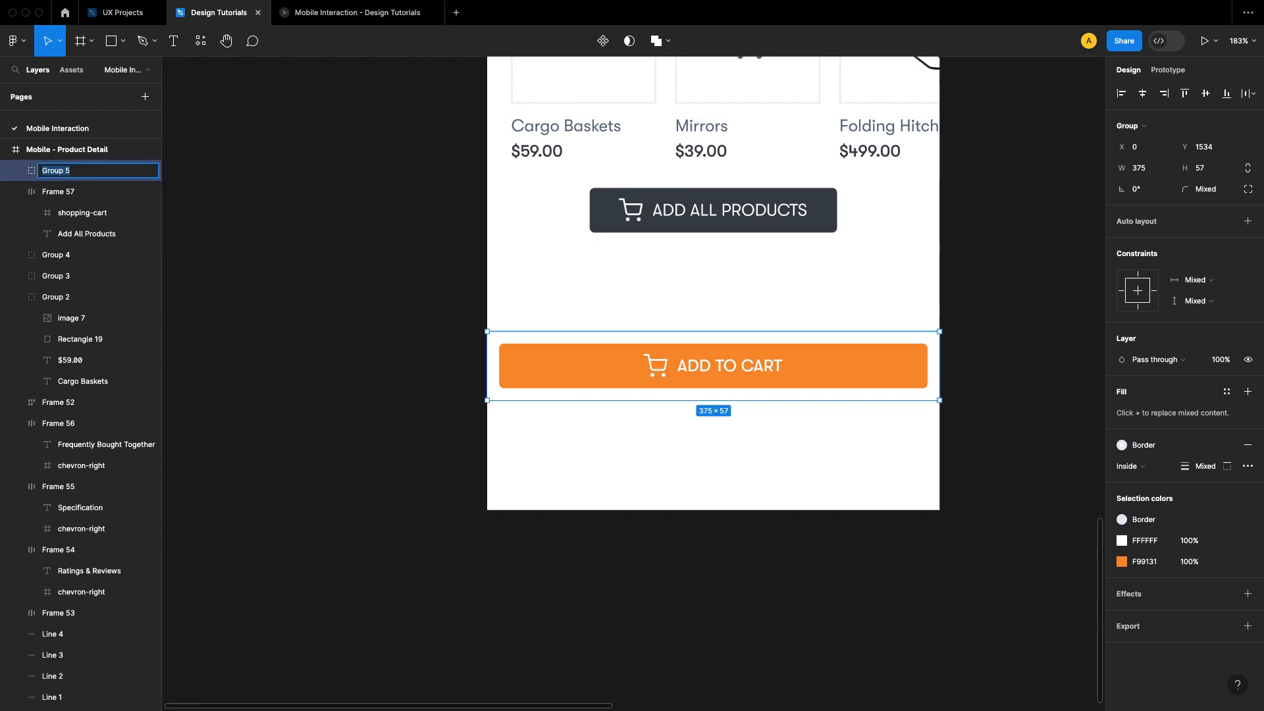
text(Primary Button)
key(Return)
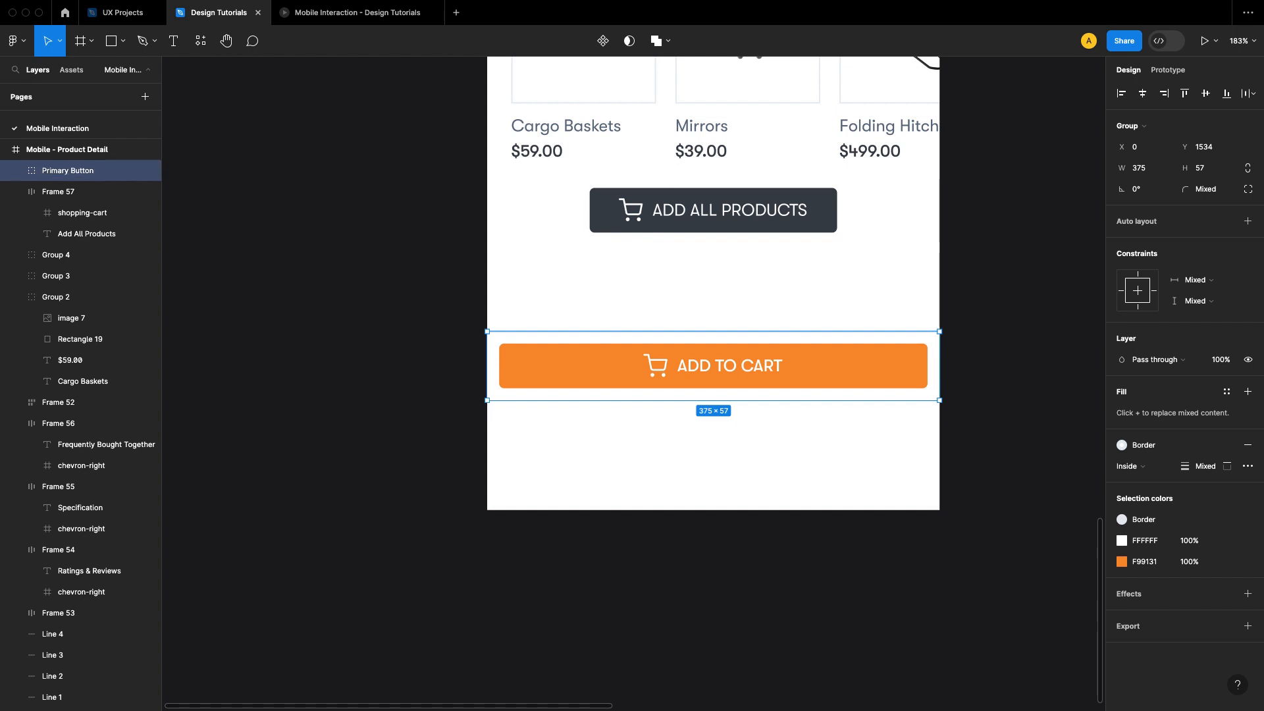
Step: Move the Primary Button group up to 30 px below the Add All Products button, at Y 1482
click(836, 548)
click(777, 367)
click(989, 378)
click(846, 370)
key(alt)
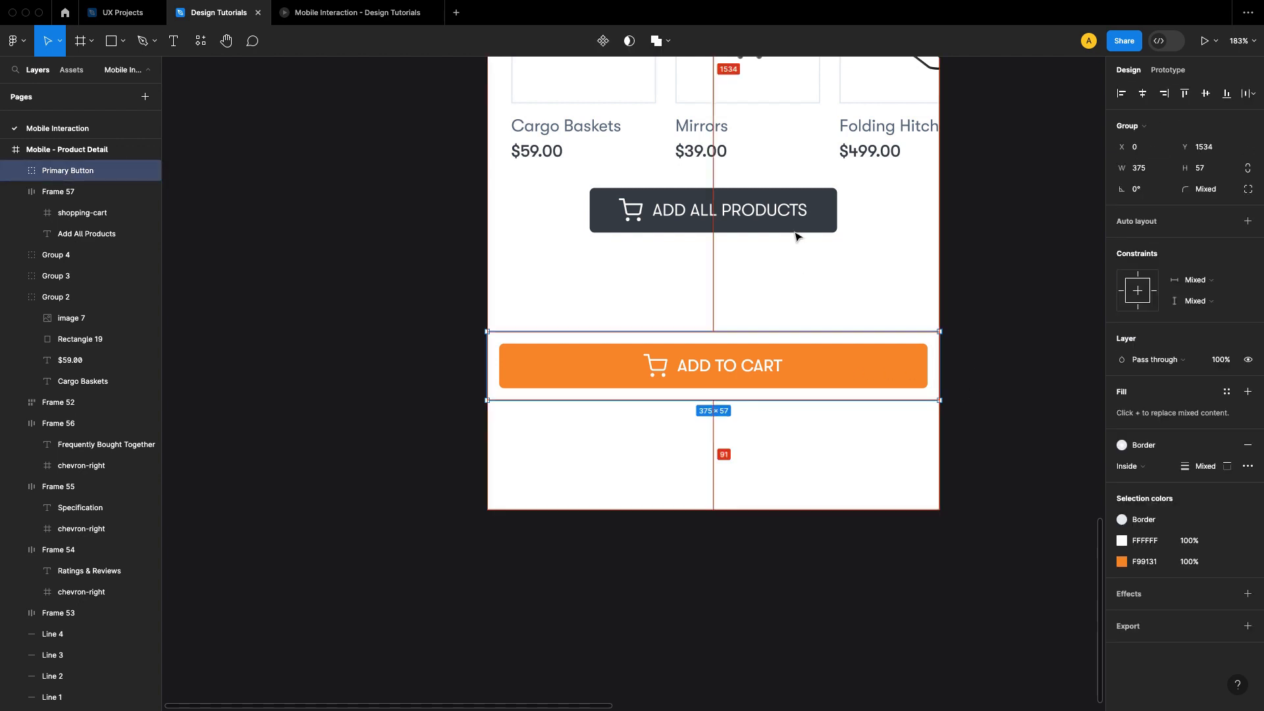
key(shift+Up)
key(shift+Up)
key(shift+Up)
key(shift+Up)
key(Up)
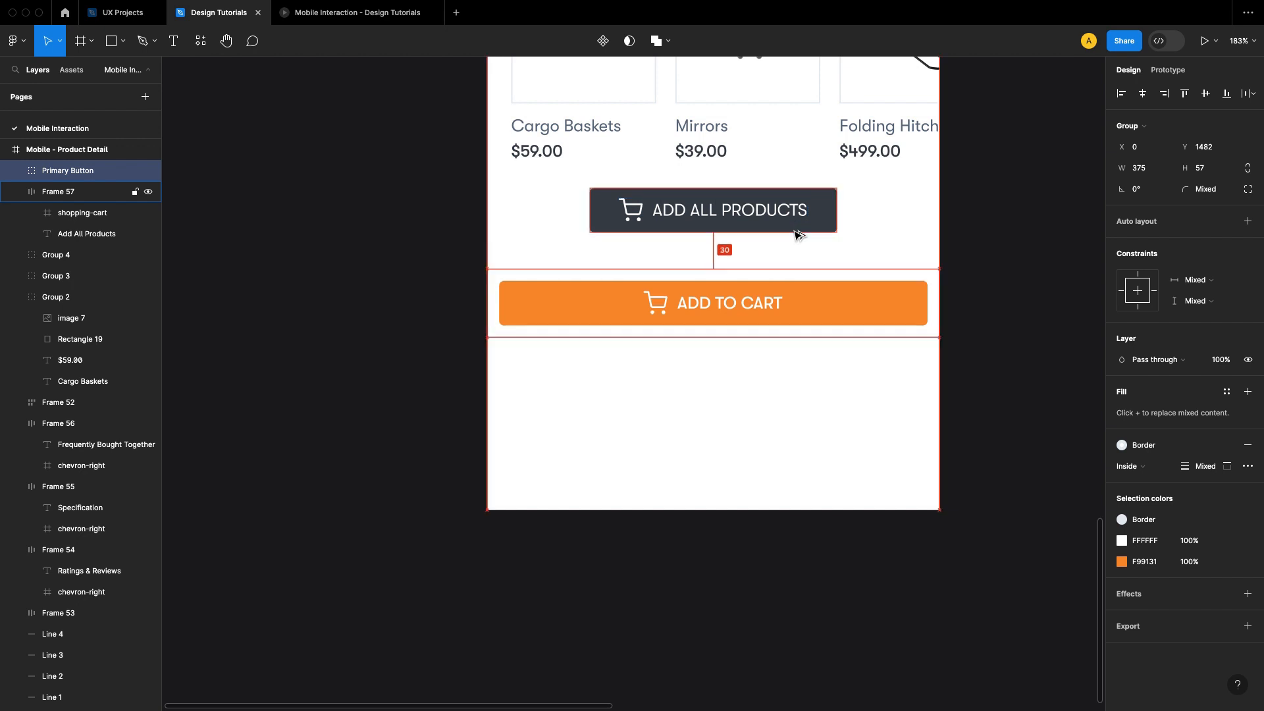
key(shift+Up)
click(1016, 311)
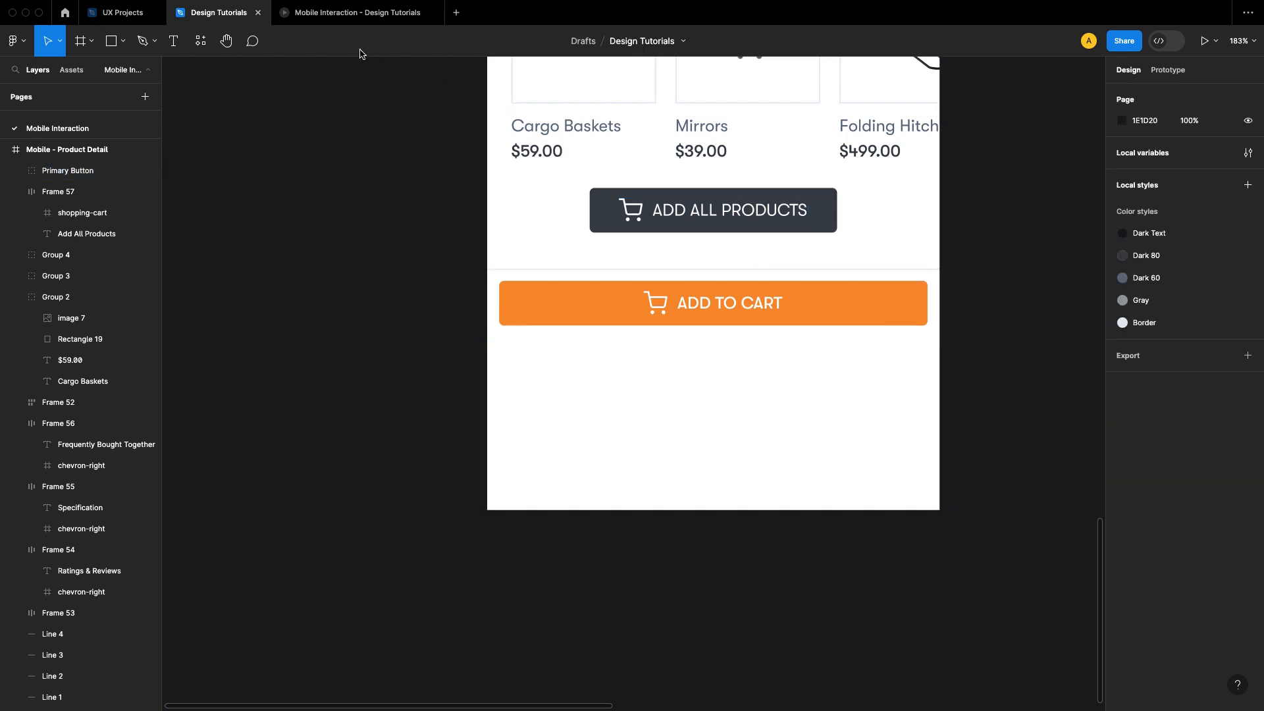
Step: Check the screen in the prototype preview and shorten the product detail frame to end at the bottom bar's lower edge
click(359, 13)
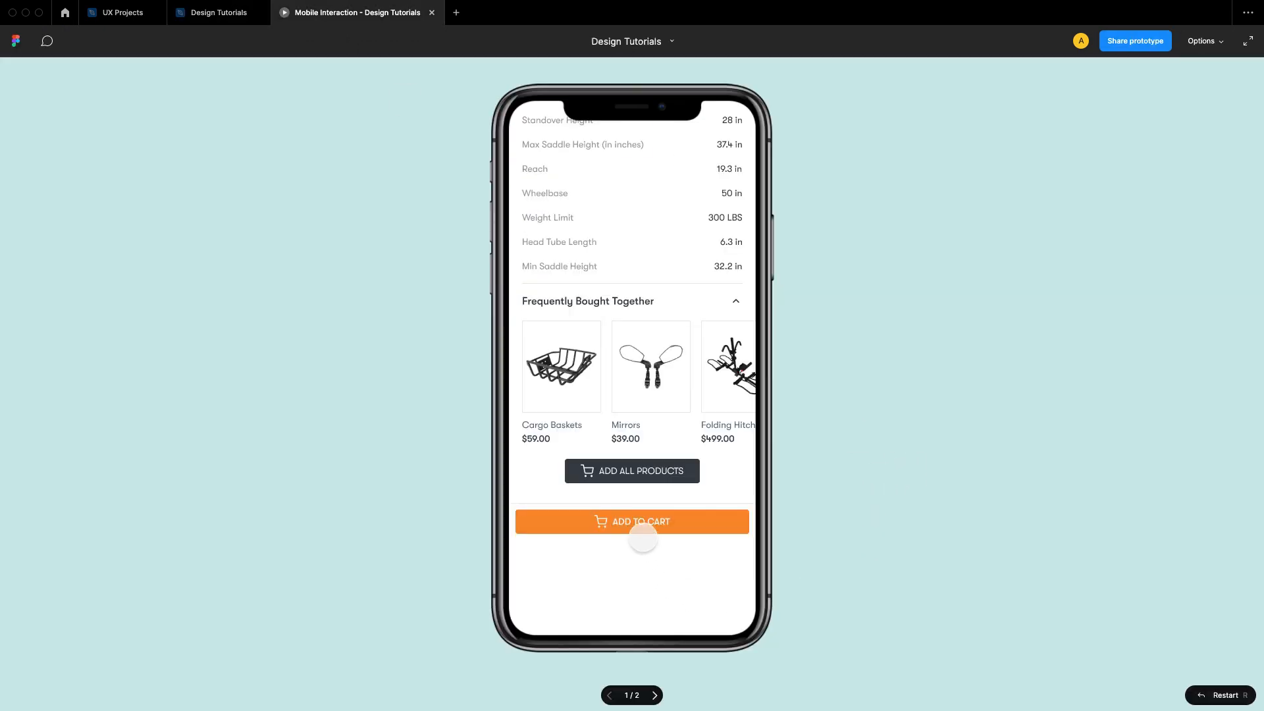
click(218, 13)
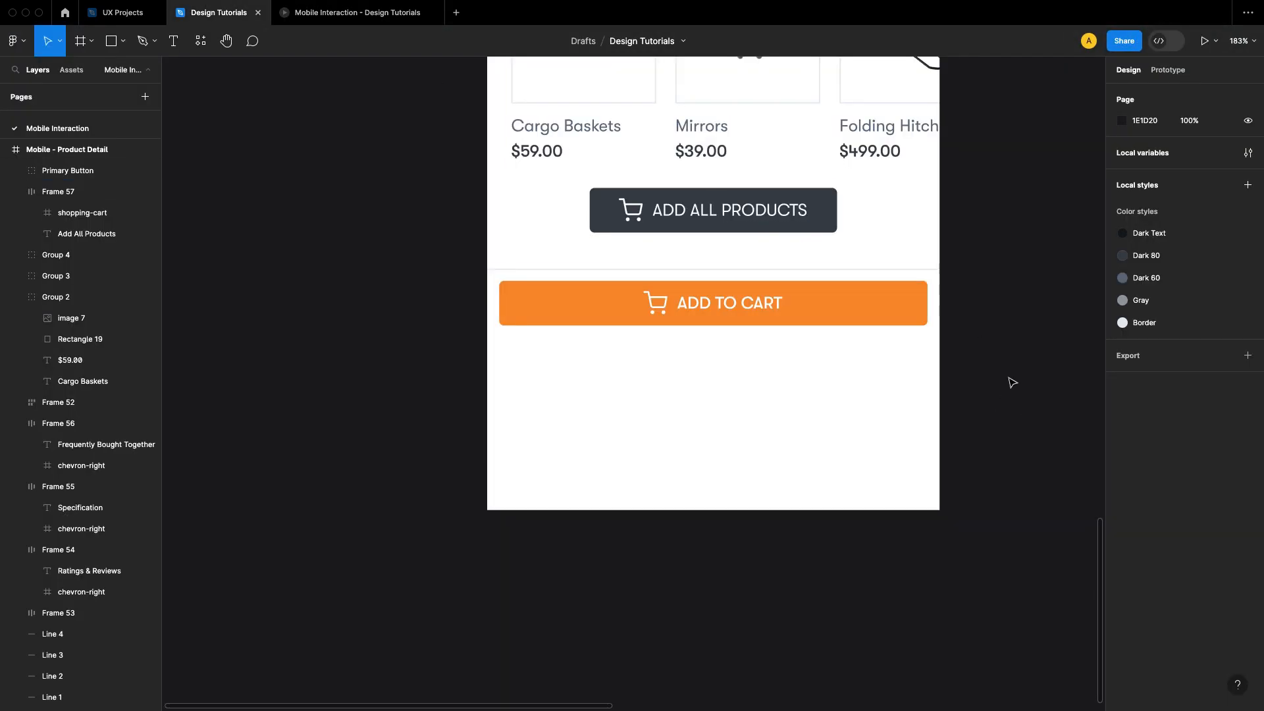
drag(1010, 378, 957, 429)
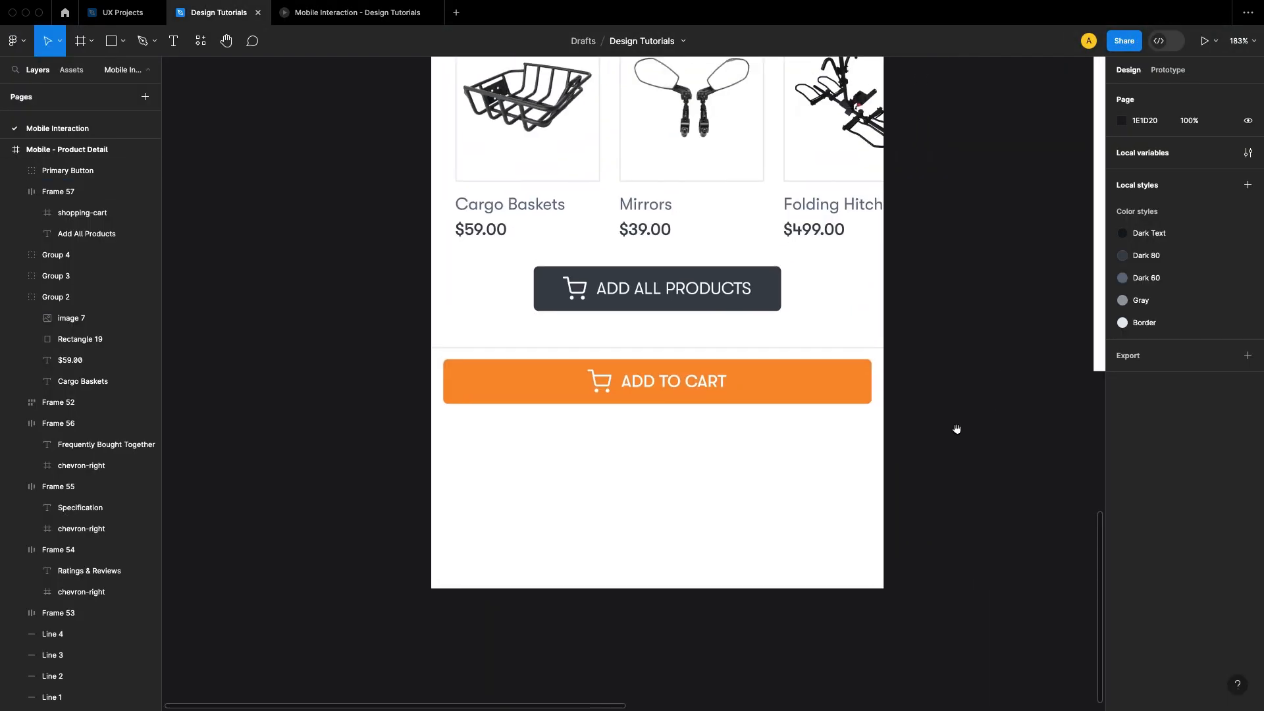
right_click(846, 536)
click(445, 578)
drag(517, 588, 526, 420)
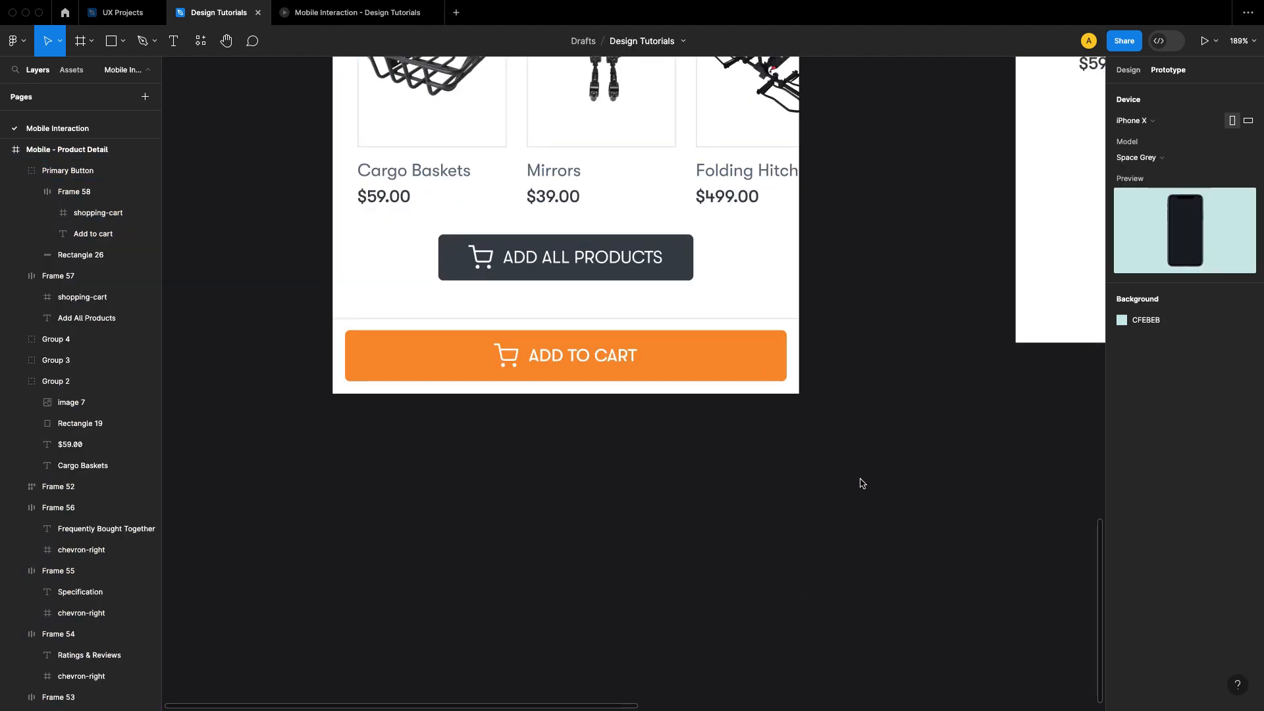
Step: Set the Primary Button group's scroll position to Fixed (stay in place) and review its constraints
scroll(719, 465, up, 2)
scroll(762, 531, down, 1)
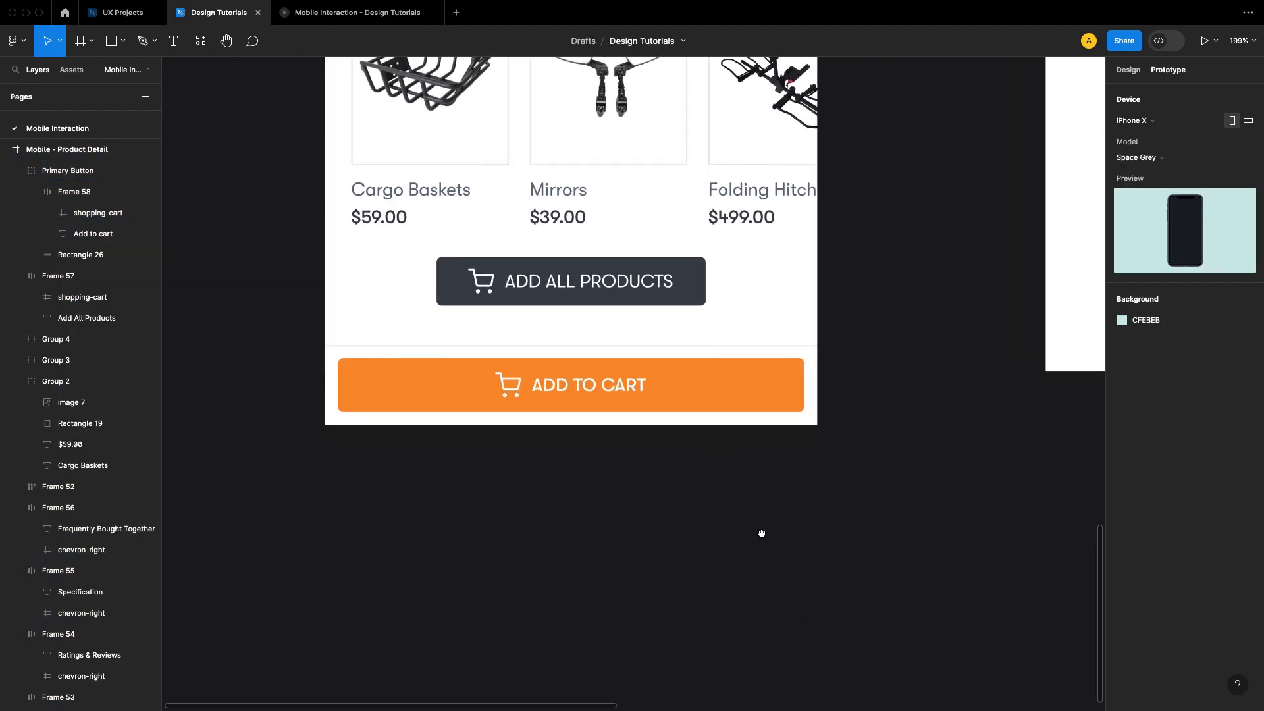
click(706, 394)
click(706, 394)
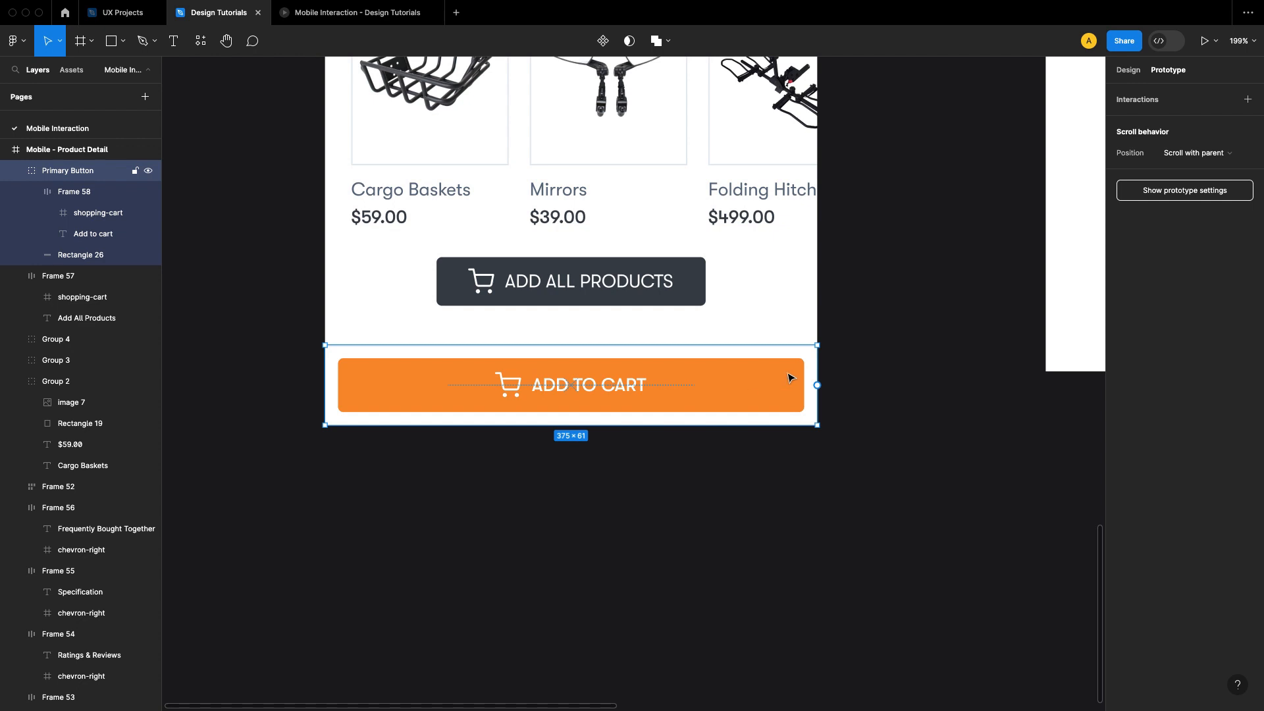
click(1220, 155)
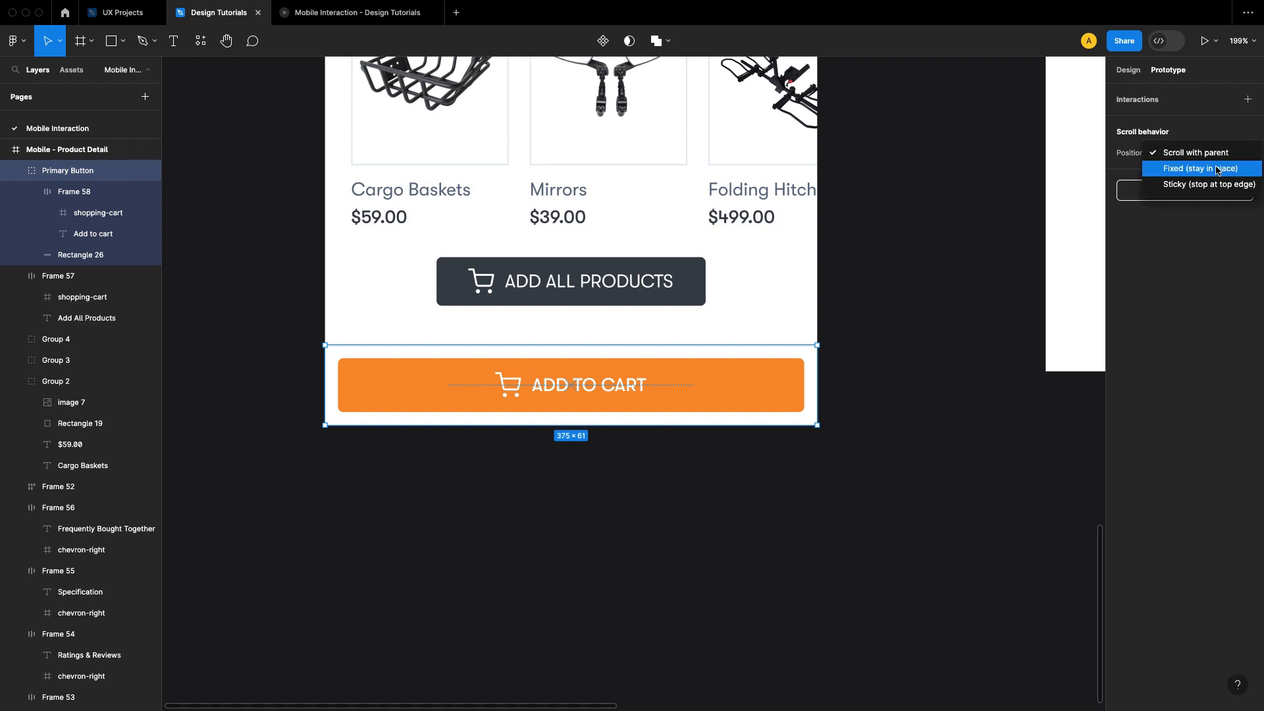
click(1218, 168)
click(1128, 74)
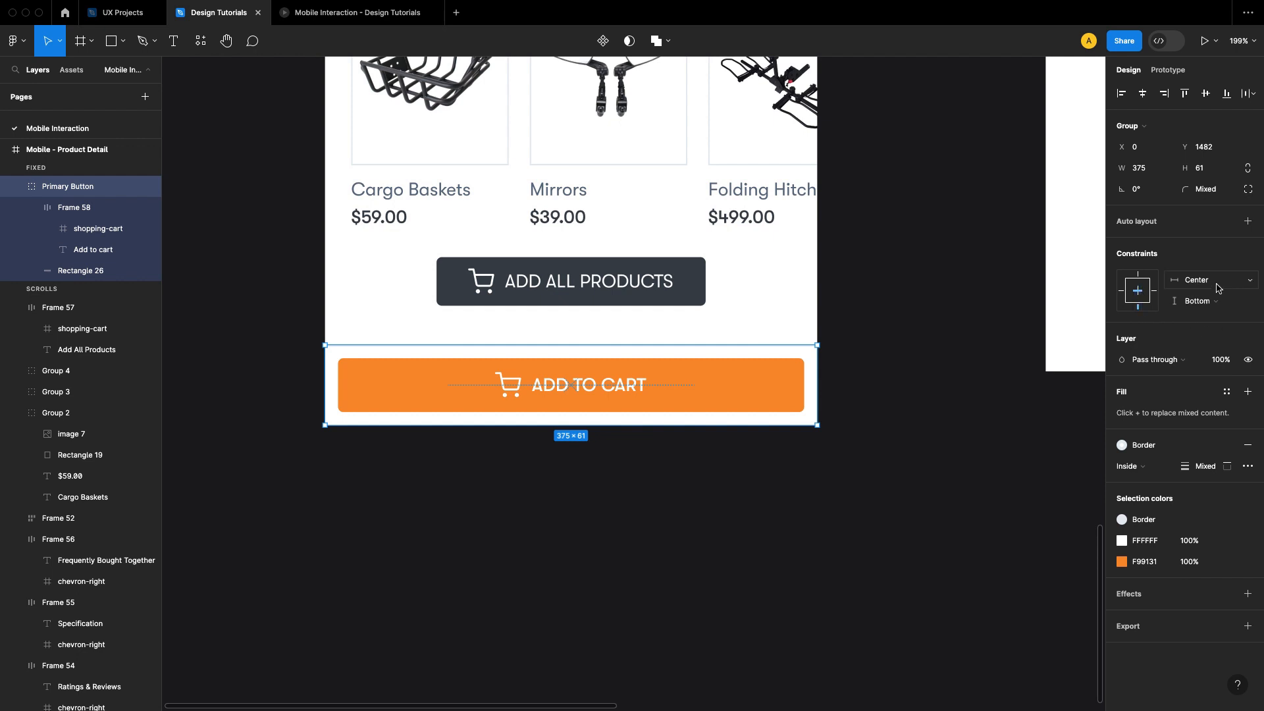
click(755, 480)
Step: Scroll through the product detail prototype to check how the Add to cart bar behaves
key(super+alt+Return)
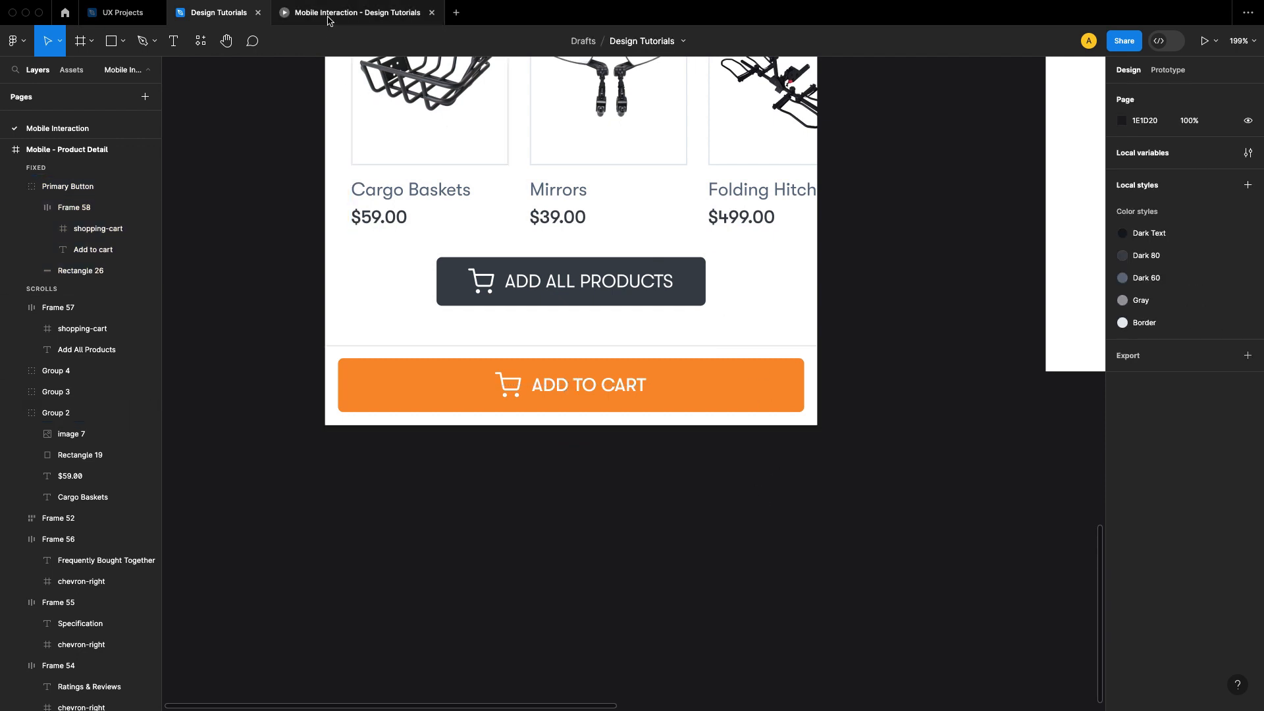
scroll(675, 468, down, 7)
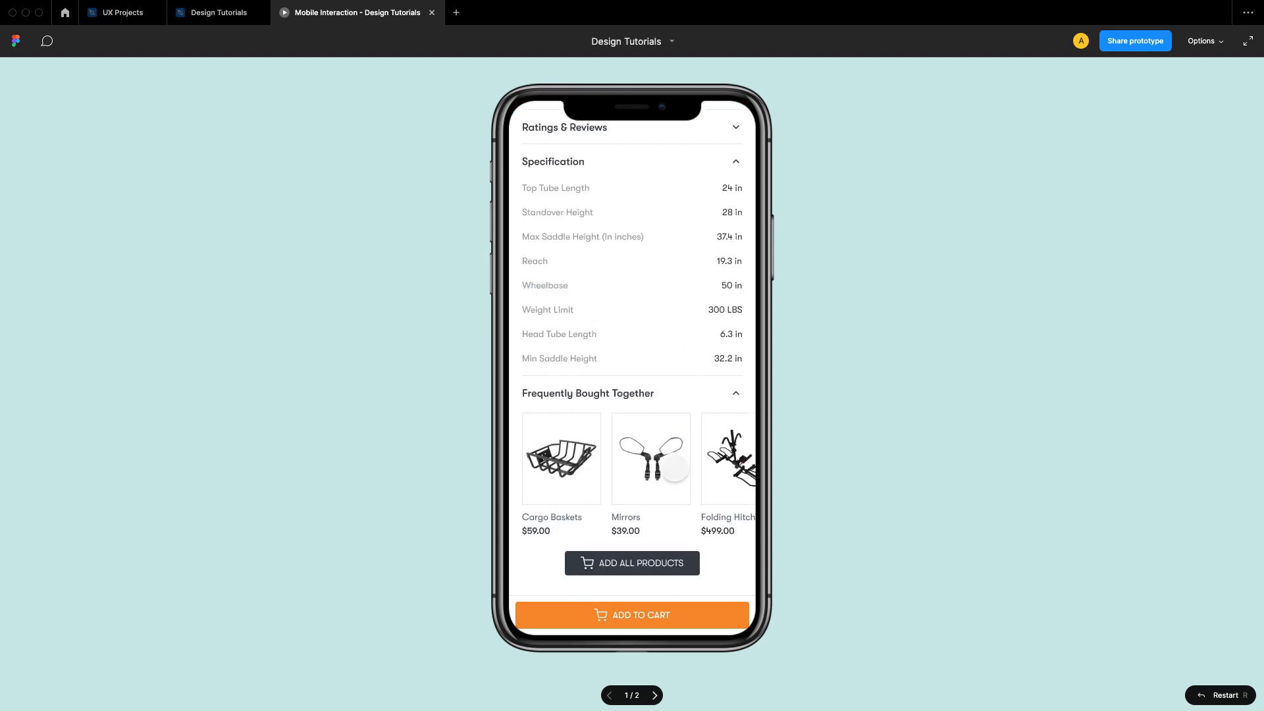
scroll(675, 469, up, 7)
scroll(675, 469, down, 7)
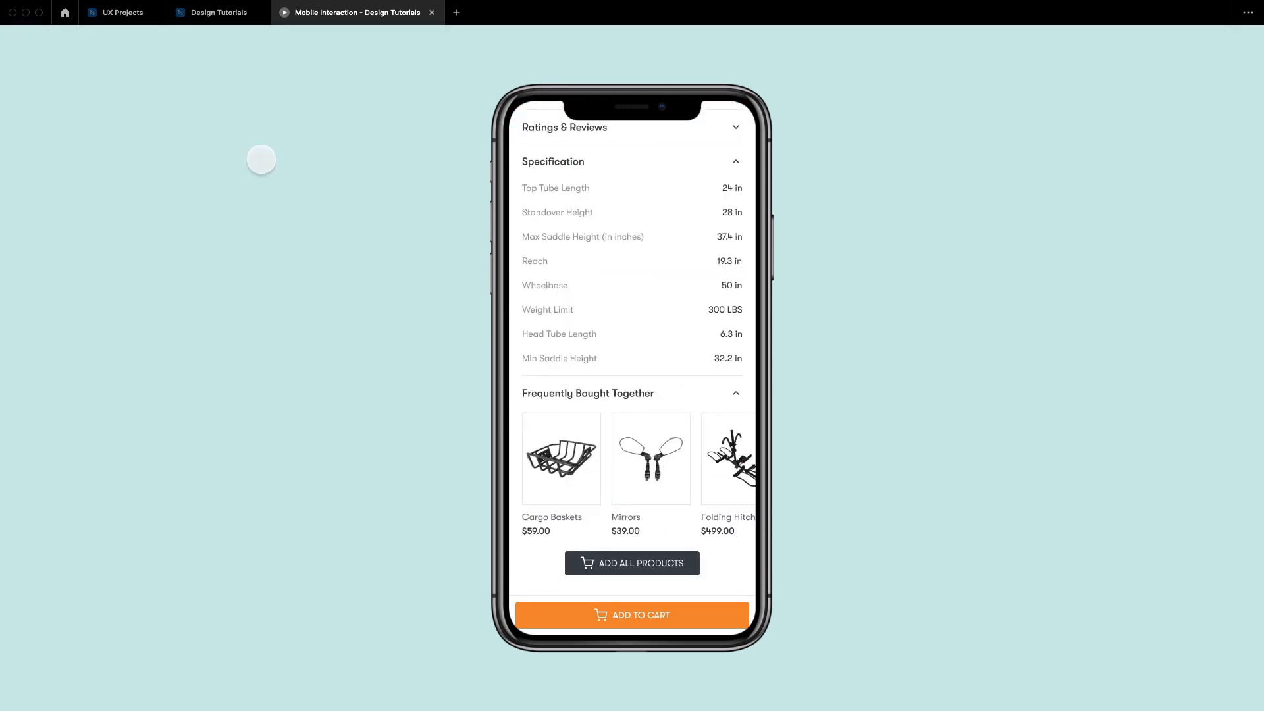
click(218, 12)
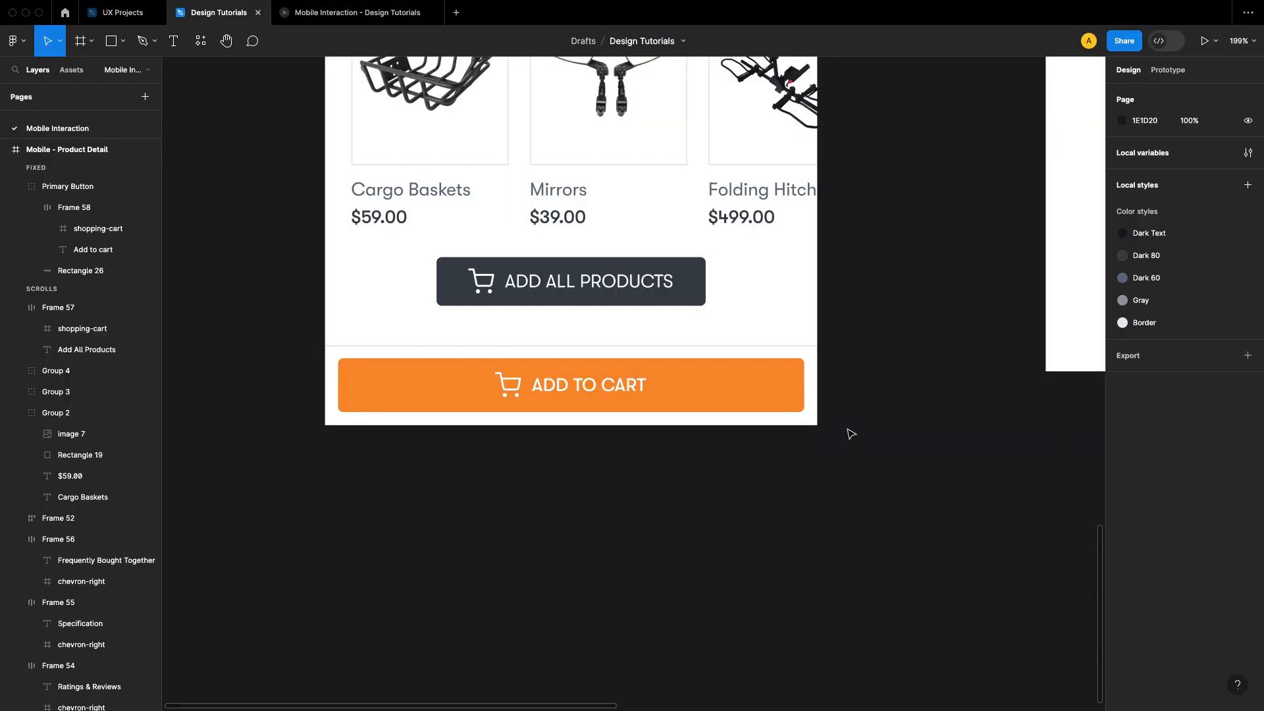
Step: Set the white bottom bar's height to 71, extending it upward to Y 1472
click(814, 365)
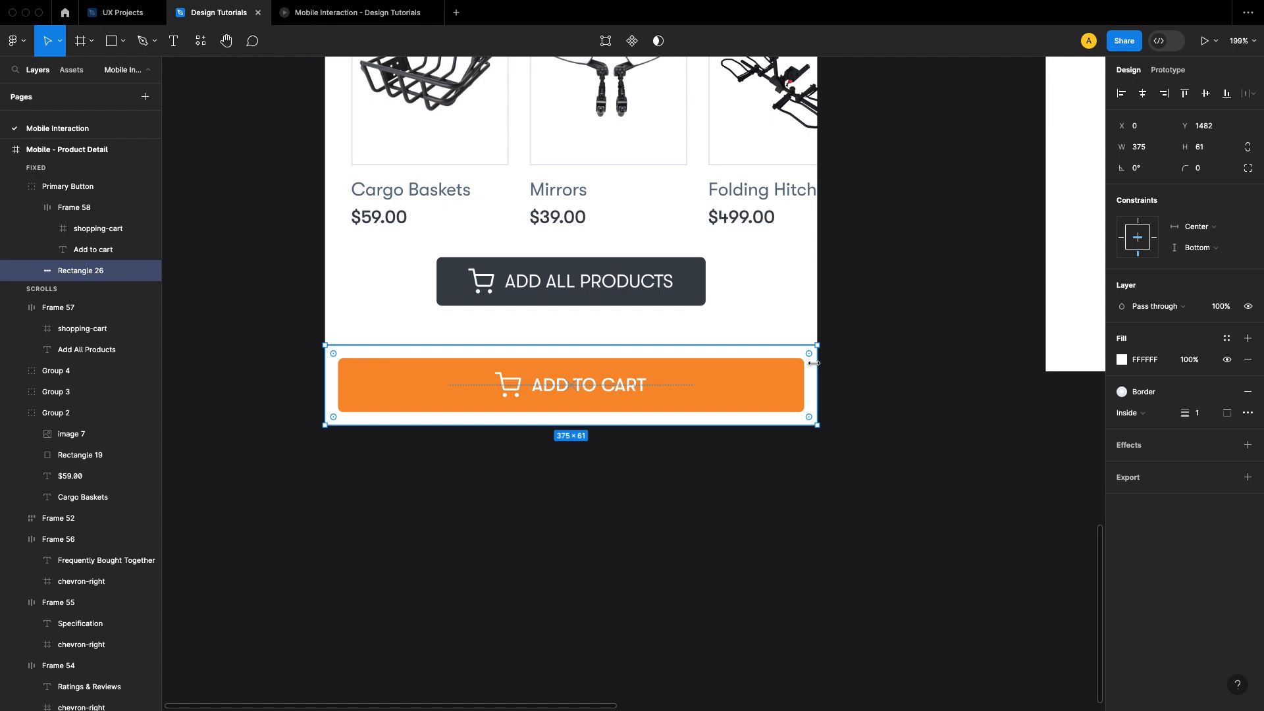
click(1218, 151)
key(shift+Up)
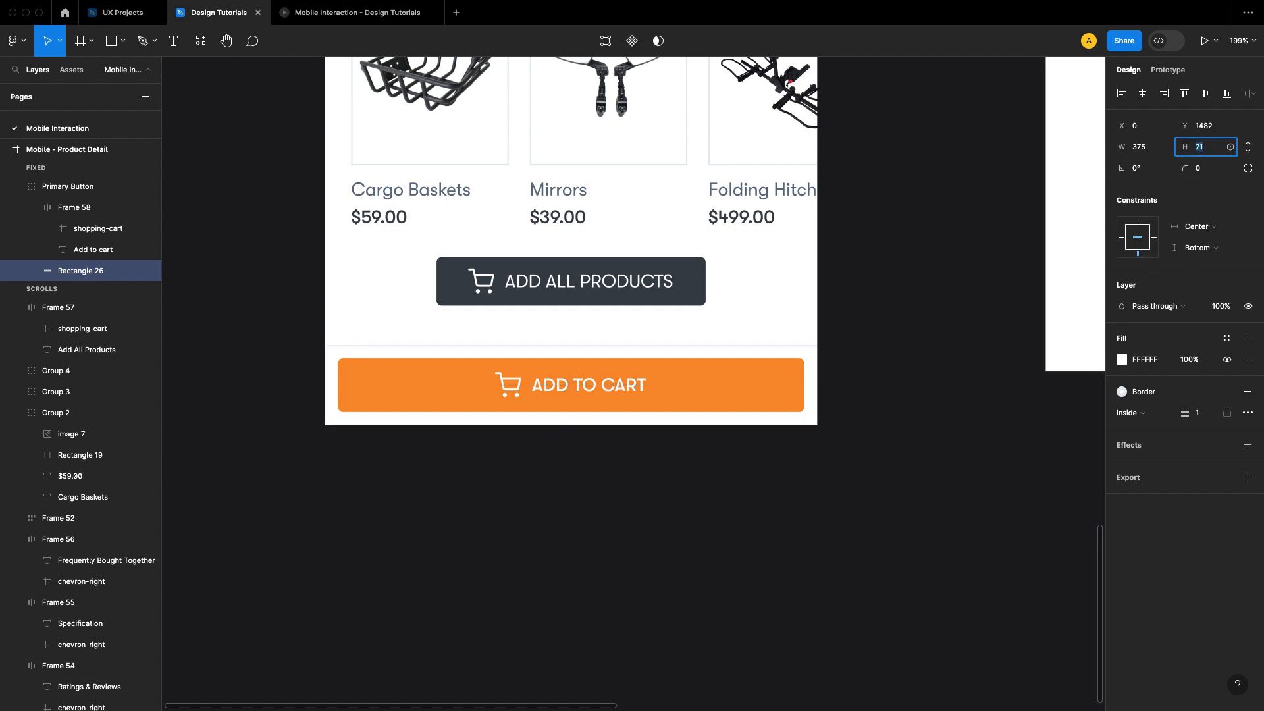
key(Return)
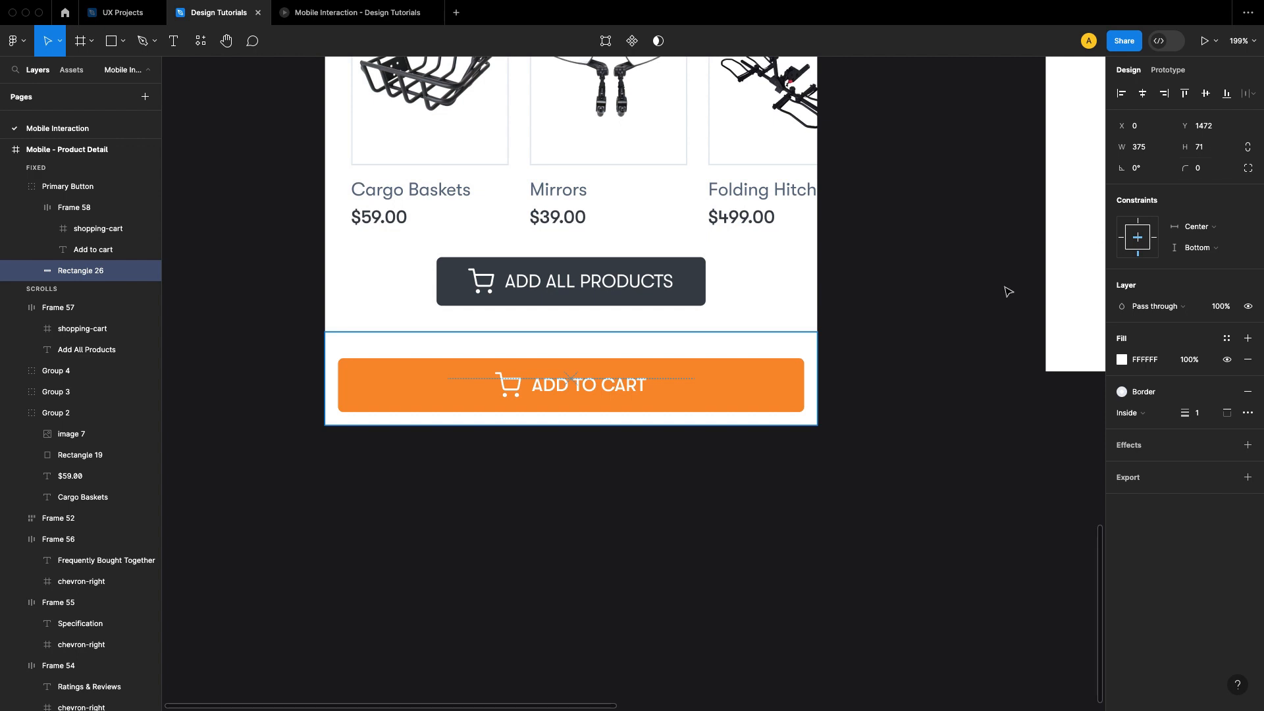
Step: Move the Add to cart button up 10 px to Y 1482 and reduce its width to 345
click(735, 373)
double_click(736, 371)
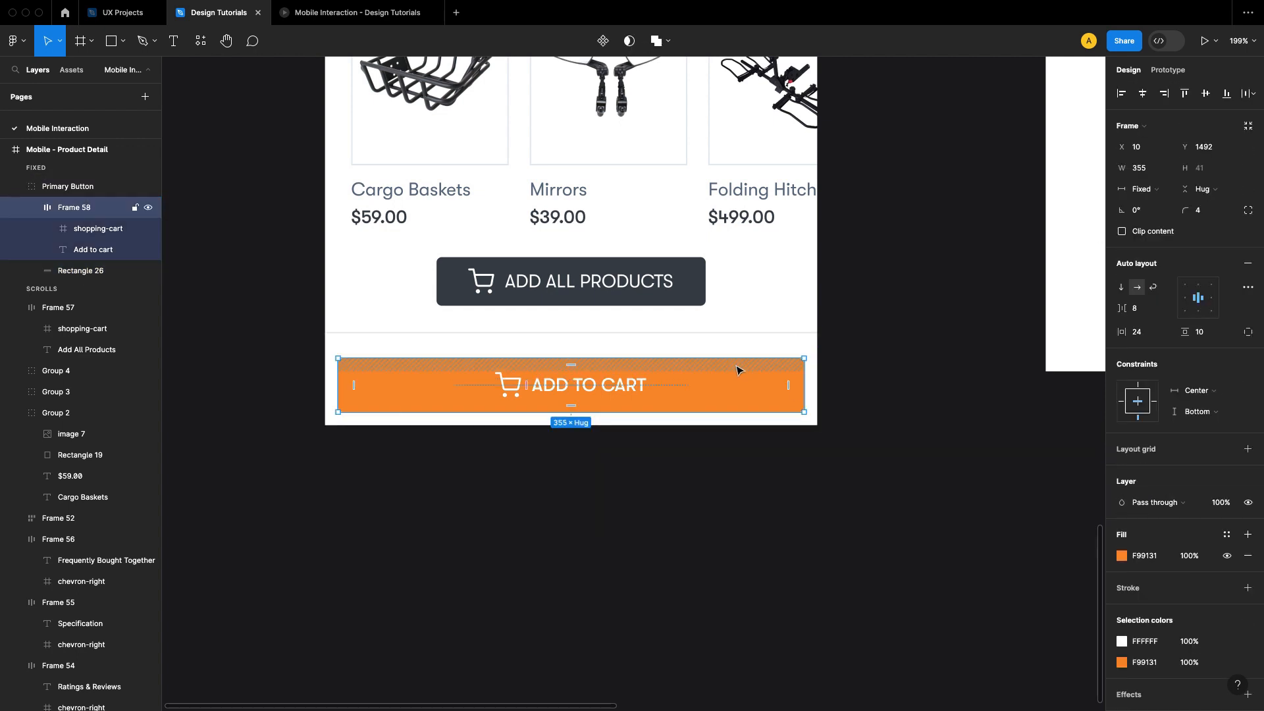
key(shift+Up)
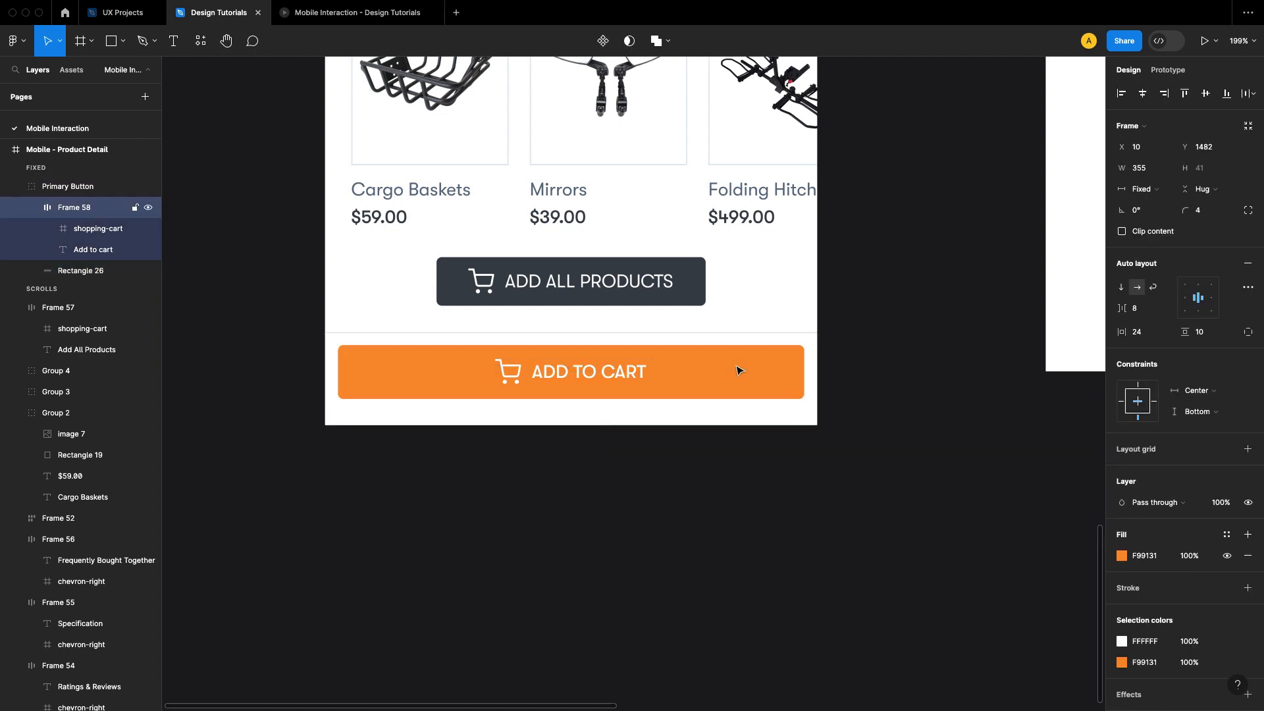
click(1153, 173)
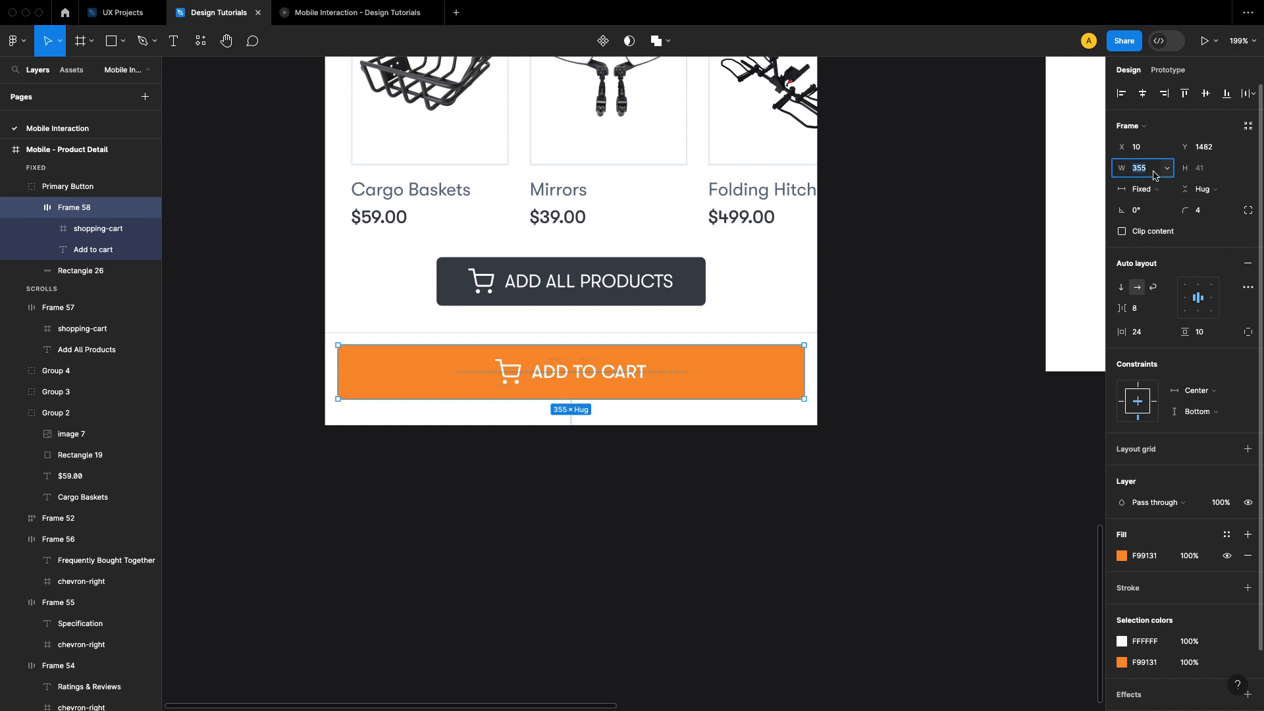
key(shift+Down)
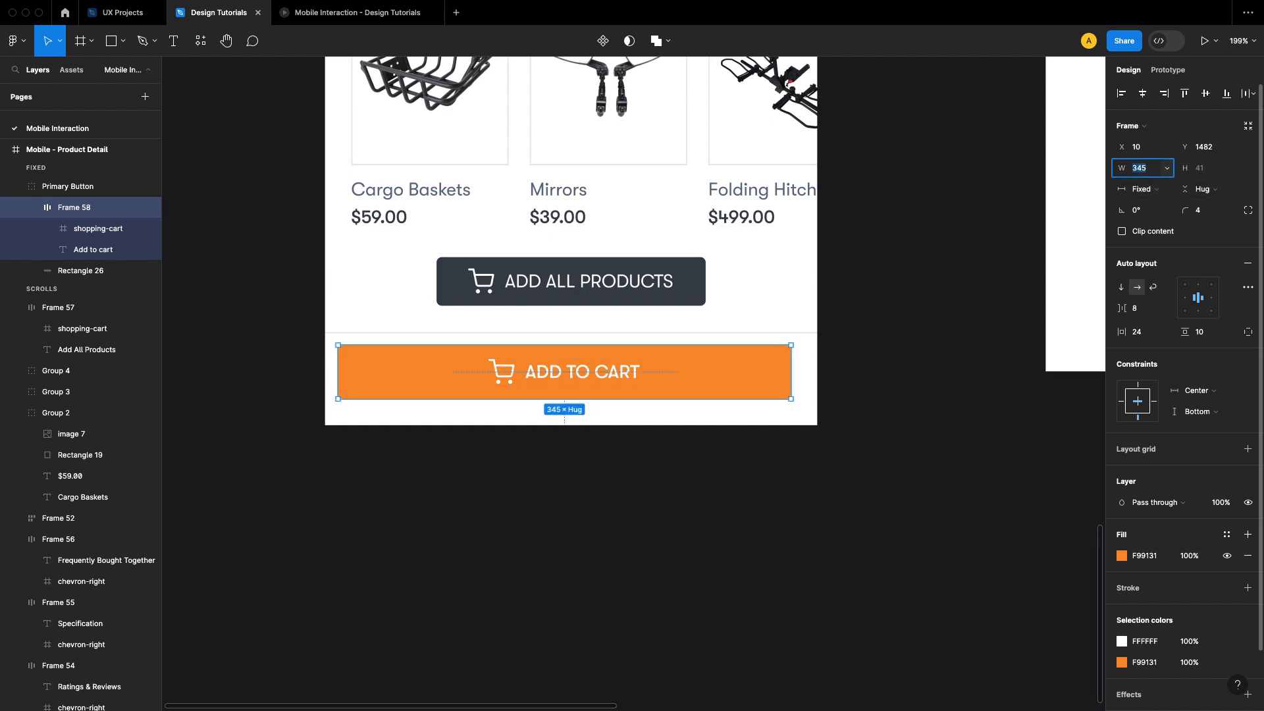
Step: Reduce the Add to cart button's width to 335 and center it horizontally in the white bar at X 20
key(shift+Down)
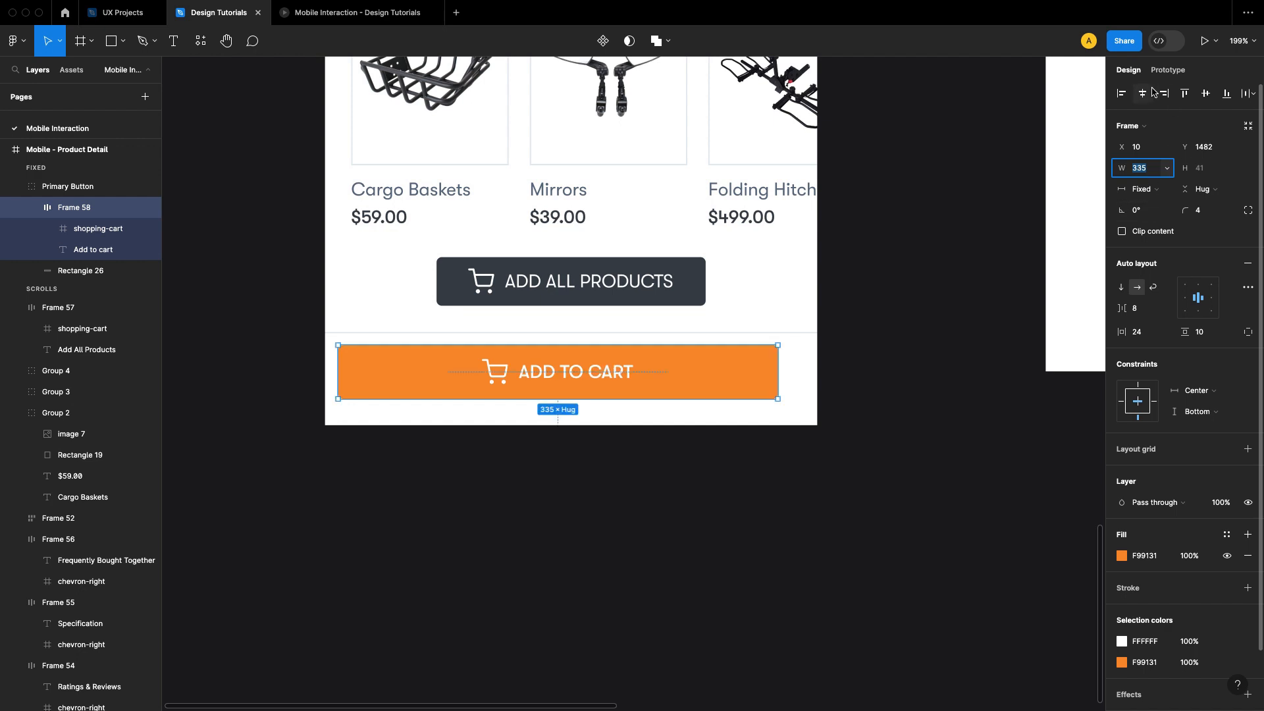
click(941, 431)
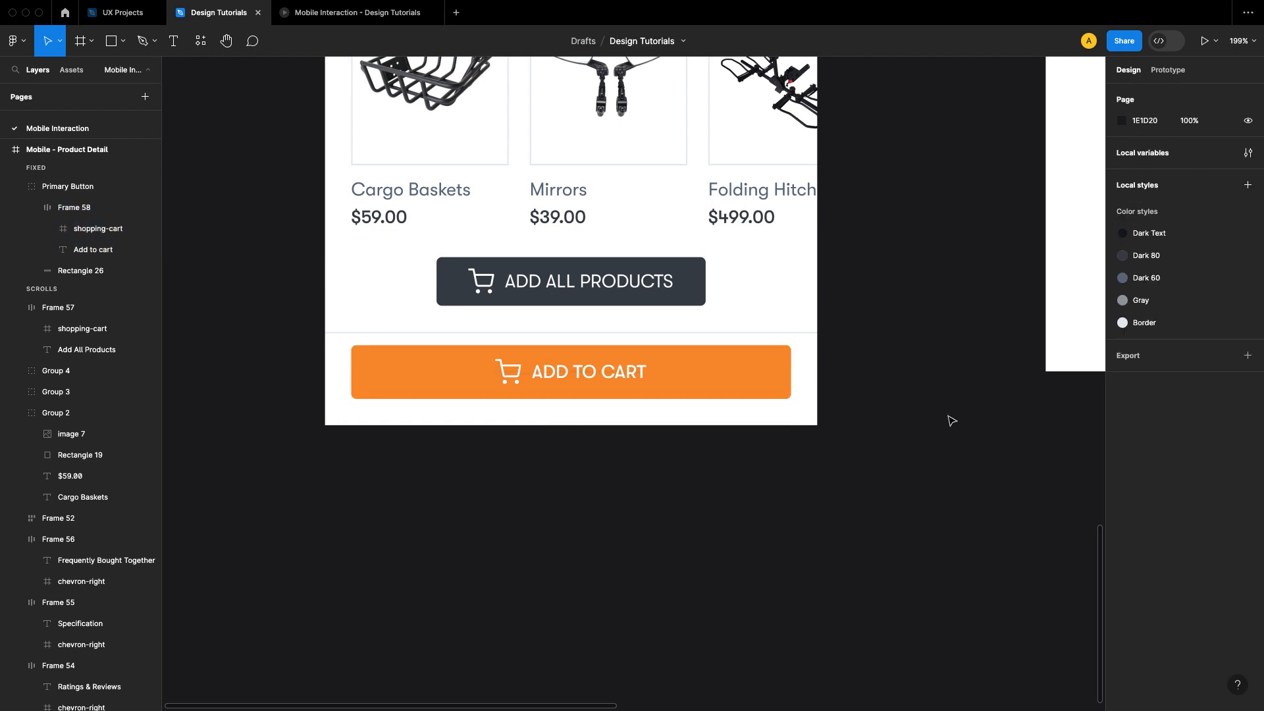
Step: Scroll the product detail prototype up and down to check the resized Add to cart button and its bar
click(349, 16)
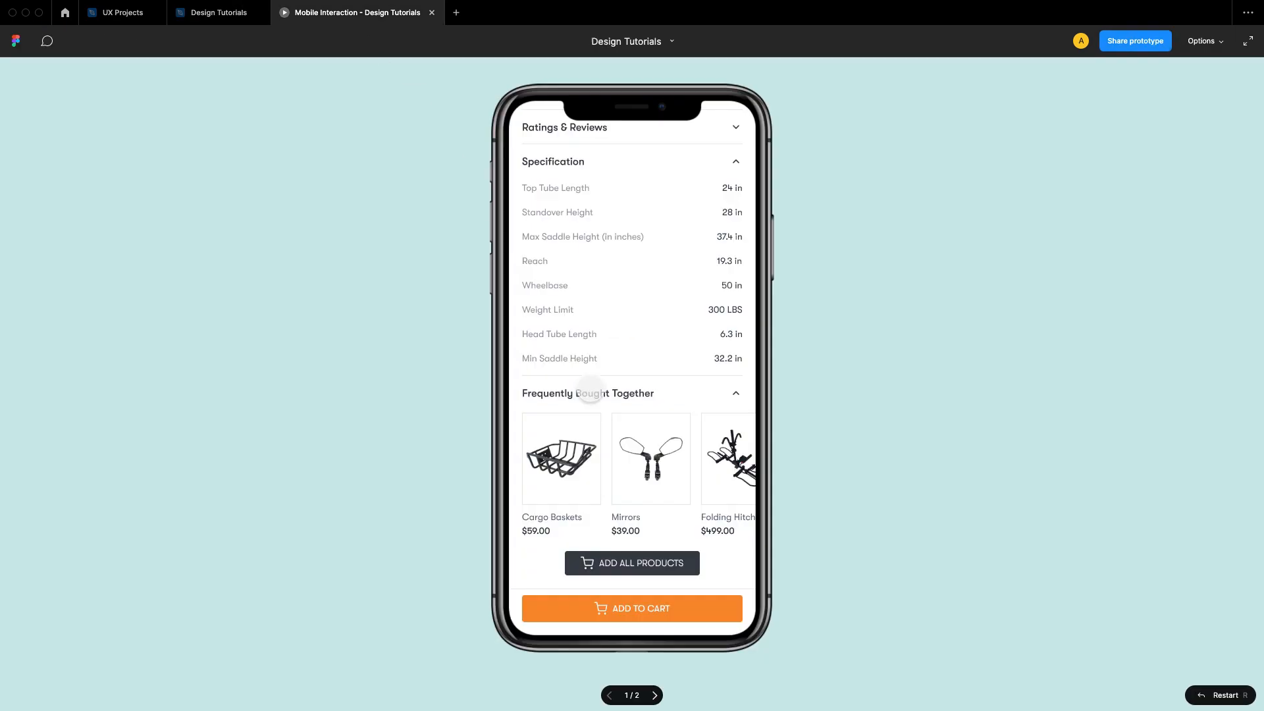
scroll(652, 445, up, 10)
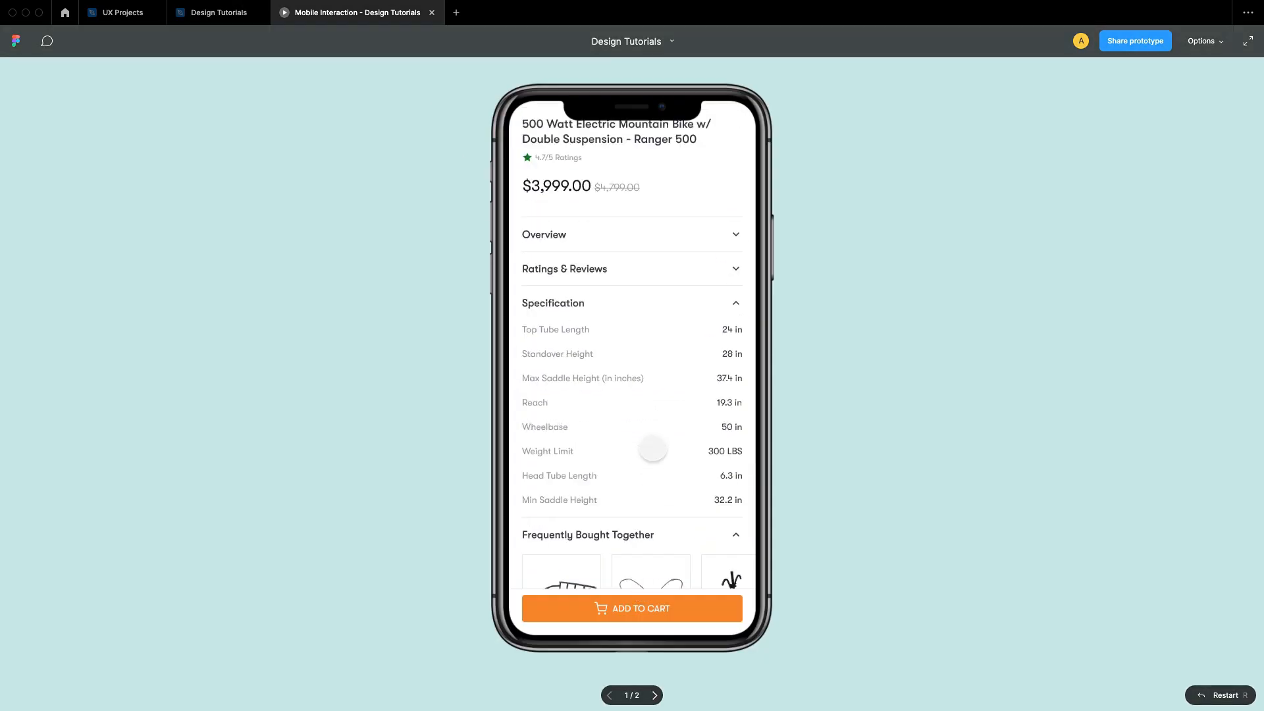
scroll(668, 512, down, 10)
scroll(668, 512, up, 10)
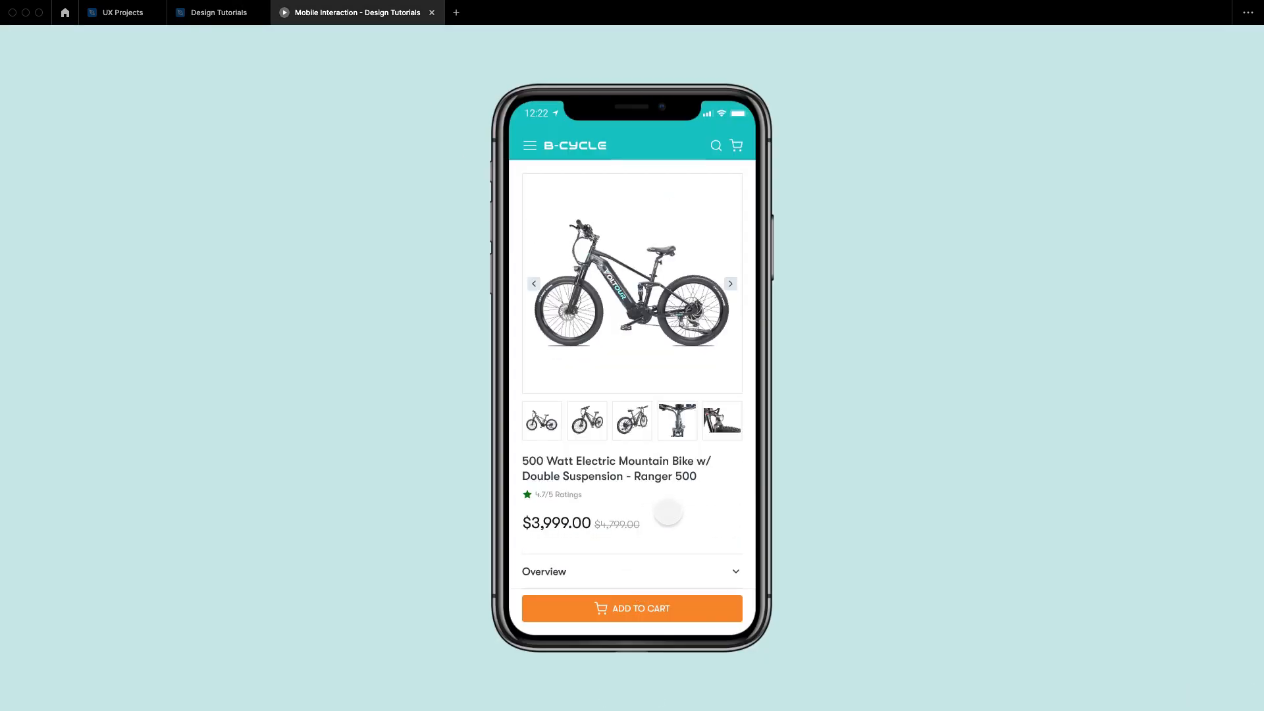
scroll(668, 511, down, 10)
scroll(668, 511, up, 10)
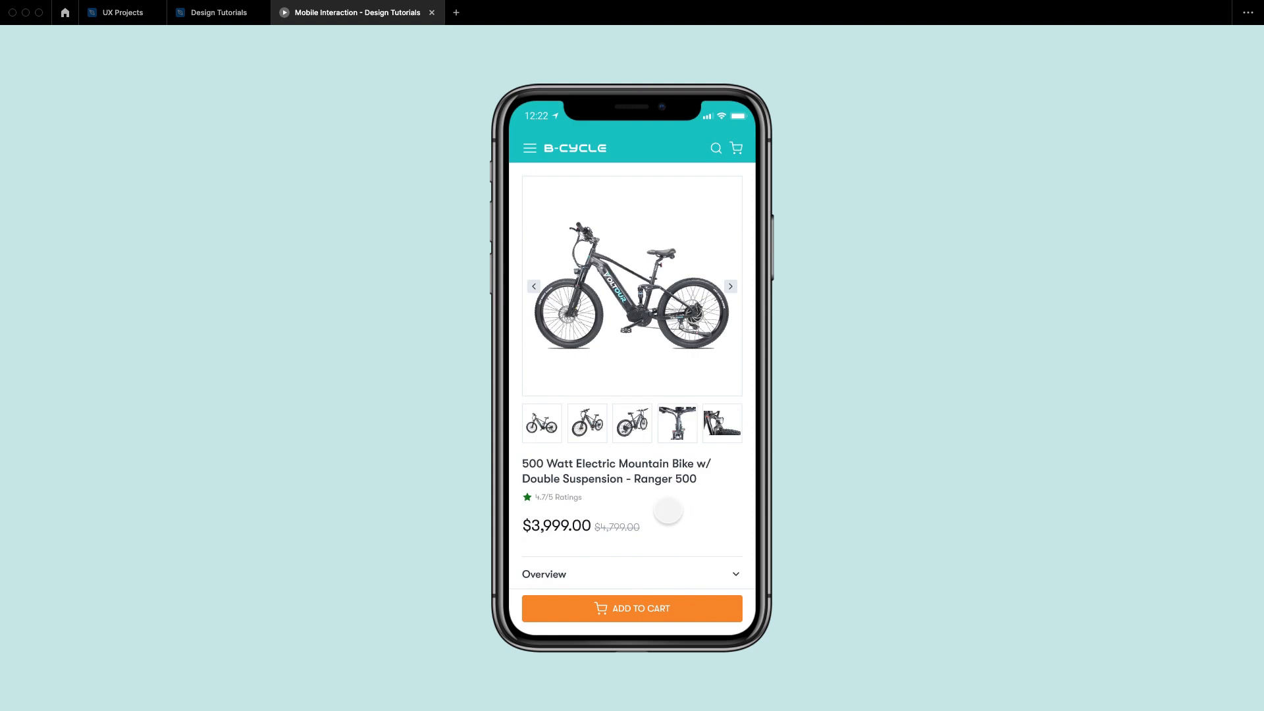
Step: Move the Add to cart button and its white bar down together 4 px, placing the bar at Y 1476, and preview the prototype
click(209, 13)
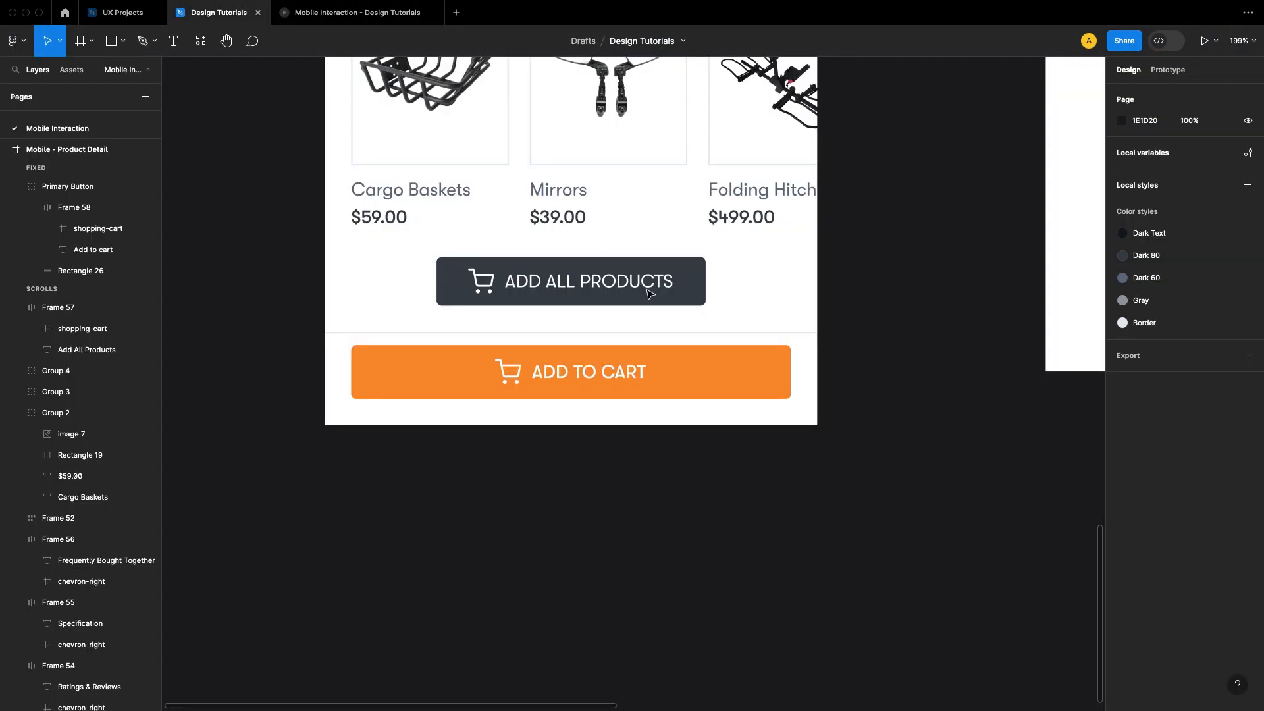
click(806, 413)
double_click(754, 391)
shift+click(807, 420)
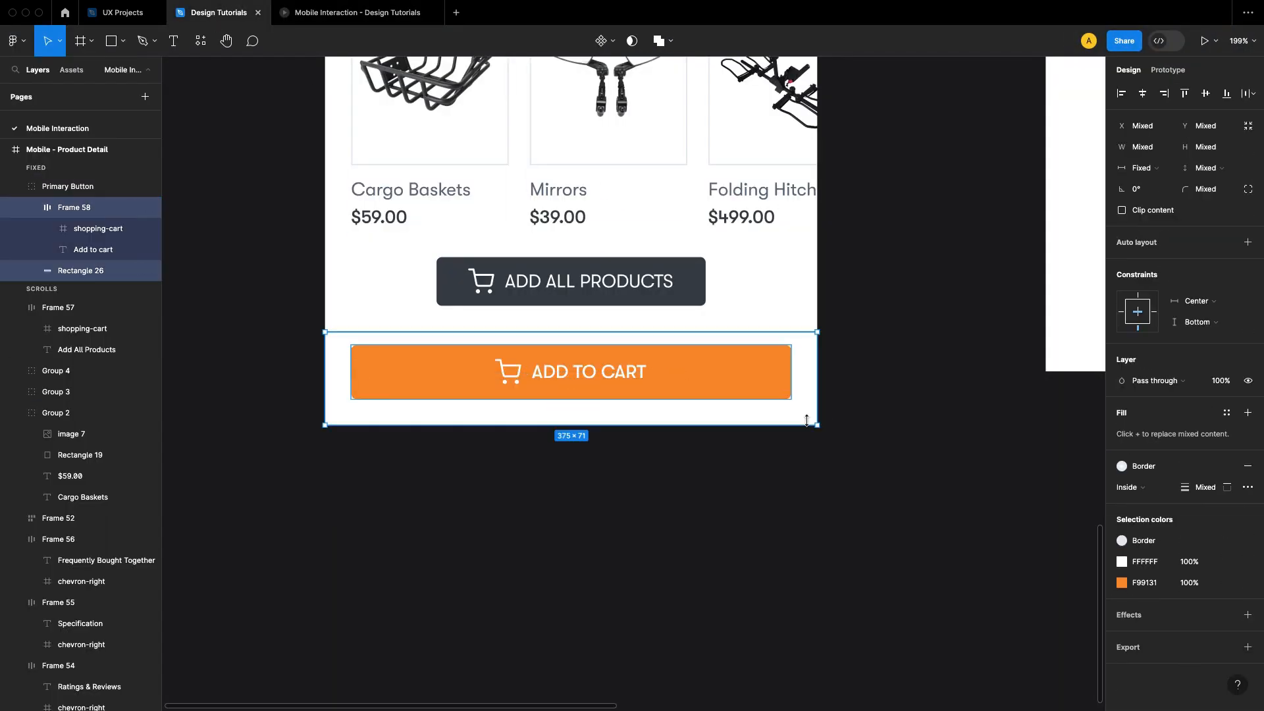
drag(807, 420, 812, 425)
click(368, 15)
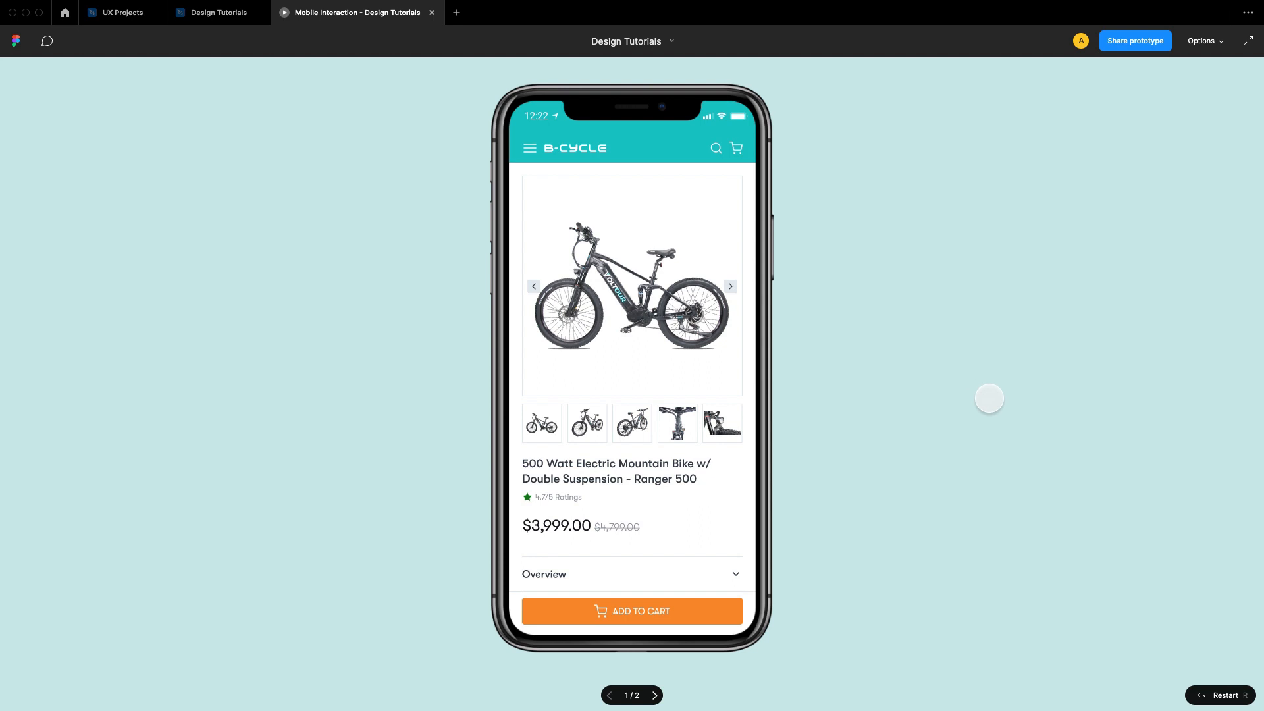
Step: Set the Add to cart button's corner radius to 34 in the design file
click(225, 18)
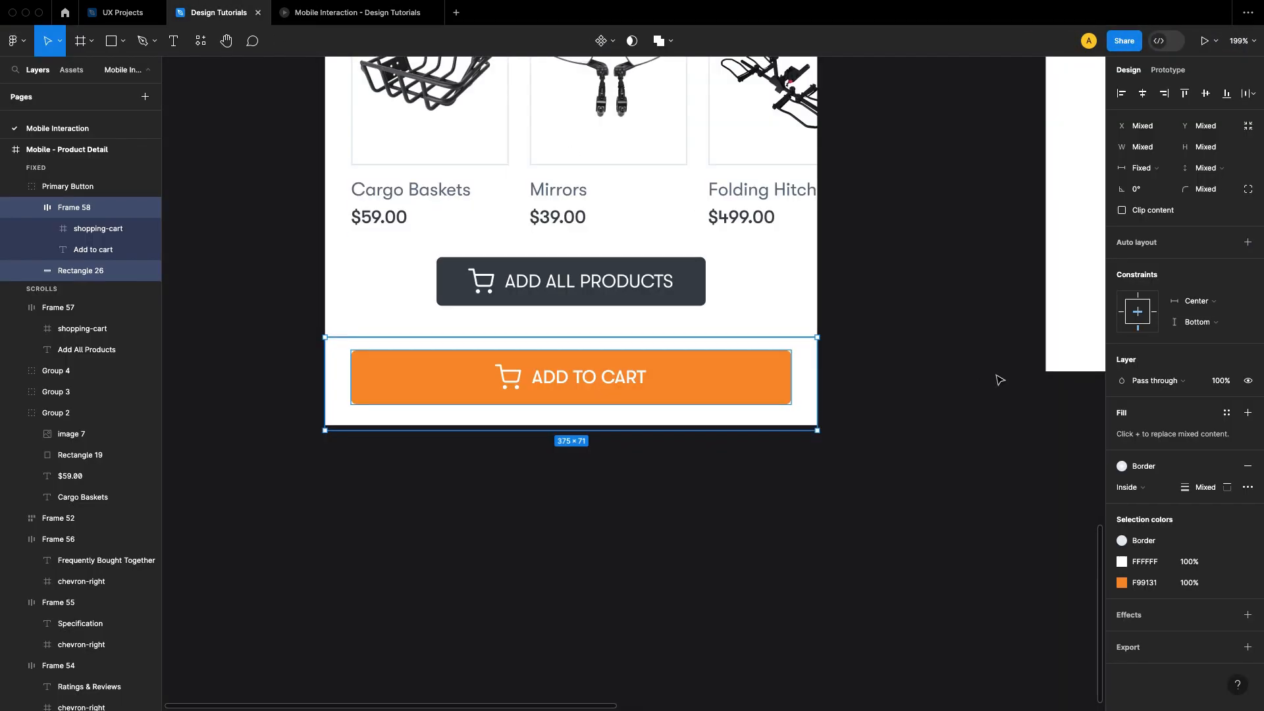
click(742, 392)
double_click(742, 393)
click(1209, 216)
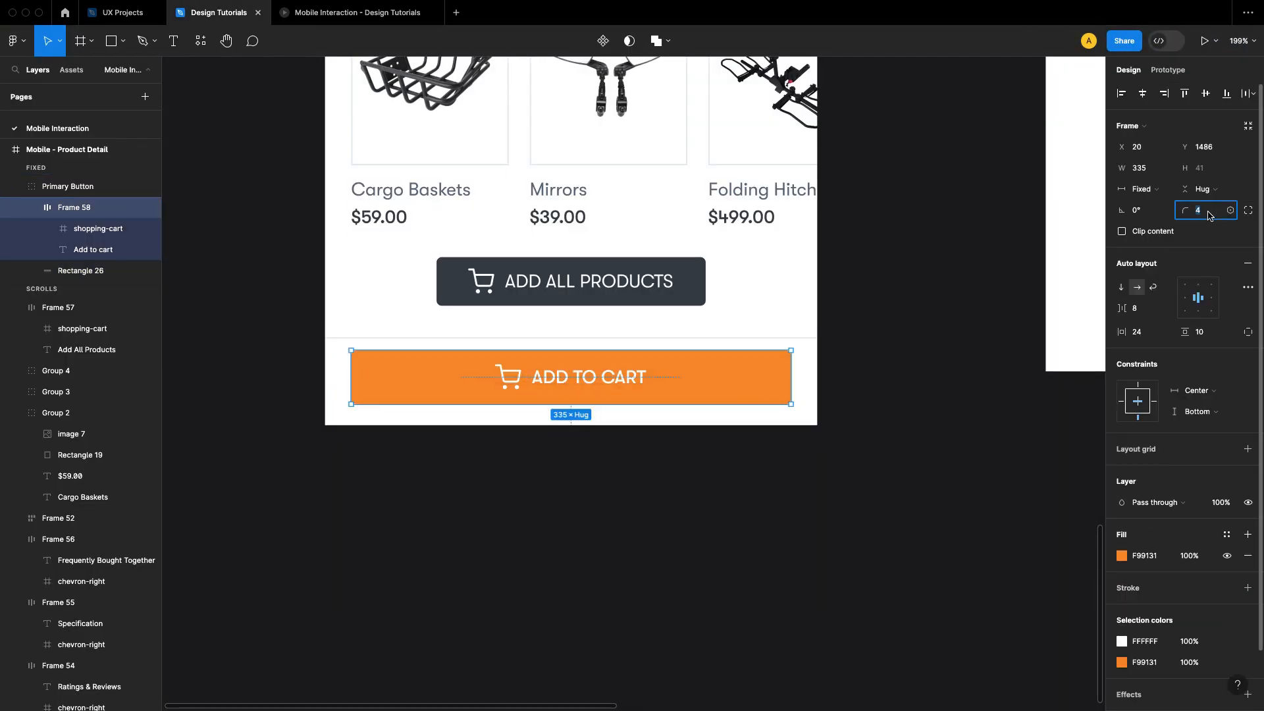
text(34)
key(Return)
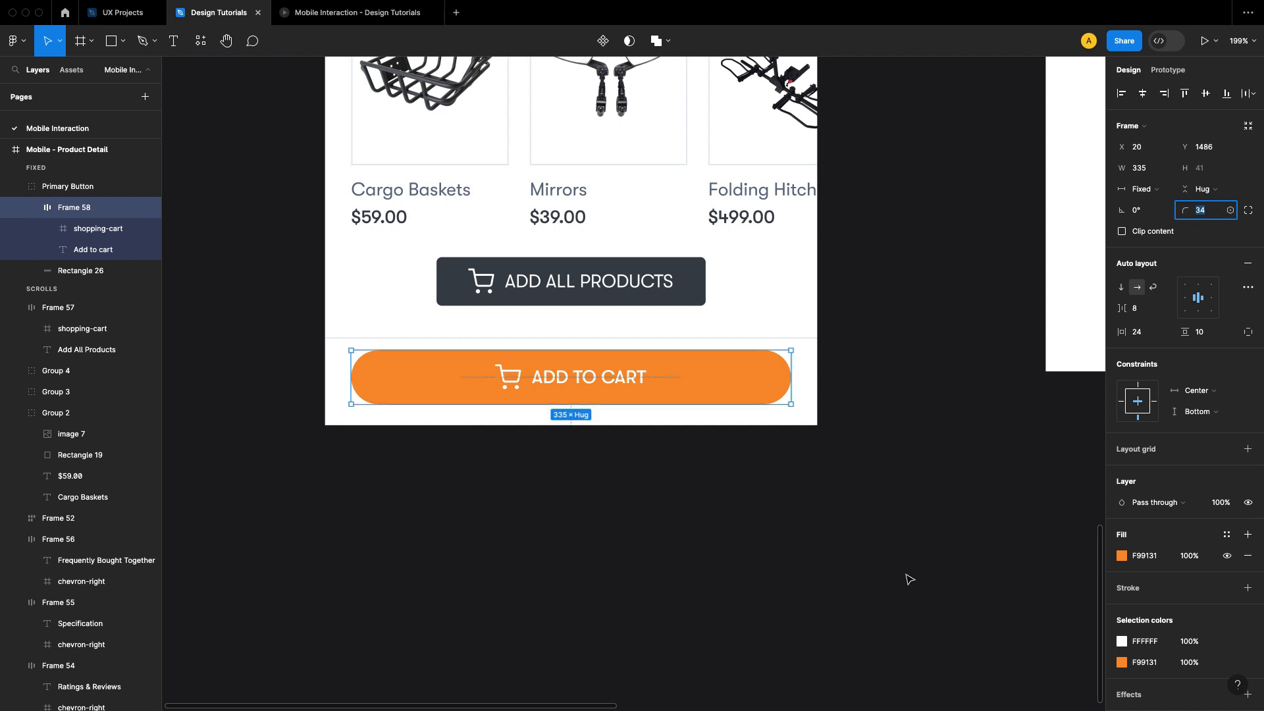
Step: Nudge the whole Primary Button group down to about Y 1481
click(806, 422)
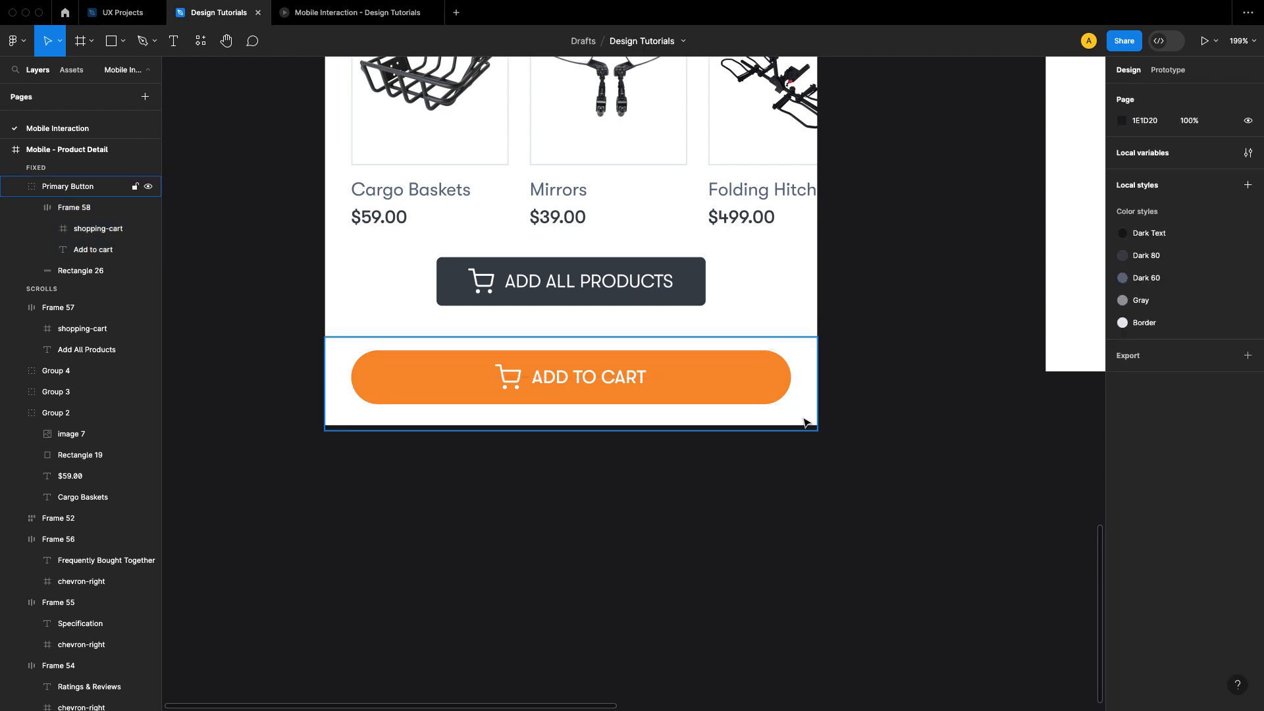
click(873, 445)
click(812, 417)
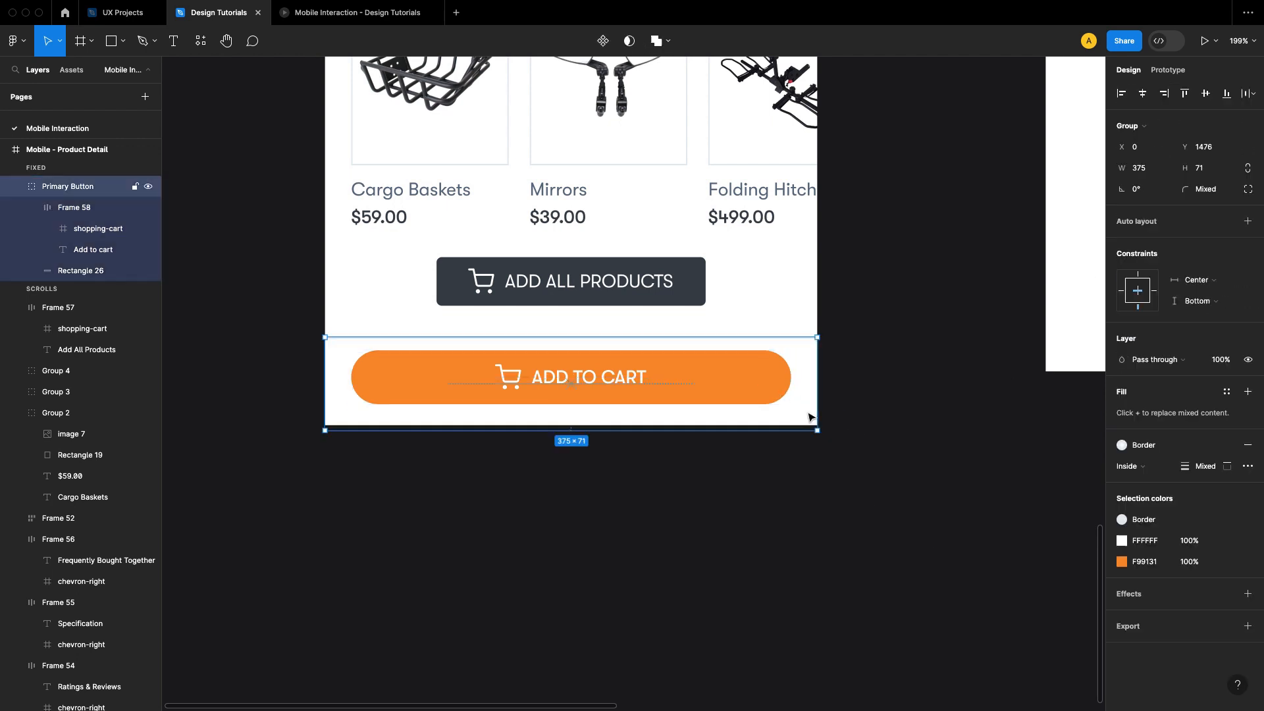
key(Down)
key(Down)
key(Down)
key(Down)
key(Down)
key(Down)
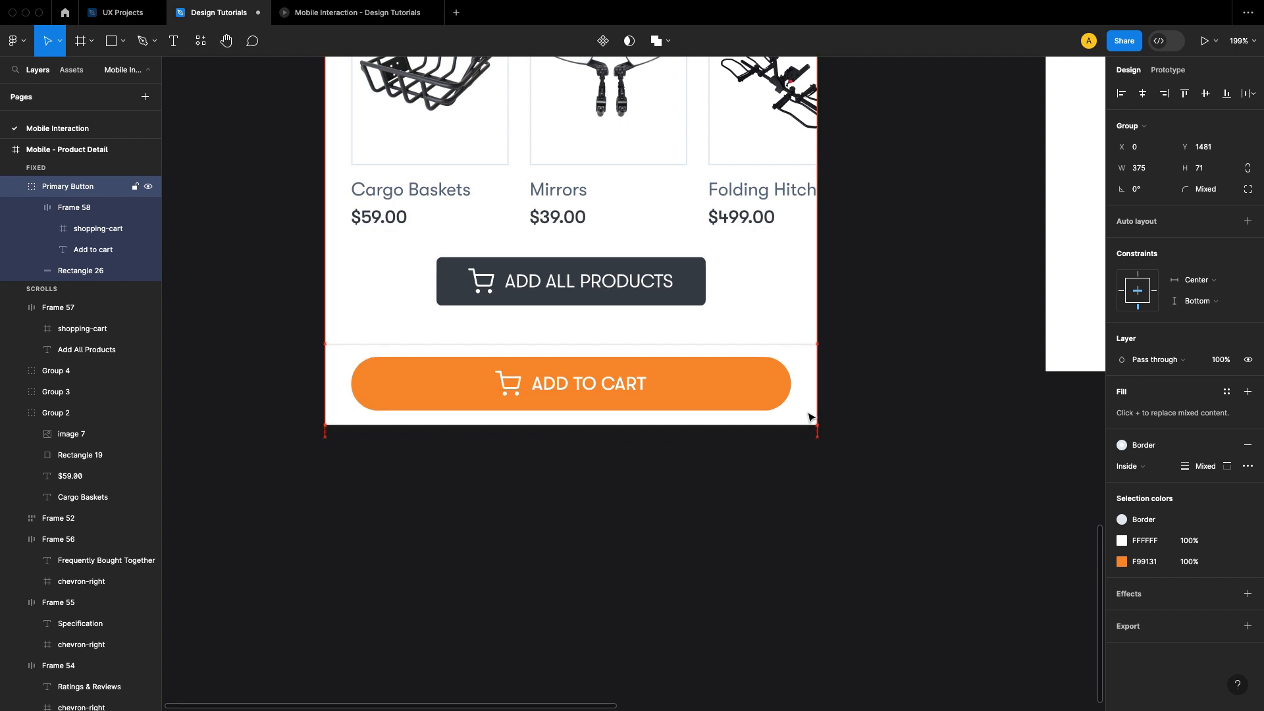
click(935, 431)
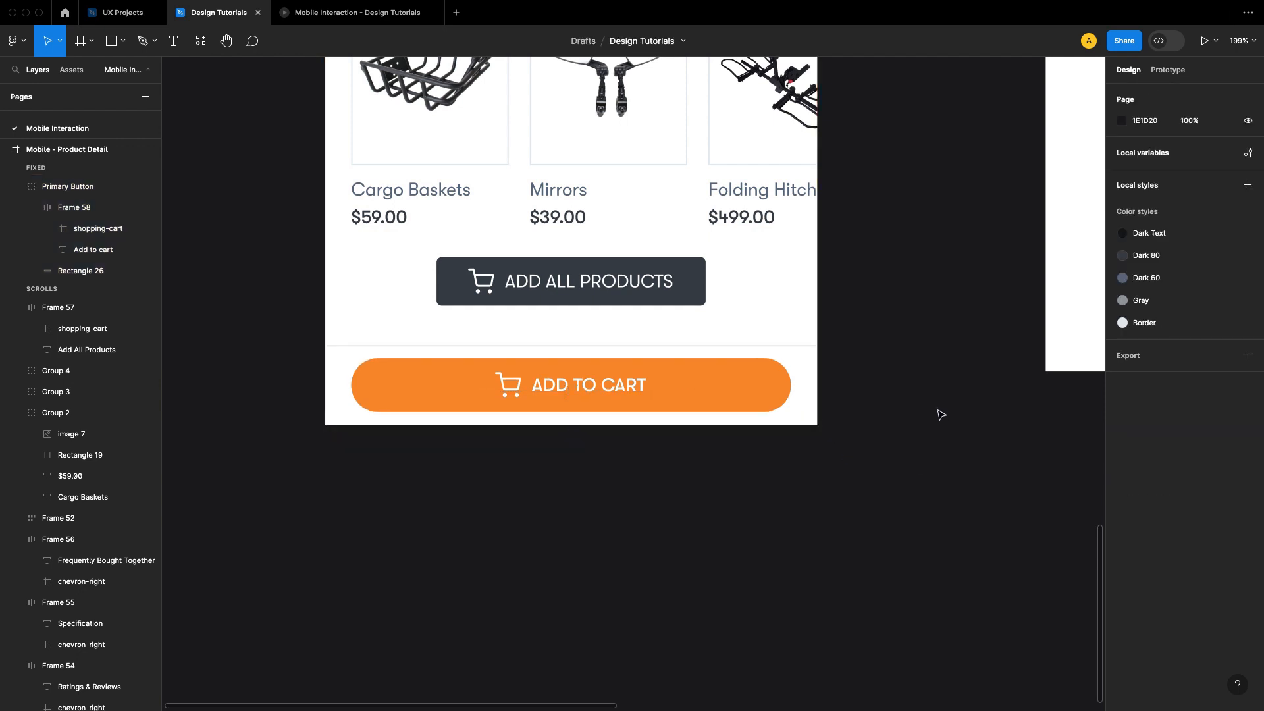
Step: Scroll through the full product detail prototype to check the rounded Add to cart button in its lowered fixed bar
click(347, 13)
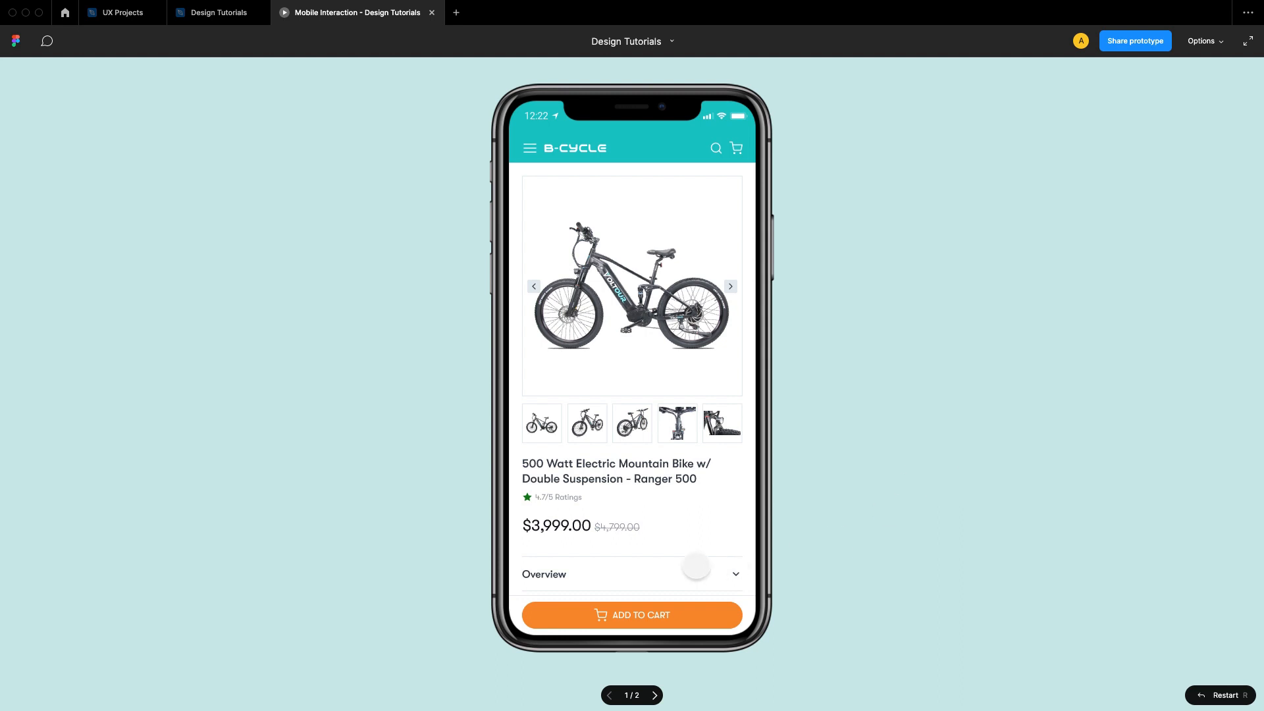
scroll(696, 567, down, 10)
scroll(645, 523, up, 10)
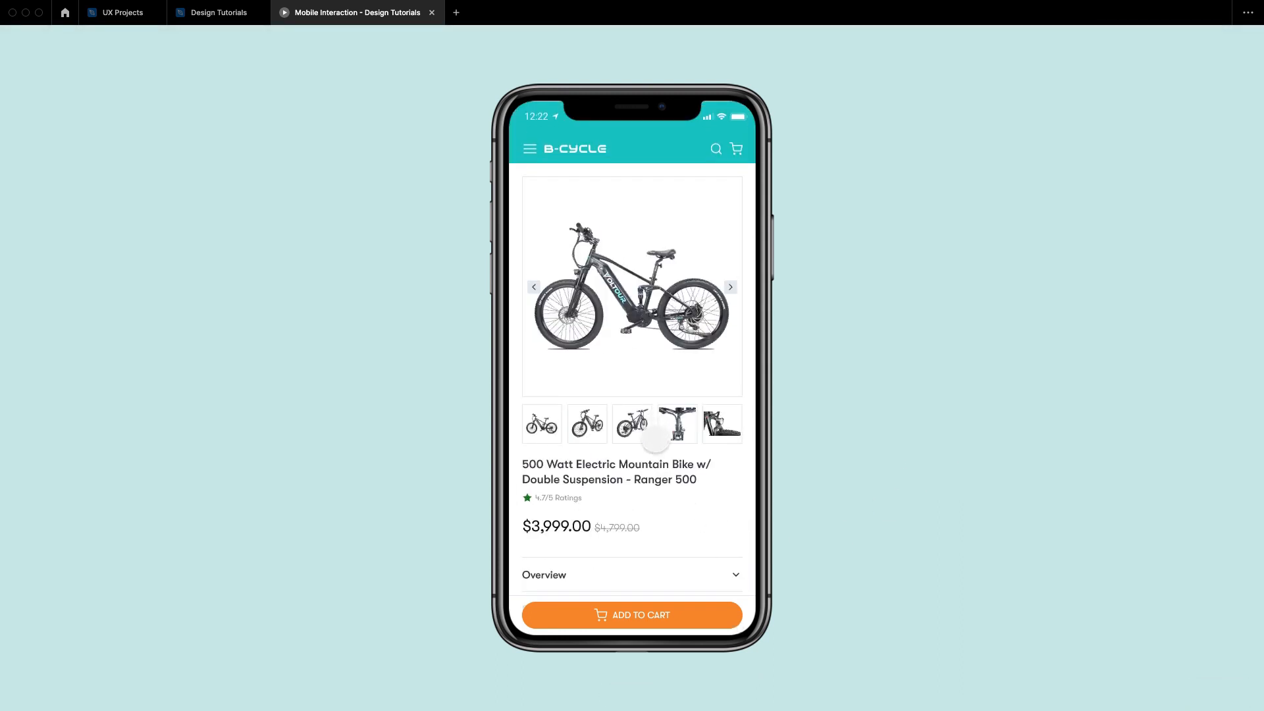
scroll(655, 411, down, 2)
scroll(659, 428, down, 5)
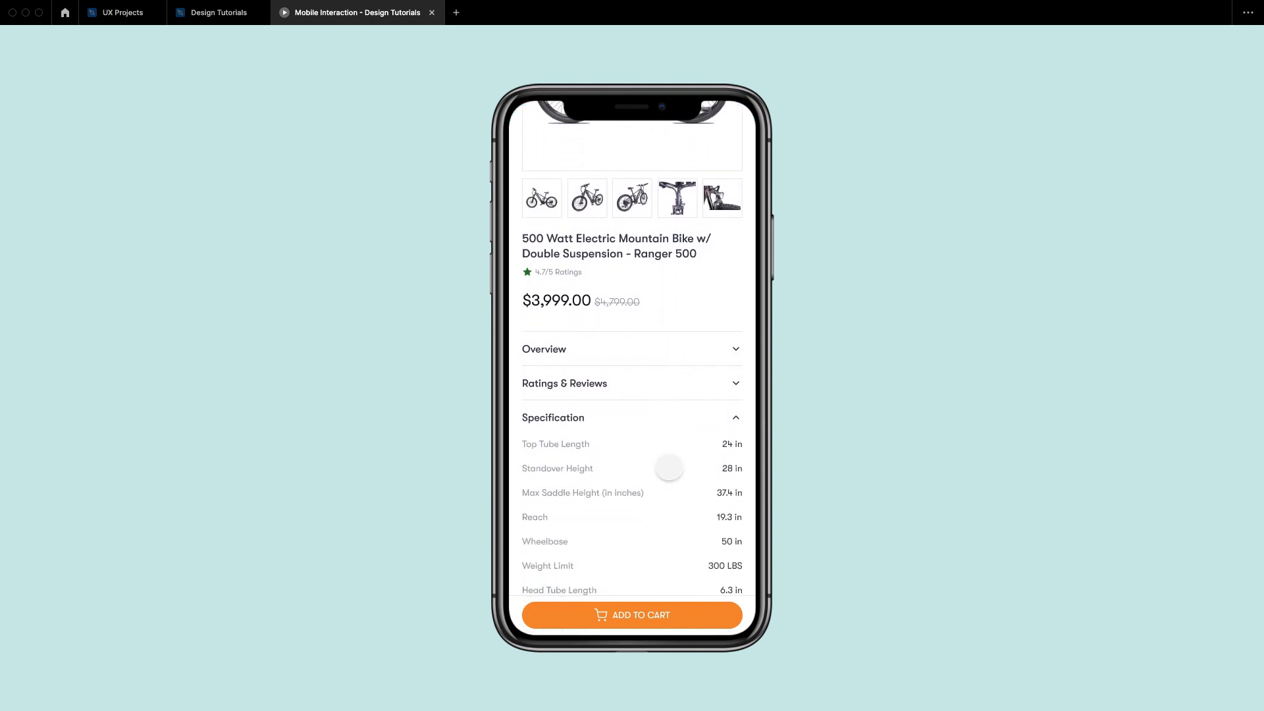
scroll(668, 428, down, 4)
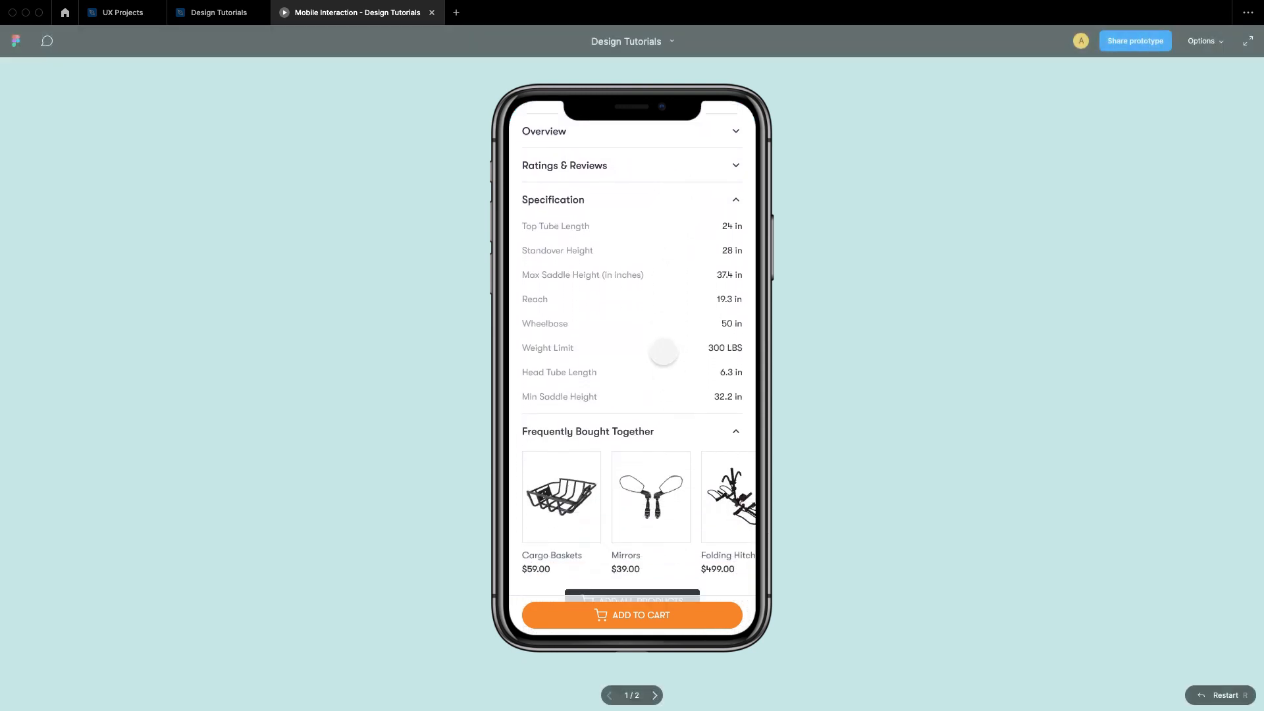
scroll(675, 405, up, 8)
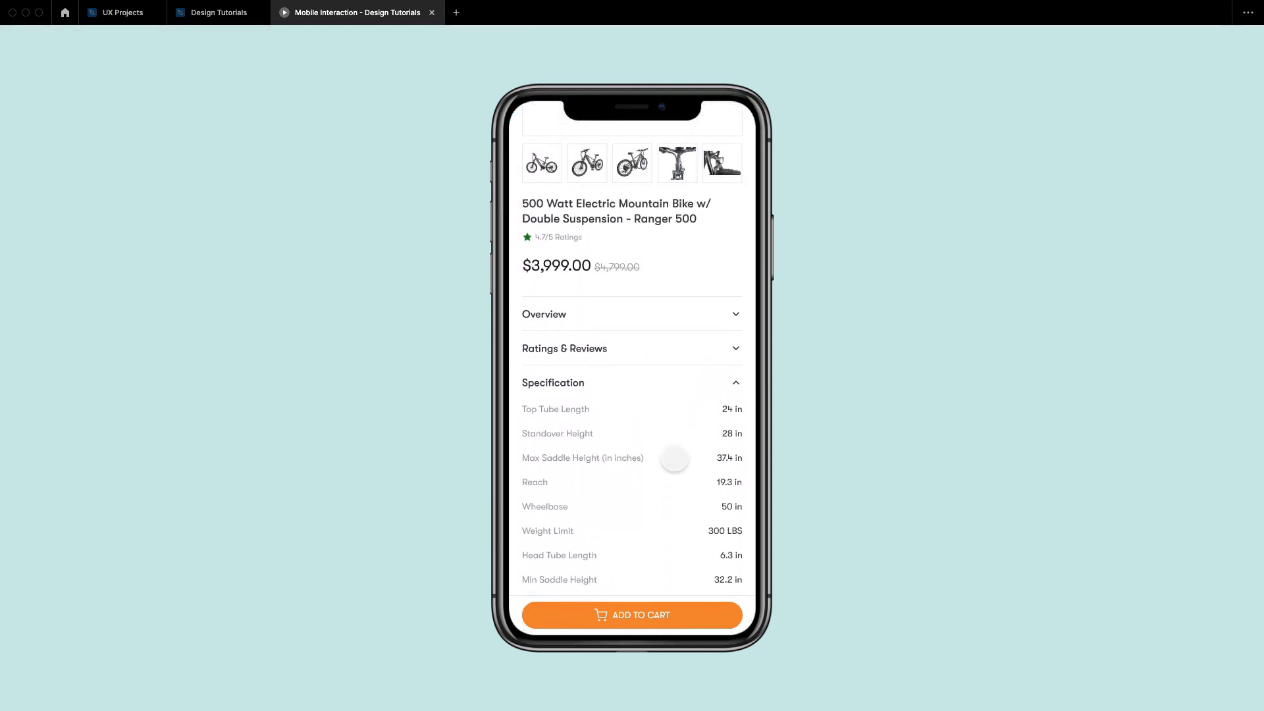
scroll(681, 436, up, 3)
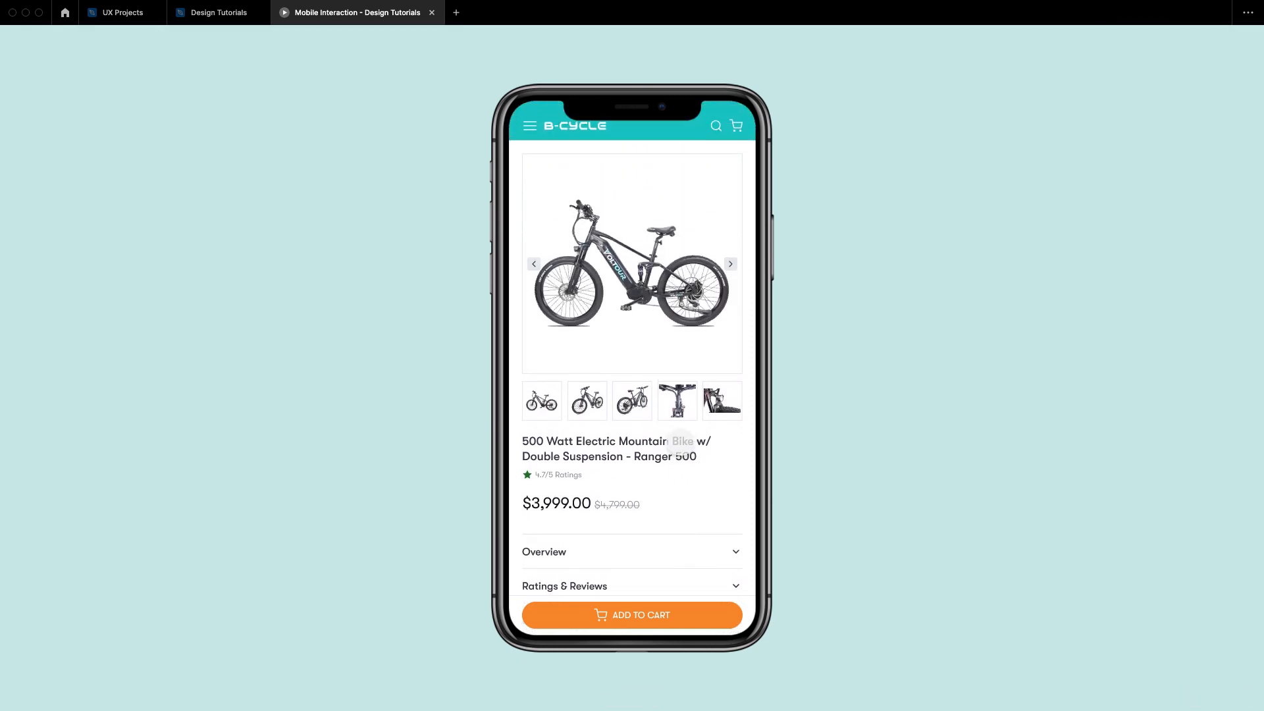